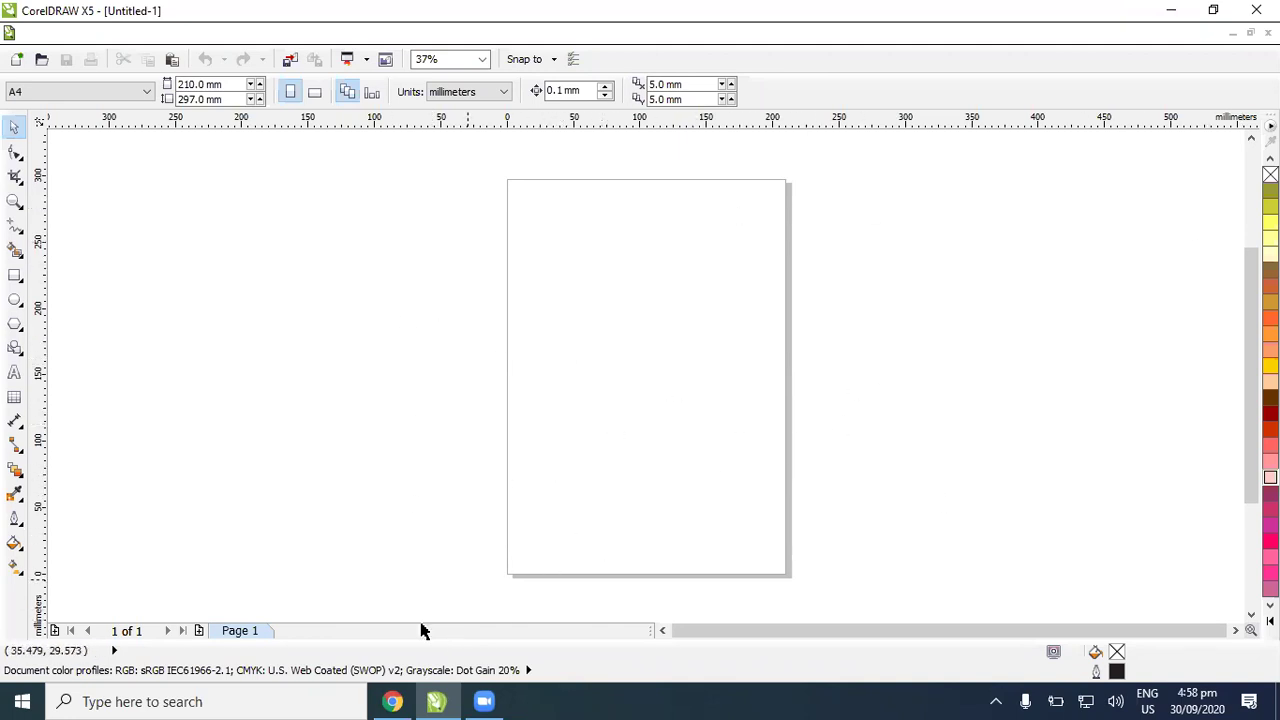
# Step: Minimize CorelDRAW and launch InPage from the desktop, dismissing both HASP driver errors
pyautogui.moveTo(435, 700)
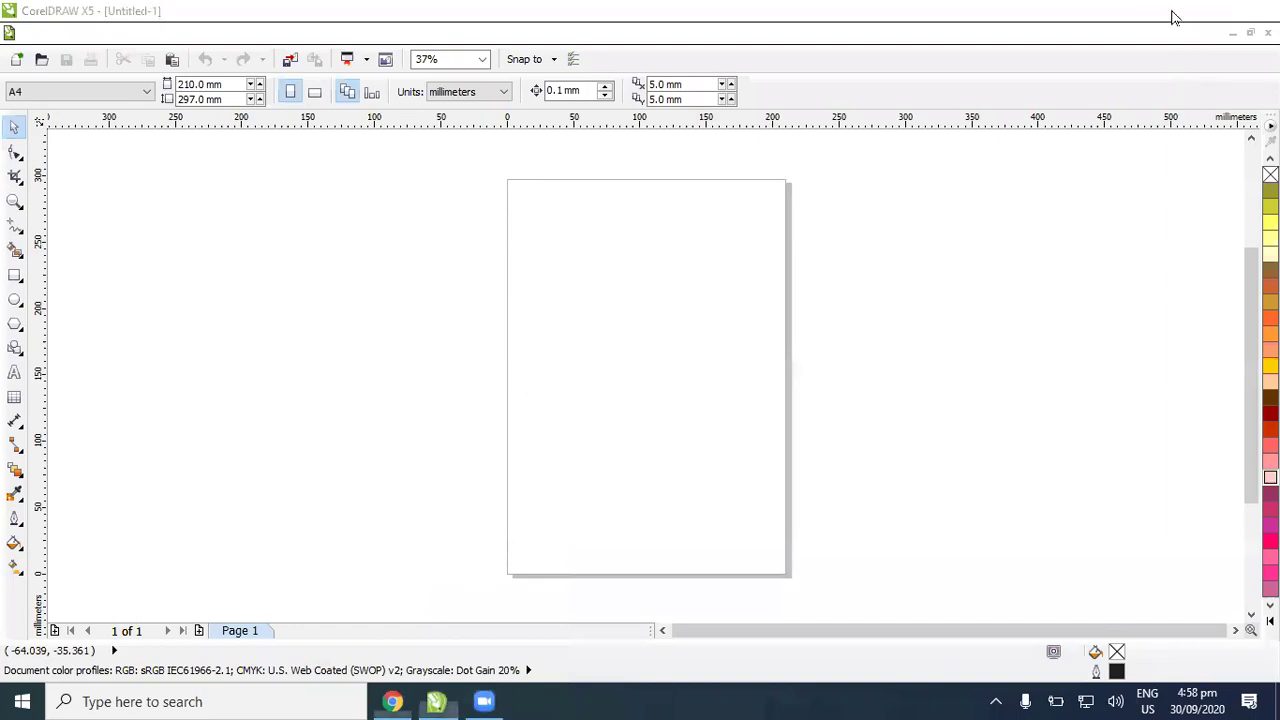
pyautogui.click(1172, 12)
pyautogui.click(1172, 12)
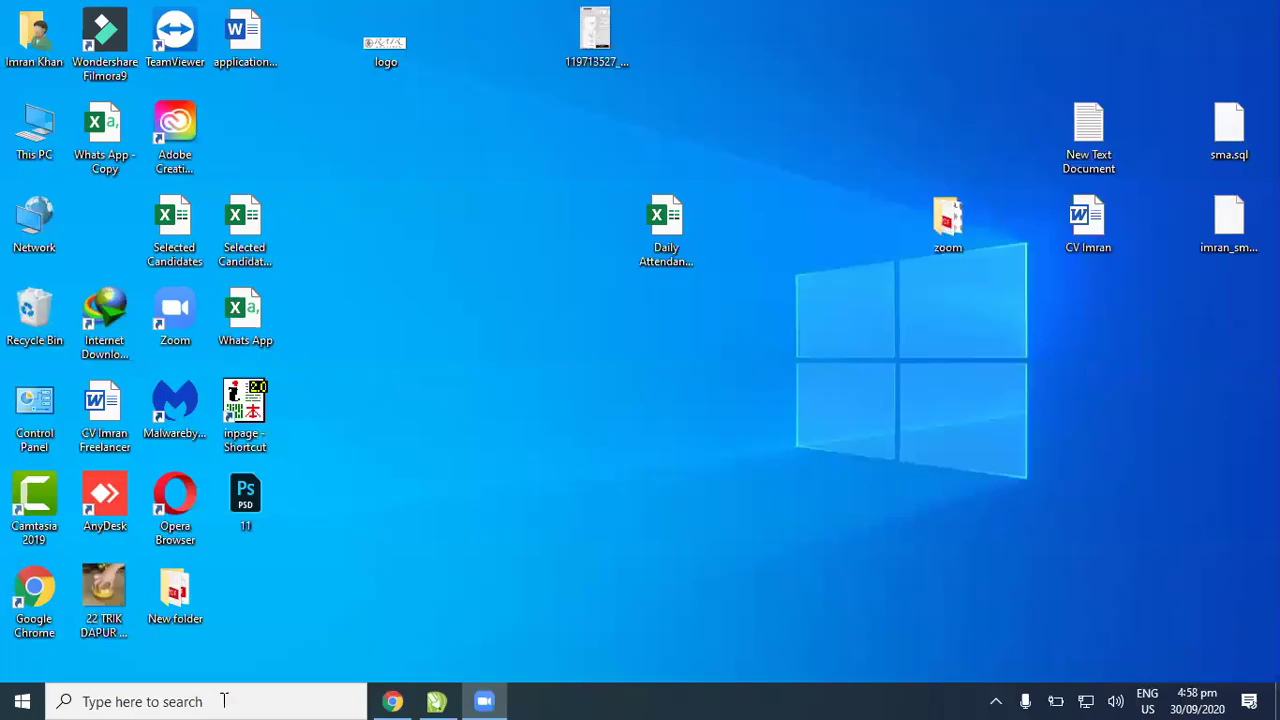
pyautogui.doubleClick(236, 432)
pyautogui.click(770, 414)
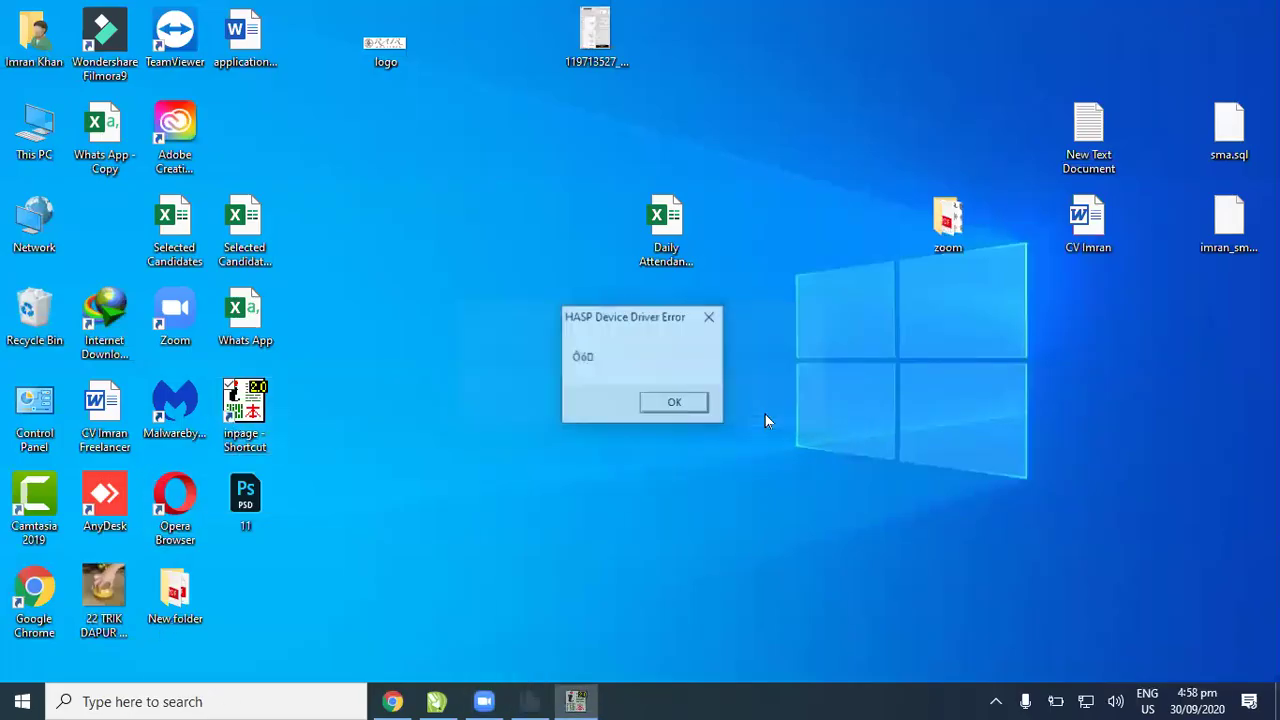
pyautogui.click(676, 403)
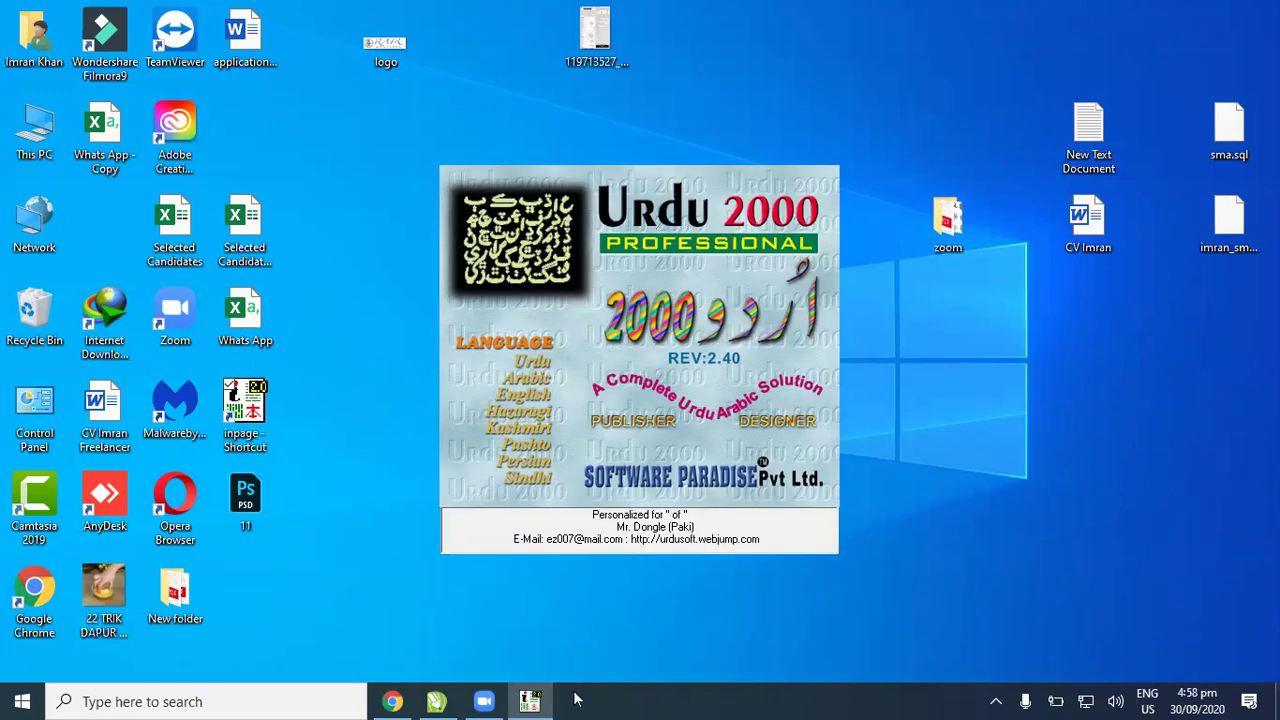
# Step: Bring the blank CorelDRAW A4 page back to the front
pyautogui.click(440, 701)
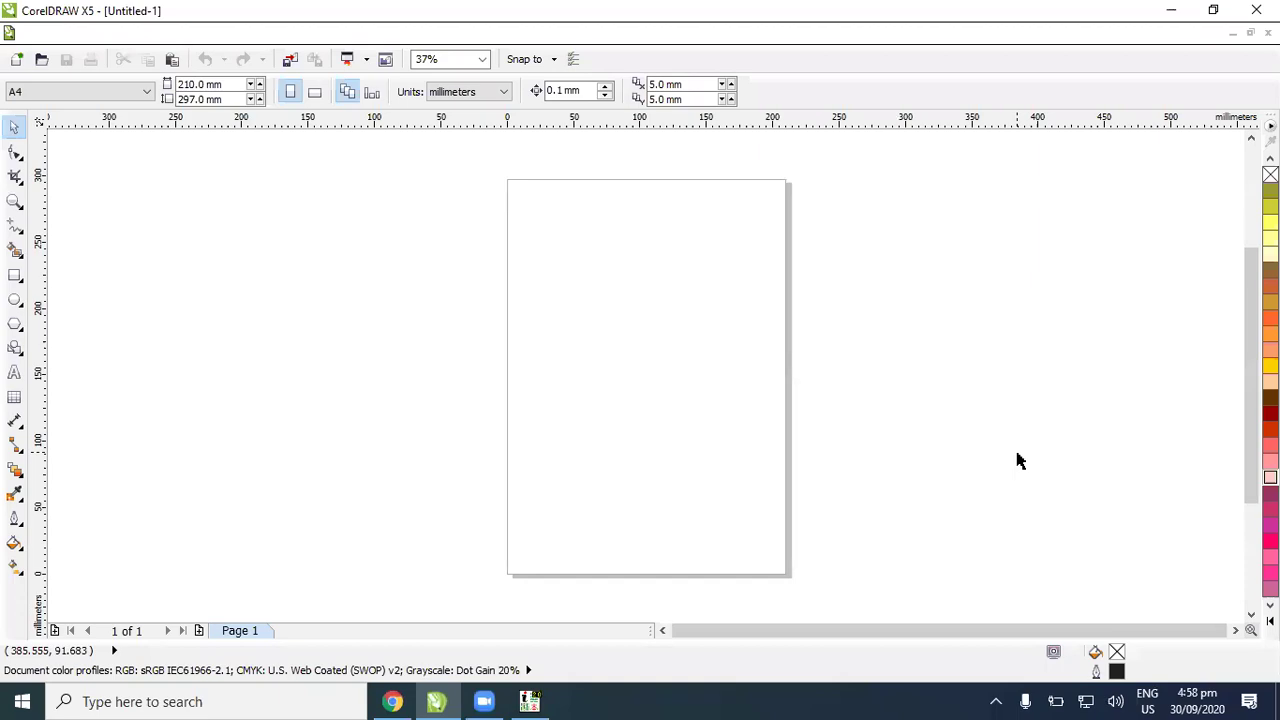
pyautogui.click(436, 701)
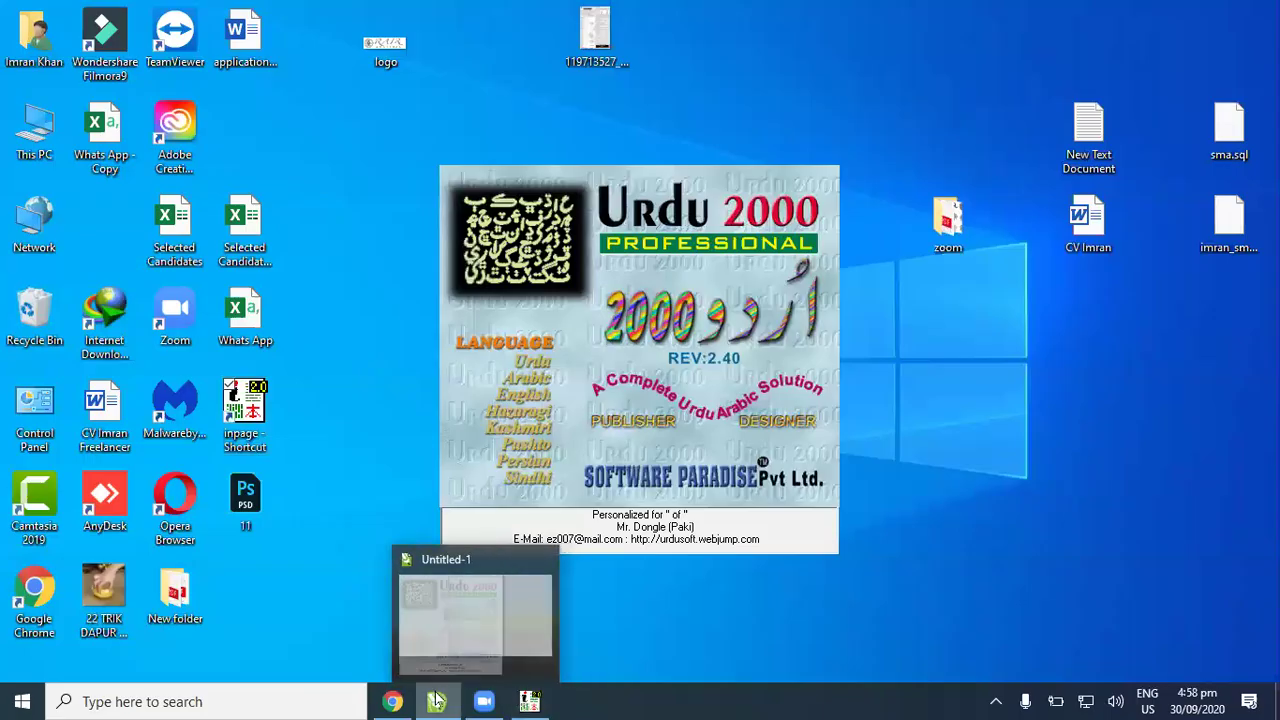
pyautogui.click(436, 701)
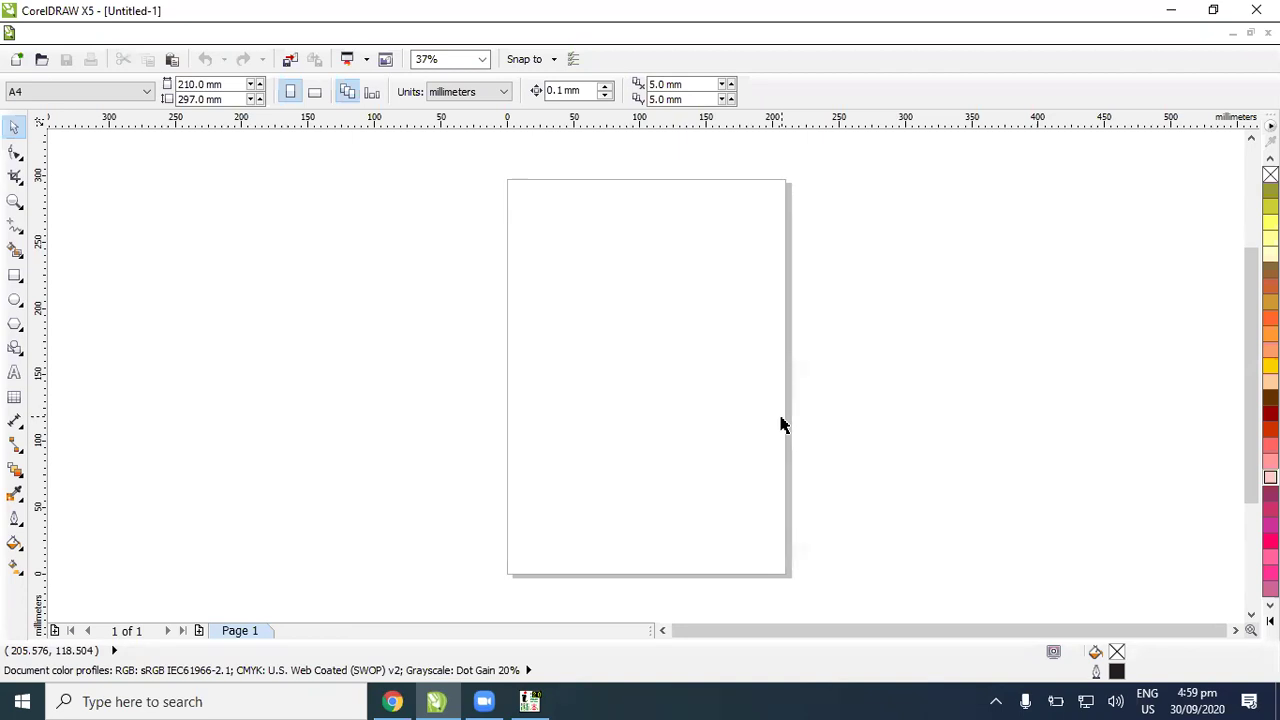
# Step: Open Notepad and type 'First Open Inpage' and 'then open CorelDRAW' on two lines
pyautogui.press('super')
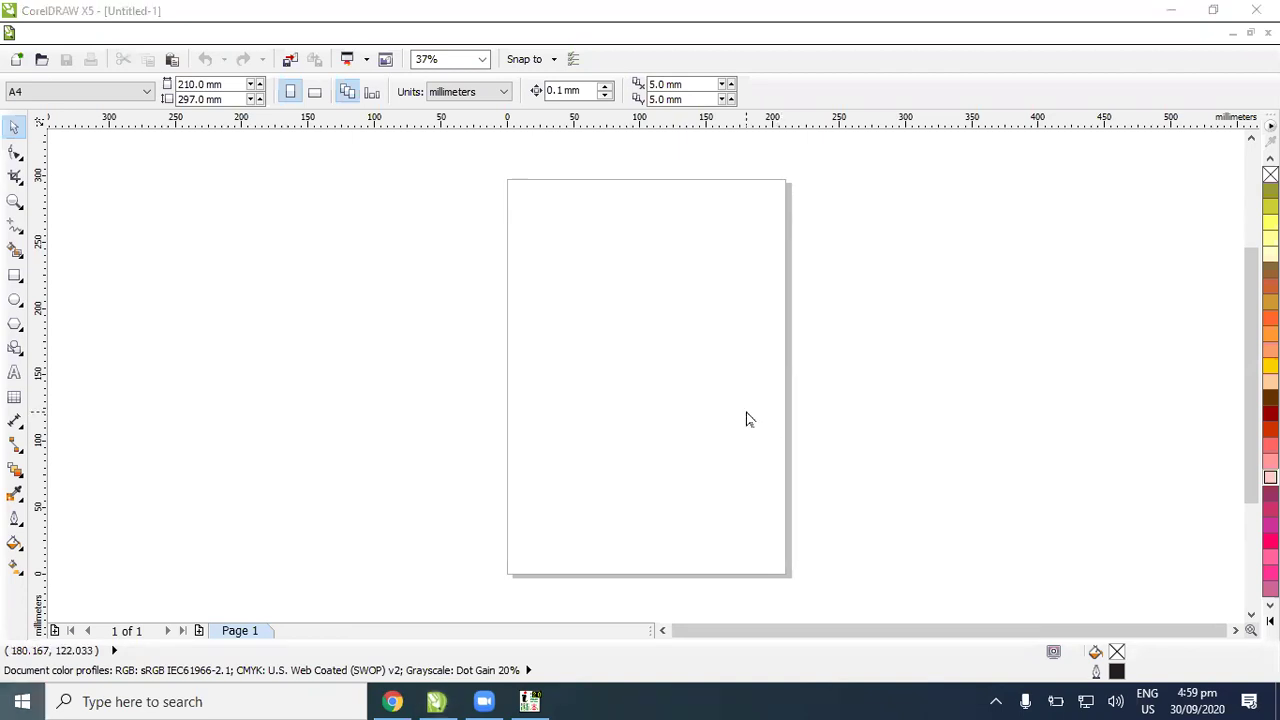
pyautogui.write('not')
pyautogui.press('Return')
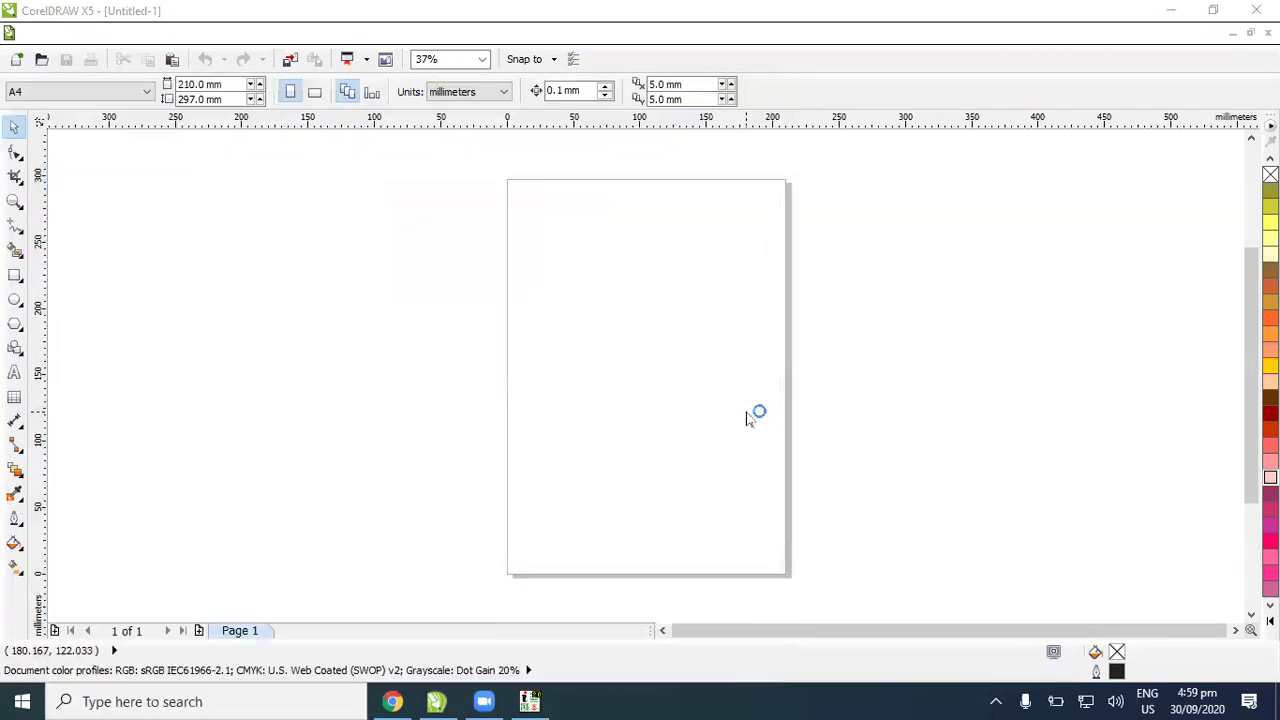
pyautogui.write('F')
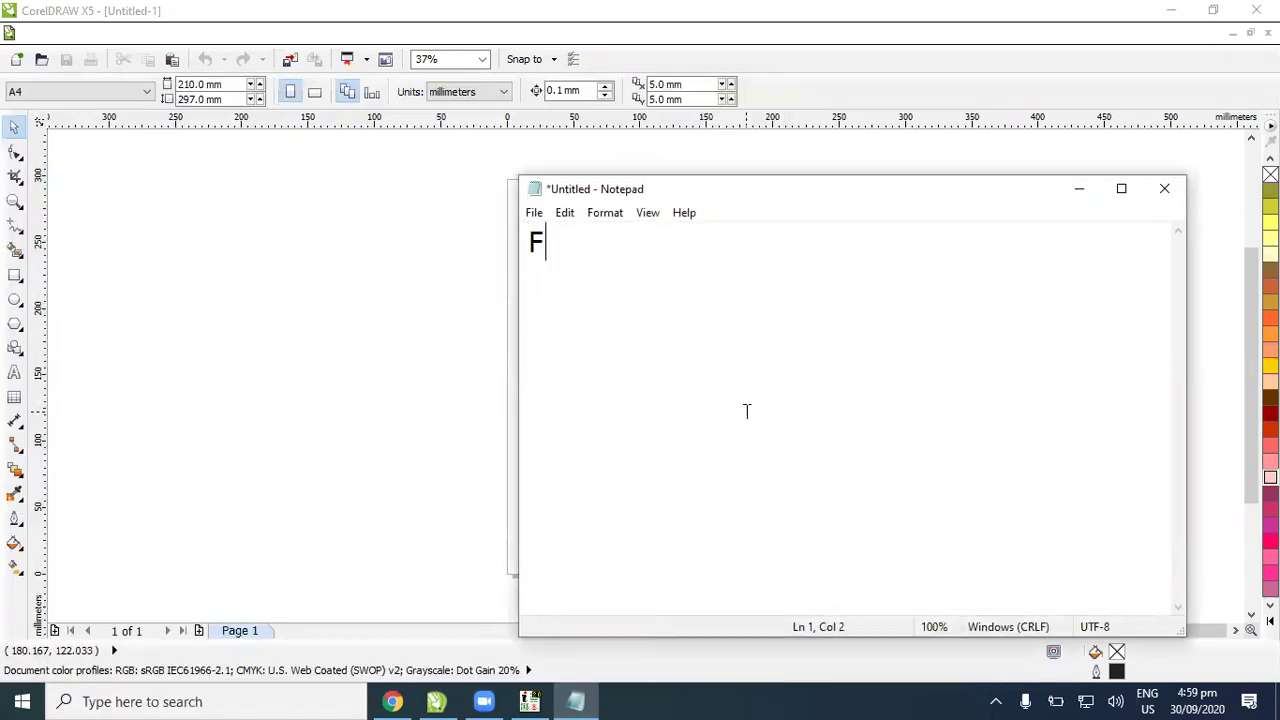
pyautogui.write('irst Open Inpage')
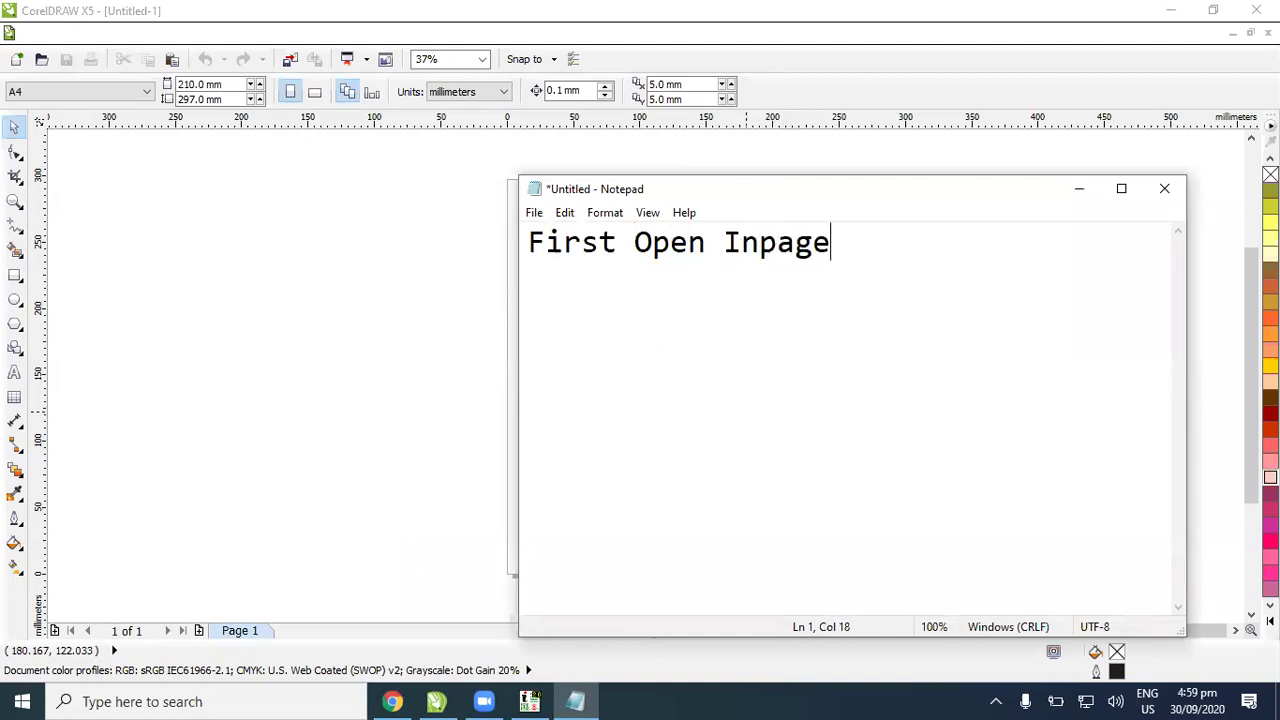
pyautogui.press('Return')
pyautogui.write('then ope')
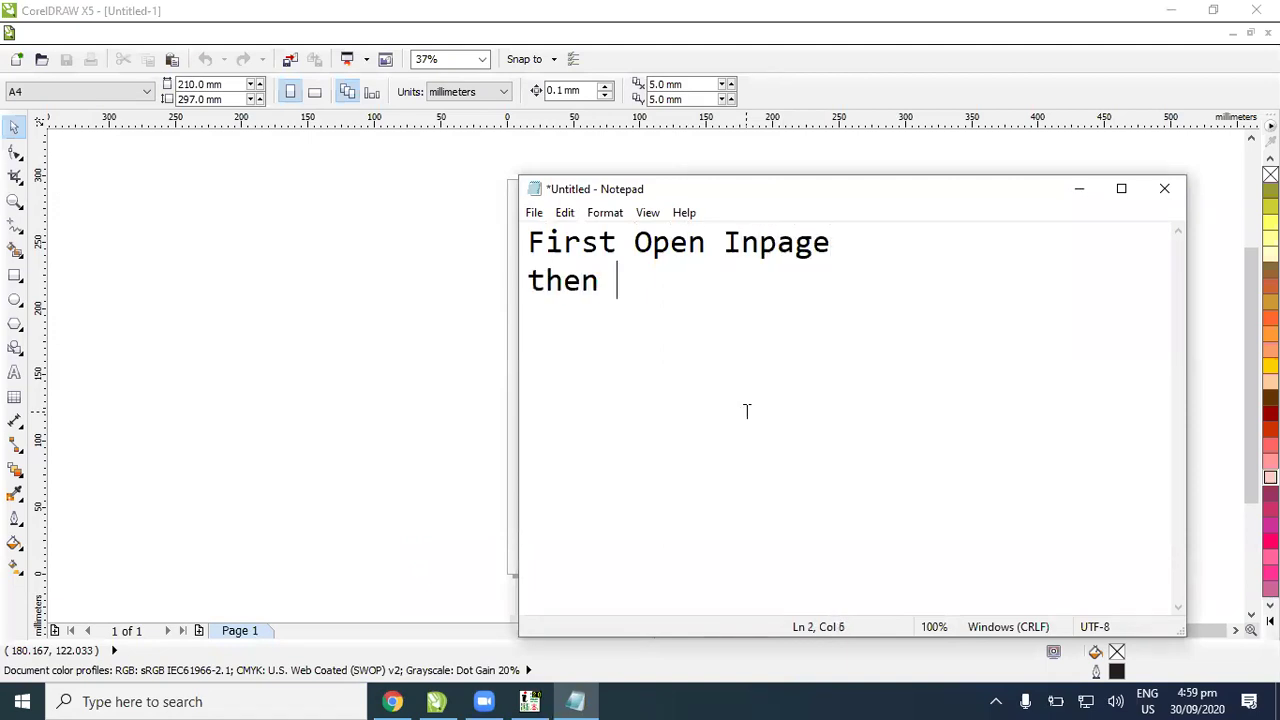
pyautogui.press('BackSpace')
pyautogui.write('pen C')
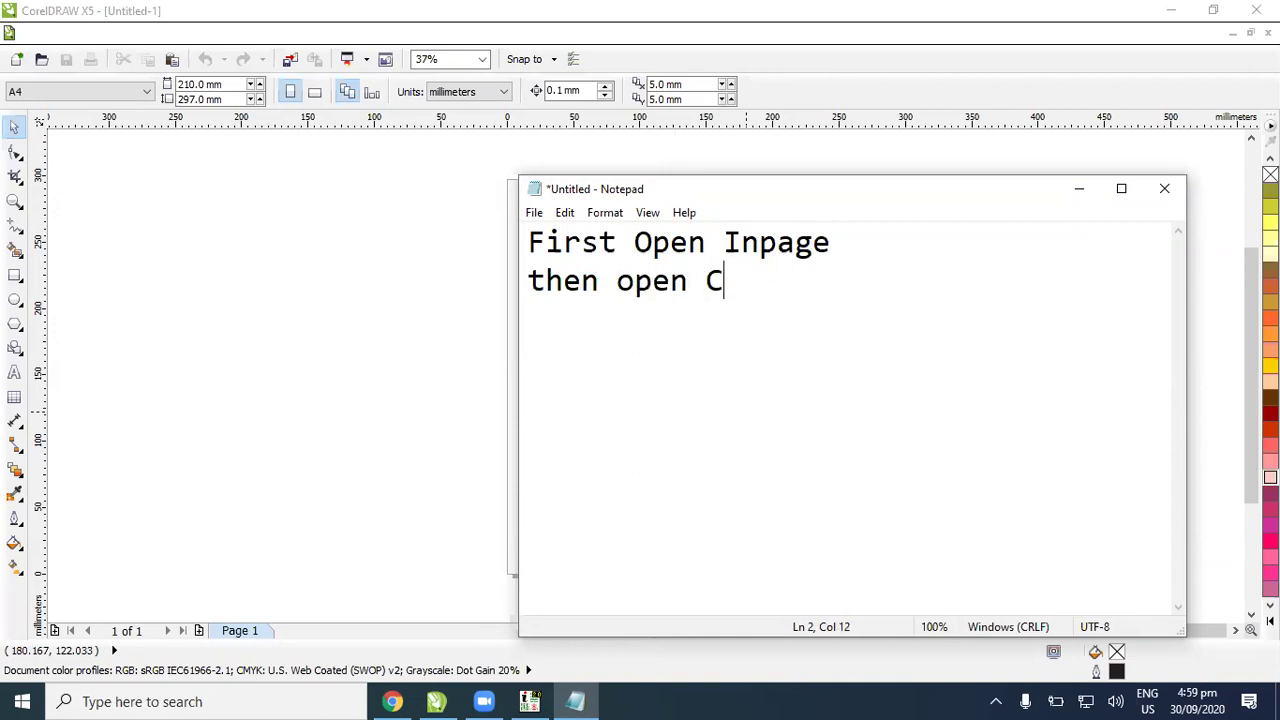
pyautogui.write('orelDRAW')
pyautogui.press('Return')
pyautogui.press('Return')
# Step: Select both lines of the note and minimize Notepad
pyautogui.click(871, 234)
pyautogui.hotkey('ctrl', 'shift', 'Left')
pyautogui.hotkey('ctrl', 'shift', 'Left')
pyautogui.hotkey('ctrl', 'shift', 'Left')
pyautogui.moveTo(893, 270); pyautogui.dragTo(449, 283)
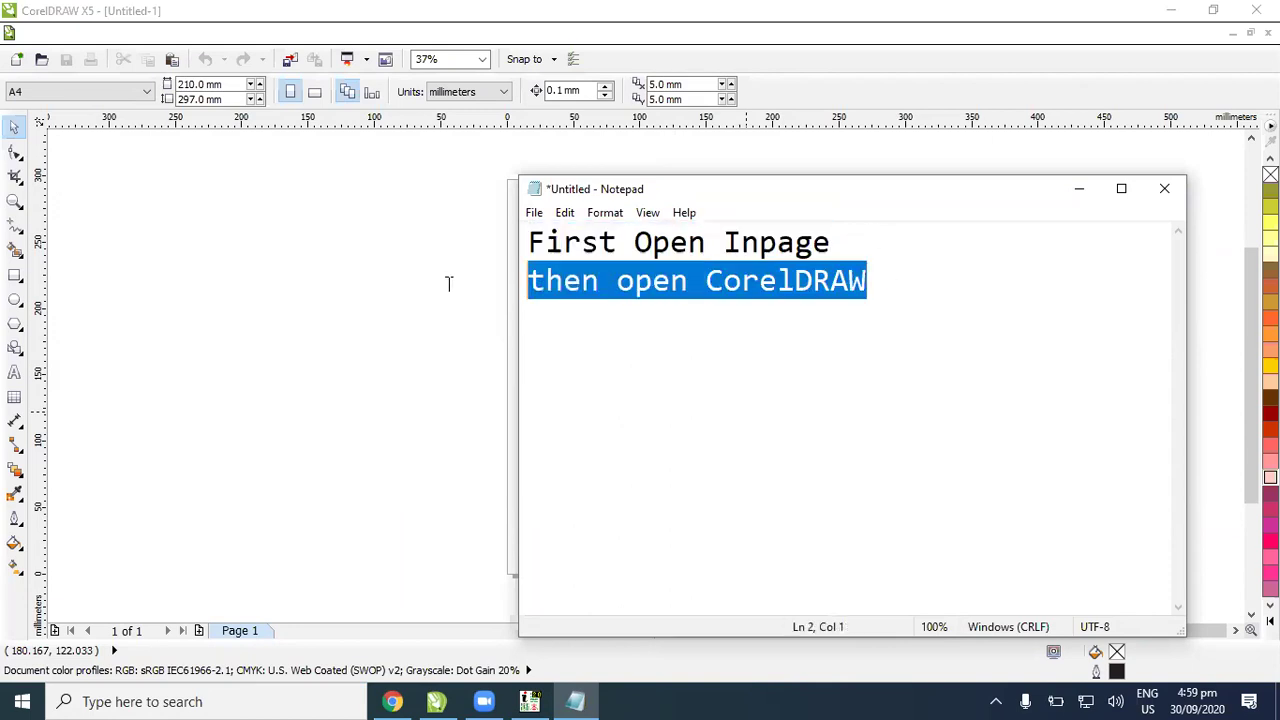
pyautogui.click(1079, 192)
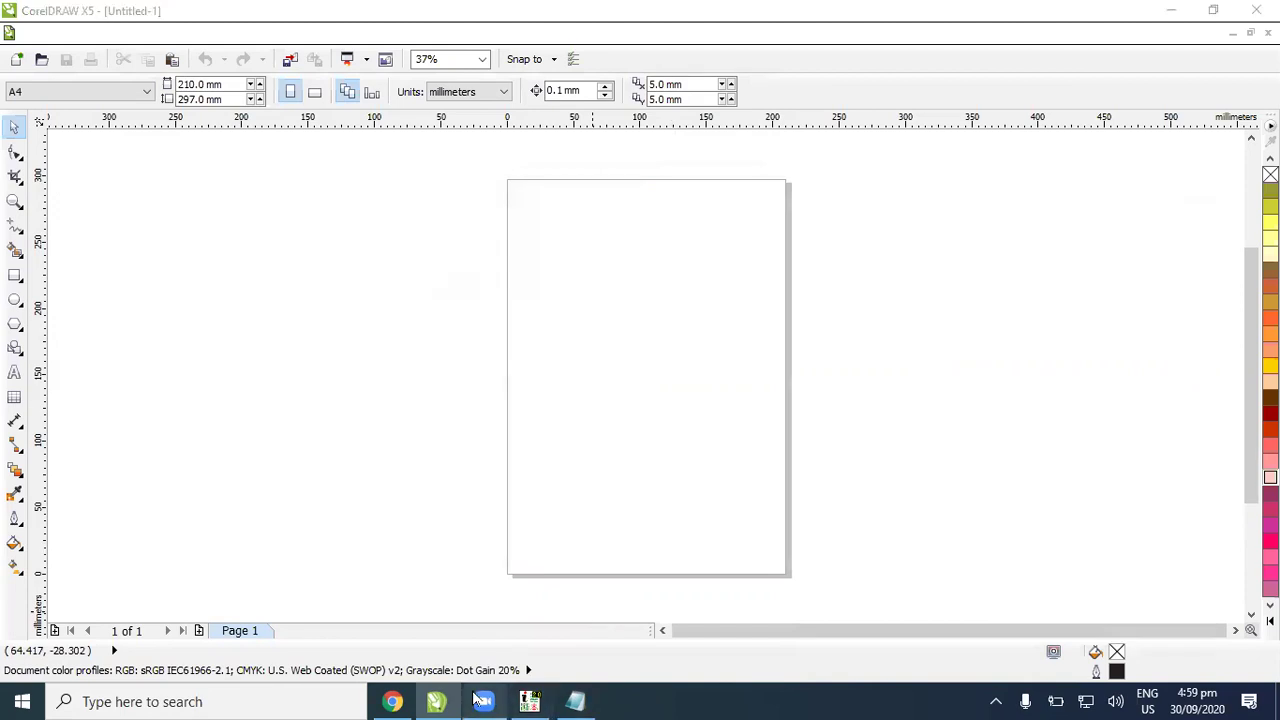
# Step: Get CorelDRAW and Chrome out of the way so the desktop shows
pyautogui.click(440, 701)
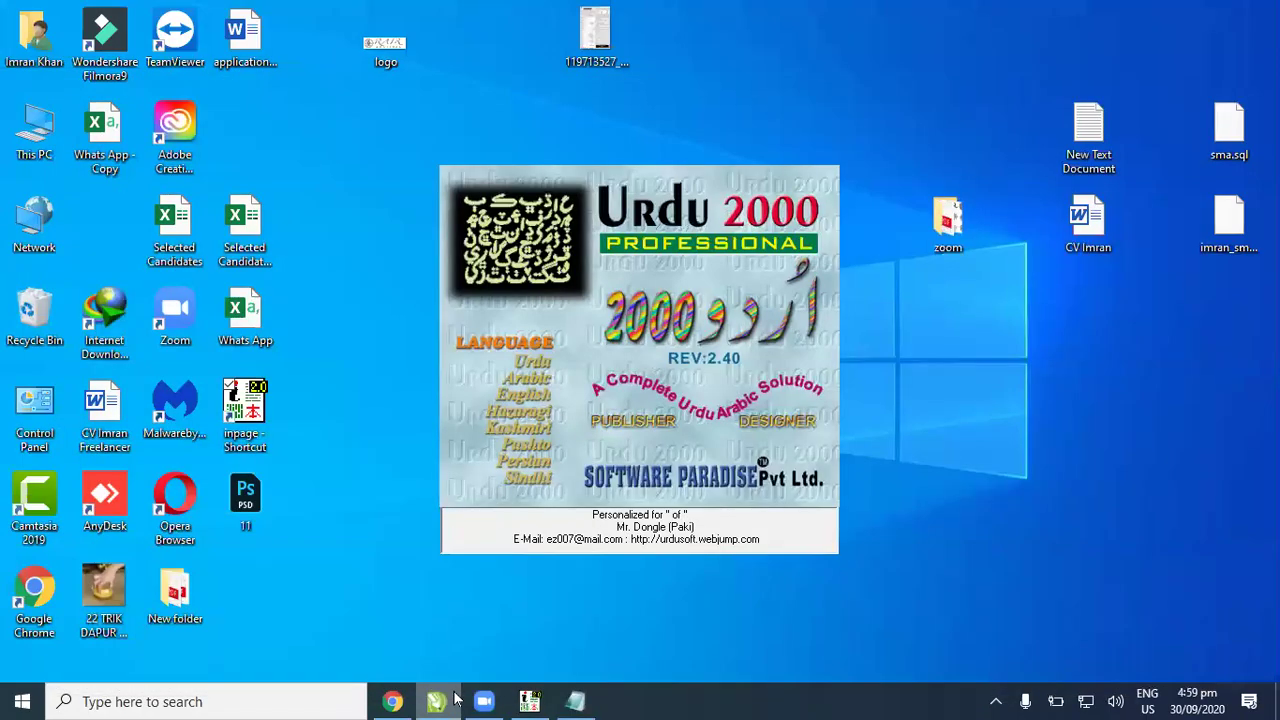
pyautogui.click(455, 698)
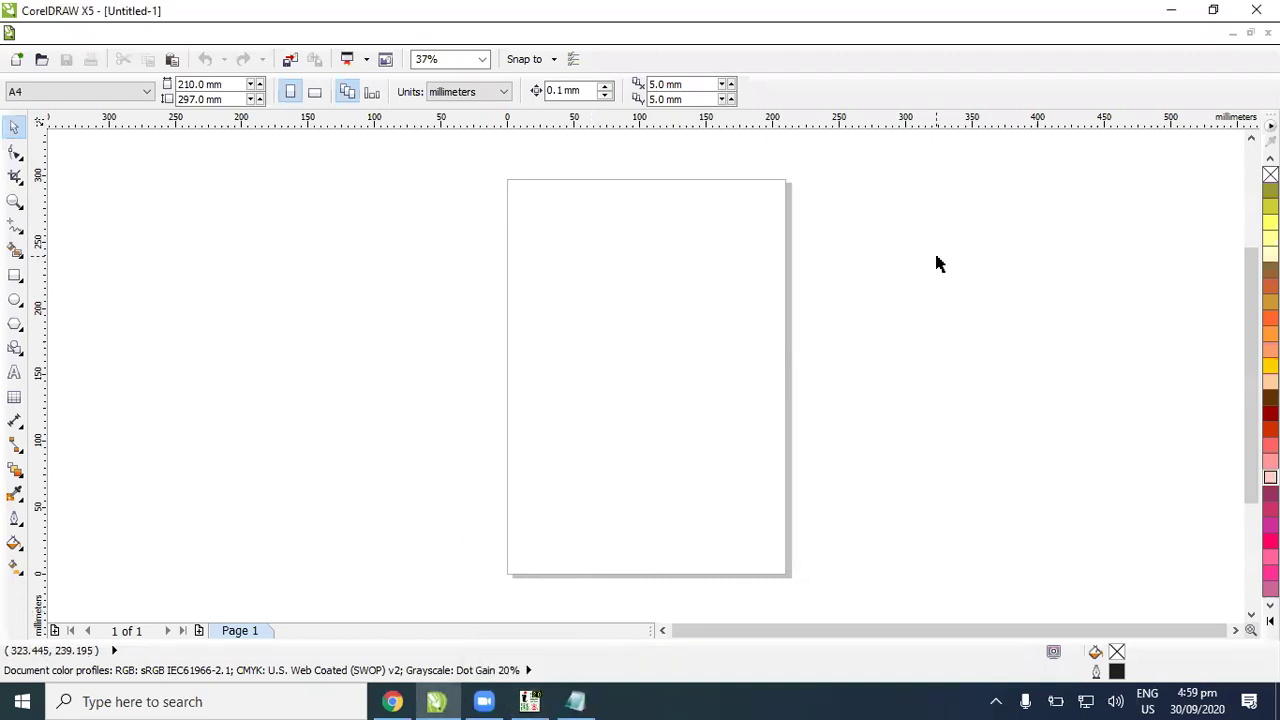
pyautogui.click(437, 701)
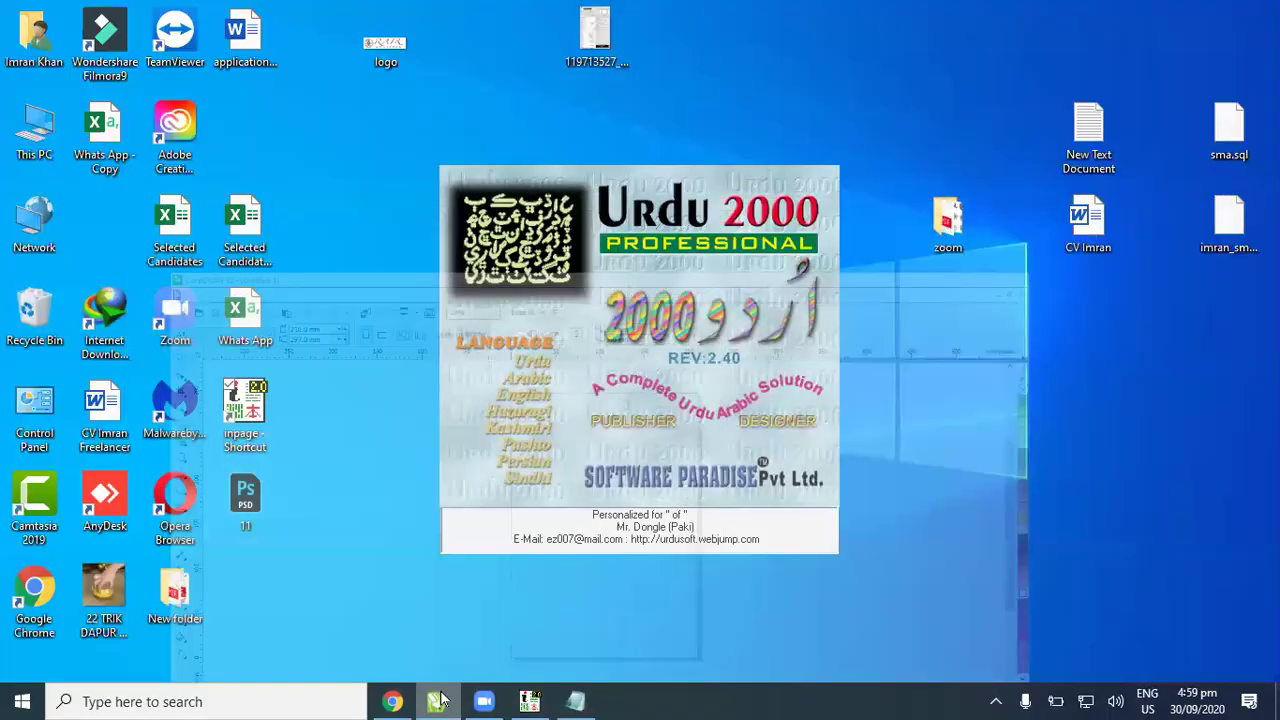
pyautogui.click(437, 701)
pyautogui.click(437, 701)
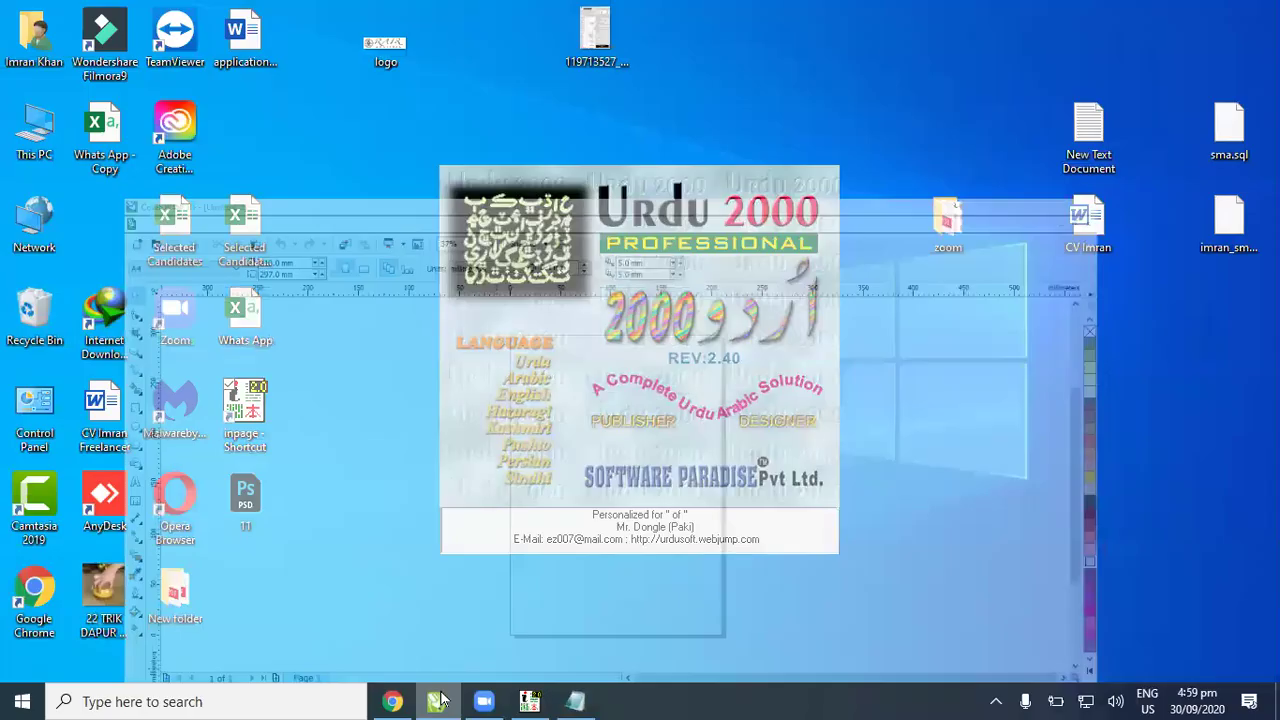
pyautogui.click(392, 701)
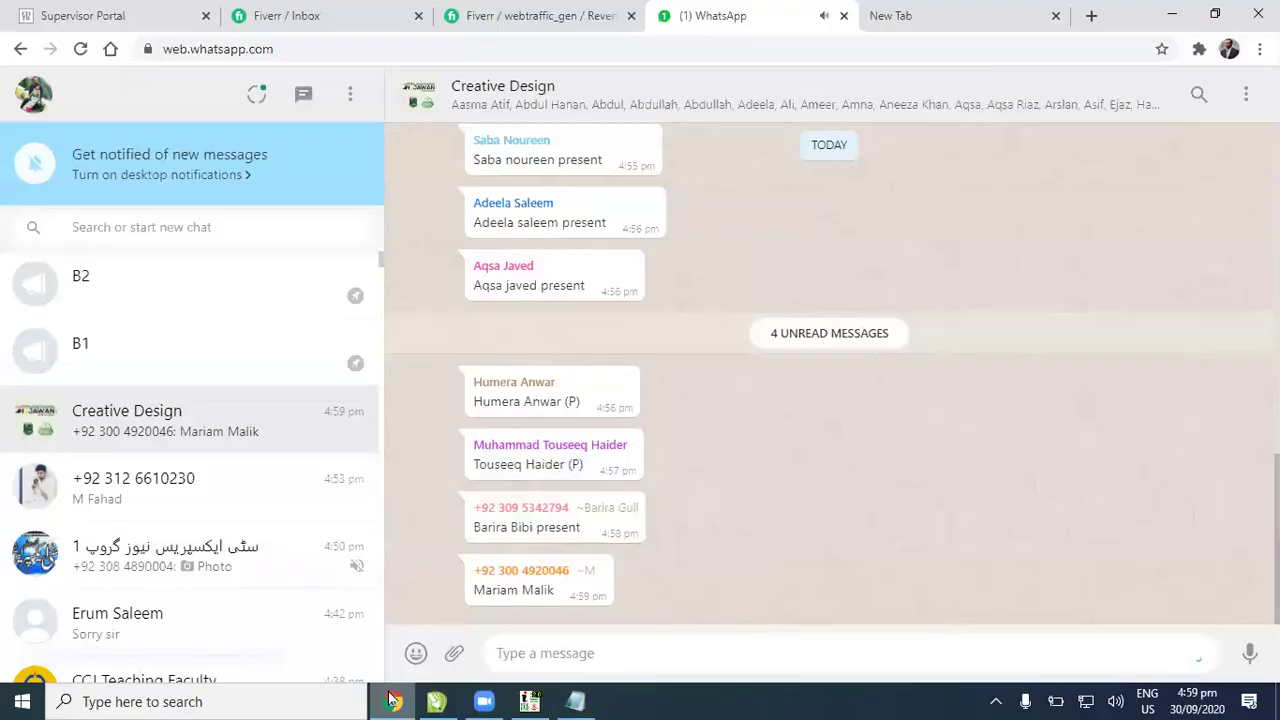
pyautogui.click(392, 701)
pyautogui.click(392, 701)
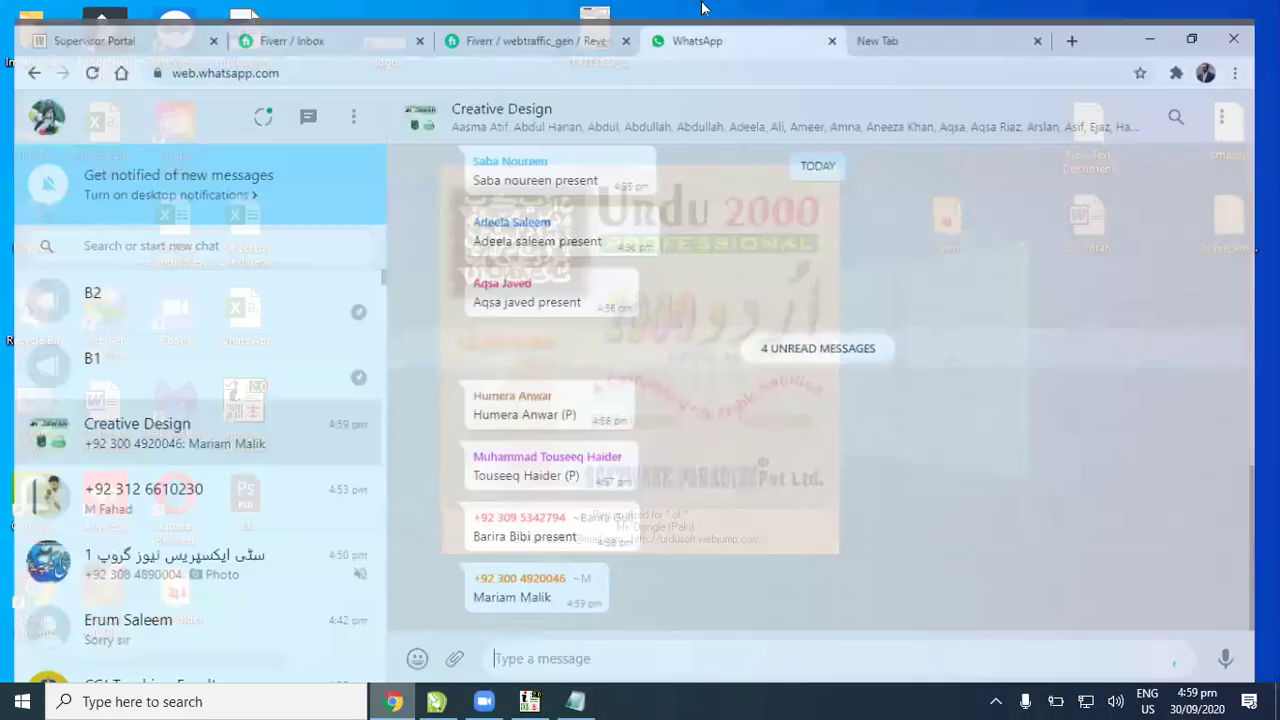
pyautogui.click(1054, 22)
pyautogui.hotkey('ctrl', 'shift', 'Tab')
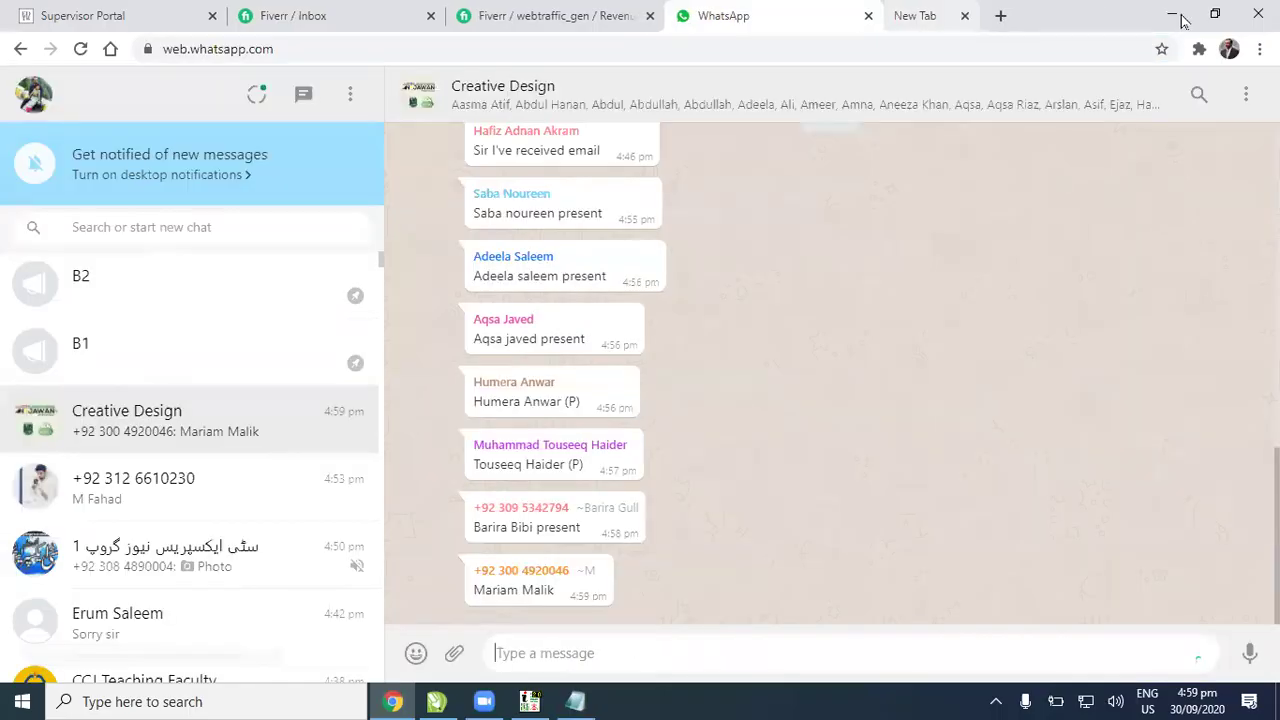
pyautogui.click(1145, 32)
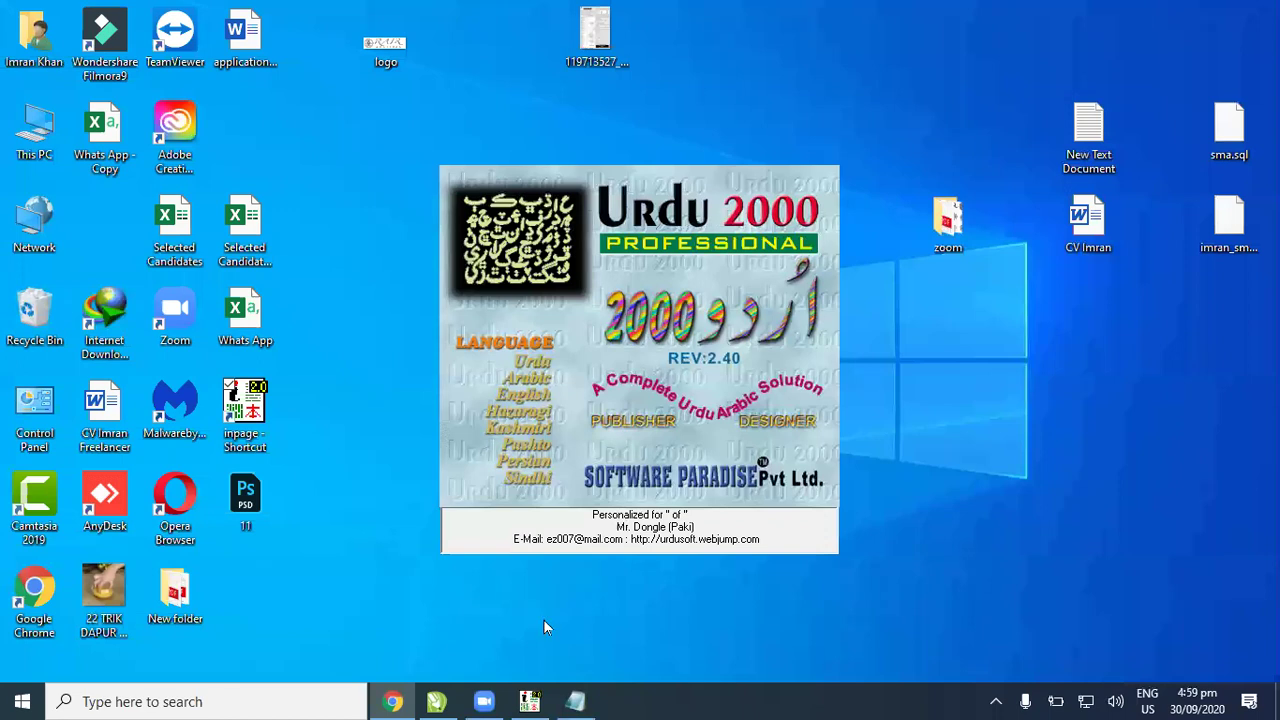
# Step: Refresh the desktop to bring up InPage's registry-update error message
pyautogui.rightClick(948, 556)
pyautogui.click(851, 383)
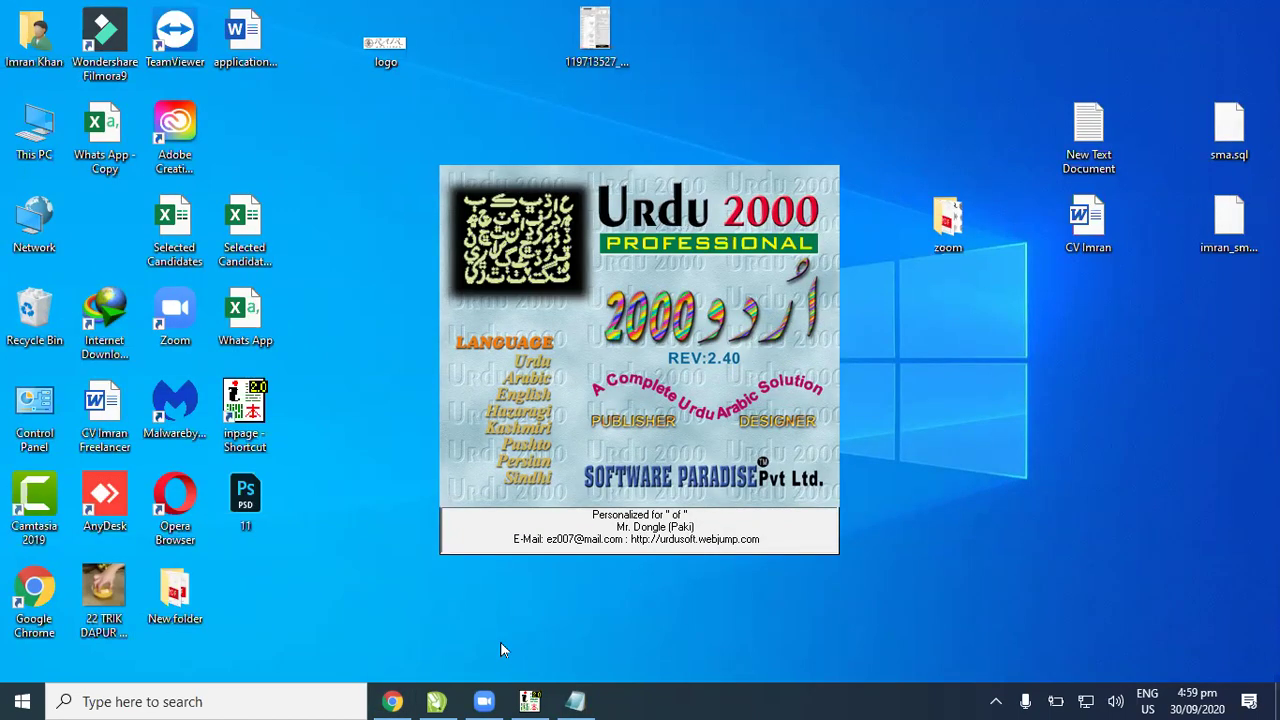
pyautogui.click(438, 701)
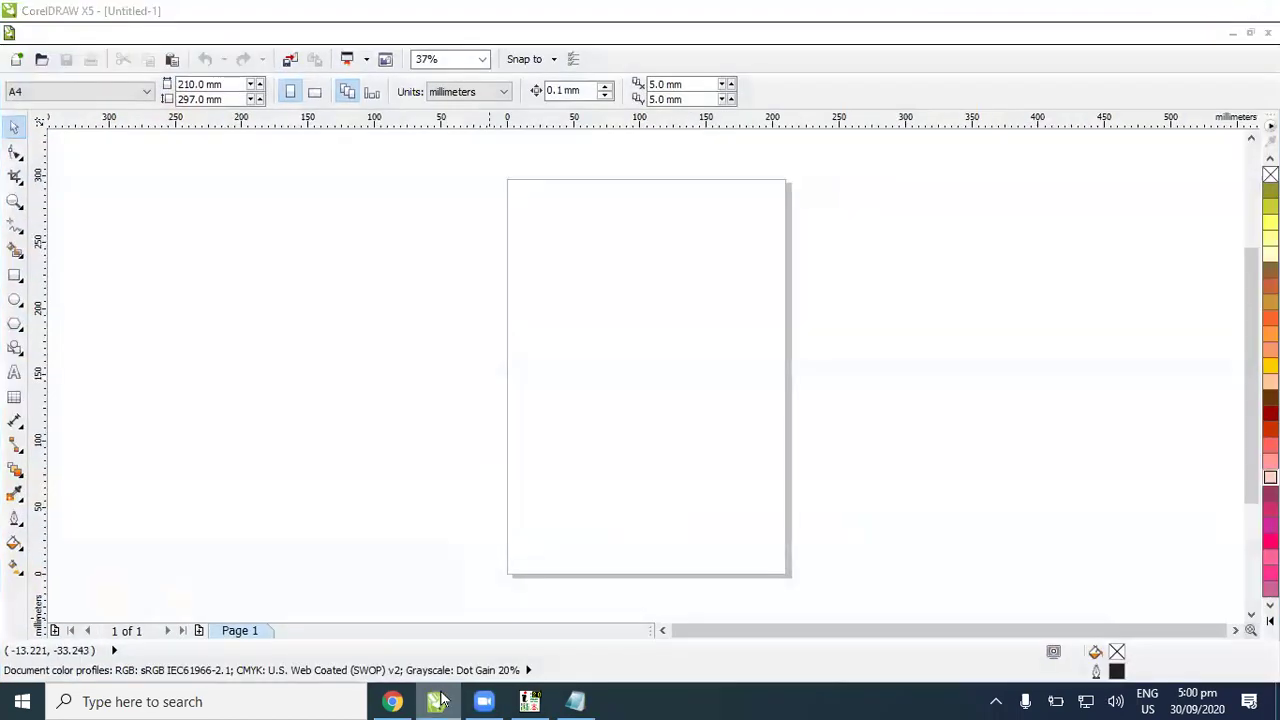
pyautogui.click(438, 701)
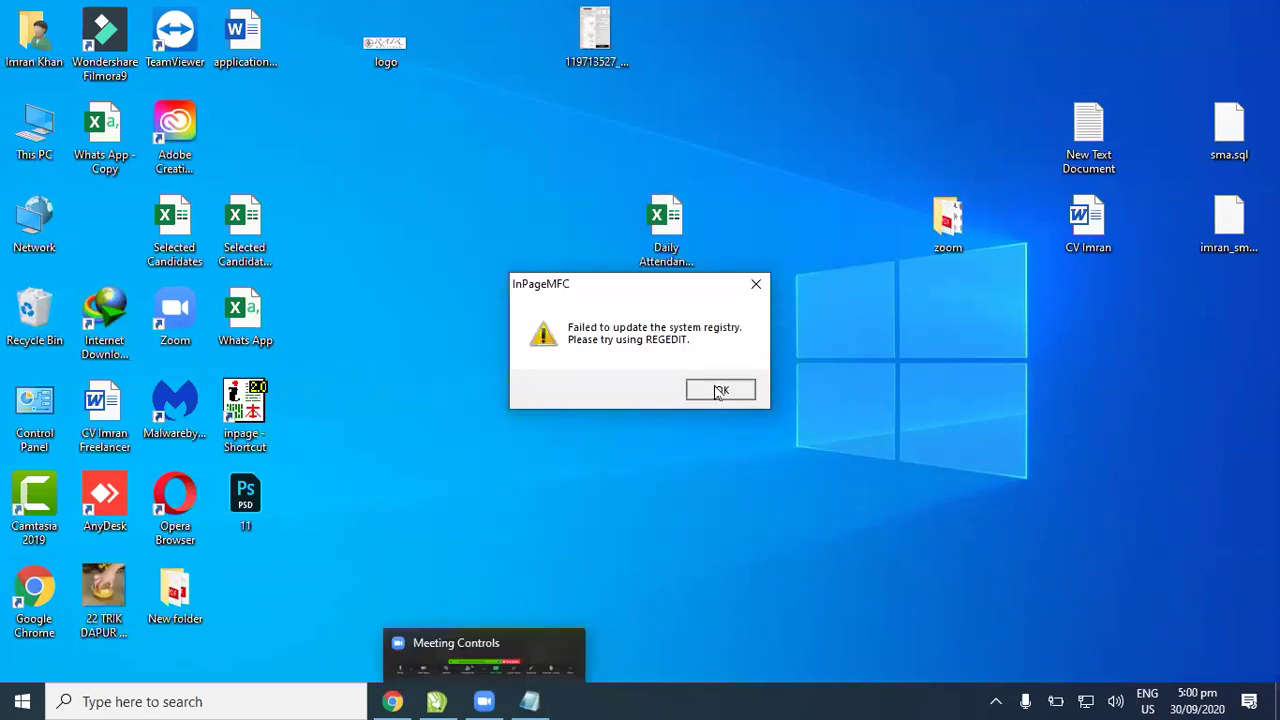
# Step: Dismiss the registry error and create a new blank InPage document
pyautogui.click(720, 392)
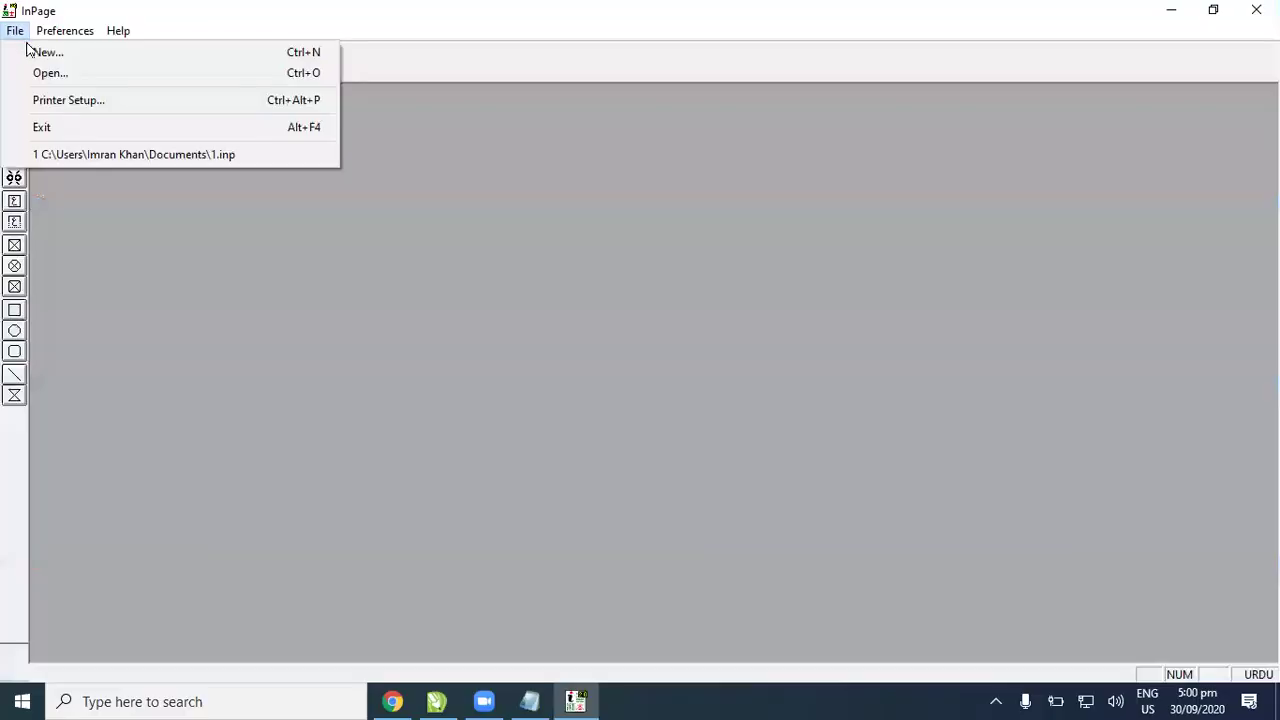
pyautogui.click(43, 49)
pyautogui.click(783, 290)
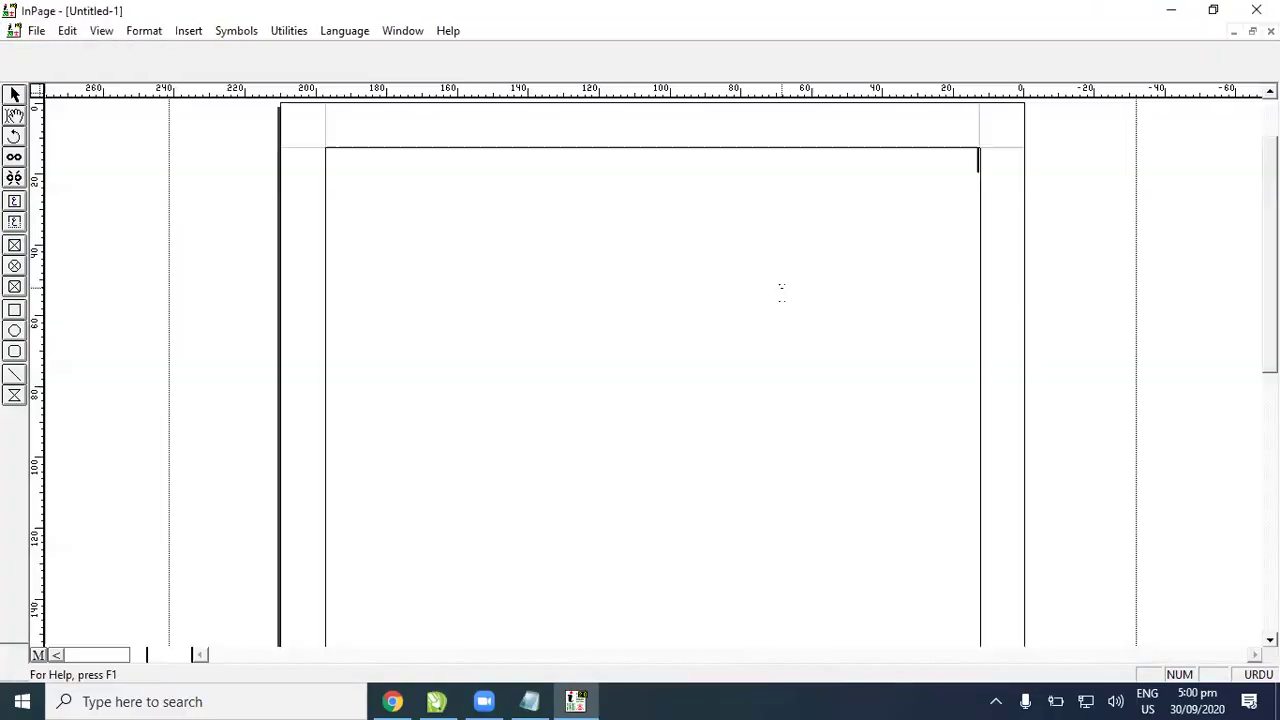
# Step: Zoom to 200% and draw a text frame across the middle of the page
pyautogui.hotkey('ctrl', '2')
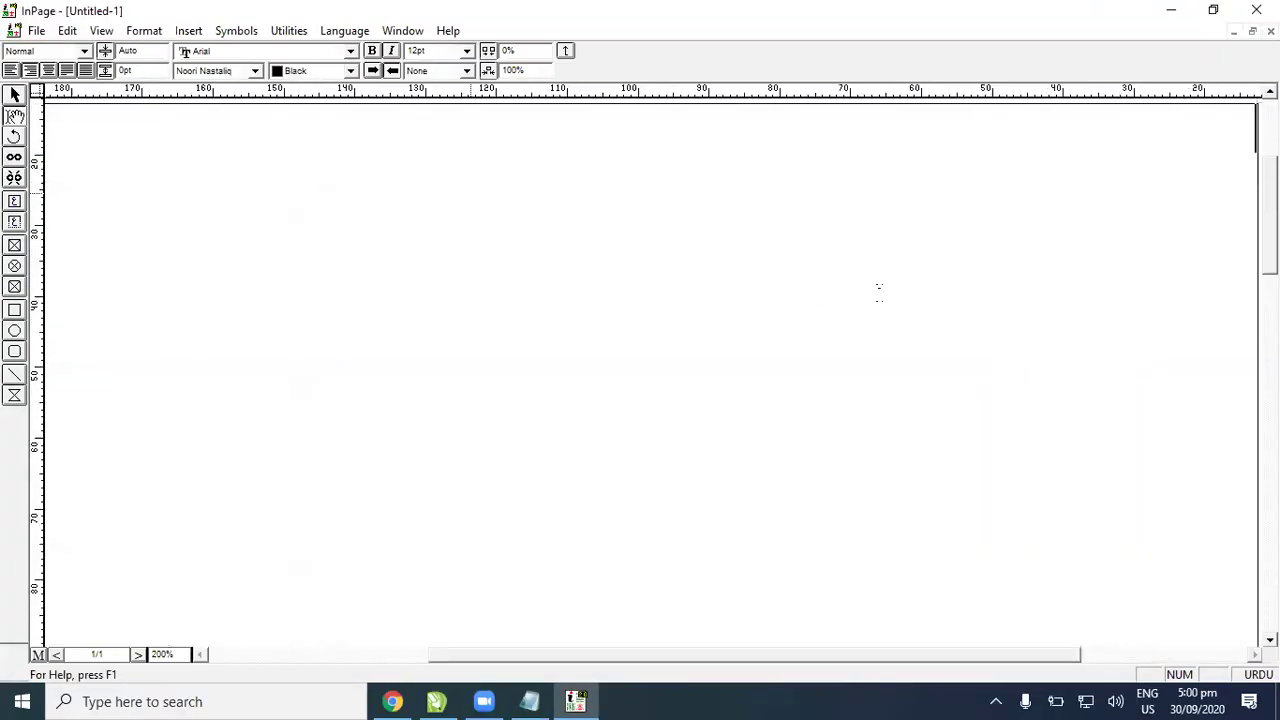
pyautogui.scroll(2, 650, 370)
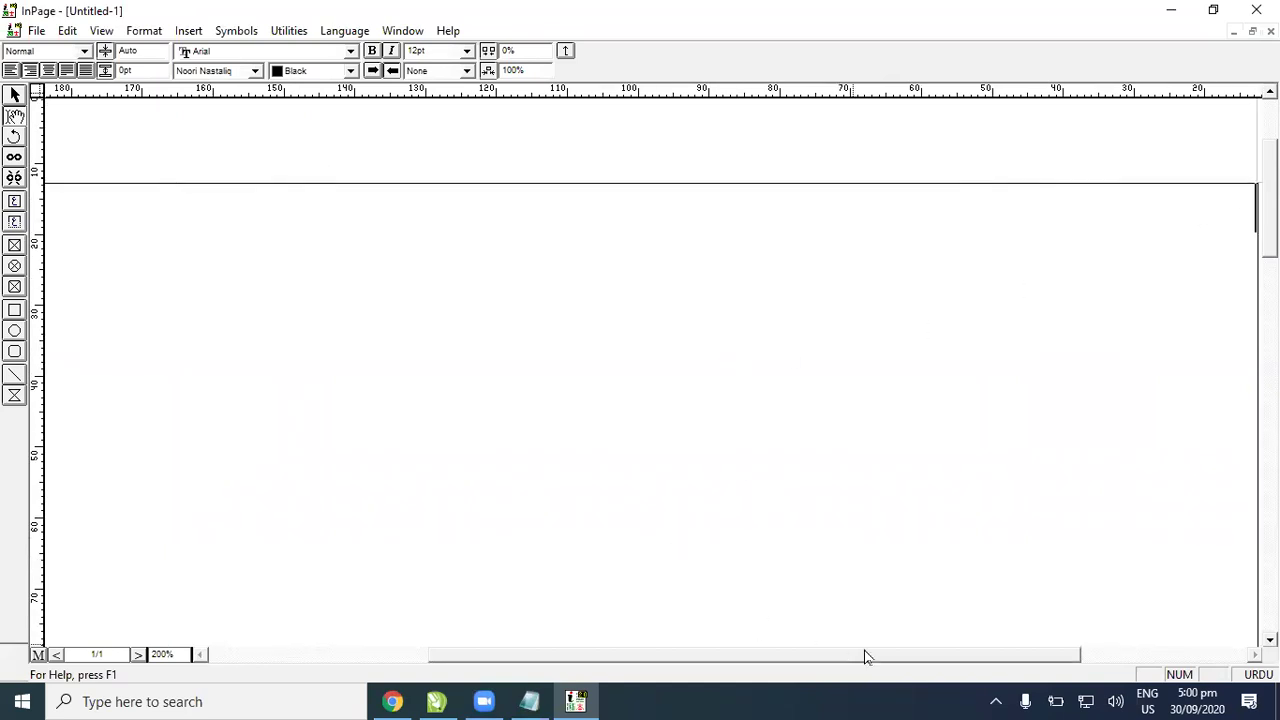
pyautogui.moveTo(862, 654); pyautogui.dragTo(869, 654)
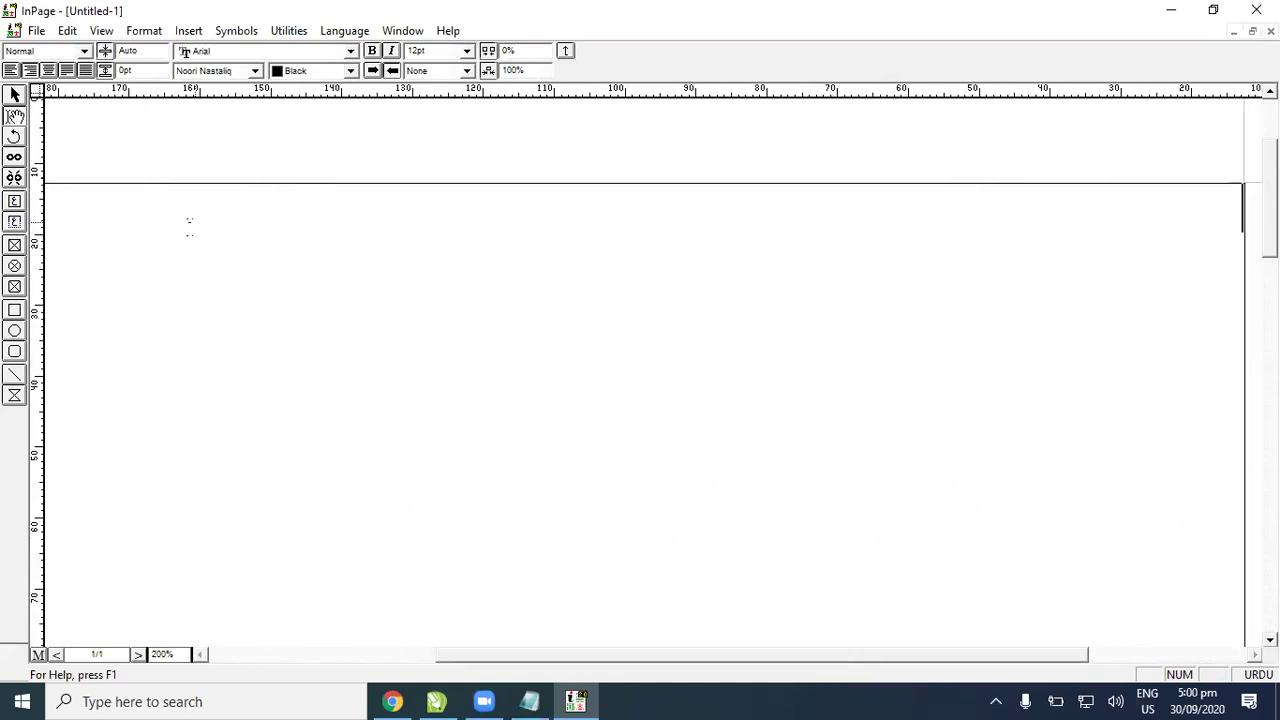
pyautogui.click(14, 201)
pyautogui.moveTo(432, 299); pyautogui.dragTo(882, 410)
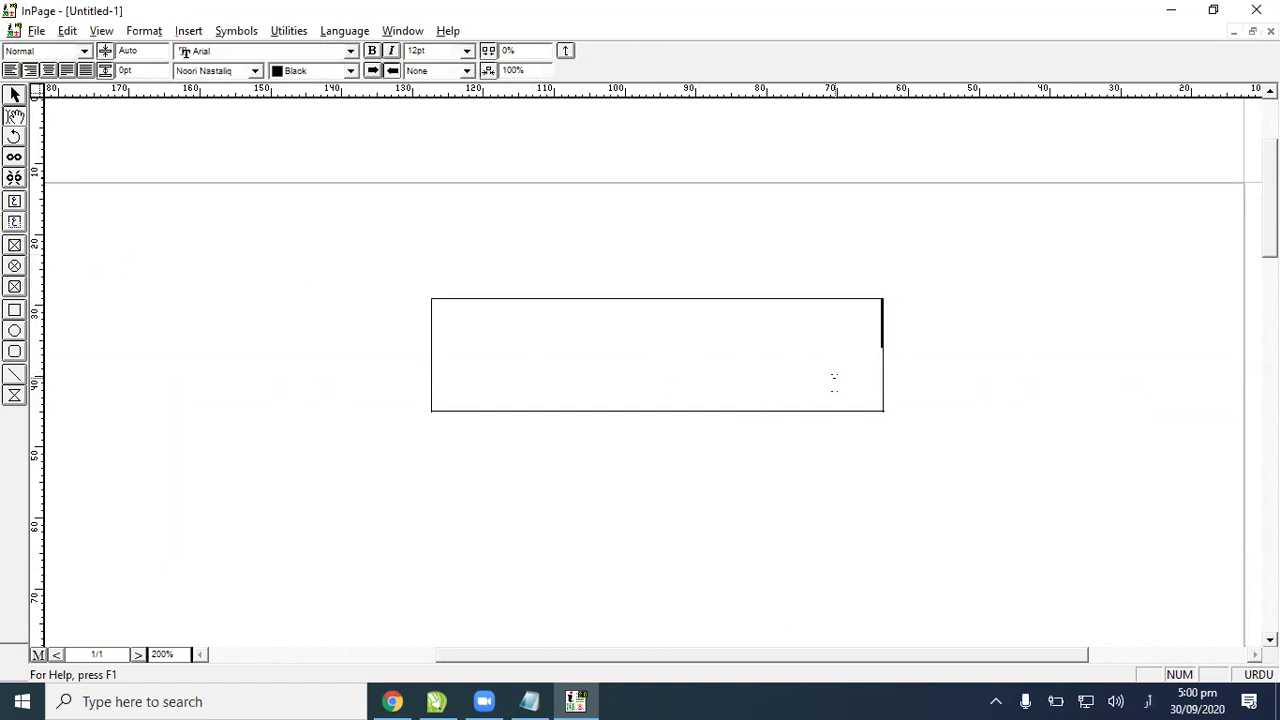
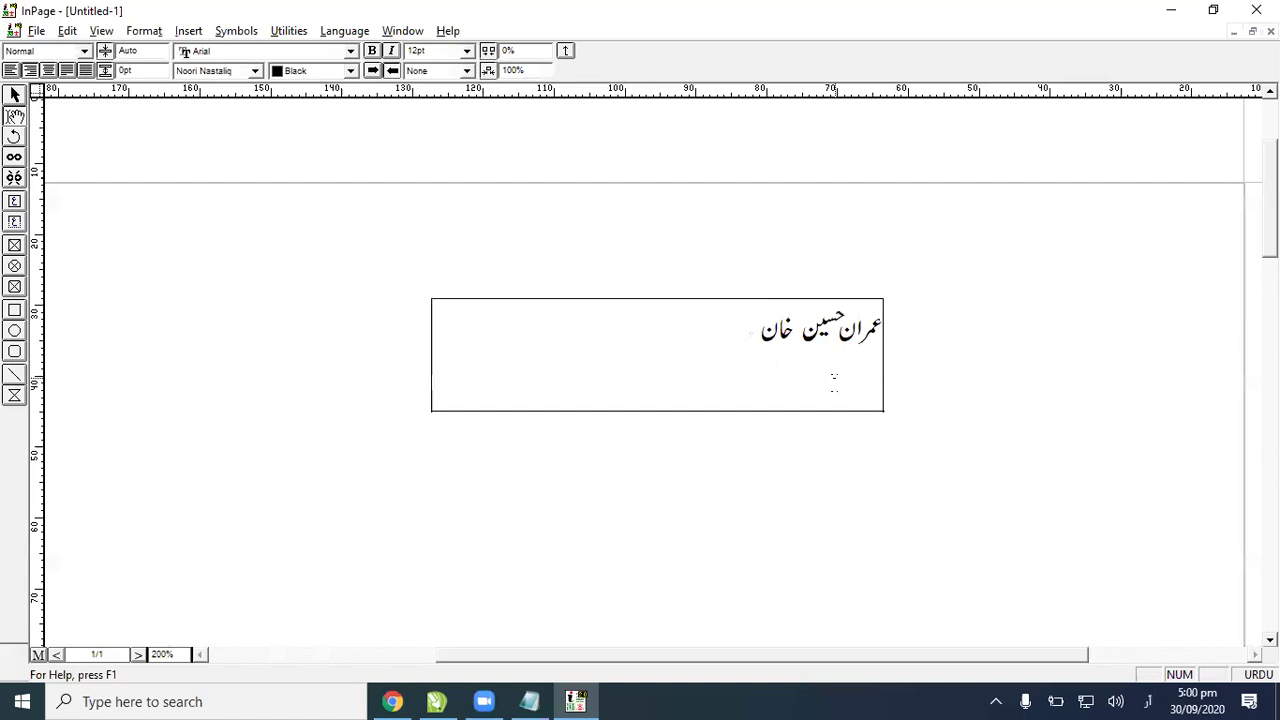
# Step: Type the person's full name in Urdu into the frame and copy the text
pyautogui.moveTo(703, 338); pyautogui.dragTo(880, 328)
pyautogui.rightClick(860, 329)
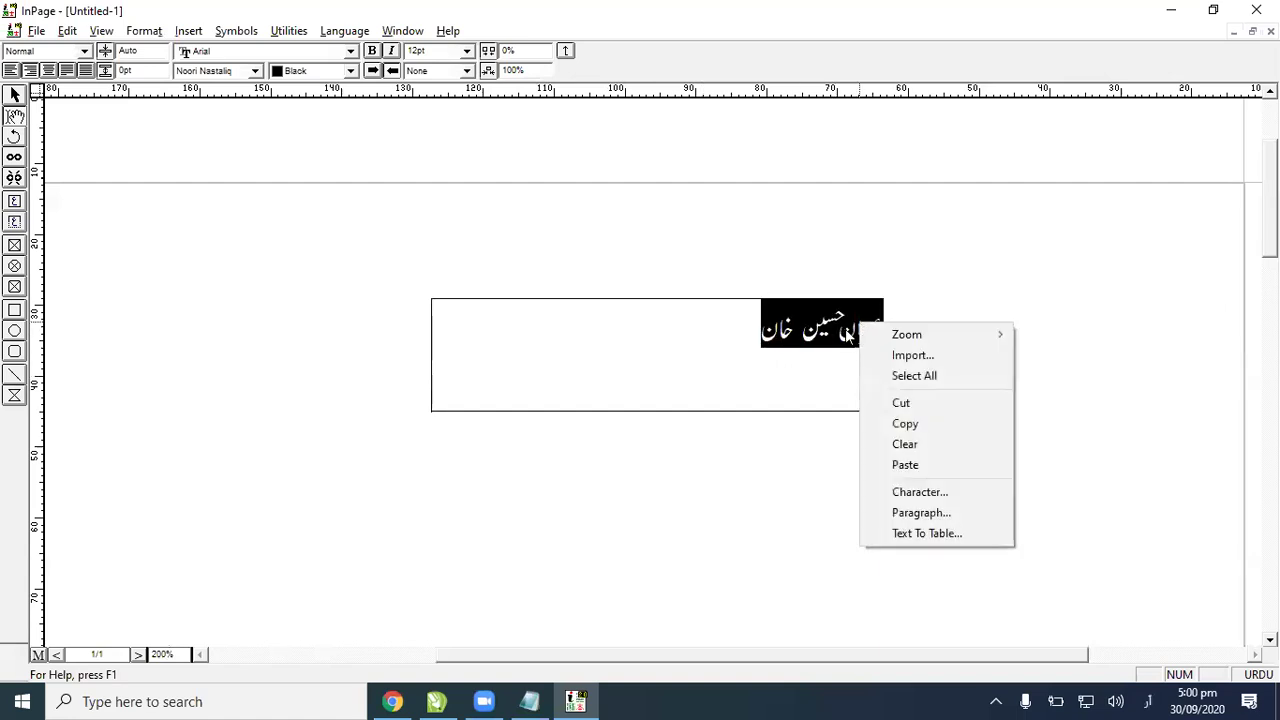
pyautogui.click(890, 425)
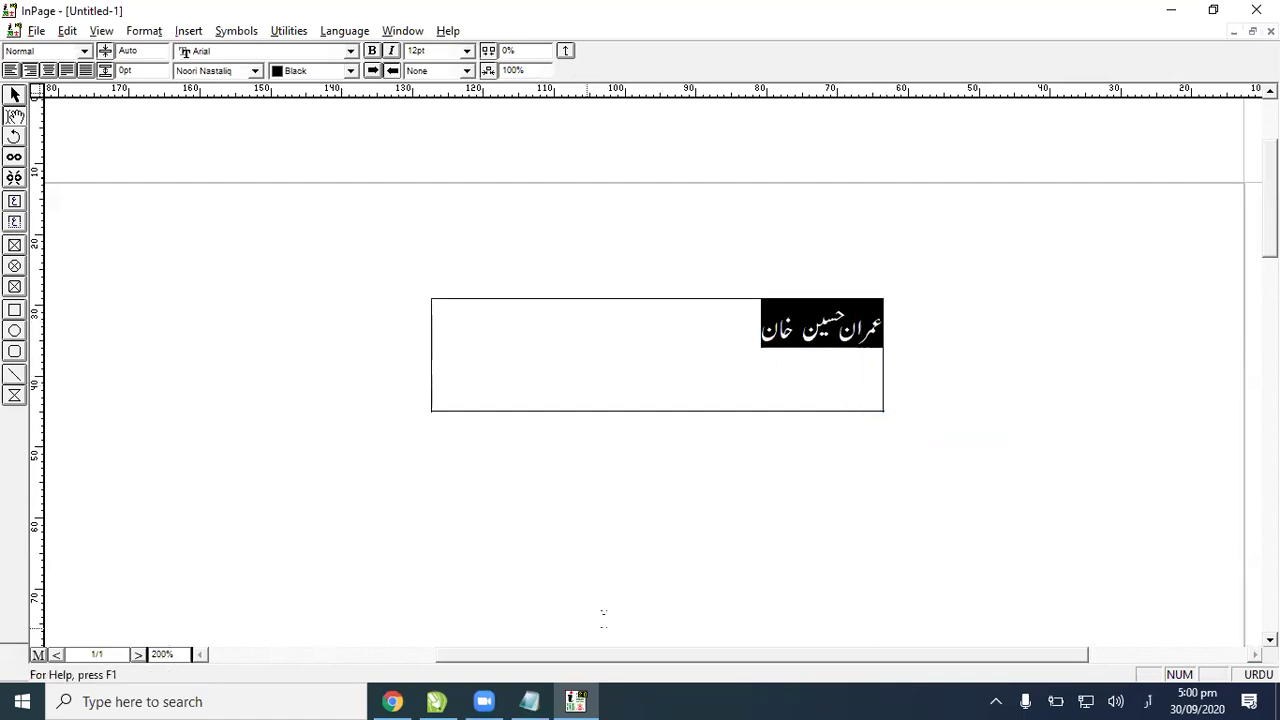
pyautogui.rightClick(856, 334)
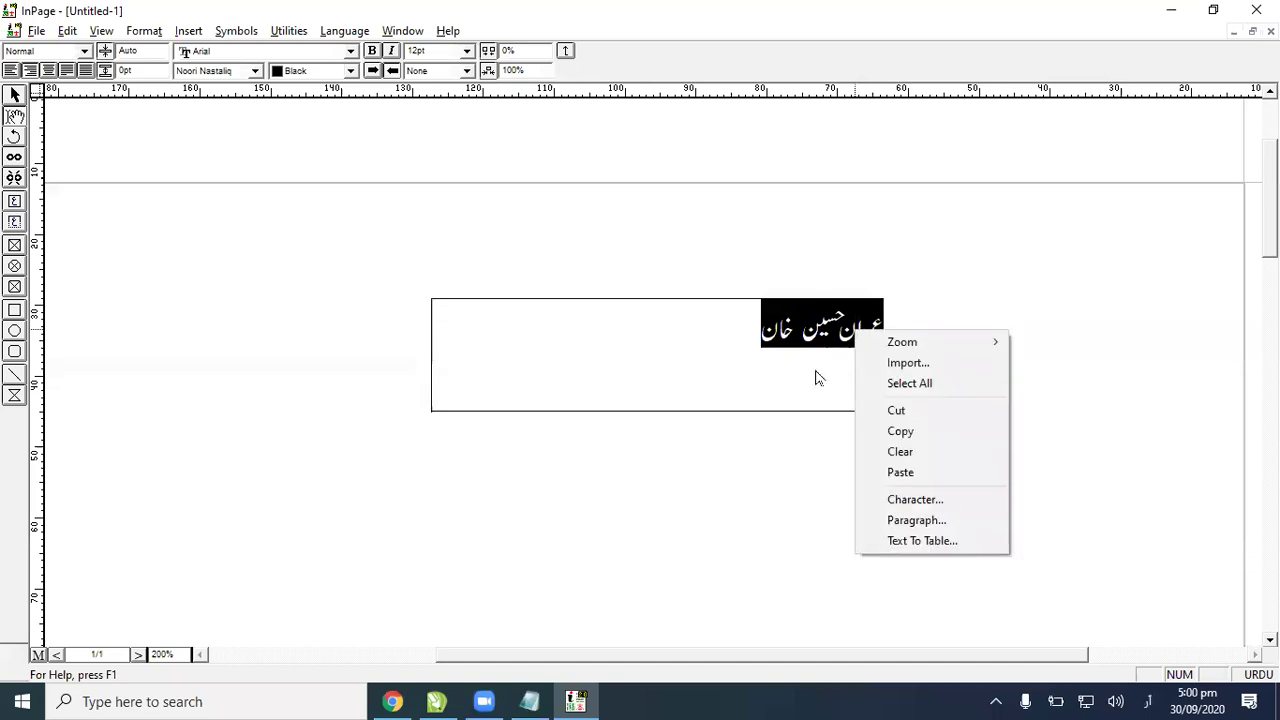
pyautogui.click(888, 431)
# Step: Try pasting the Urdu text into CorelDRAW and dismiss the data-format error
pyautogui.click(436, 701)
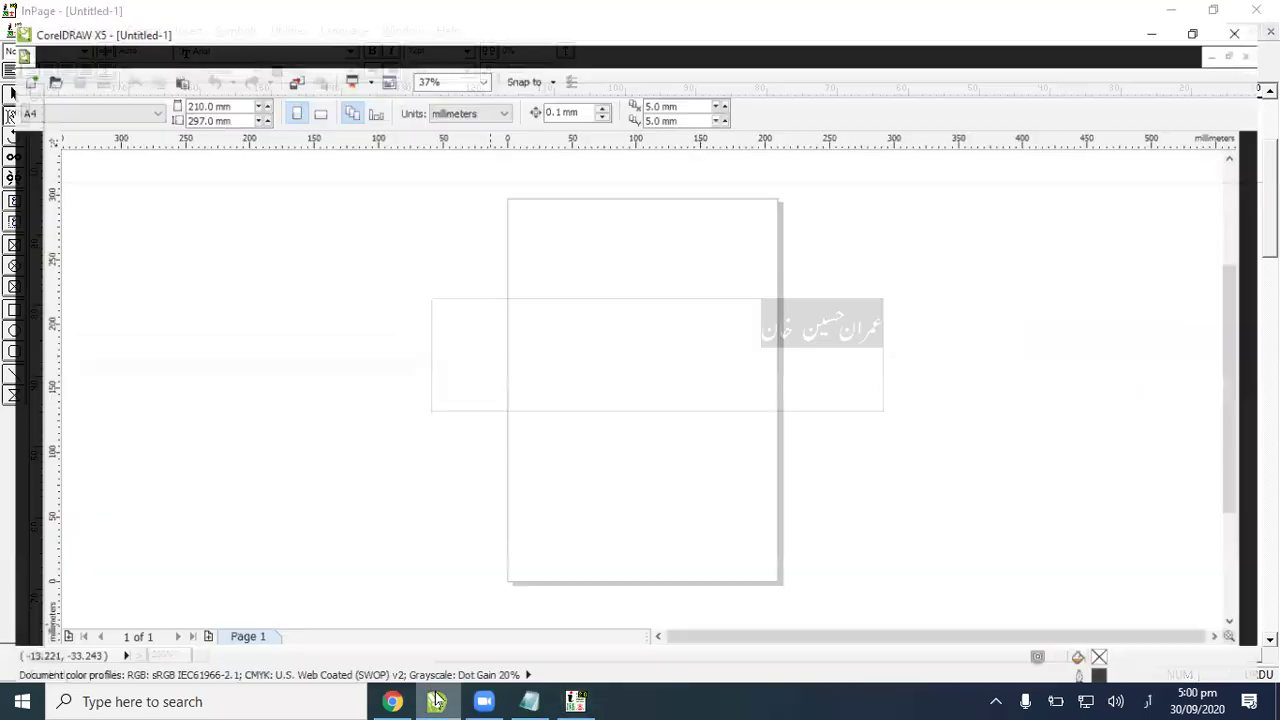
pyautogui.hotkey('ctrl', 'v')
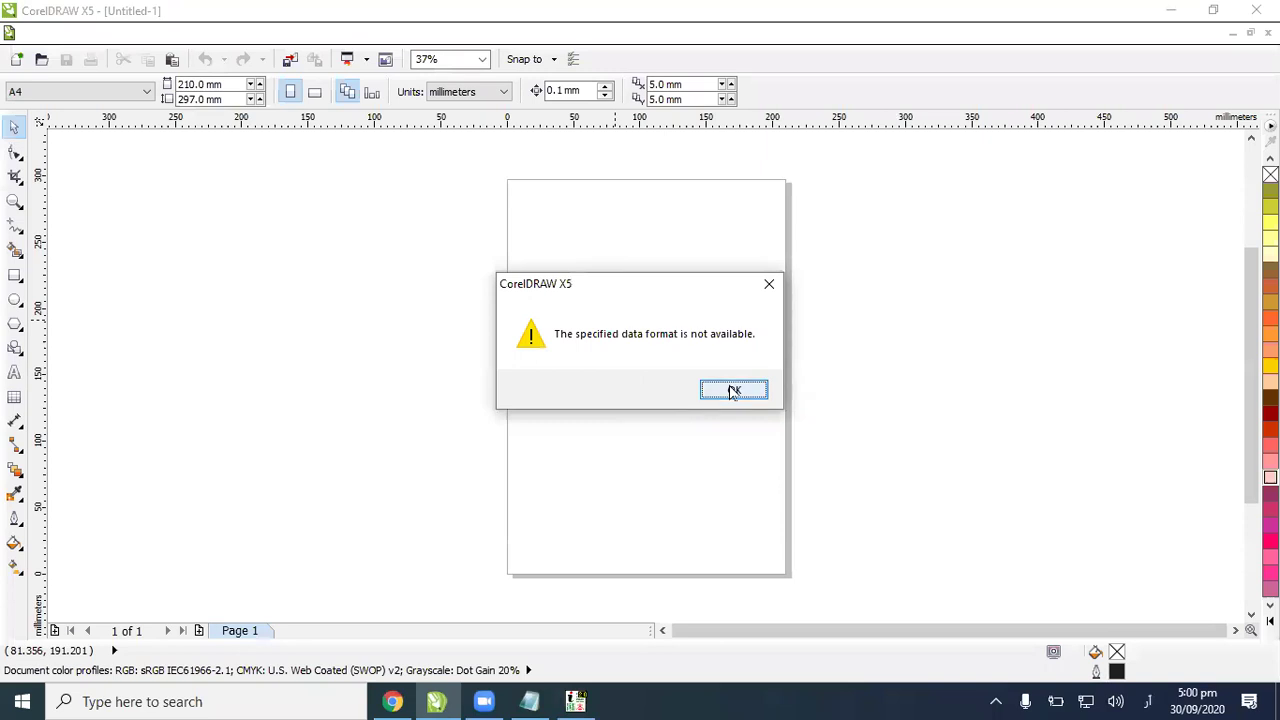
pyautogui.click(733, 391)
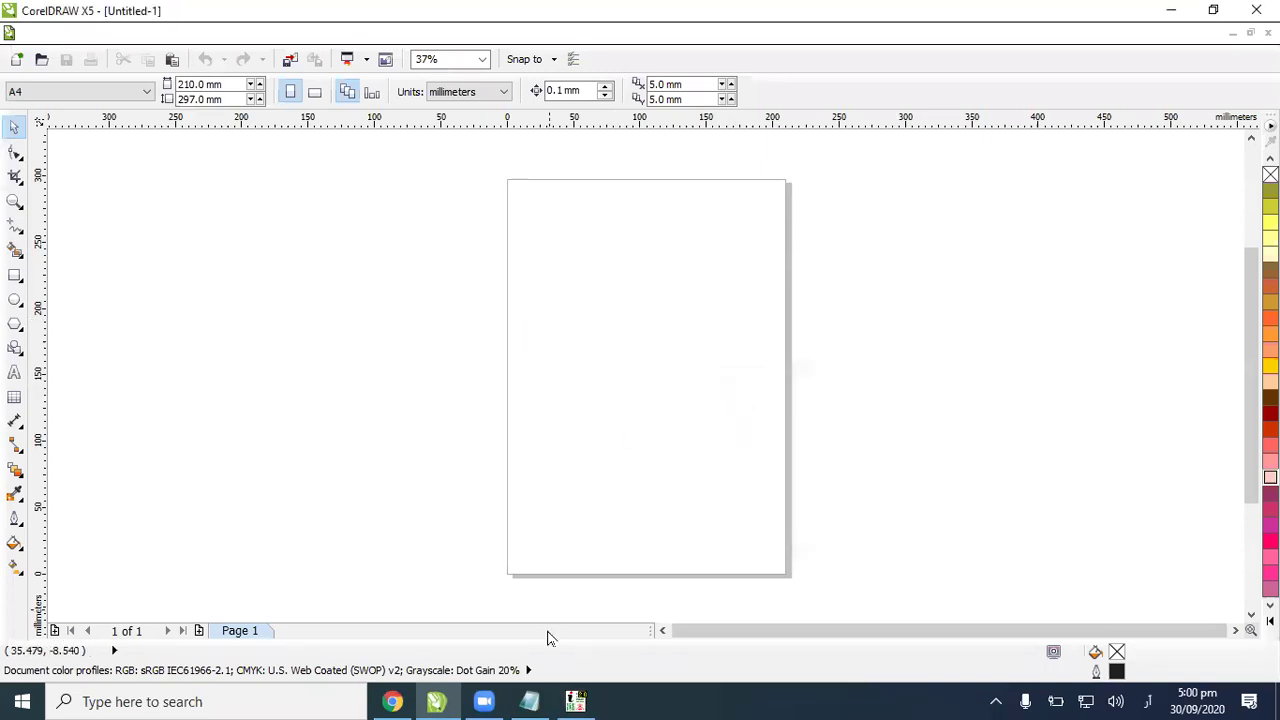
# Step: Back in InPage, select the whole text frame and copy it
pyautogui.hotkey('alt', 'Tab')
pyautogui.click(729, 360)
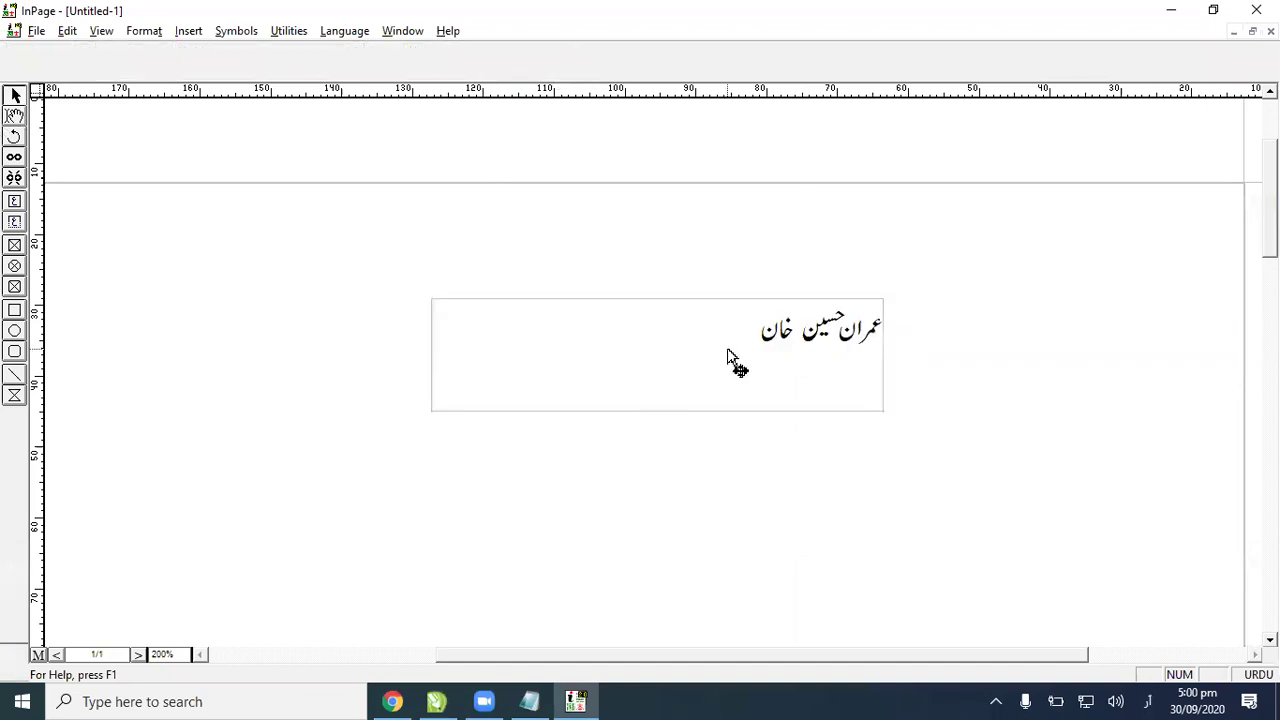
pyautogui.rightClick(727, 372)
pyautogui.click(775, 446)
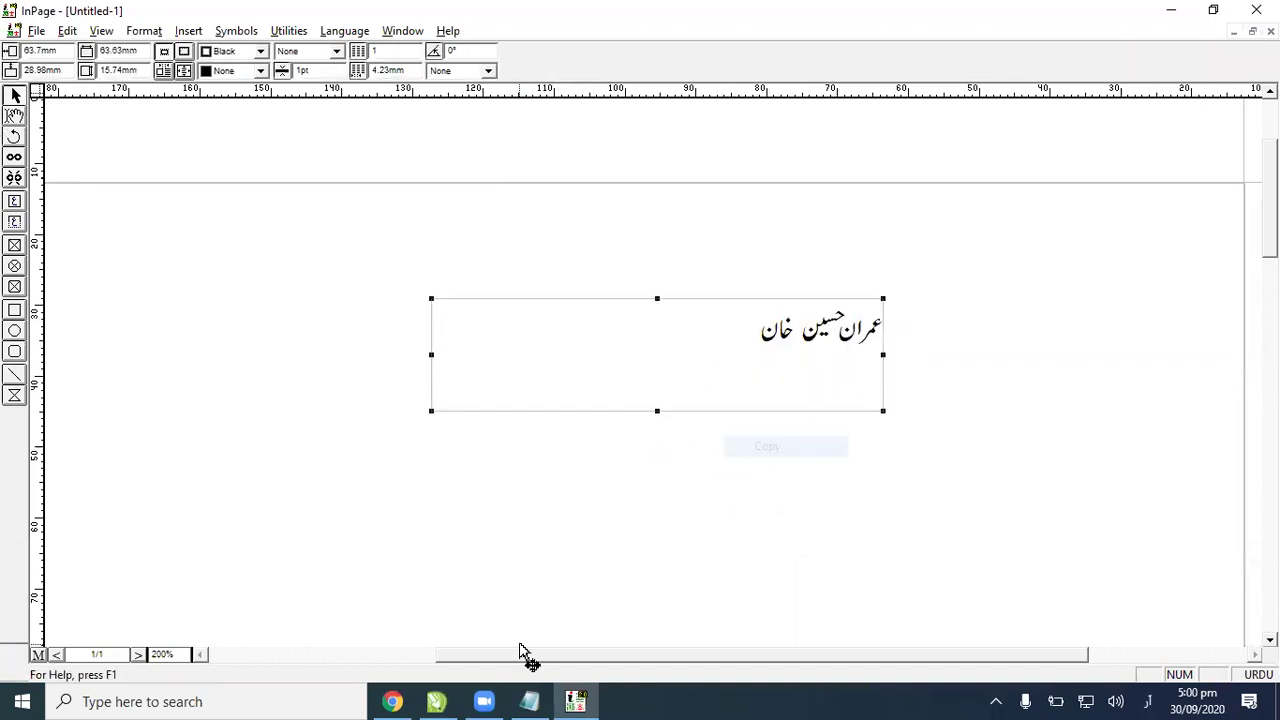
# Step: Paste the InPage frame into CorelDRAW as garbled glyphs and reposition the group
pyautogui.hotkey('alt', 'Tab')
pyautogui.hotkey('ctrl', 'v')
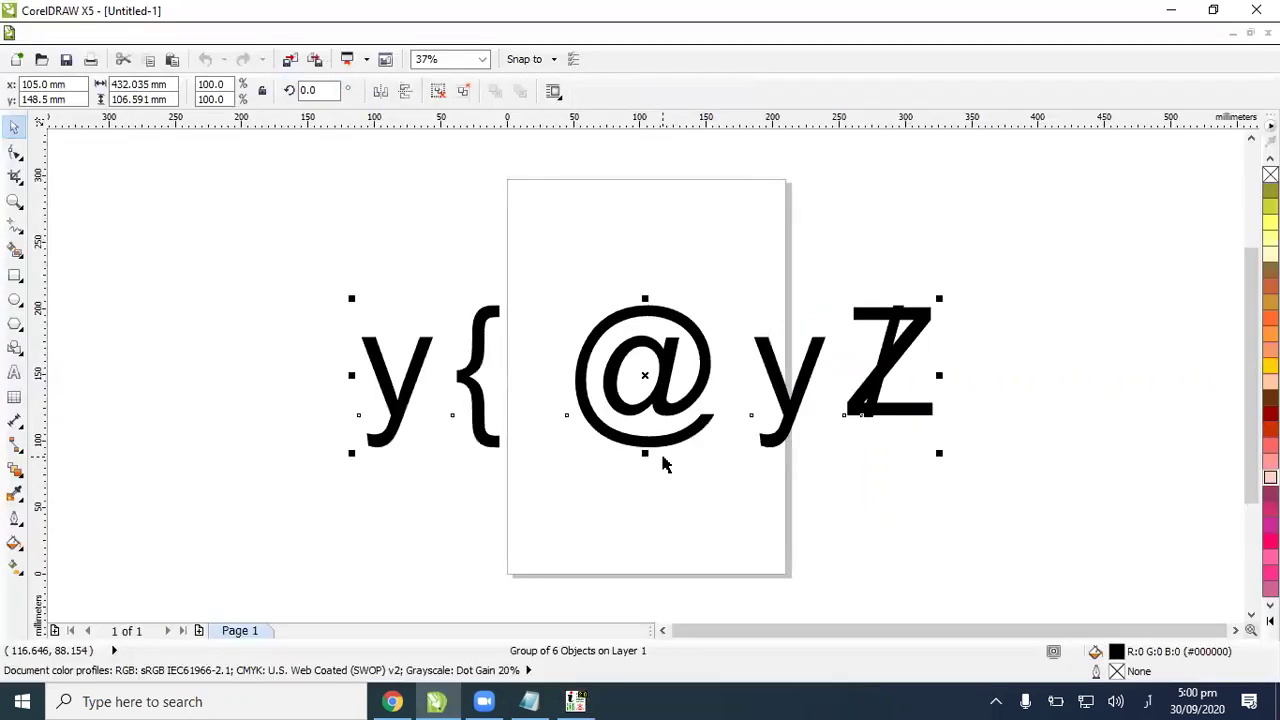
pyautogui.moveTo(662, 441); pyautogui.dragTo(751, 468)
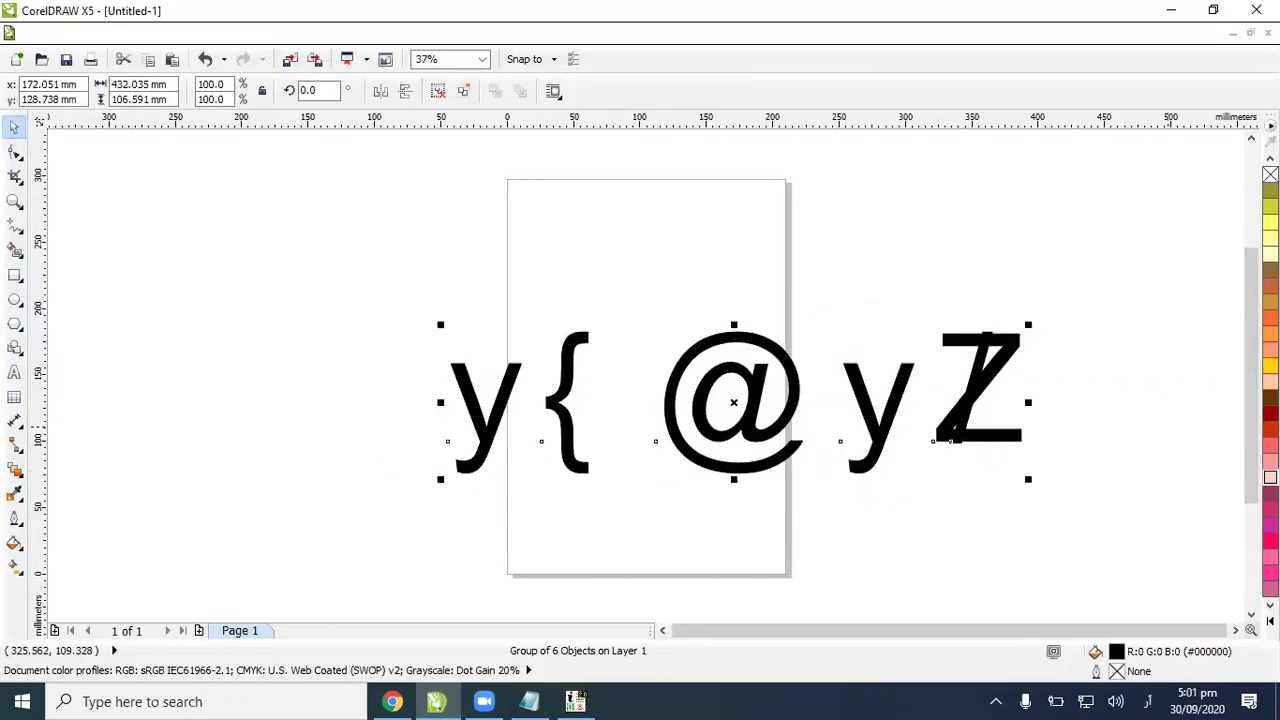
pyautogui.moveTo(718, 378); pyautogui.dragTo(651, 377)
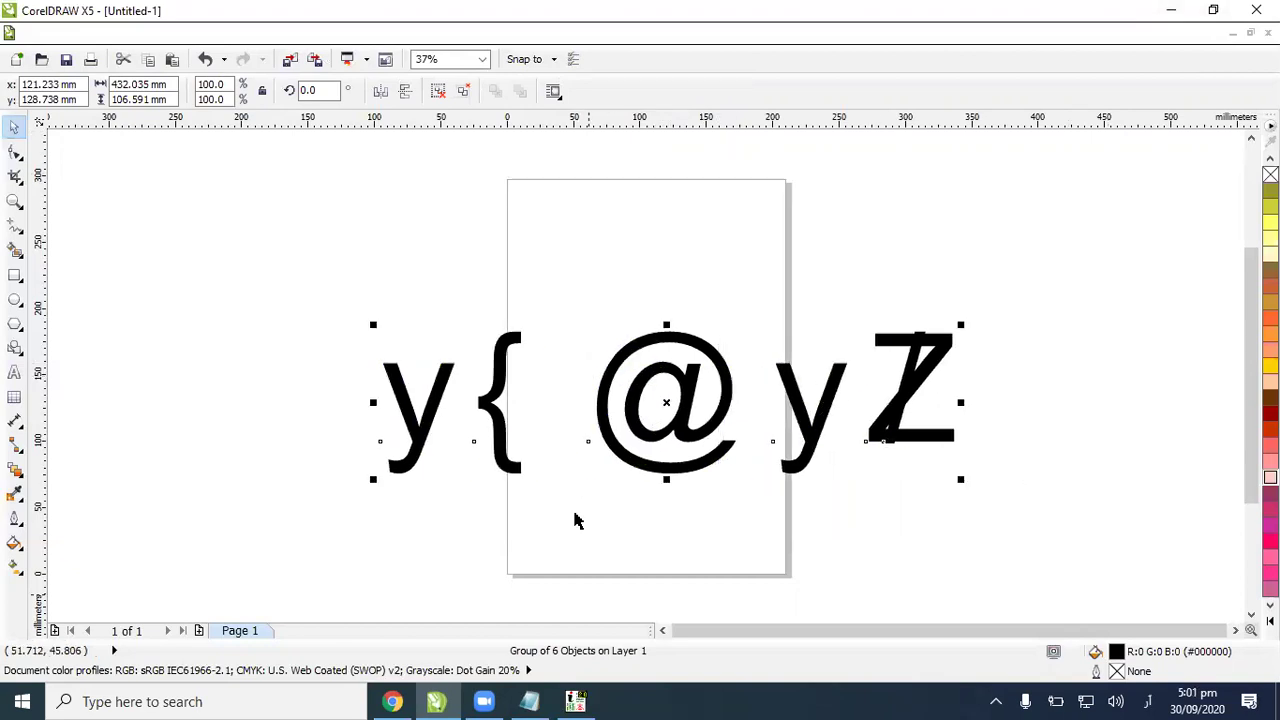
pyautogui.click(950, 287)
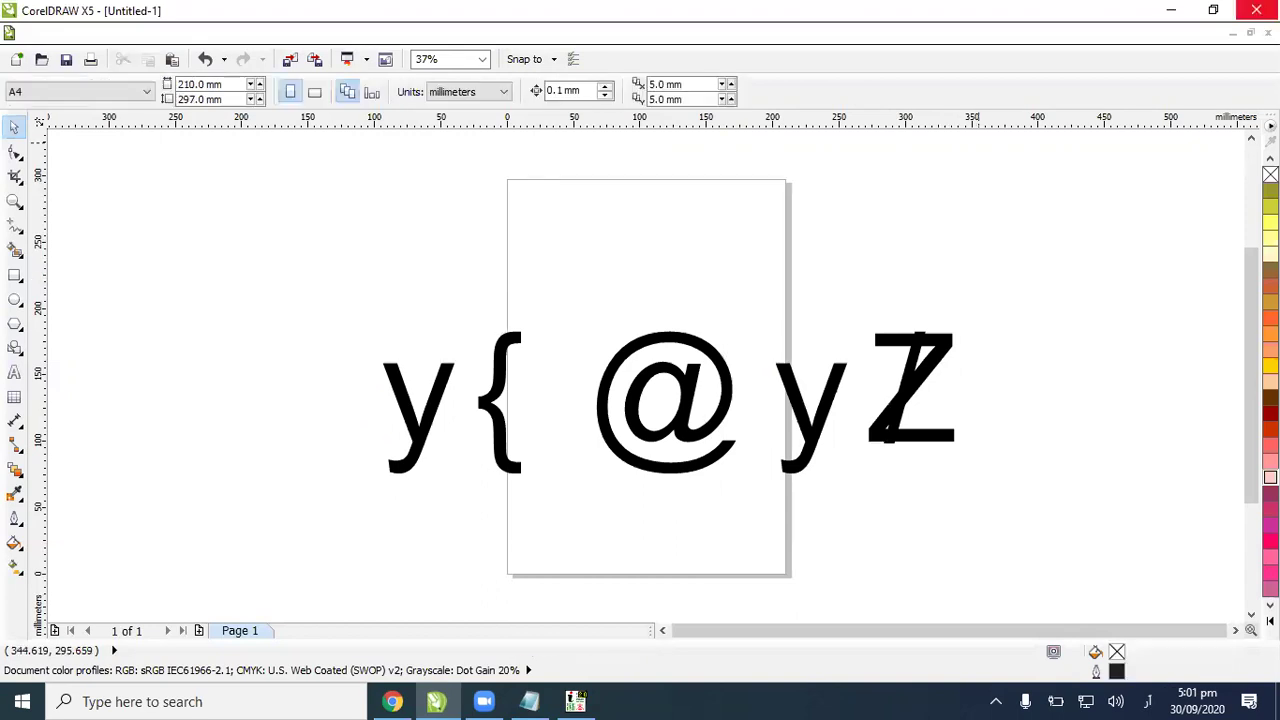
# Step: Close CorelDRAW and InPage, discarding both documents without saving
pyautogui.click(1256, 10)
pyautogui.click(669, 390)
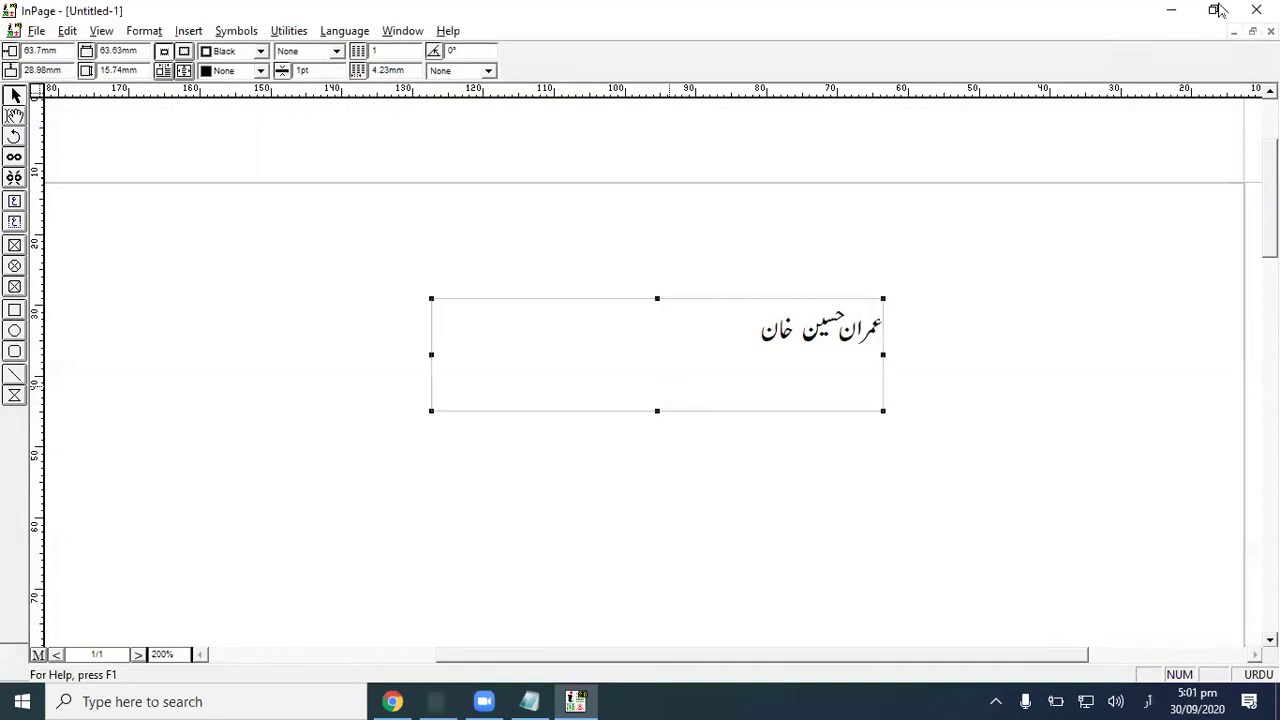
pyautogui.click(1256, 10)
pyautogui.click(671, 389)
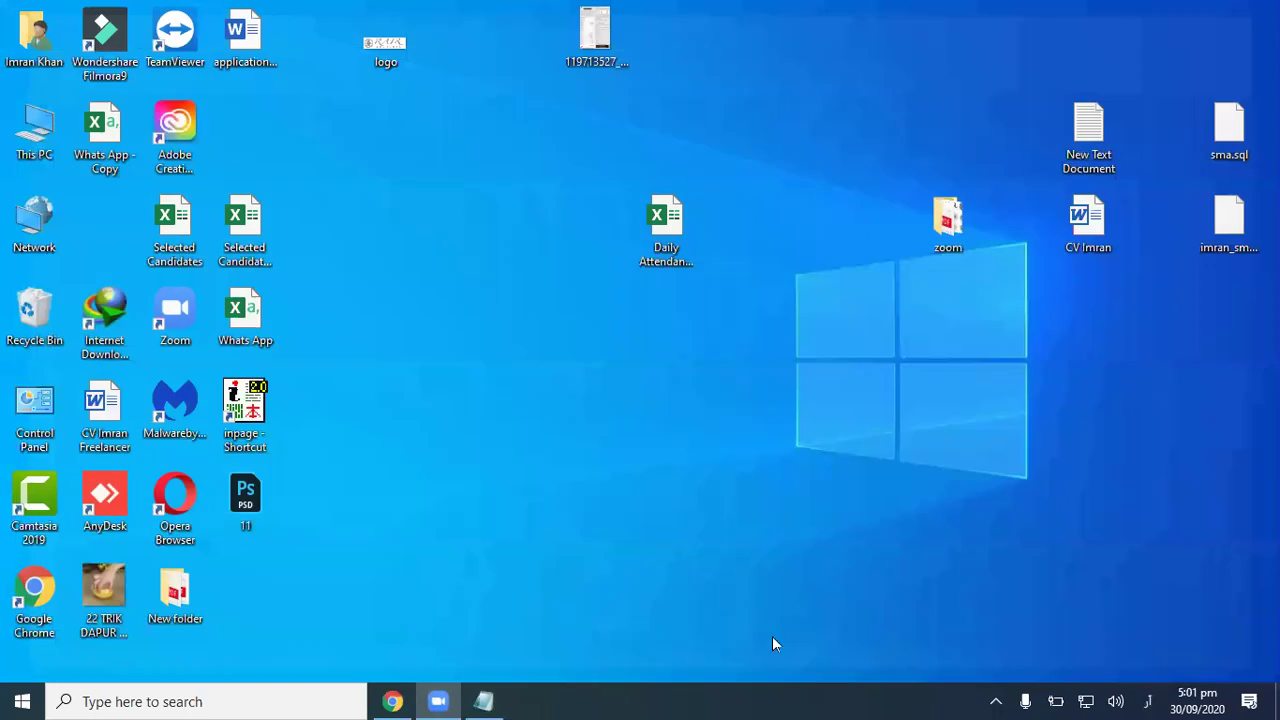
# Step: Refresh the desktop, relaunch InPage, and dismiss the HASP and registry error dialogs
pyautogui.rightClick(685, 556)
pyautogui.click(584, 376)
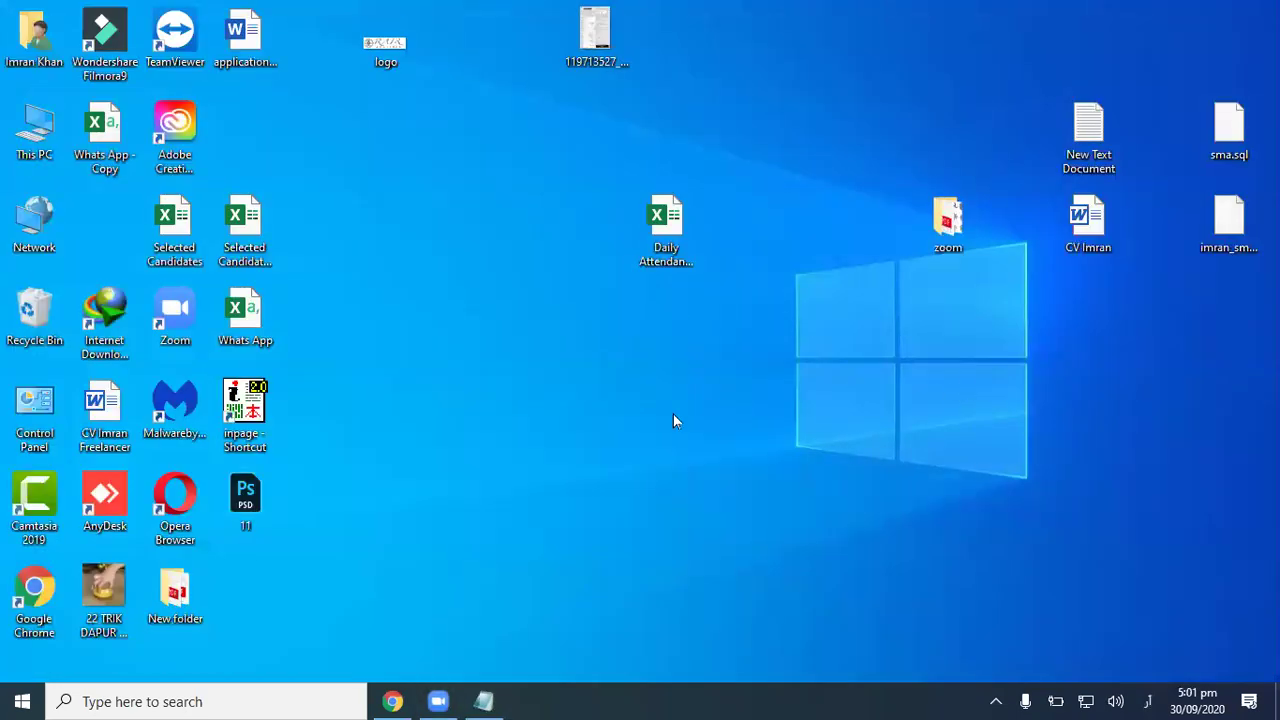
pyautogui.doubleClick(244, 410)
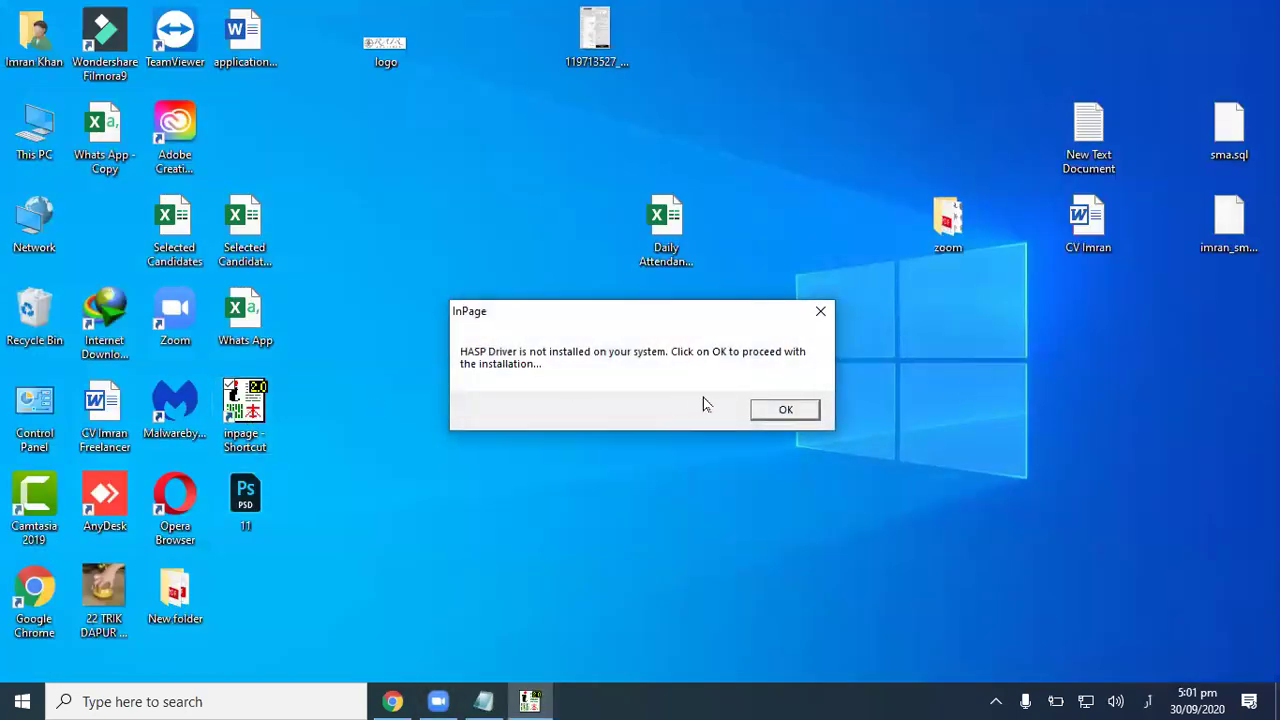
pyautogui.click(780, 409)
pyautogui.click(708, 404)
pyautogui.rightClick(736, 411)
pyautogui.click(897, 466)
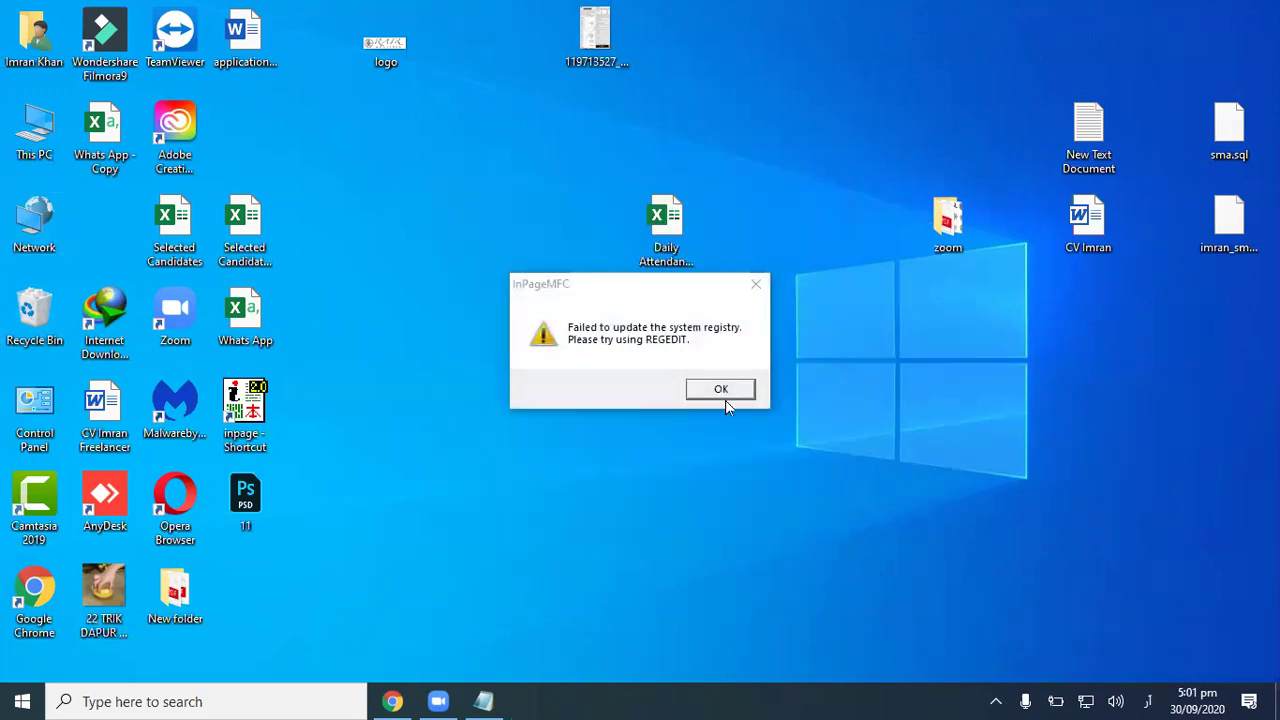
pyautogui.click(725, 396)
# Step: Create a new blank InPage document via File > New
pyautogui.click(15, 30)
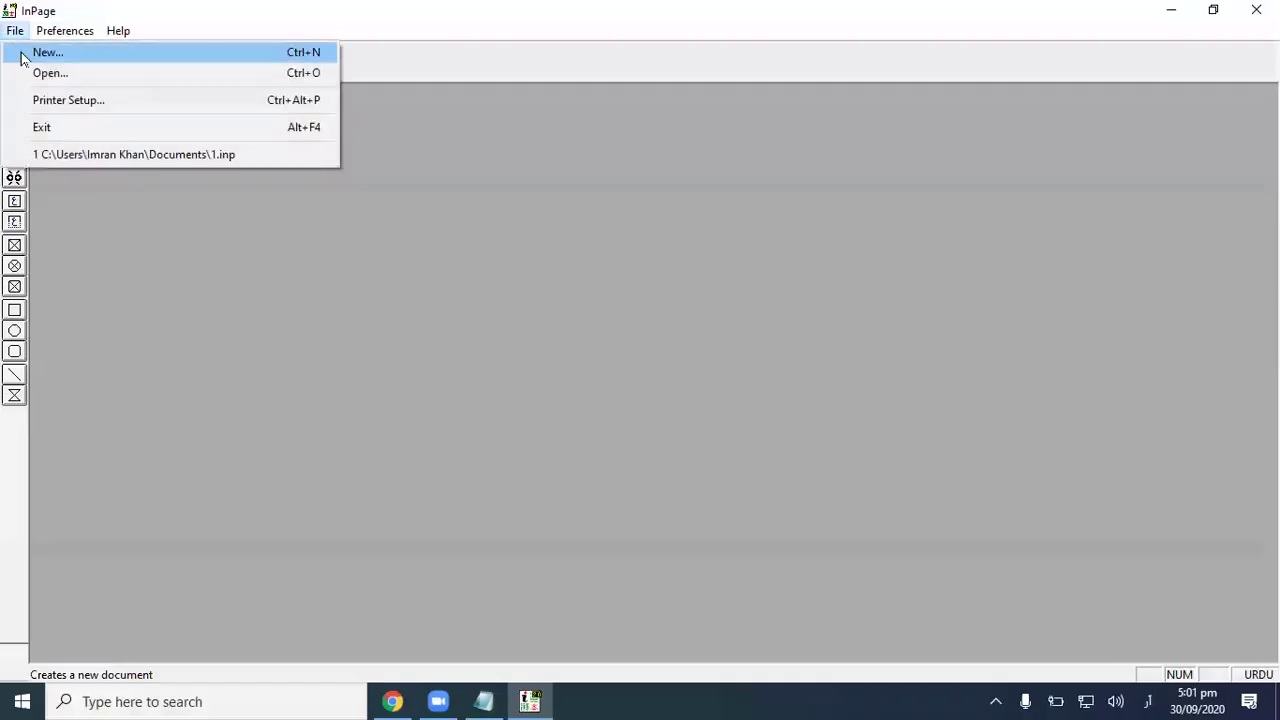
pyautogui.click(30, 51)
pyautogui.click(786, 290)
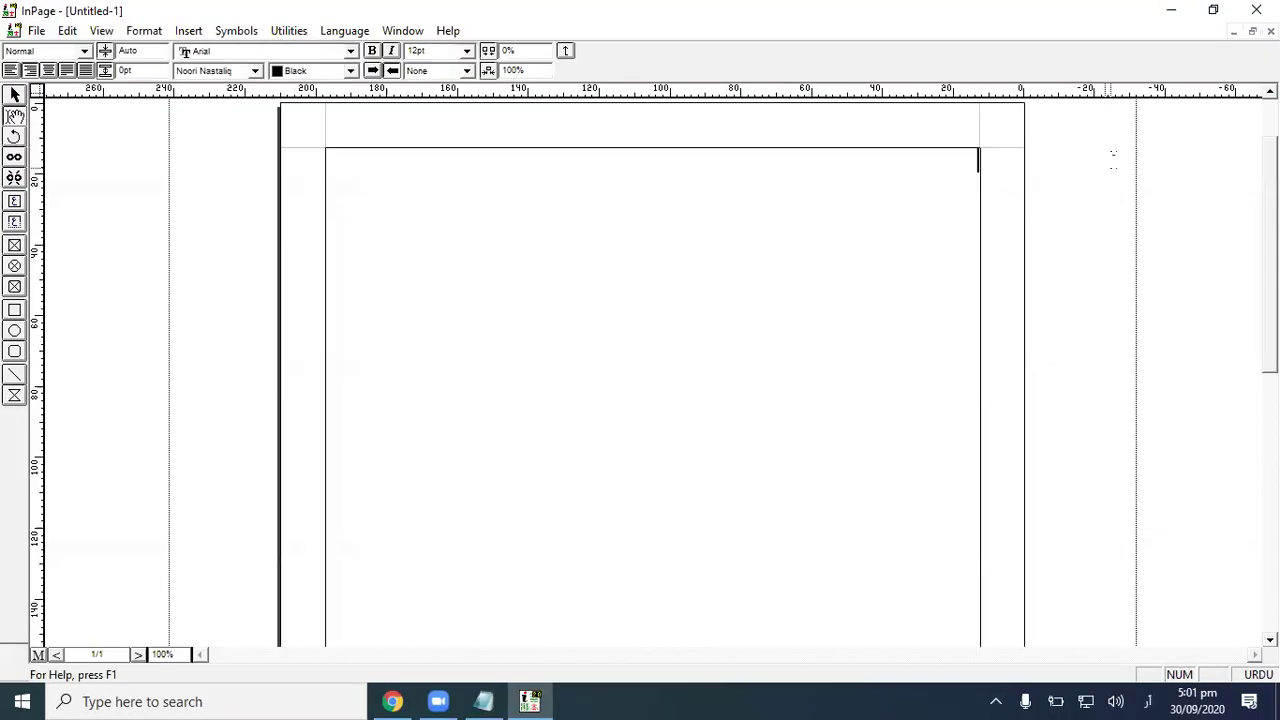
# Step: Minimize InPage and launch CorelDRAW X5 by searching 'core' with the English keyboard
pyautogui.click(1178, 11)
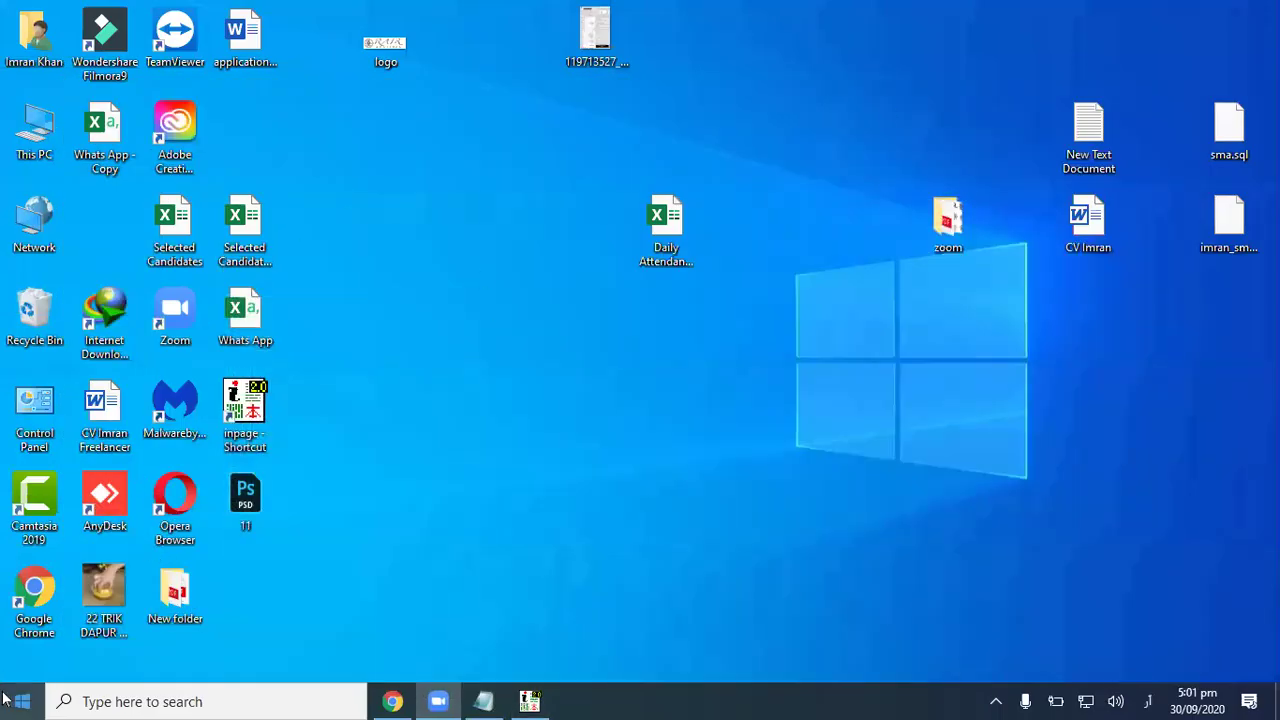
pyautogui.click(22, 701)
pyautogui.click(795, 583)
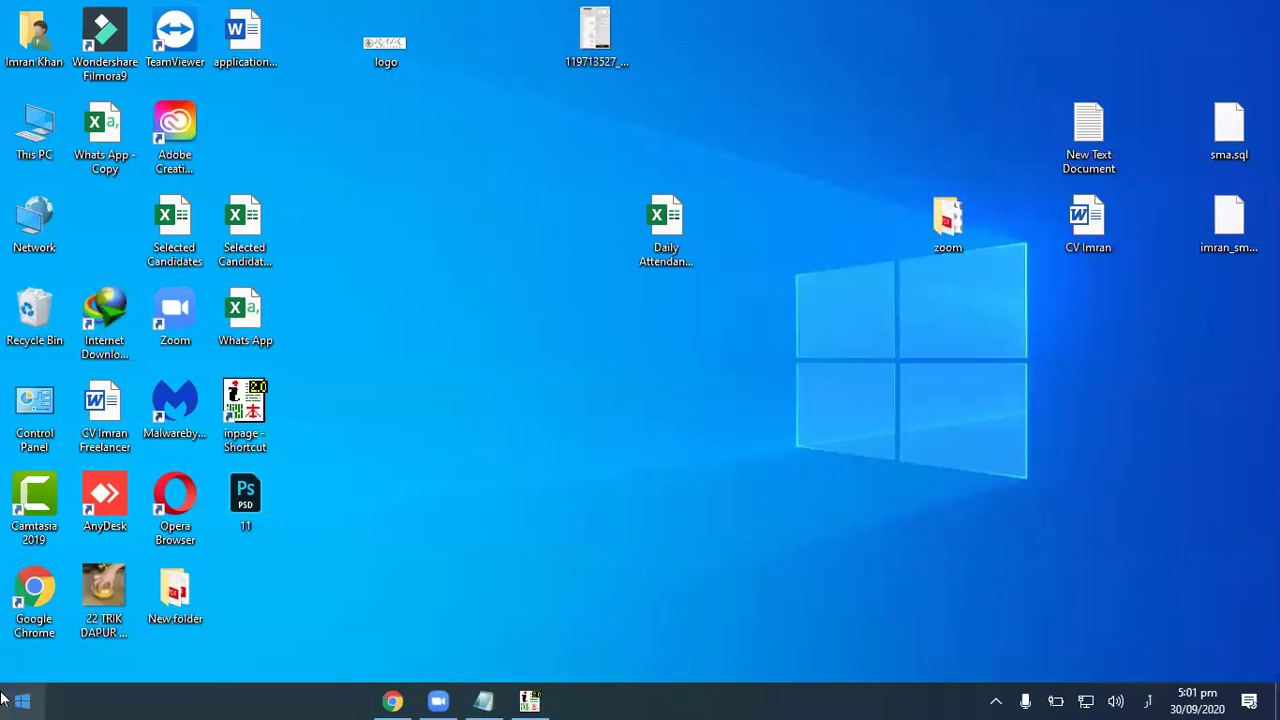
pyautogui.click(5, 700)
pyautogui.write('ج')
pyautogui.press('BackSpace')
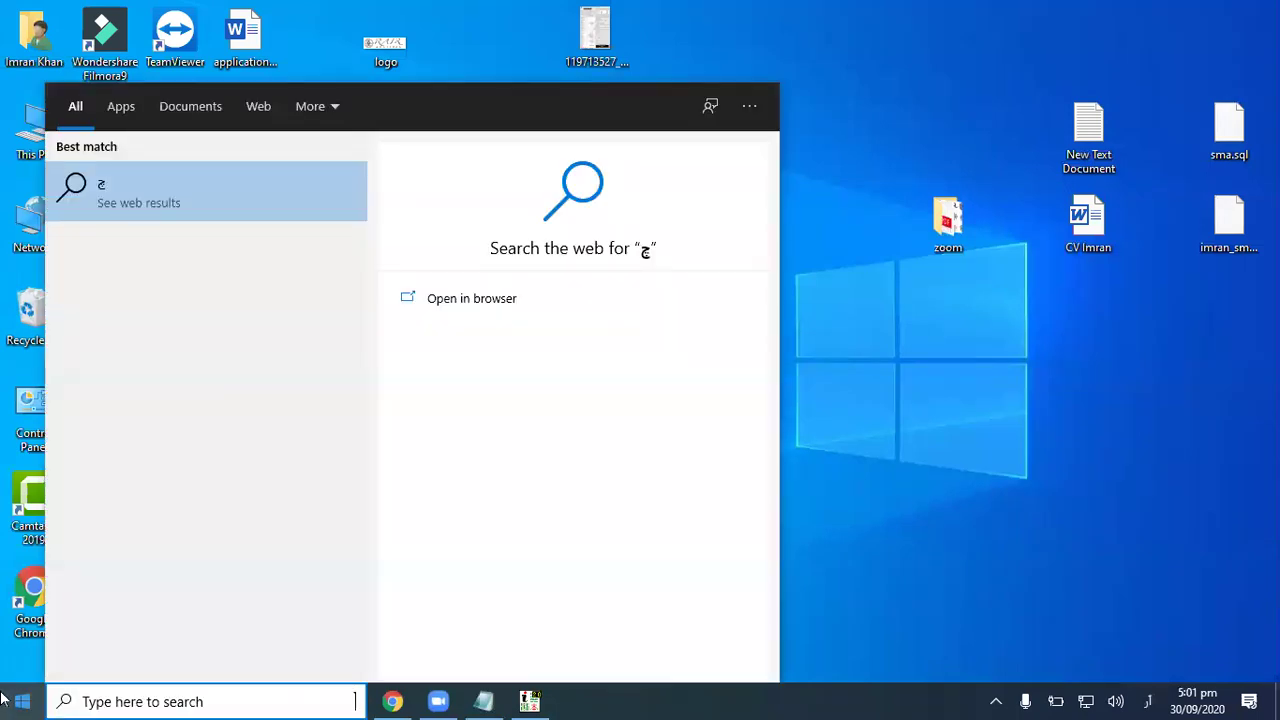
pyautogui.hotkey('alt', 'shift')
pyautogui.write('core')
pyautogui.press('Return')
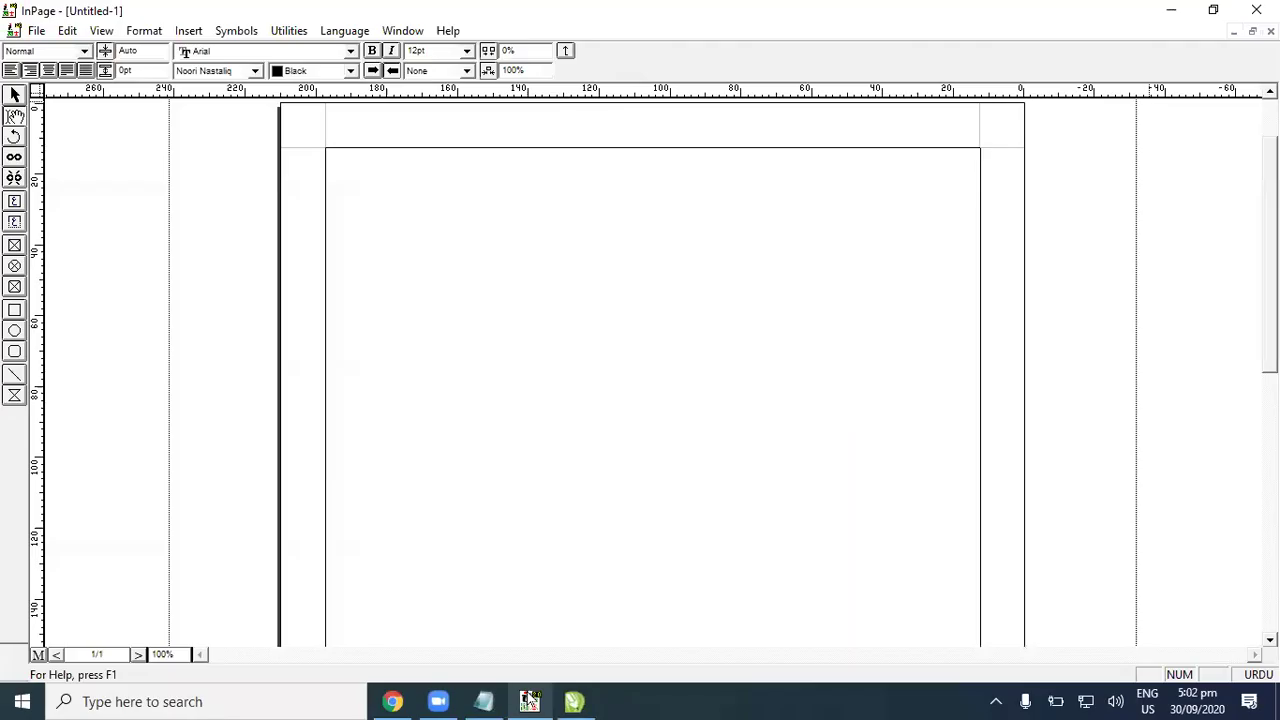
# Step: Start a new blank CorelDRAW drawing and bring InPage back to the front
pyautogui.click(529, 700)
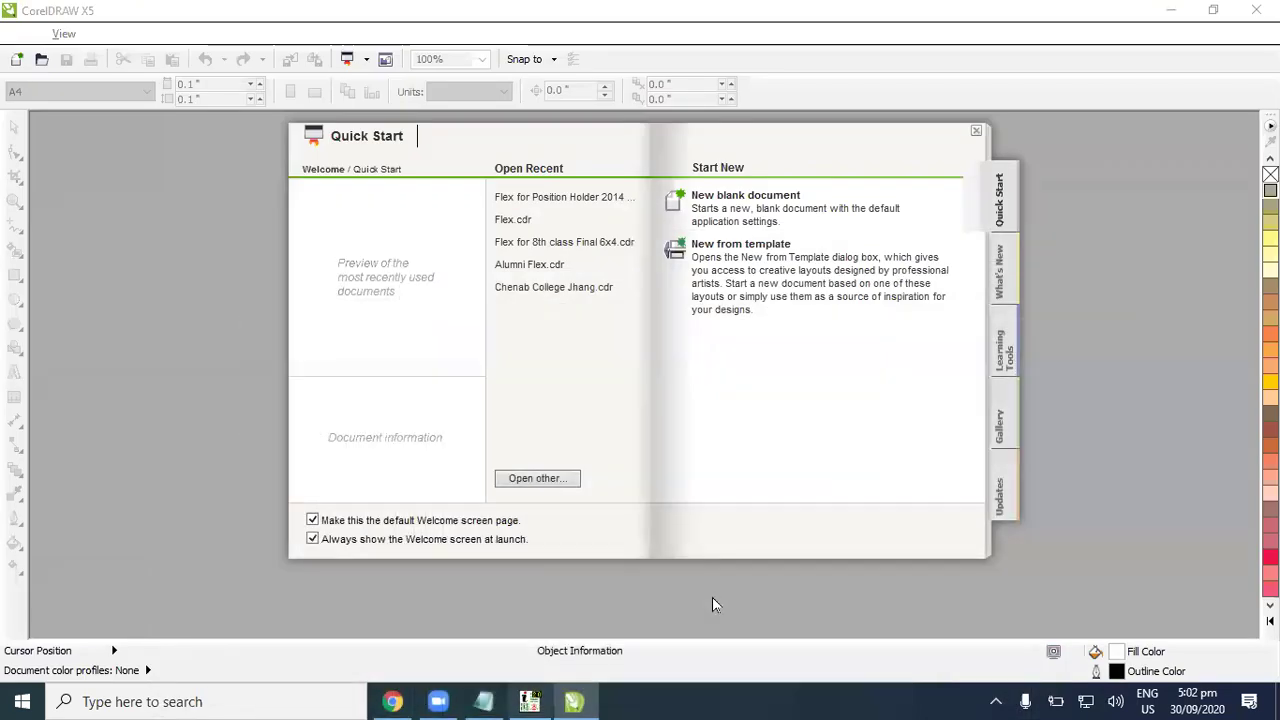
pyautogui.click(766, 200)
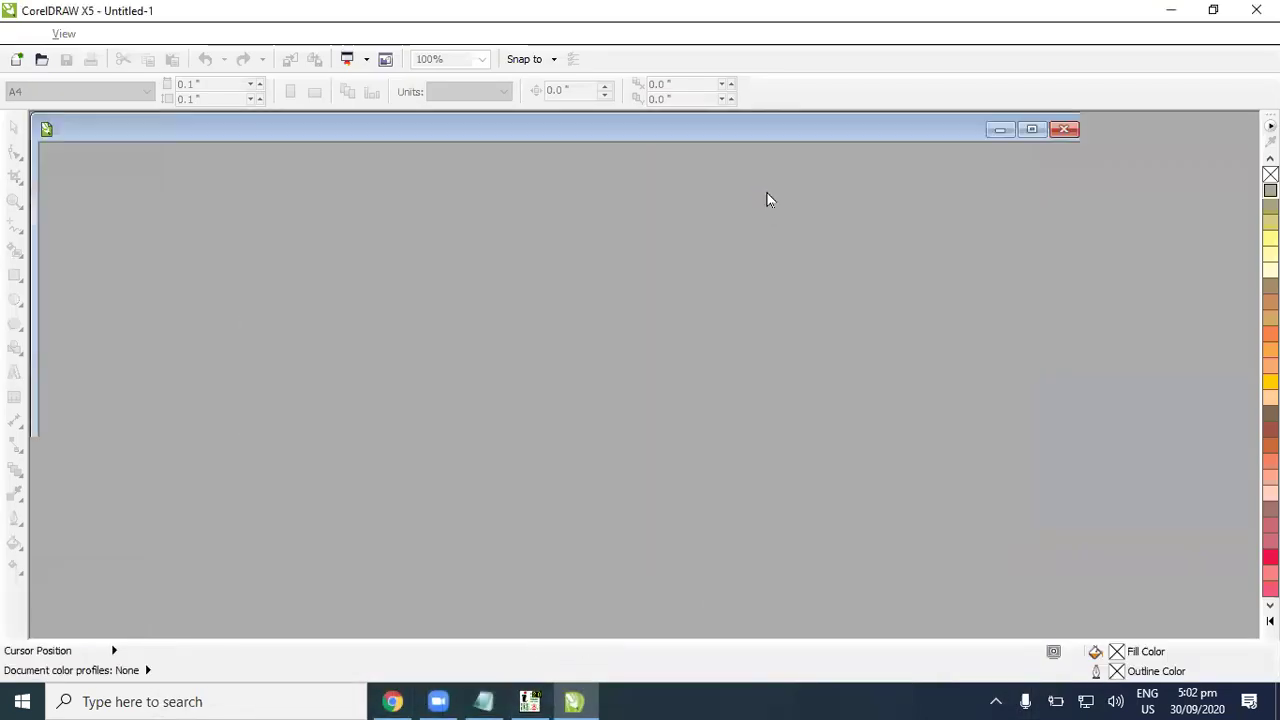
pyautogui.click(550, 700)
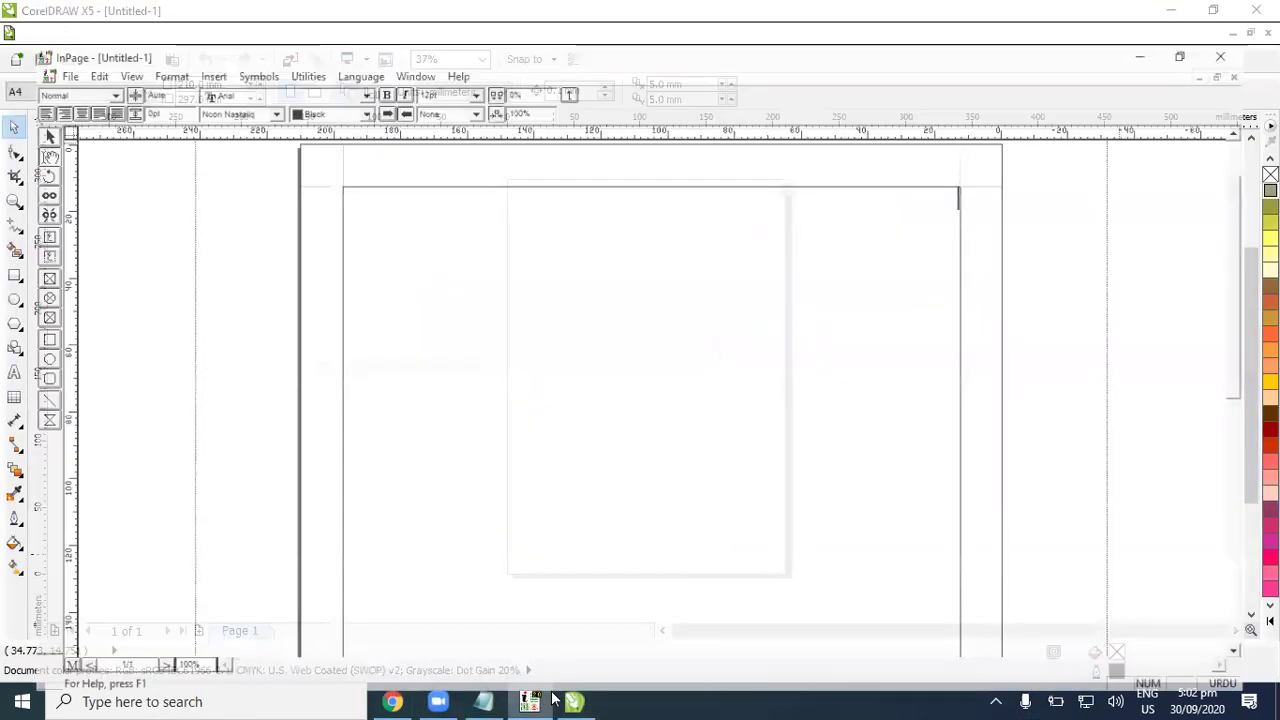
# Step: Type the person's first name in Urdu at the top of the page and copy it
pyautogui.hotkey('ctrl', '2')
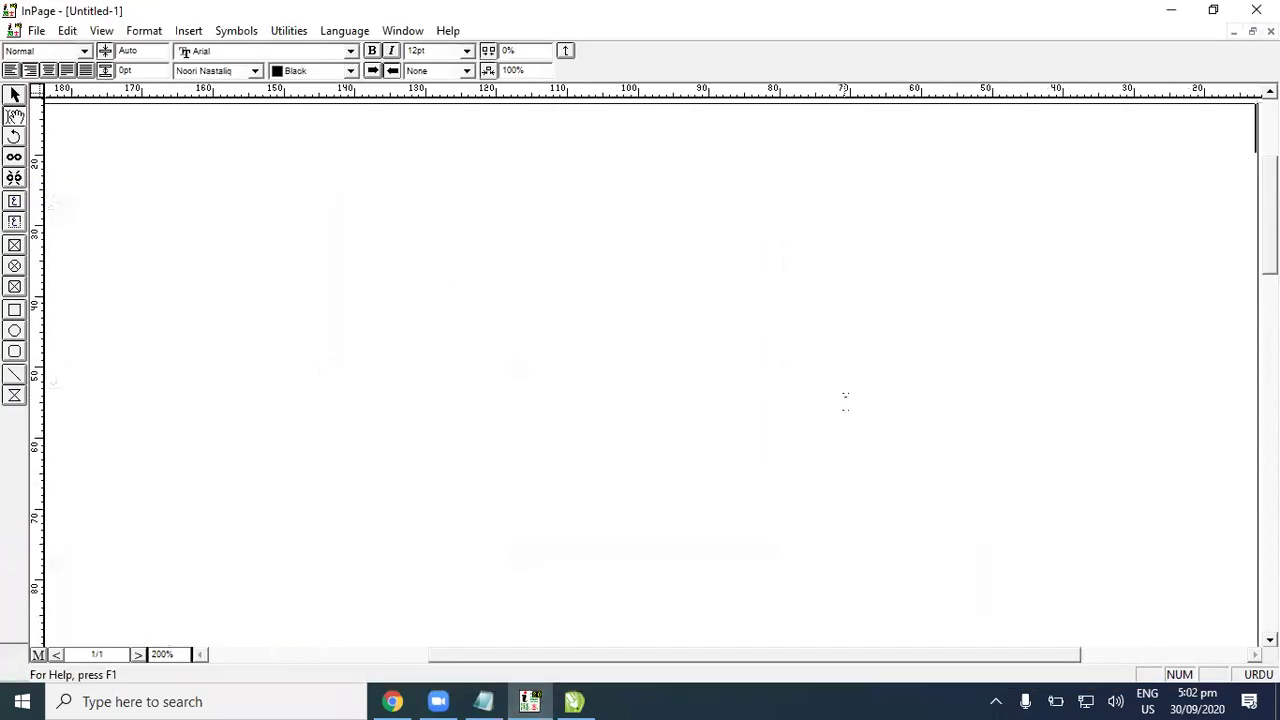
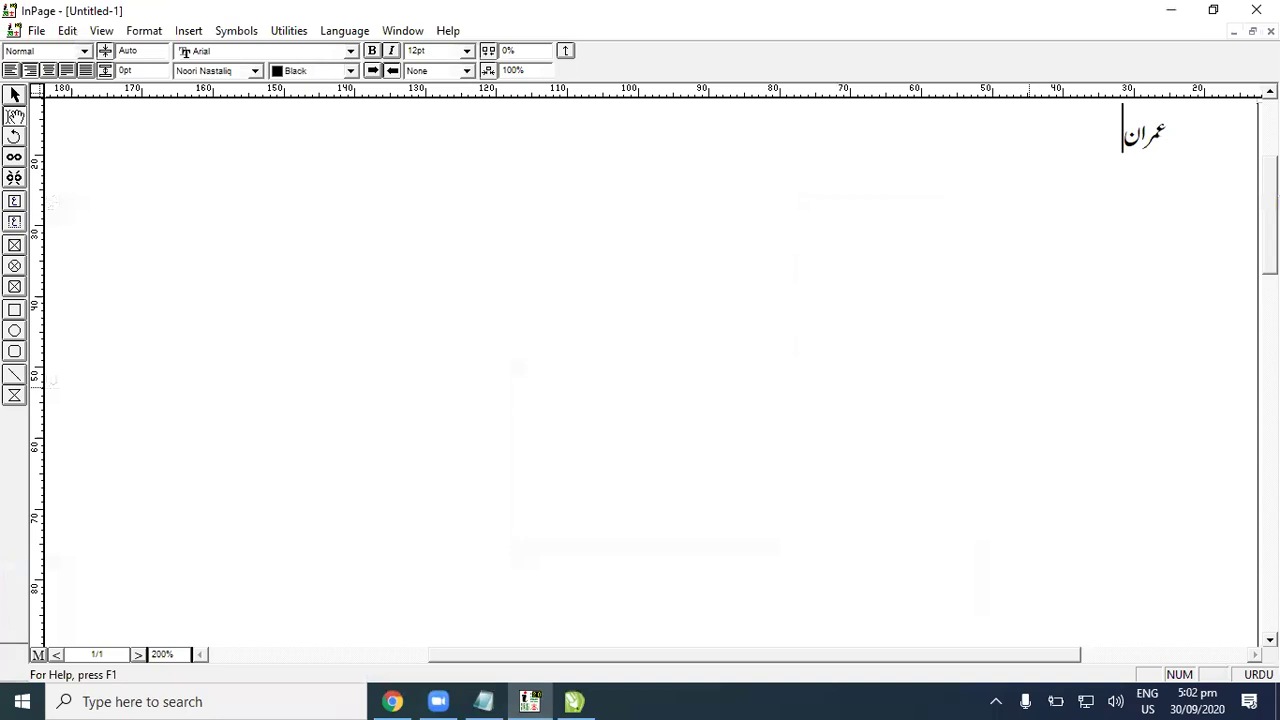
pyautogui.write('ح')
pyautogui.press('BackSpace')
pyautogui.write('ھخ')
pyautogui.press('BackSpace')
pyautogui.press('BackSpace')
pyautogui.press('BackSpace')
pyautogui.press('BackSpace')
pyautogui.press('BackSpace')
pyautogui.press('BackSpace')
pyautogui.press('BackSpace')
pyautogui.press('BackSpace')
pyautogui.press('BackSpace')
pyautogui.press('BackSpace')
pyautogui.write('عمران')
pyautogui.rightClick(672, 172)
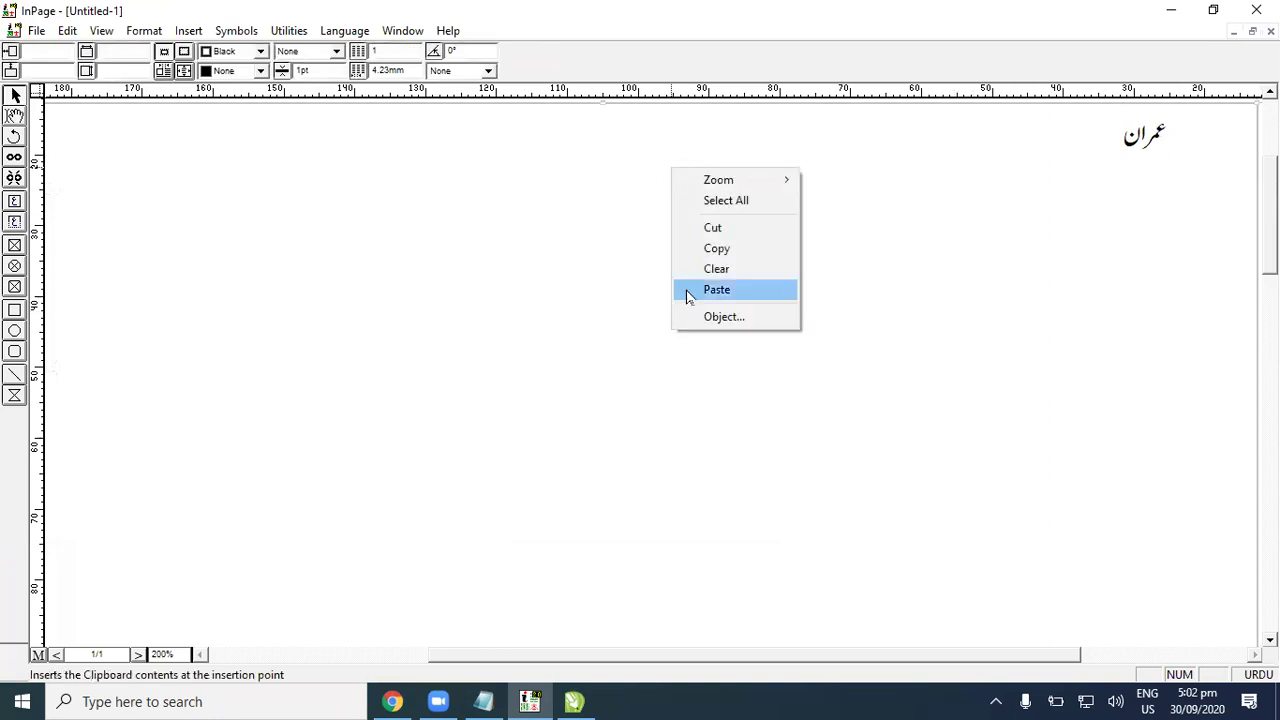
pyautogui.click(716, 248)
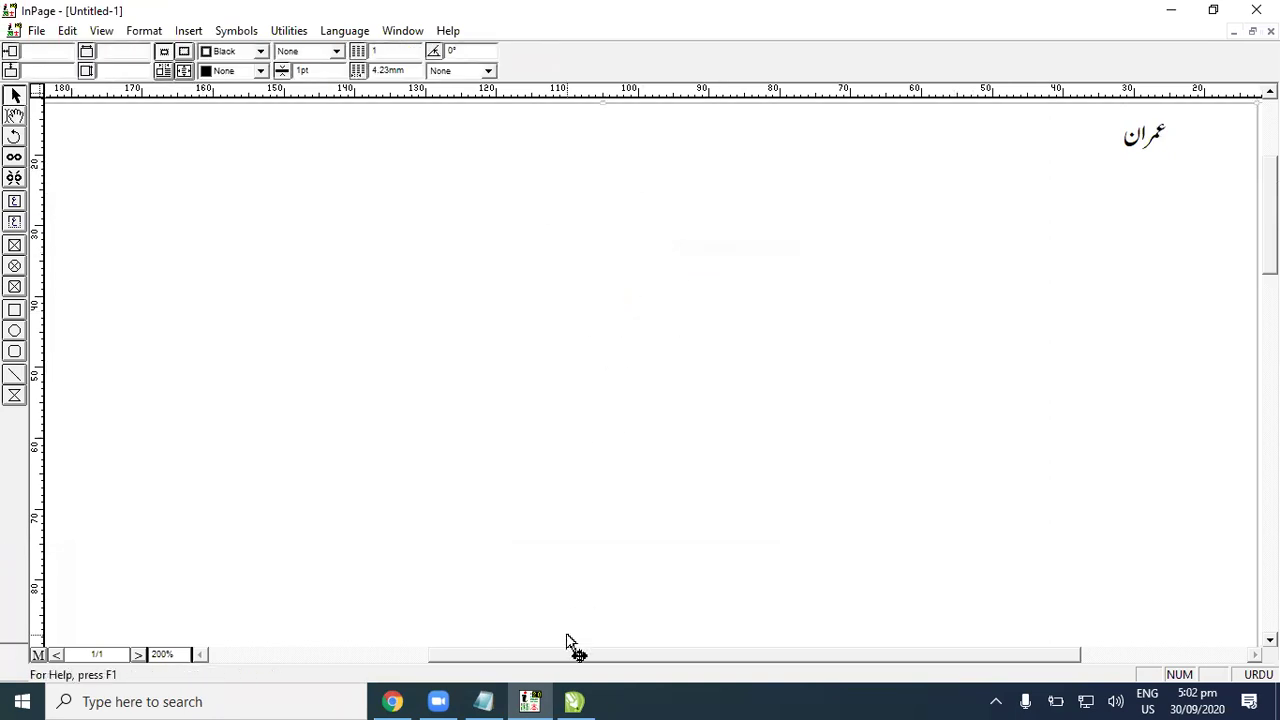
# Step: Paste the Urdu name into CorelDRAW, drag it off the page and delete it
pyautogui.hotkey('alt', 'Tab')
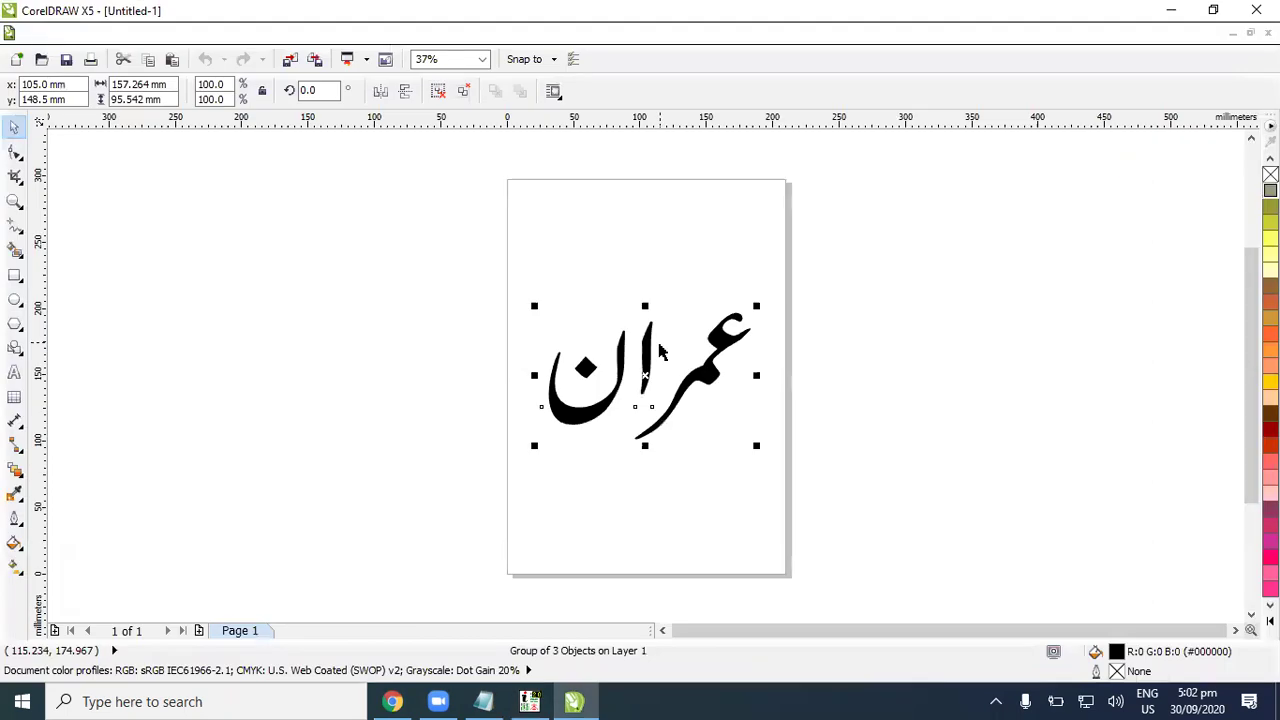
pyautogui.moveTo(703, 364); pyautogui.dragTo(871, 343)
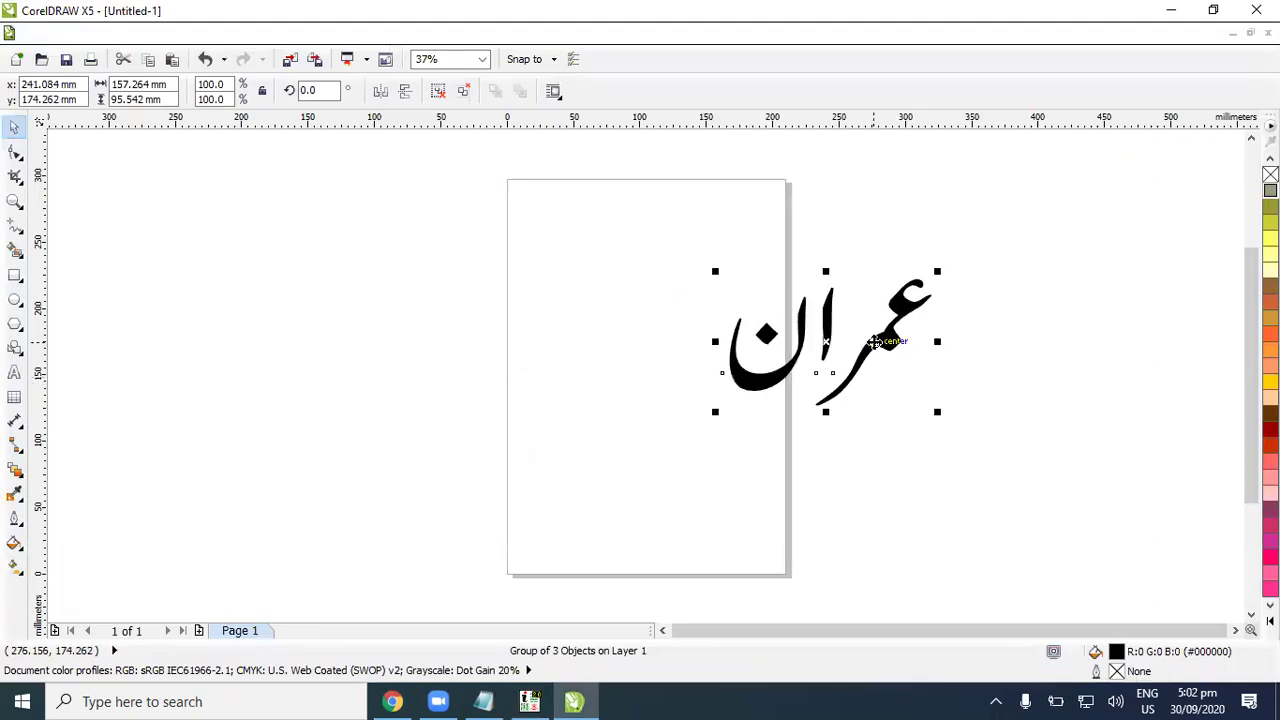
pyautogui.press('Delete')
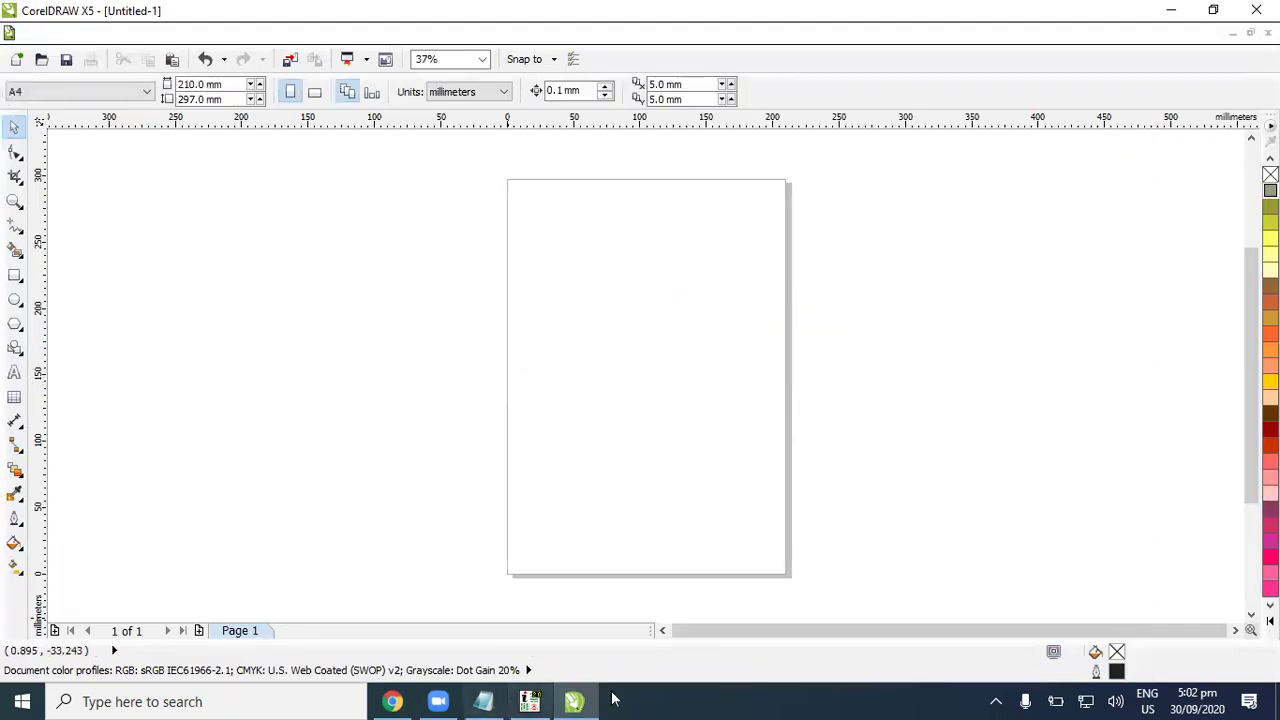
# Step: Close InPage's Untitled-1 without saving, leaving InPage empty
pyautogui.click(529, 701)
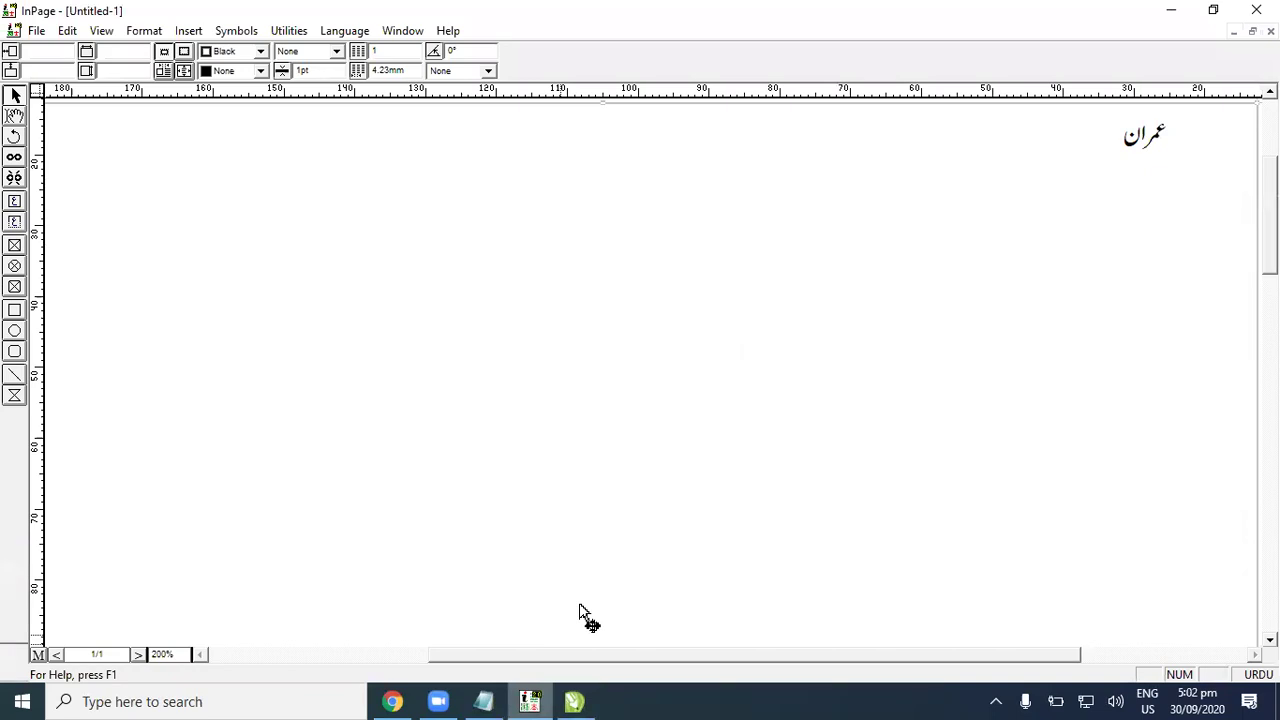
pyautogui.hotkey('ctrl', 'F4')
pyautogui.click(669, 395)
pyautogui.click(15, 30)
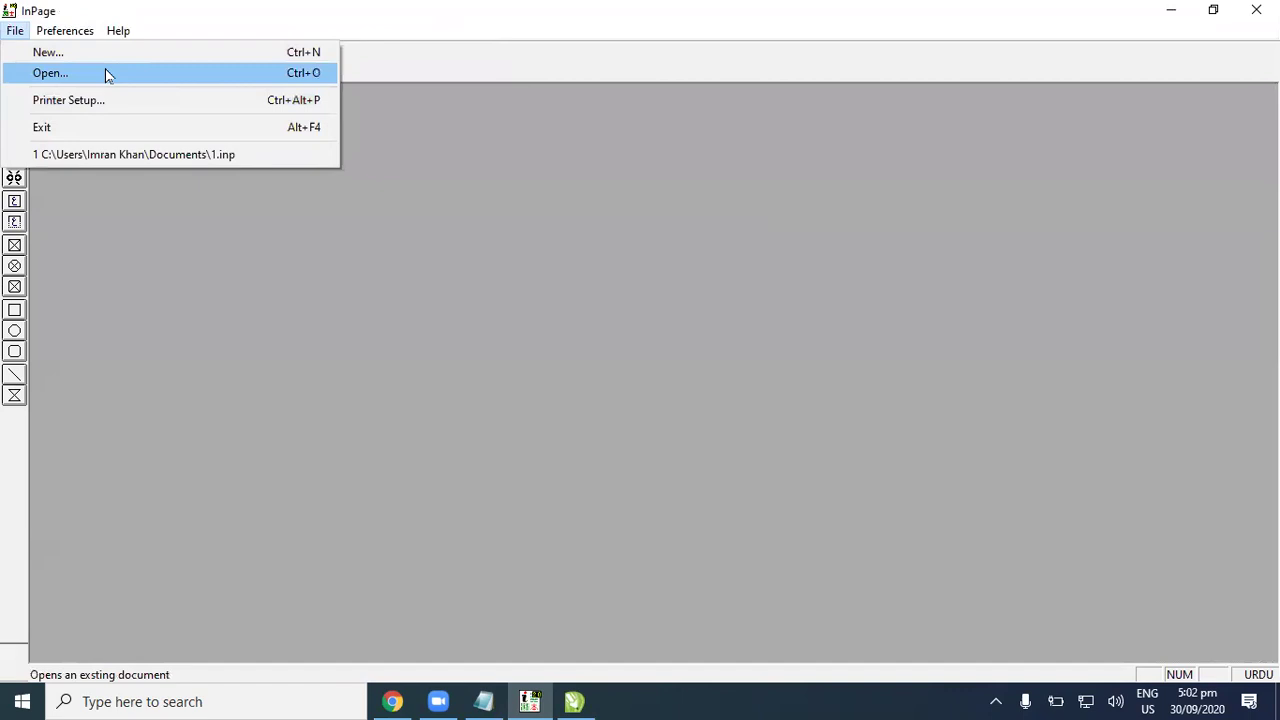
# Step: Open and close the recent 1.inp, then start a new document with default page settings
pyautogui.click(140, 154)
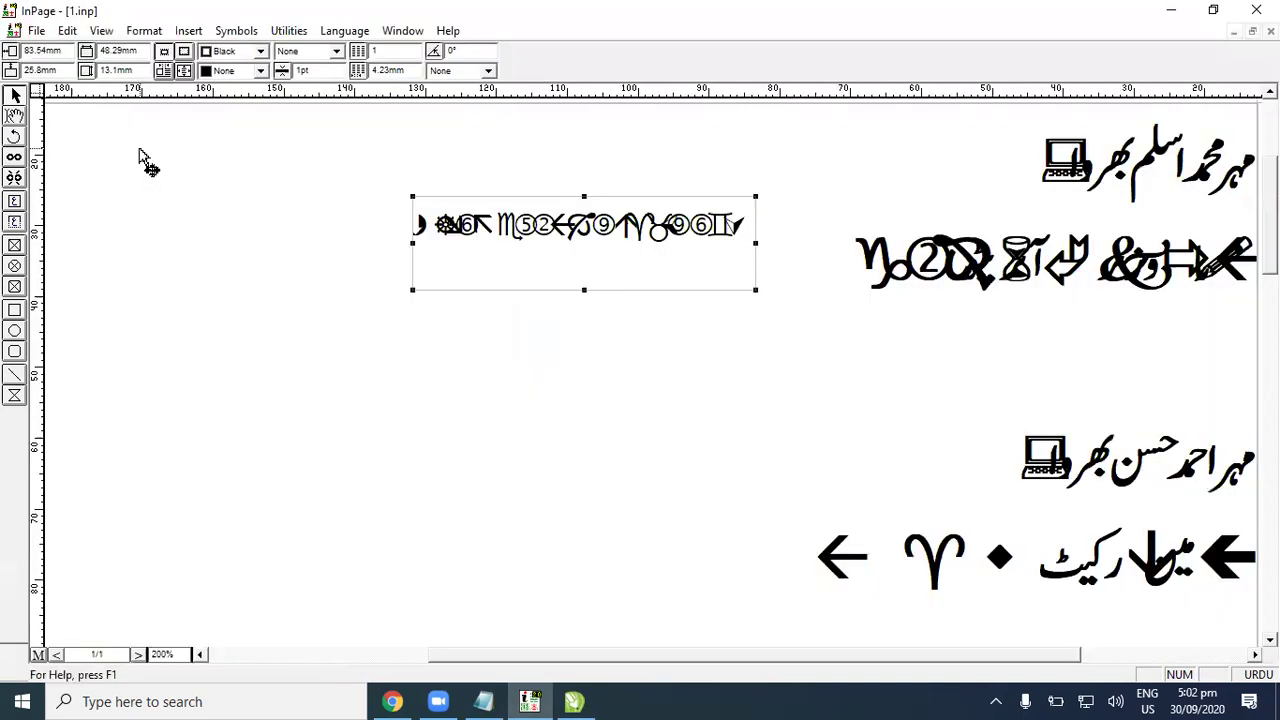
pyautogui.hotkey('ctrl', 'F4')
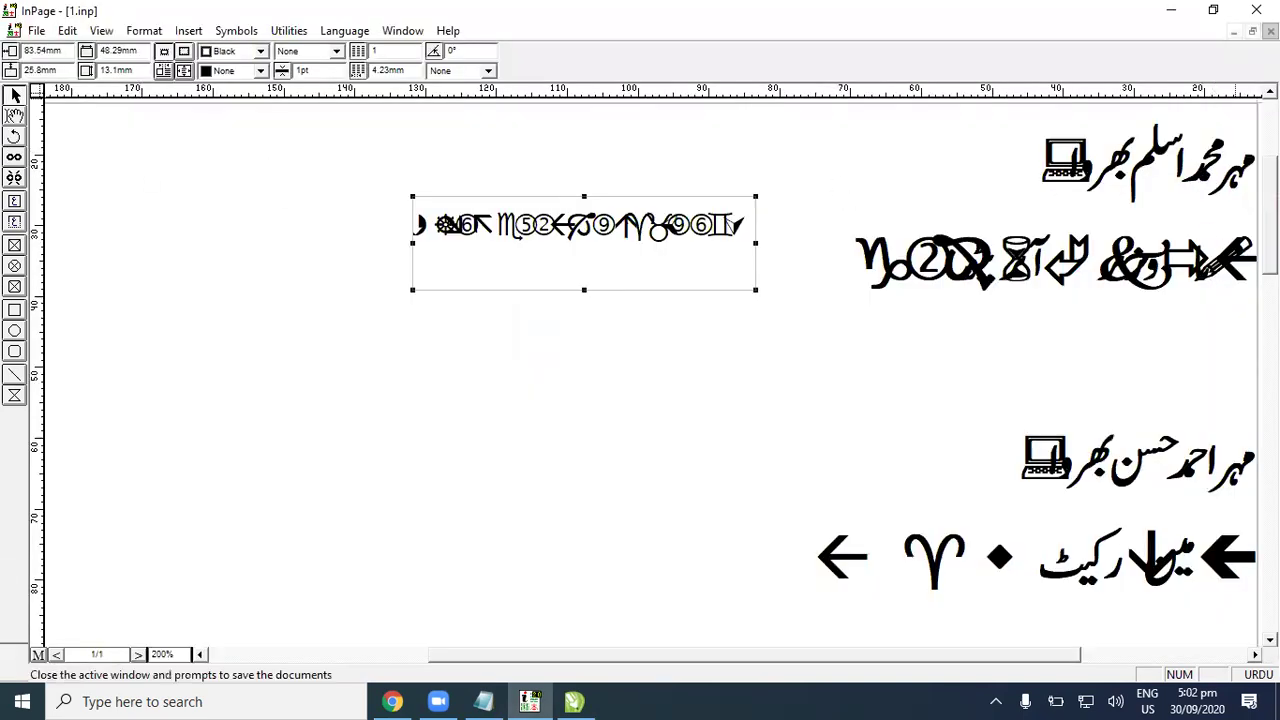
pyautogui.click(15, 30)
pyautogui.click(25, 51)
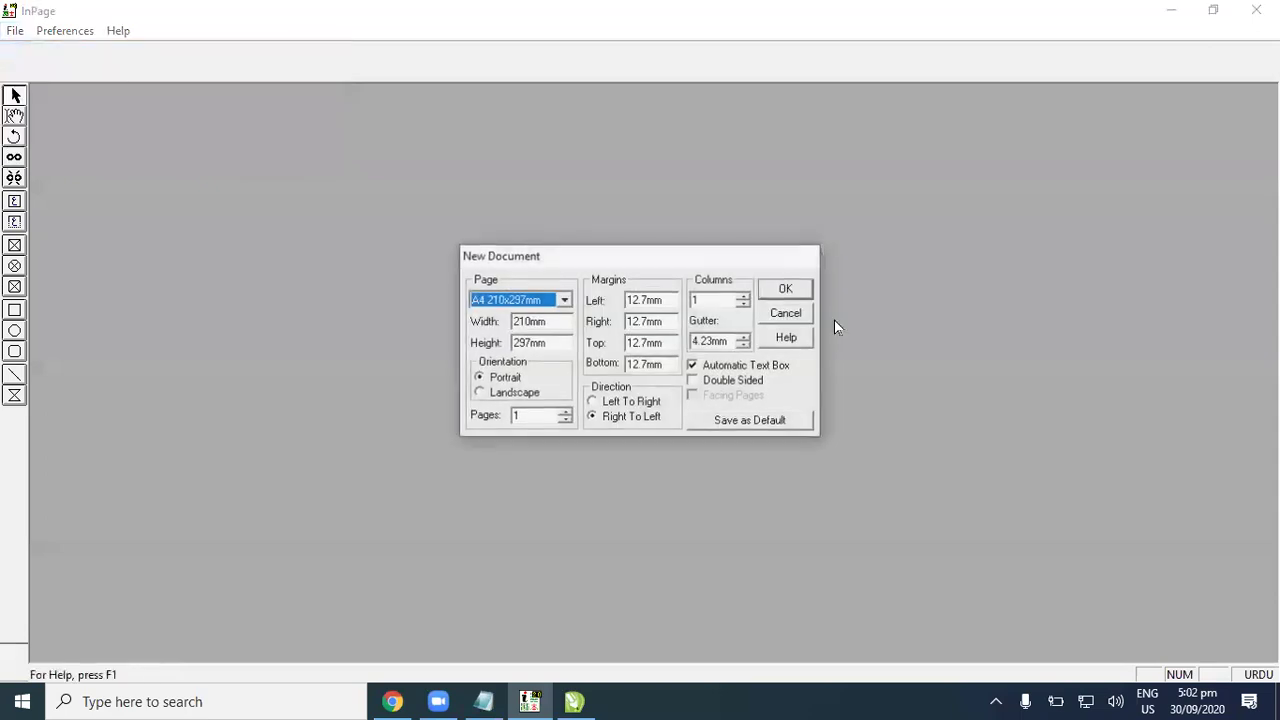
pyautogui.press('Return')
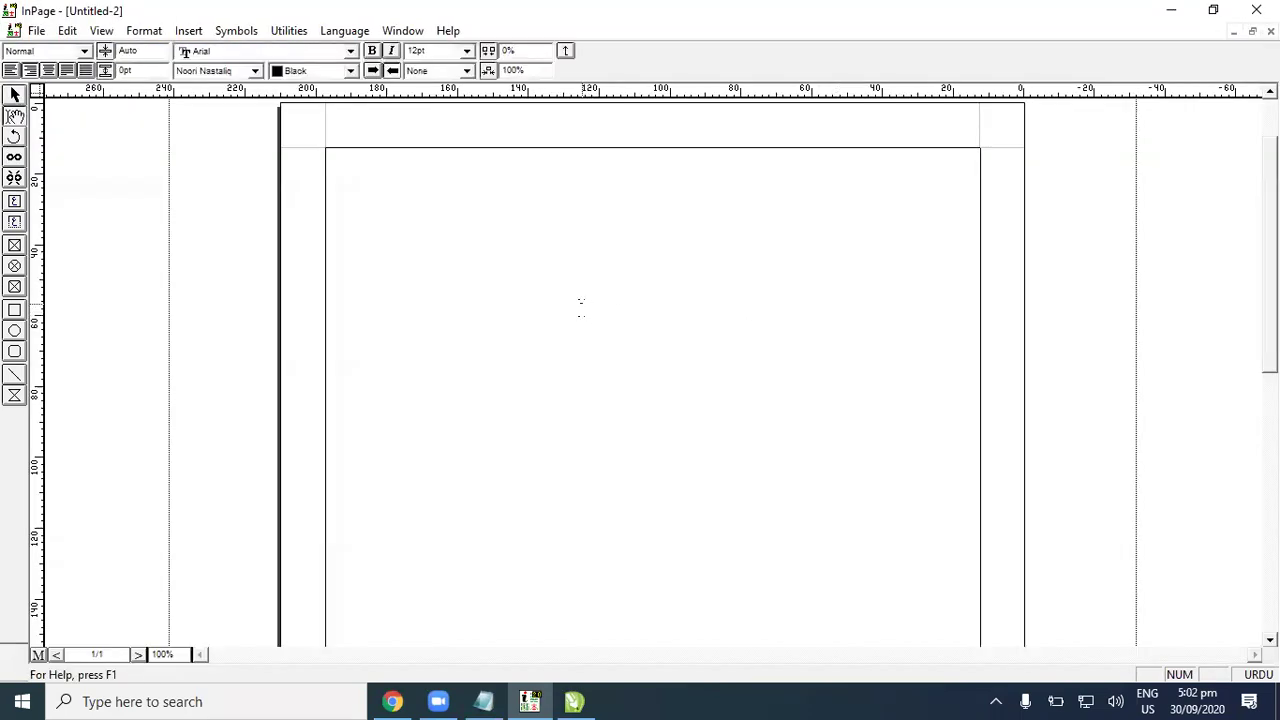
# Step: At 200% zoom, draw a wide text frame near the page top and type the opening Urdu words
pyautogui.hotkey('ctrl', '2')
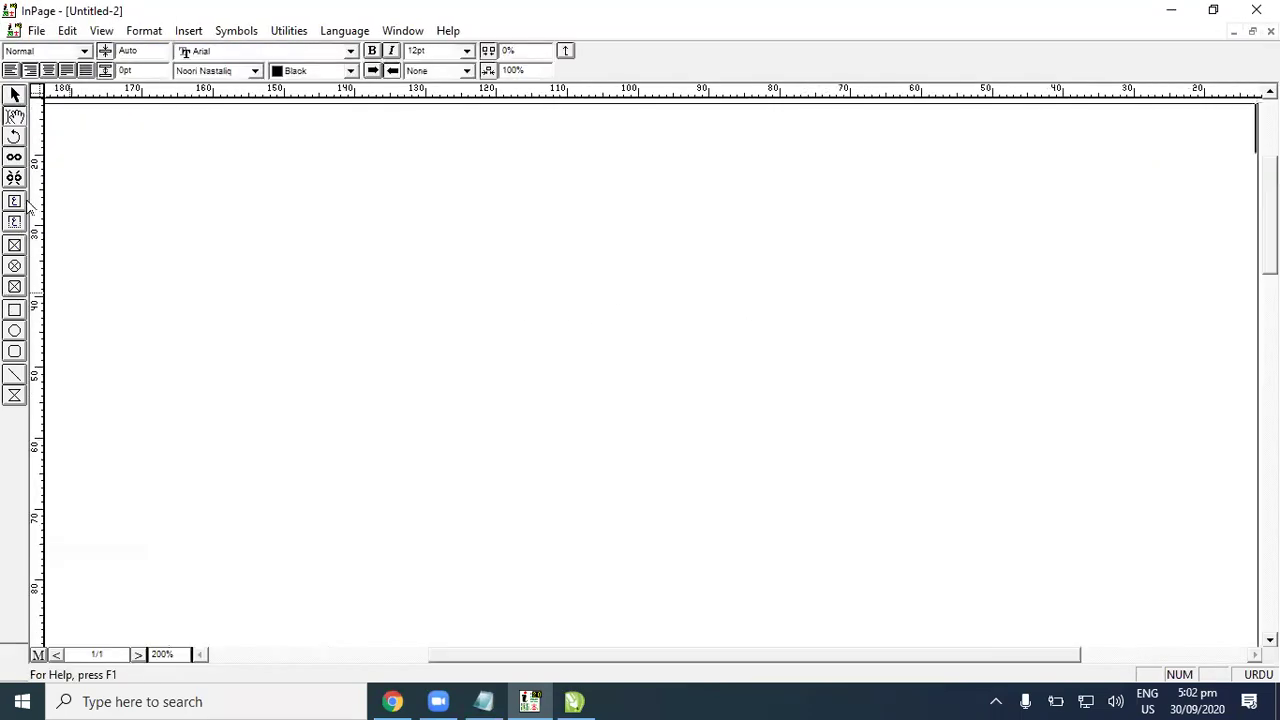
pyautogui.click(14, 201)
pyautogui.moveTo(314, 240); pyautogui.dragTo(823, 401)
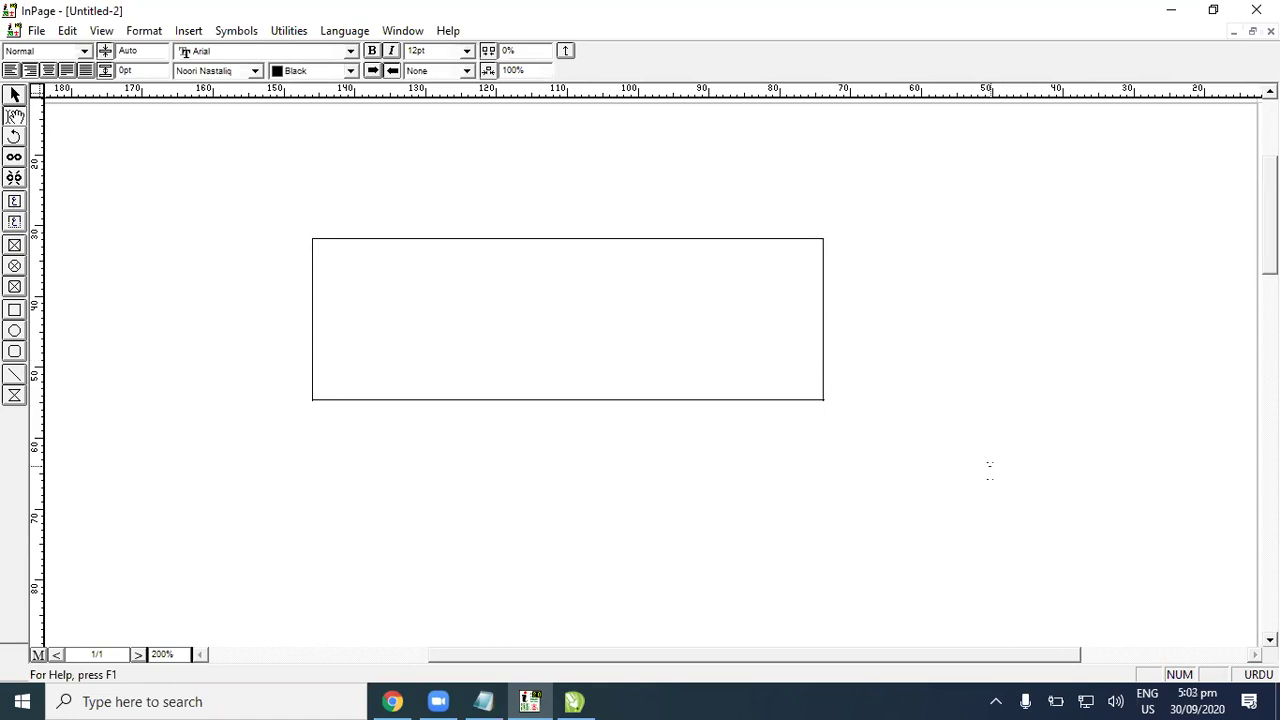
pyautogui.write('ا')
pyautogui.press('BackSpace')
pyautogui.write('ا')
pyautogui.write('ُس ک')
pyautogui.write('یو')
pyautogui.write('ں پ')
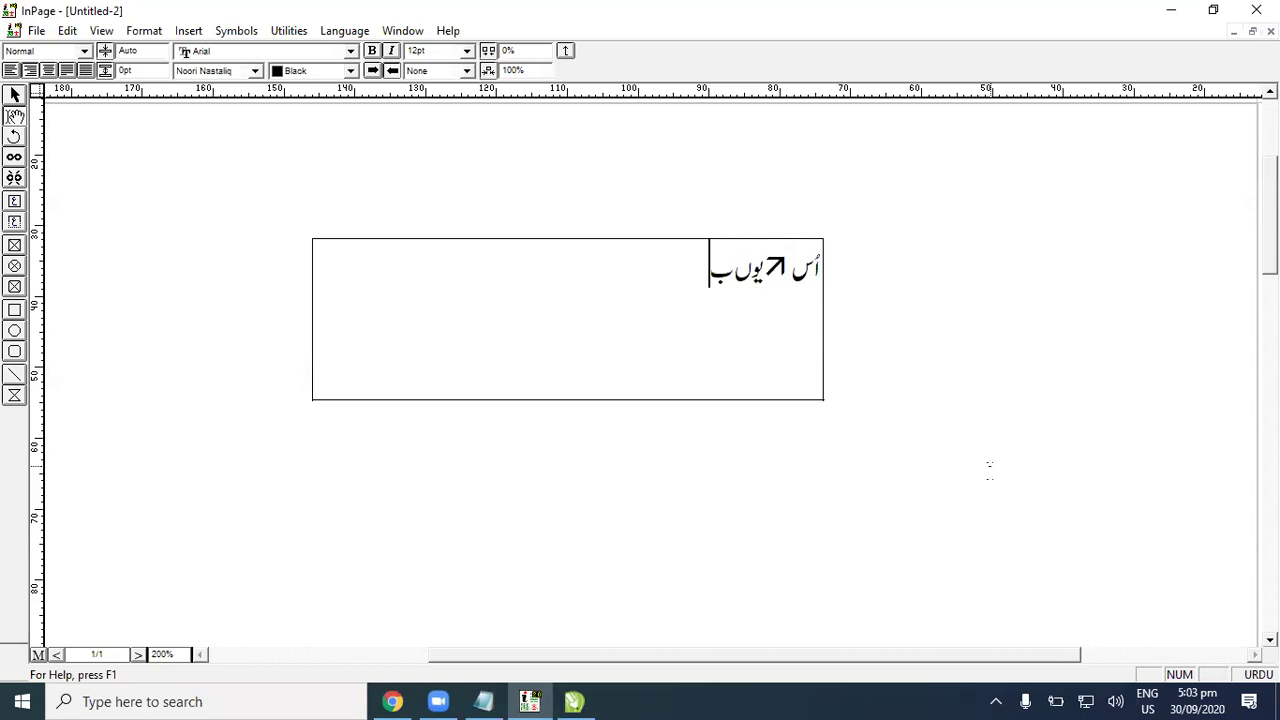
pyautogui.hotkey('ctrl', 'a')
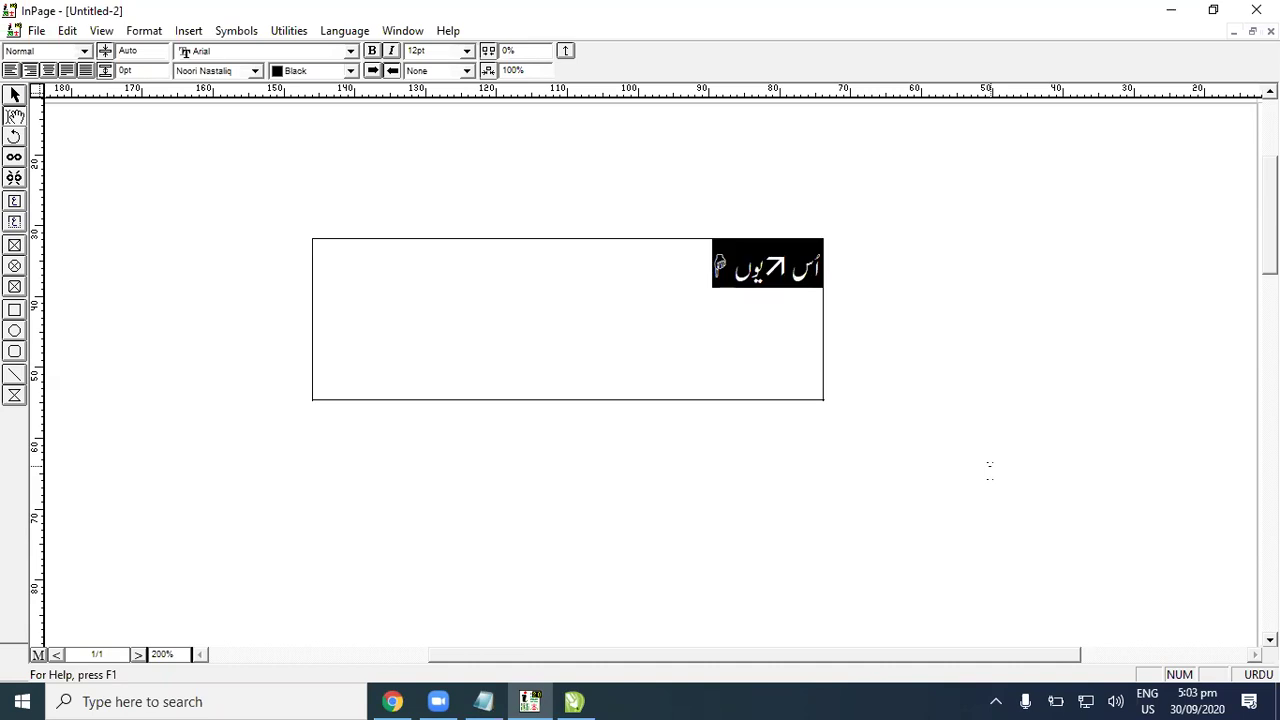
# Step: Apply Lahori Nastaliq to the Urdu line, then preview Shifa Italic and Unwan
pyautogui.click(231, 72)
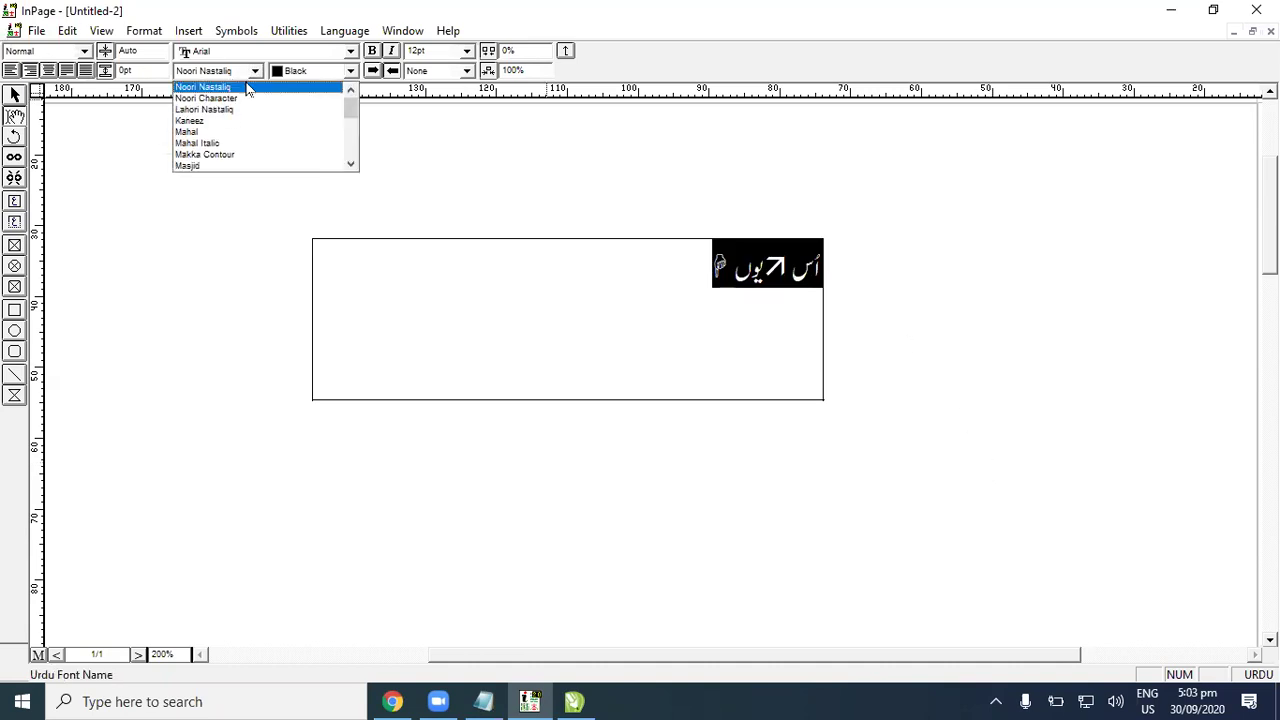
pyautogui.click(240, 110)
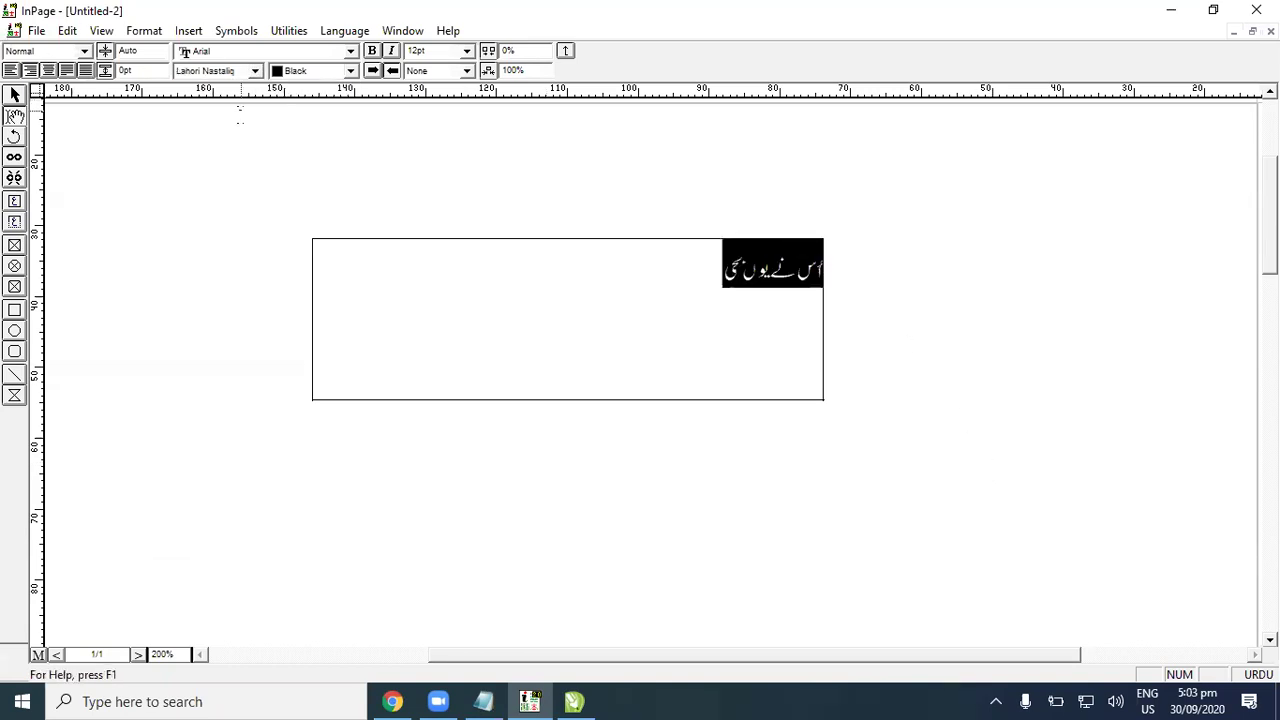
pyautogui.click(255, 71)
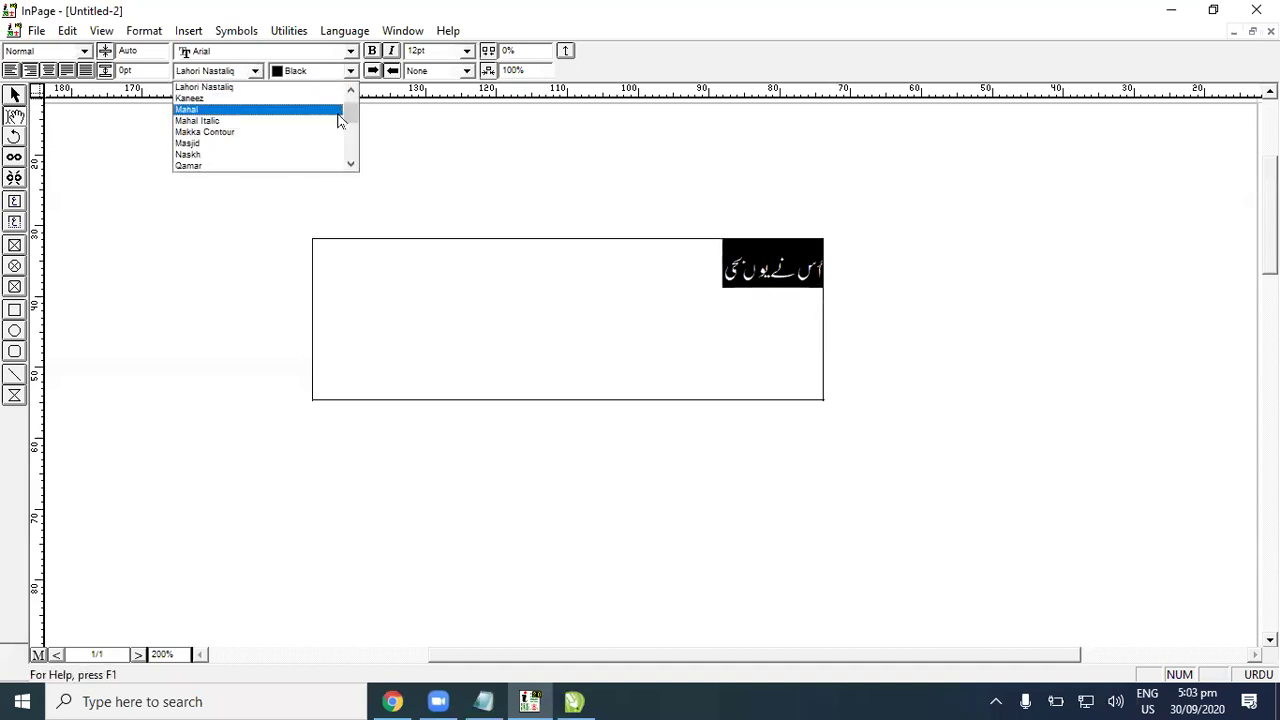
pyautogui.moveTo(350, 96); pyautogui.dragTo(343, 140)
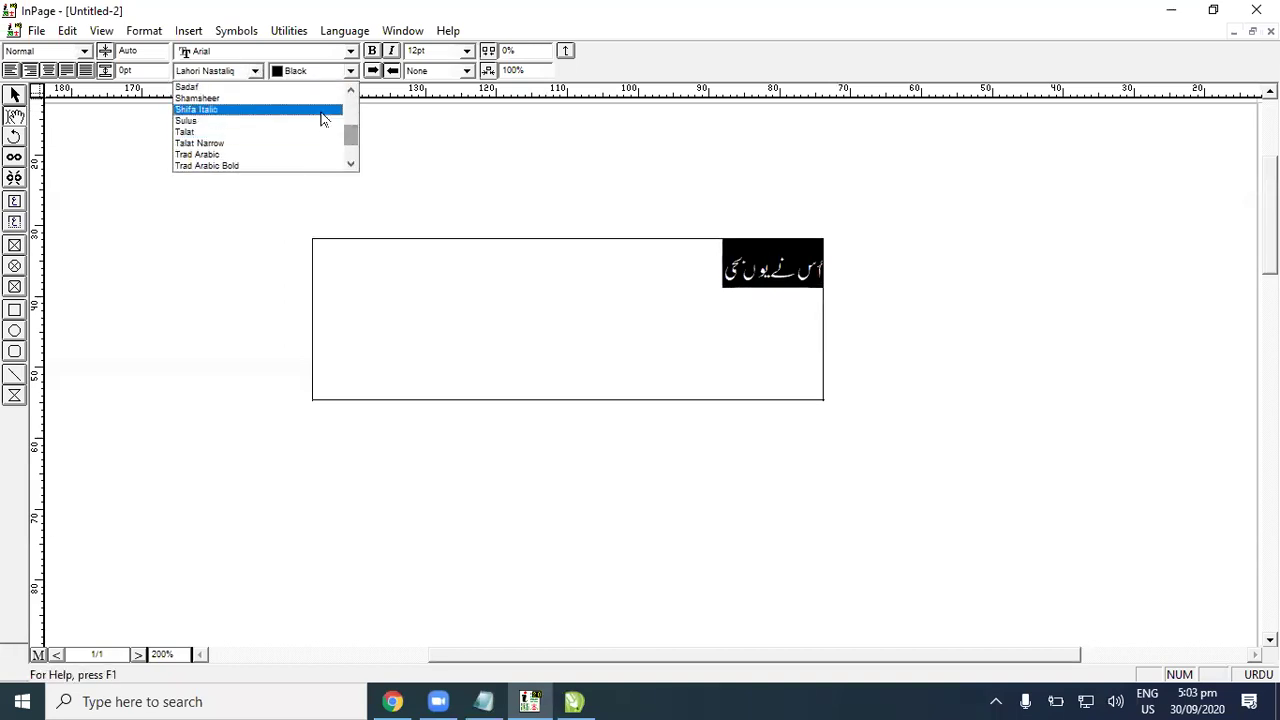
pyautogui.click(320, 110)
pyautogui.click(255, 71)
pyautogui.scroll(-3, 245, 140)
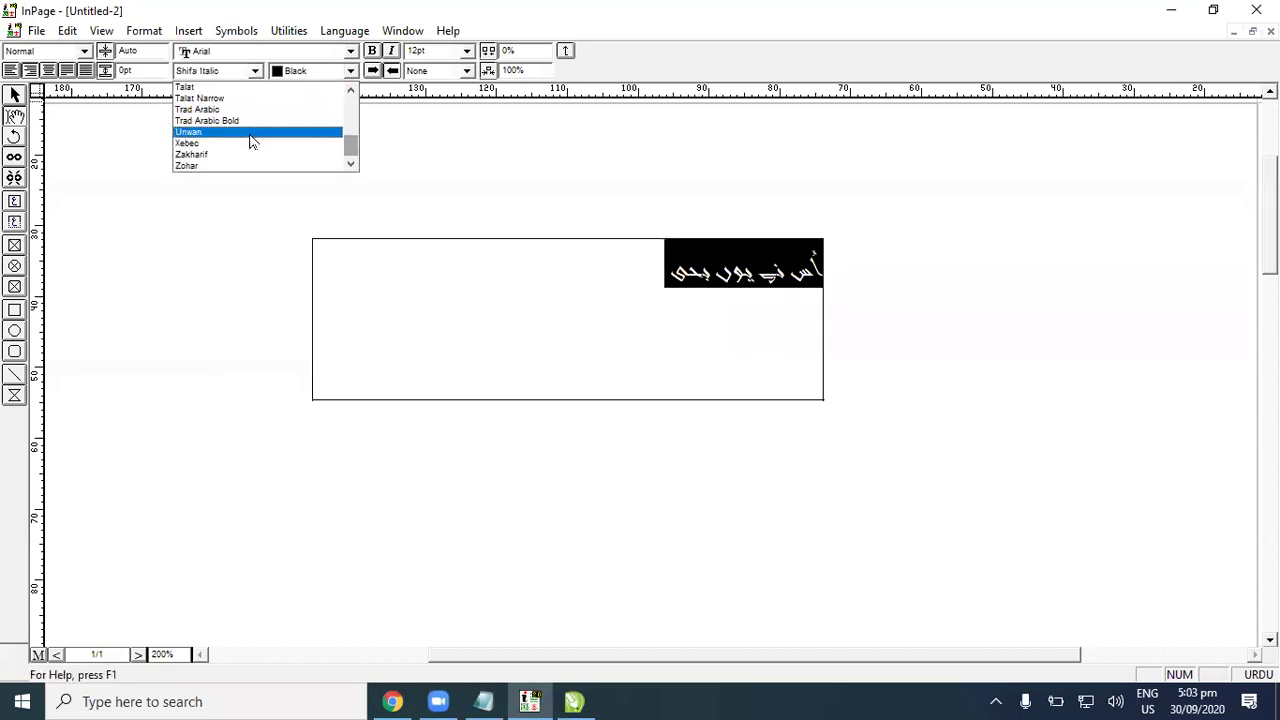
pyautogui.click(234, 132)
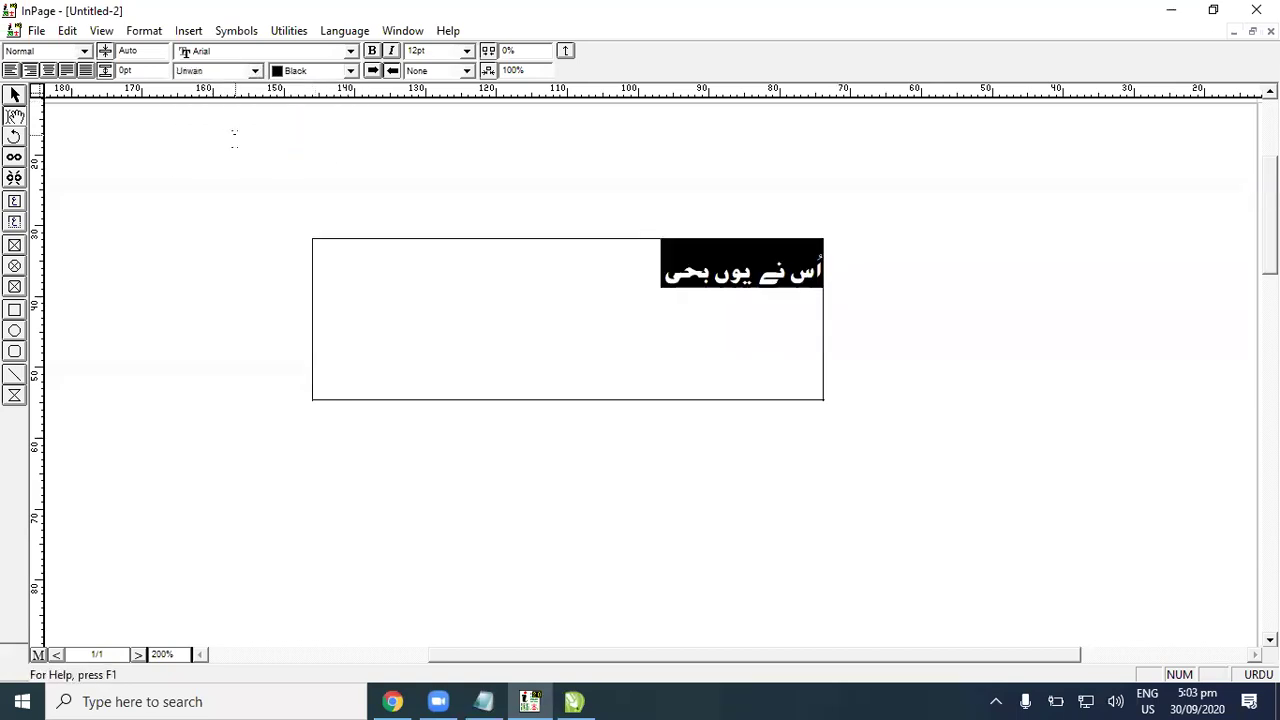
# Step: Preview Sadaf on the line, then return it to Lahori Nastaliq
pyautogui.click(257, 71)
pyautogui.scroll(3, 313, 125)
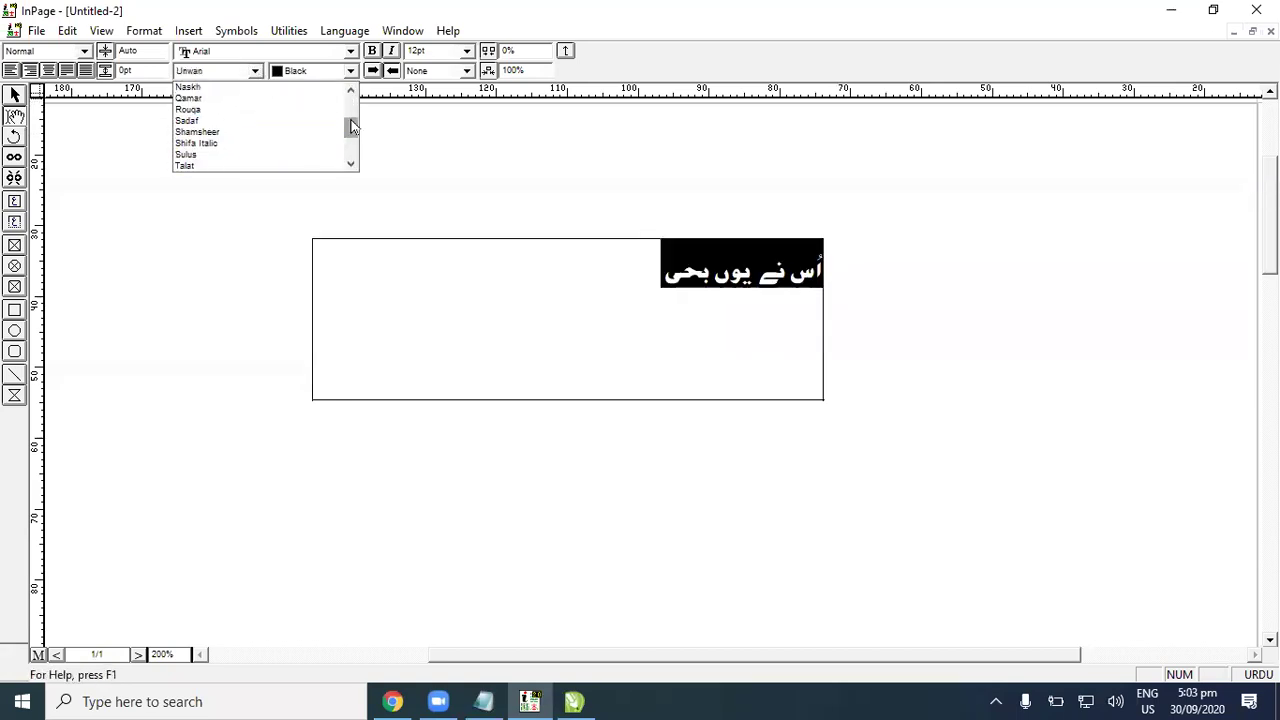
pyautogui.click(313, 125)
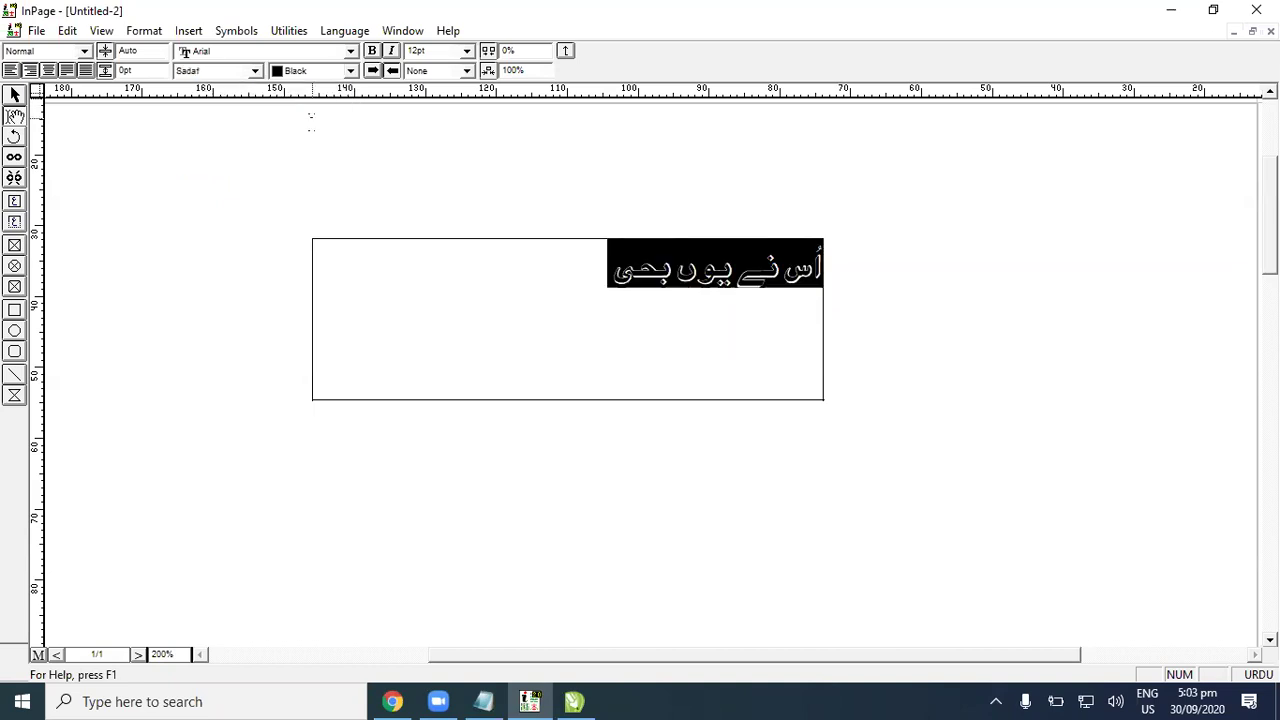
pyautogui.click(255, 71)
pyautogui.scroll(4, 240, 110)
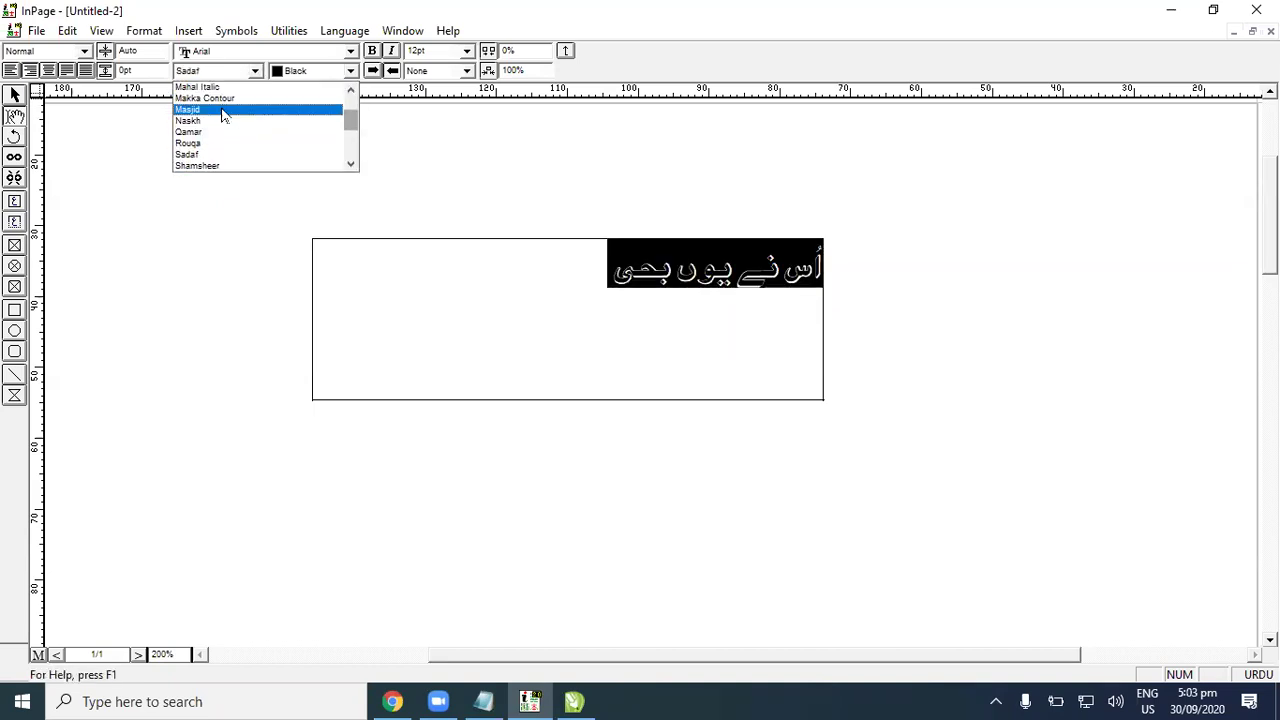
pyautogui.scroll(3, 222, 115)
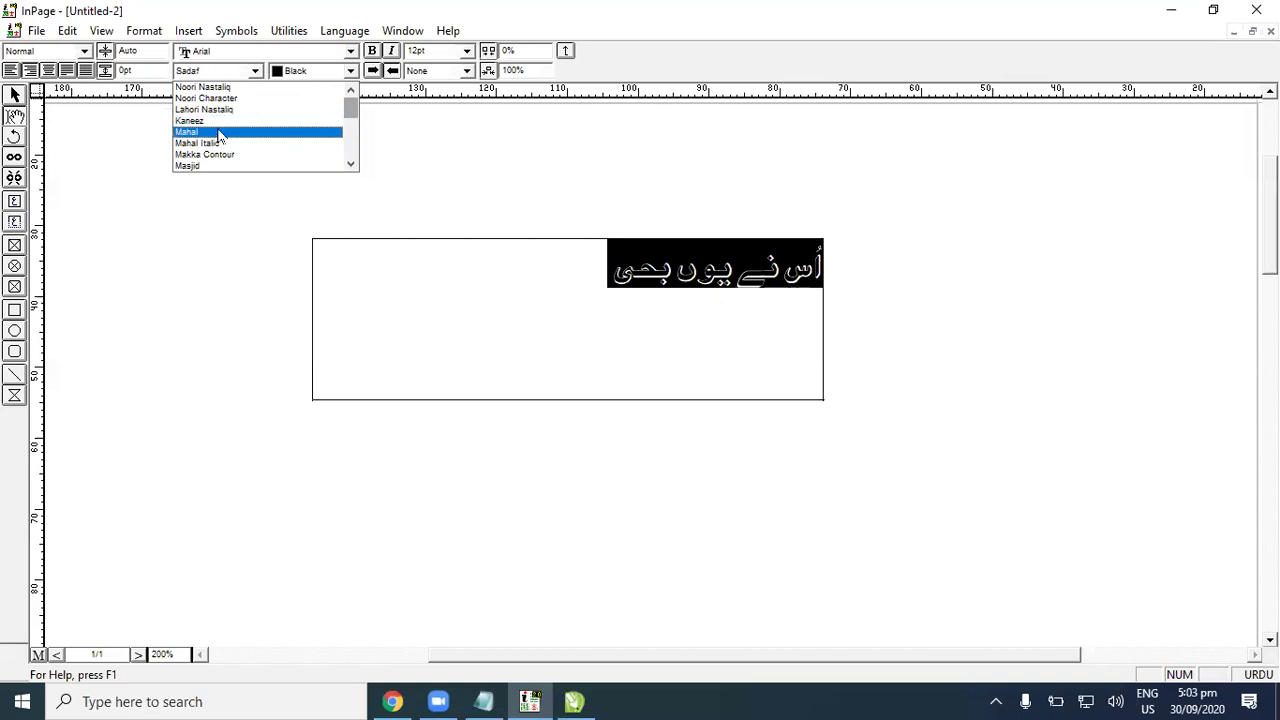
pyautogui.click(224, 110)
# Step: Finish the first verse line and type the second line 'کل کے وعدے پہ ٹال رکھا ہے'
pyautogui.click(583, 283)
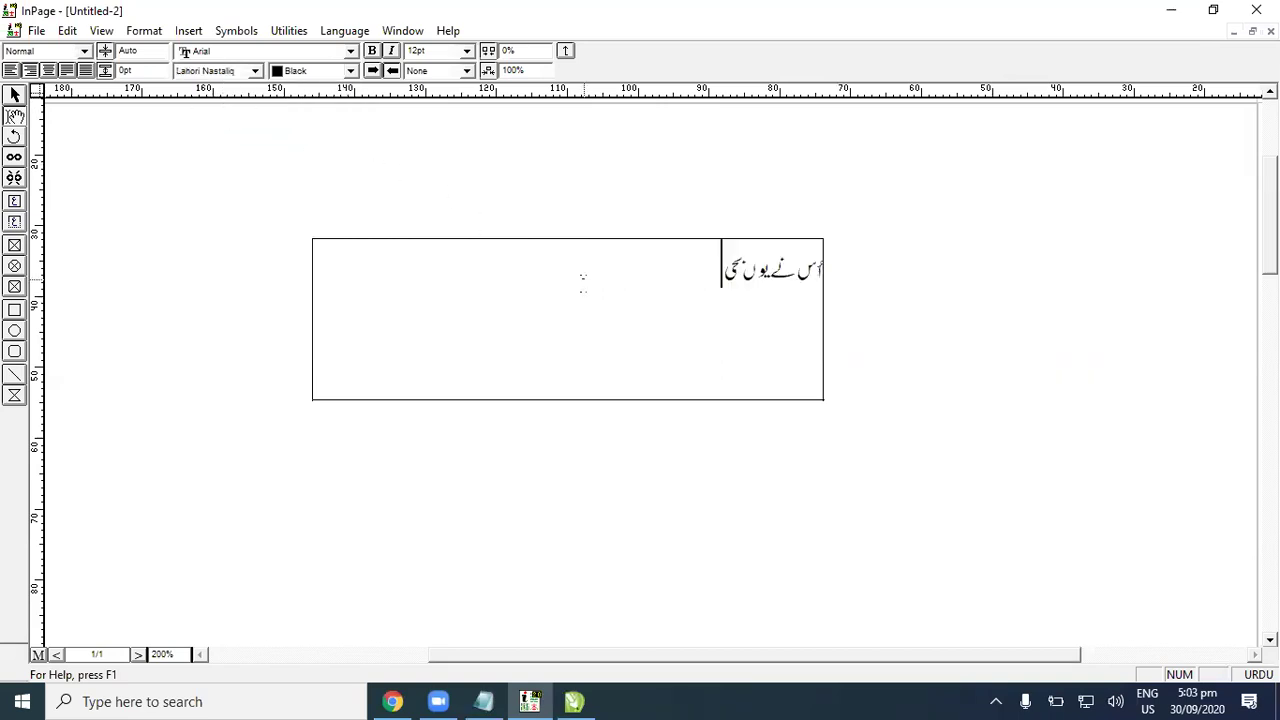
pyautogui.press('BackSpace')
pyautogui.press('BackSpace')
pyautogui.write('ھی ٹ')
pyautogui.write('ھی')
pyautogui.press('BackSpace')
pyautogui.press('BackSpace')
pyautogui.write('ھال رکھا')
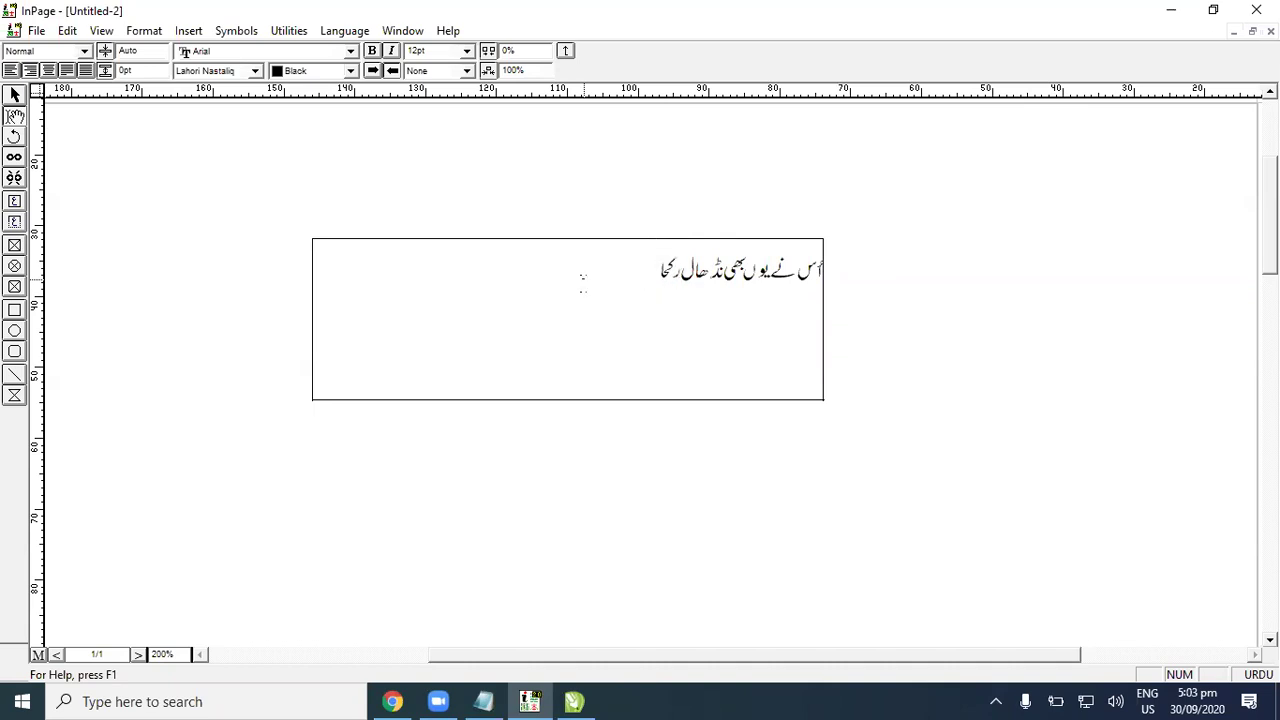
pyautogui.press('BackSpace')
pyautogui.write('ہ')
pyautogui.write(' ہے')
pyautogui.press('Return')
pyautogui.write('کل کے وعدے پ')
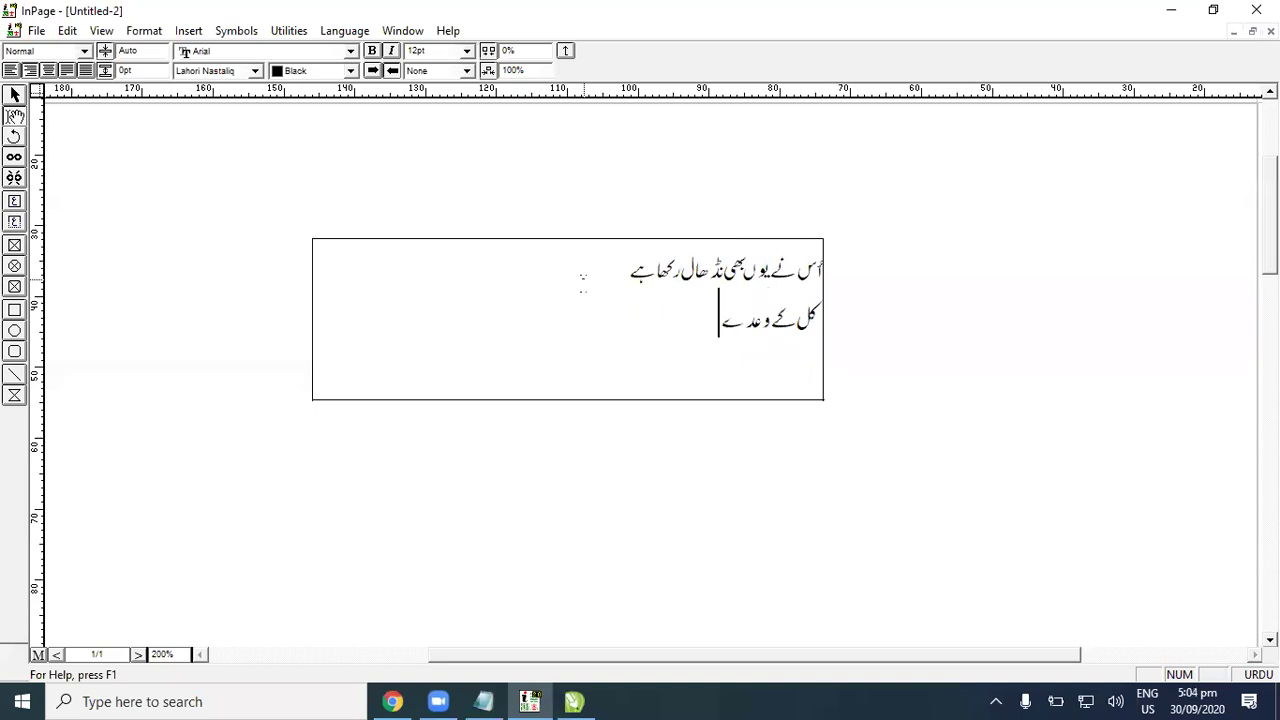
pyautogui.write('ہ ٹال رکھا ہے')
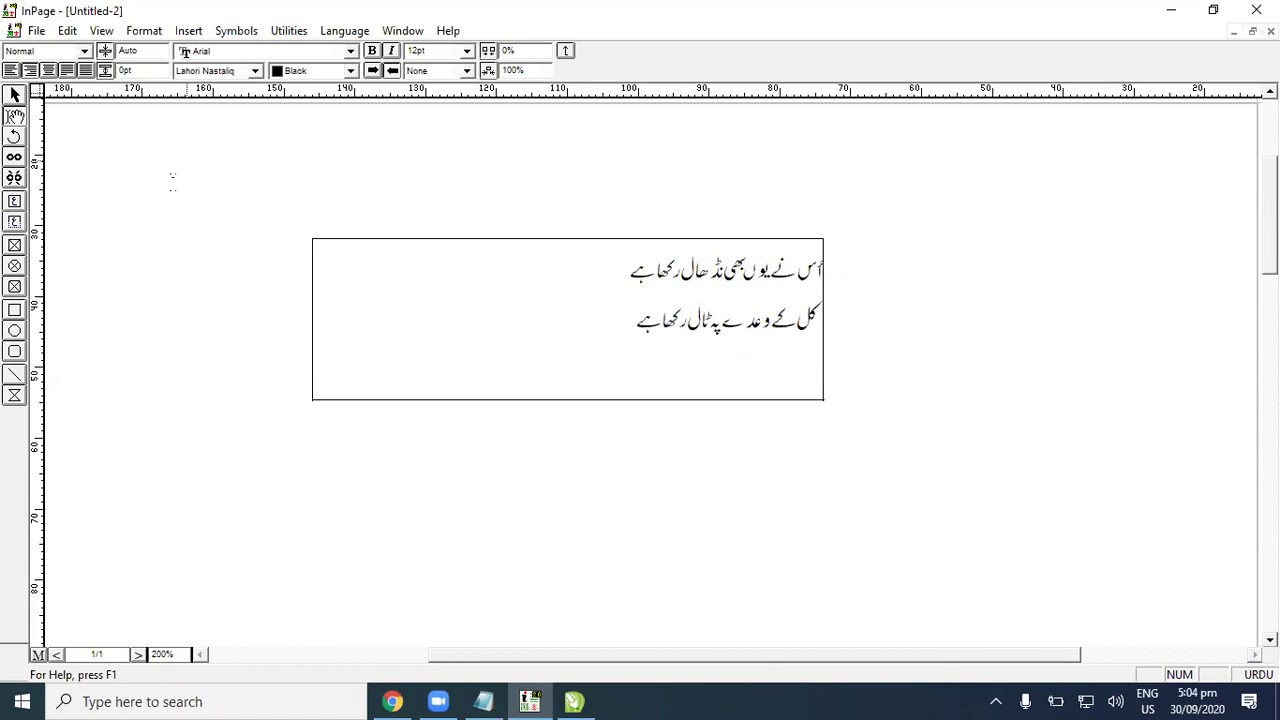
# Step: Set both Urdu lines to 18pt after briefly trying 24pt
pyautogui.moveTo(327, 350); pyautogui.dragTo(780, 211)
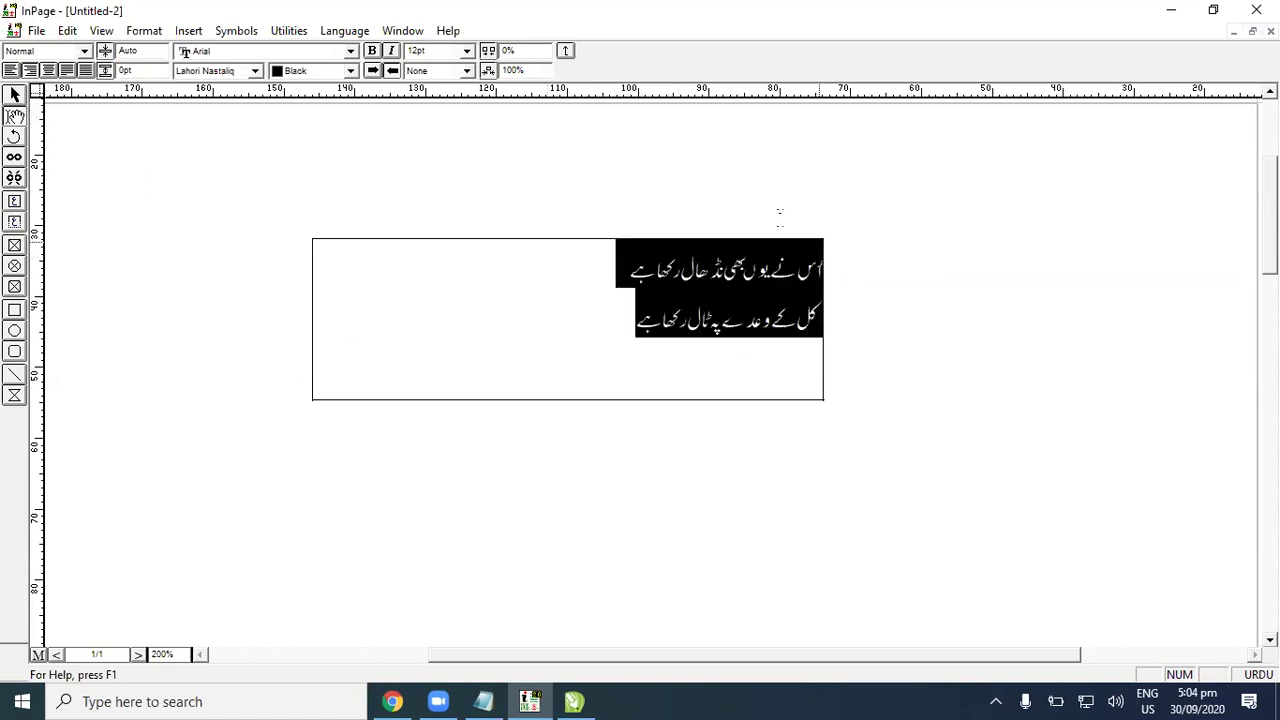
pyautogui.click(466, 51)
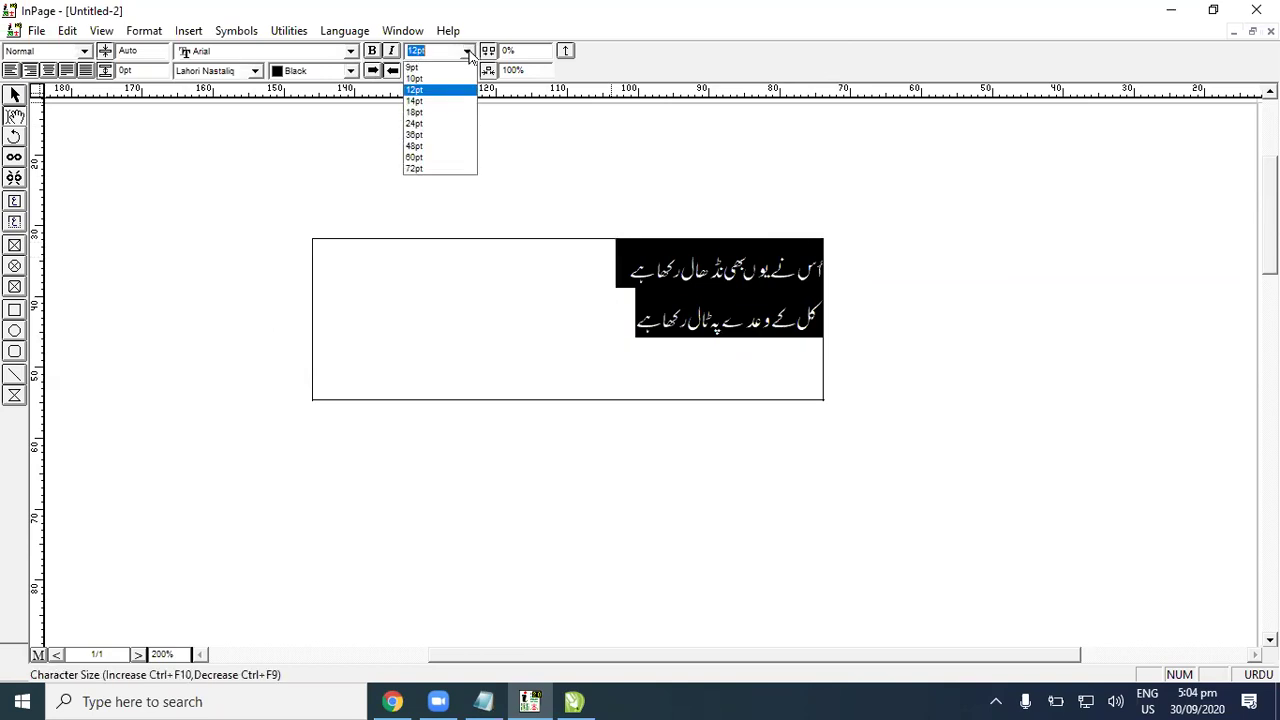
pyautogui.click(443, 126)
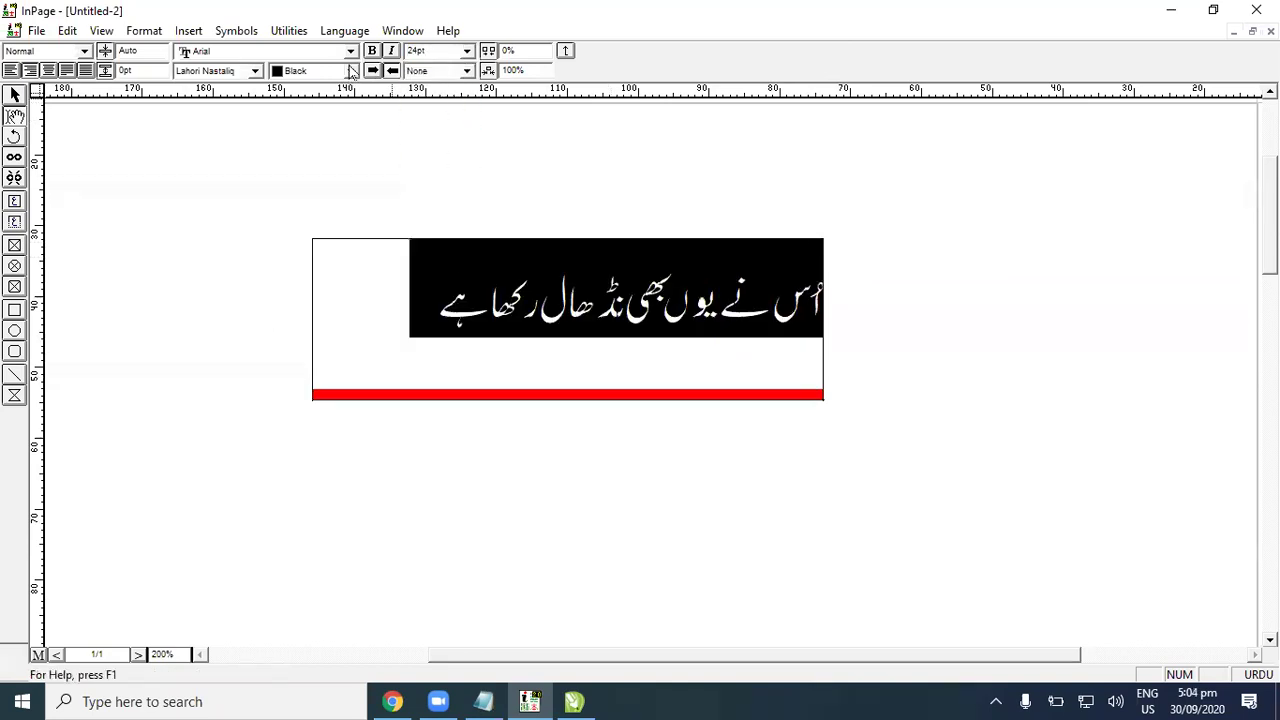
pyautogui.click(466, 51)
pyautogui.click(420, 73)
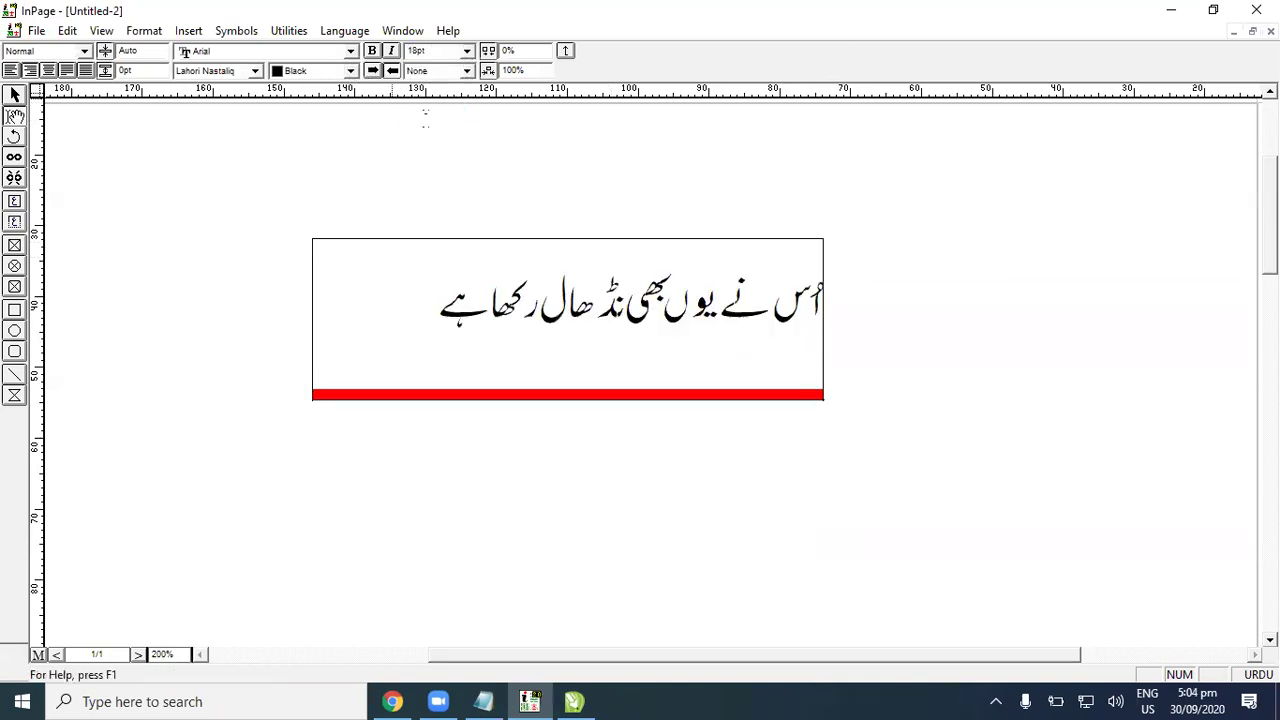
# Step: Narrow the text box from its left side to fit the verse
pyautogui.click(458, 264)
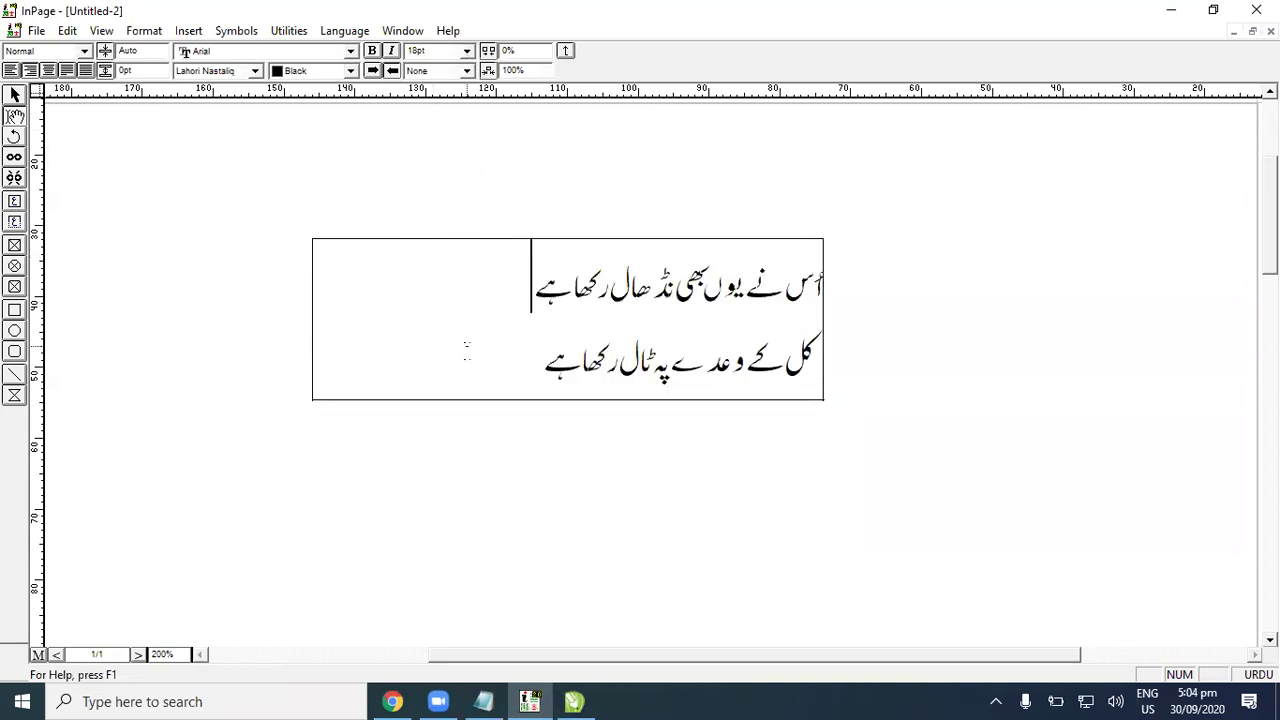
pyautogui.click(541, 350)
pyautogui.click(650, 272)
pyautogui.click(686, 300)
pyautogui.click(500, 308)
pyautogui.click(15, 95)
pyautogui.click(675, 380)
pyautogui.moveTo(312, 320); pyautogui.dragTo(514, 327)
# Step: Select all the Urdu text in the box again
pyautogui.click(15, 115)
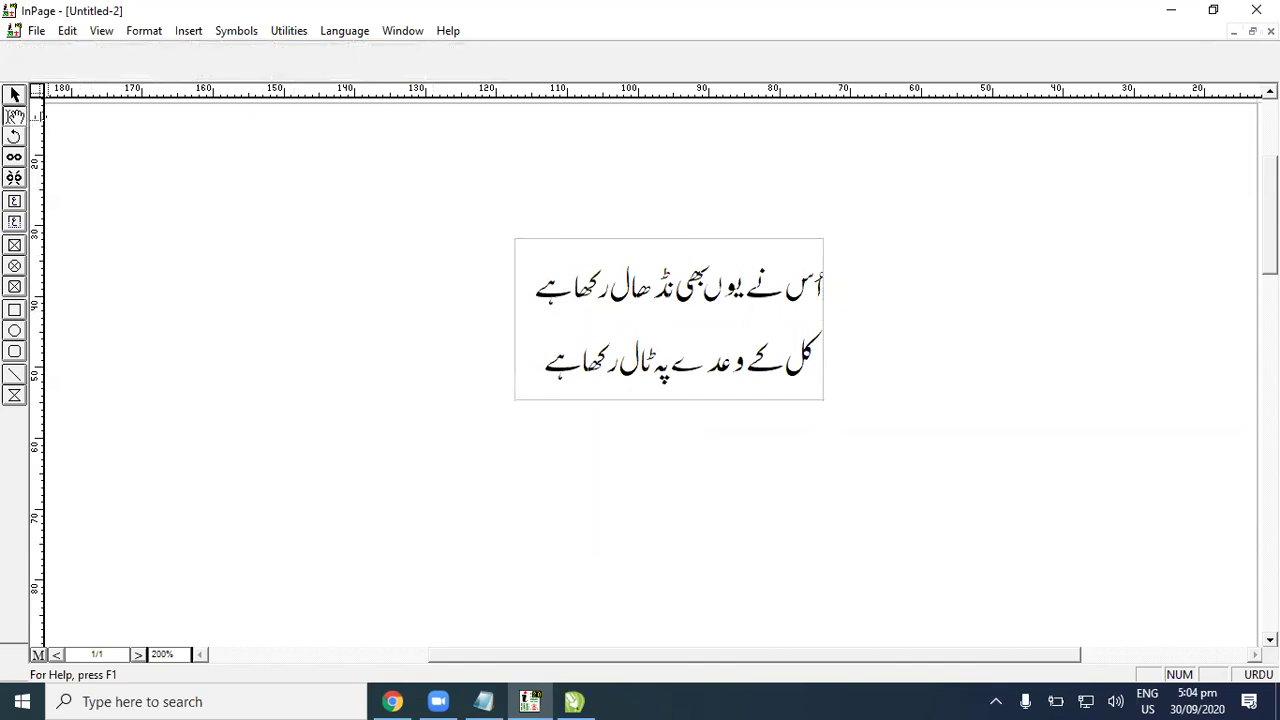
pyautogui.click(722, 365)
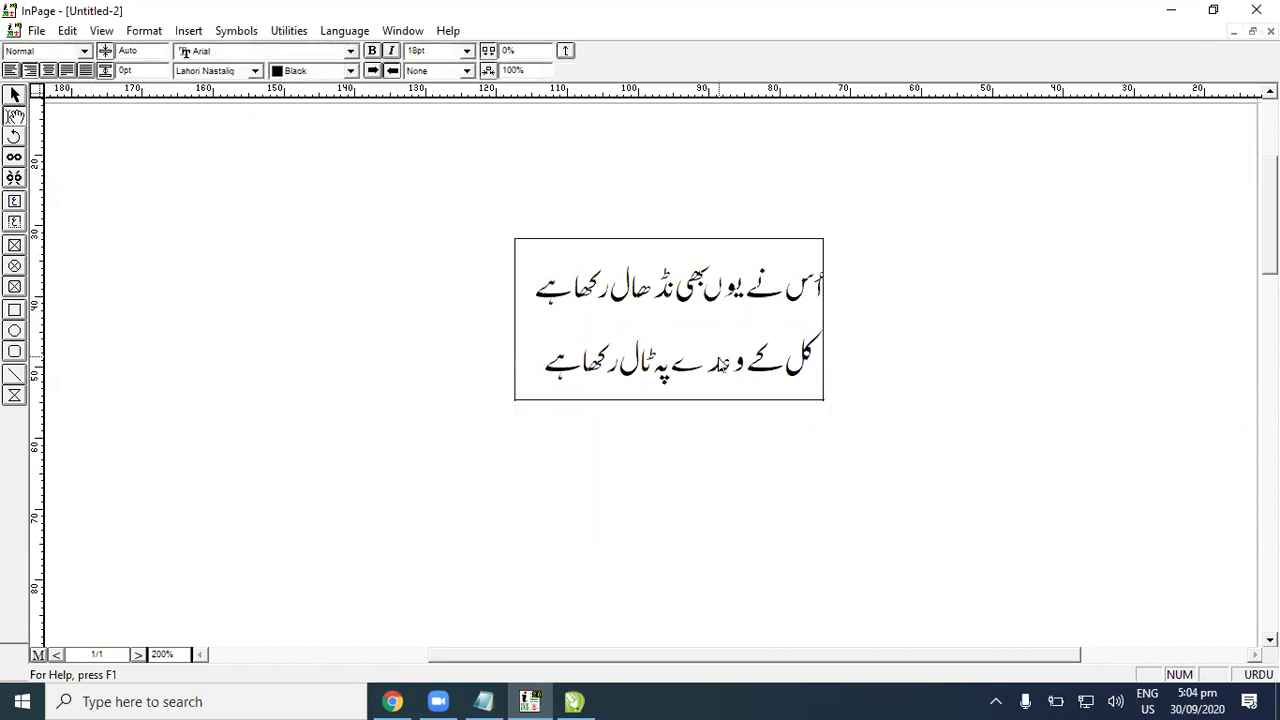
pyautogui.hotkey('ctrl', 'a')
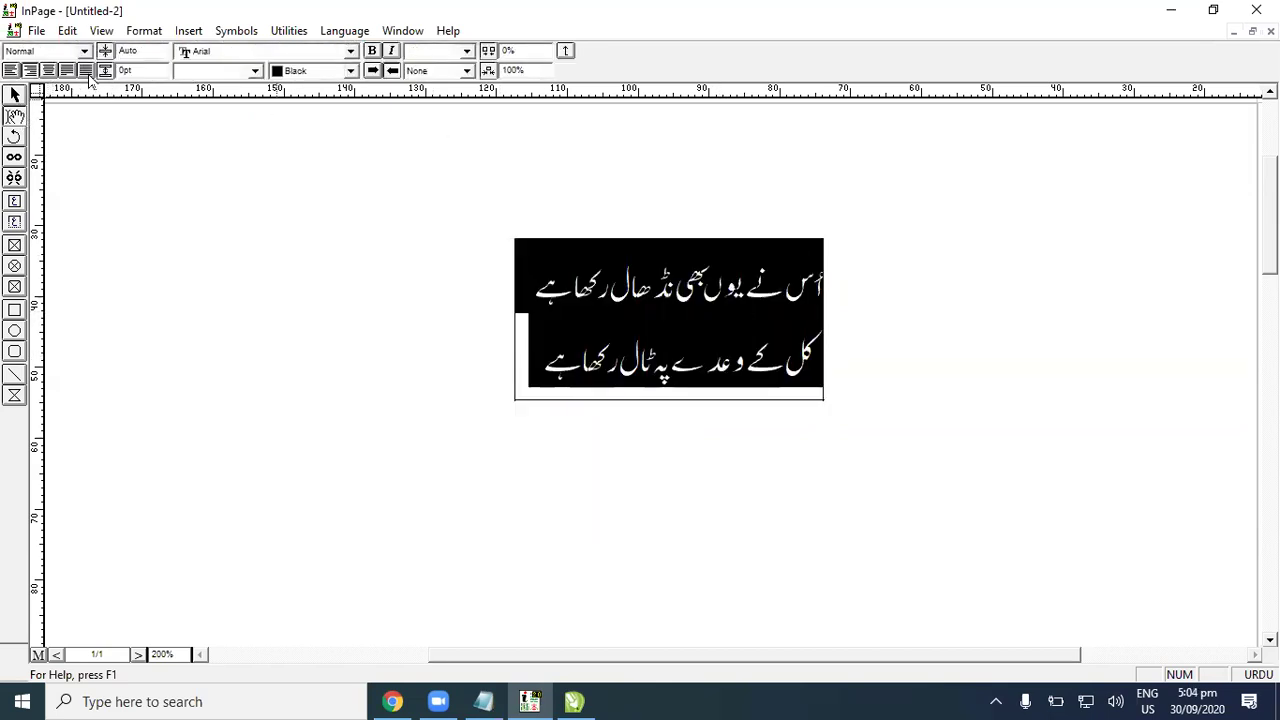
# Step: Fully justify both Urdu lines, shift the text box slightly, and copy it
pyautogui.click(88, 76)
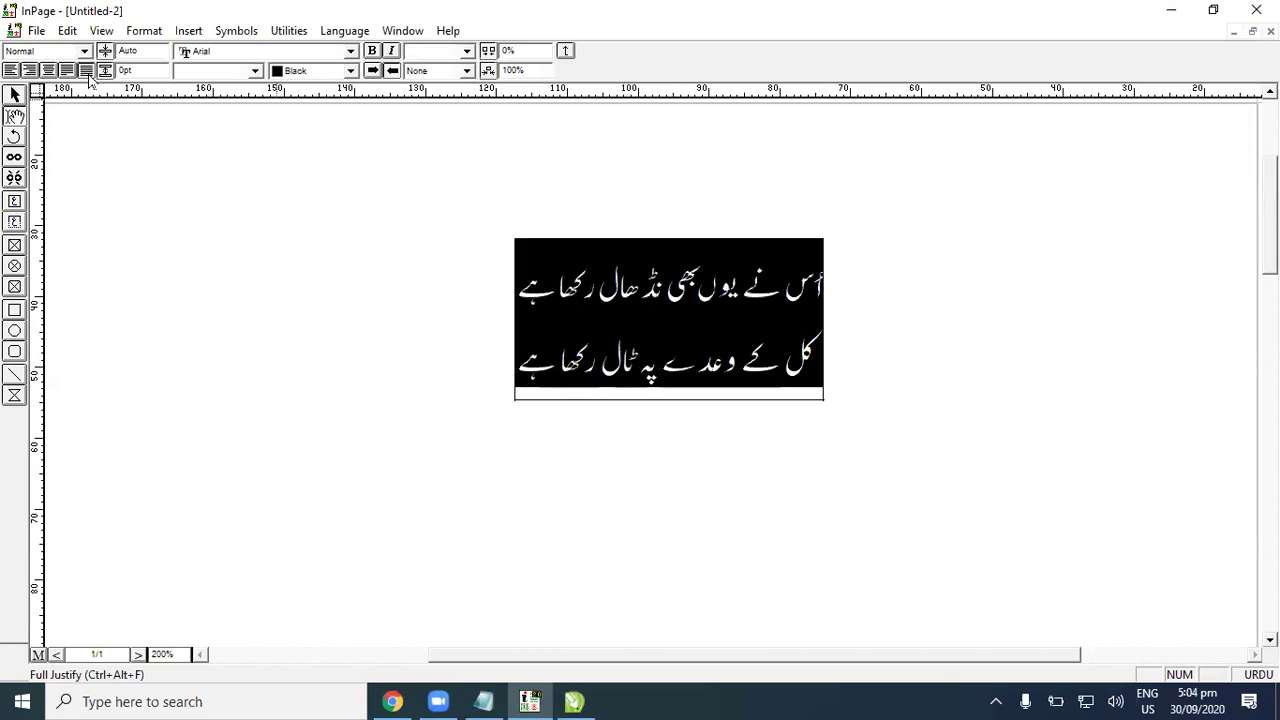
pyautogui.click(551, 285)
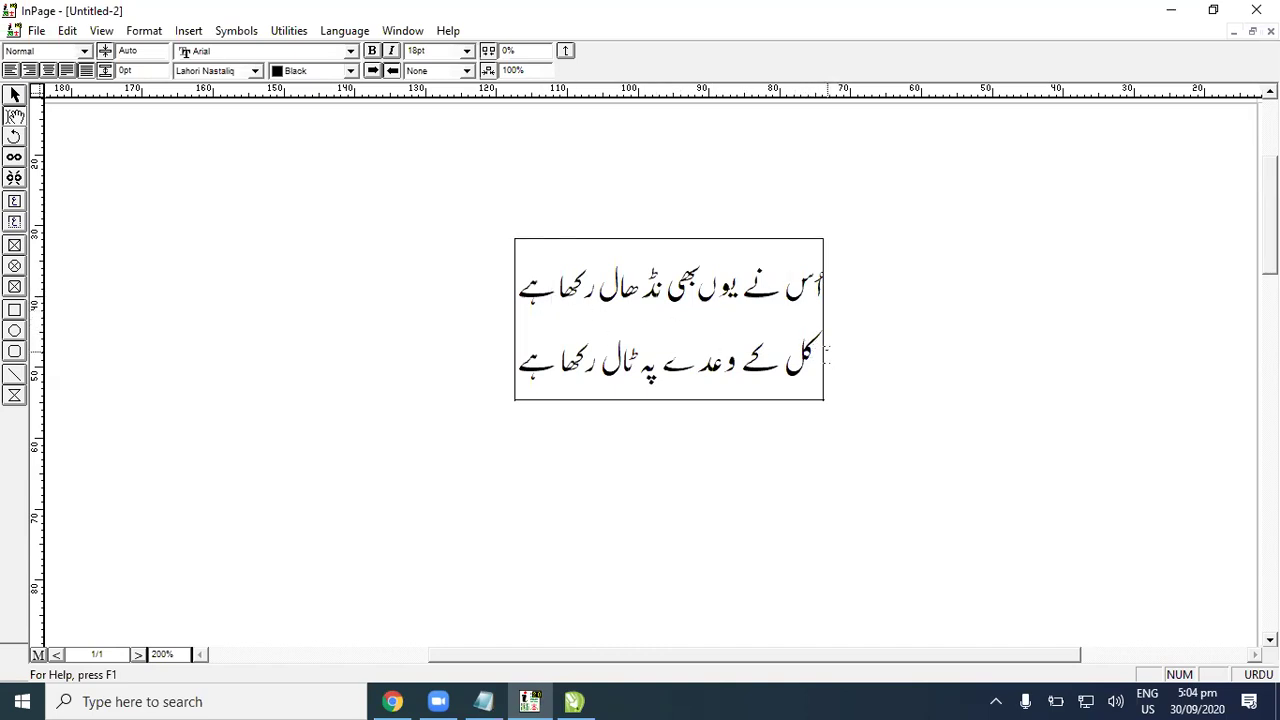
pyautogui.click(14, 96)
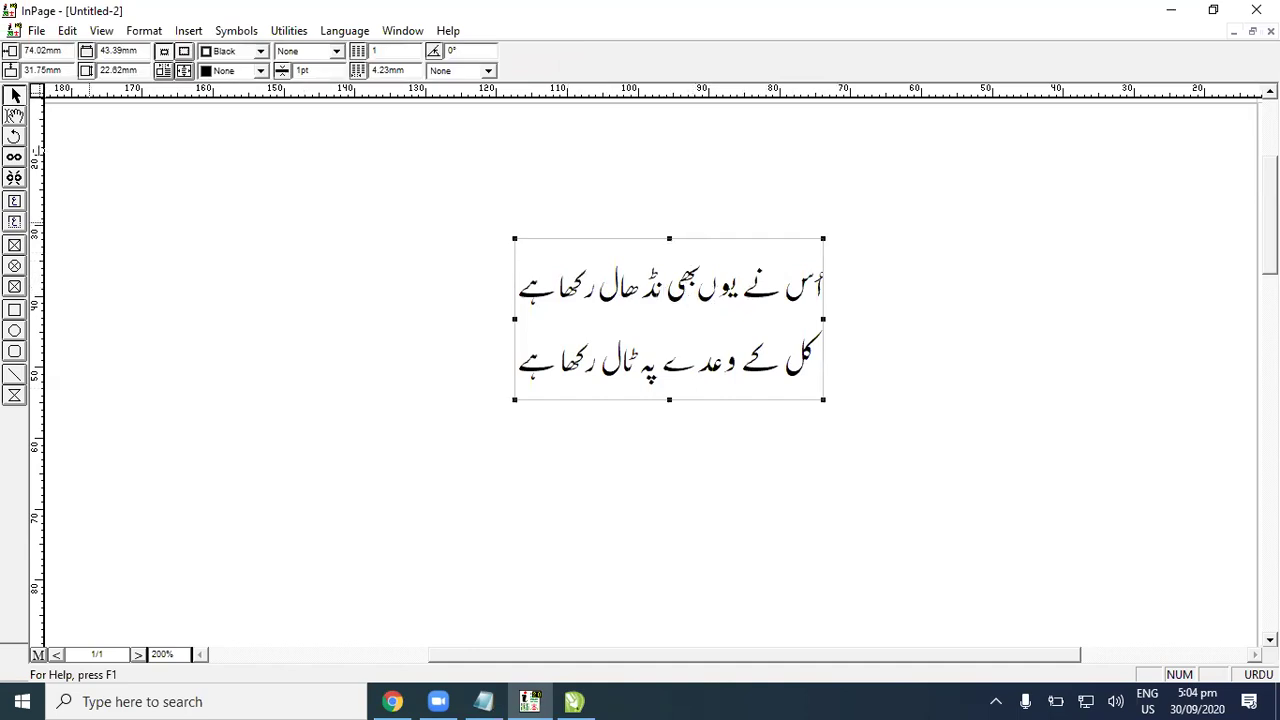
pyautogui.moveTo(701, 338); pyautogui.dragTo(685, 366)
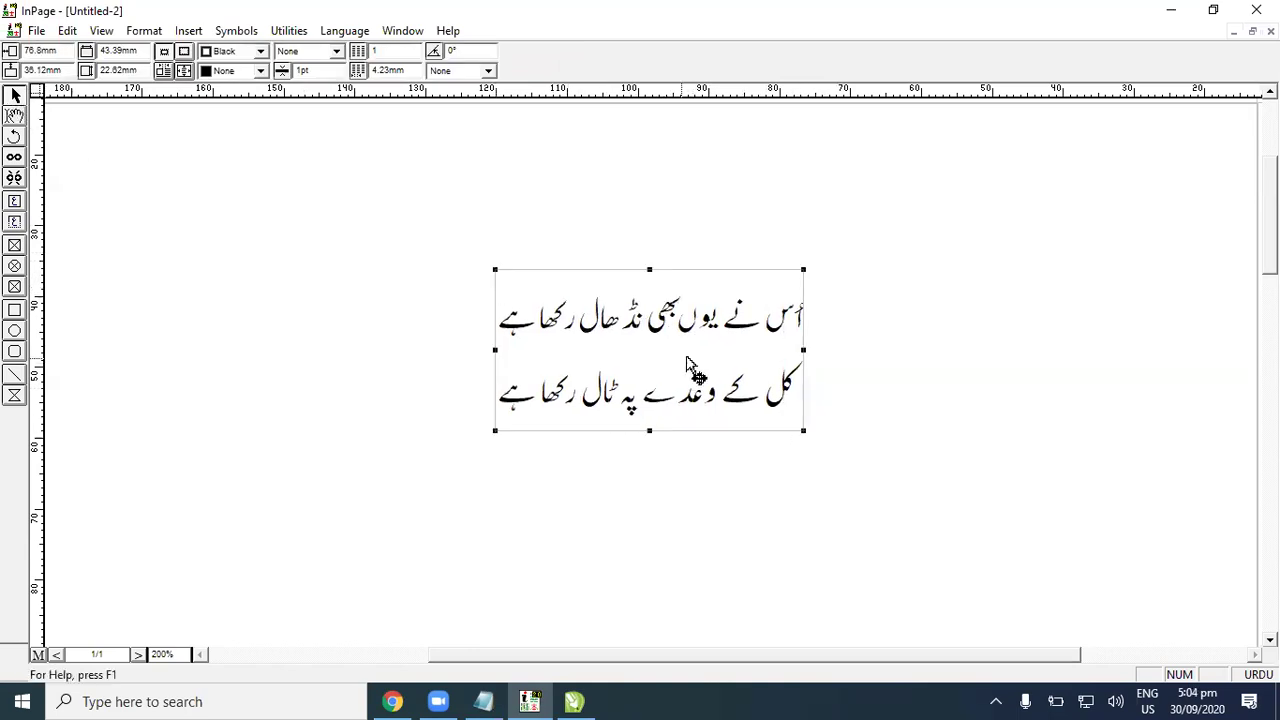
pyautogui.rightClick(691, 360)
pyautogui.click(741, 438)
# Step: Paste the Urdu verse into CorelDRAW and scale it to 20% with proportions locked
pyautogui.hotkey('alt', 'Tab')
pyautogui.hotkey('ctrl', 'v')
pyautogui.scroll(-2, 680, 440)
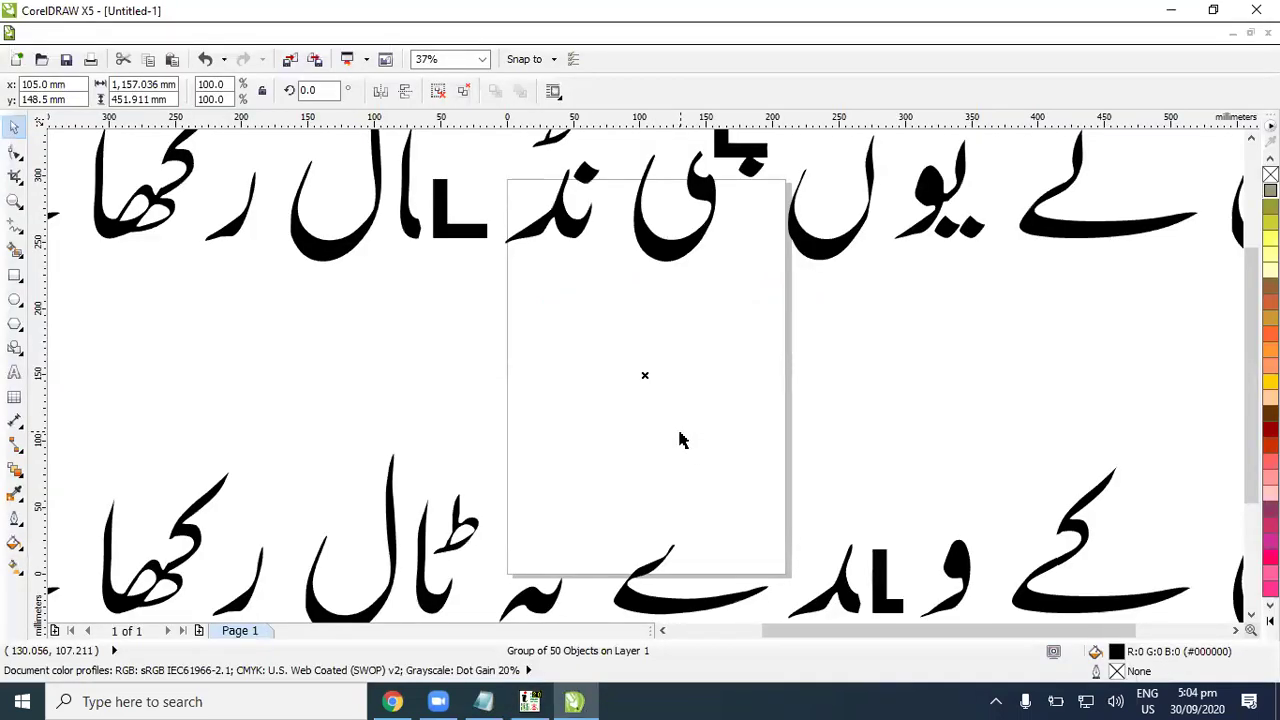
pyautogui.scroll(2, 680, 440)
pyautogui.scroll(-2, 680, 440)
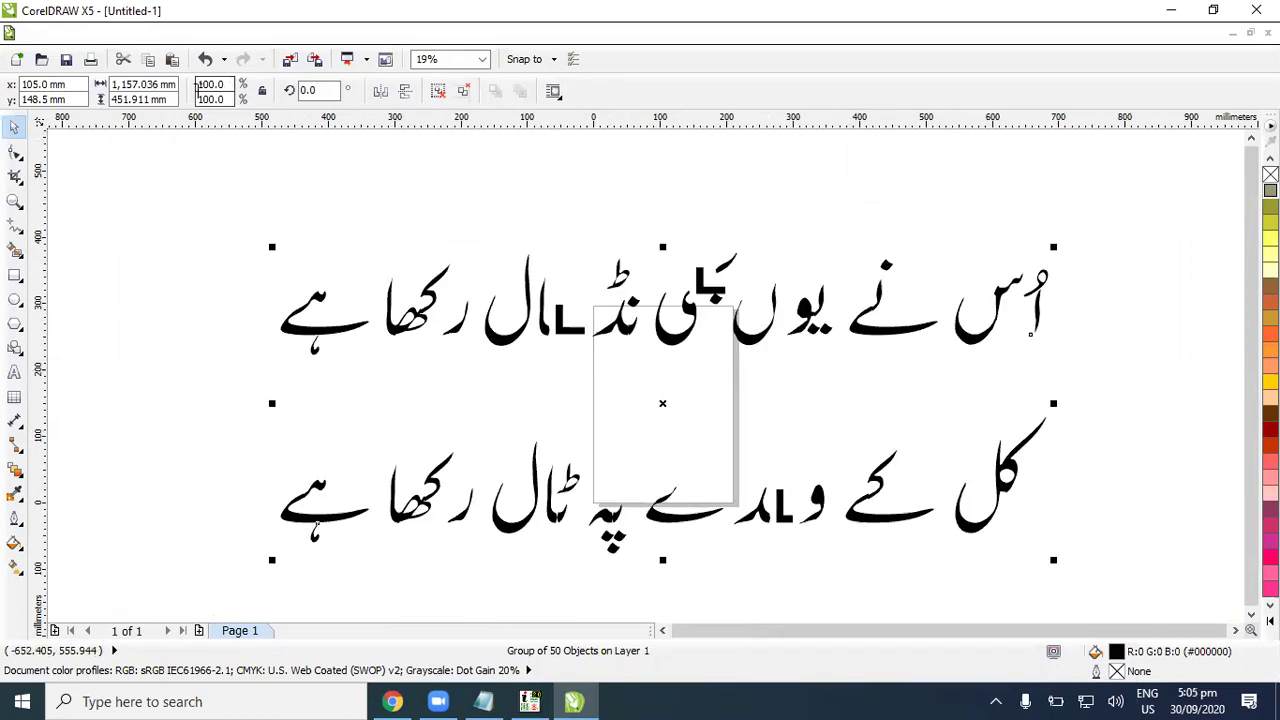
pyautogui.doubleClick(213, 84)
pyautogui.click(262, 91)
pyautogui.press('Return')
# Step: Shrink the verse group a little more about its centre and nudge it up on the page
pyautogui.scroll(2, 651, 382)
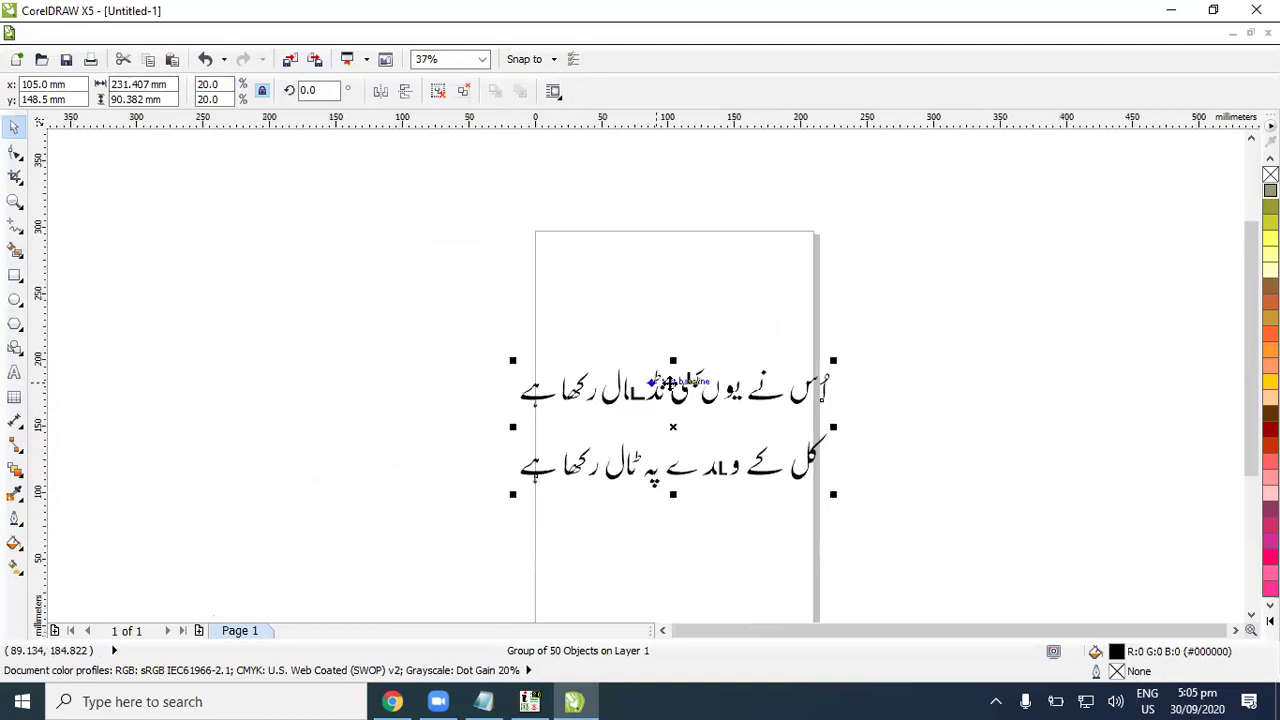
pyautogui.click(852, 372)
pyautogui.click(808, 390)
pyautogui.moveTo(829, 367); pyautogui.dragTo(800, 378)
pyautogui.click(767, 415)
pyautogui.scroll(4, 767, 415)
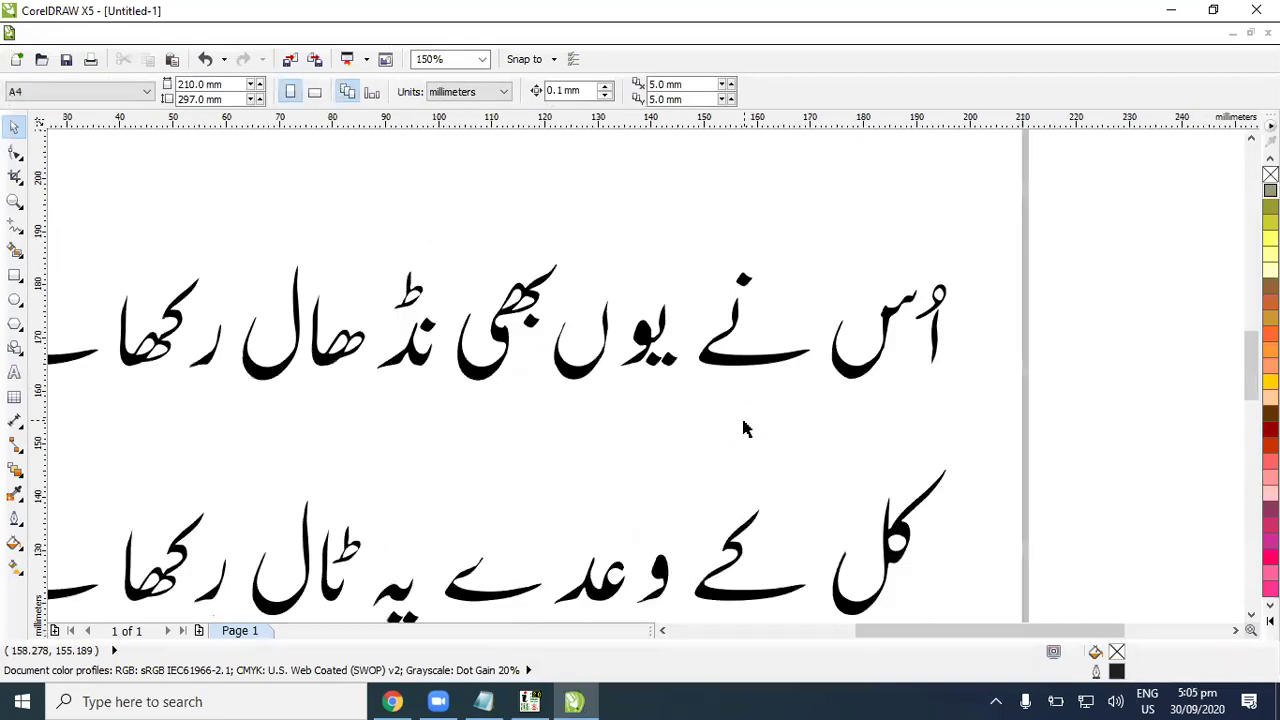
pyautogui.scroll(-2, 743, 428)
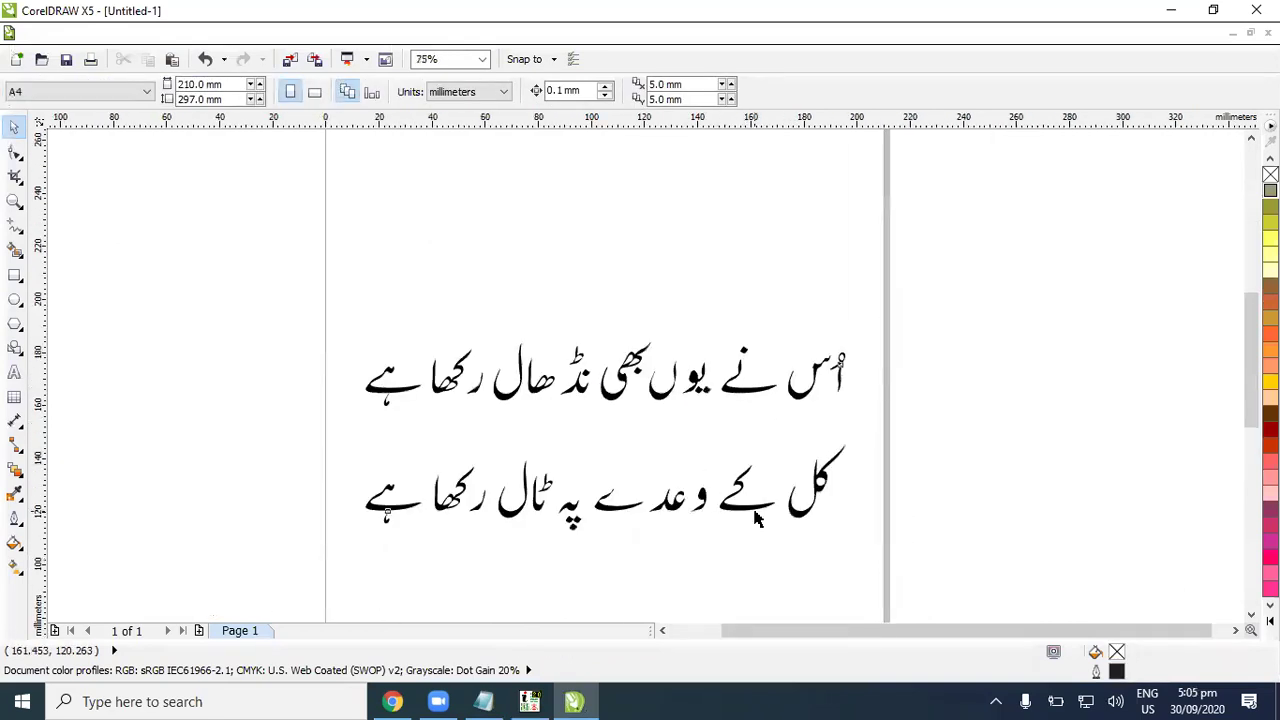
pyautogui.moveTo(757, 518); pyautogui.dragTo(768, 501)
# Step: Colour the Urdu verse dark red
pyautogui.click(1270, 429)
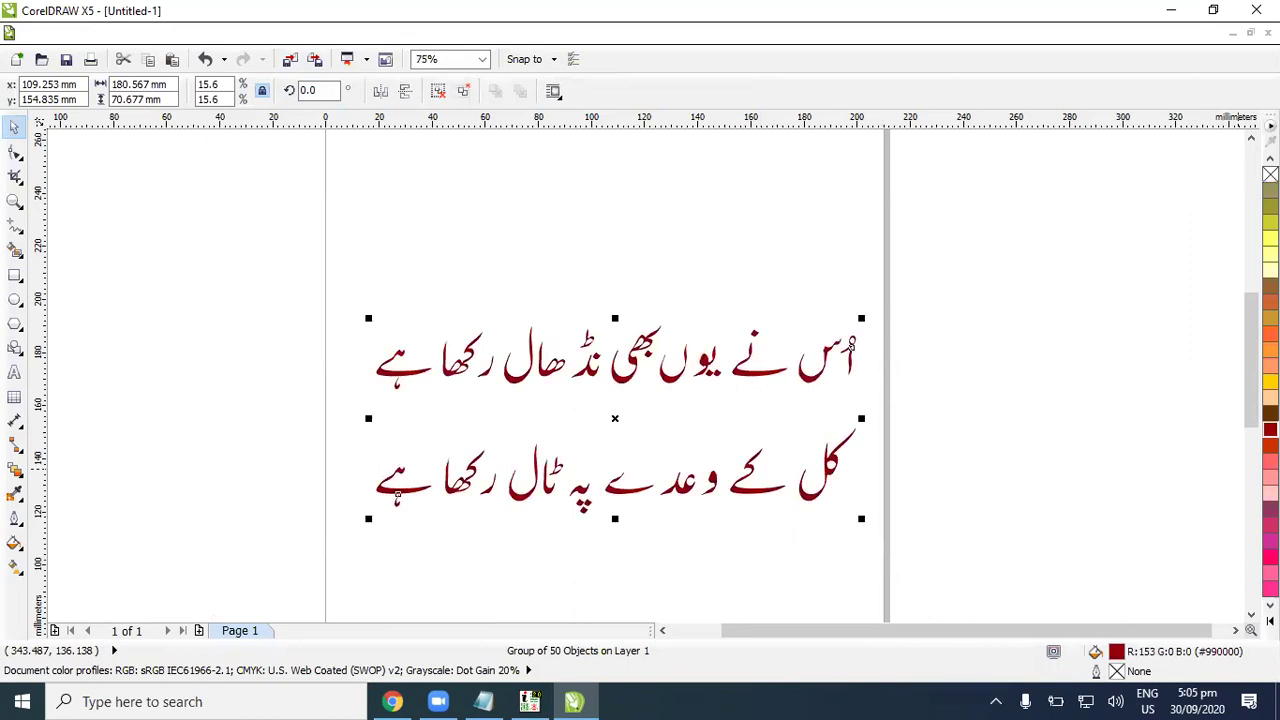
pyautogui.click(1134, 425)
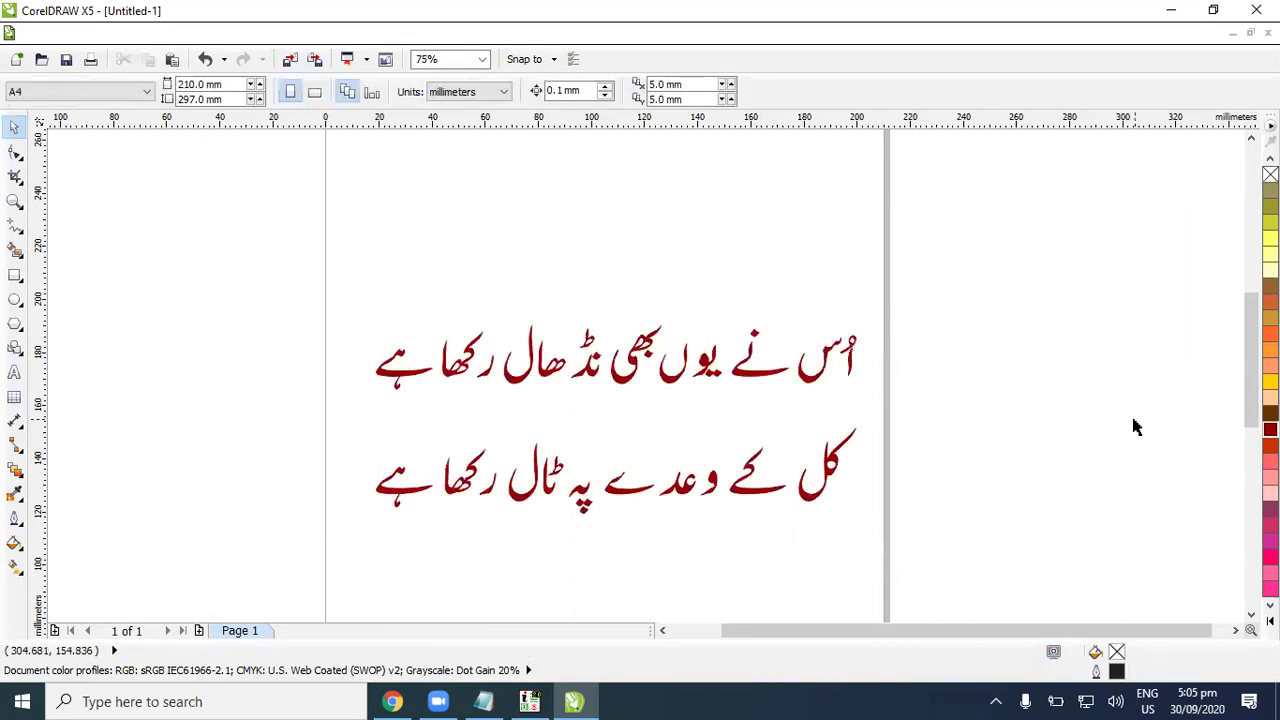
pyautogui.click(762, 378)
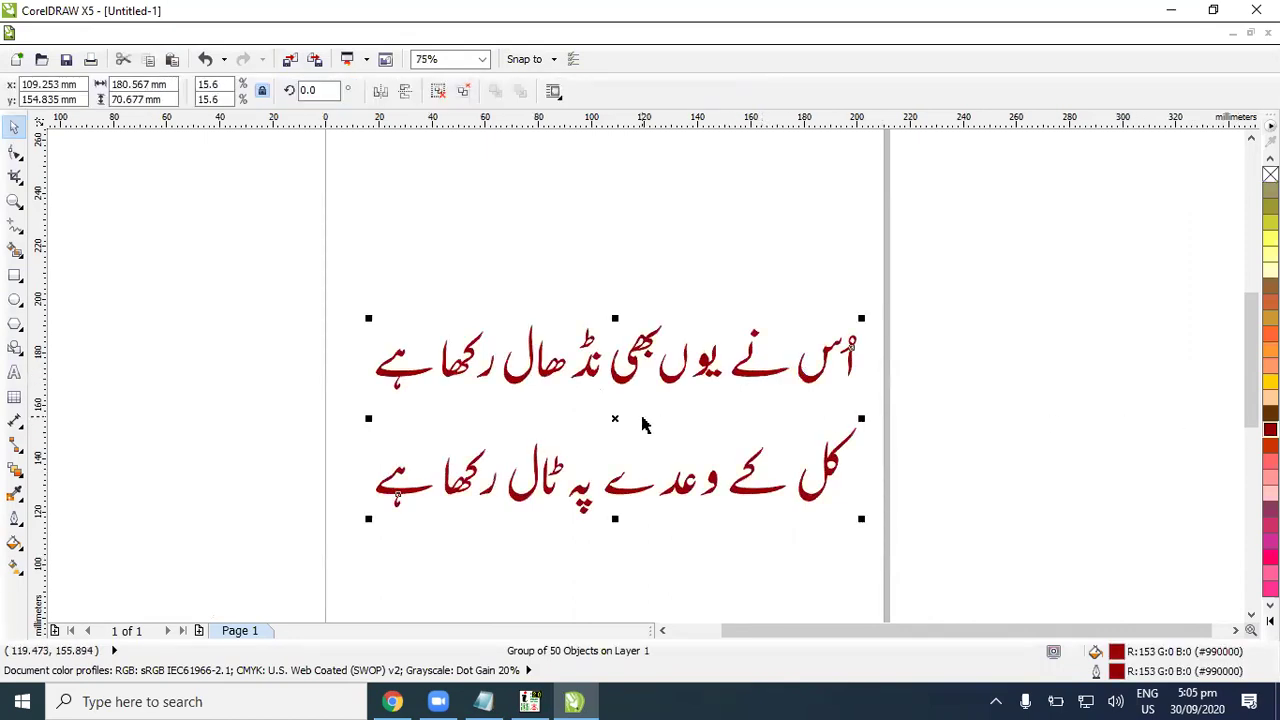
pyautogui.scroll(2, 643, 424)
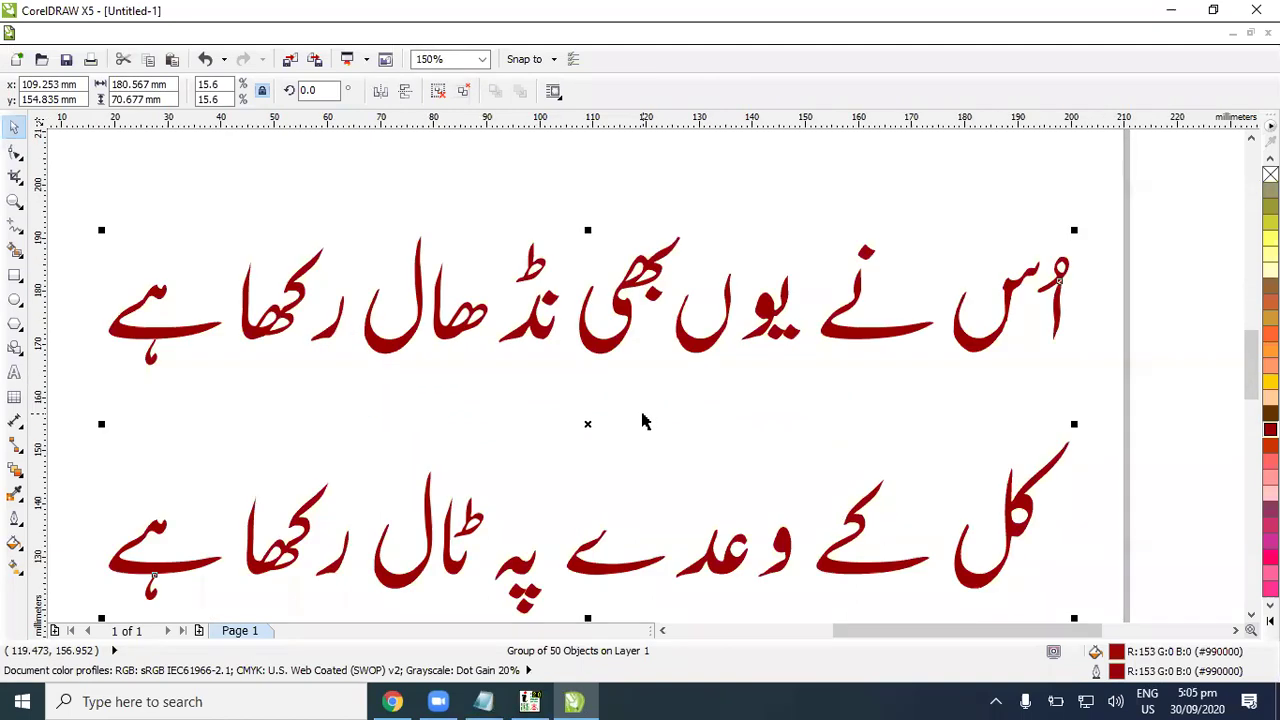
pyautogui.scroll(-6, 643, 424)
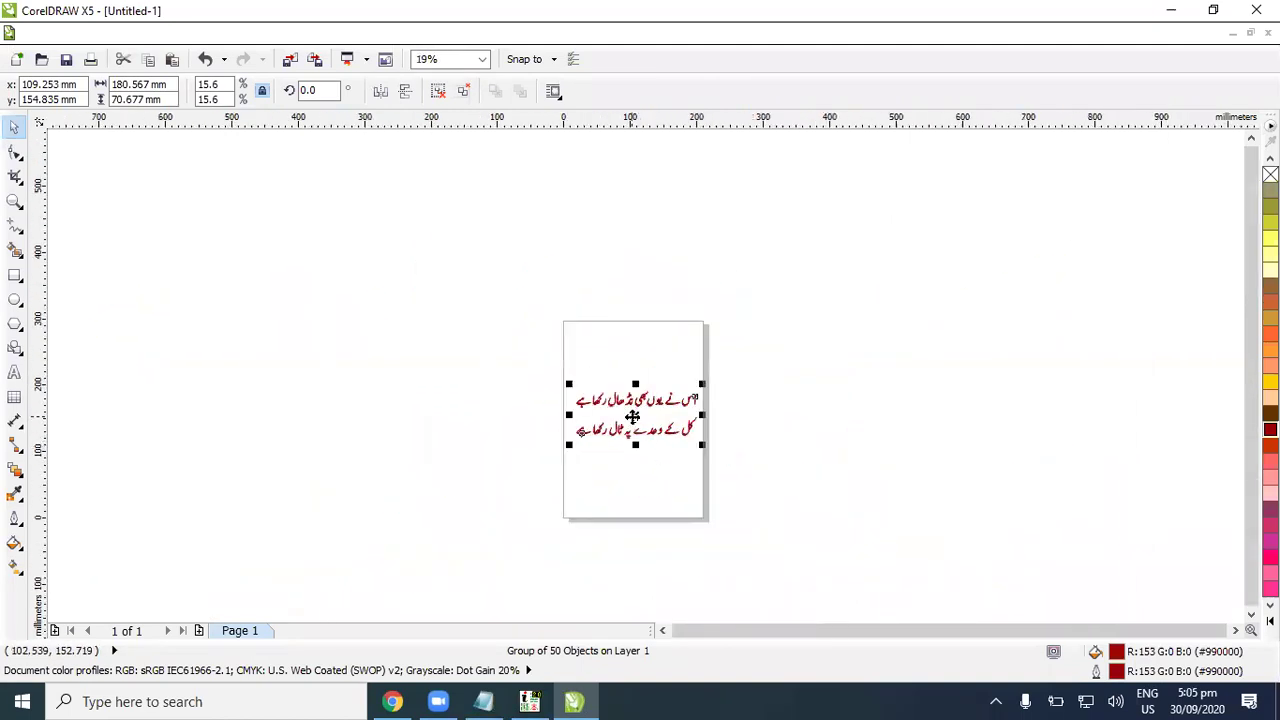
# Step: Duplicate the verse group and place the copy left of the page
pyautogui.hotkey('ctrl', 'd')
pyautogui.moveTo(638, 408); pyautogui.dragTo(425, 374)
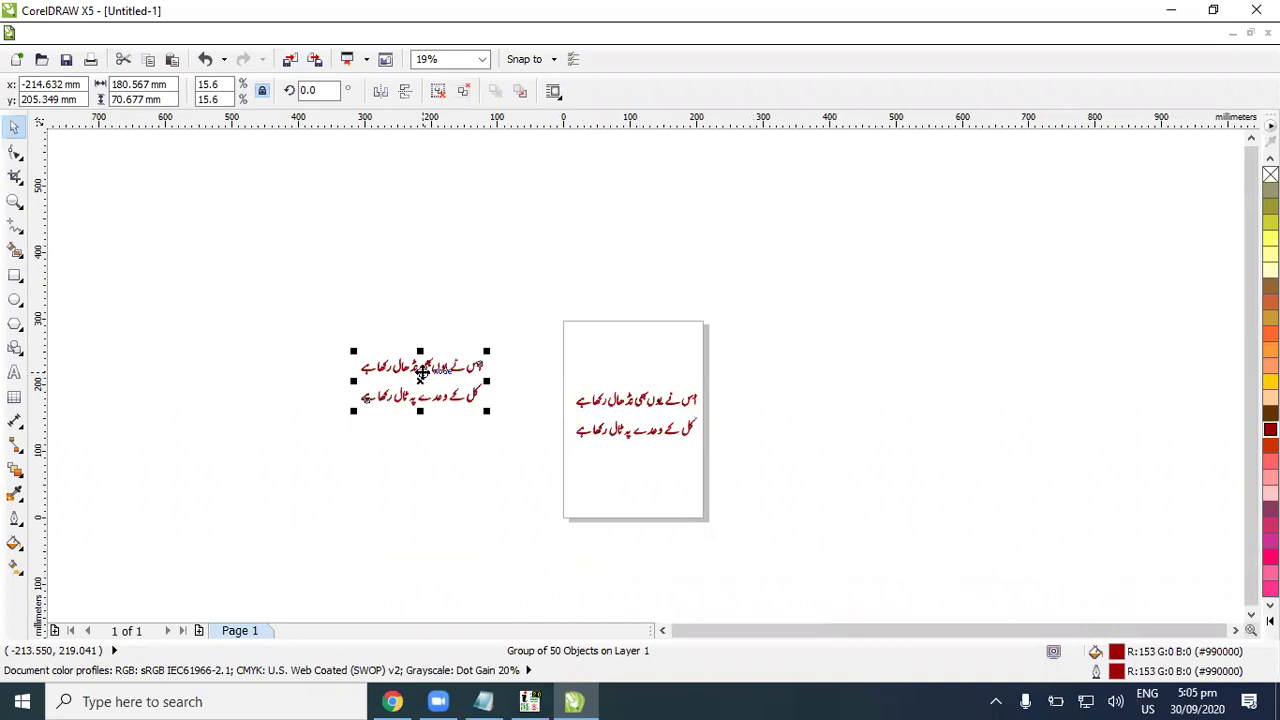
pyautogui.scroll(6, 432, 378)
pyautogui.press('Escape')
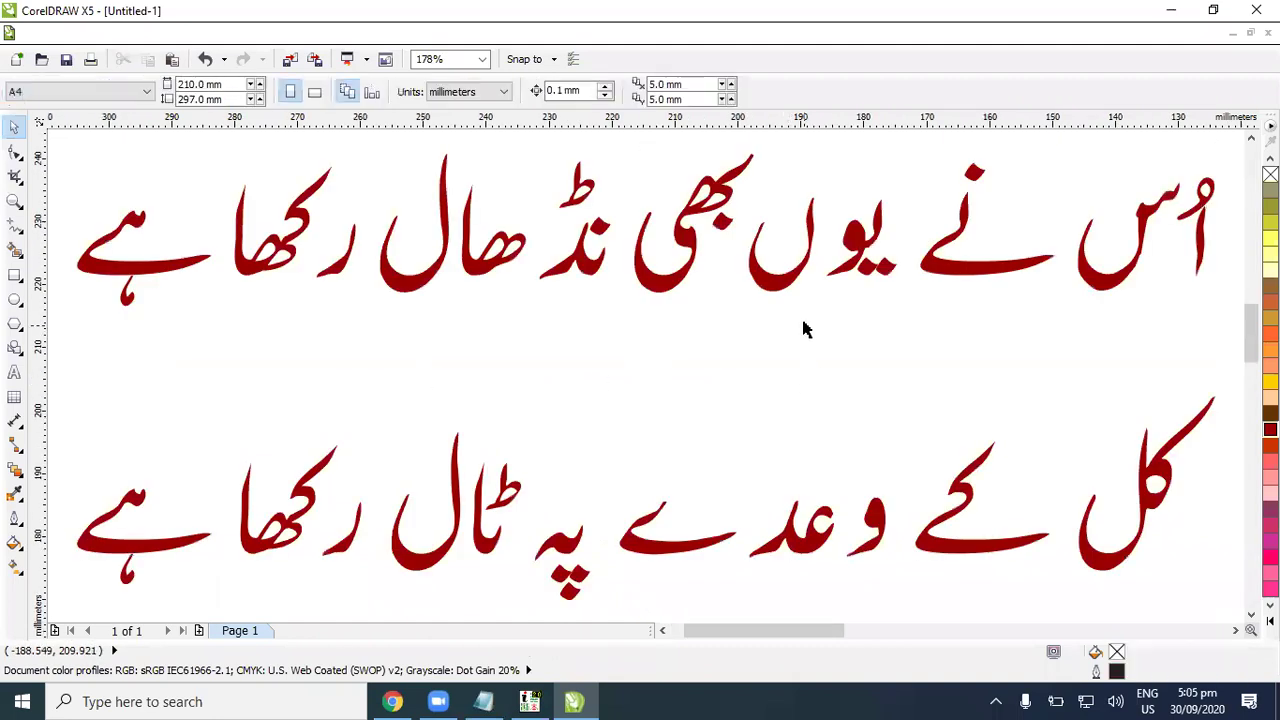
# Step: Ungroup the dark red verse into separate glyphs
pyautogui.click(789, 277)
pyautogui.click(790, 278)
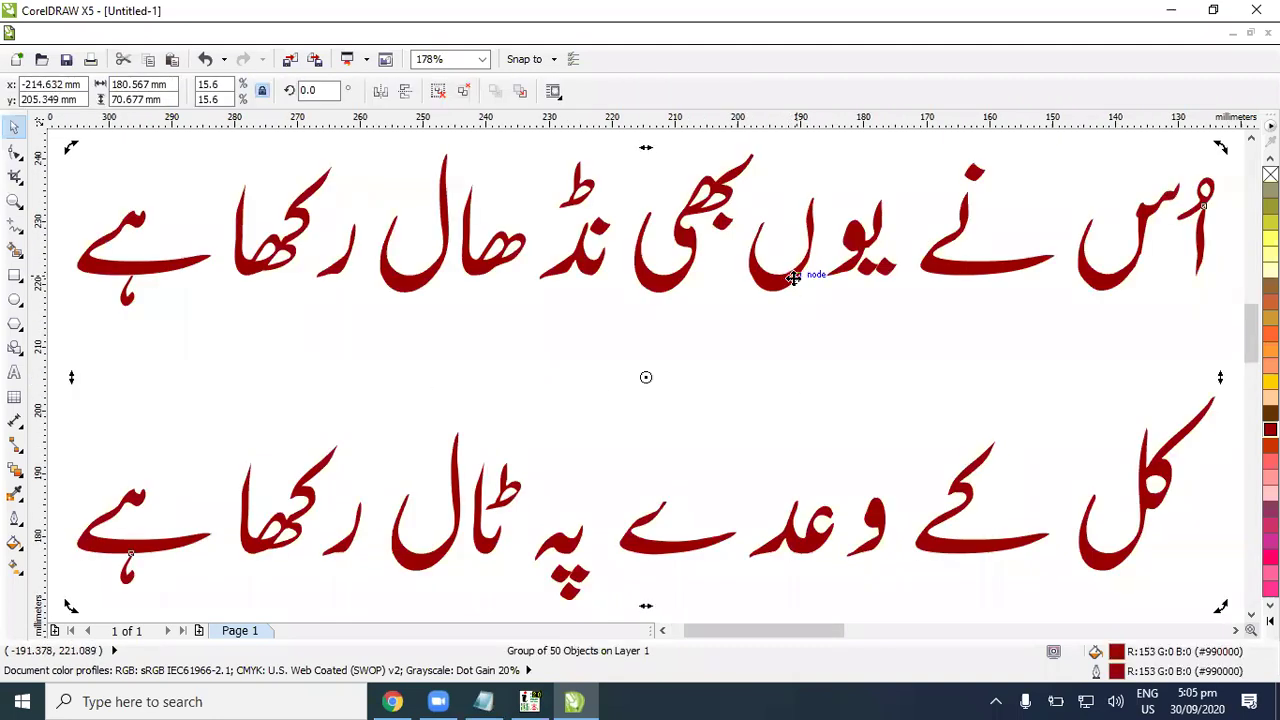
pyautogui.press('Escape')
pyautogui.click(638, 273)
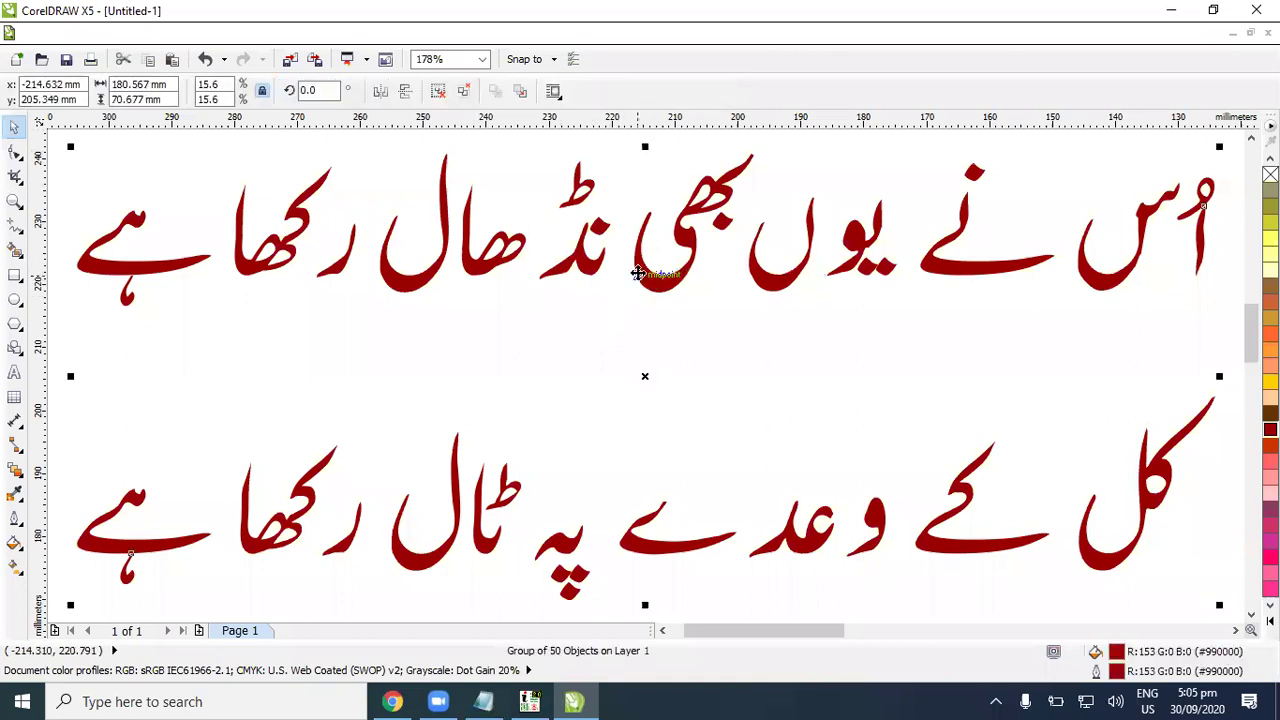
pyautogui.click(437, 92)
pyautogui.press('Escape')
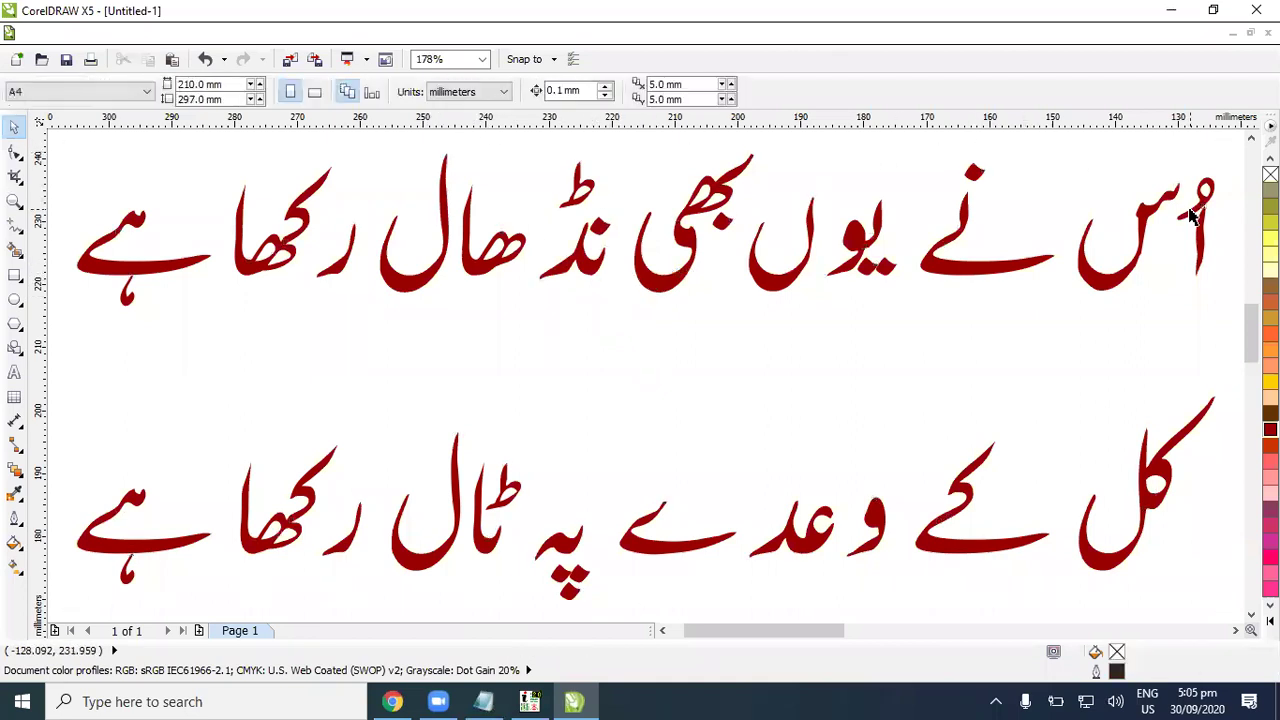
pyautogui.click(1200, 243)
pyautogui.keyDown('shift'); pyautogui.click(1210, 187); pyautogui.keyUp('shift')
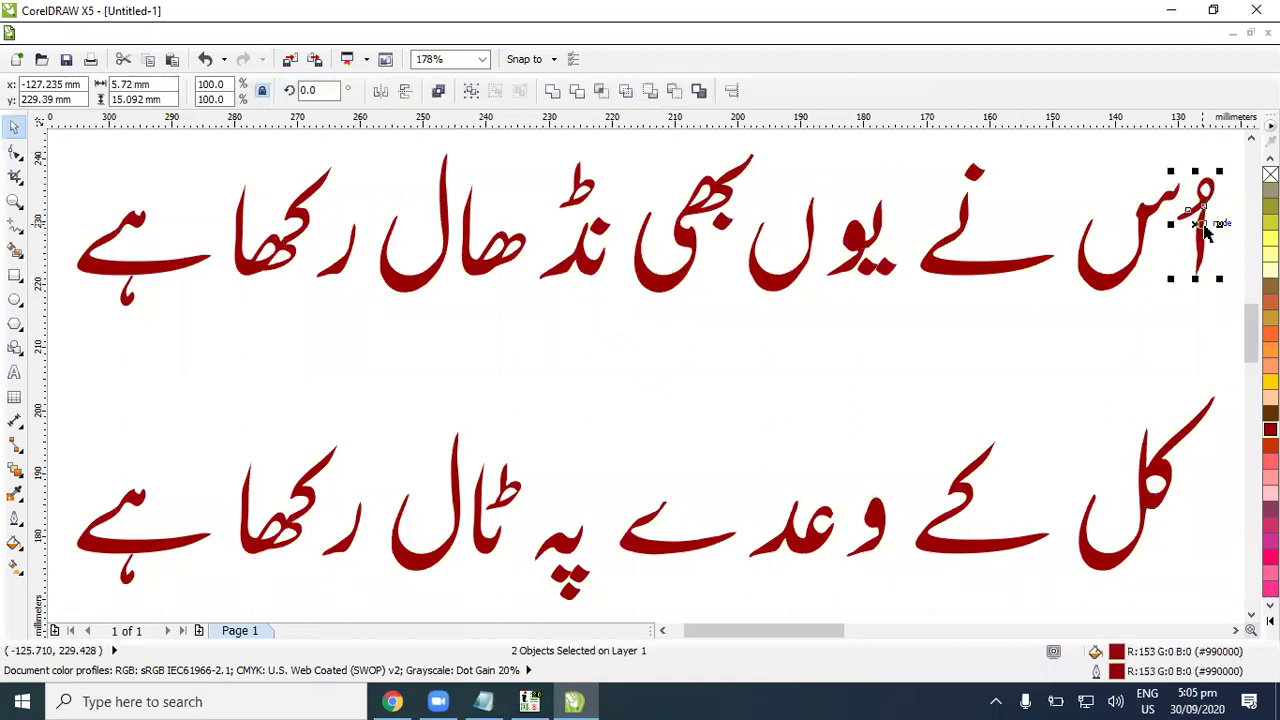
# Step: Move the نے word right toward اُس
pyautogui.click(1035, 287)
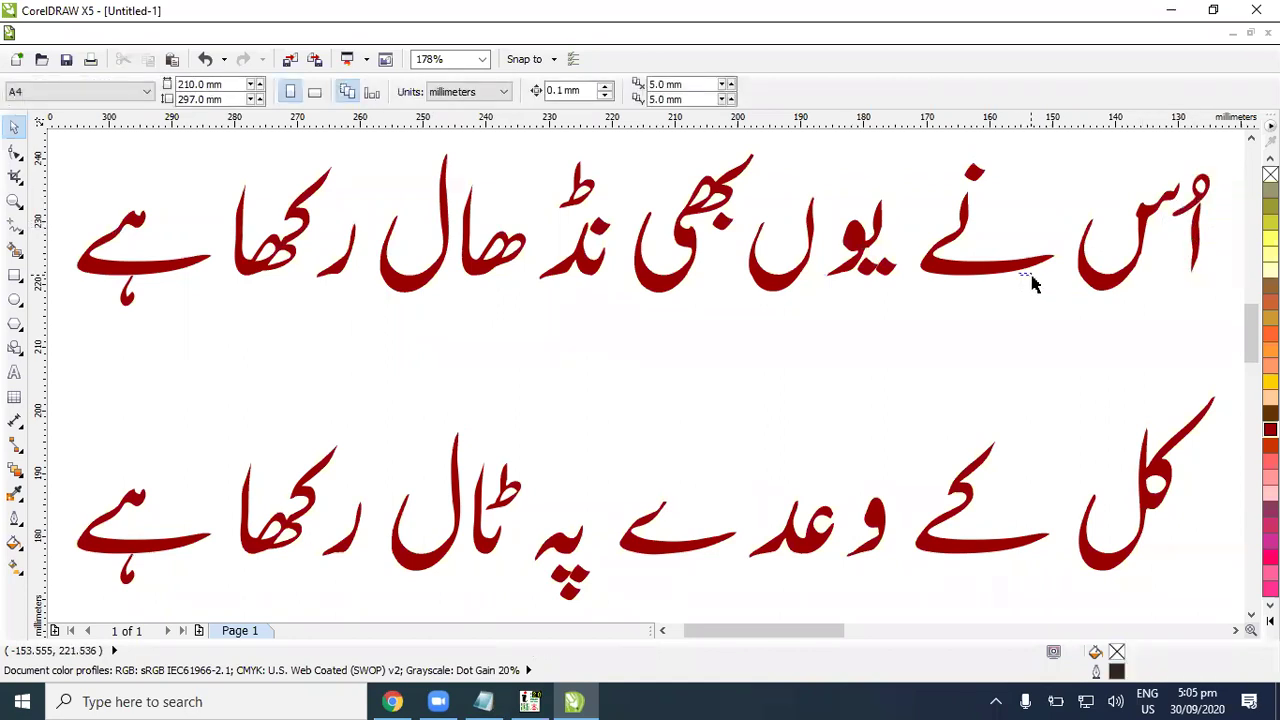
pyautogui.moveTo(1022, 277); pyautogui.dragTo(1042, 277)
pyautogui.click(975, 170)
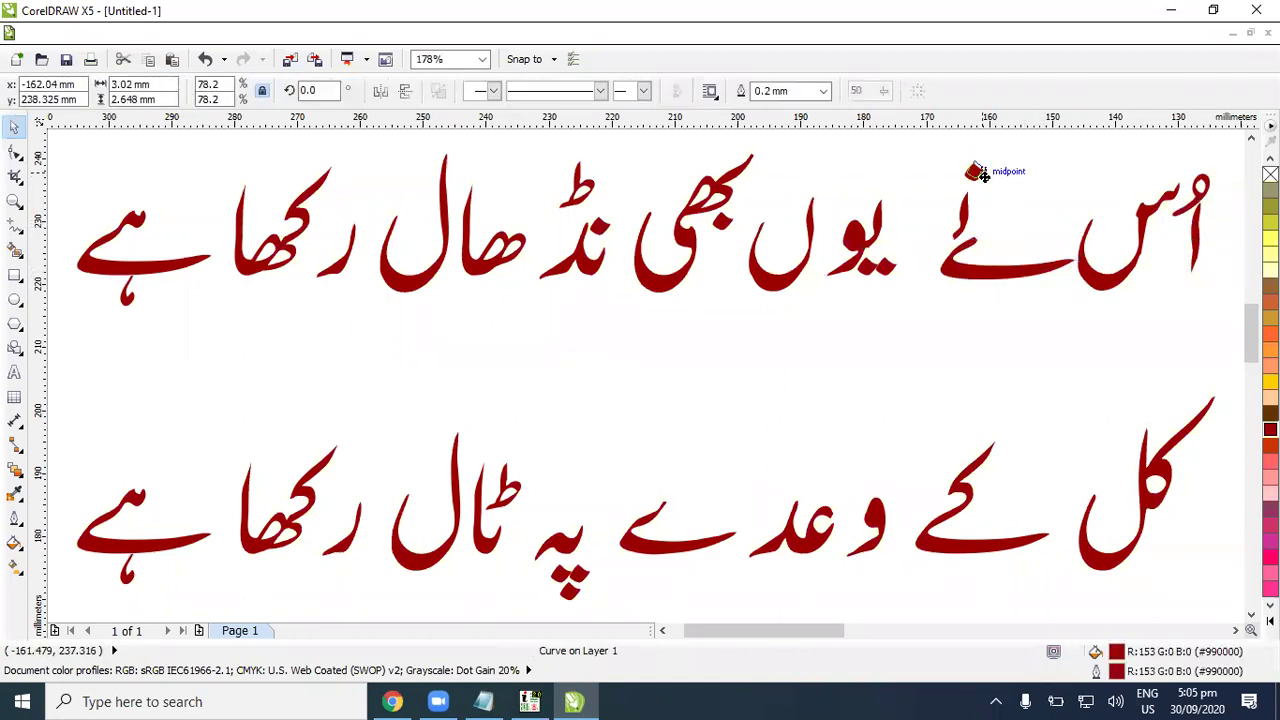
pyautogui.moveTo(912, 150)
pyautogui.mouseDown()
pyautogui.moveTo(940, 195)
pyautogui.moveTo(993, 212)
pyautogui.moveTo(985, 237)
pyautogui.mouseUp()
pyautogui.moveTo(900, 160)
pyautogui.mouseDown()
pyautogui.moveTo(1048, 260)
pyautogui.moveTo(1050, 284)
pyautogui.moveTo(1047, 262)
pyautogui.mouseUp()
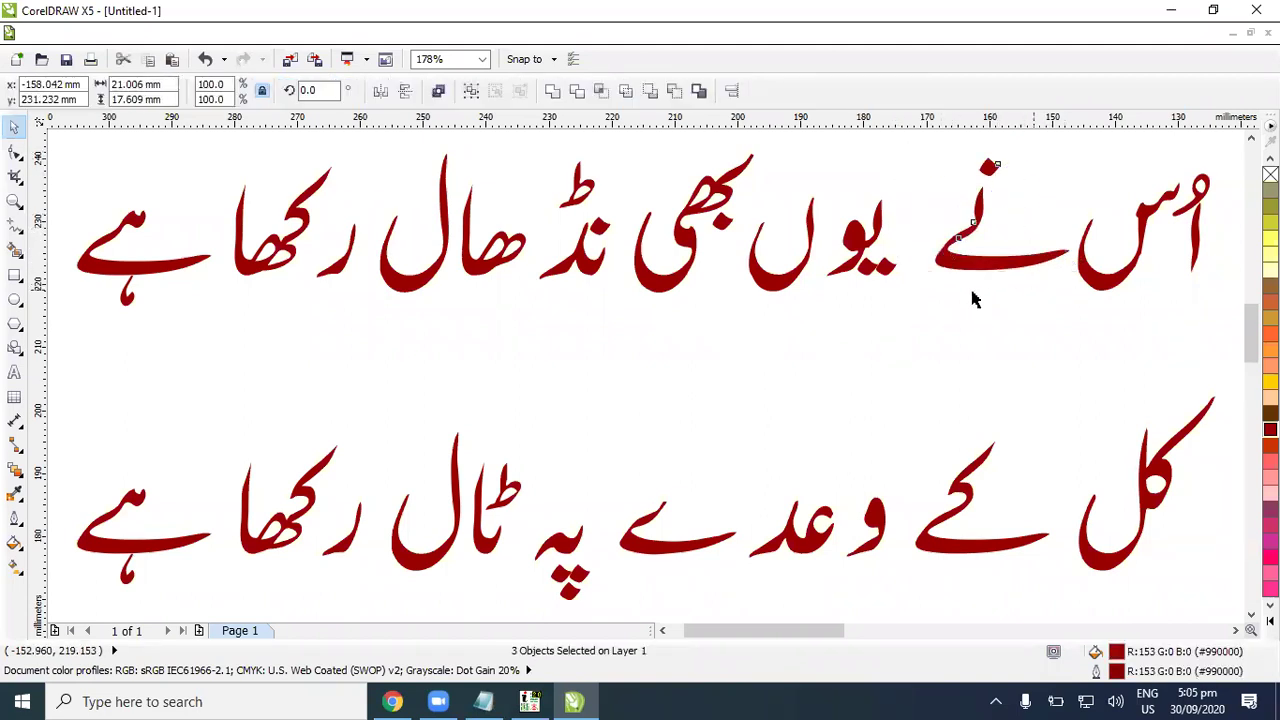
pyautogui.click(971, 294)
# Step: Close up یوں beside نے, shifting its ں into place
pyautogui.moveTo(920, 192); pyautogui.dragTo(837, 305)
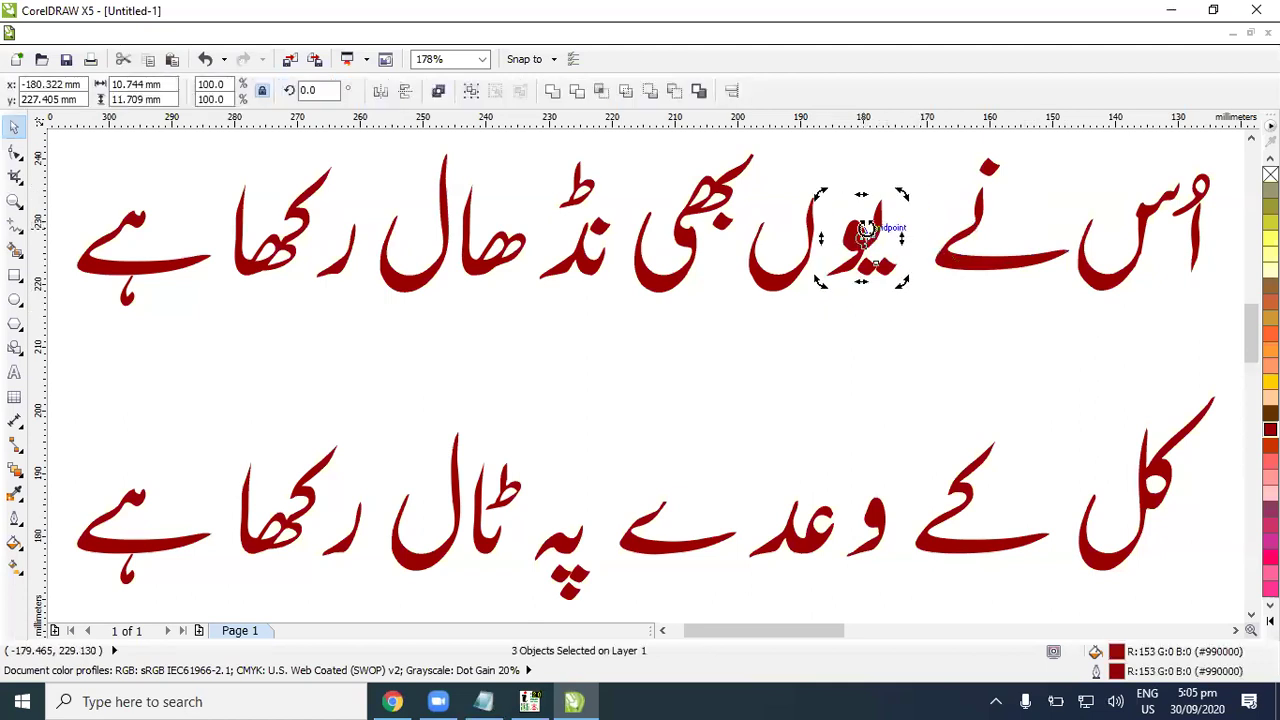
pyautogui.click(920, 171)
pyautogui.moveTo(920, 171); pyautogui.dragTo(836, 304)
pyautogui.moveTo(825, 185); pyautogui.dragTo(914, 306)
pyautogui.moveTo(862, 242); pyautogui.dragTo(906, 241)
pyautogui.click(815, 245)
pyautogui.click(815, 245)
pyautogui.moveTo(815, 285); pyautogui.dragTo(845, 286)
pyautogui.press('Escape')
# Step: Move بھی and نڈ right to close the gaps after یوں
pyautogui.click(730, 210)
pyautogui.click(808, 194)
pyautogui.moveTo(775, 147); pyautogui.dragTo(629, 357)
pyautogui.moveTo(663, 294); pyautogui.dragTo(742, 310)
pyautogui.click(845, 376)
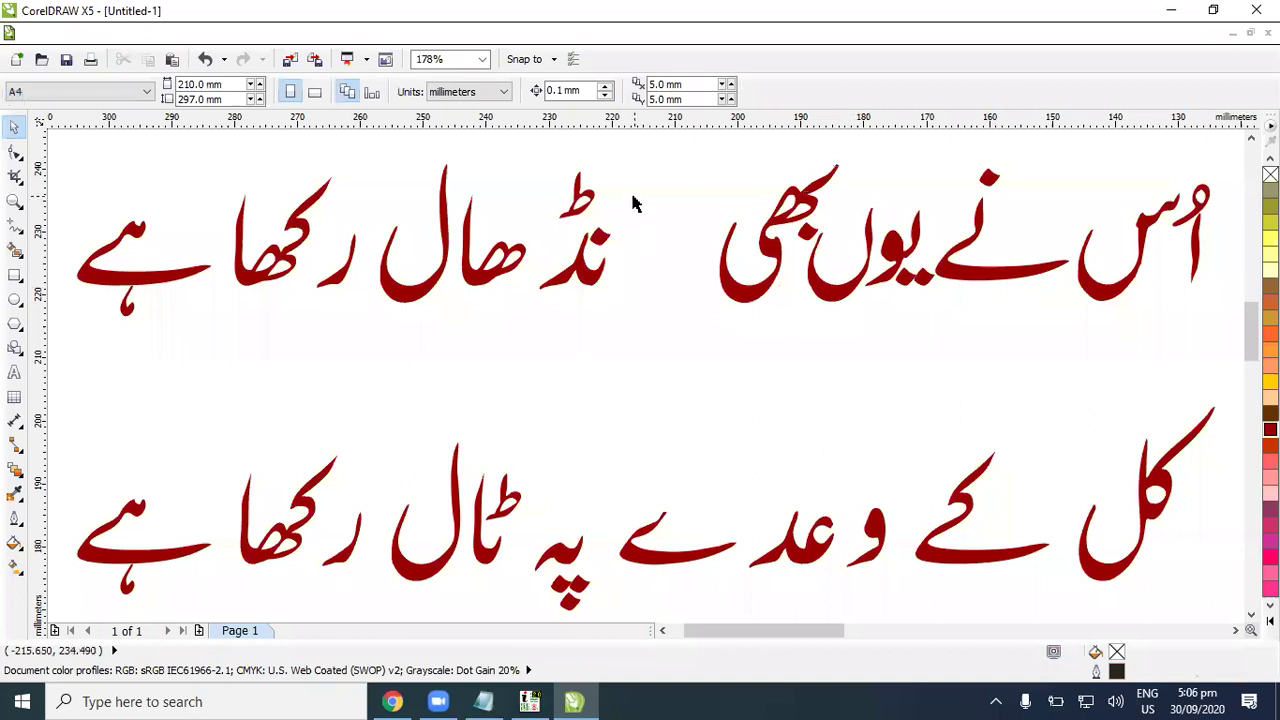
pyautogui.moveTo(529, 165); pyautogui.dragTo(690, 345)
pyautogui.moveTo(595, 268); pyautogui.dragTo(697, 280)
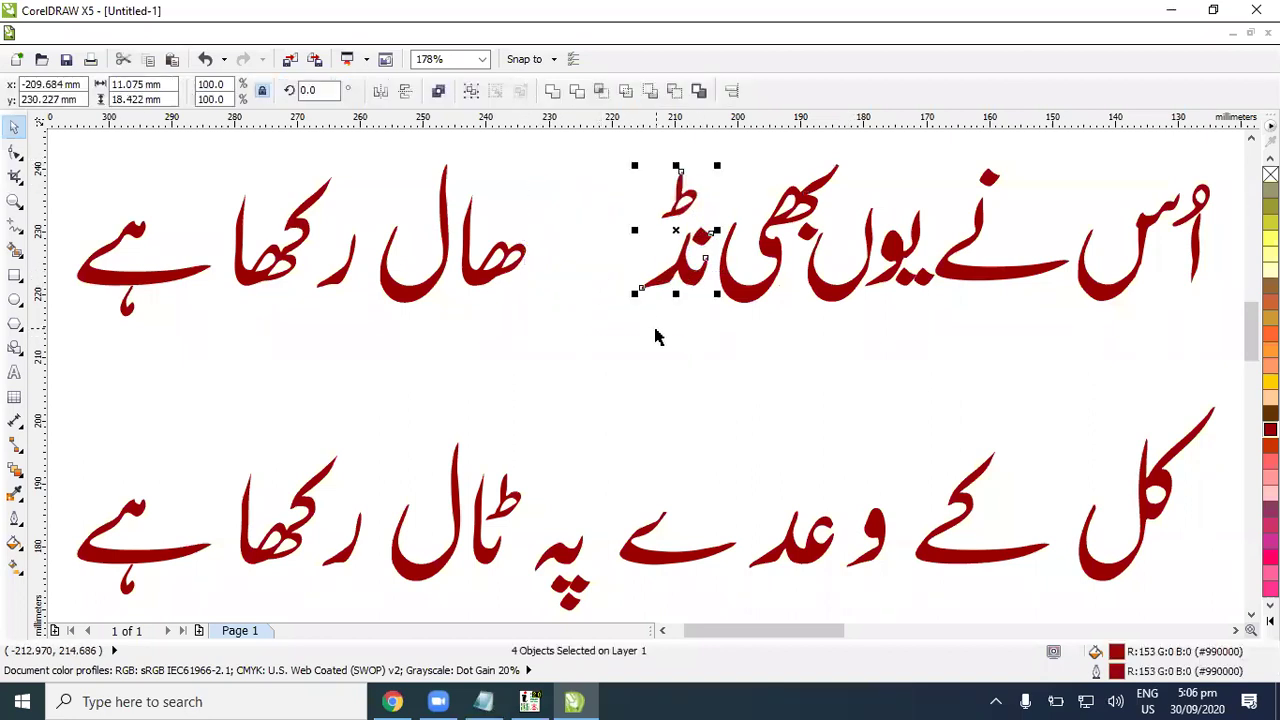
pyautogui.click(450, 198)
# Step: Join ھا, ل and ر to complete نڈھال and start رکھا
pyautogui.moveTo(456, 178); pyautogui.dragTo(592, 357)
pyautogui.moveTo(484, 278); pyautogui.dragTo(614, 277)
pyautogui.press('Escape')
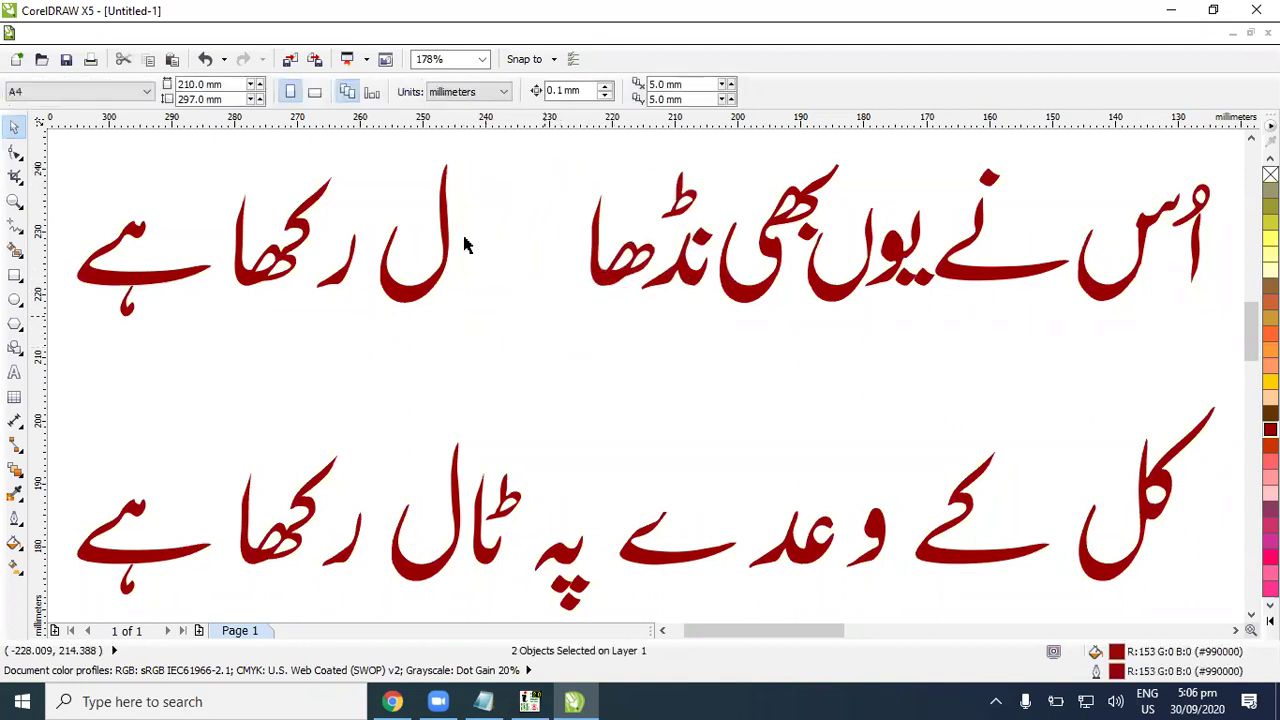
pyautogui.moveTo(366, 152); pyautogui.dragTo(508, 341)
pyautogui.moveTo(420, 287); pyautogui.dragTo(533, 291)
pyautogui.press('Escape')
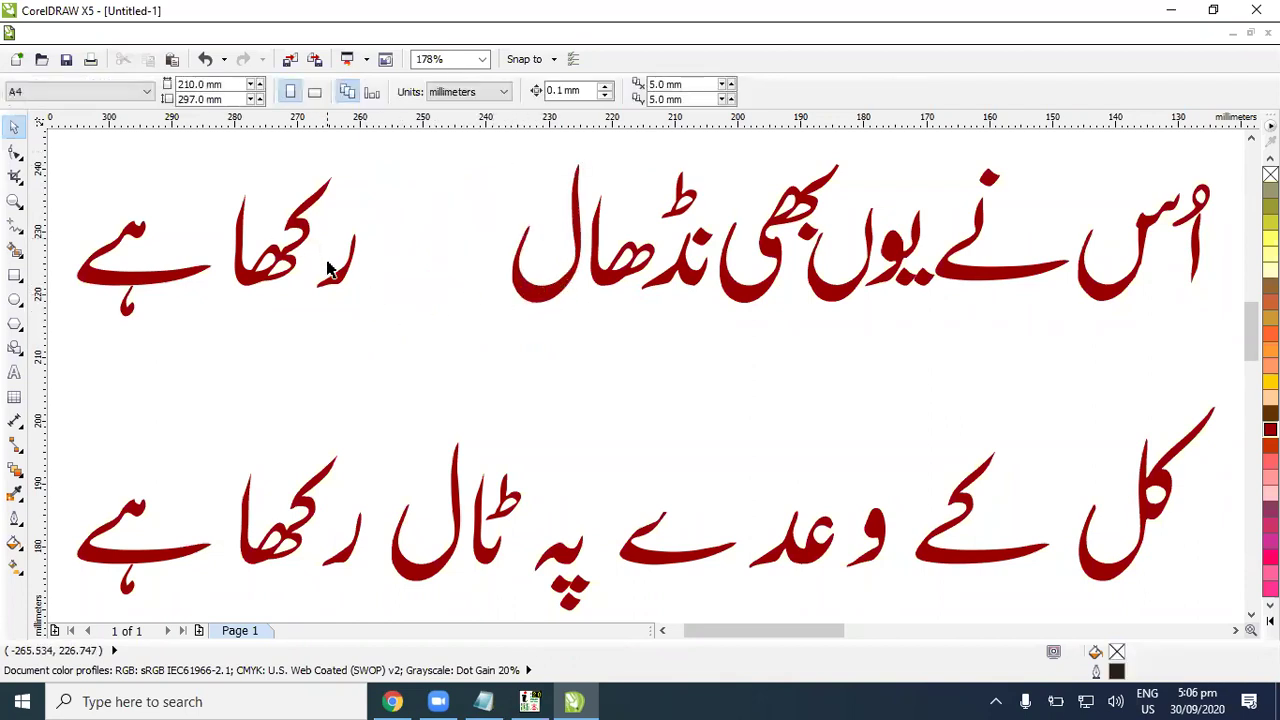
pyautogui.moveTo(330, 278); pyautogui.dragTo(472, 281)
pyautogui.press('Escape')
# Step: Move کھا and ہے right to finish the top line, then check it as a whole
pyautogui.moveTo(272, 227); pyautogui.dragTo(343, 300)
pyautogui.moveTo(248, 288); pyautogui.dragTo(428, 292)
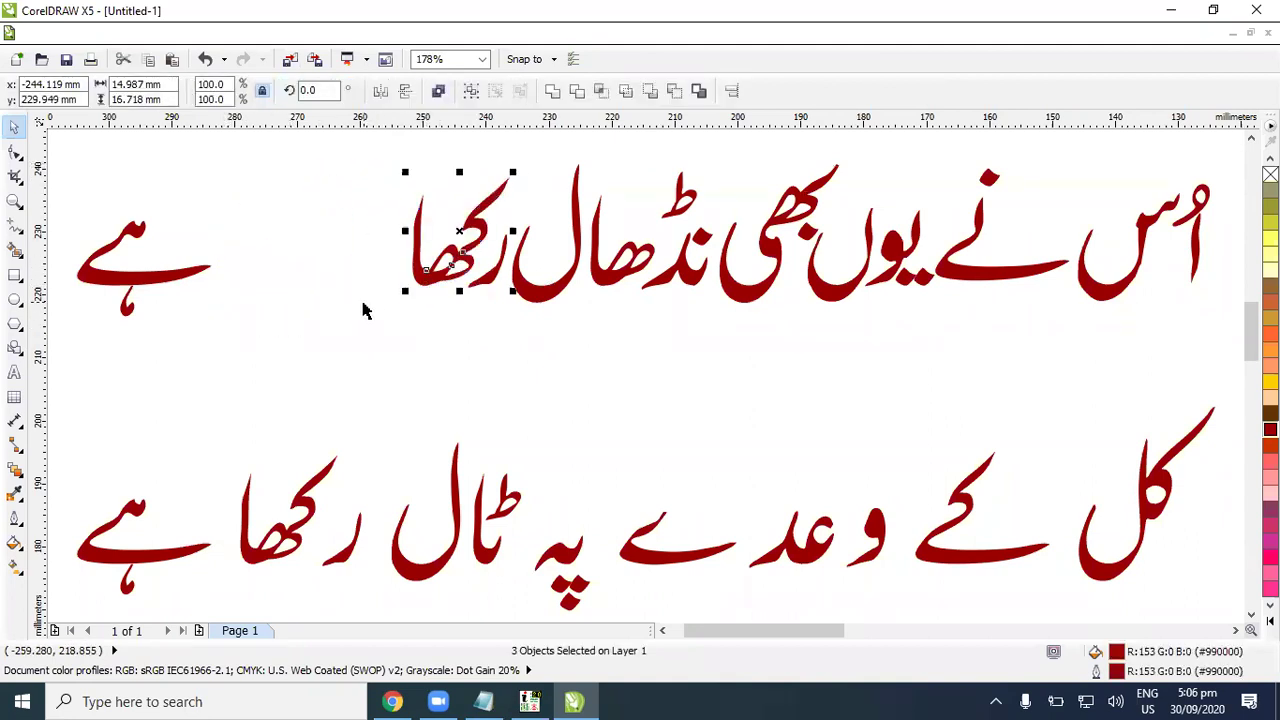
pyautogui.click(102, 205)
pyautogui.moveTo(70, 205); pyautogui.dragTo(250, 366)
pyautogui.moveTo(166, 294); pyautogui.dragTo(359, 284)
pyautogui.click(535, 386)
pyautogui.scroll(-2, 692, 387)
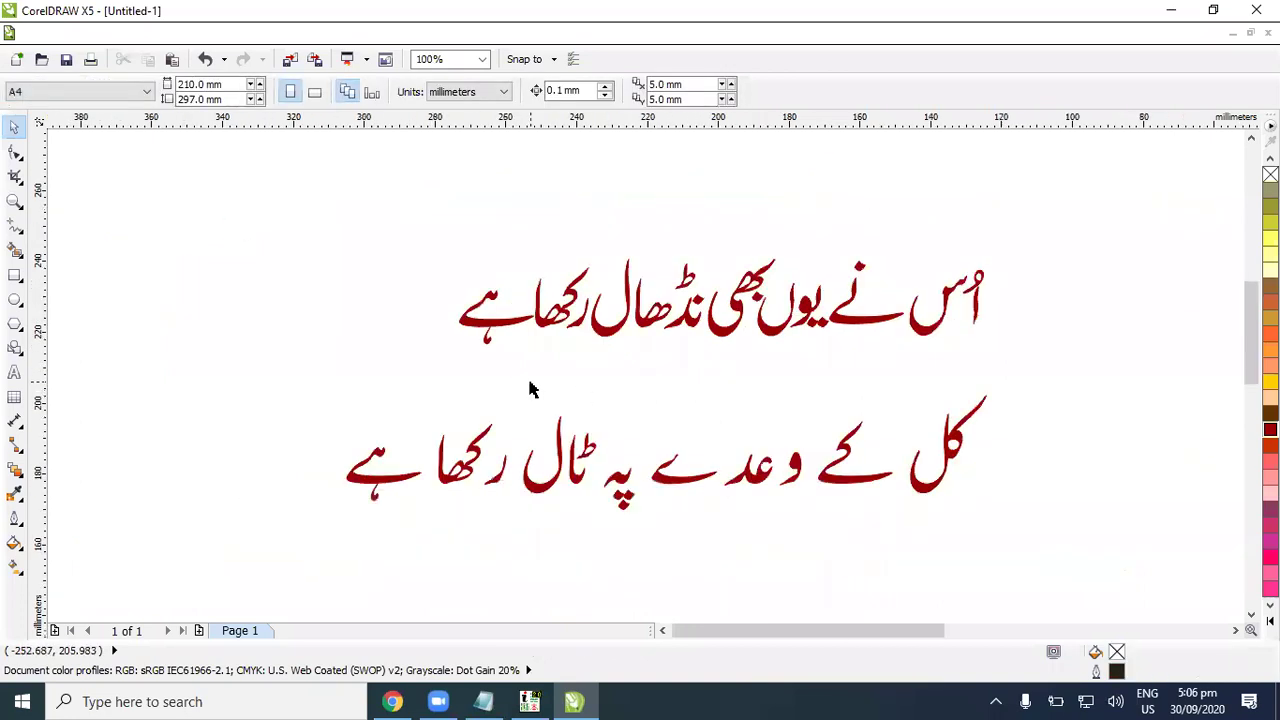
pyautogui.moveTo(437, 229); pyautogui.dragTo(1052, 381)
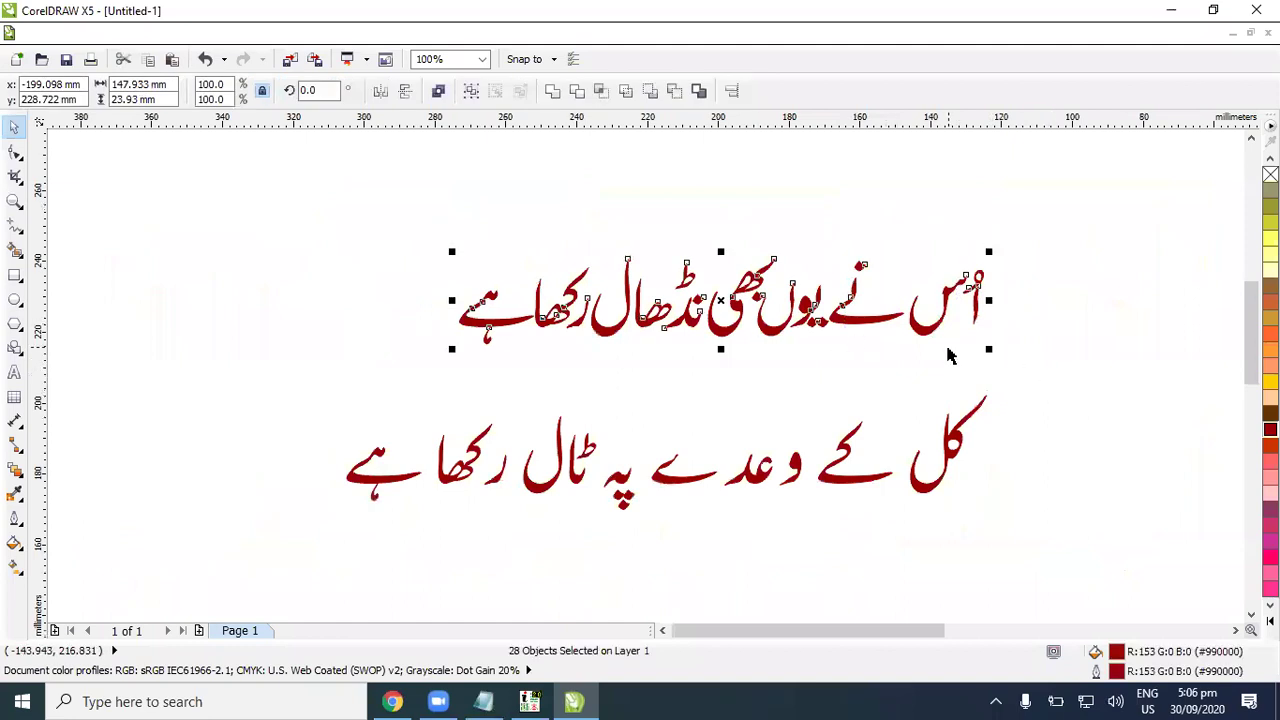
pyautogui.click(903, 366)
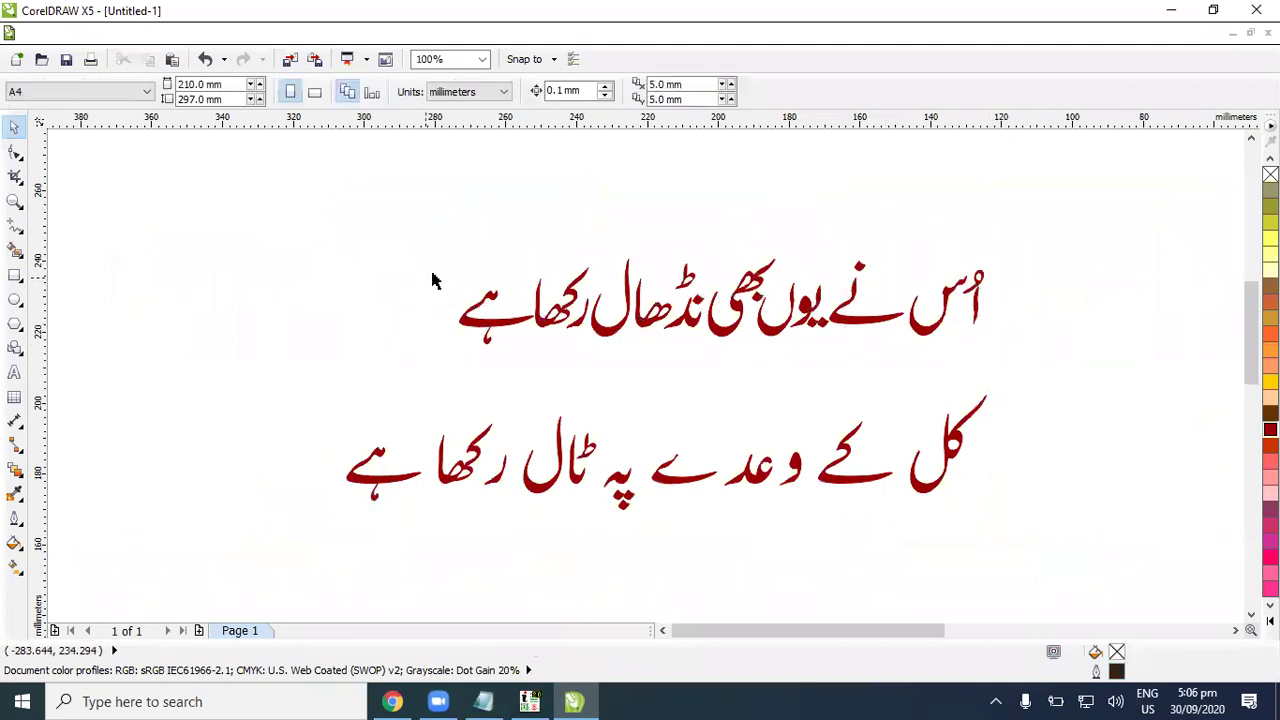
pyautogui.moveTo(468, 265); pyautogui.dragTo(348, 440)
# Step: In InPage, move the verse box up-right and type 'داخلہ جاریے' in a new box below it
pyautogui.click(484, 701)
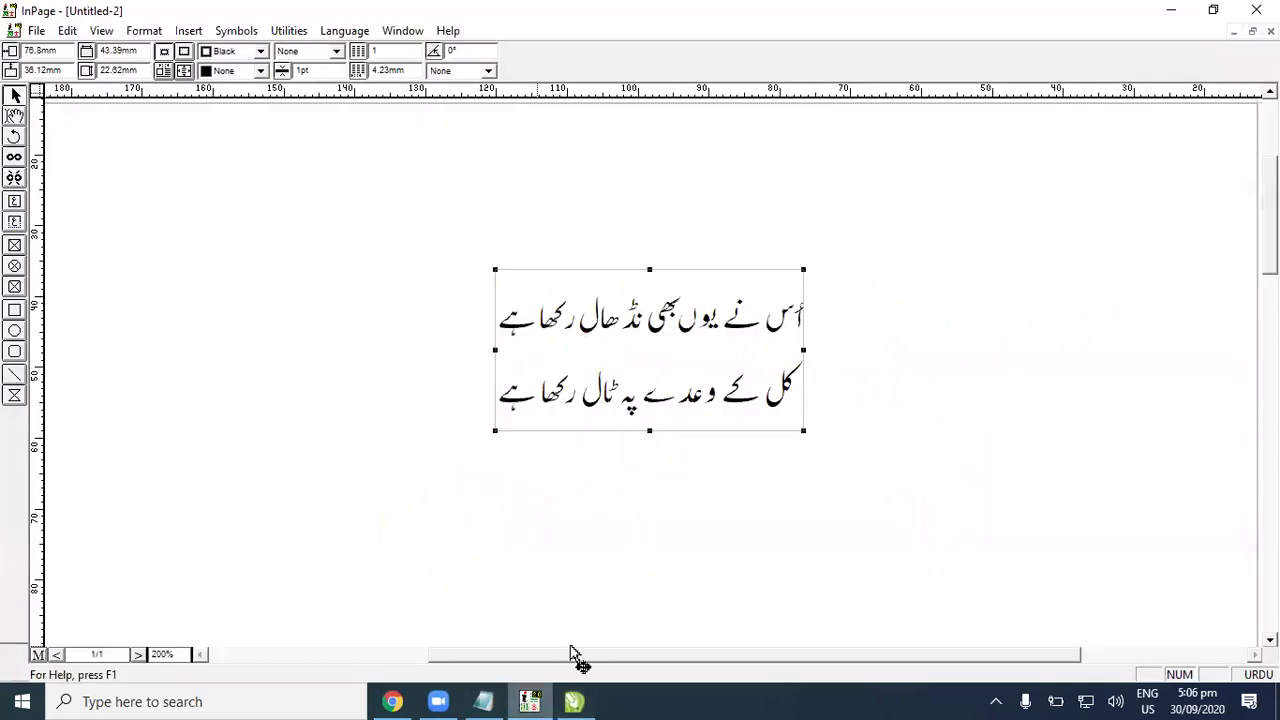
pyautogui.moveTo(560, 400); pyautogui.dragTo(723, 300)
pyautogui.click(14, 222)
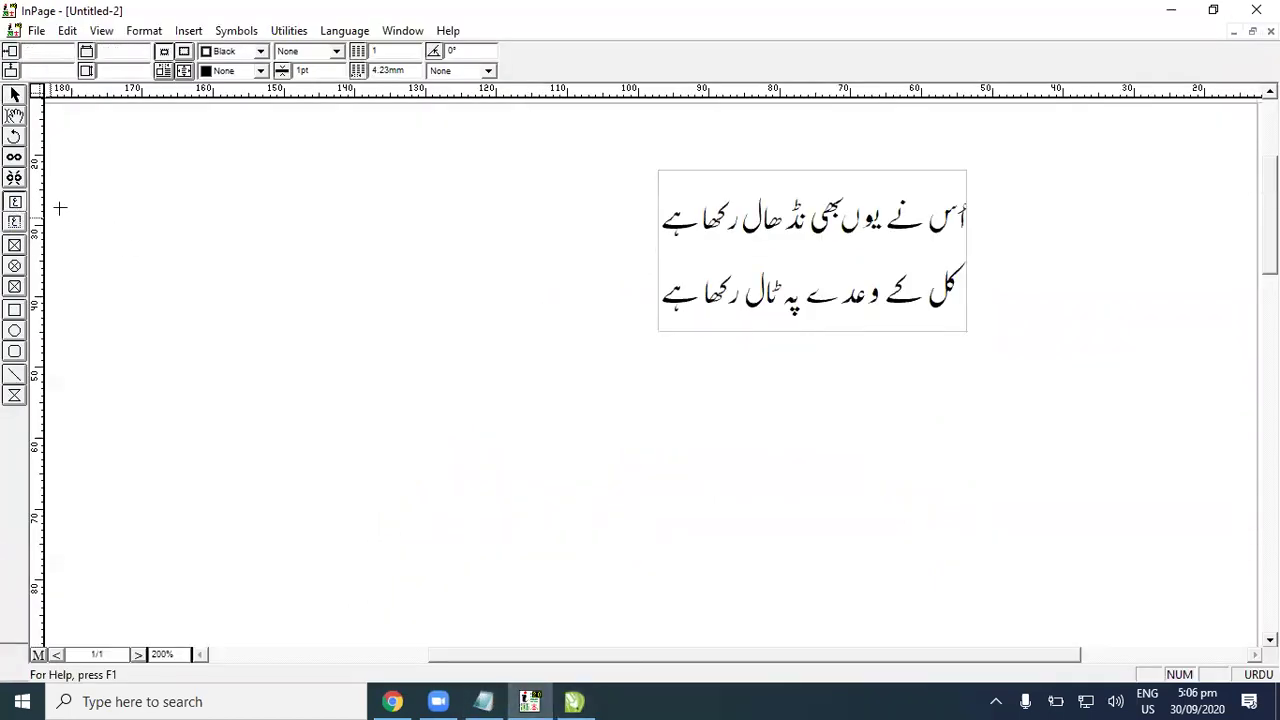
pyautogui.moveTo(430, 413); pyautogui.dragTo(736, 483)
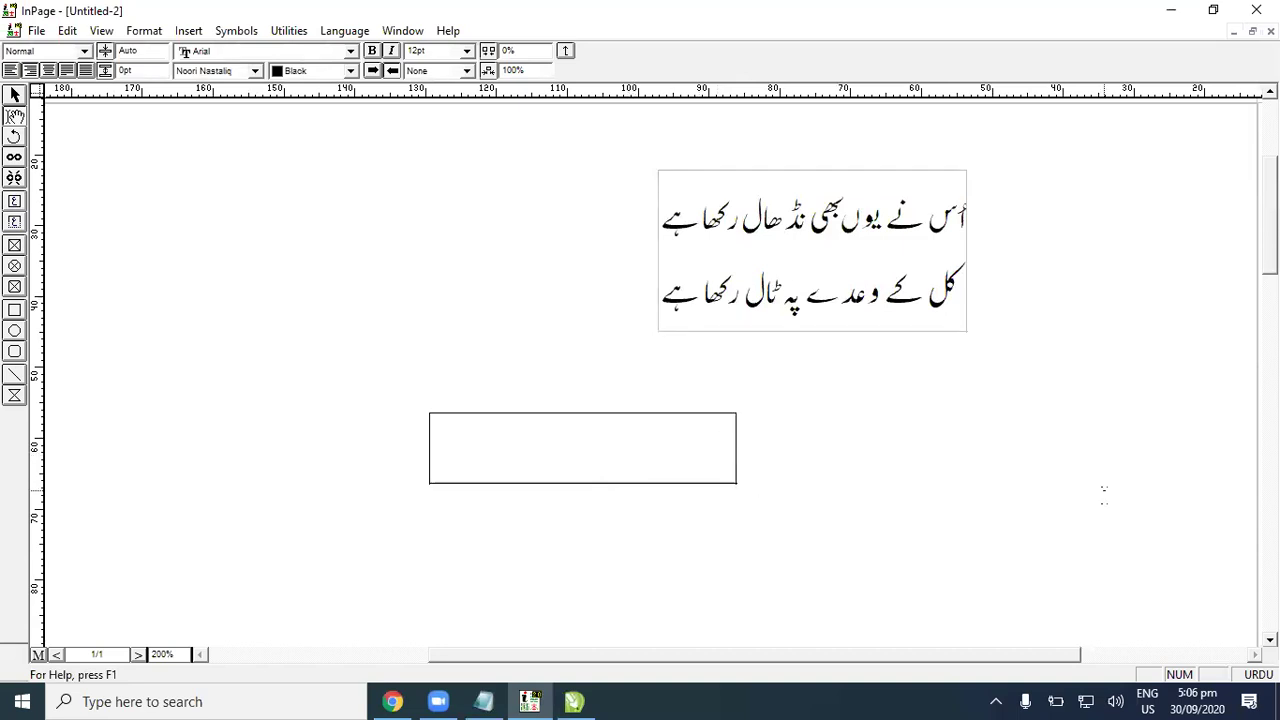
pyautogui.write('داخلہ جاری')
pyautogui.write('ے')
# Step: Select all the banner text and apply the Qamar Urdu font
pyautogui.hotkey('ctrl', 'a')
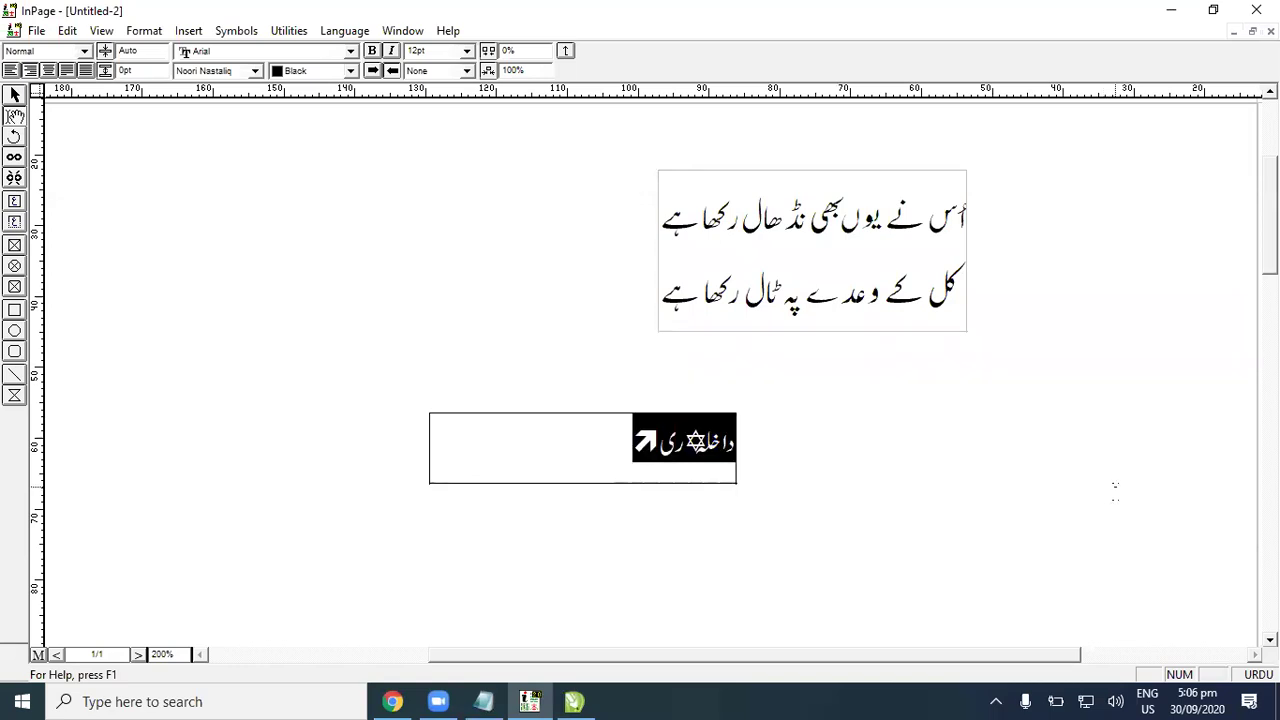
pyautogui.click(256, 72)
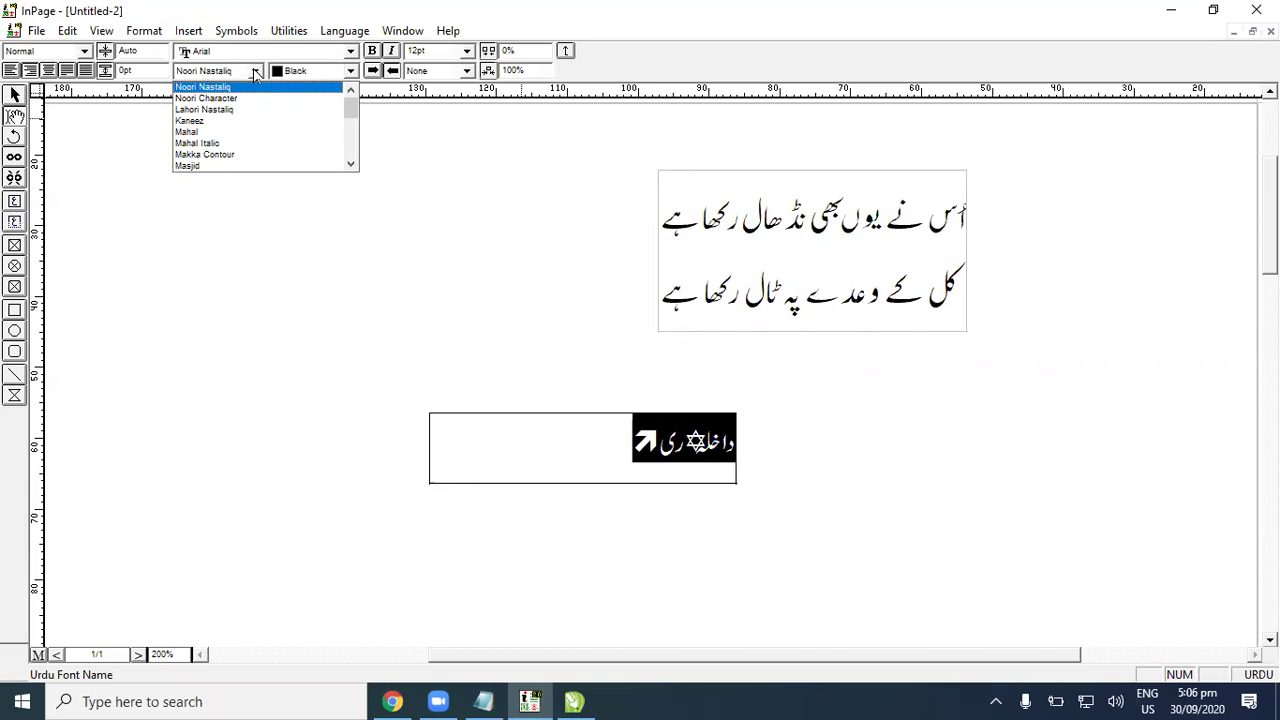
pyautogui.scroll(-6, 254, 122)
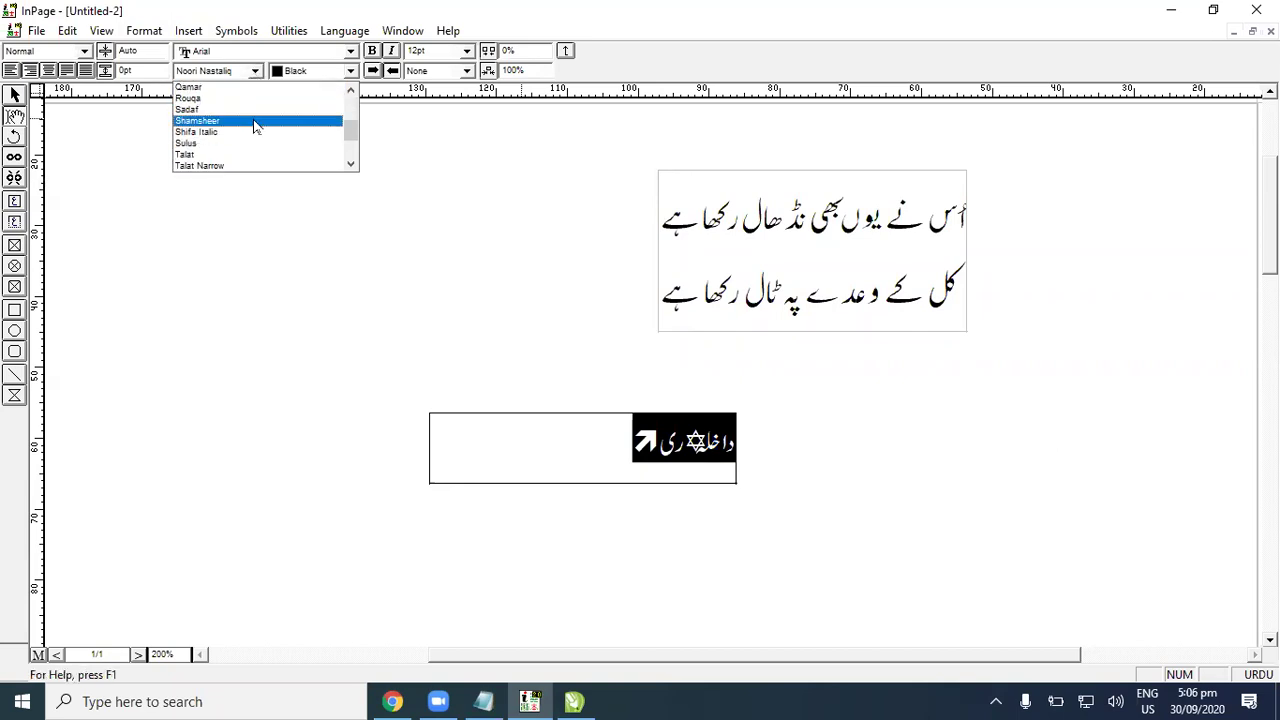
pyautogui.scroll(6, 300, 154)
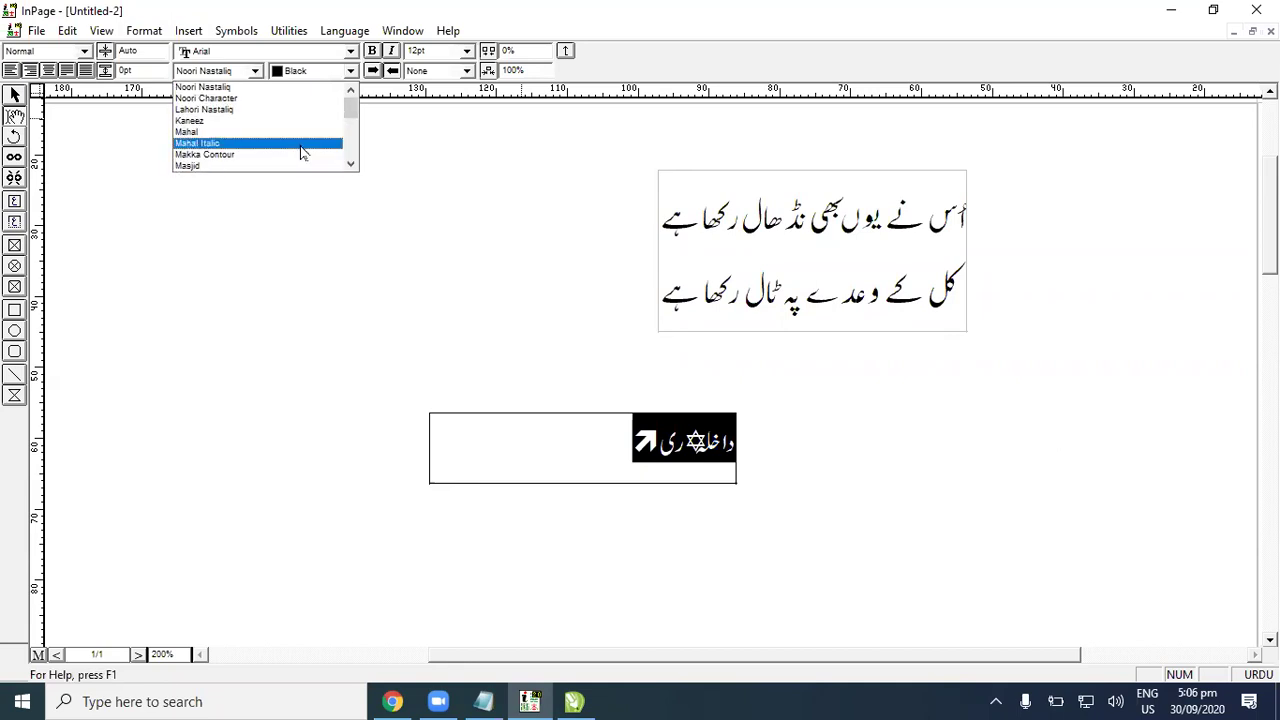
pyautogui.scroll(-8, 302, 152)
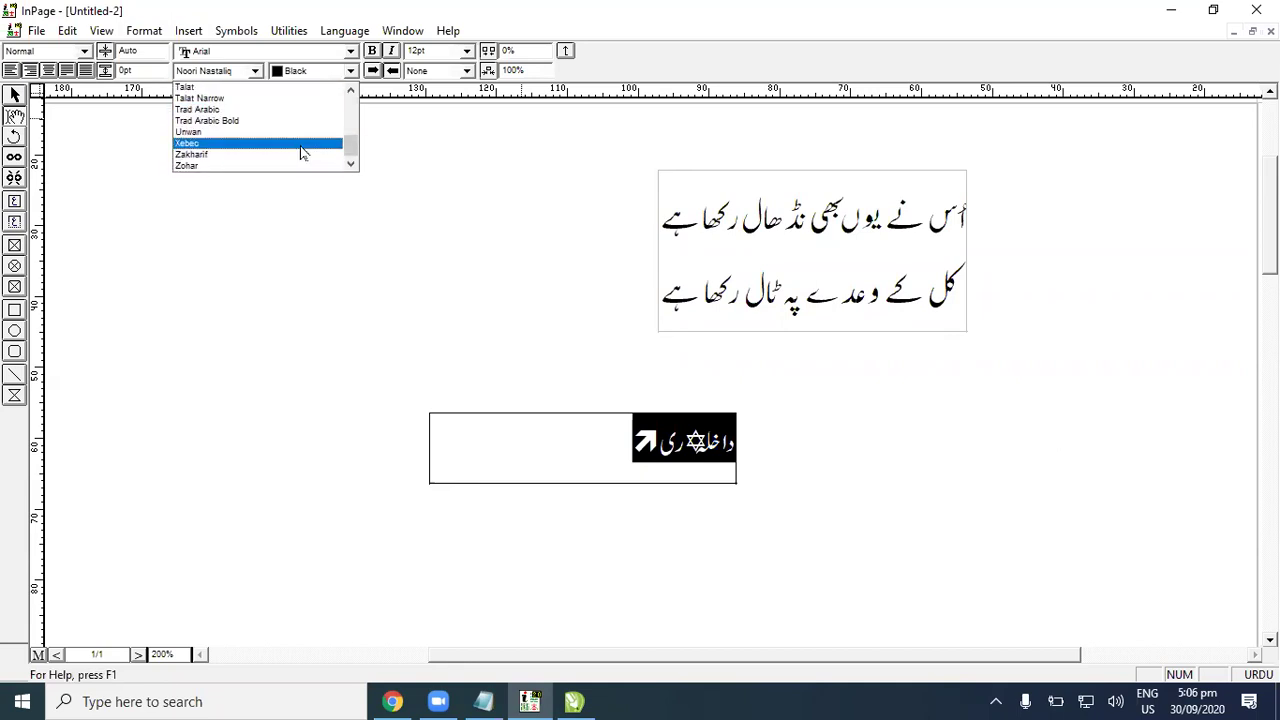
pyautogui.moveTo(352, 149); pyautogui.dragTo(358, 89)
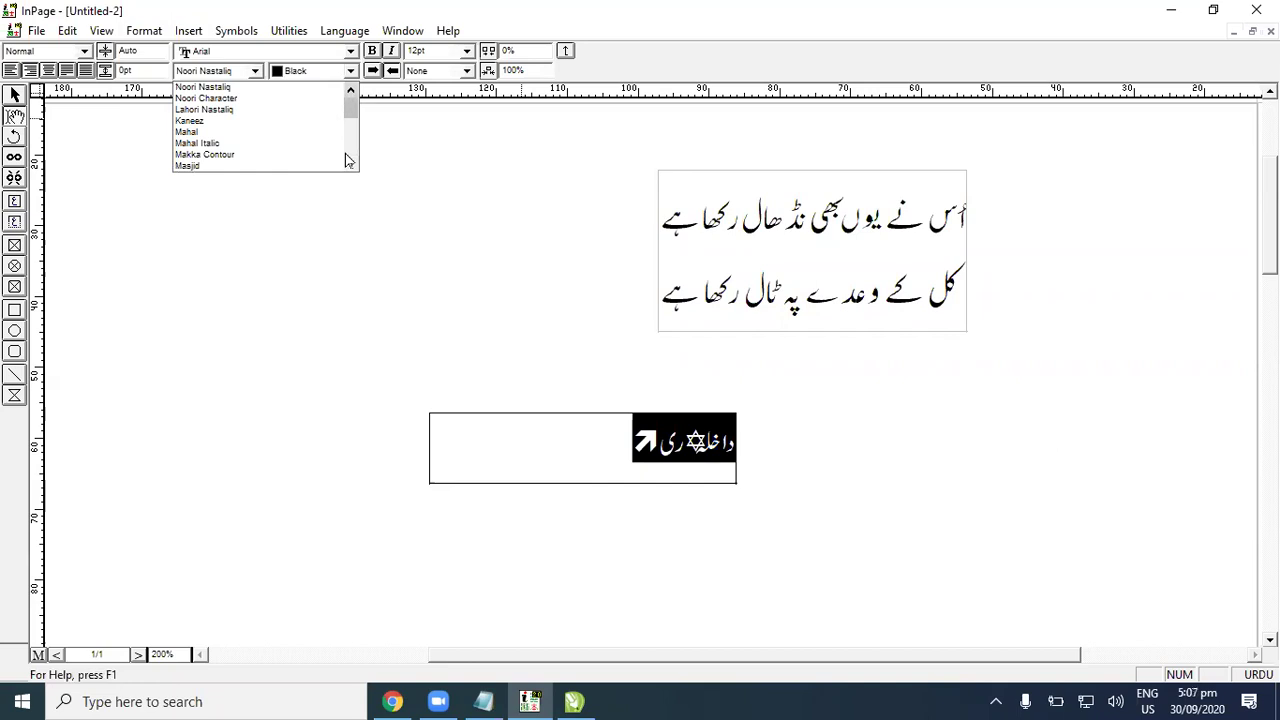
pyautogui.click(351, 164)
pyautogui.moveTo(351, 165); pyautogui.dragTo(352, 97)
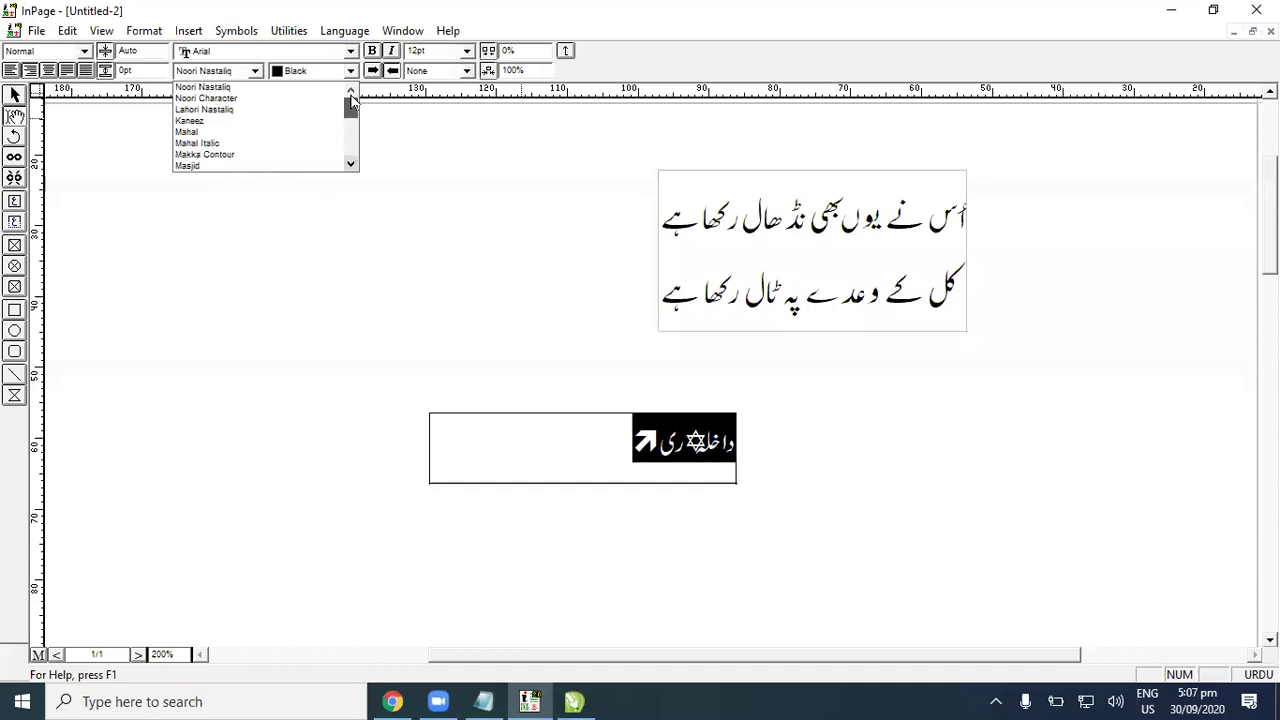
pyautogui.scroll(-3, 258, 150)
pyautogui.click(260, 155)
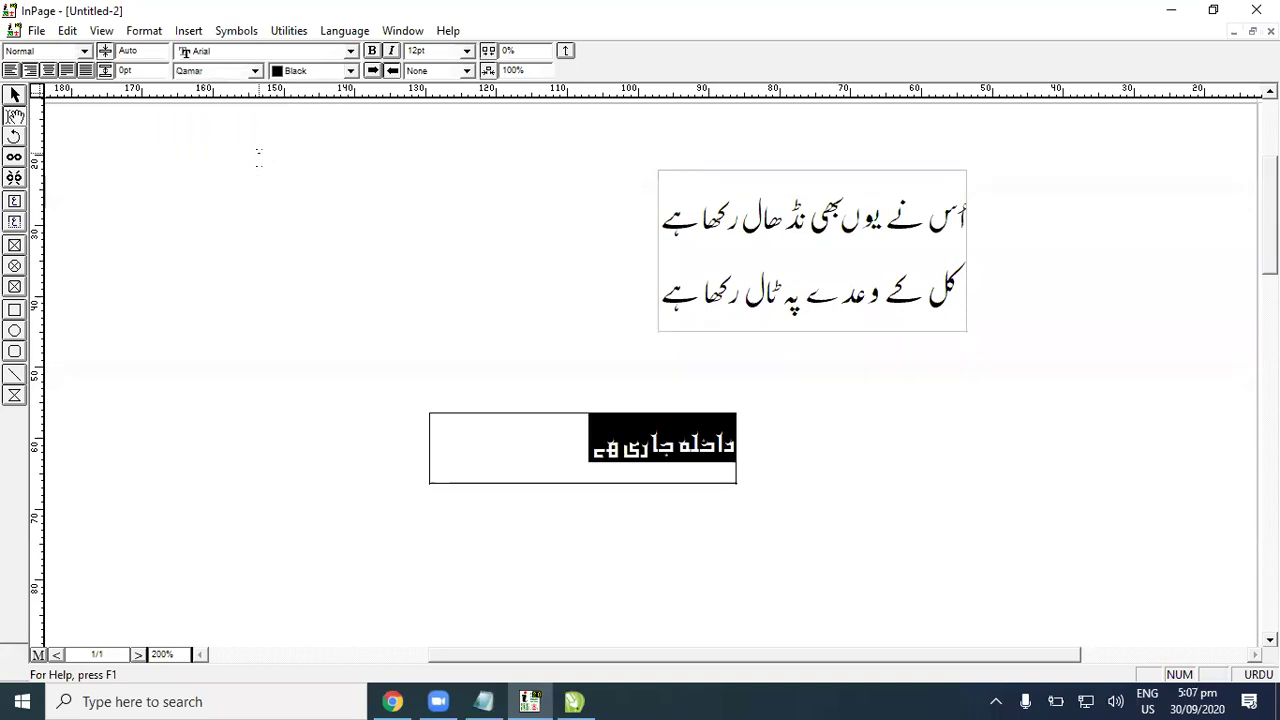
pyautogui.click(244, 71)
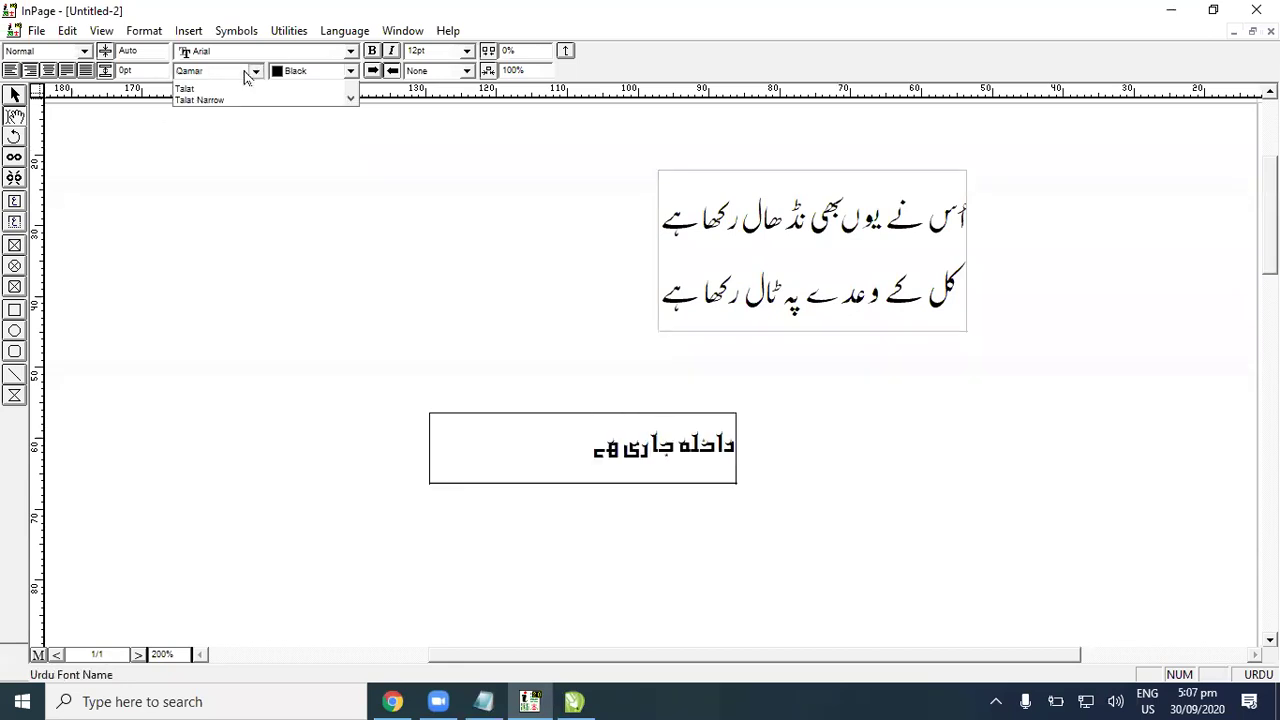
pyautogui.click(543, 429)
# Step: Try the Sadaf font on the banner text, then switch it to Trad Arabic
pyautogui.moveTo(543, 429); pyautogui.dragTo(668, 333)
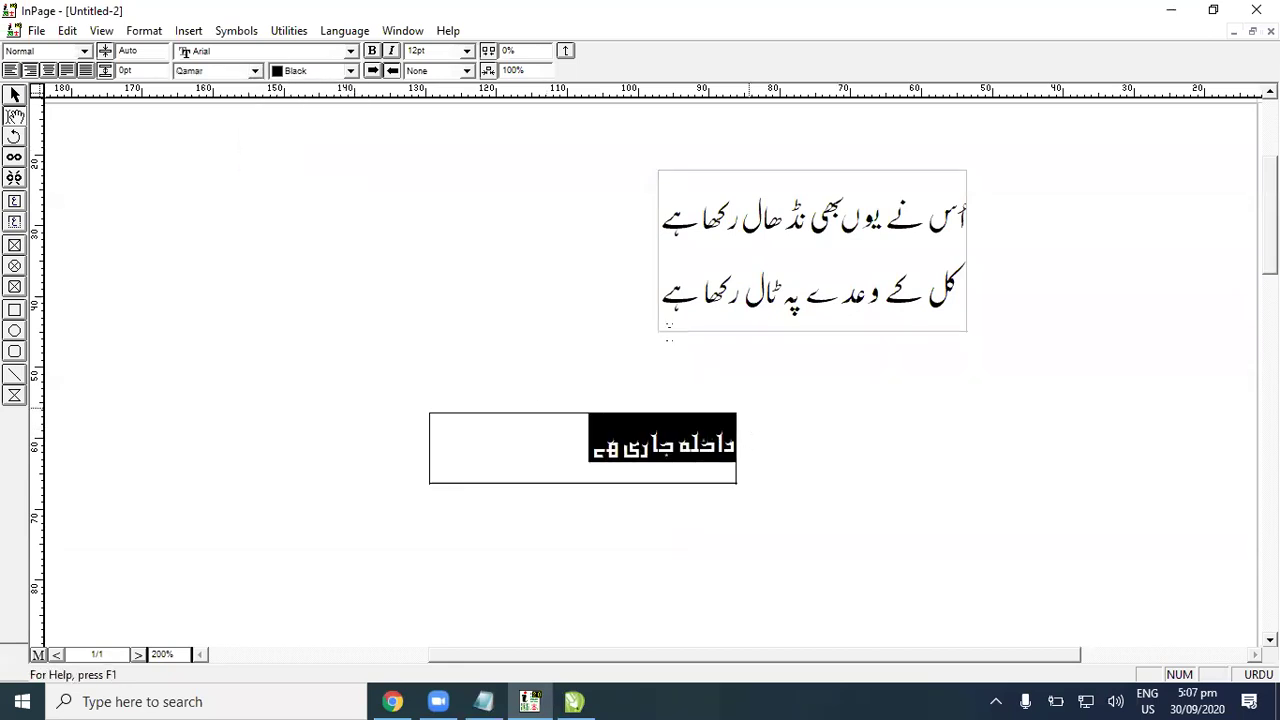
pyautogui.click(222, 70)
pyautogui.click(288, 113)
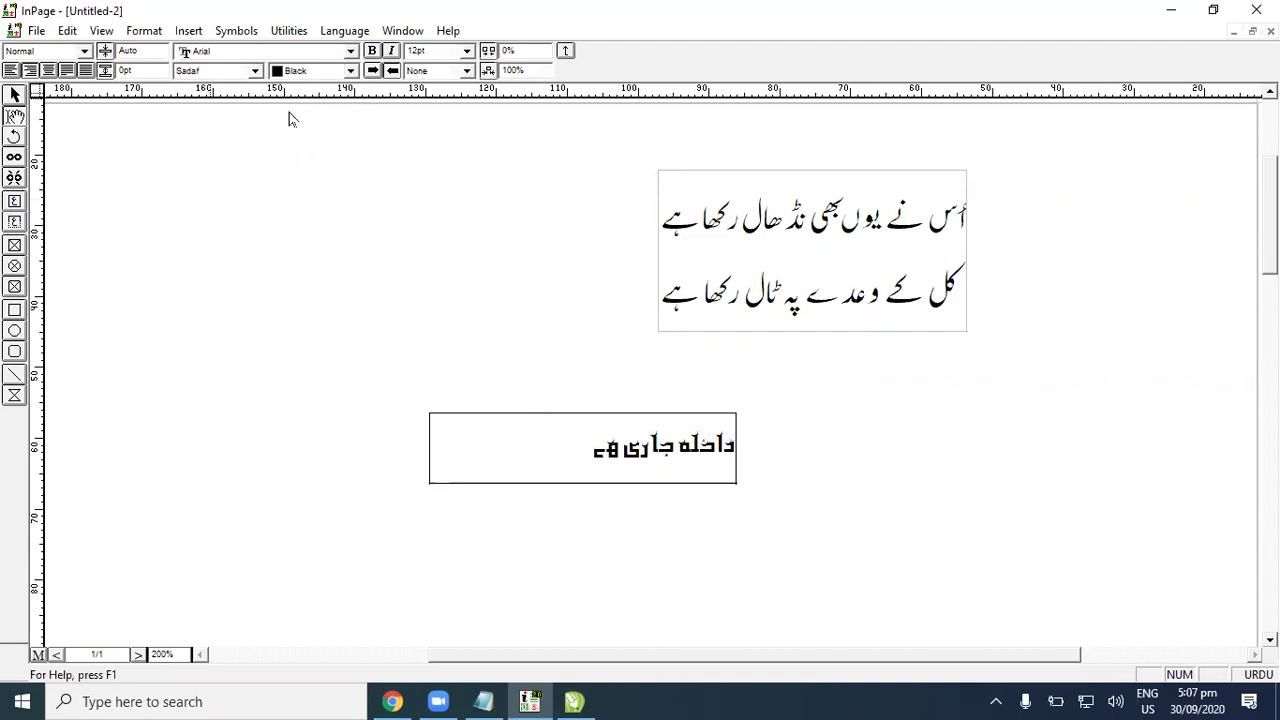
pyautogui.click(250, 71)
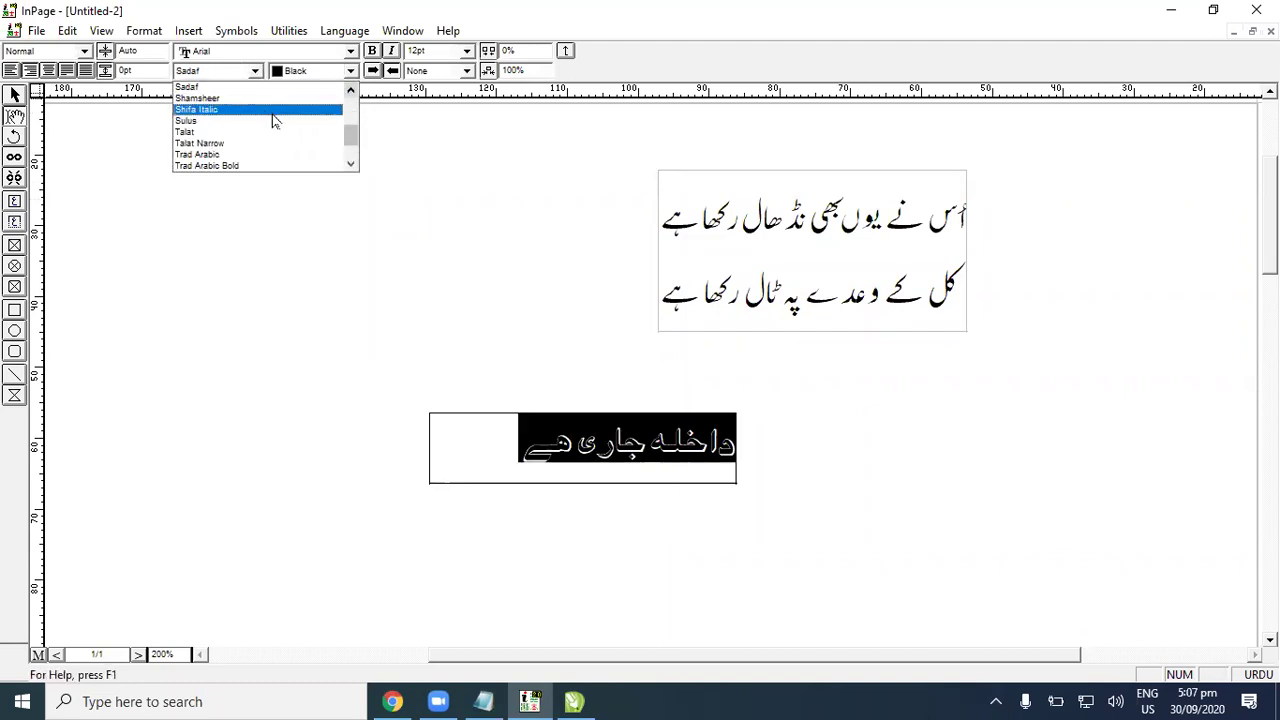
pyautogui.moveTo(349, 138); pyautogui.dragTo(349, 117)
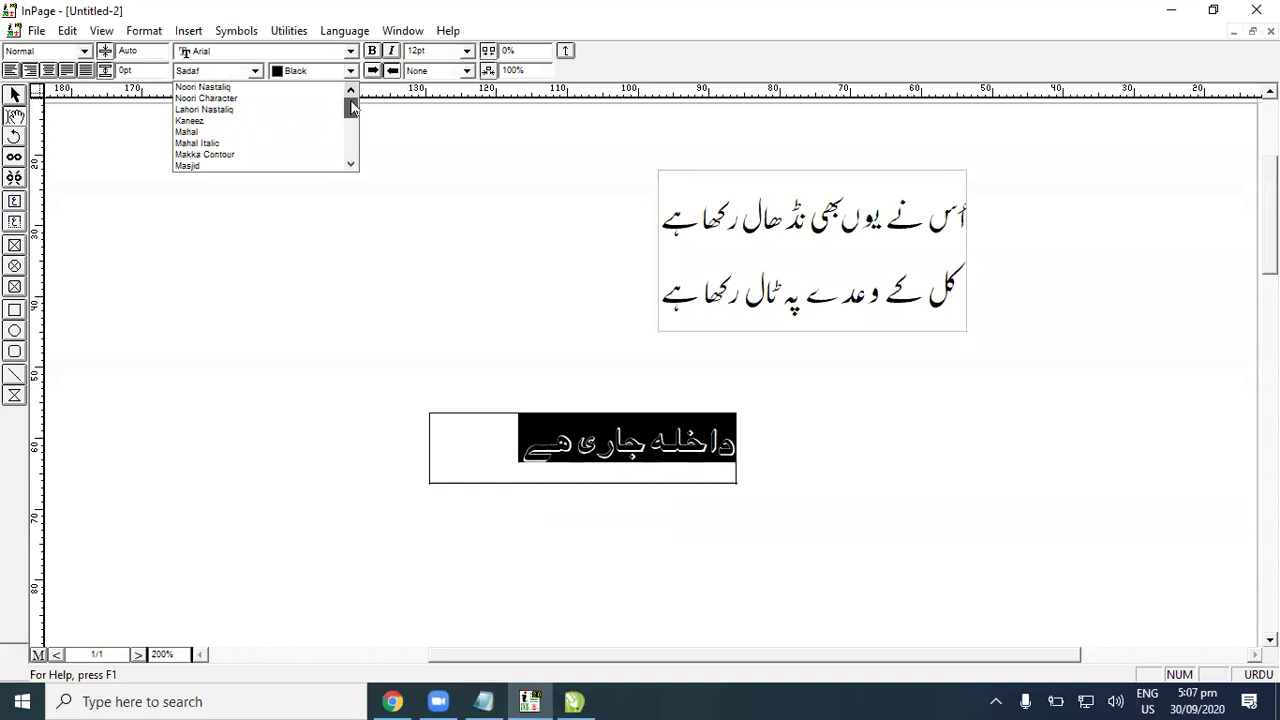
pyautogui.click(351, 164)
pyautogui.click(351, 164)
pyautogui.click(351, 164)
pyautogui.click(351, 164)
pyautogui.click(351, 164)
pyautogui.click(351, 164)
pyautogui.click(351, 164)
pyautogui.click(351, 164)
pyautogui.click(351, 164)
pyautogui.click(351, 164)
pyautogui.click(351, 164)
pyautogui.click(351, 164)
pyautogui.click(351, 164)
pyautogui.click(351, 164)
pyautogui.click(351, 164)
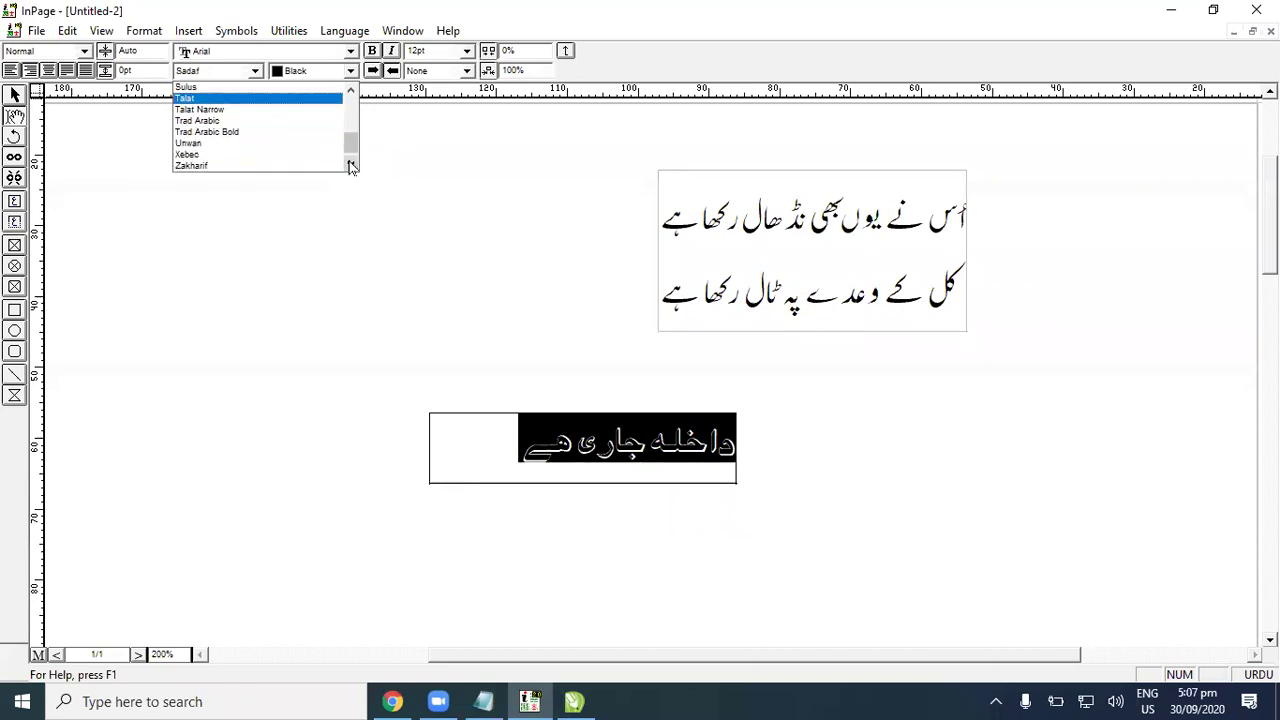
pyautogui.click(256, 121)
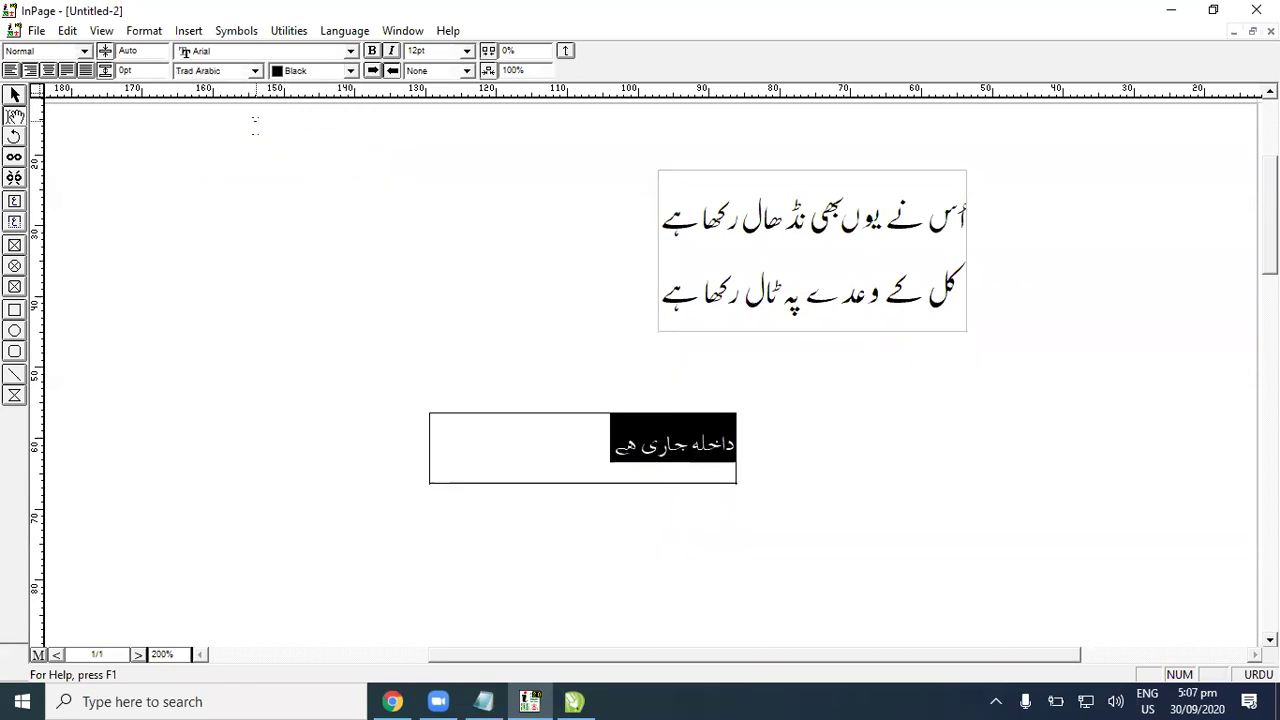
# Step: Finish editing and enlarge the banner text box down and to the right
pyautogui.click(540, 462)
pyautogui.click(15, 97)
pyautogui.click(680, 449)
pyautogui.moveTo(759, 490); pyautogui.dragTo(957, 557)
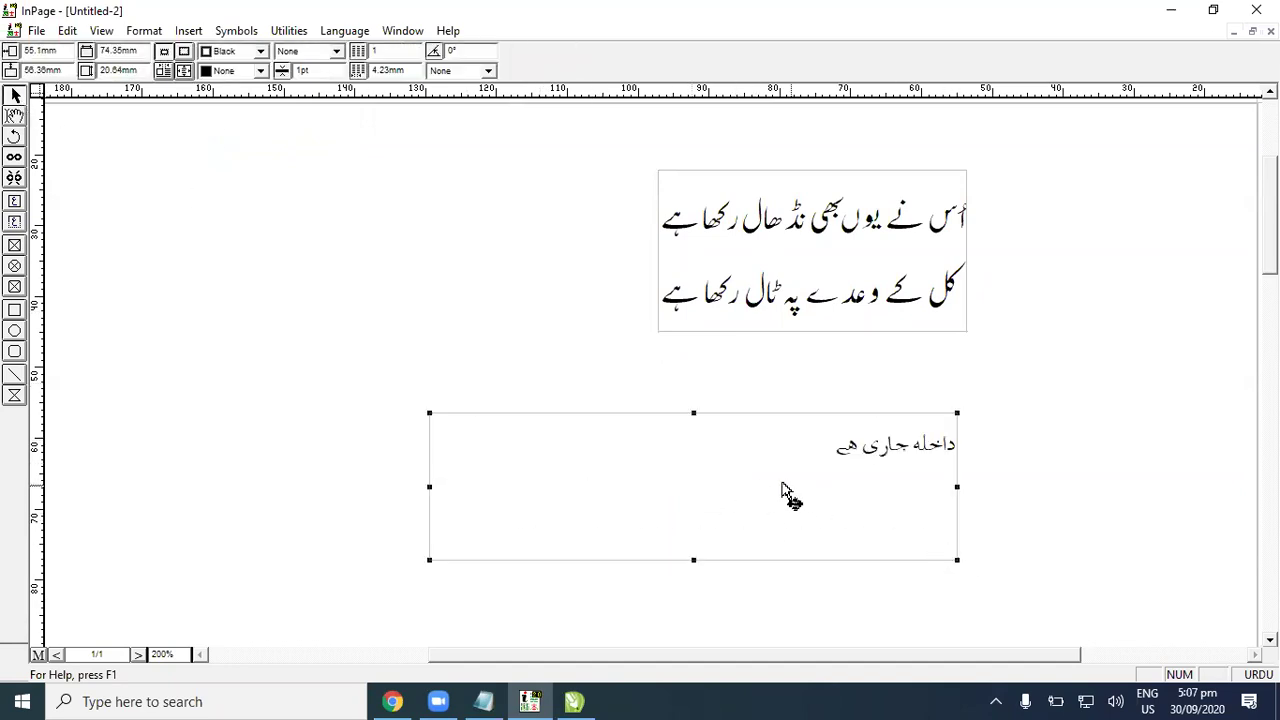
# Step: Select the Urdu heading line and set it to Sadaf after trying Rouqa
pyautogui.click(14, 116)
pyautogui.moveTo(714, 430); pyautogui.dragTo(1040, 447)
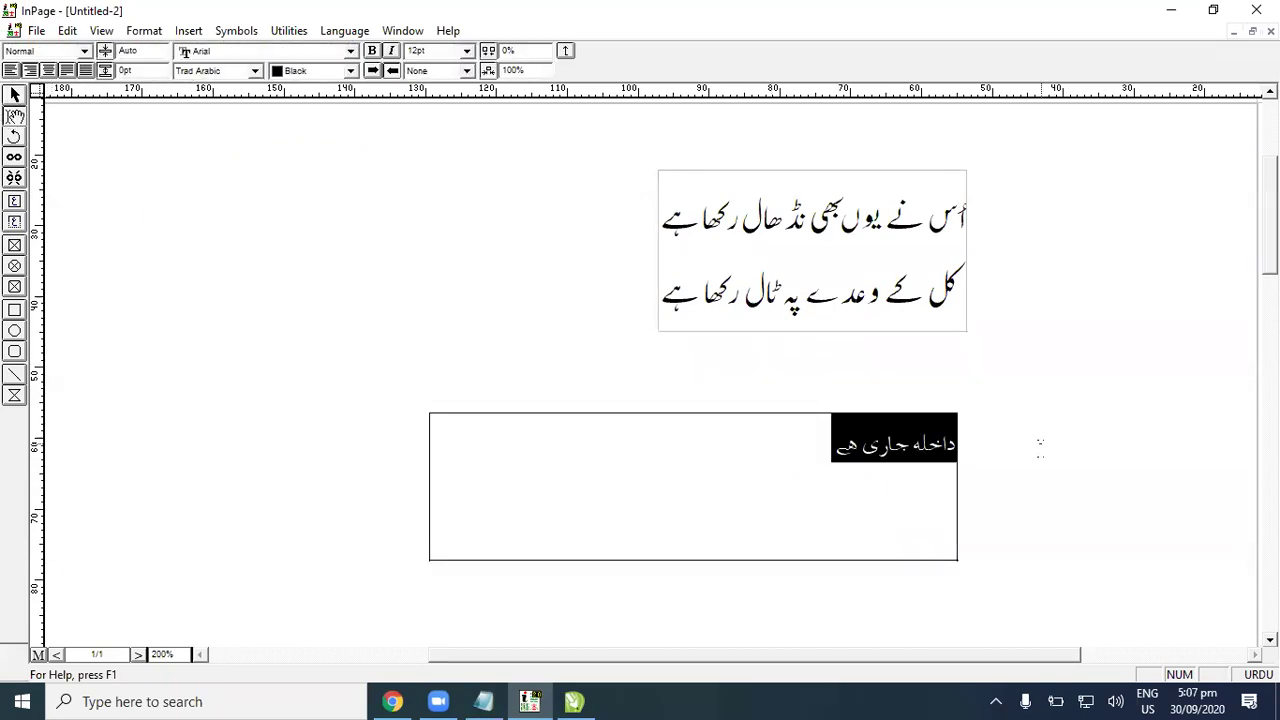
pyautogui.click(244, 71)
pyautogui.click(351, 144)
pyautogui.scroll(1, 352, 124)
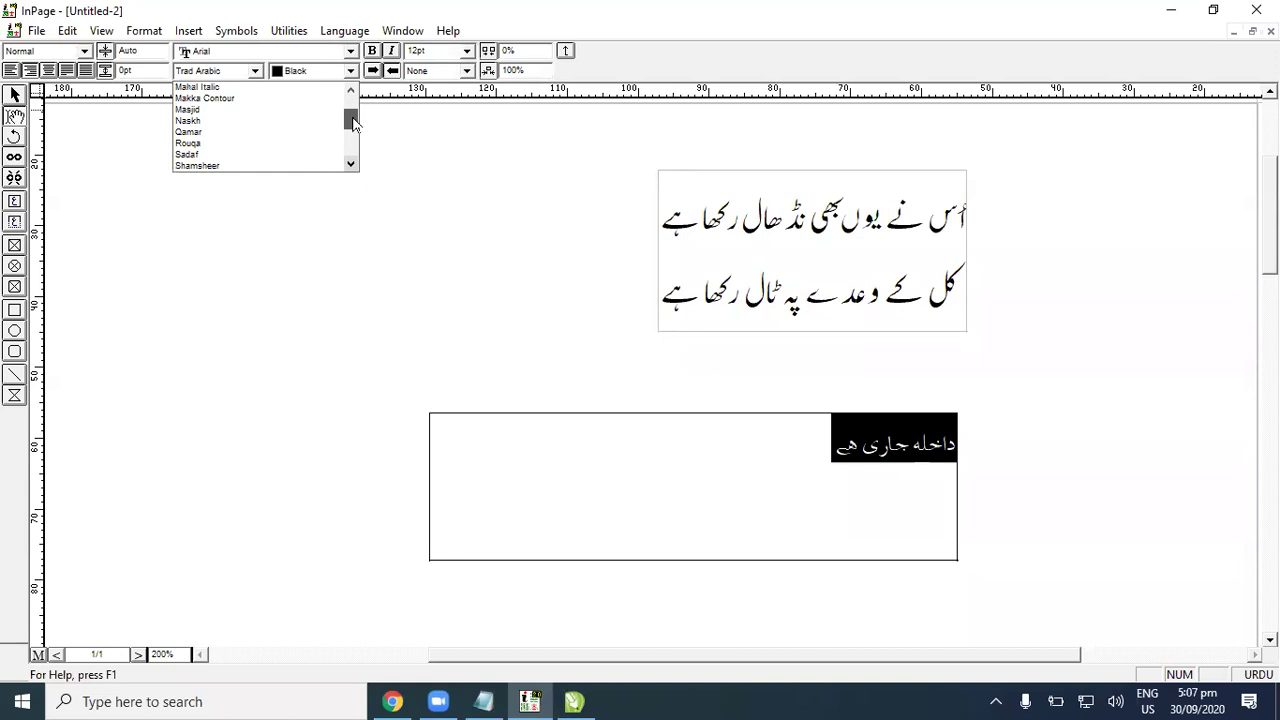
pyautogui.click(257, 143)
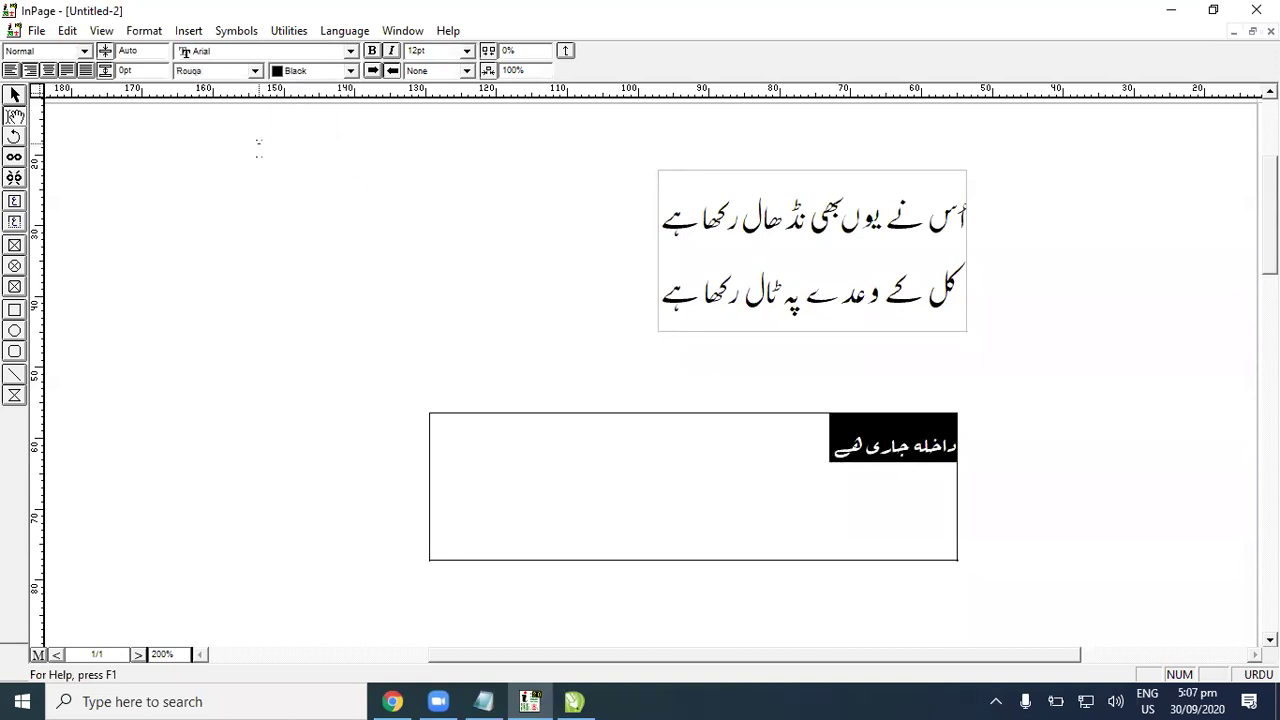
pyautogui.click(256, 72)
pyautogui.click(240, 98)
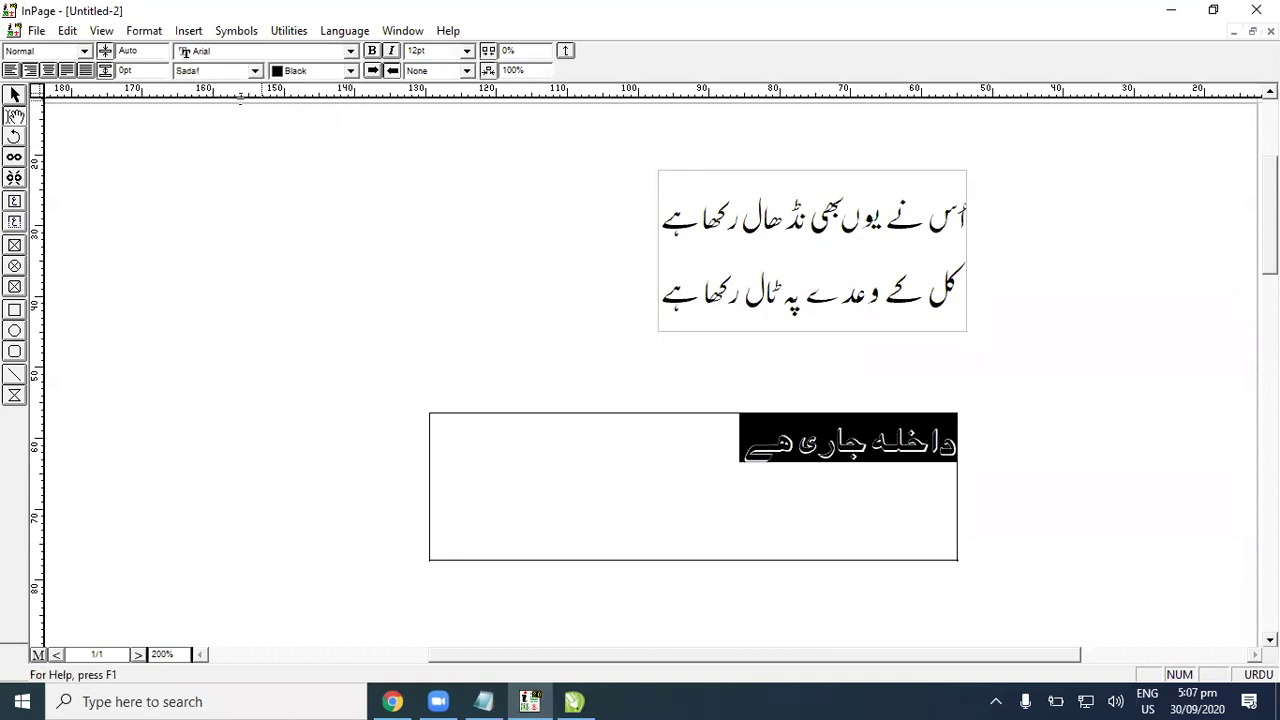
# Step: Copy the heading box and switch back to CorelDRAW
pyautogui.click(15, 97)
pyautogui.click(723, 471)
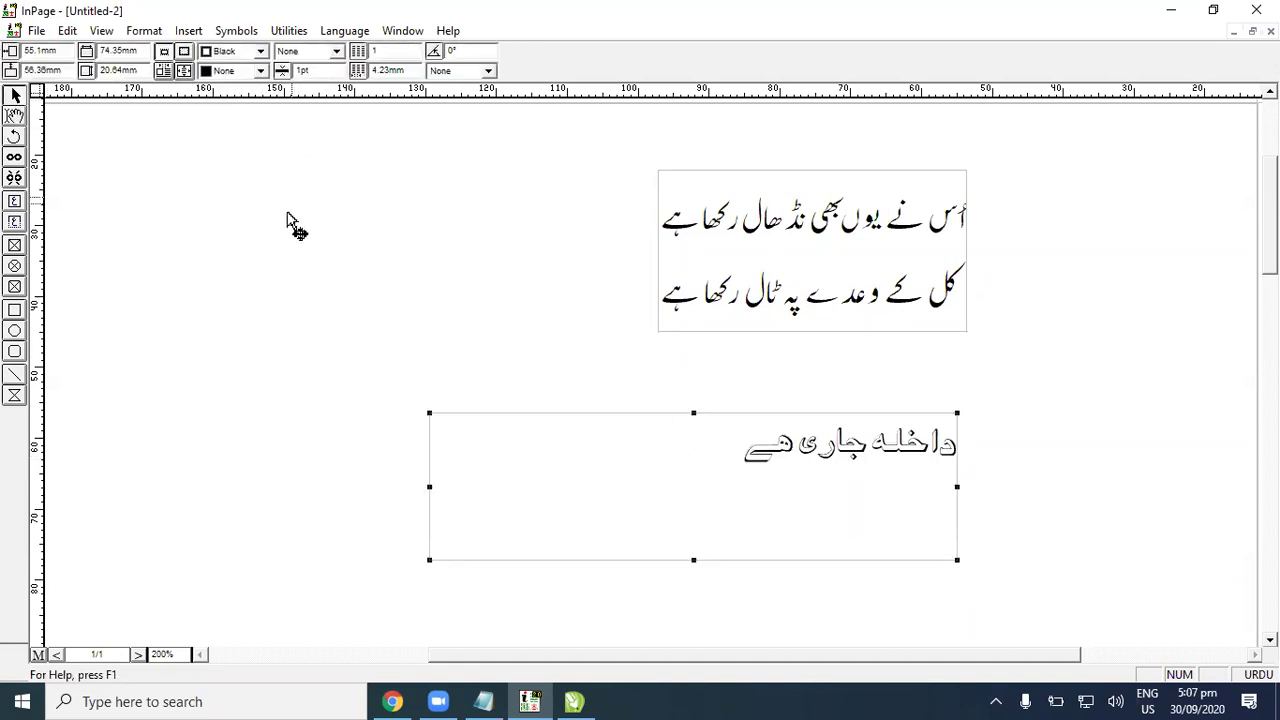
pyautogui.rightClick(717, 522)
pyautogui.click(759, 440)
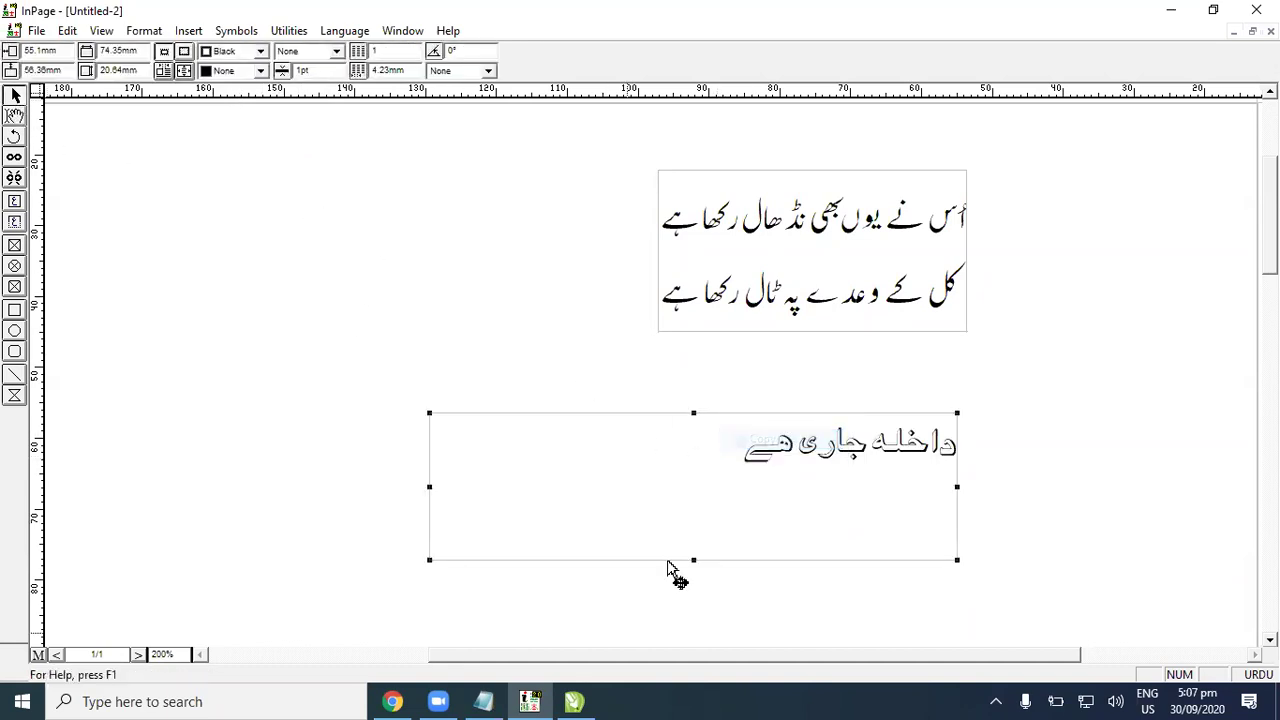
pyautogui.hotkey('alt', 'Tab')
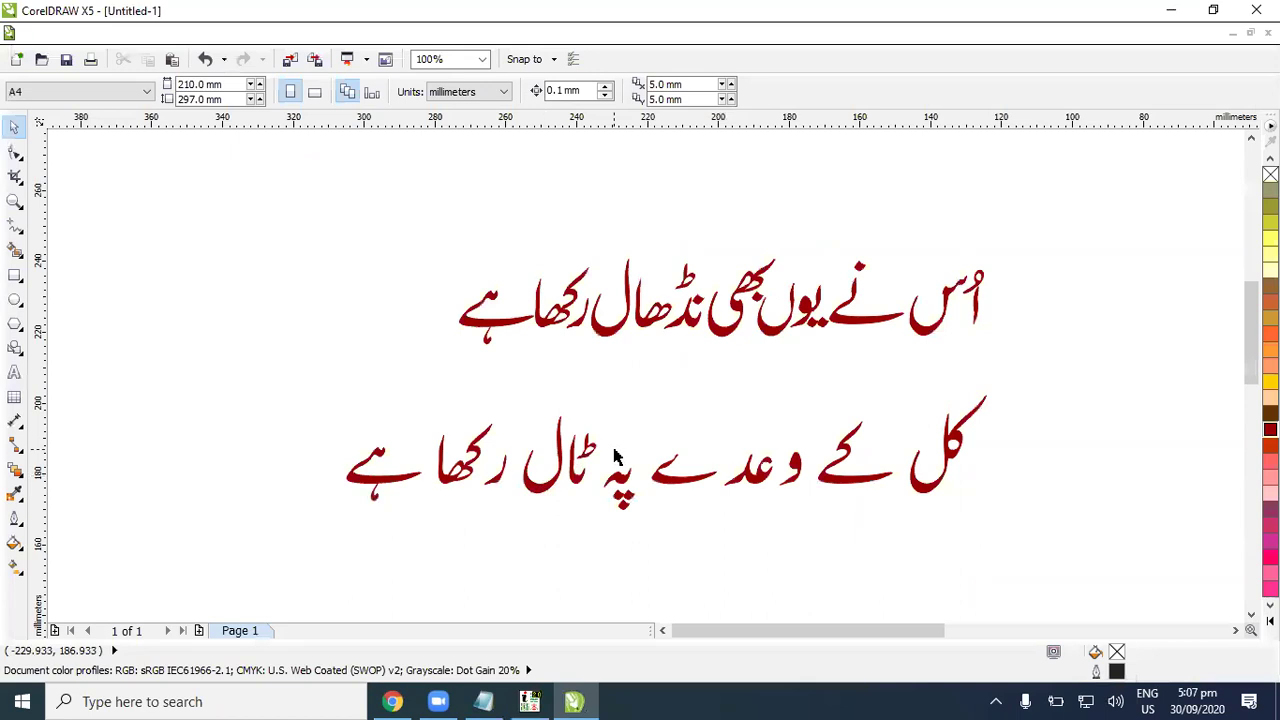
# Step: Paste the copied Urdu heading and move it above the page
pyautogui.hotkey('ctrl', 'v')
pyautogui.scroll(-5, 469, 343)
pyautogui.moveTo(855, 478); pyautogui.dragTo(873, 313)
pyautogui.scroll(4, 874, 331)
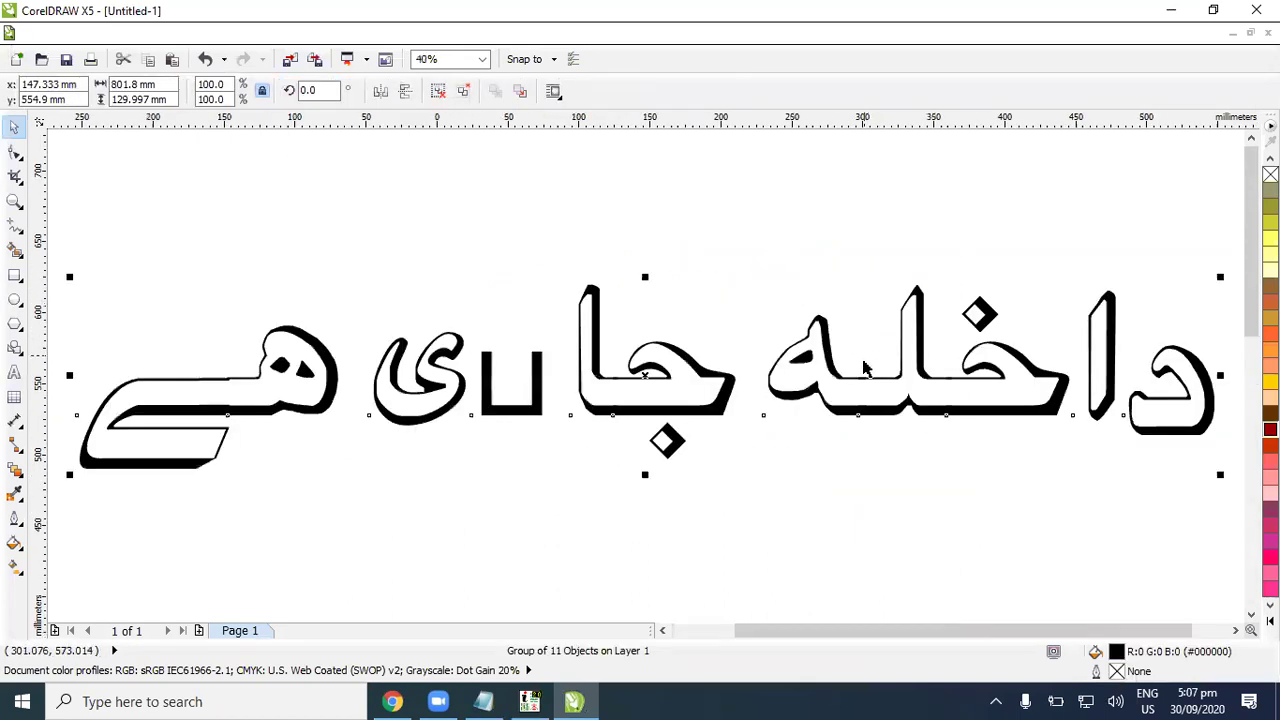
pyautogui.scroll(-3, 866, 368)
pyautogui.scroll(2, 866, 368)
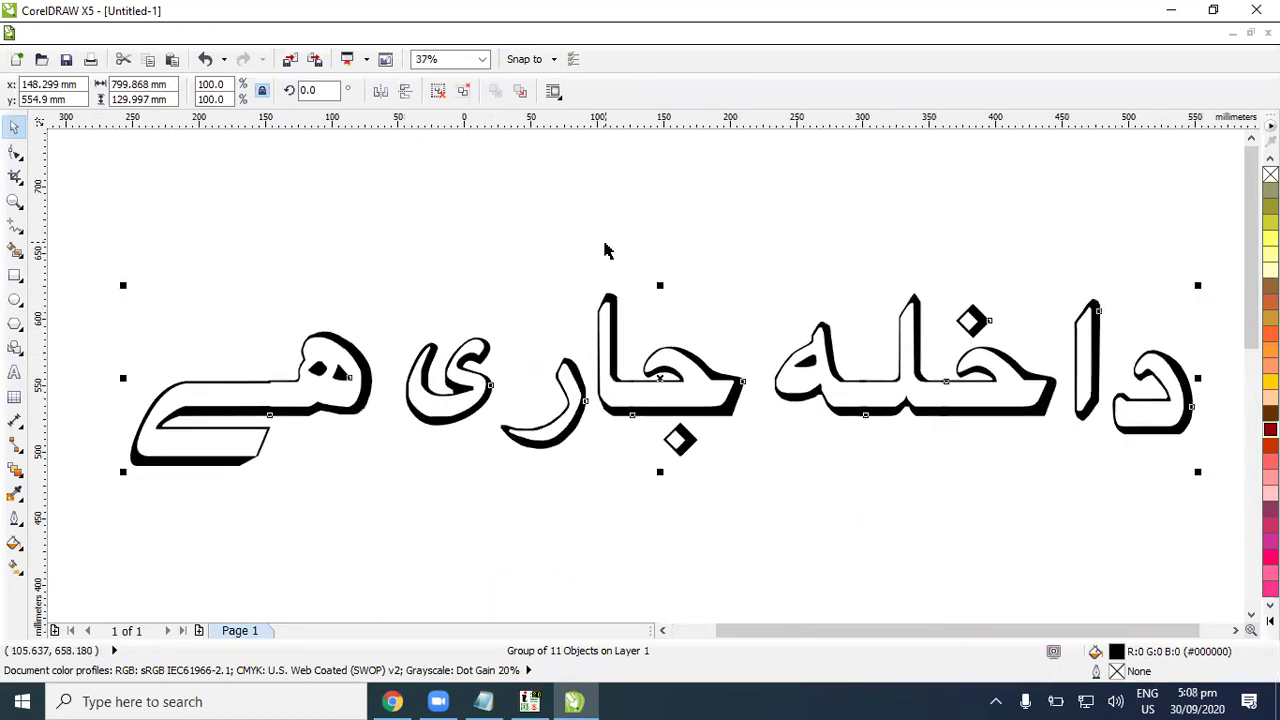
# Step: Ungroup the heading into letters and nudge the ی and ھ closer together
pyautogui.click(437, 91)
pyautogui.click(500, 281)
pyautogui.scroll(-2, 495, 288)
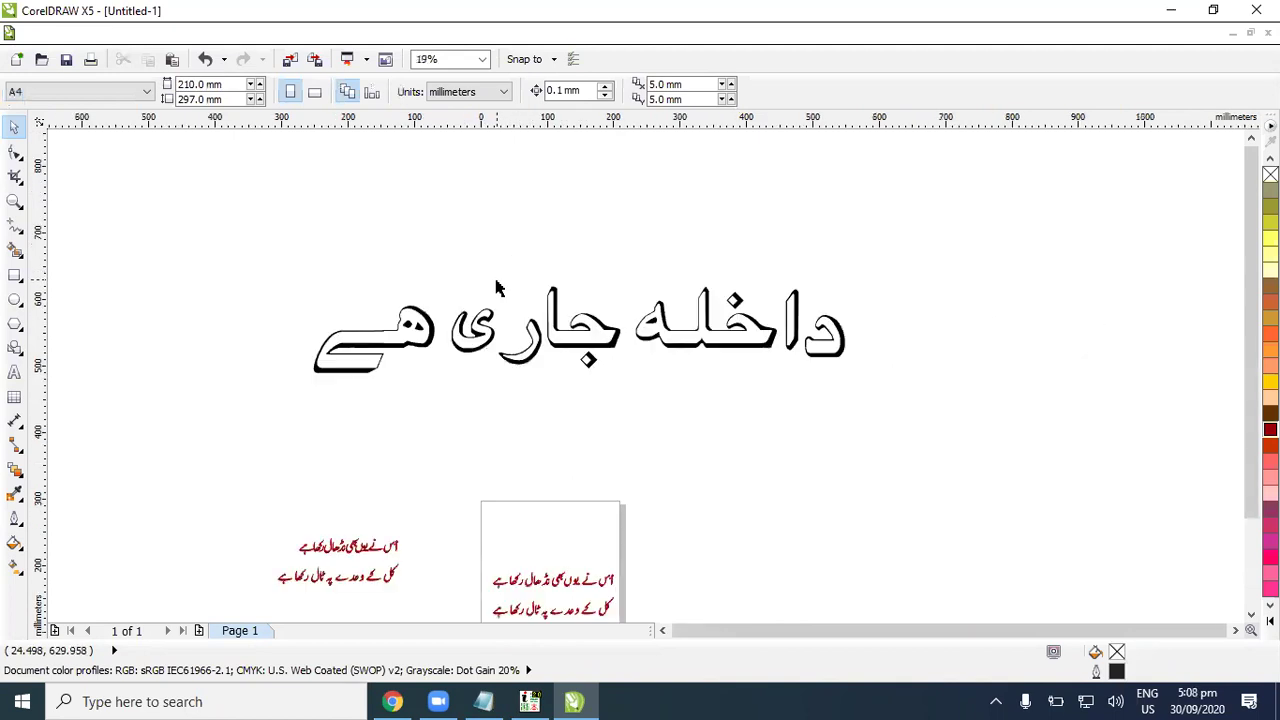
pyautogui.click(497, 358)
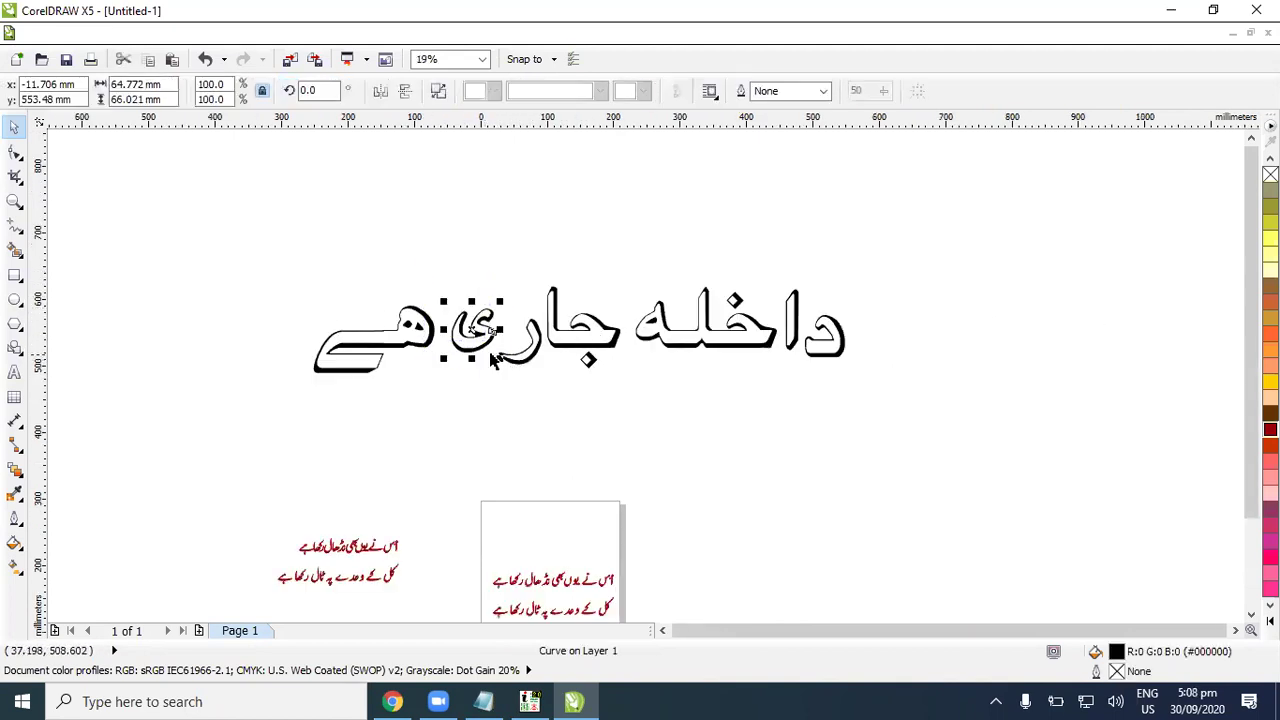
pyautogui.moveTo(497, 356); pyautogui.dragTo(500, 350)
pyautogui.click(434, 394)
pyautogui.click(412, 340)
pyautogui.moveTo(440, 337); pyautogui.dragTo(440, 342)
pyautogui.click(375, 355)
# Step: Stretch the final ے tail toward the ھ using the Shape tool
pyautogui.scroll(4, 372, 353)
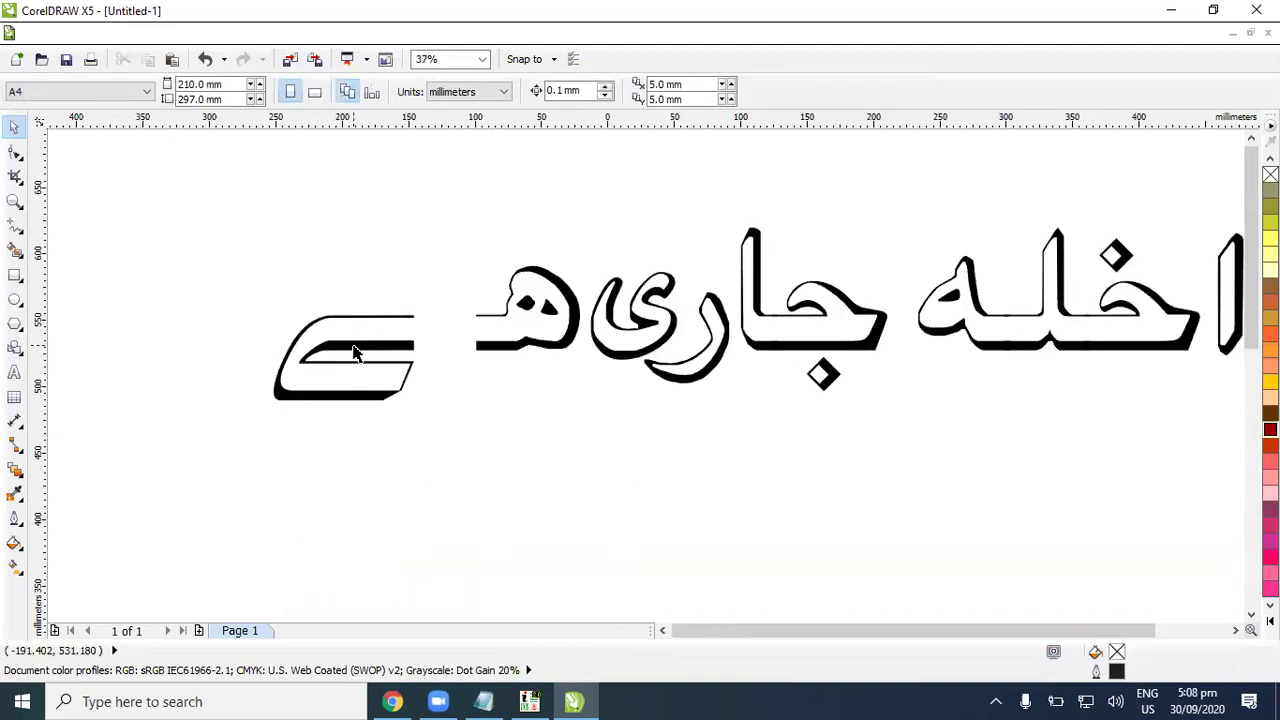
pyautogui.click(430, 355)
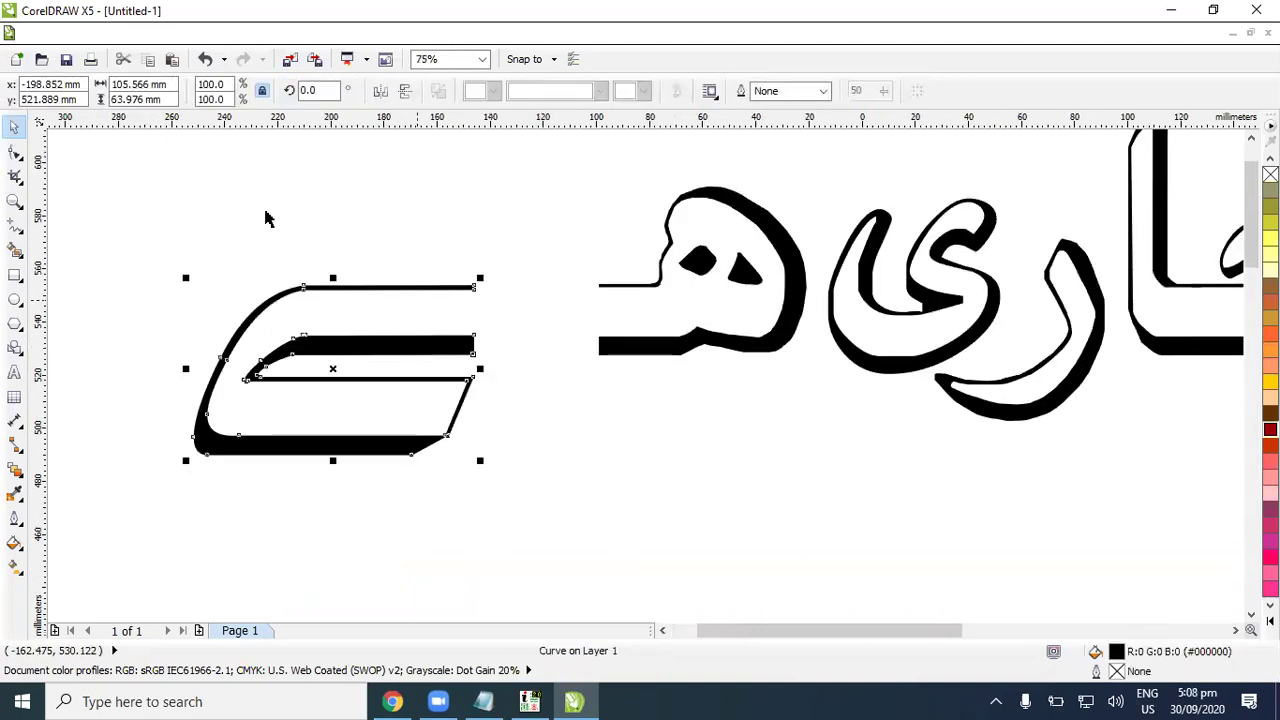
pyautogui.click(15, 150)
pyautogui.moveTo(446, 255); pyautogui.dragTo(604, 357)
pyautogui.click(14, 127)
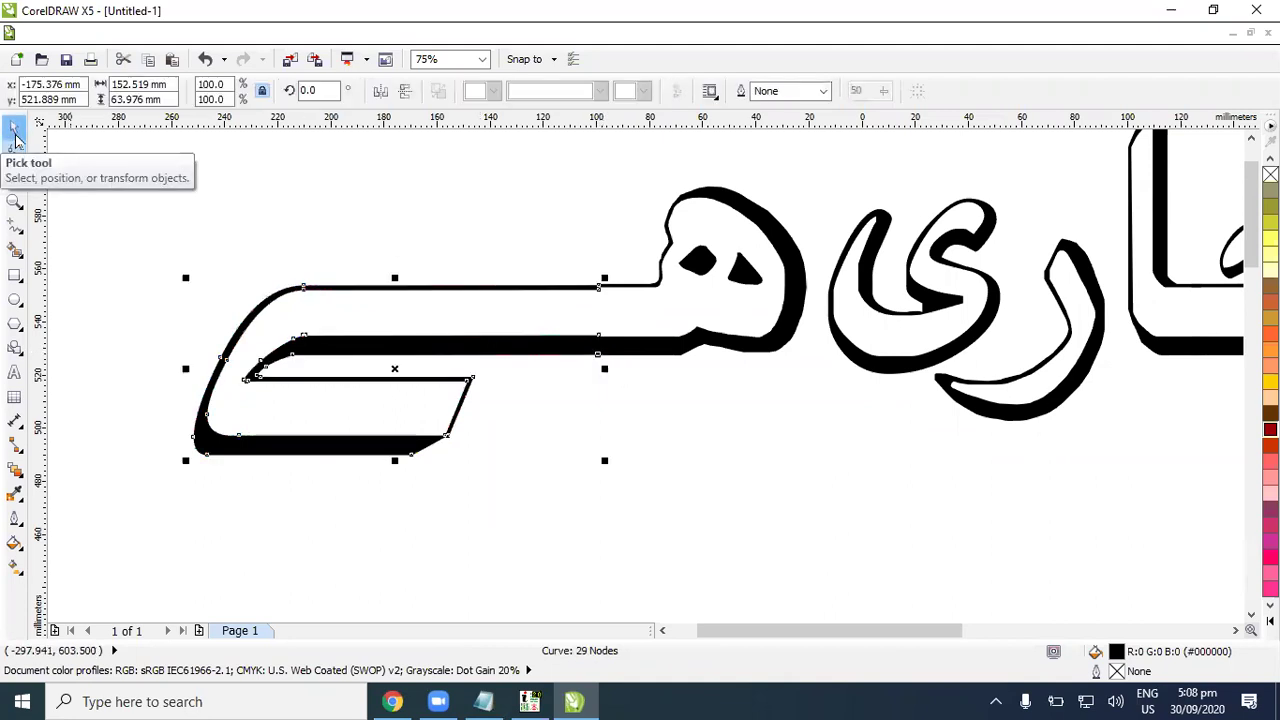
pyautogui.scroll(-2, 249, 181)
pyautogui.click(264, 176)
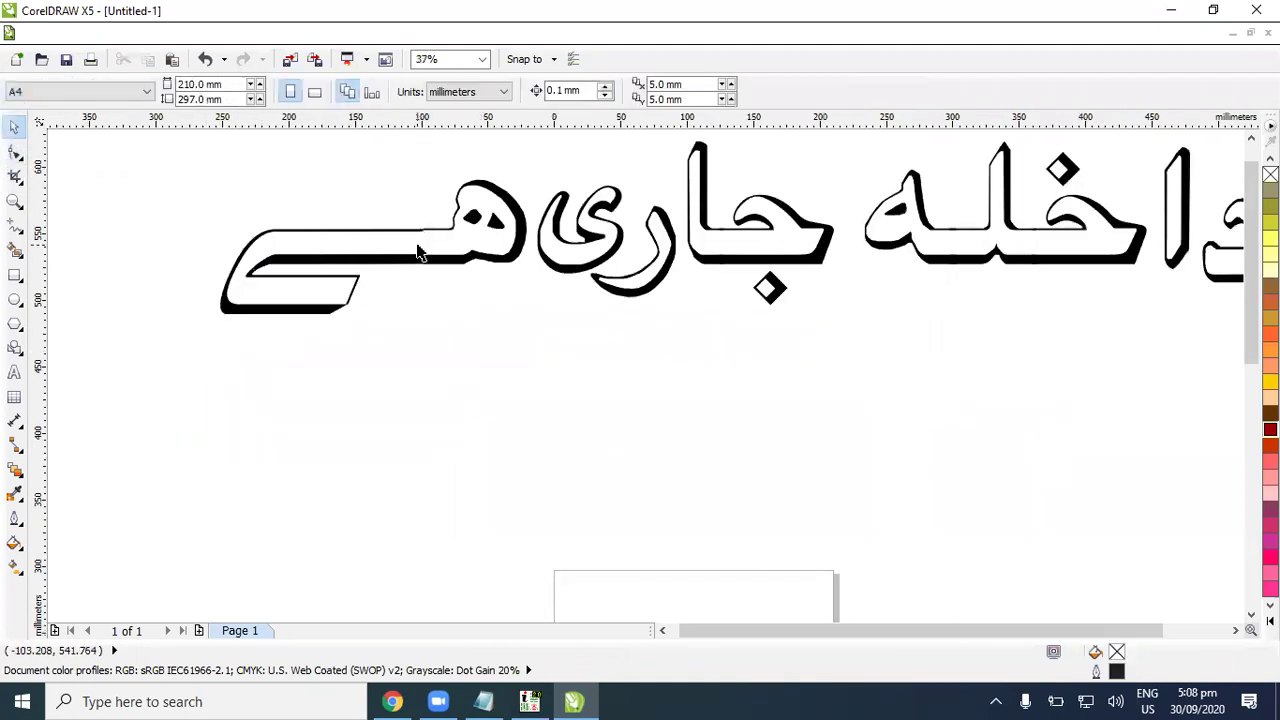
# Step: Undo the stretched ے tail and move the ے letter further left
pyautogui.moveTo(453, 256); pyautogui.dragTo(443, 286)
pyautogui.press('Escape')
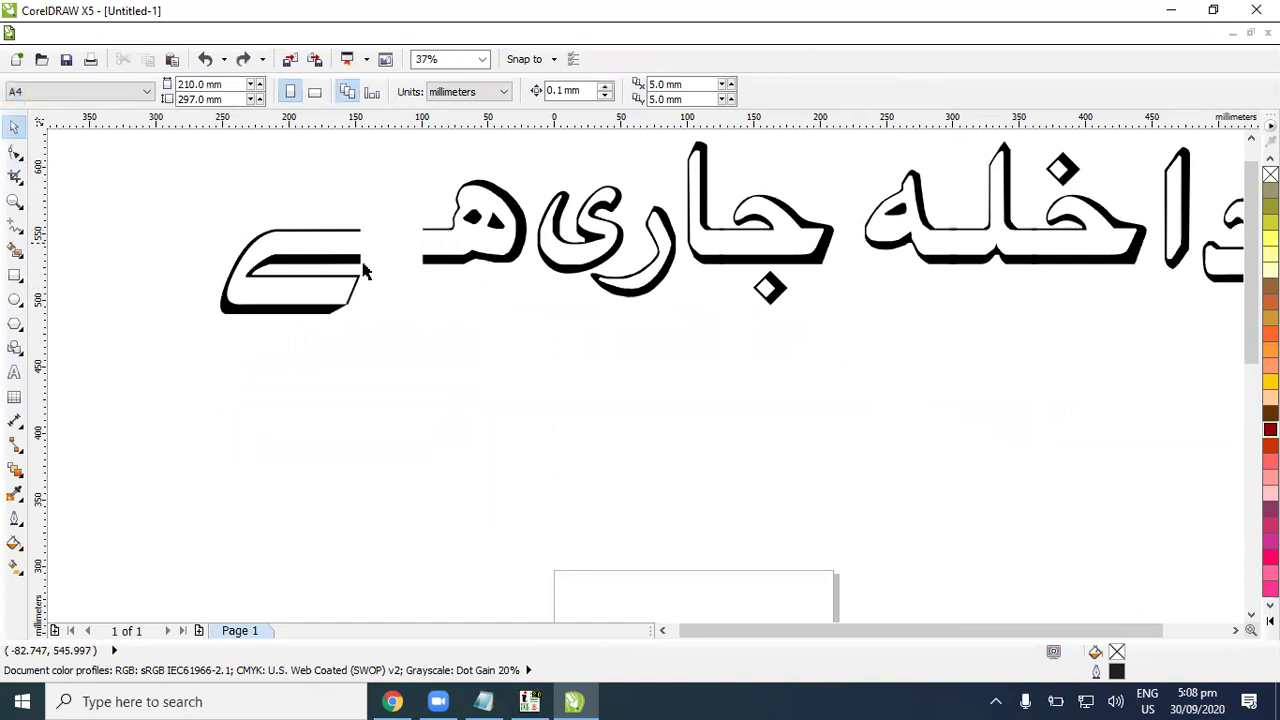
pyautogui.moveTo(157, 182); pyautogui.dragTo(395, 375)
pyautogui.moveTo(326, 308); pyautogui.dragTo(247, 268)
pyautogui.click(397, 320)
# Step: Stretch the ھ connecting bar left with the Shape tool to meet the ے
pyautogui.click(451, 233)
pyautogui.click(15, 150)
pyautogui.moveTo(384, 200); pyautogui.dragTo(268, 280)
pyautogui.click(14, 126)
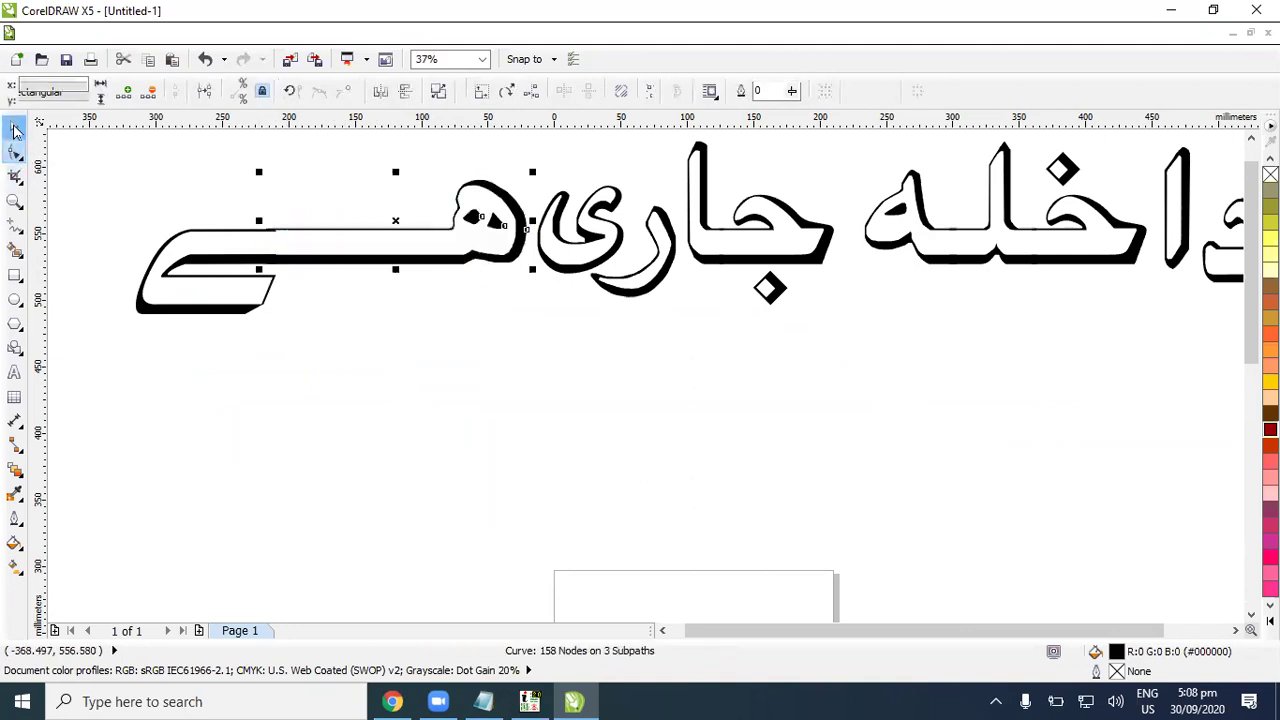
pyautogui.click(503, 380)
# Step: Adjust the lengthened bar's top and bottom nodes so it has even, full thickness
pyautogui.scroll(1, 378, 258)
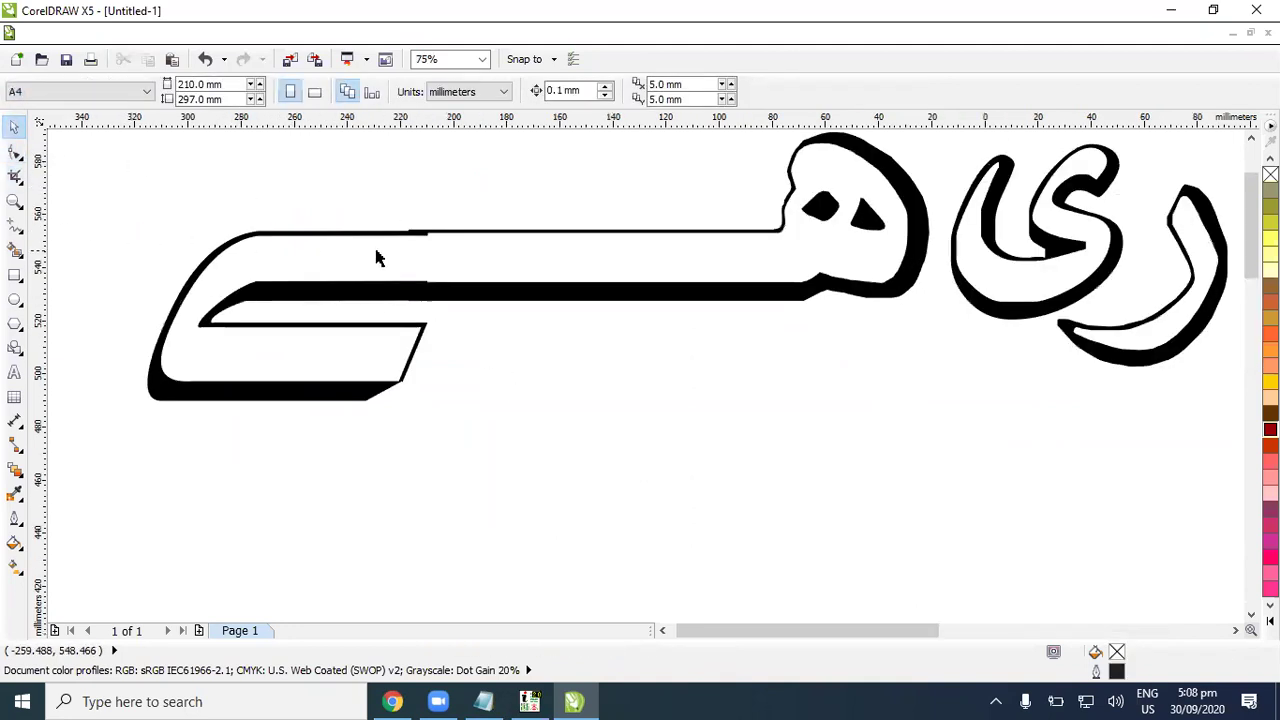
pyautogui.click(437, 241)
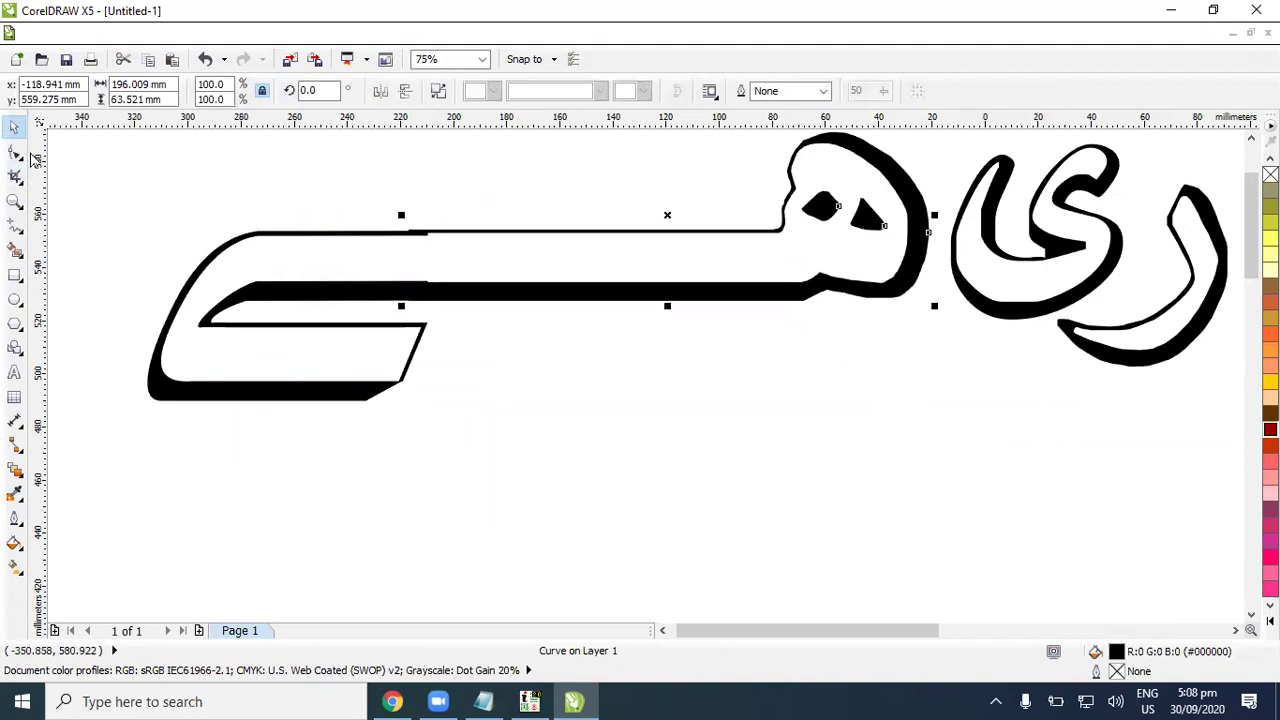
pyautogui.click(15, 151)
pyautogui.moveTo(420, 243); pyautogui.dragTo(431, 239)
pyautogui.moveTo(410, 300)
pyautogui.mouseDown()
pyautogui.moveTo(428, 303)
pyautogui.moveTo(411, 284)
pyautogui.moveTo(428, 290)
pyautogui.mouseUp()
pyautogui.moveTo(420, 234)
pyautogui.mouseDown()
pyautogui.moveTo(437, 240)
pyautogui.moveTo(405, 233)
pyautogui.moveTo(423, 230)
pyautogui.mouseUp()
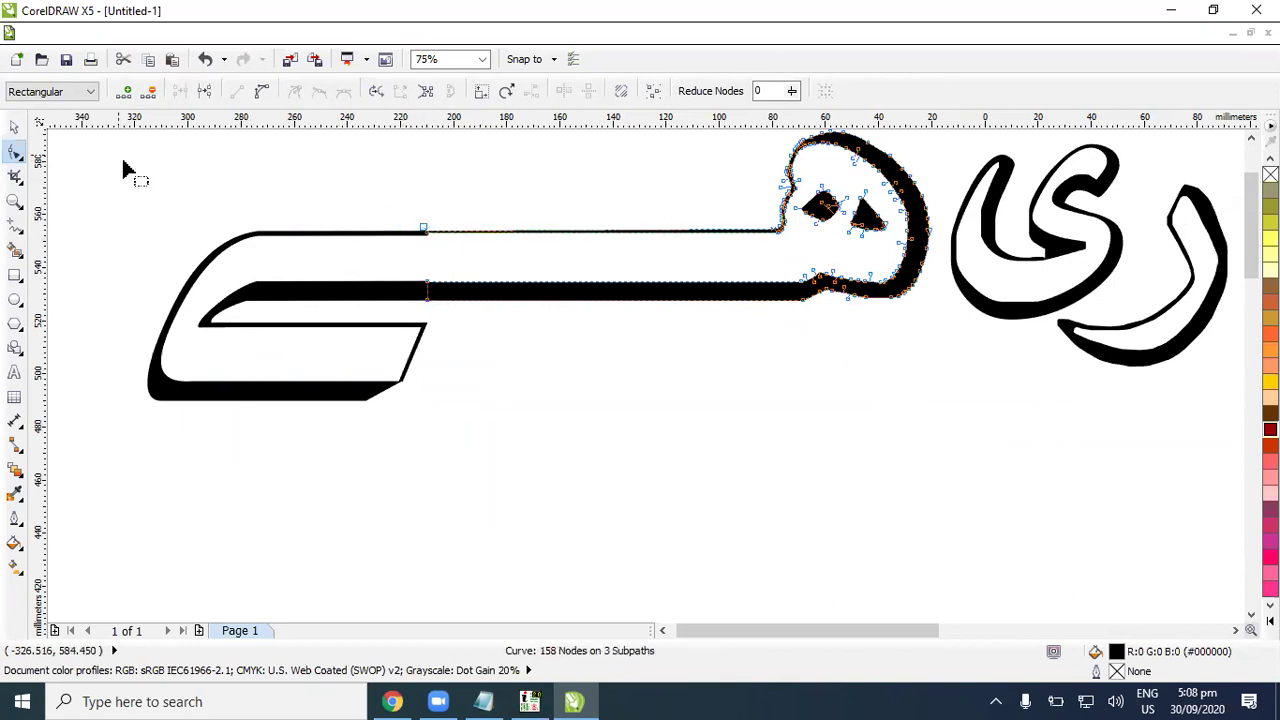
pyautogui.scroll(4, 380, 233)
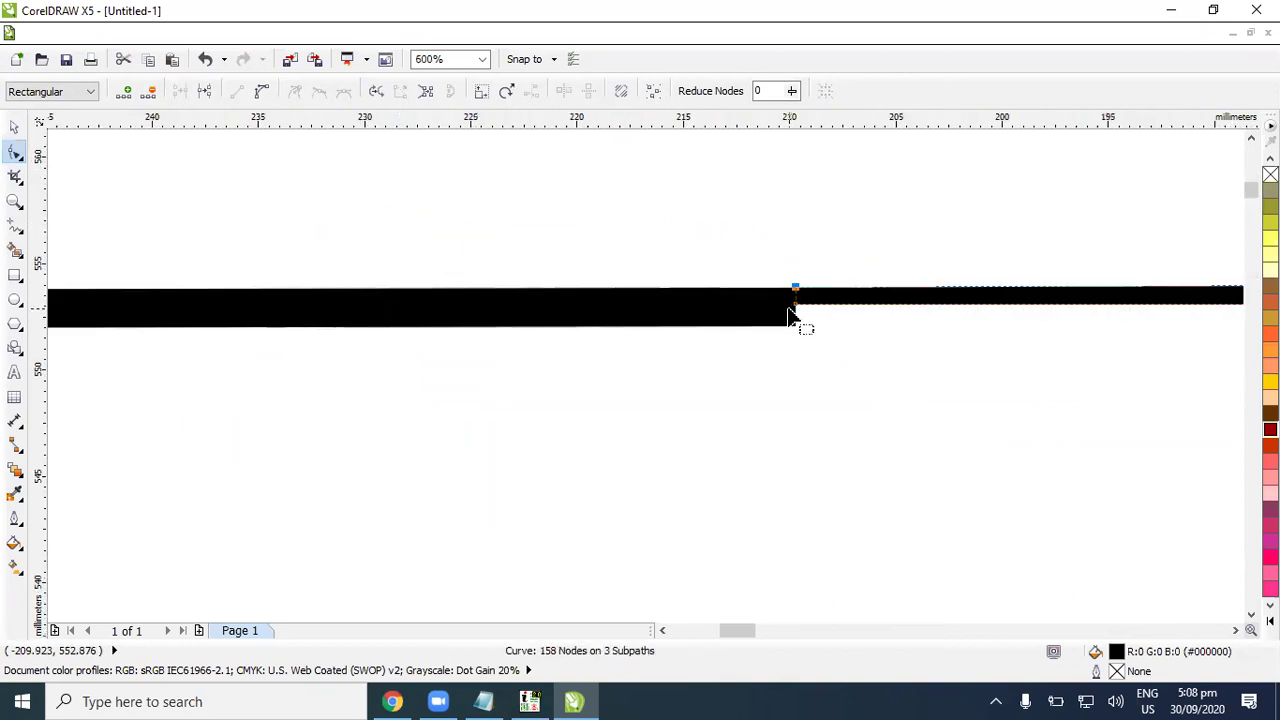
pyautogui.moveTo(795, 307); pyautogui.dragTo(797, 330)
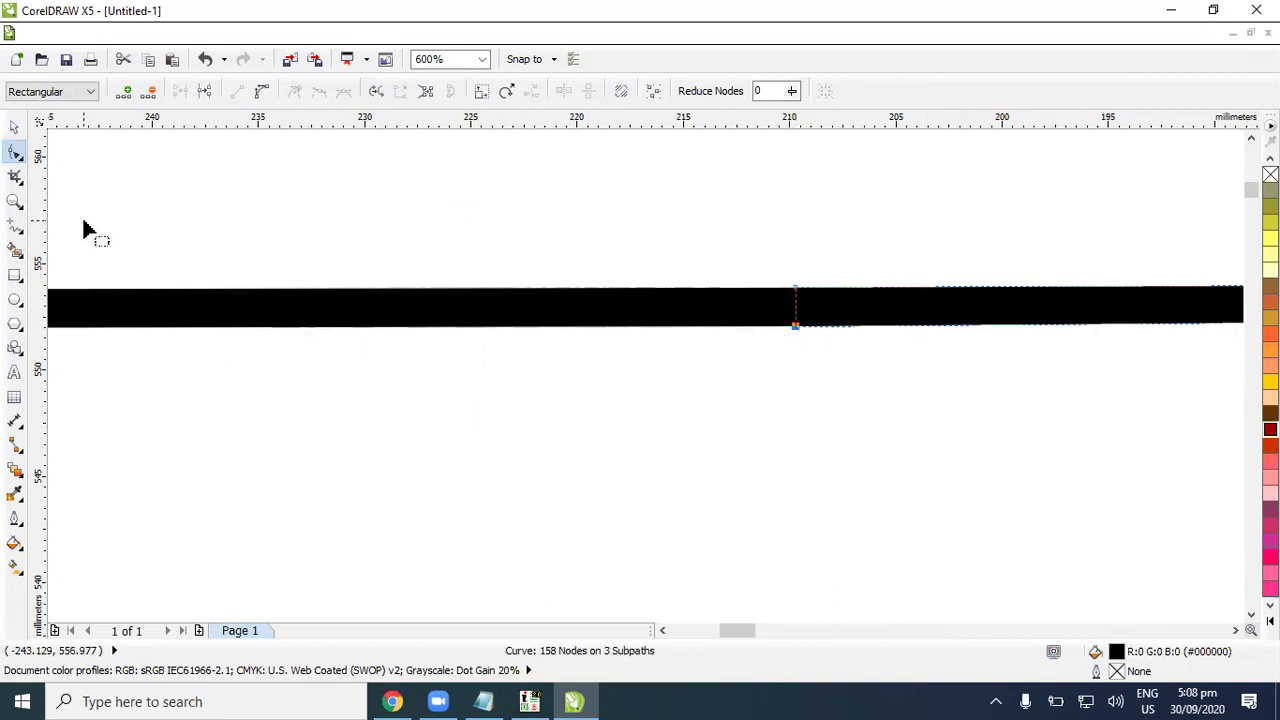
pyautogui.click(15, 127)
pyautogui.click(520, 282)
pyautogui.scroll(-6, 557, 286)
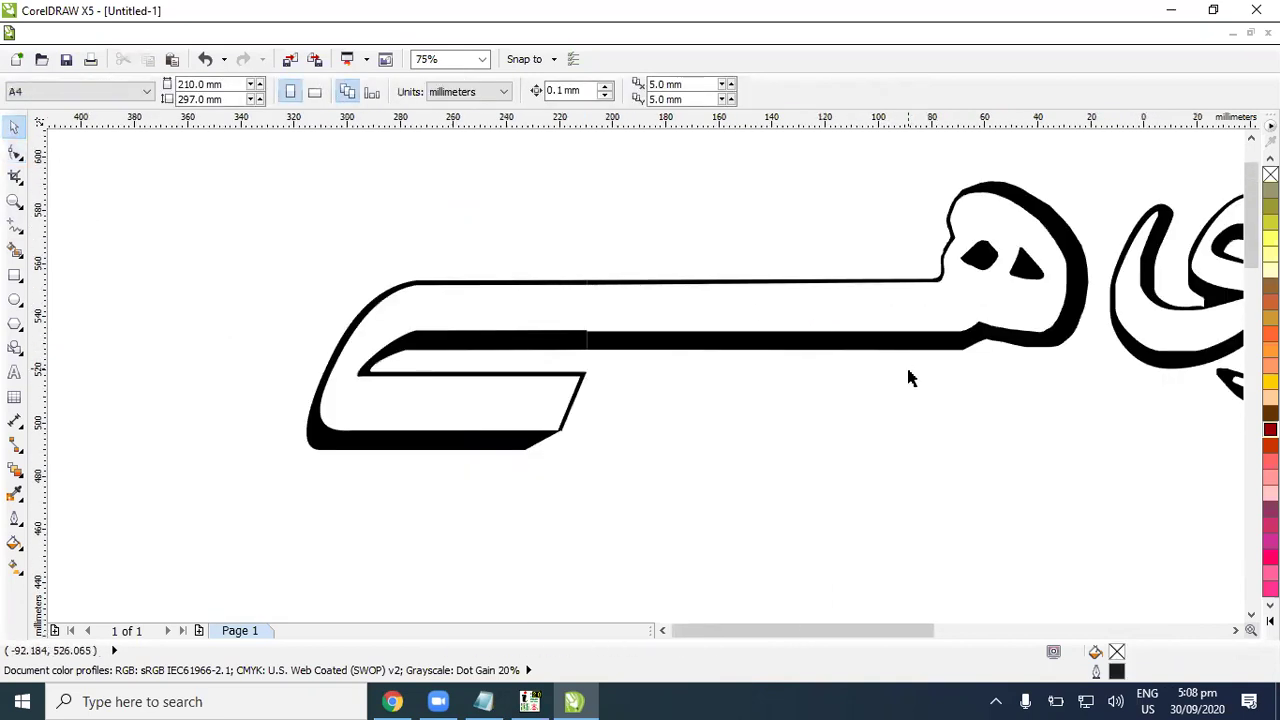
pyautogui.scroll(-3, 925, 418)
# Step: Marquee-select the letters of داخله and move them closer to جاری
pyautogui.click(1234, 630)
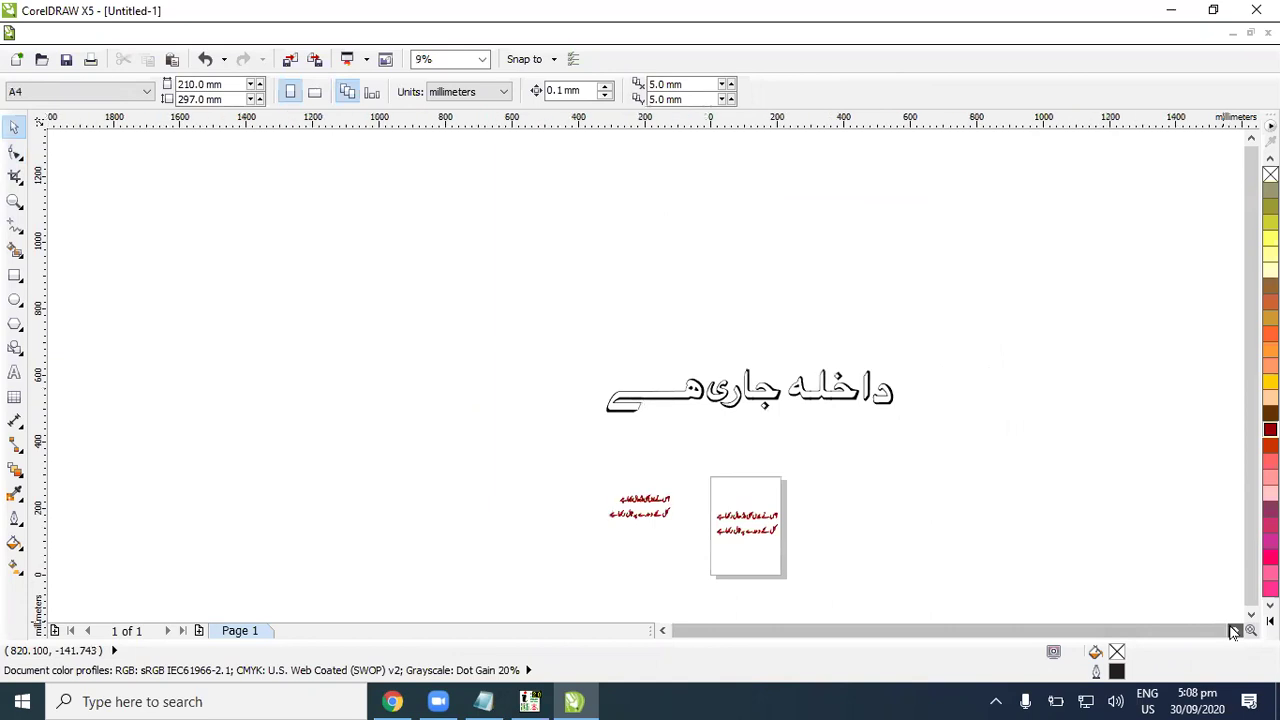
pyautogui.scroll(3, 951, 420)
pyautogui.scroll(-1, 951, 420)
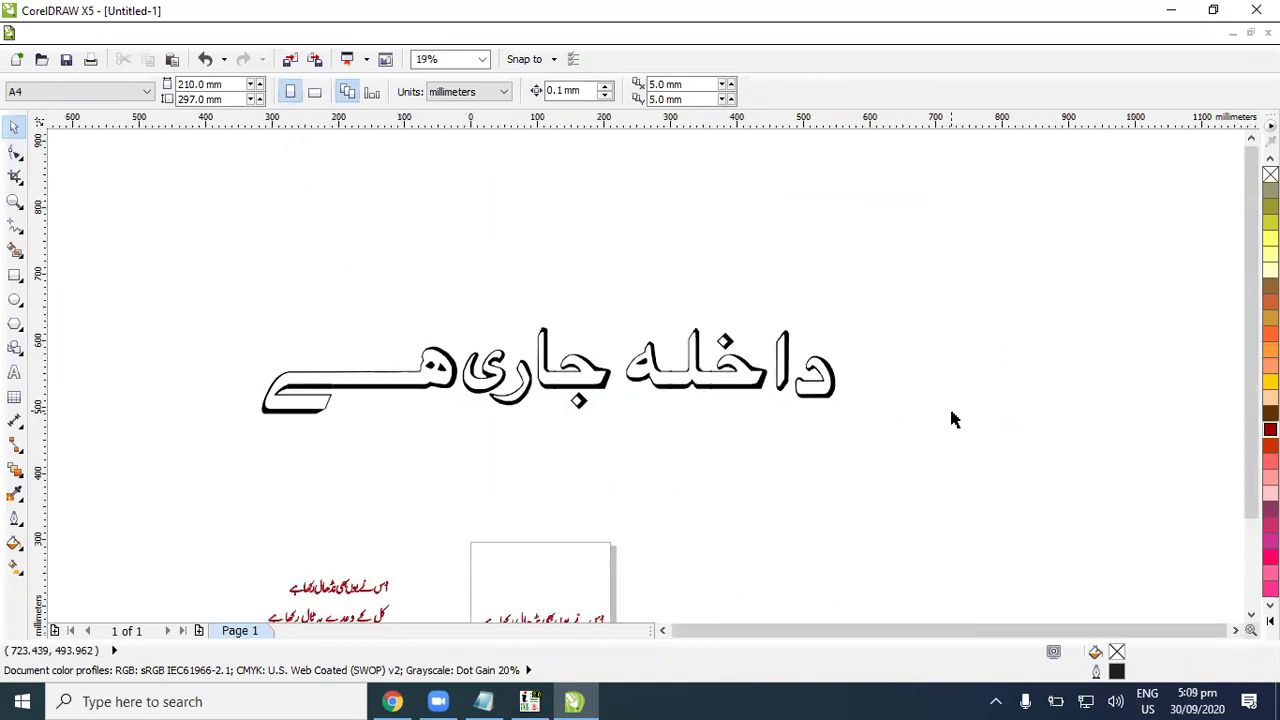
pyautogui.moveTo(620, 297); pyautogui.dragTo(886, 443)
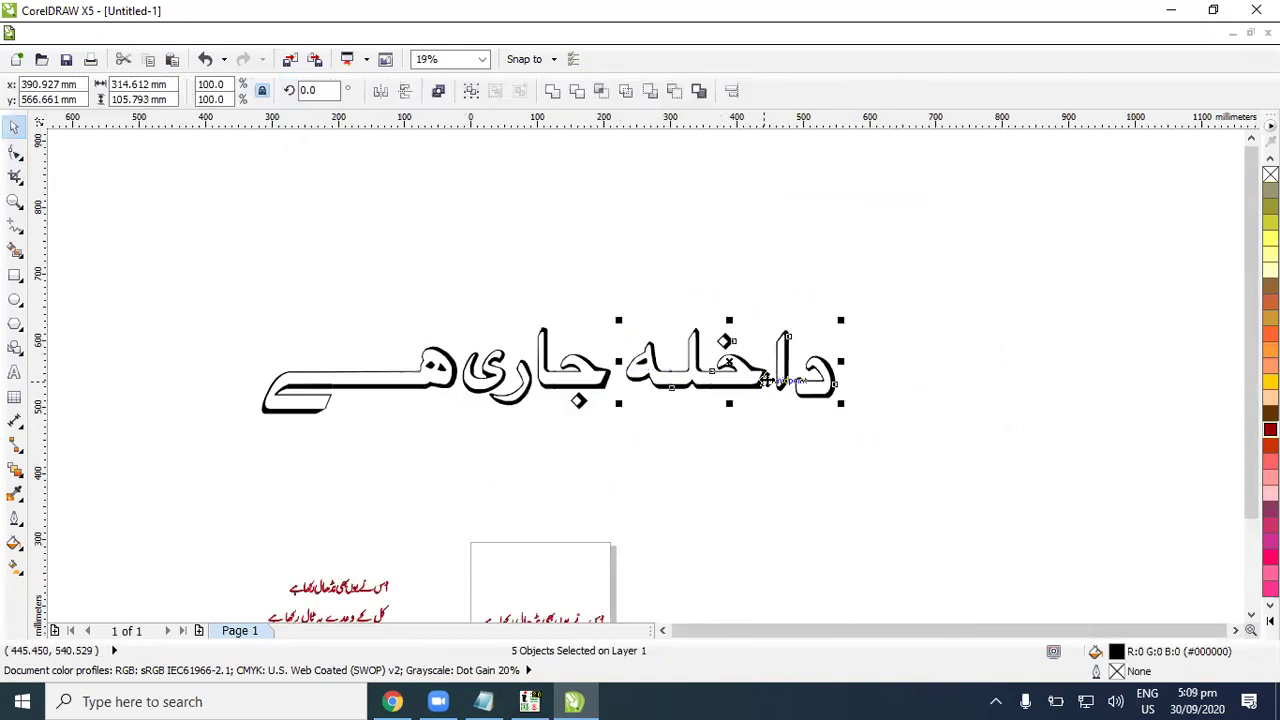
pyautogui.moveTo(752, 386); pyautogui.dragTo(748, 390)
pyautogui.click(811, 449)
# Step: Combine all heading letters into one curve and give it a dark red fill and outline
pyautogui.moveTo(194, 277); pyautogui.dragTo(908, 463)
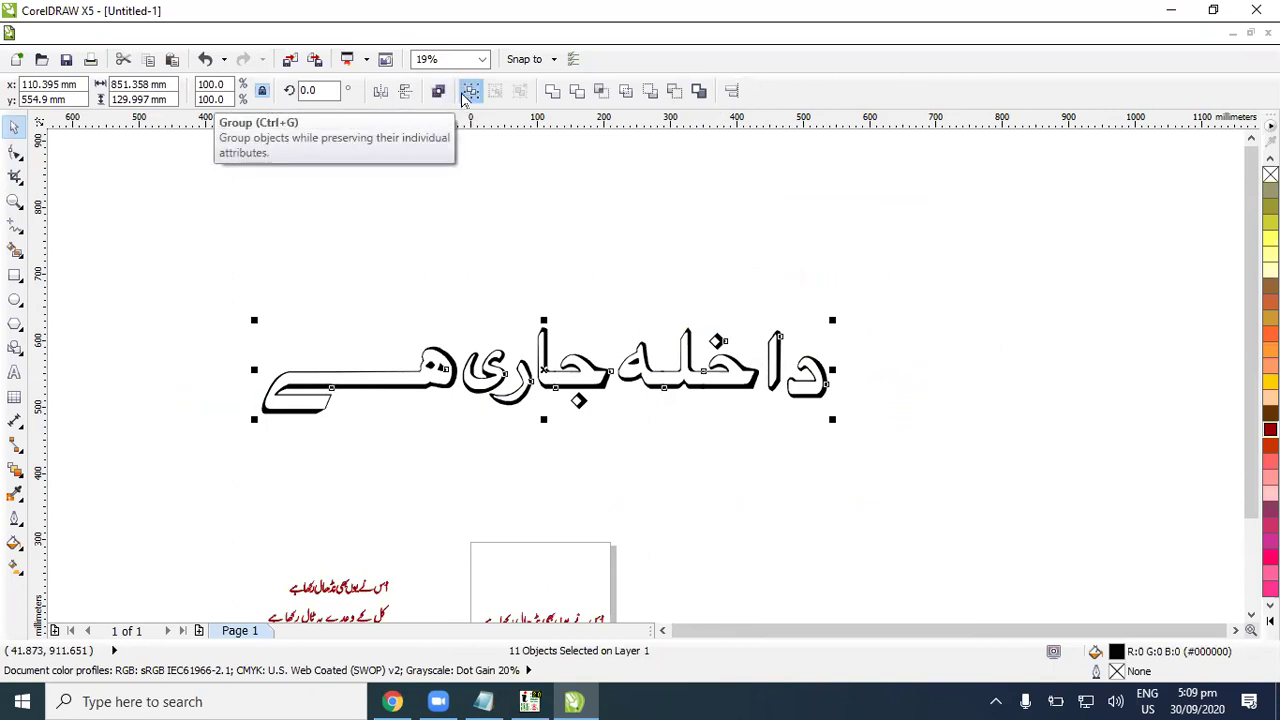
pyautogui.click(439, 93)
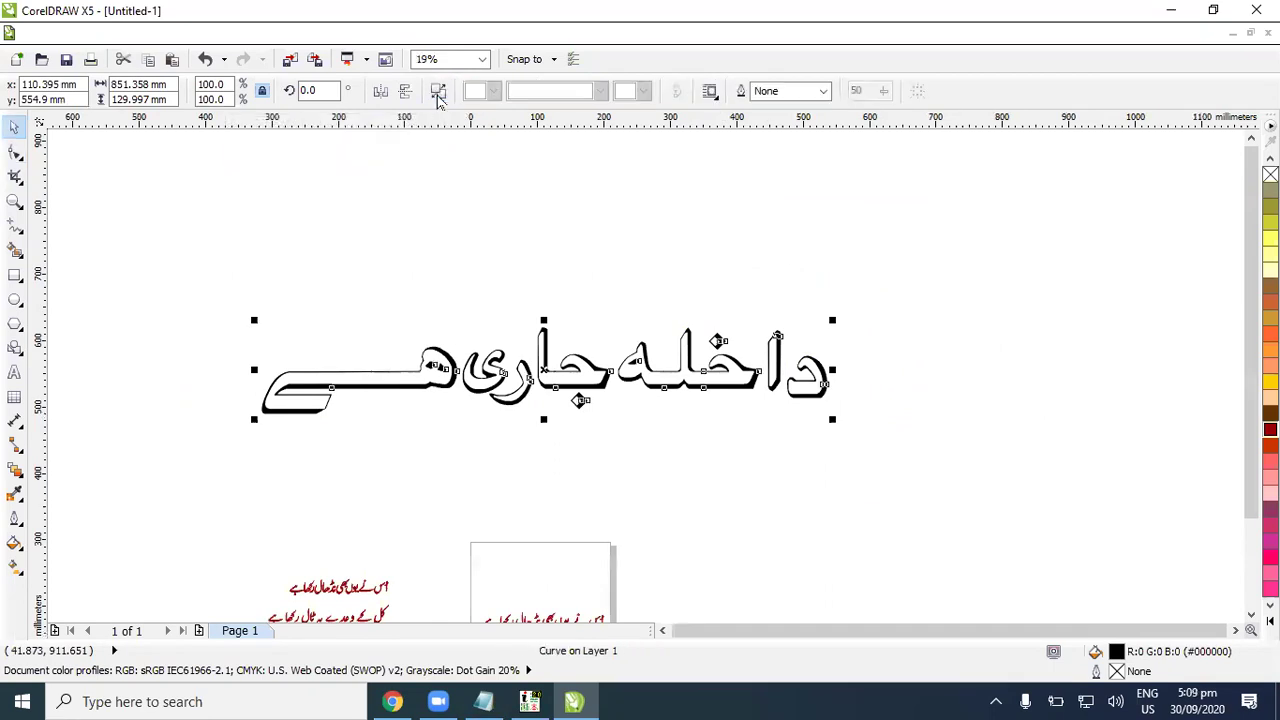
pyautogui.rightClick(1270, 429)
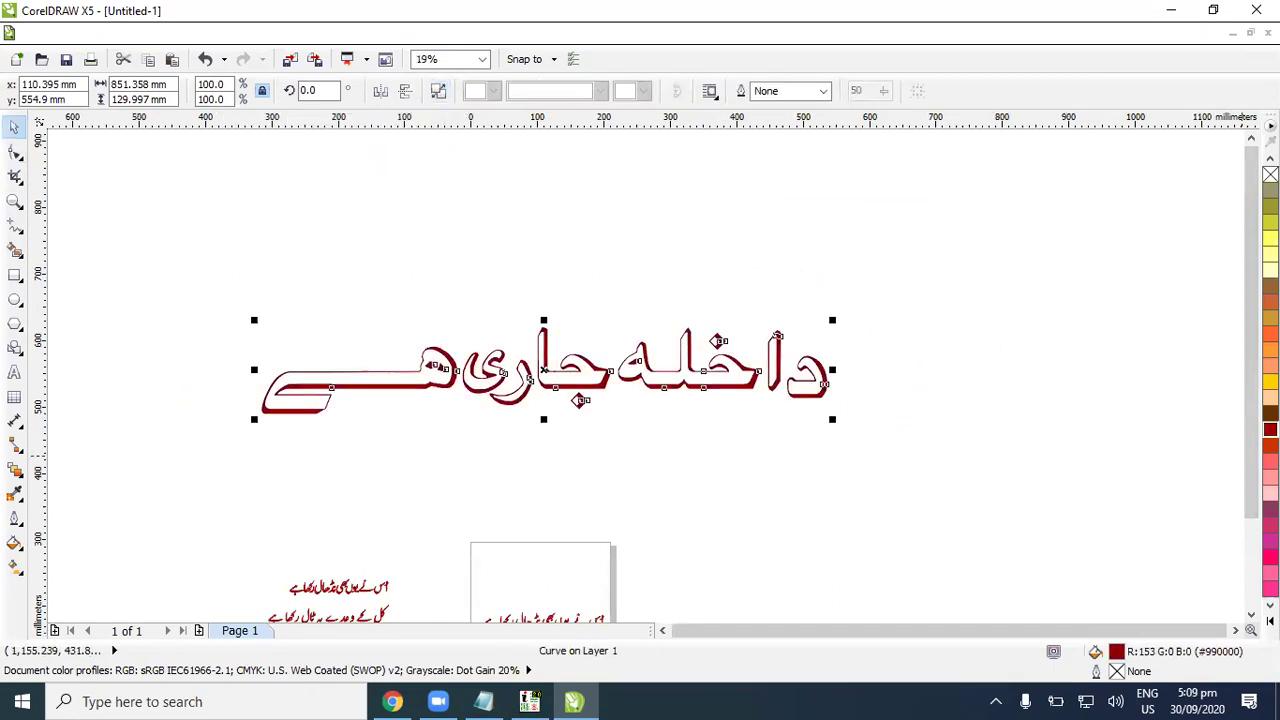
pyautogui.click(1270, 429)
pyautogui.click(815, 472)
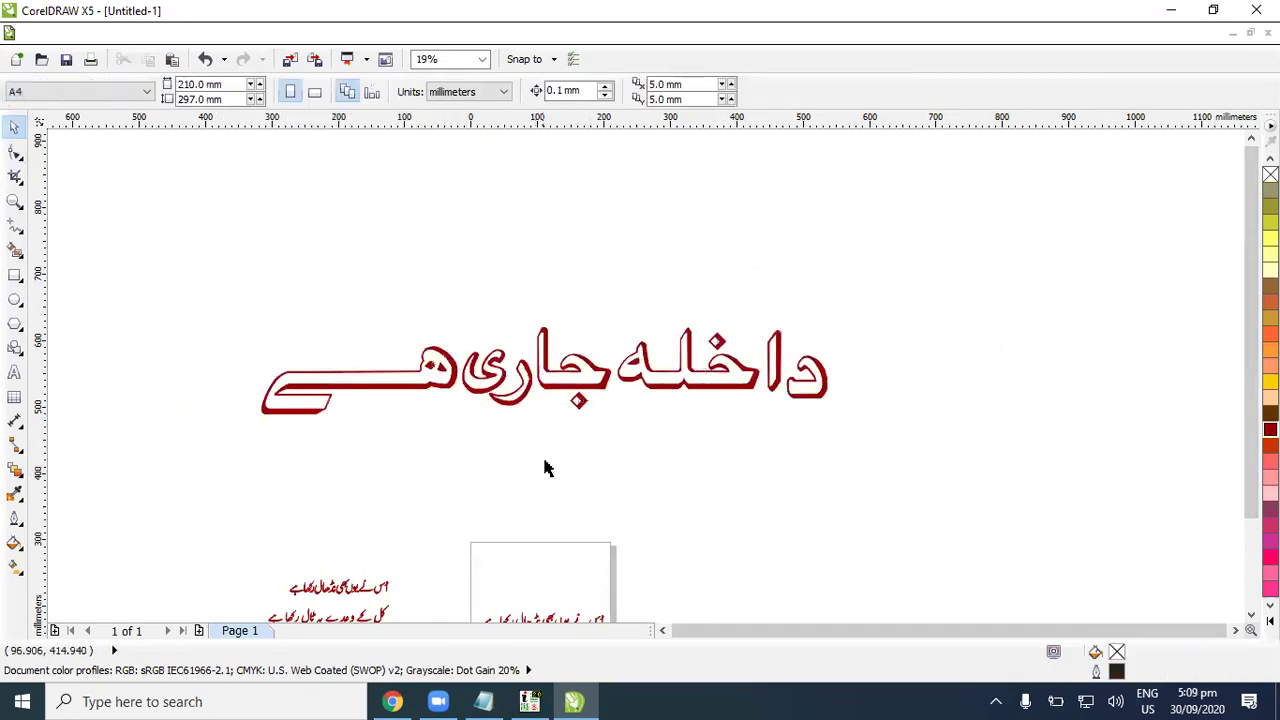
# Step: Move the Urdu heading lower on the canvas
pyautogui.scroll(2, 737, 505)
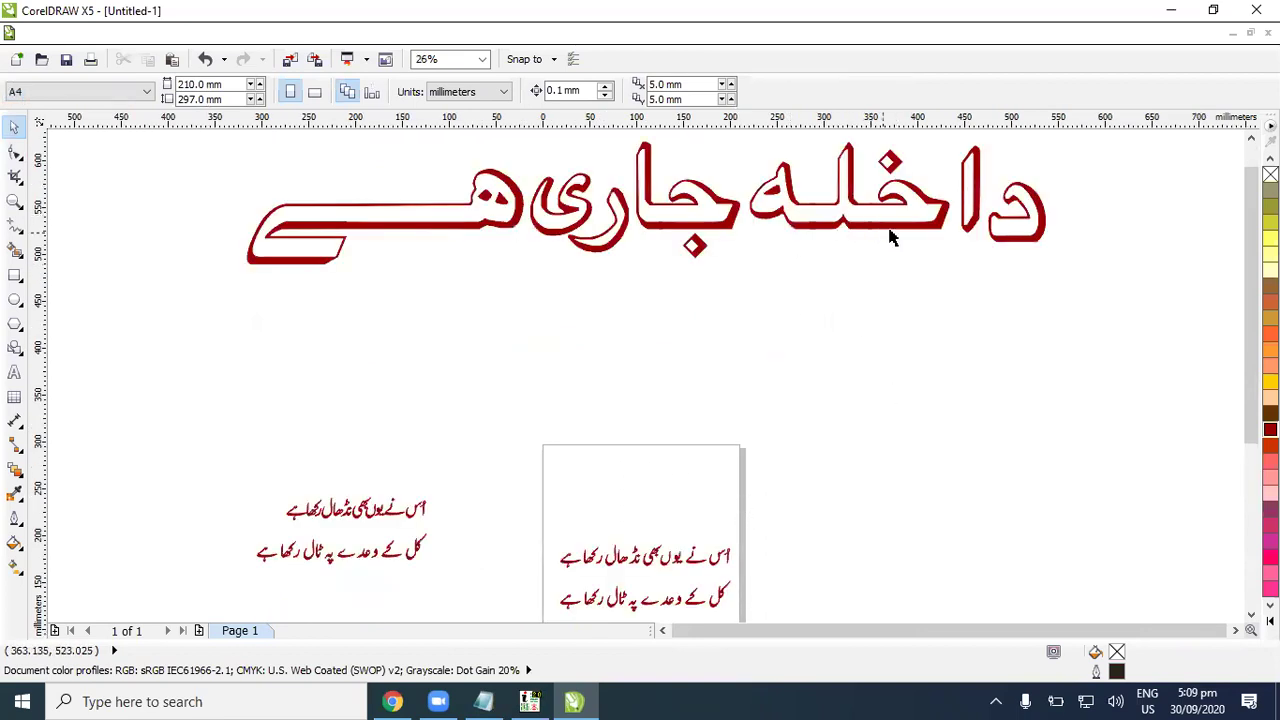
pyautogui.moveTo(908, 236); pyautogui.dragTo(926, 310)
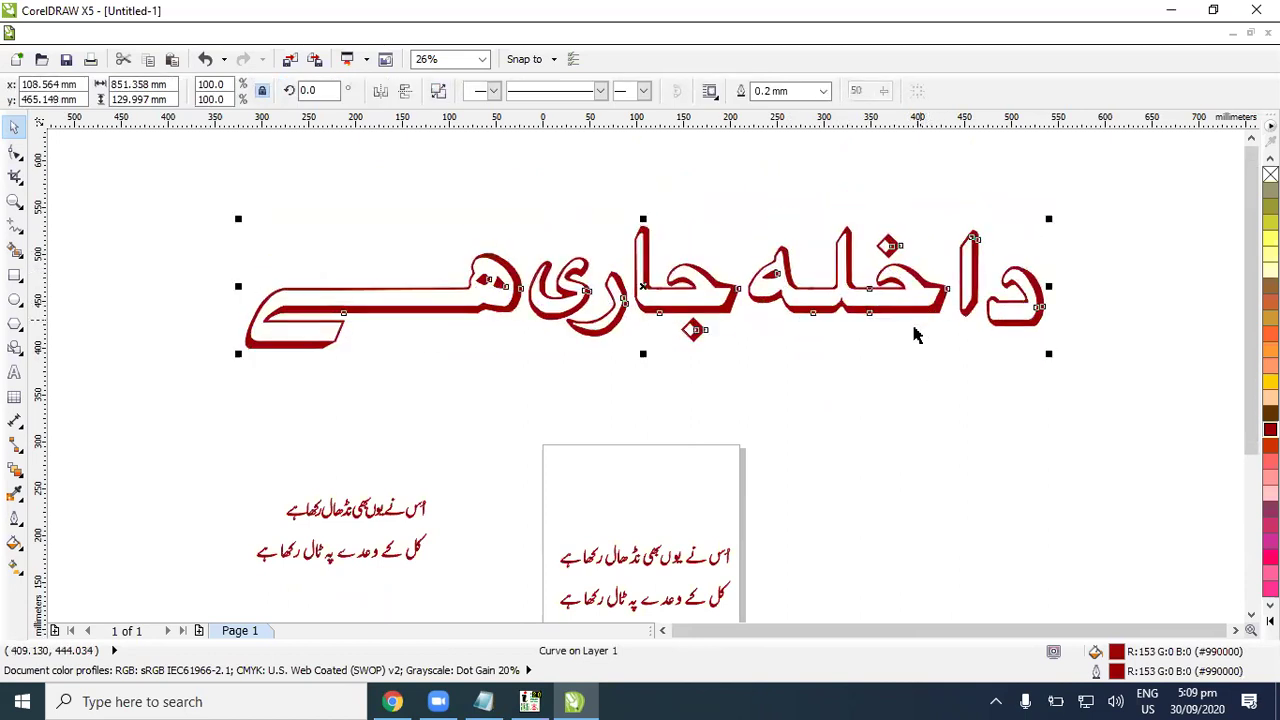
pyautogui.click(866, 406)
pyautogui.scroll(-3, 902, 553)
pyautogui.scroll(2, 903, 549)
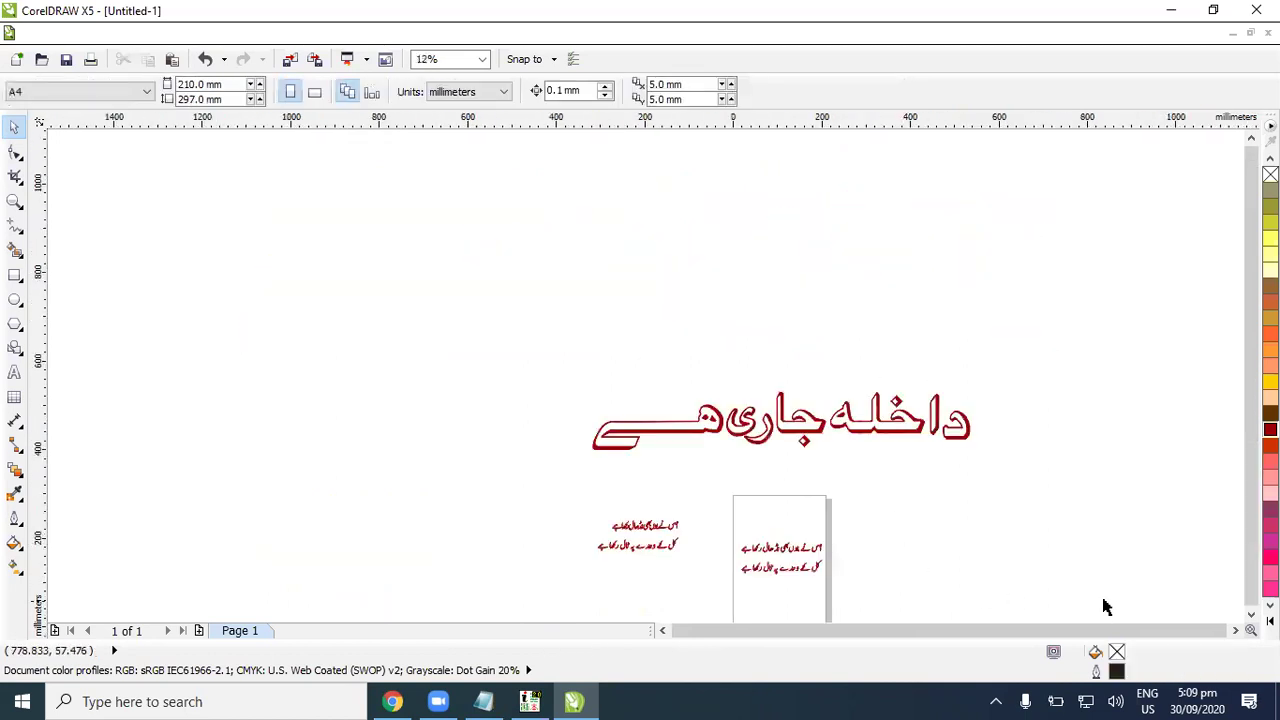
pyautogui.scroll(1, 945, 552)
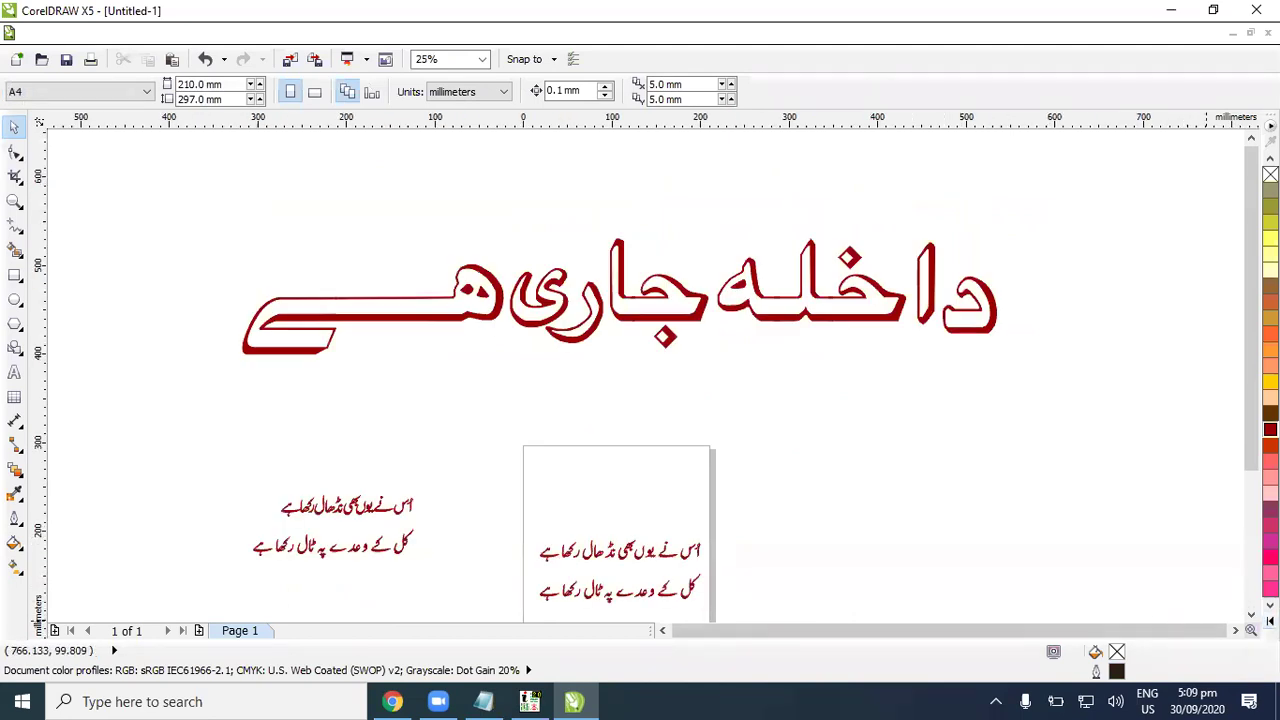
pyautogui.scroll(-3, 702, 458)
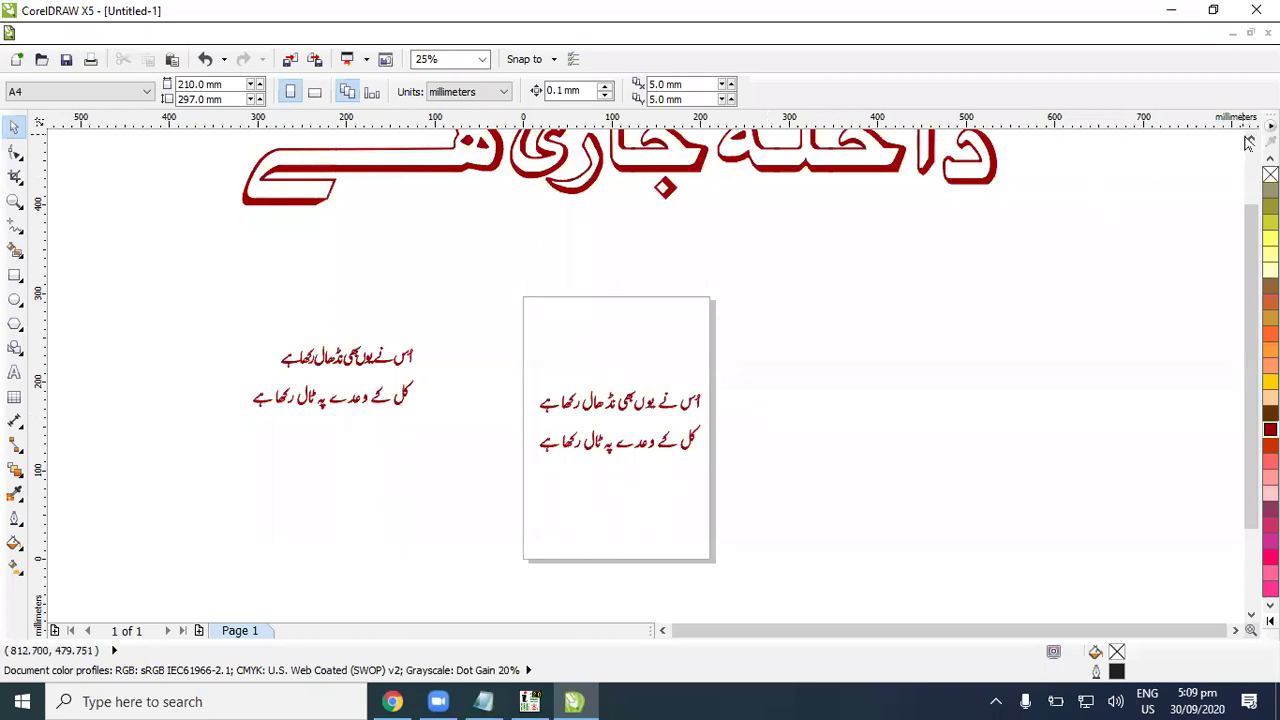
pyautogui.scroll(1, 1242, 140)
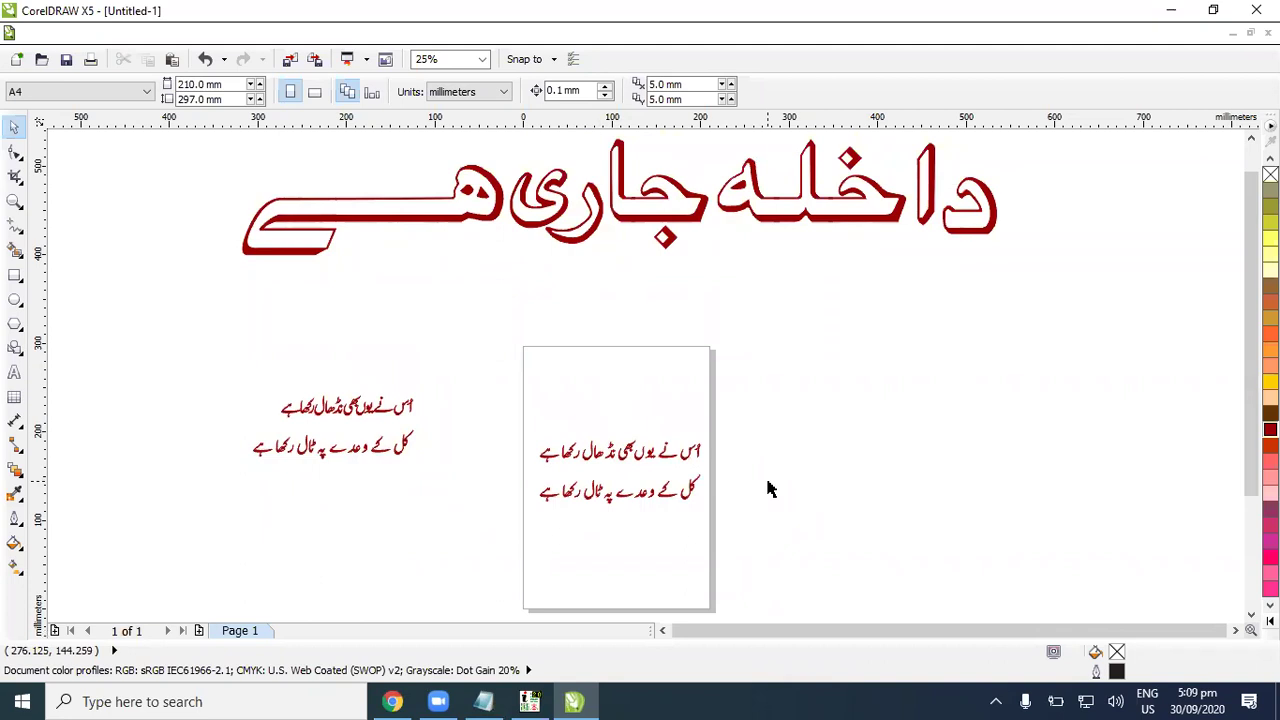
# Step: Insert the tughra-style Bismillah glyph from the Besmellah 3 font and enlarge it beside the page
pyautogui.hotkey('ctrl', 'F11')
pyautogui.hotkey('ctrl', 'F11')
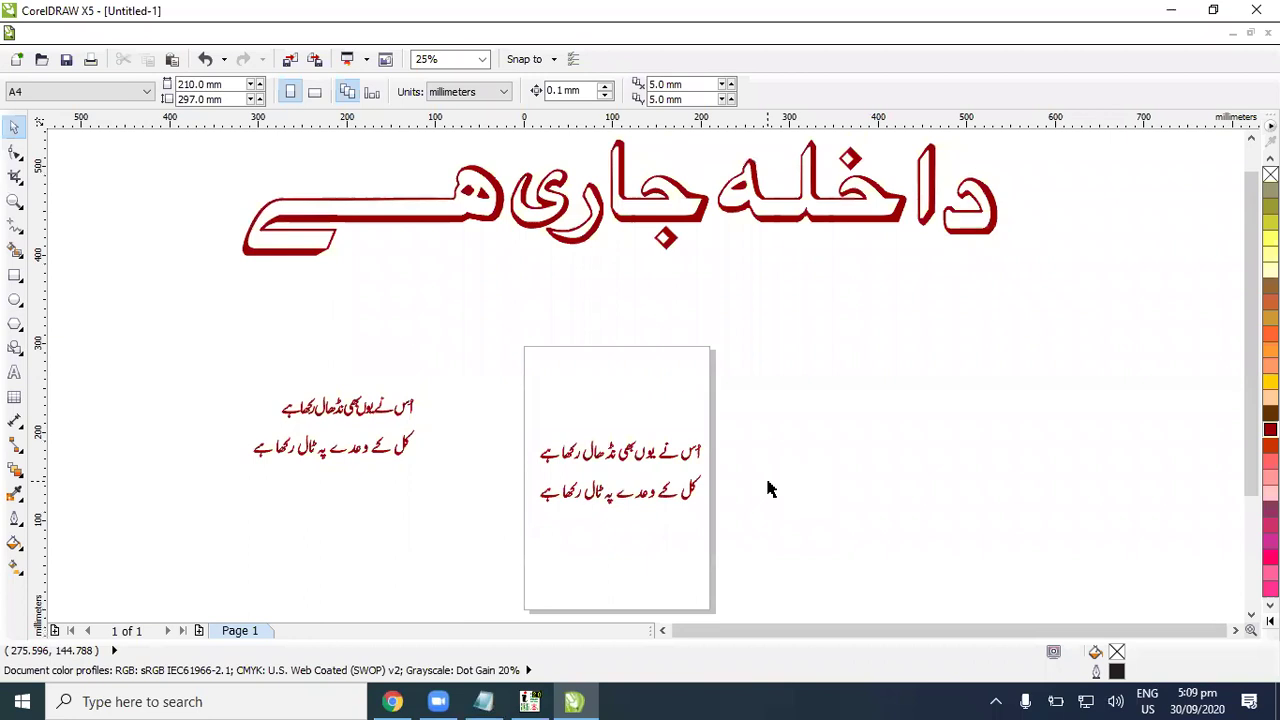
pyautogui.hotkey('ctrl', 'F11')
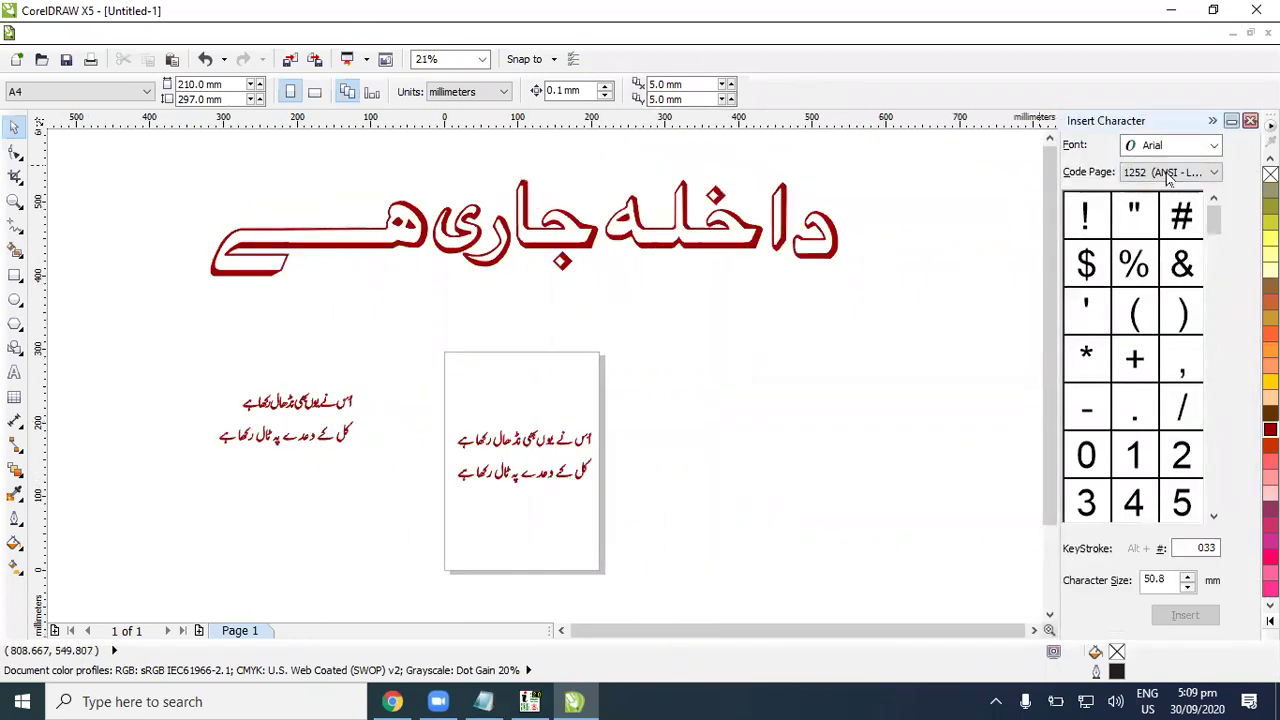
pyautogui.click(1216, 146)
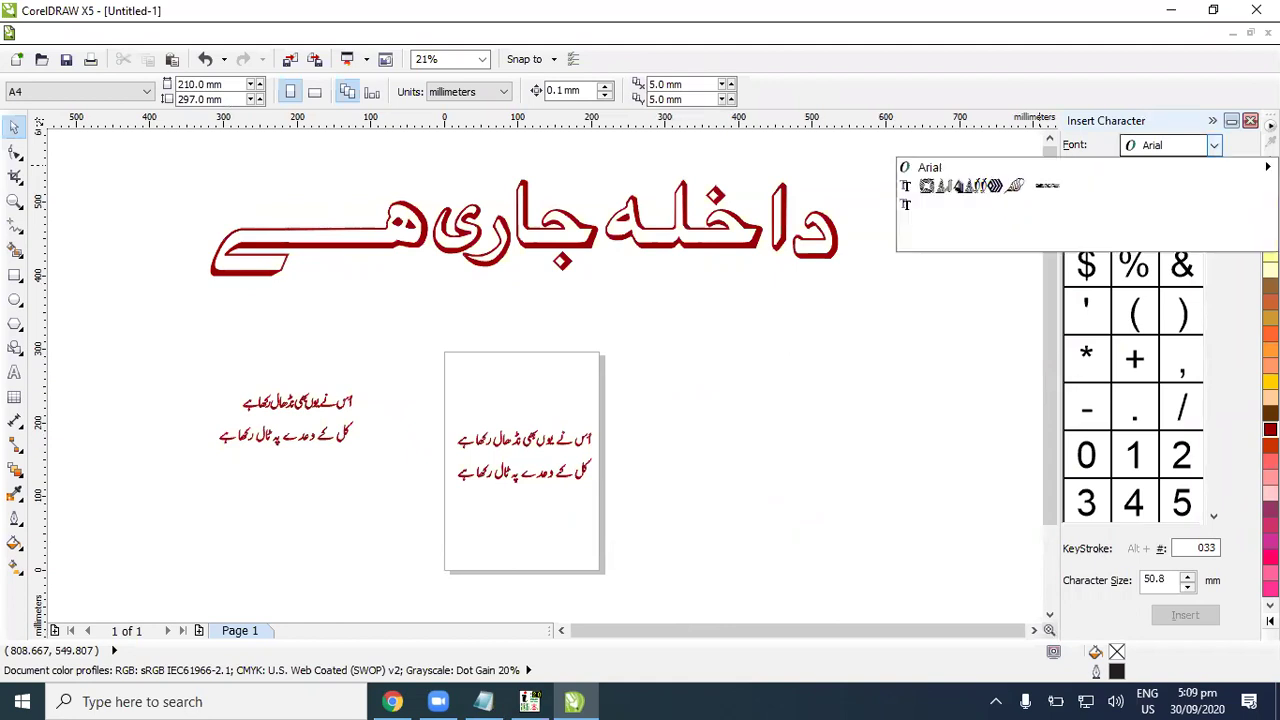
pyautogui.click(1056, 206)
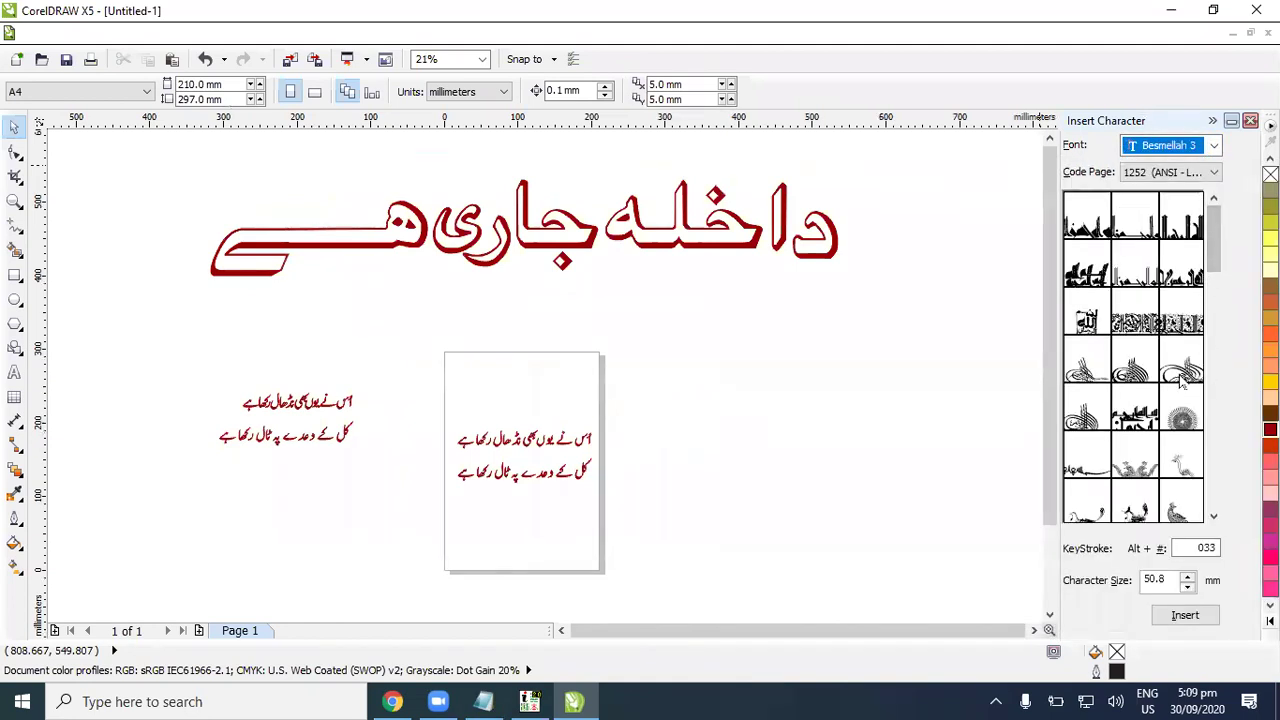
pyautogui.click(1085, 362)
pyautogui.moveTo(976, 398); pyautogui.dragTo(816, 500)
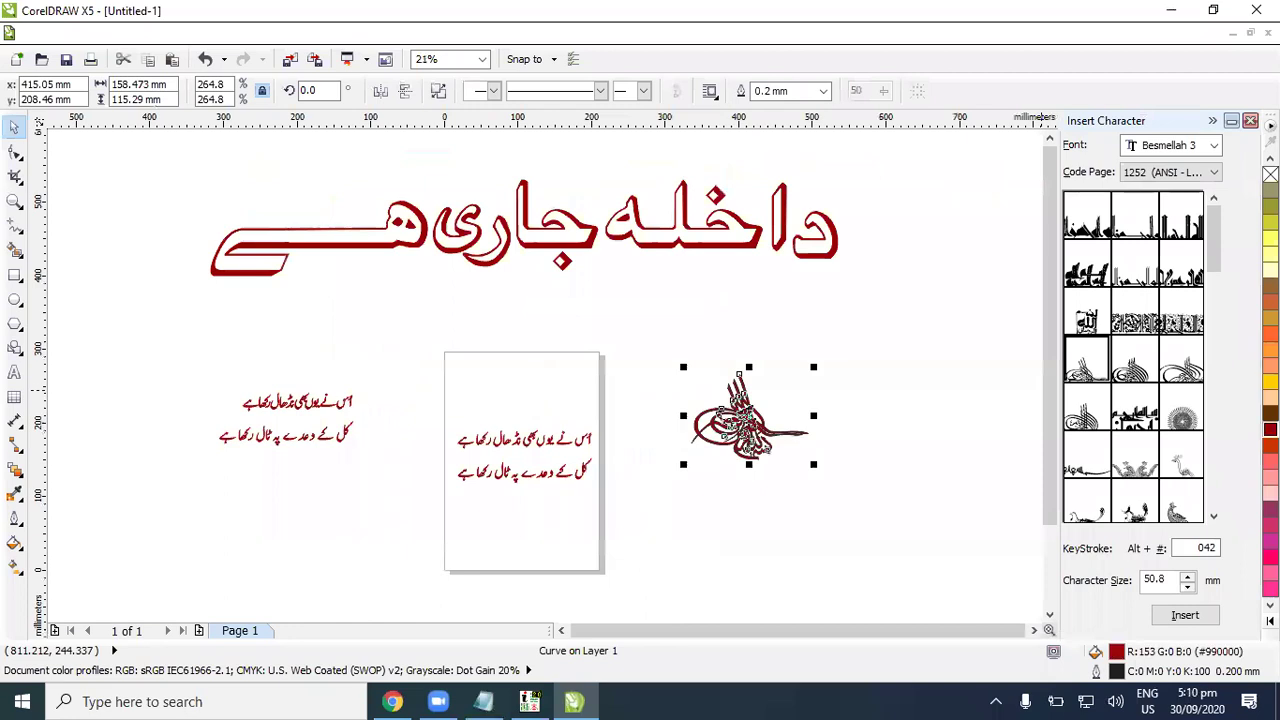
pyautogui.click(969, 343)
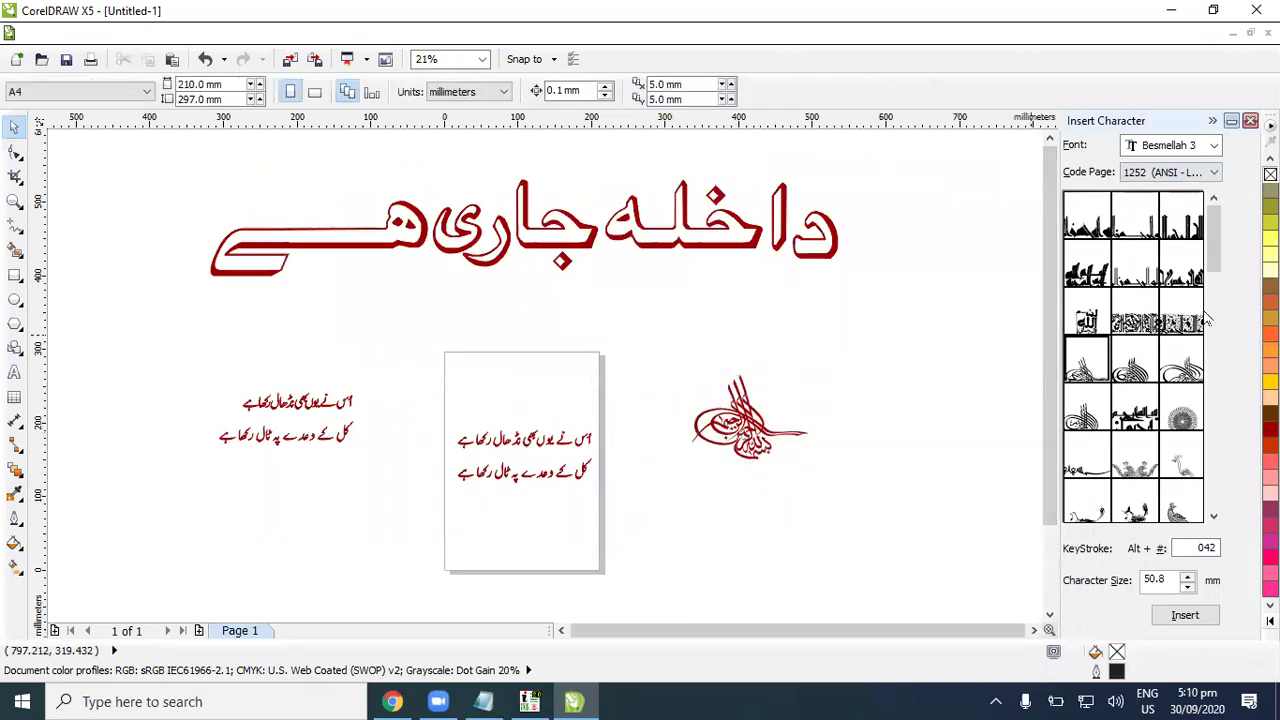
pyautogui.scroll(-5, 1213, 322)
# Step: Add a wide Besmellah 3 Bismillah glyph with dark red fill and no outline
pyautogui.moveTo(1182, 465); pyautogui.dragTo(921, 588)
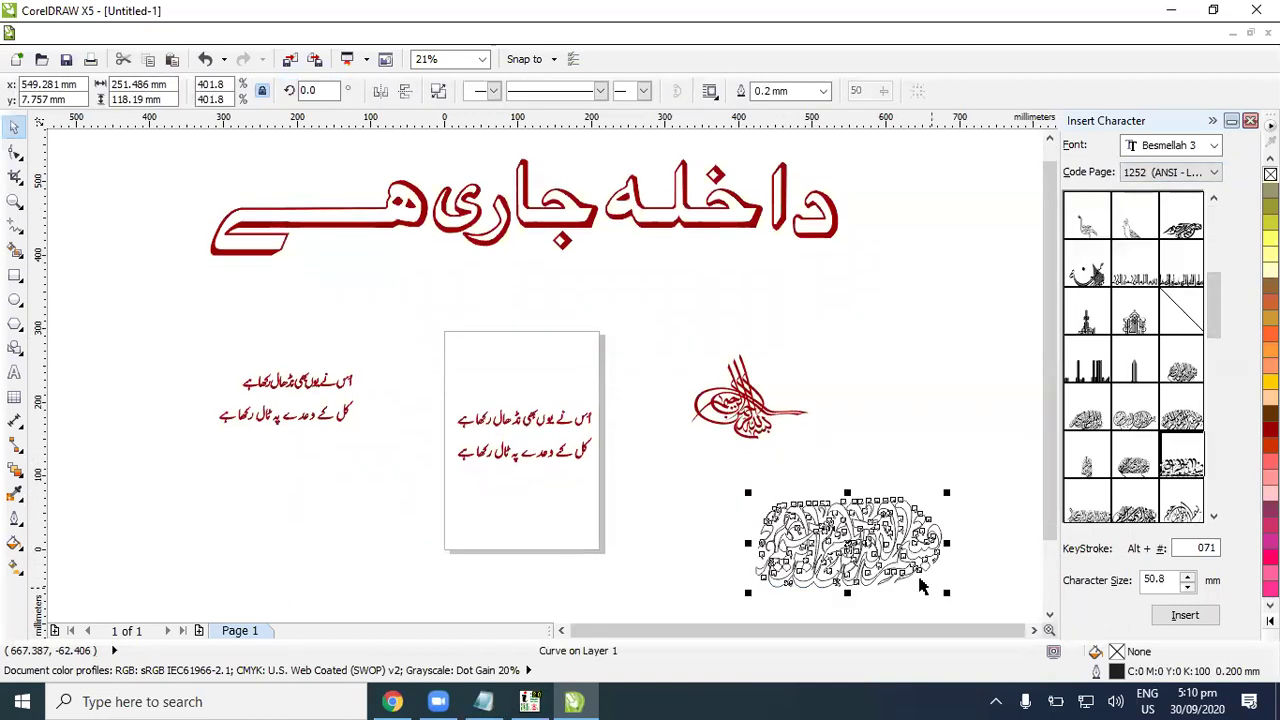
pyautogui.click(1270, 430)
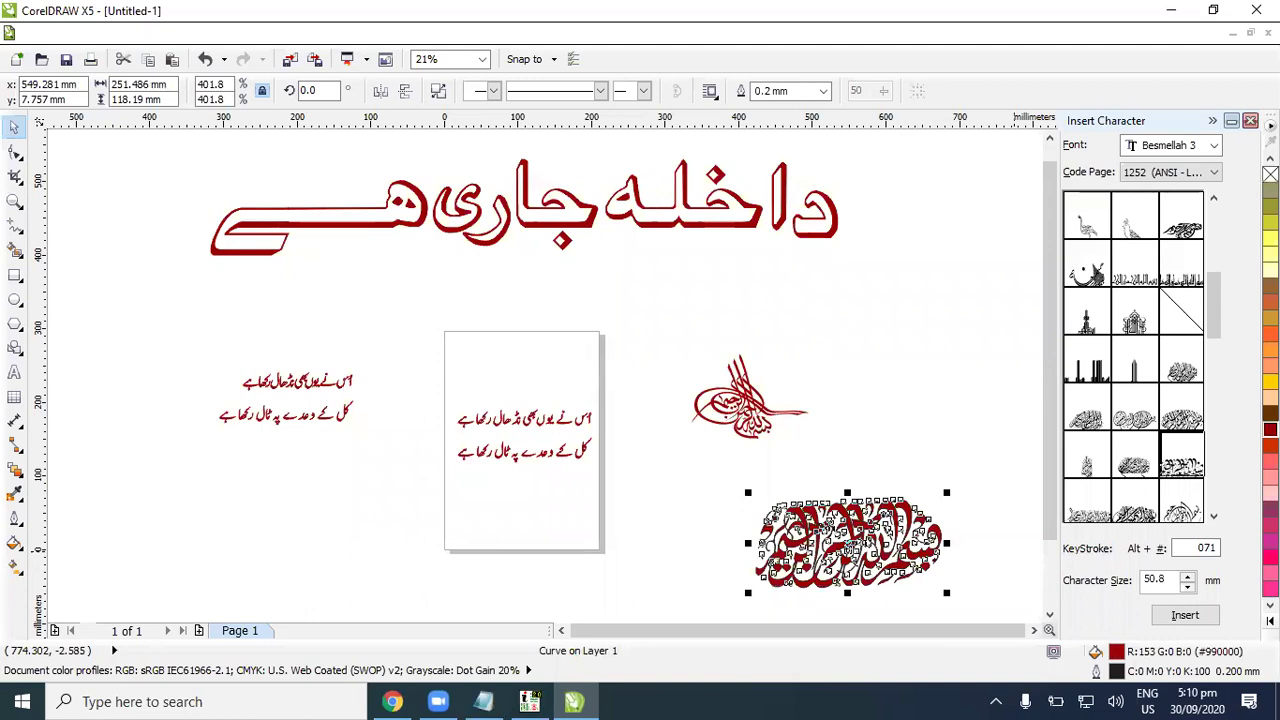
pyautogui.rightClick(1270, 174)
pyautogui.click(816, 466)
# Step: Move the wide Bismillah up to sit under the tughra
pyautogui.click(876, 515)
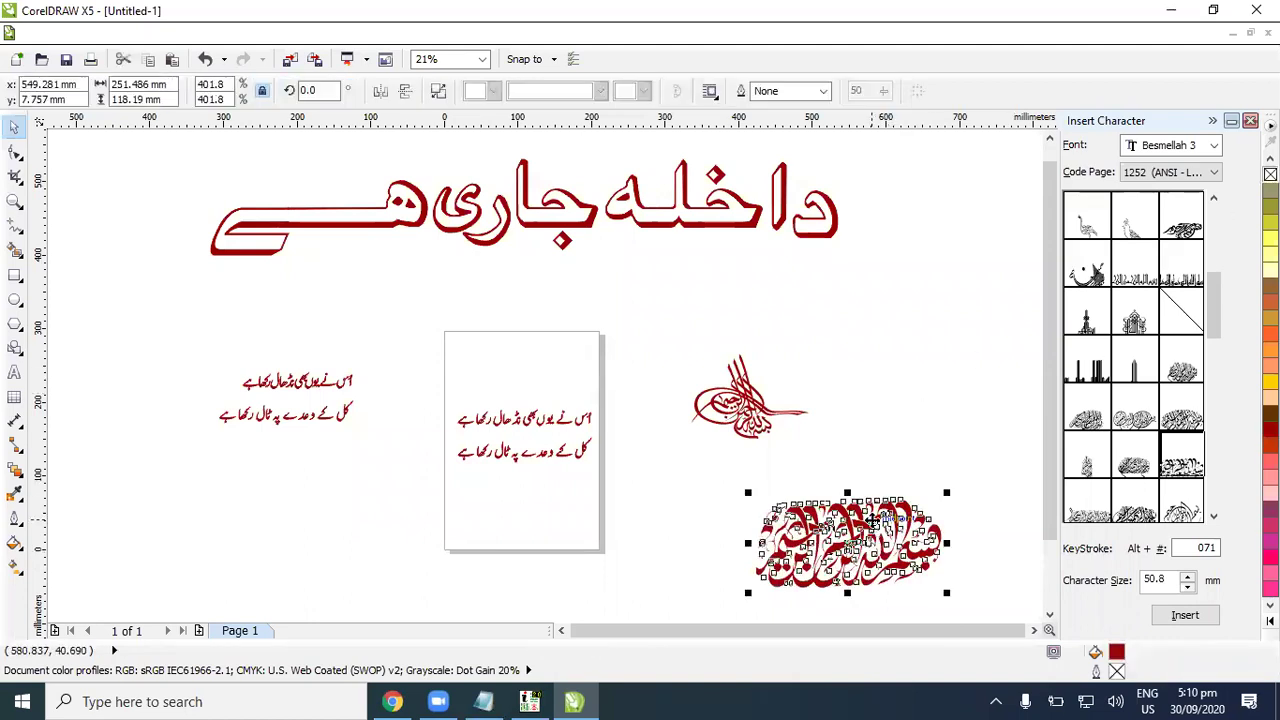
pyautogui.click(757, 403)
pyautogui.hotkey('shift', 'F2')
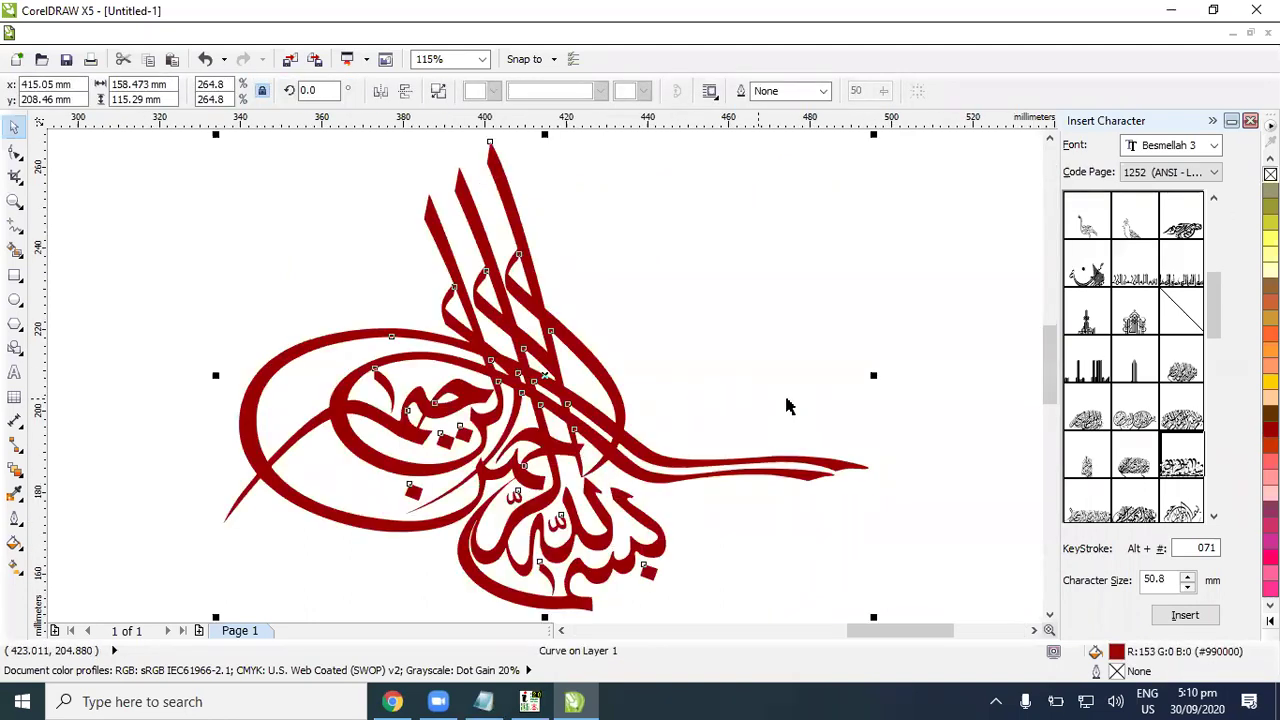
pyautogui.click(838, 428)
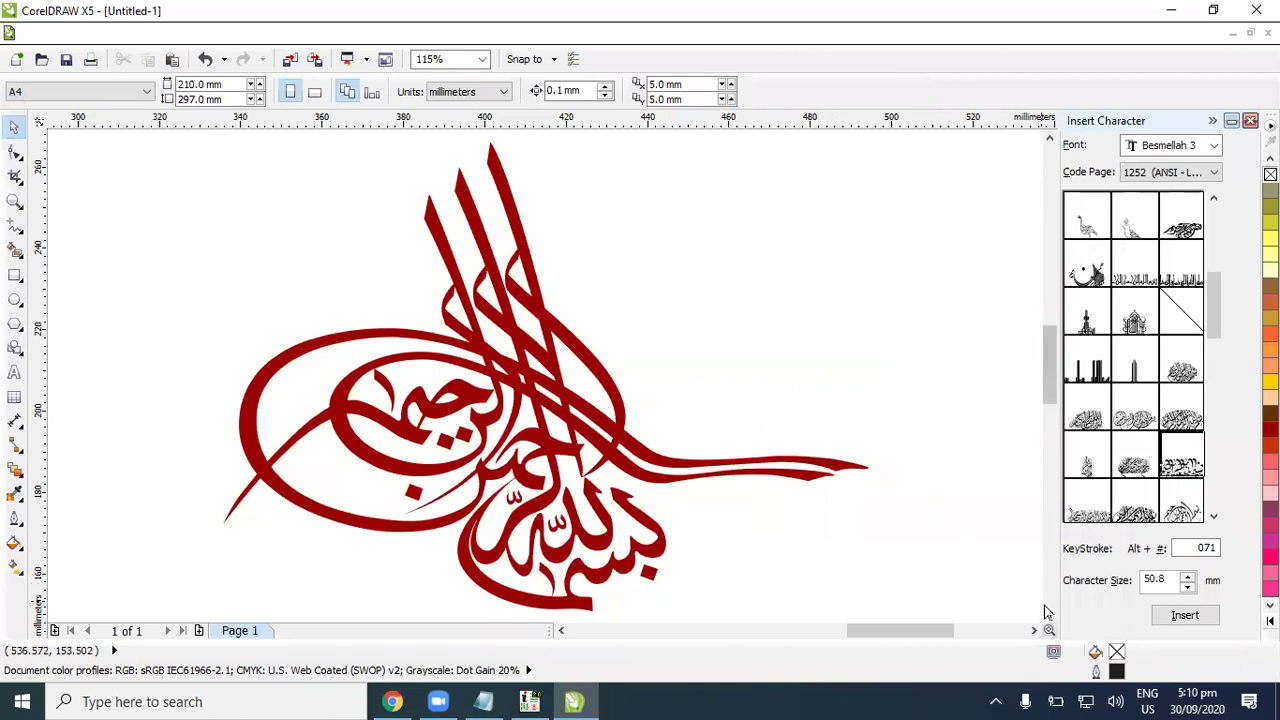
pyautogui.scroll(-3, 1014, 586)
pyautogui.scroll(-2, 738, 474)
pyautogui.moveTo(770, 588); pyautogui.dragTo(580, 466)
pyautogui.hotkey('shift', 'F2')
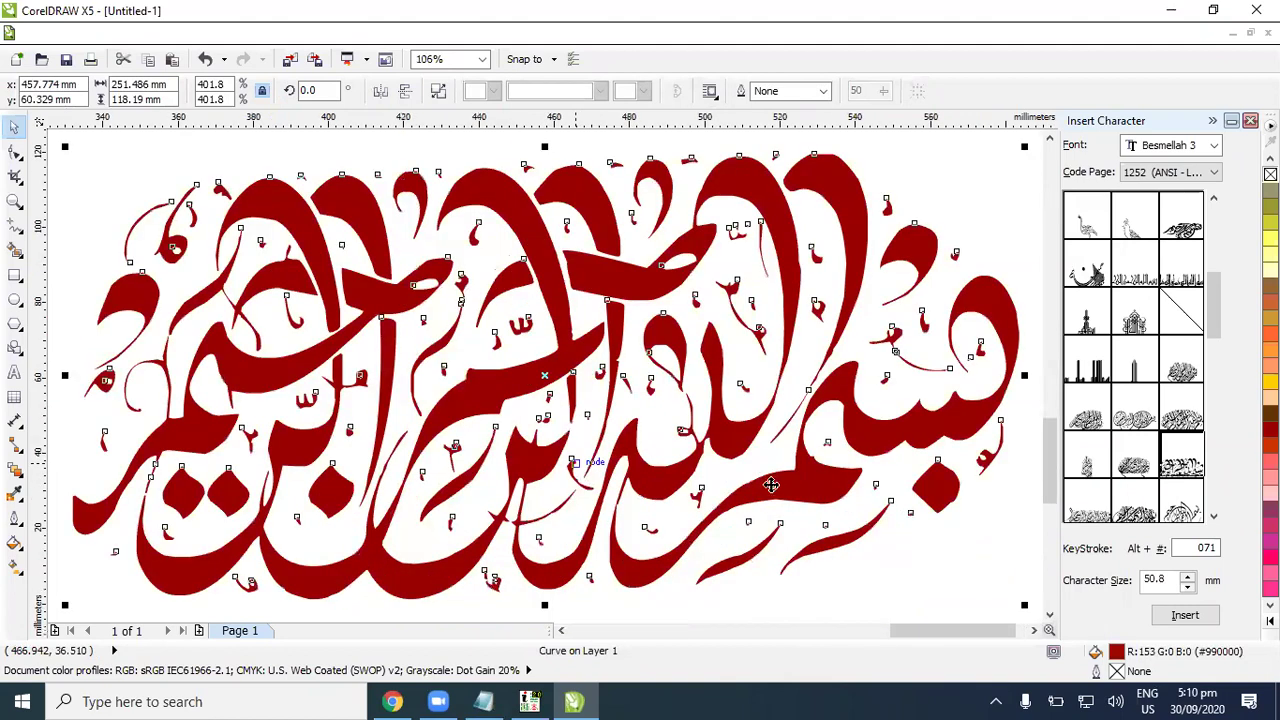
pyautogui.scroll(-3, 873, 538)
# Step: Select the tughra and open its Fountain Fill settings
pyautogui.click(610, 215)
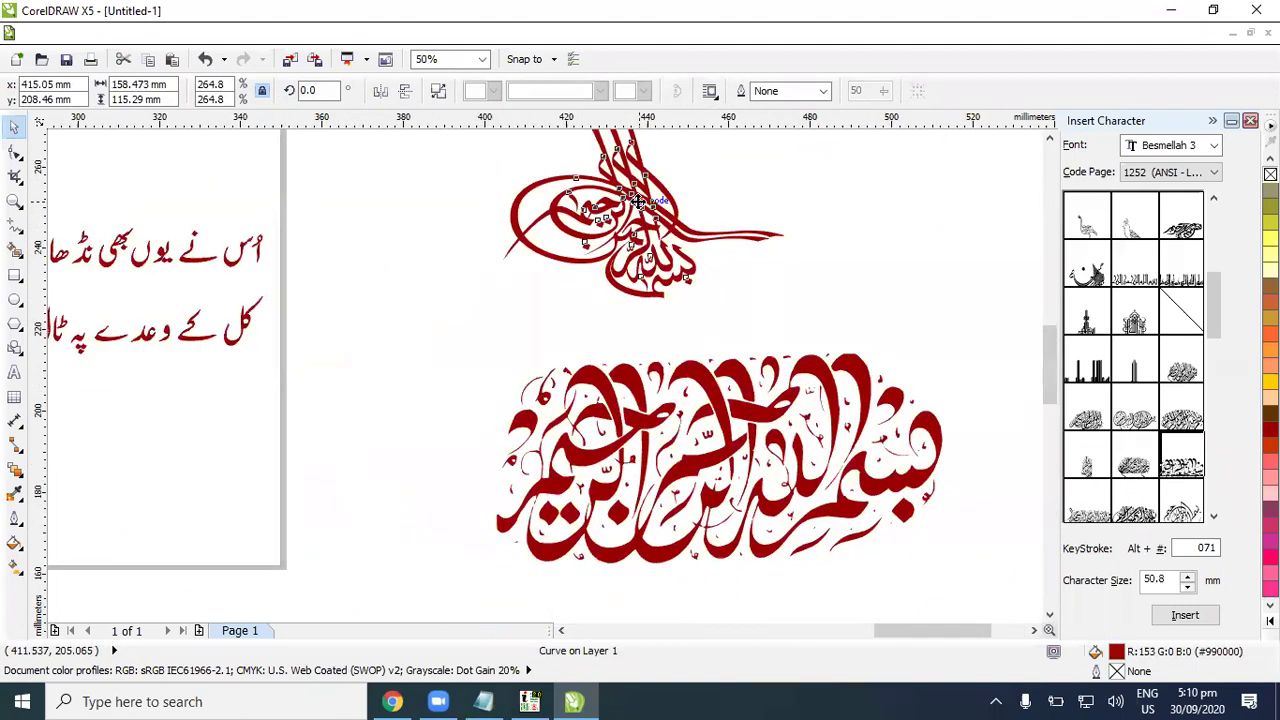
pyautogui.hotkey('shift', 'F2')
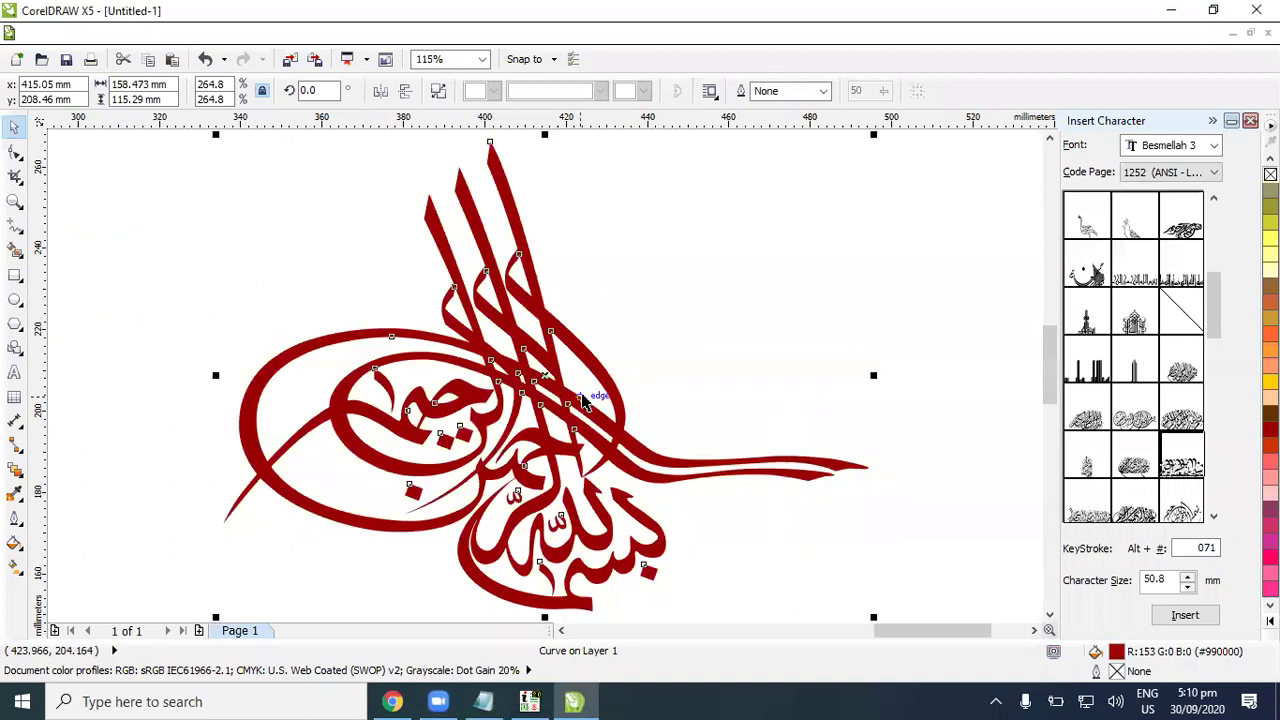
pyautogui.press('F11')
# Step: Give the tughra Bismillah a custom red-to-blue radial fountain fill
pyautogui.click(581, 338)
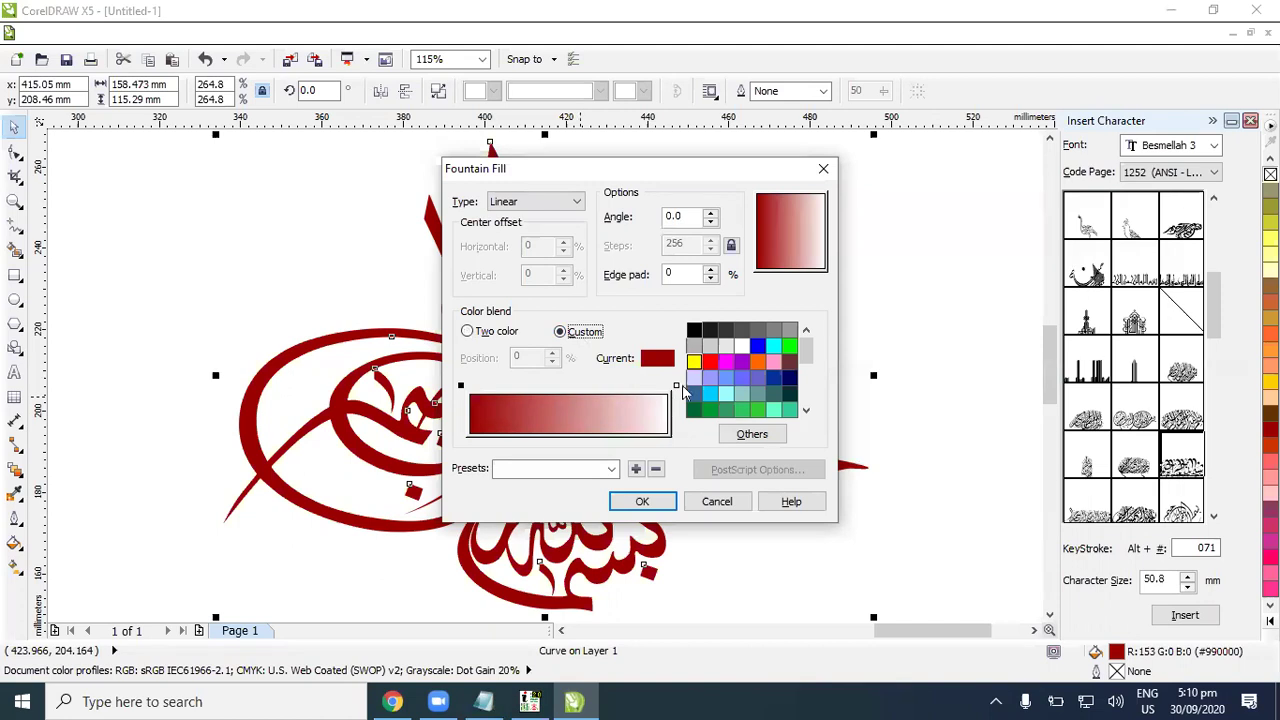
pyautogui.click(709, 361)
pyautogui.click(676, 385)
pyautogui.click(757, 345)
pyautogui.click(575, 205)
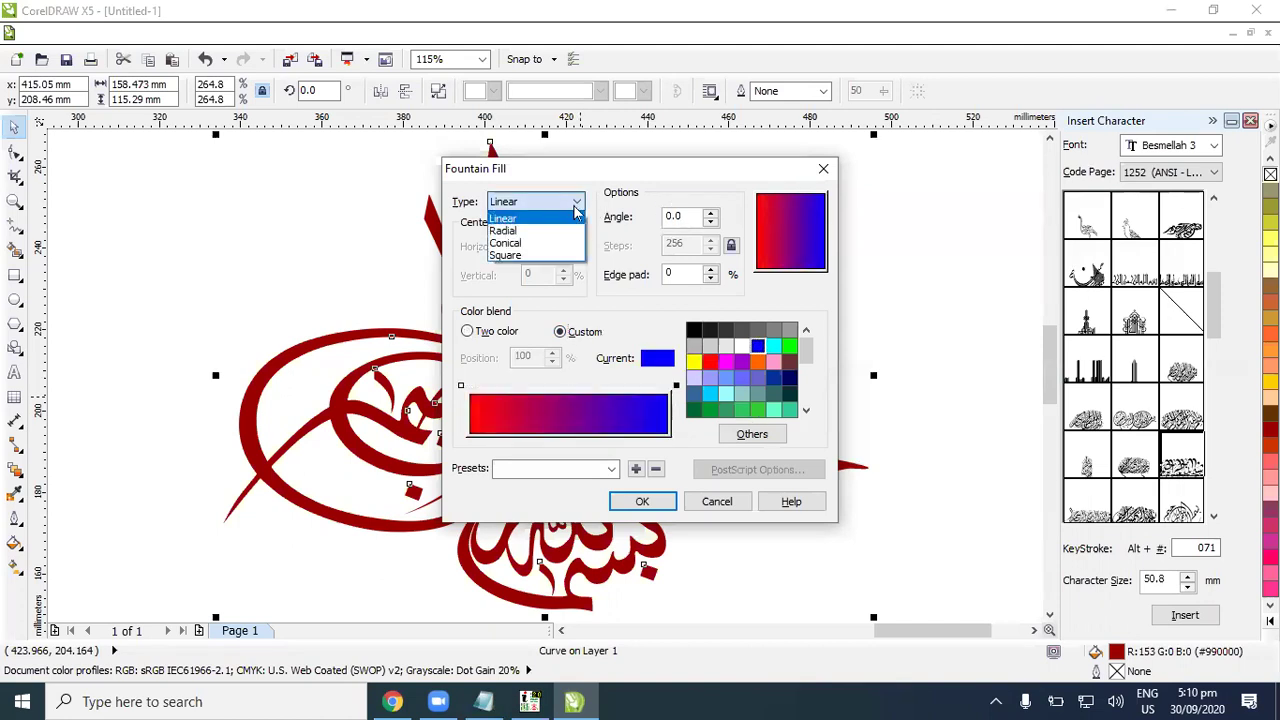
pyautogui.click(510, 243)
pyautogui.click(540, 202)
pyautogui.click(521, 243)
pyautogui.click(540, 202)
pyautogui.click(503, 230)
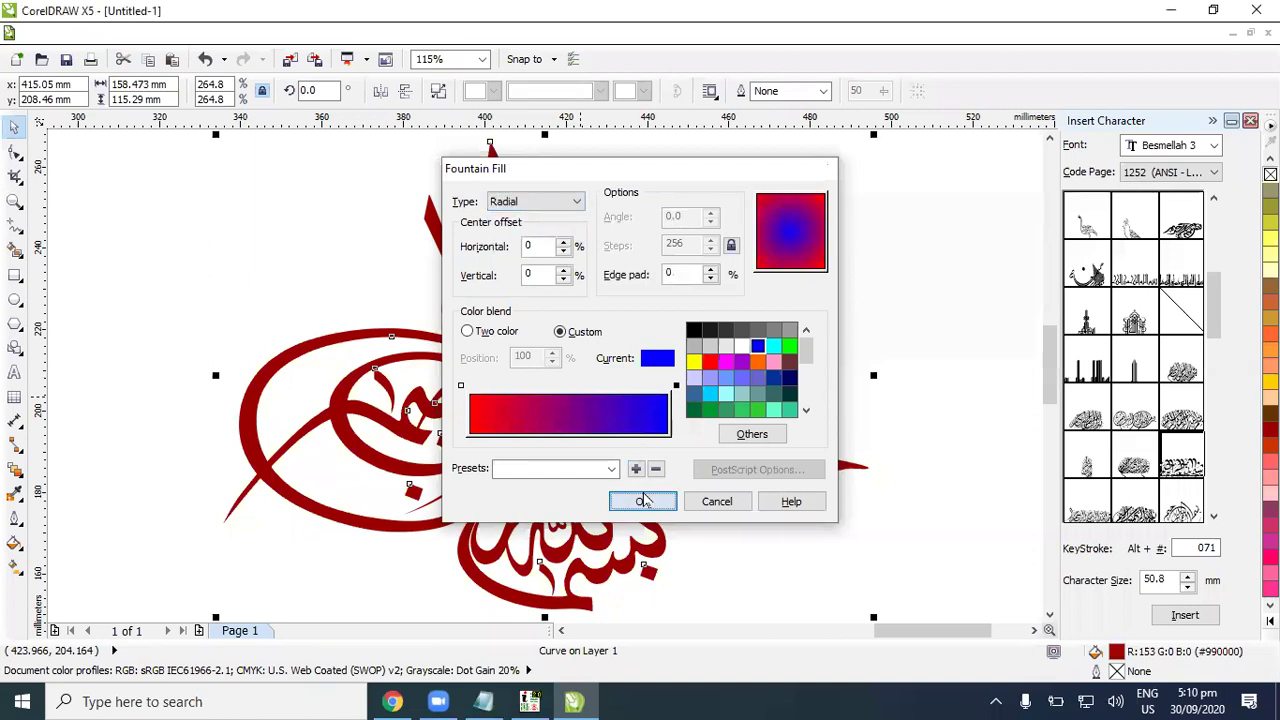
pyautogui.click(642, 501)
# Step: Shift the tughra and the wide dark red Bismillah left onto the page
pyautogui.click(771, 343)
pyautogui.scroll(-3, 771, 343)
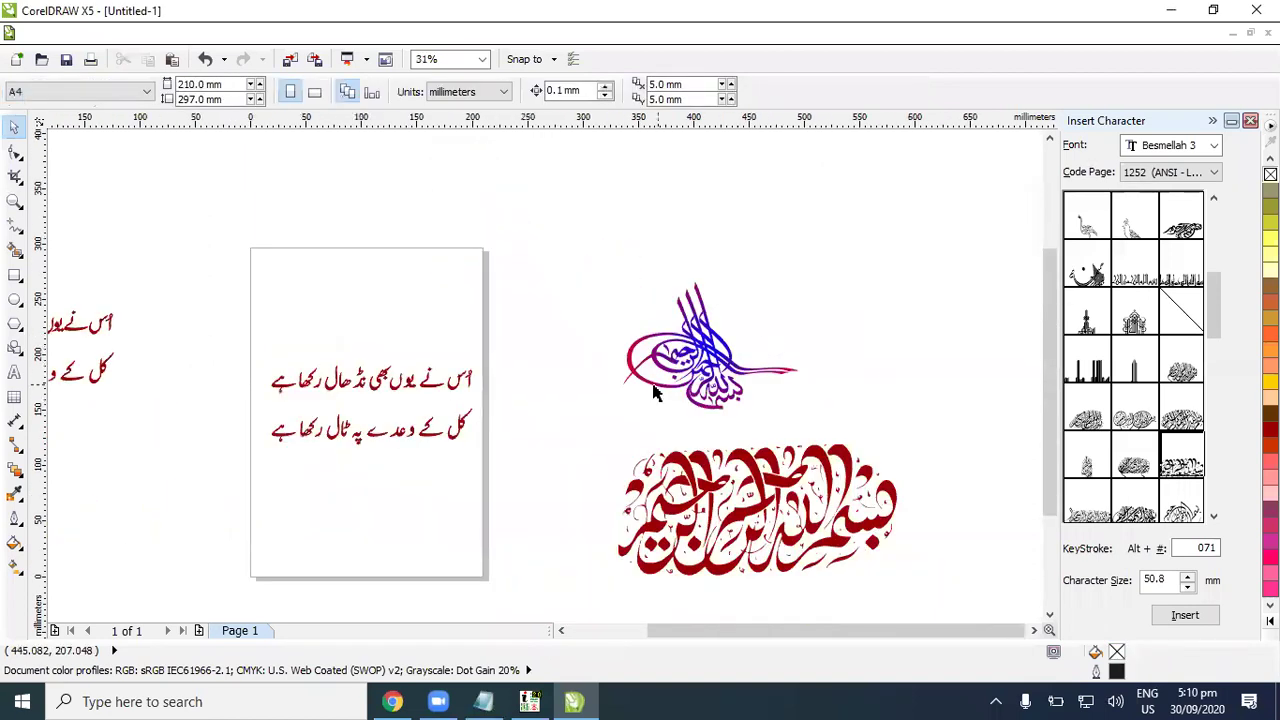
pyautogui.click(680, 394)
pyautogui.moveTo(688, 380); pyautogui.dragTo(596, 363)
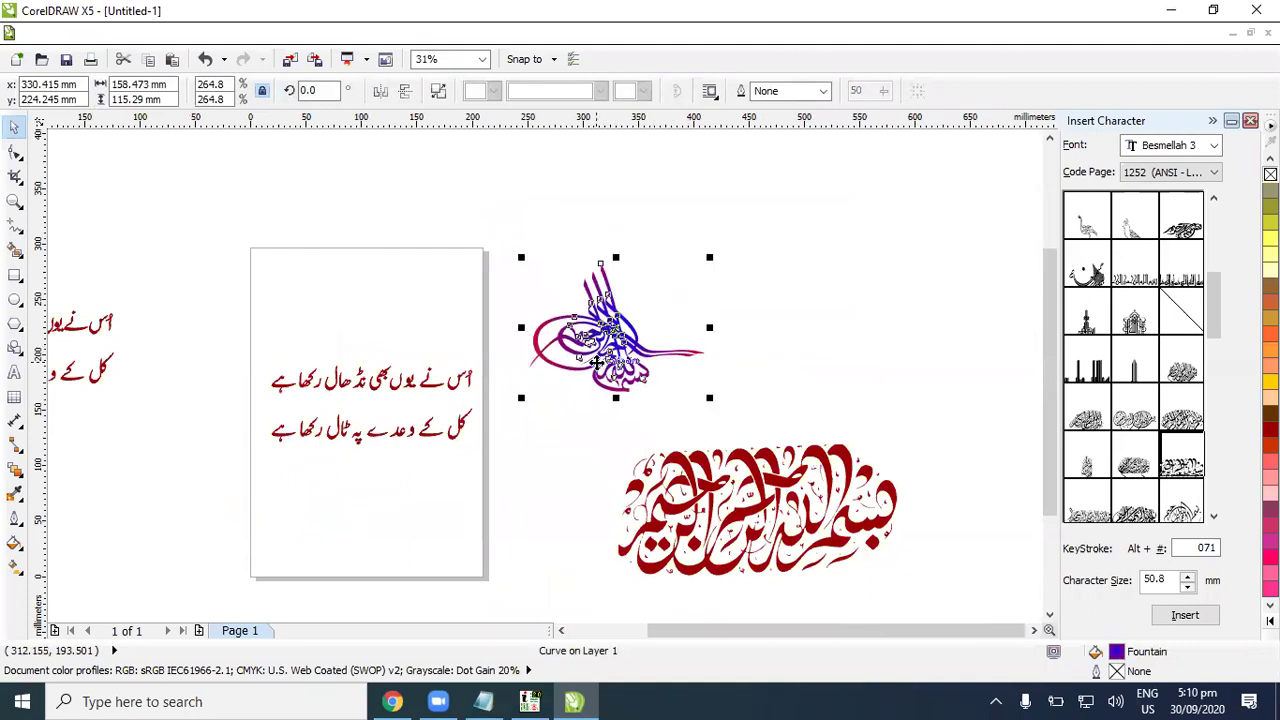
pyautogui.click(806, 404)
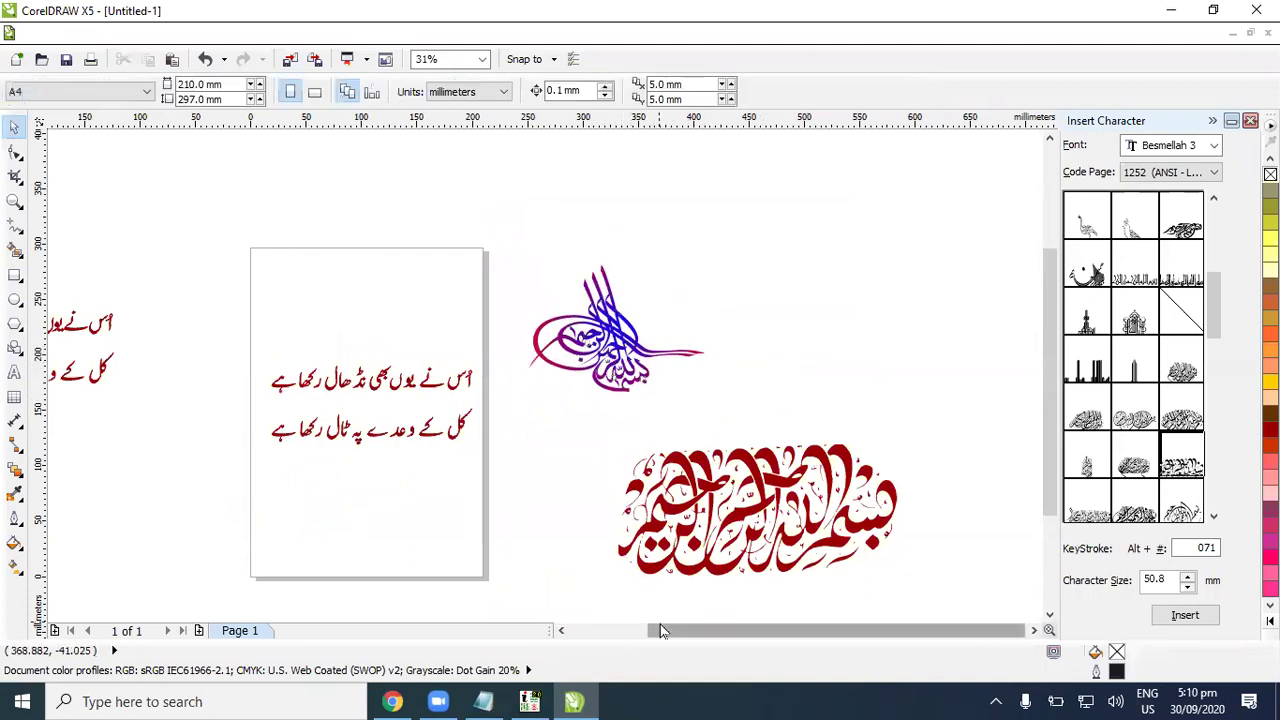
pyautogui.click(561, 630)
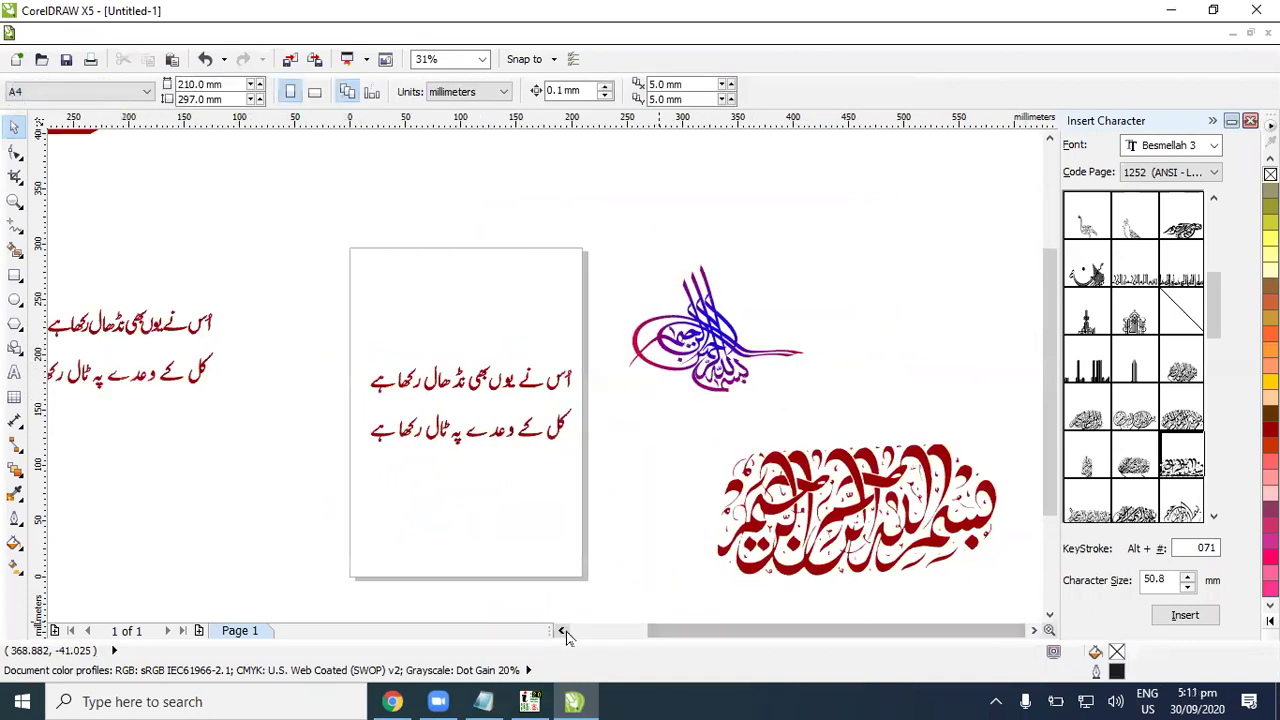
pyautogui.click(561, 630)
pyautogui.click(865, 494)
pyautogui.moveTo(865, 494); pyautogui.dragTo(572, 500)
# Step: Move the dark red Urdu verse higher on the page, above the wide Bismillah
pyautogui.press('Escape')
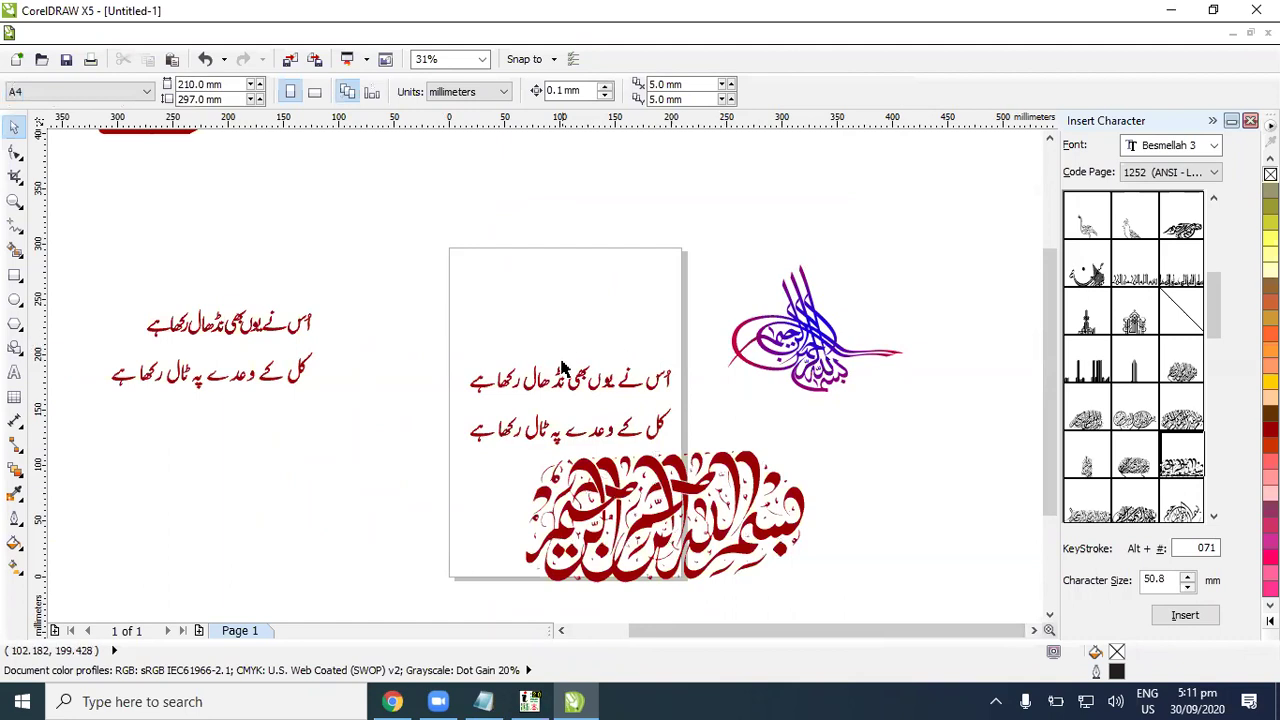
pyautogui.click(591, 380)
pyautogui.moveTo(591, 380); pyautogui.dragTo(594, 352)
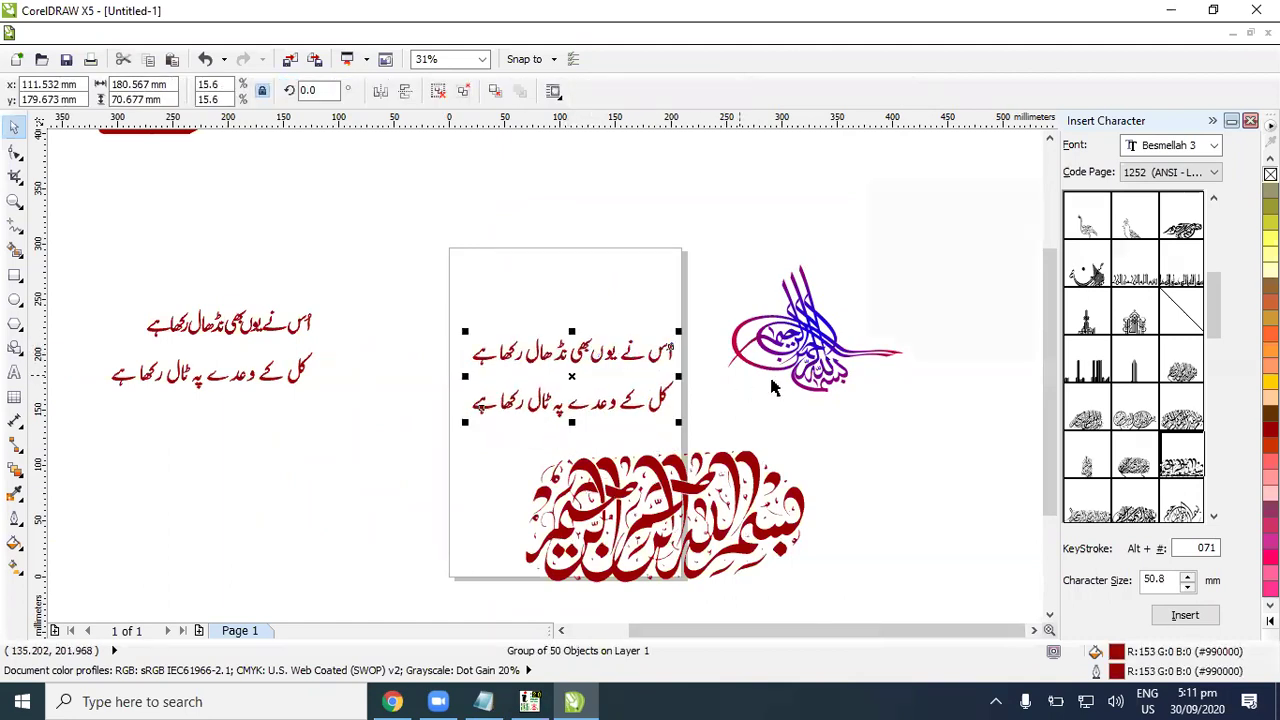
pyautogui.click(706, 421)
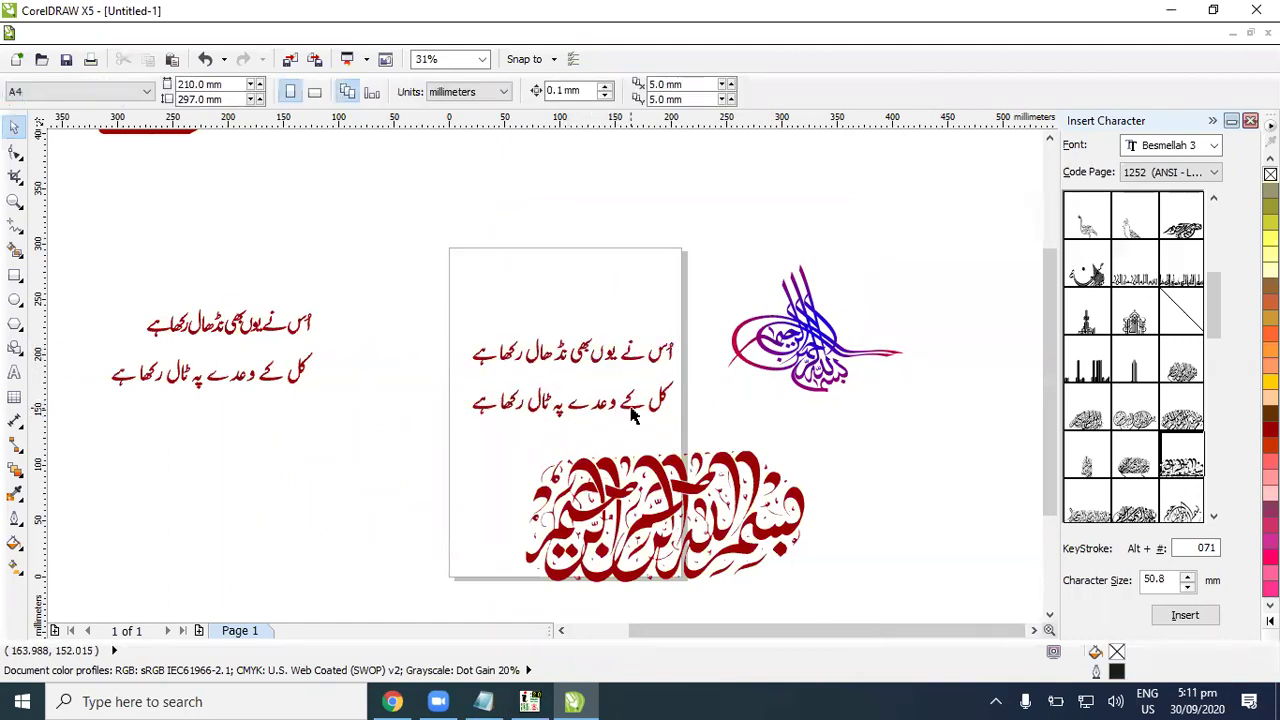
pyautogui.click(632, 405)
pyautogui.scroll(1, 495, 400)
pyautogui.scroll(1, 480, 404)
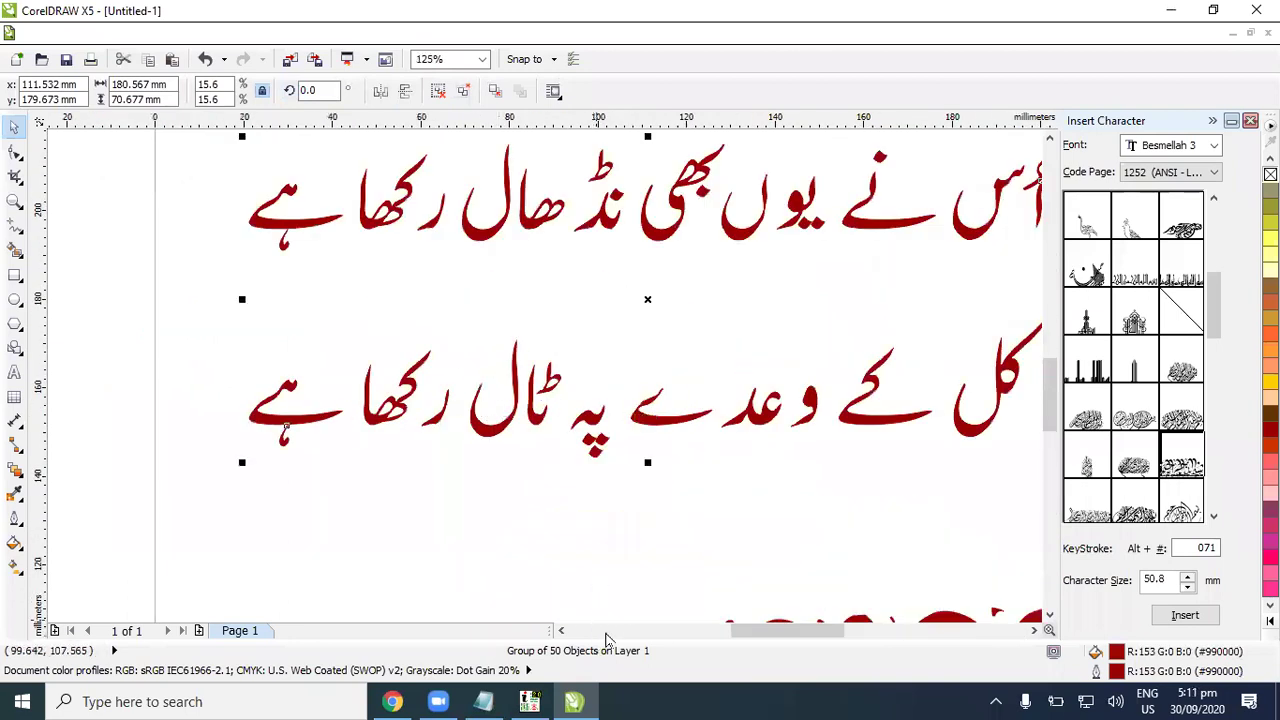
pyautogui.scroll(-1, 632, 547)
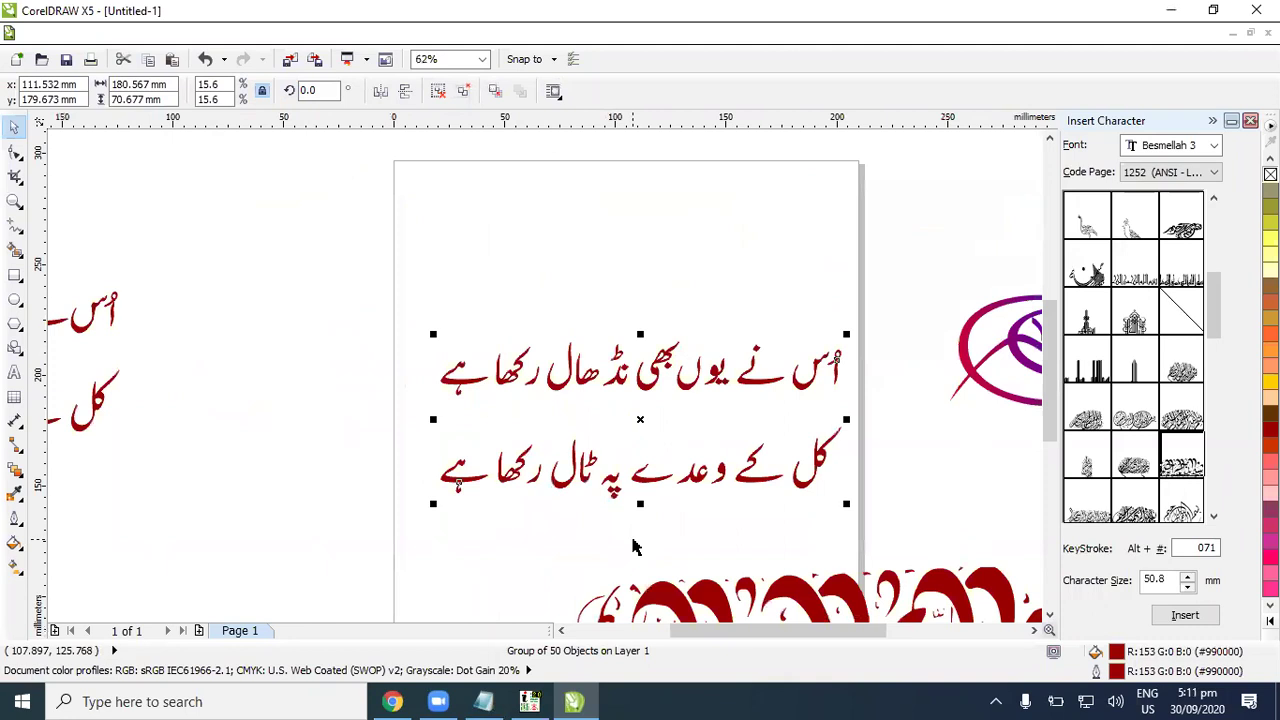
# Step: In InPage, create a new blank document (Untitled-3)
pyautogui.hotkey('alt', 'Tab')
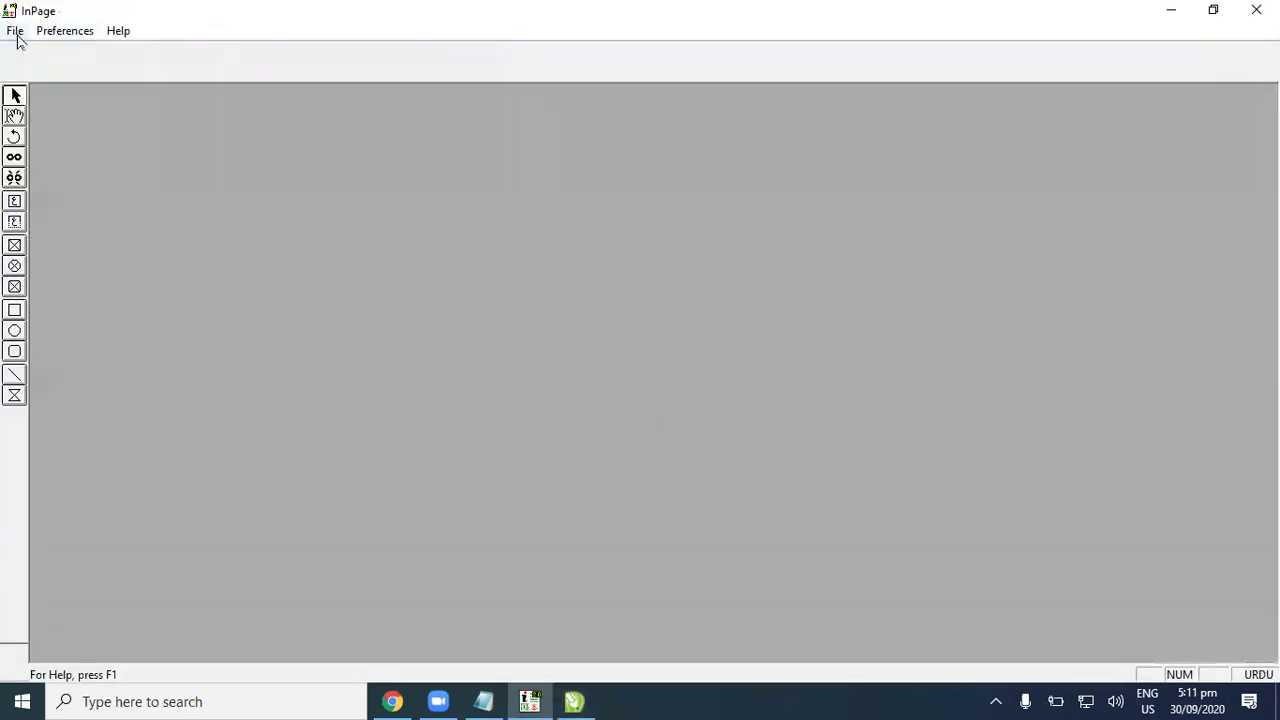
pyautogui.click(15, 30)
pyautogui.click(40, 52)
pyautogui.click(784, 289)
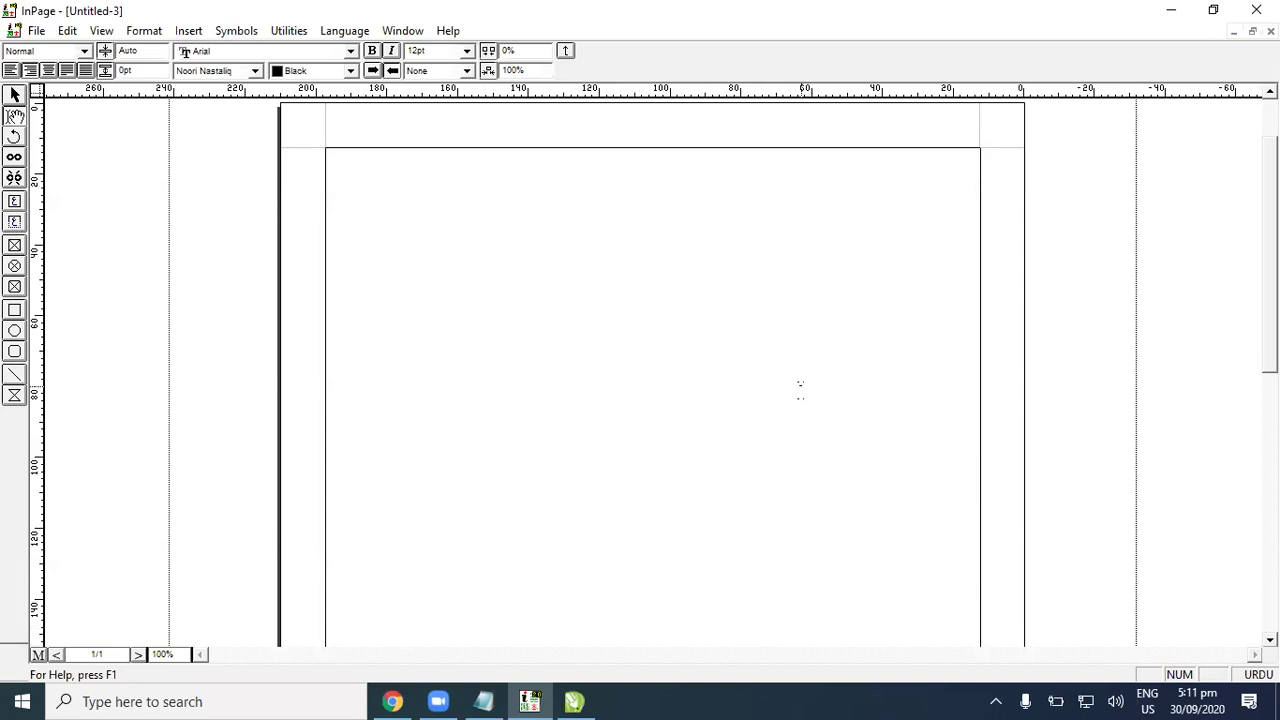
# Step: Zoom the page to 200% and set the text size to 24pt
pyautogui.hotkey('ctrl', '2')
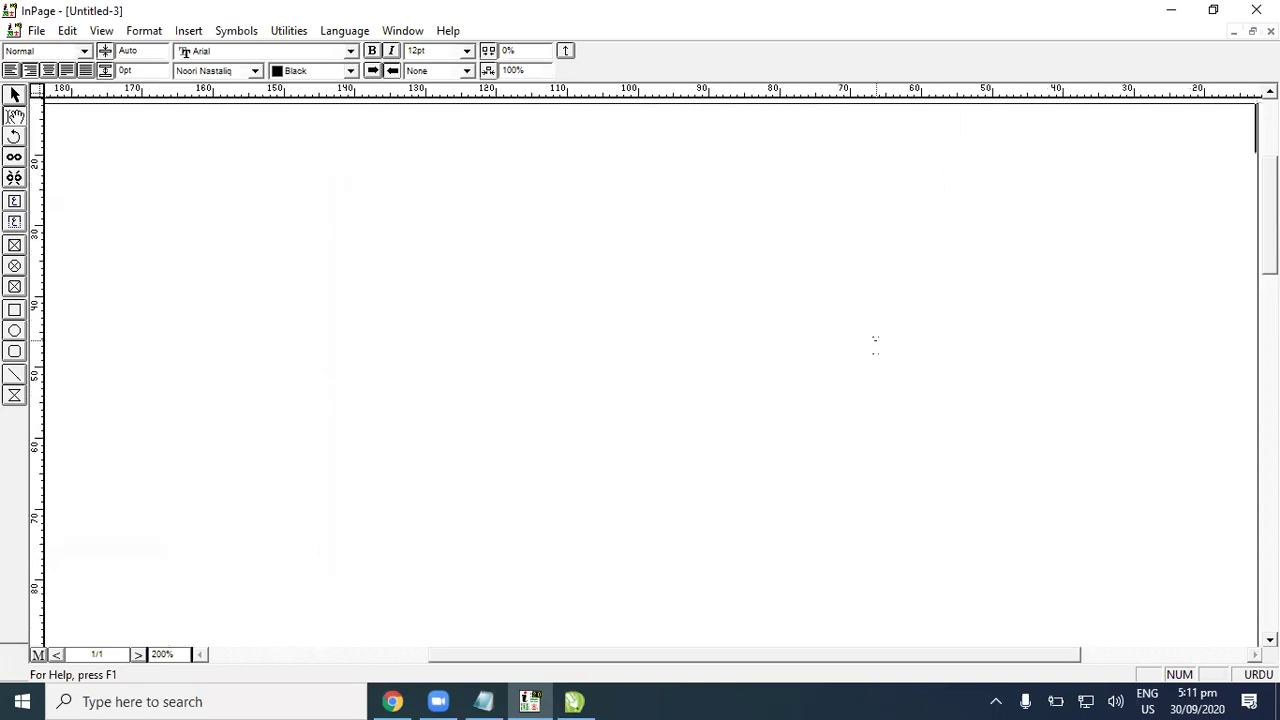
pyautogui.click(466, 50)
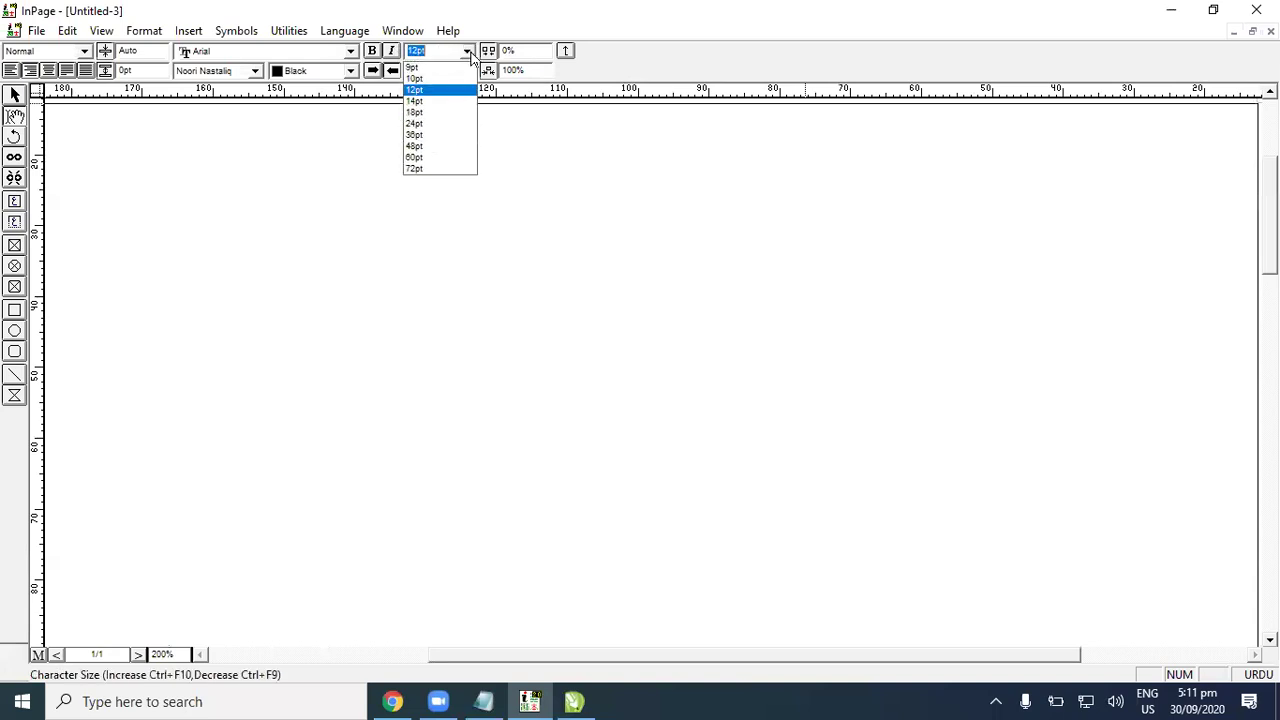
pyautogui.click(415, 123)
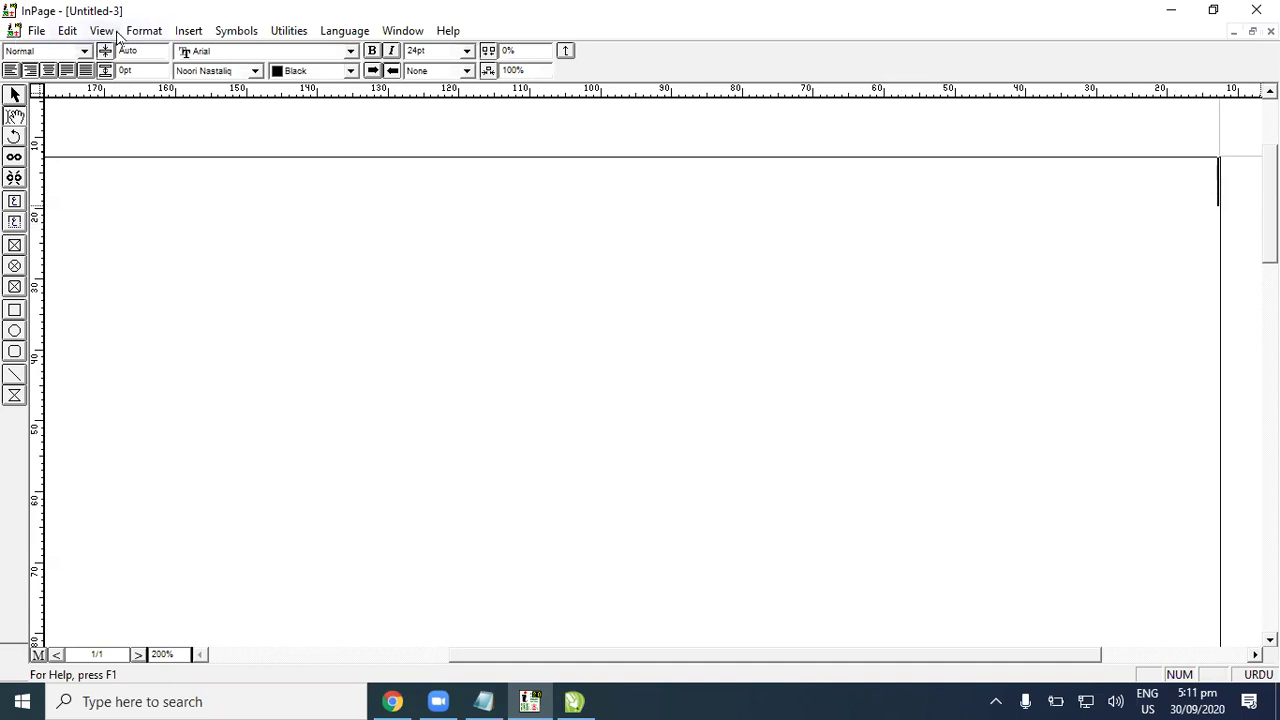
# Step: Open Keyboard Preferences from the Edit menu and pick the Monotype® layout
pyautogui.click(68, 31)
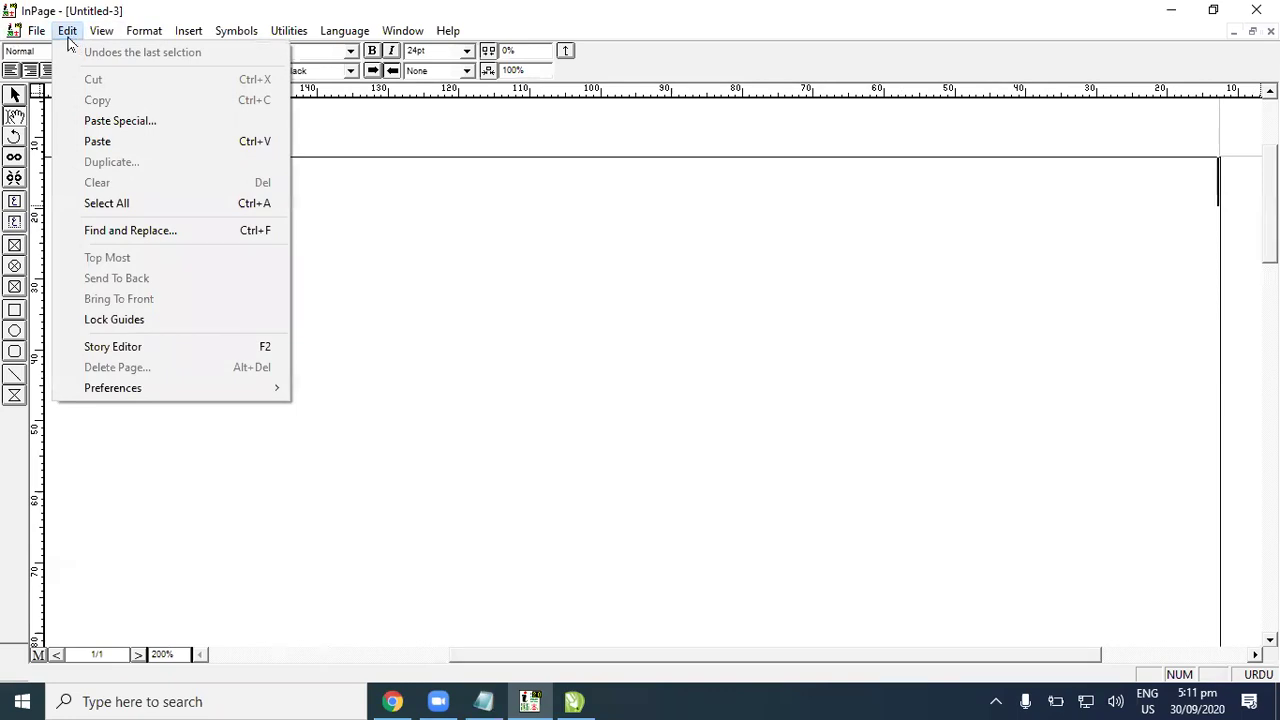
pyautogui.moveTo(137, 397)
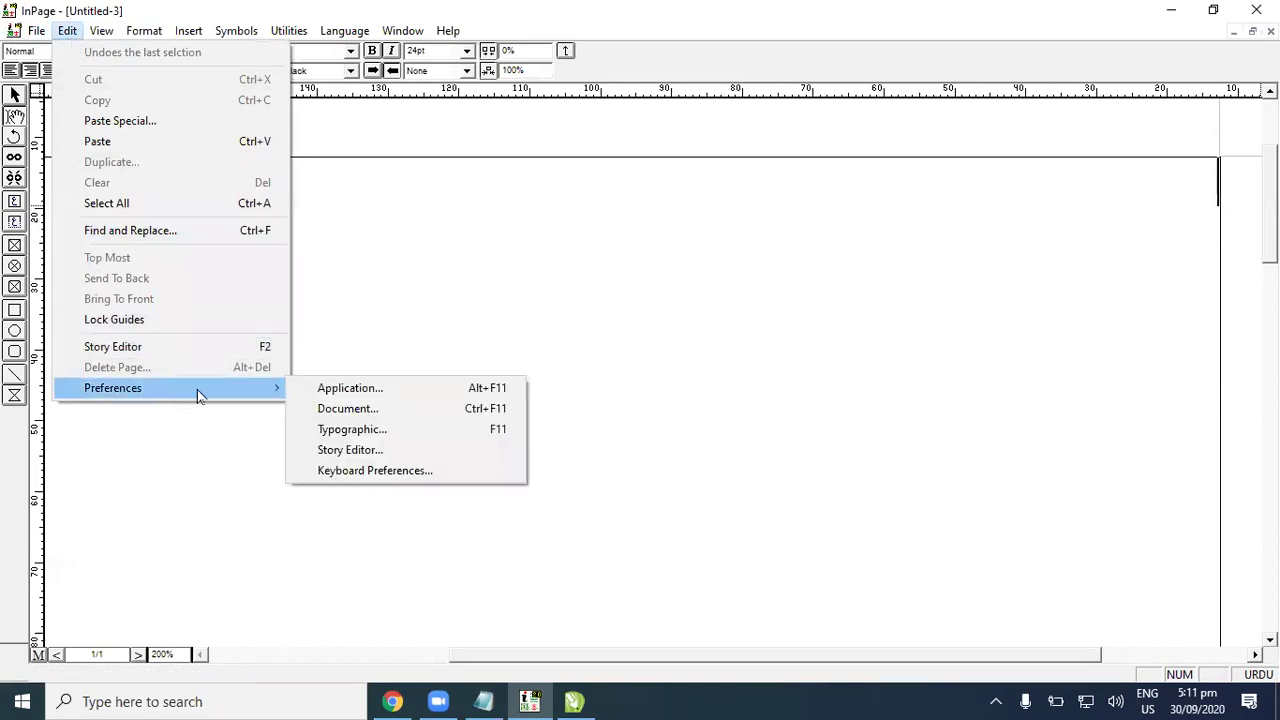
pyautogui.click(437, 474)
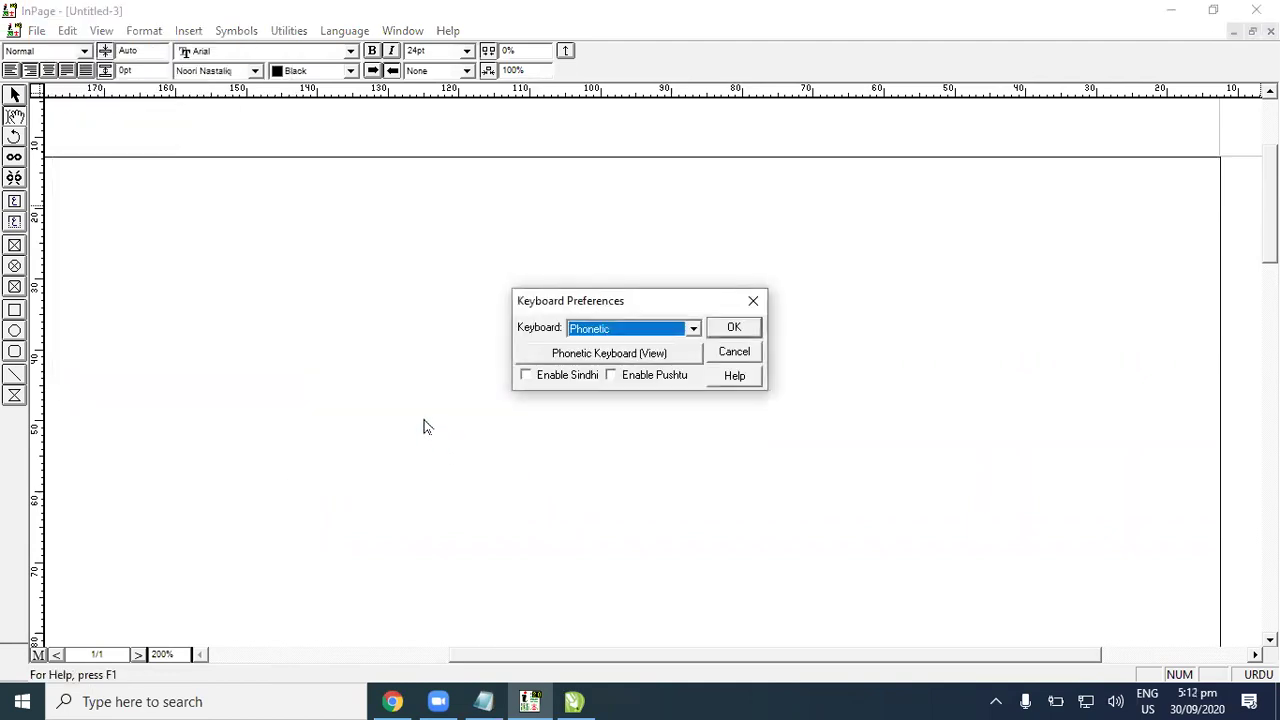
pyautogui.click(693, 329)
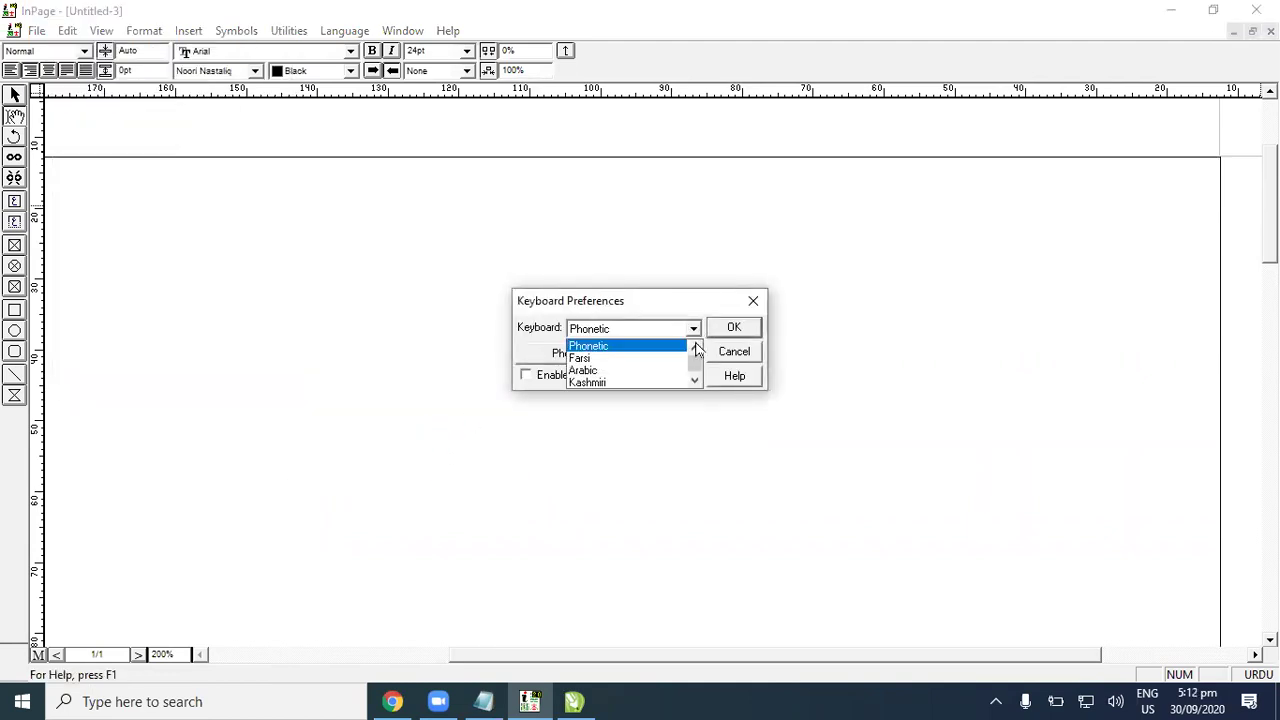
pyautogui.scroll(3, 697, 356)
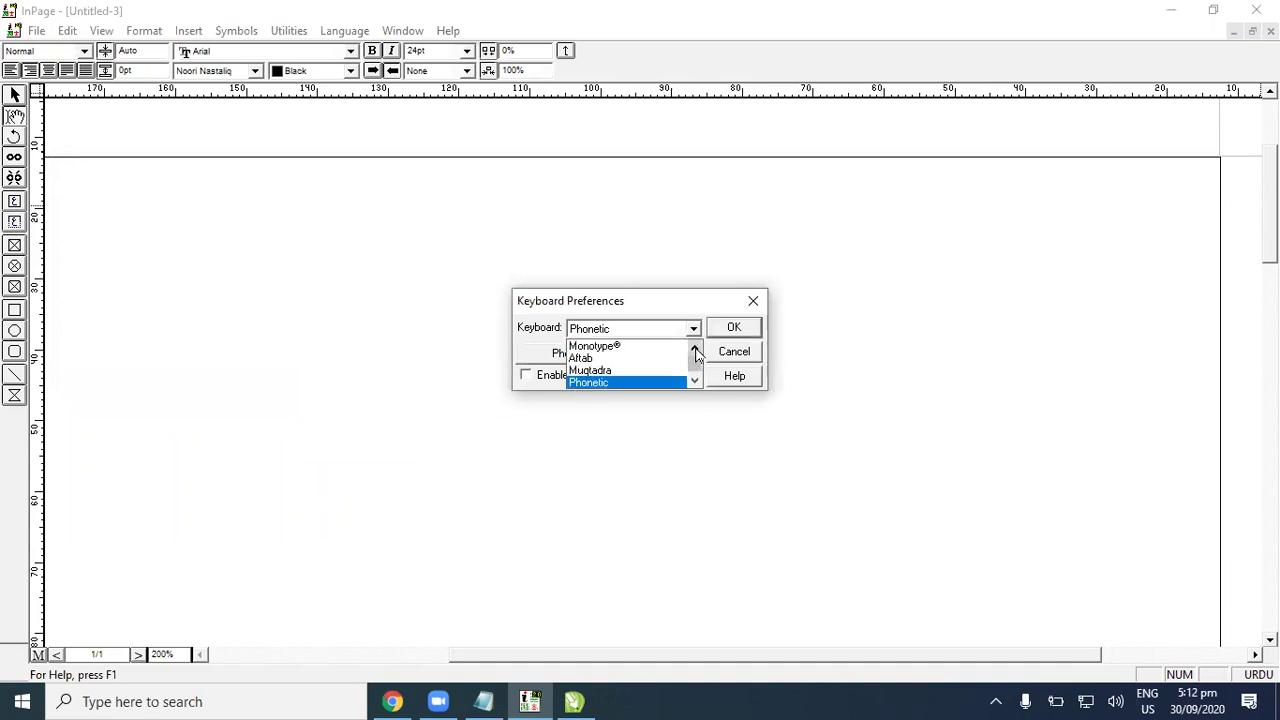
pyautogui.click(657, 347)
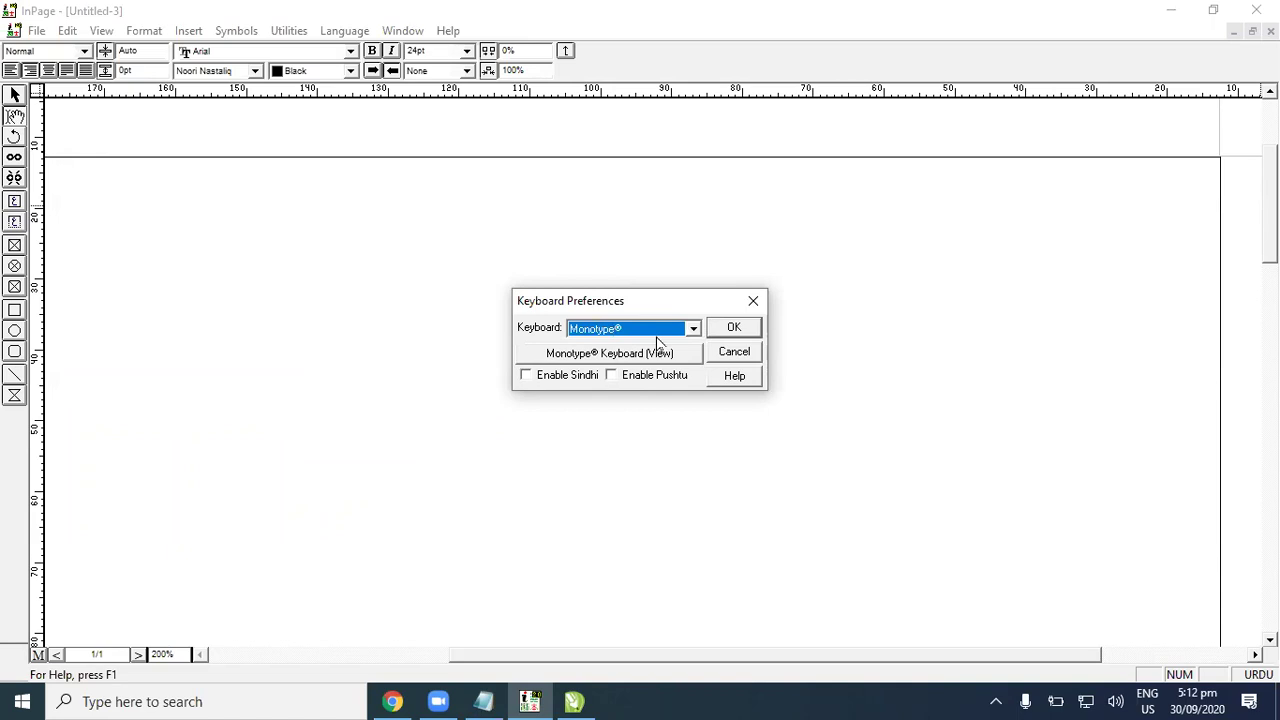
# Step: Try the Phonetic and Muqtadra layouts, then settle back on Monotype®
pyautogui.click(693, 329)
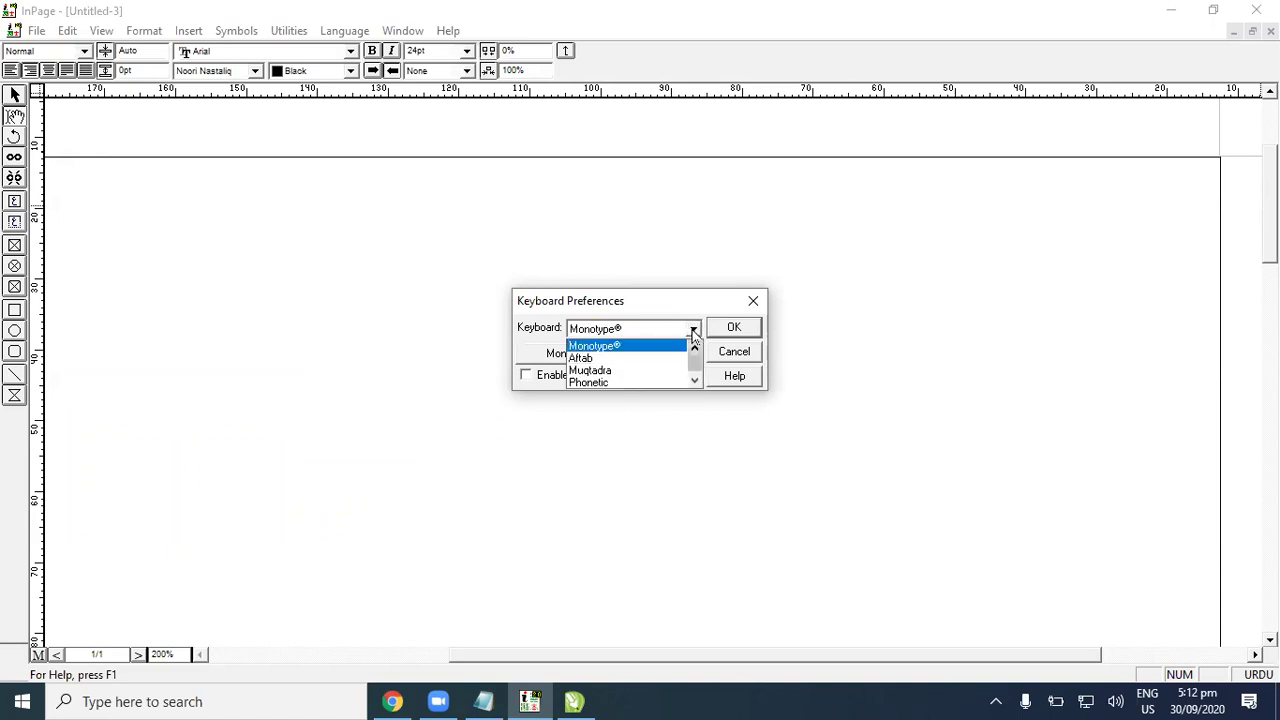
pyautogui.click(617, 384)
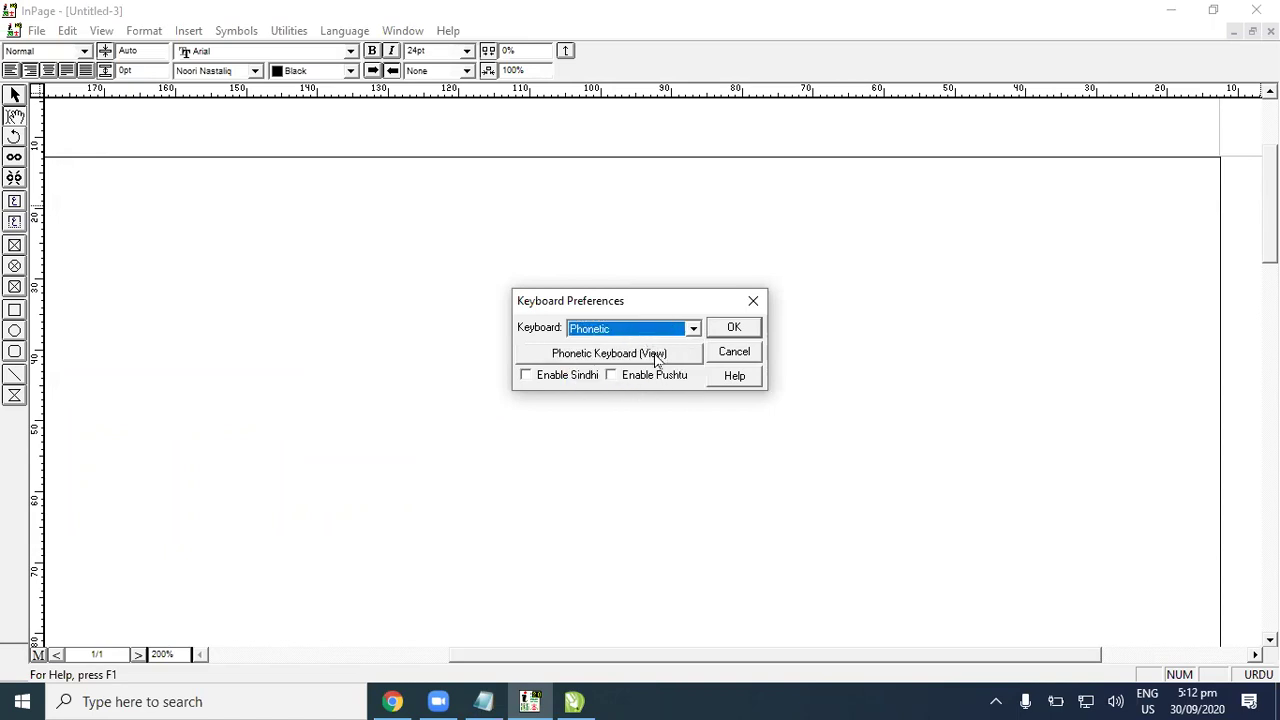
pyautogui.click(693, 329)
pyautogui.click(695, 348)
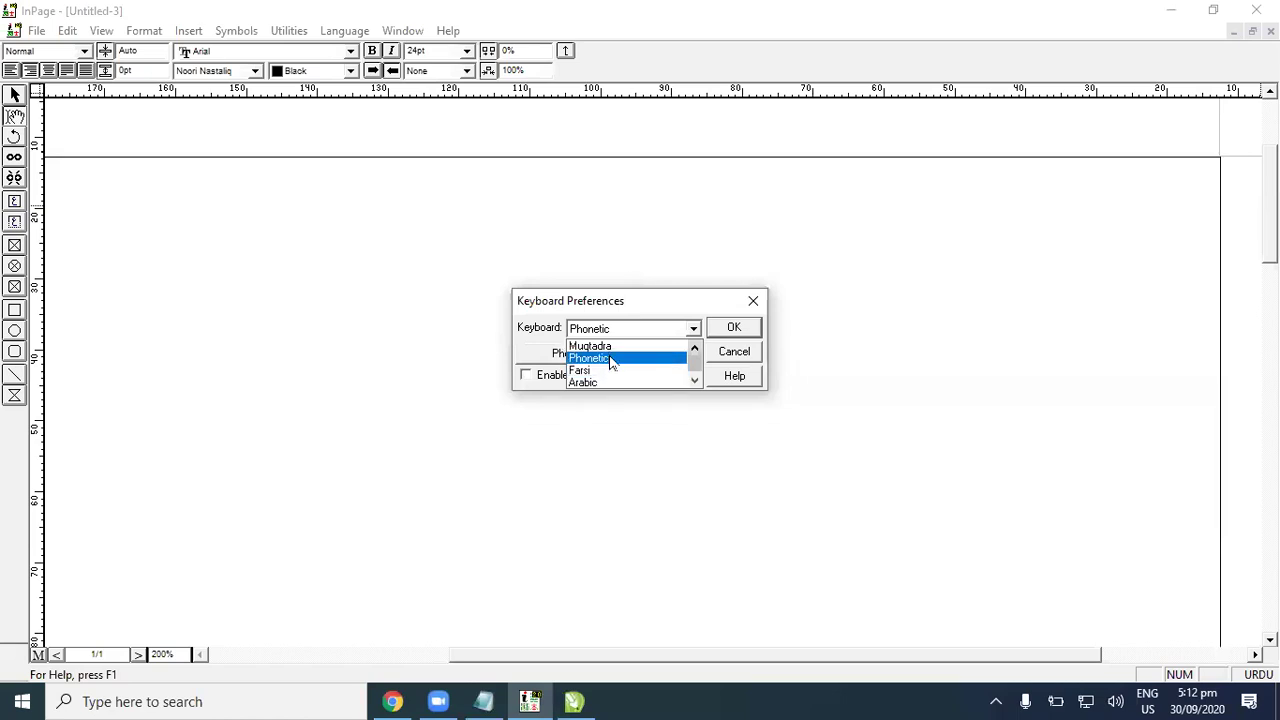
pyautogui.click(612, 349)
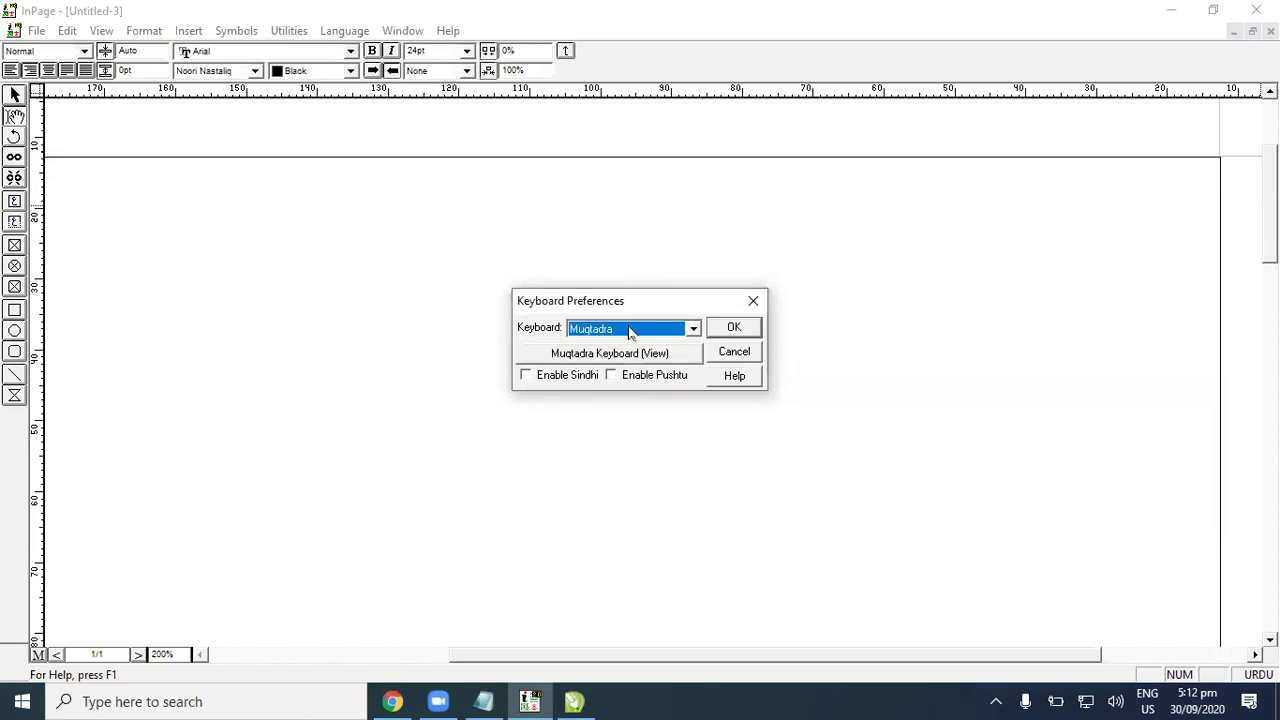
pyautogui.click(632, 330)
pyautogui.click(603, 362)
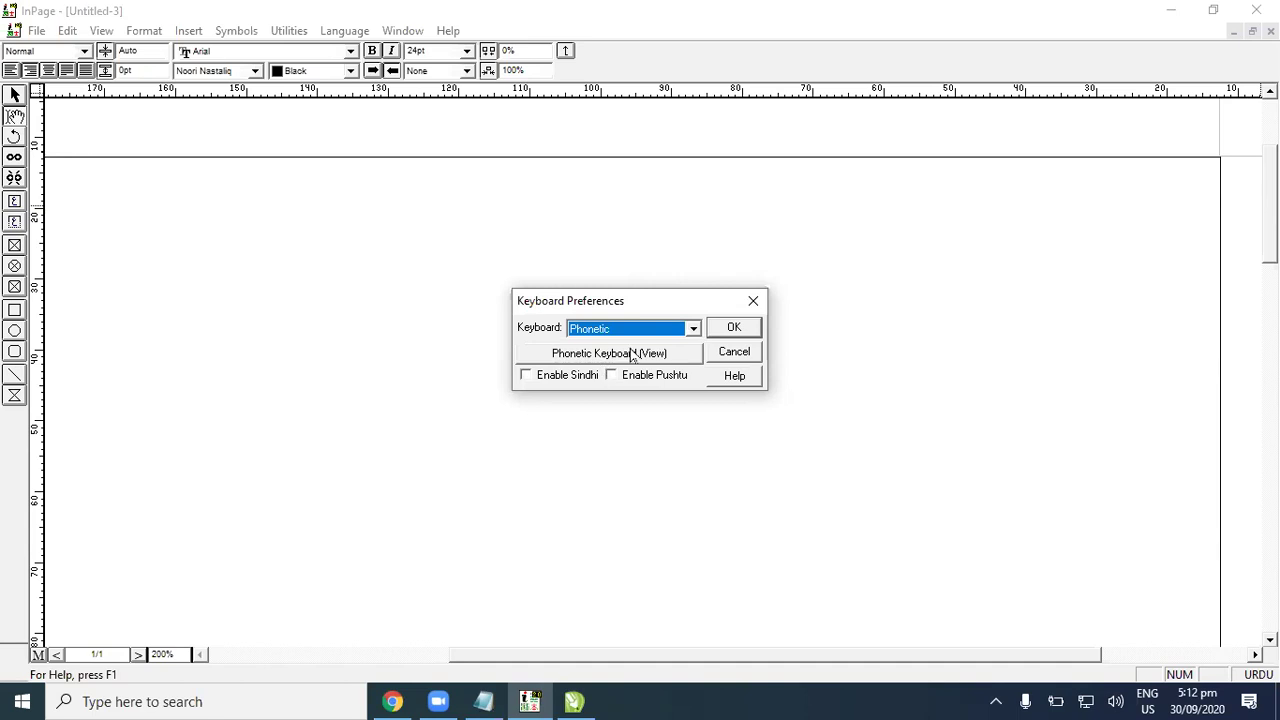
pyautogui.click(690, 330)
pyautogui.click(690, 330)
pyautogui.click(690, 330)
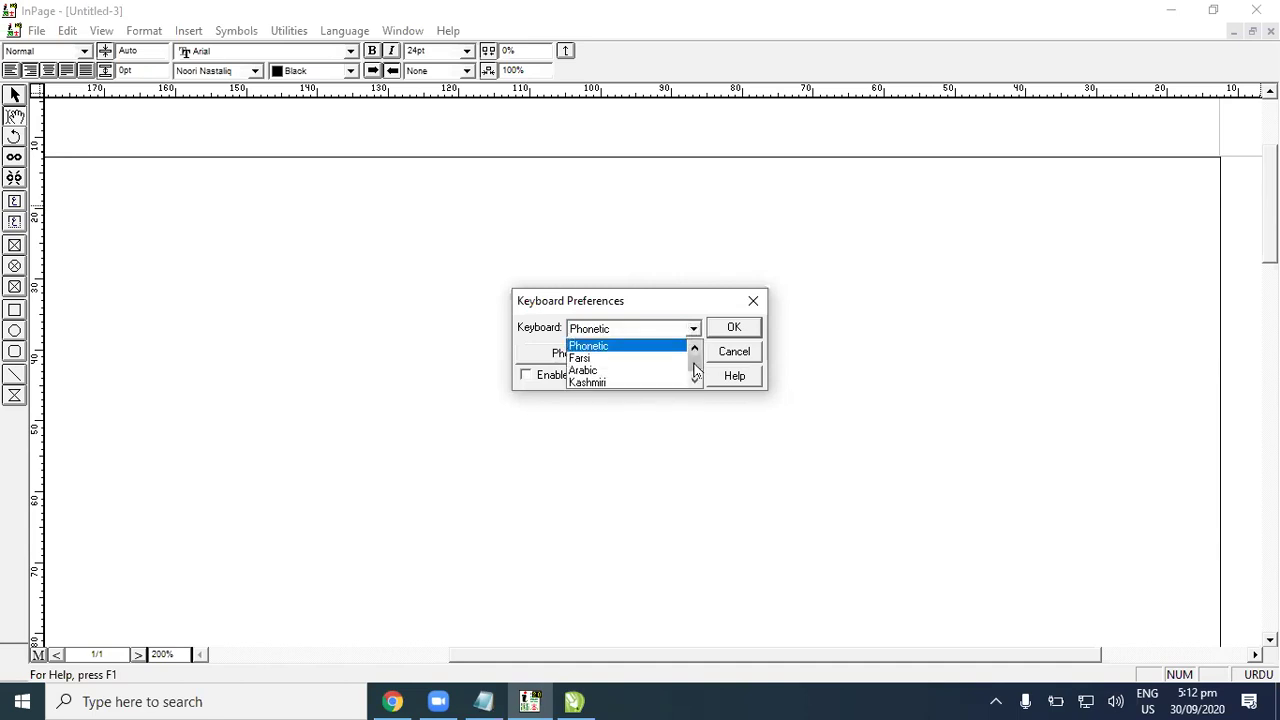
pyautogui.moveTo(694, 365); pyautogui.dragTo(695, 352)
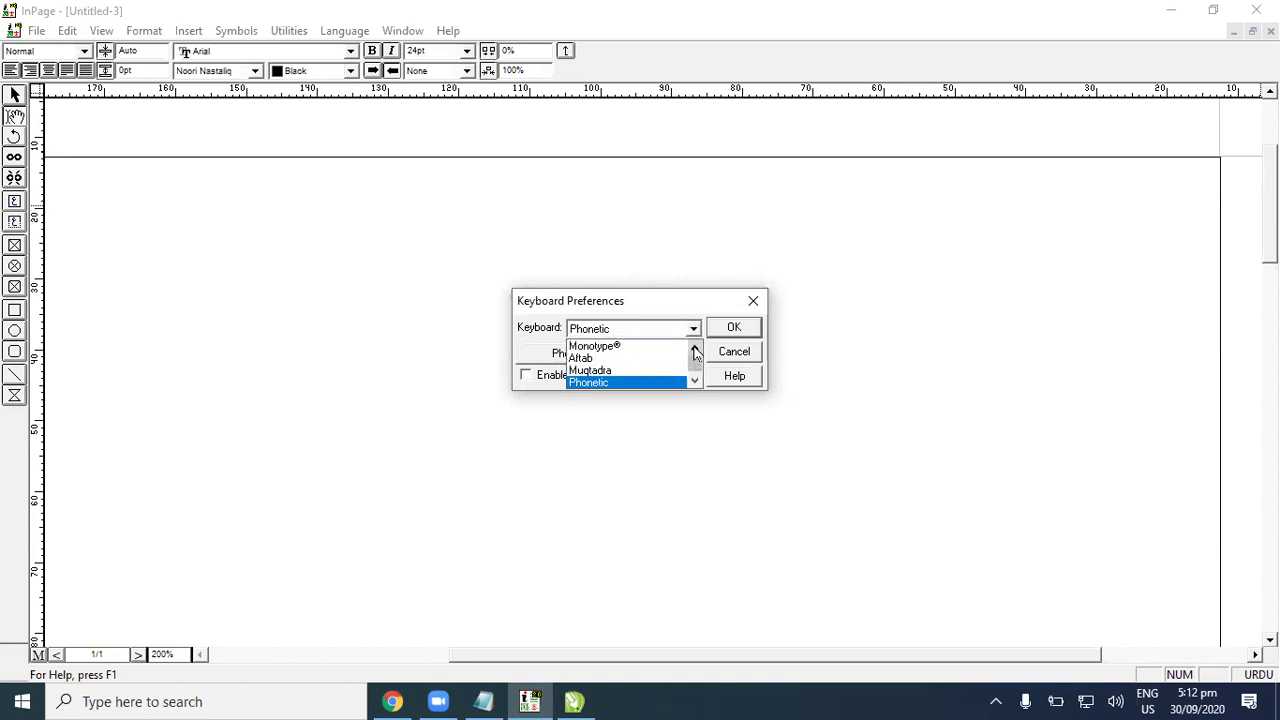
pyautogui.click(664, 347)
# Step: Preview and close the Monotype® key map, then select Phonetic and view its key chart
pyautogui.click(641, 354)
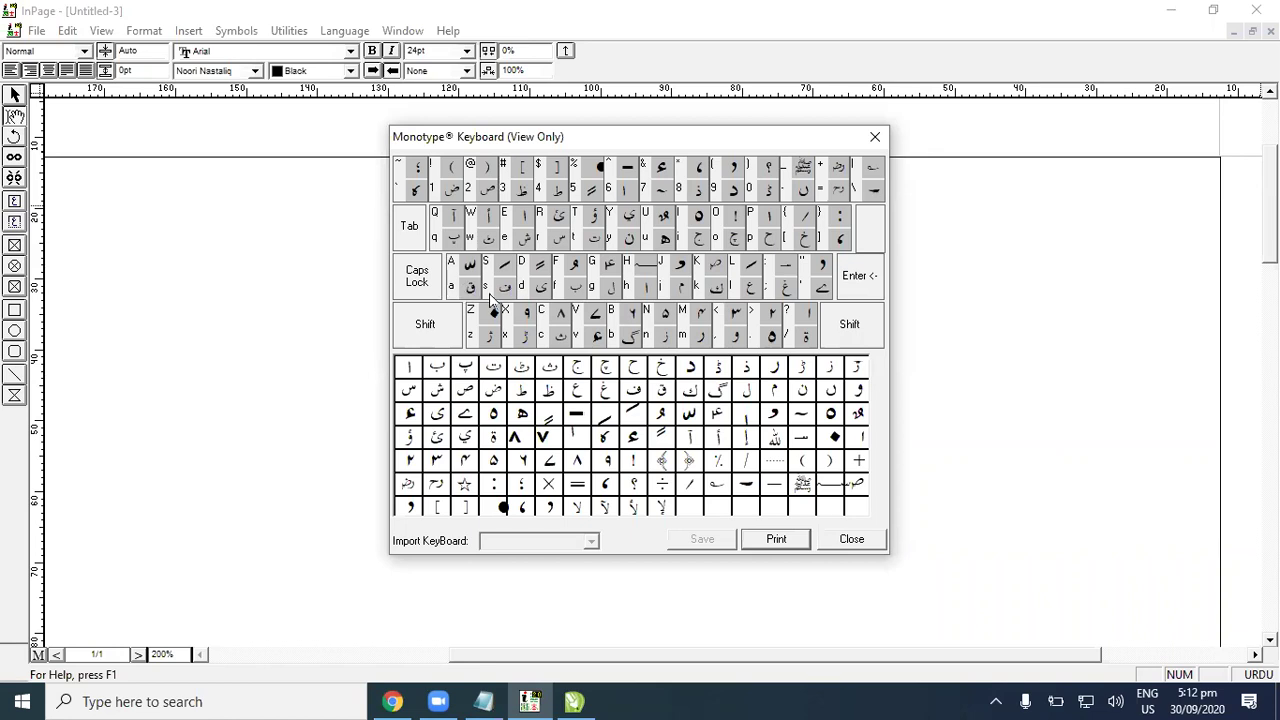
pyautogui.click(873, 540)
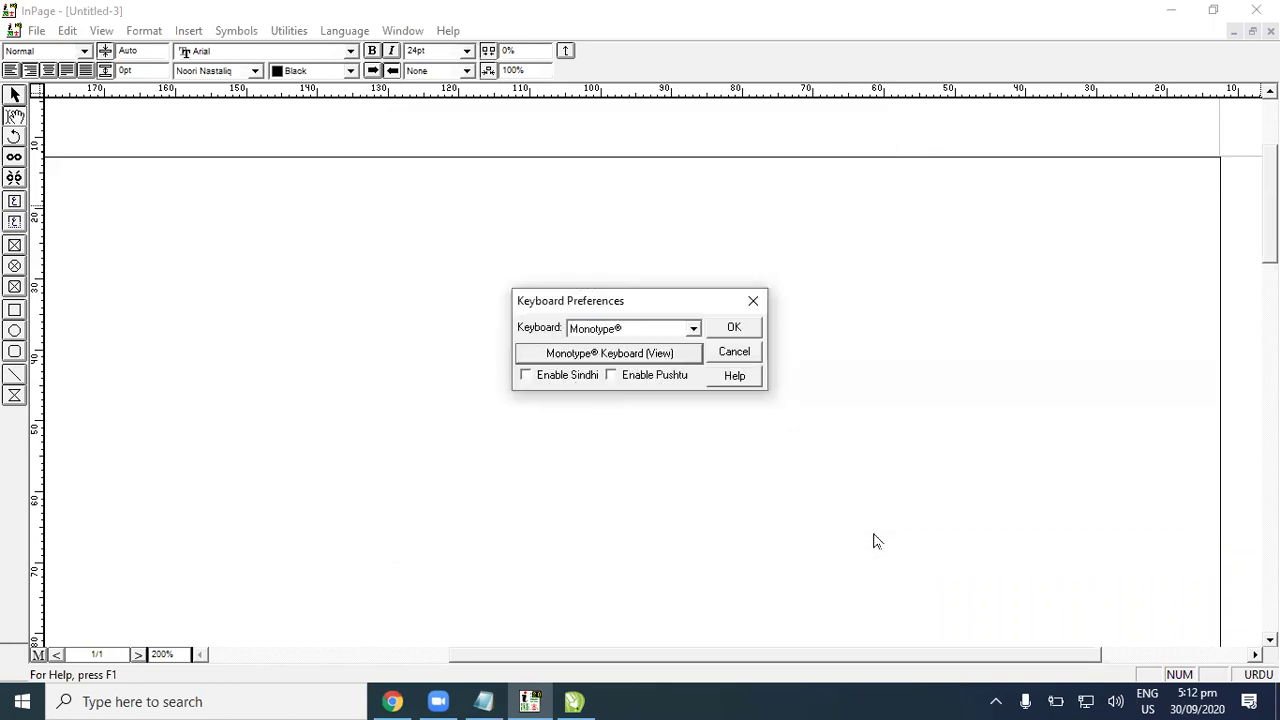
pyautogui.click(693, 330)
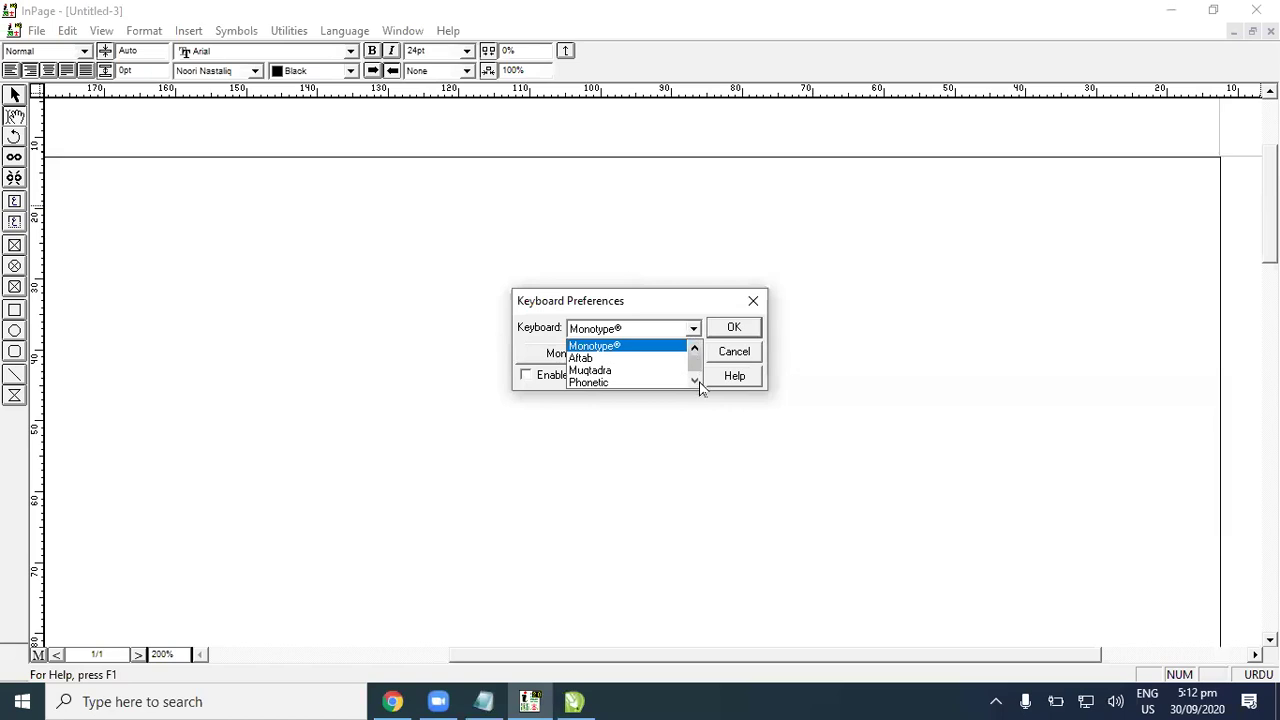
pyautogui.click(666, 381)
pyautogui.click(666, 353)
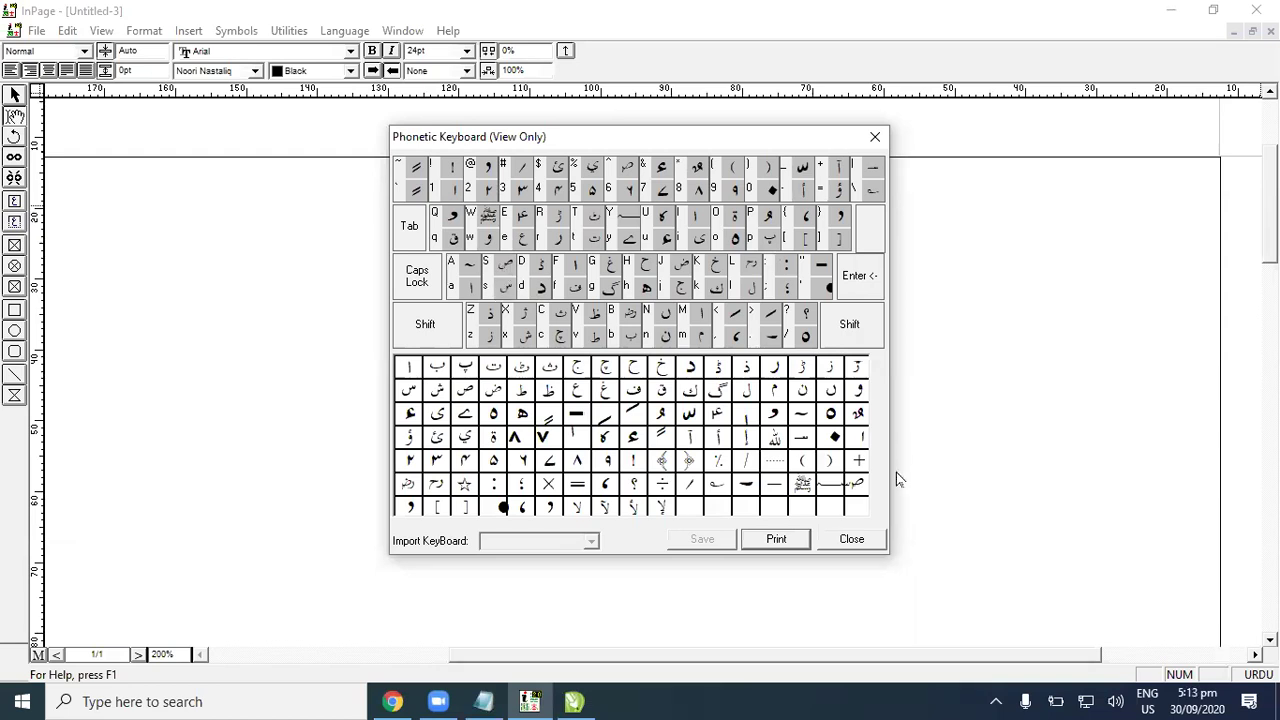
# Step: Close the Phonetic Keyboard chart, confirm Keyboard Preferences, and indent the caret on the blank page
pyautogui.click(866, 535)
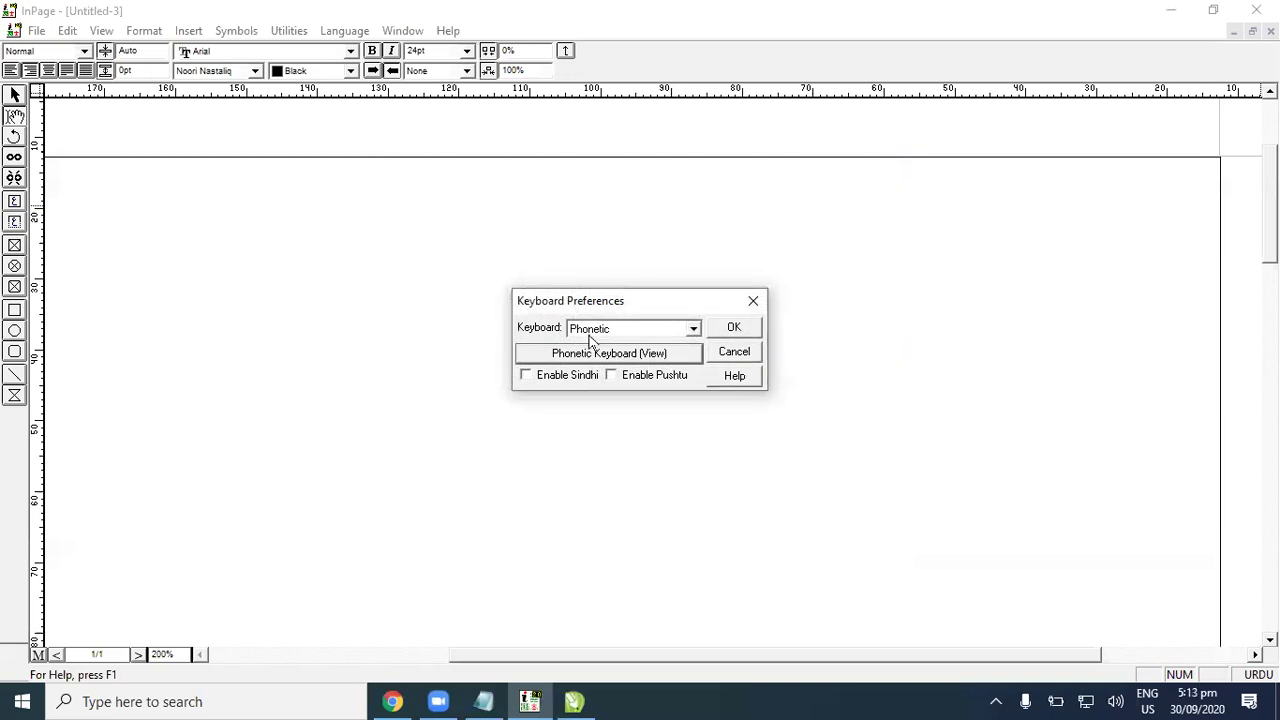
pyautogui.click(731, 329)
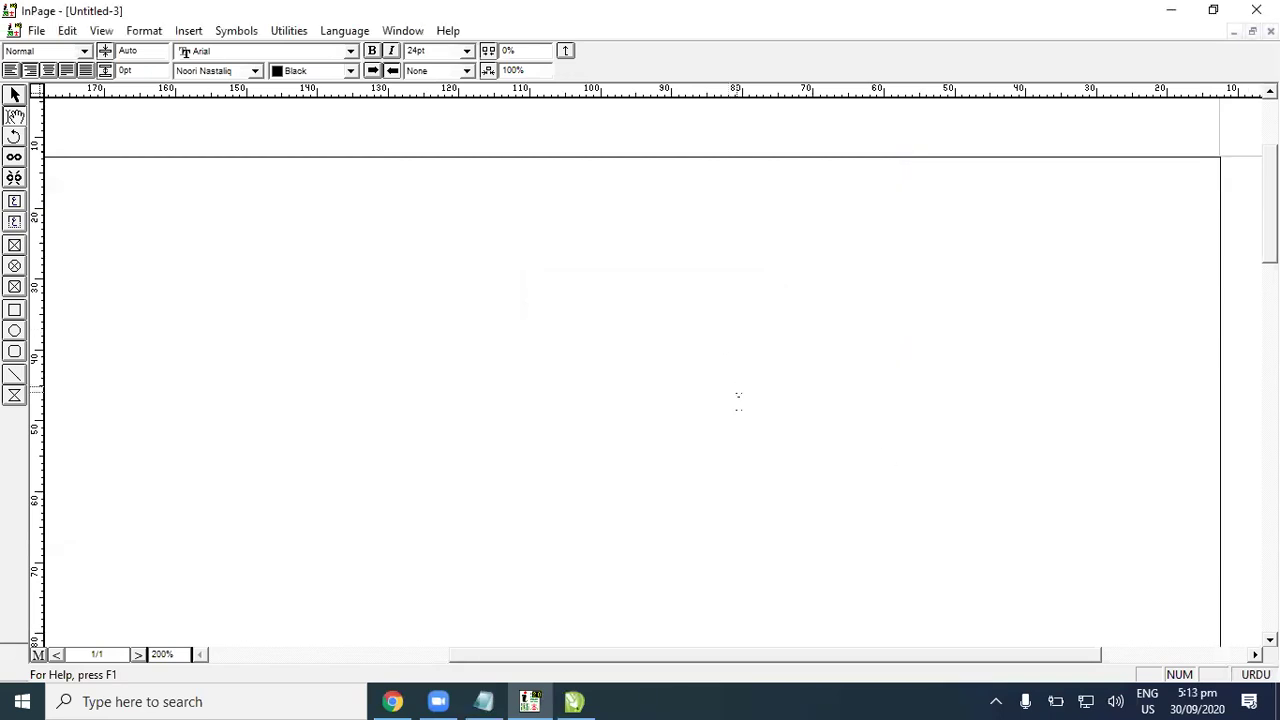
pyautogui.press('Tab')
pyautogui.press('Tab')
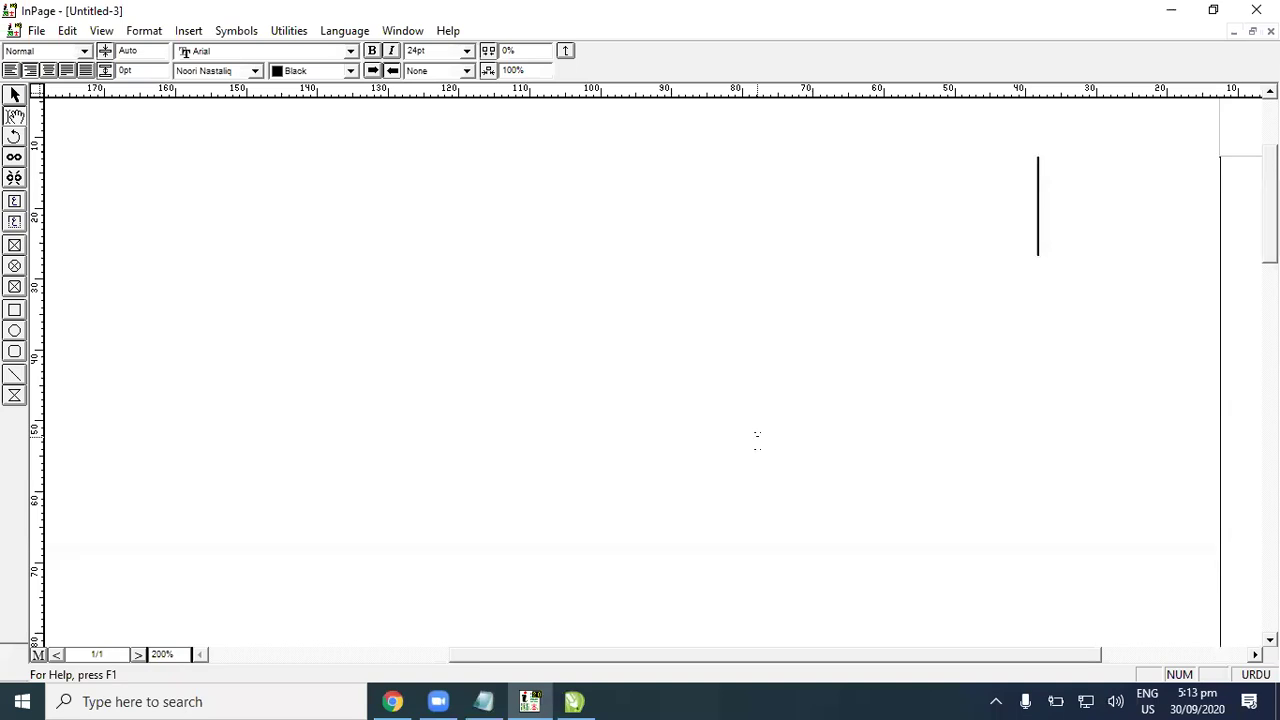
# Step: Type the first letter پ and set it in the Noori Character font
pyautogui.write('پ')
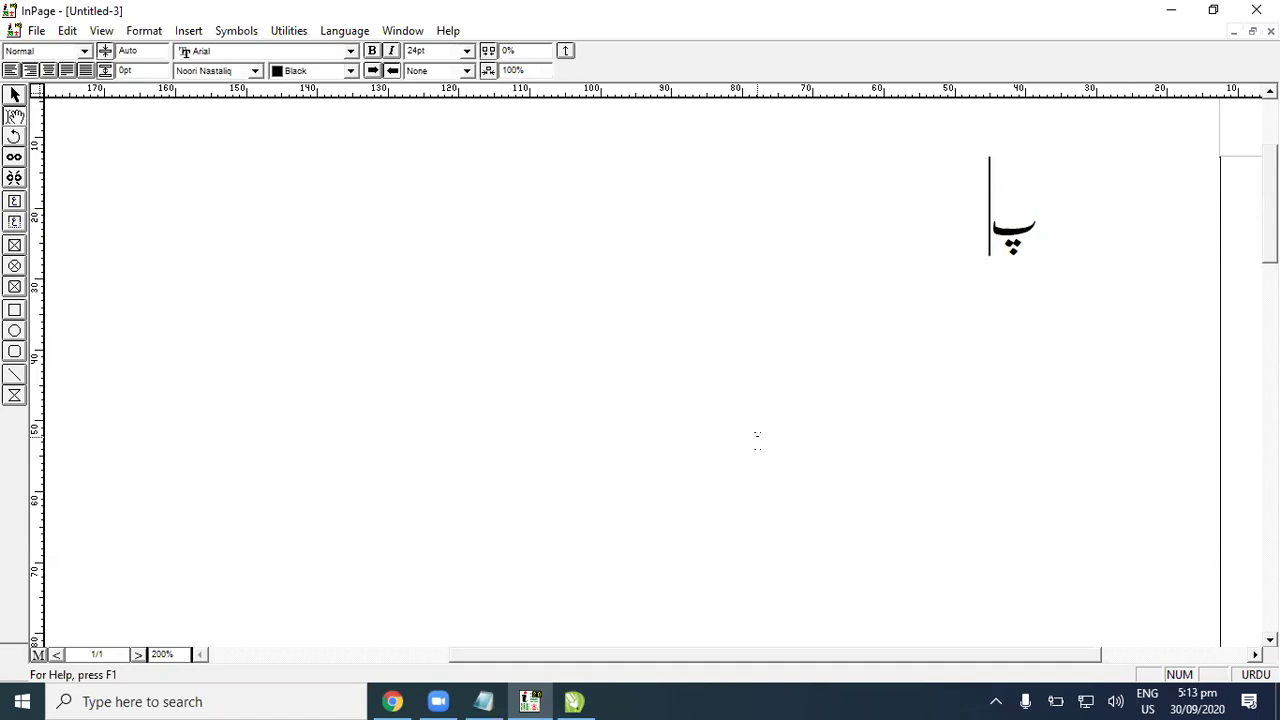
pyautogui.write('ی')
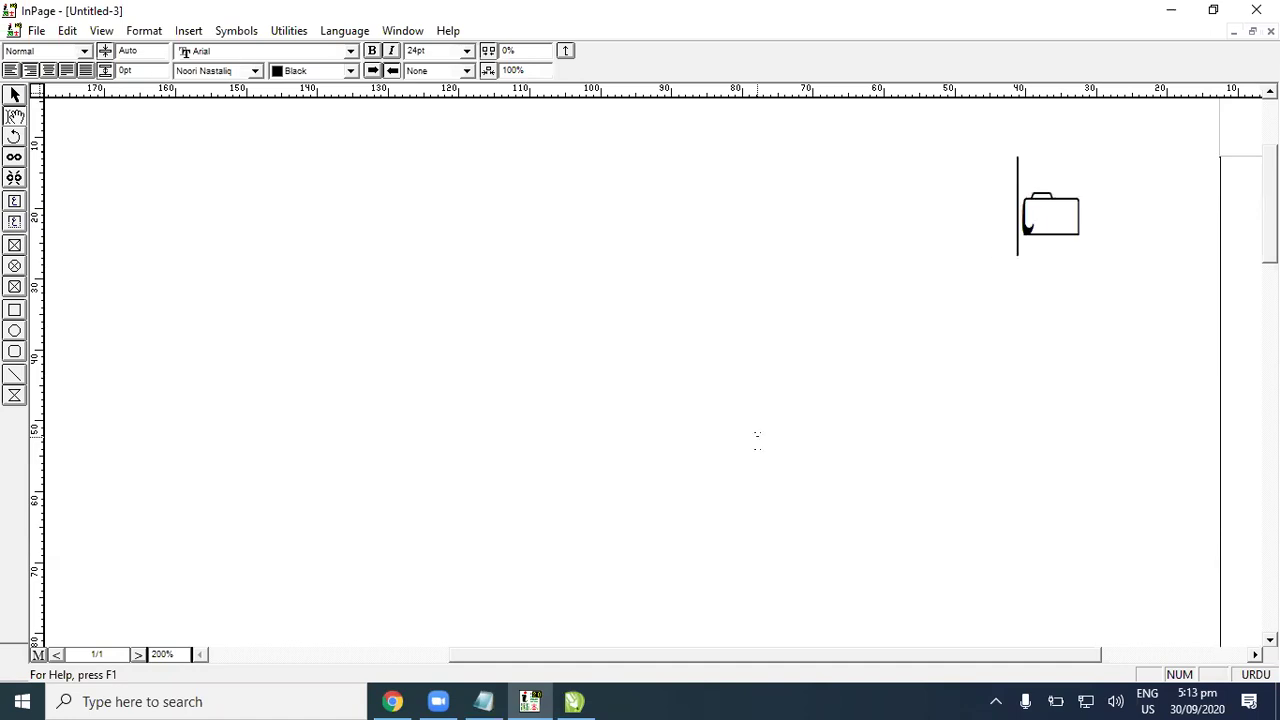
pyautogui.moveTo(1150, 195); pyautogui.dragTo(970, 170)
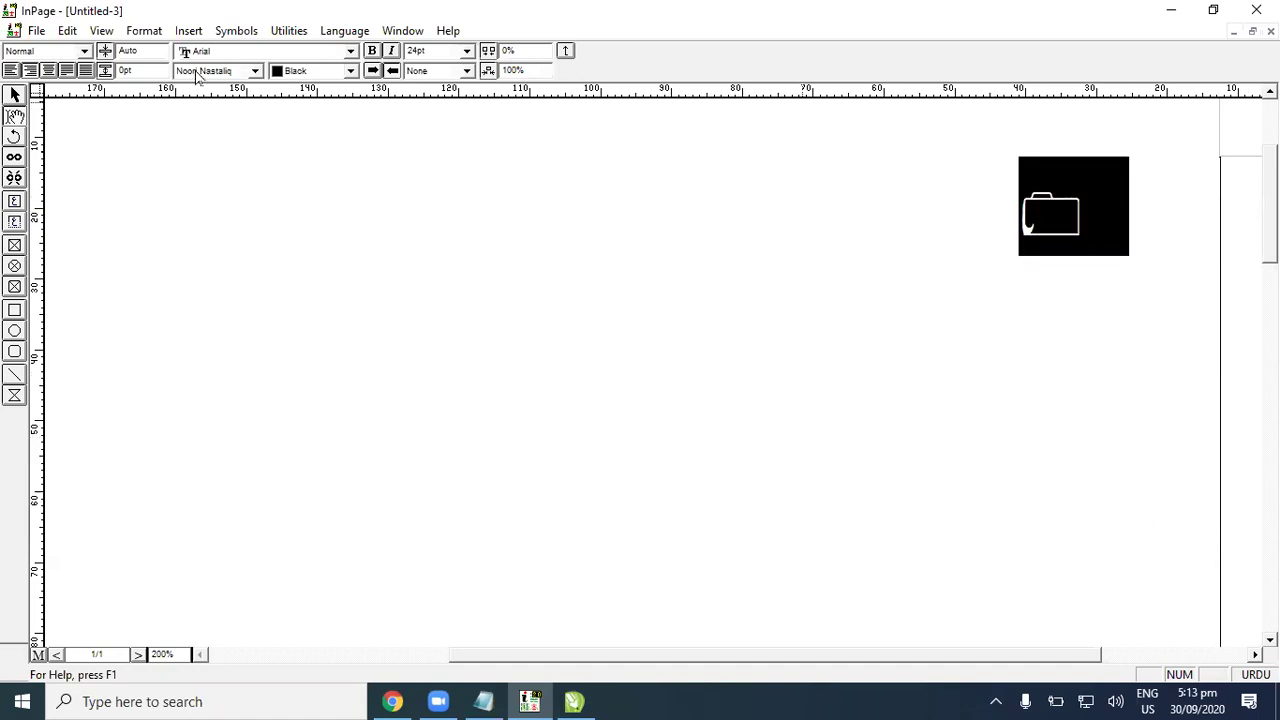
pyautogui.click(197, 77)
pyautogui.click(223, 106)
pyautogui.click(903, 240)
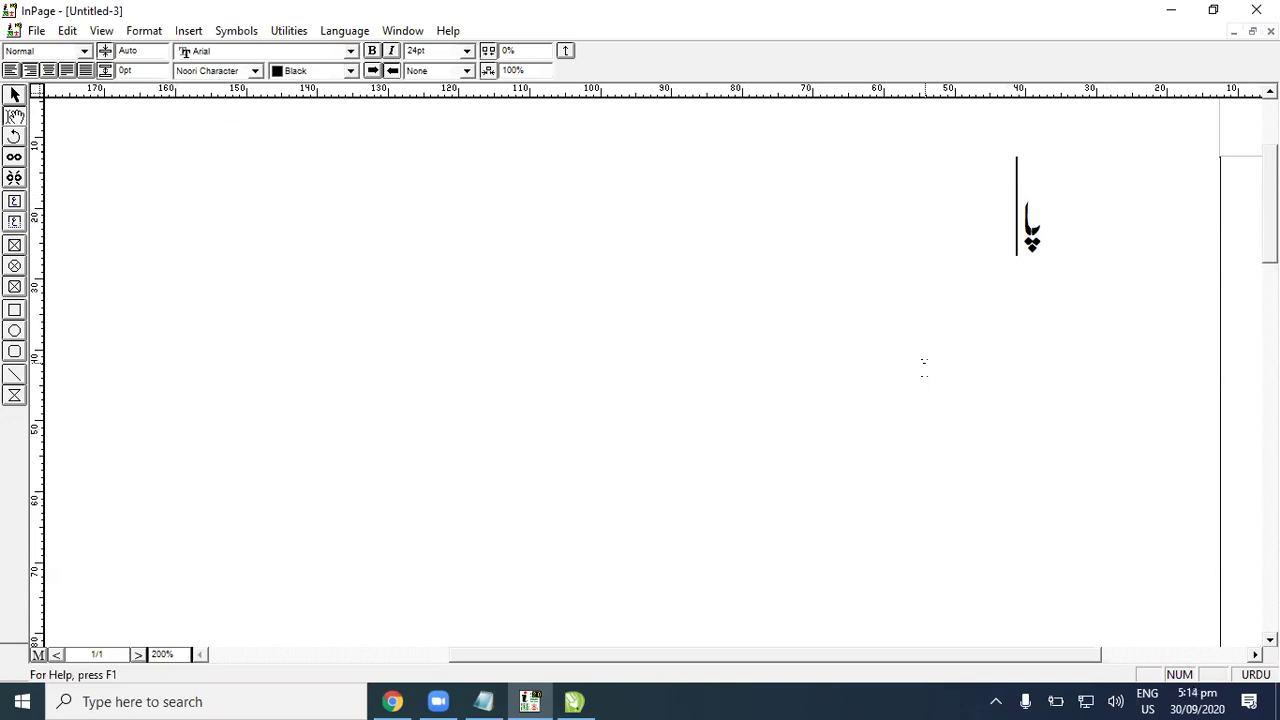
# Step: Type the rest of the sentence پاکستان میرا ملک ہے phonetically
pyautogui.write('k')
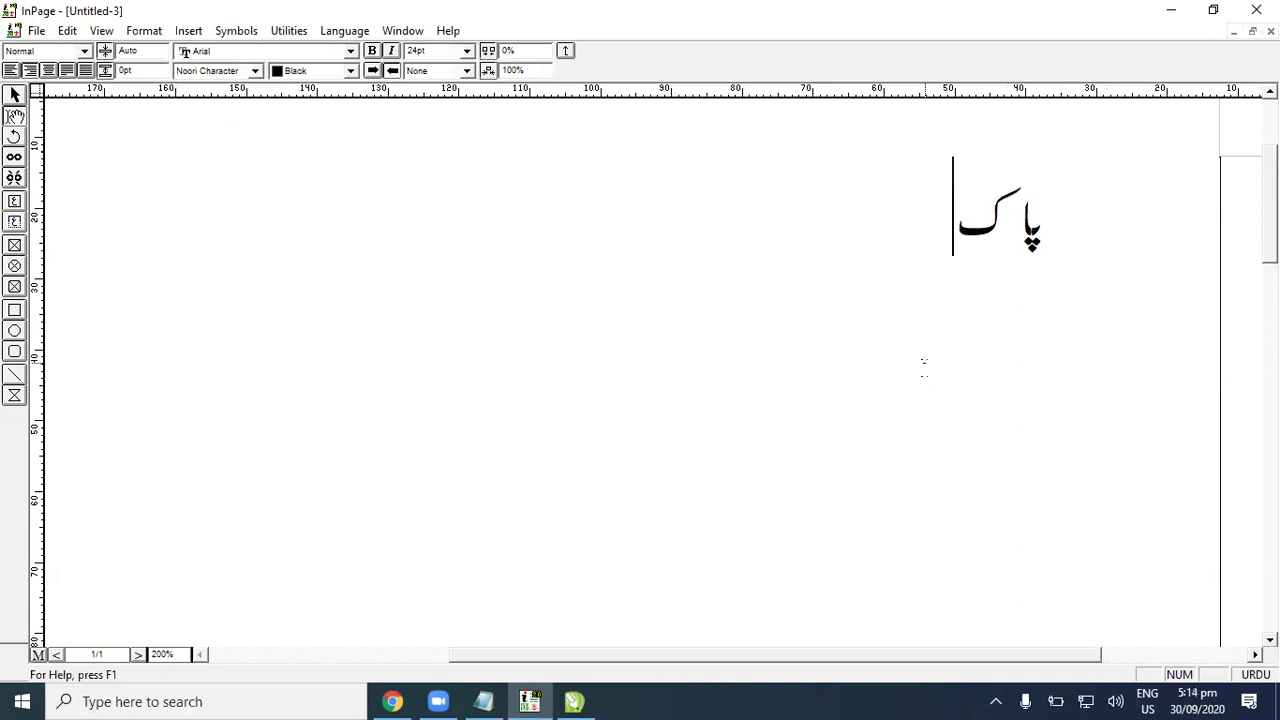
pyautogui.write('s')
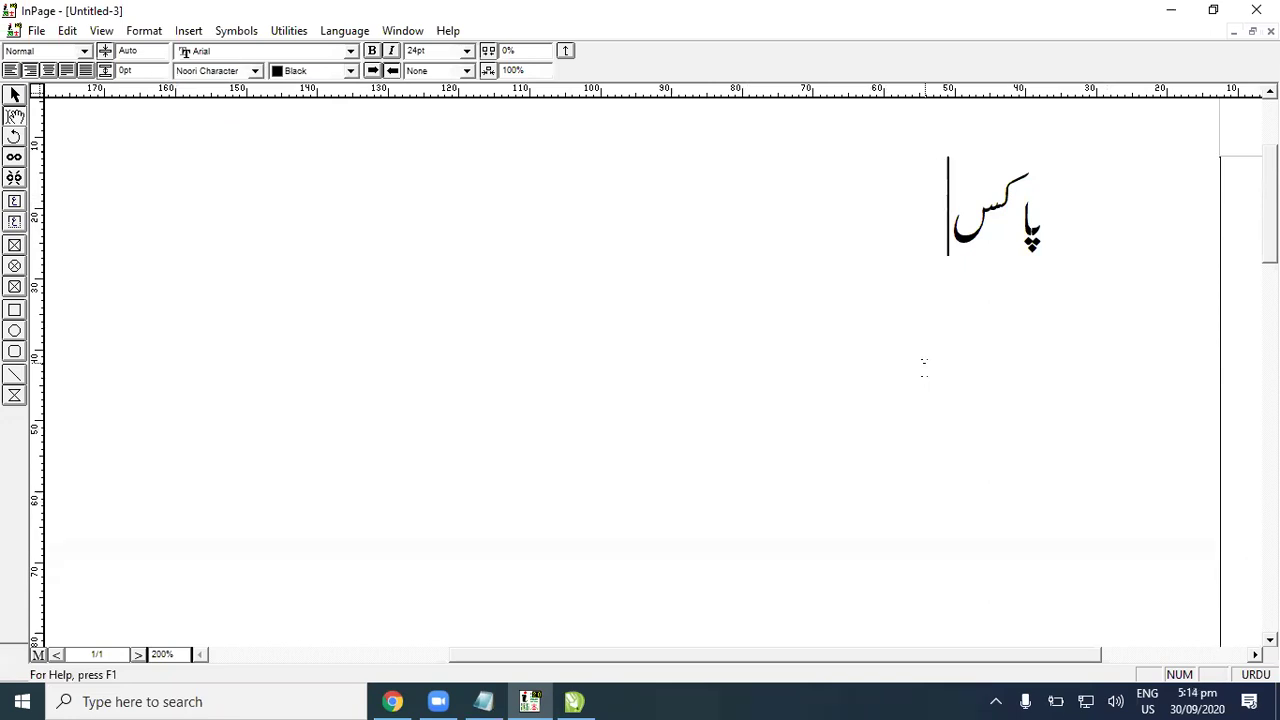
pyautogui.write('t')
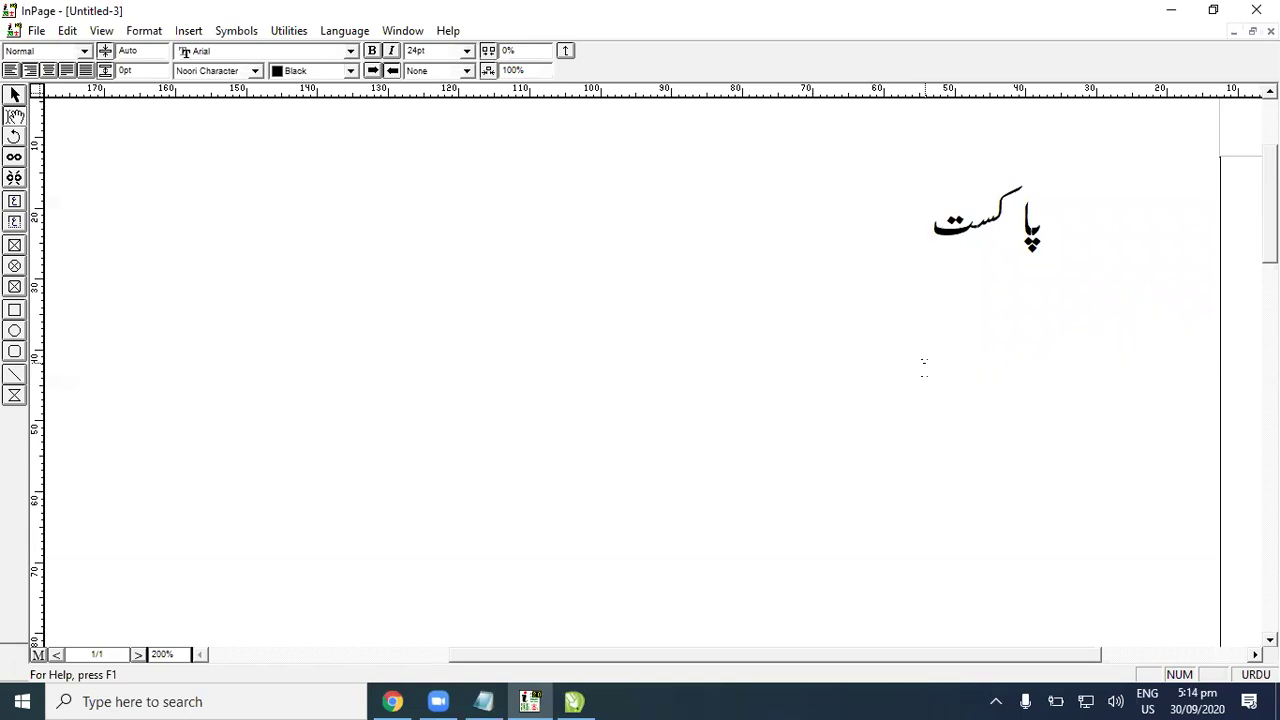
pyautogui.write('a')
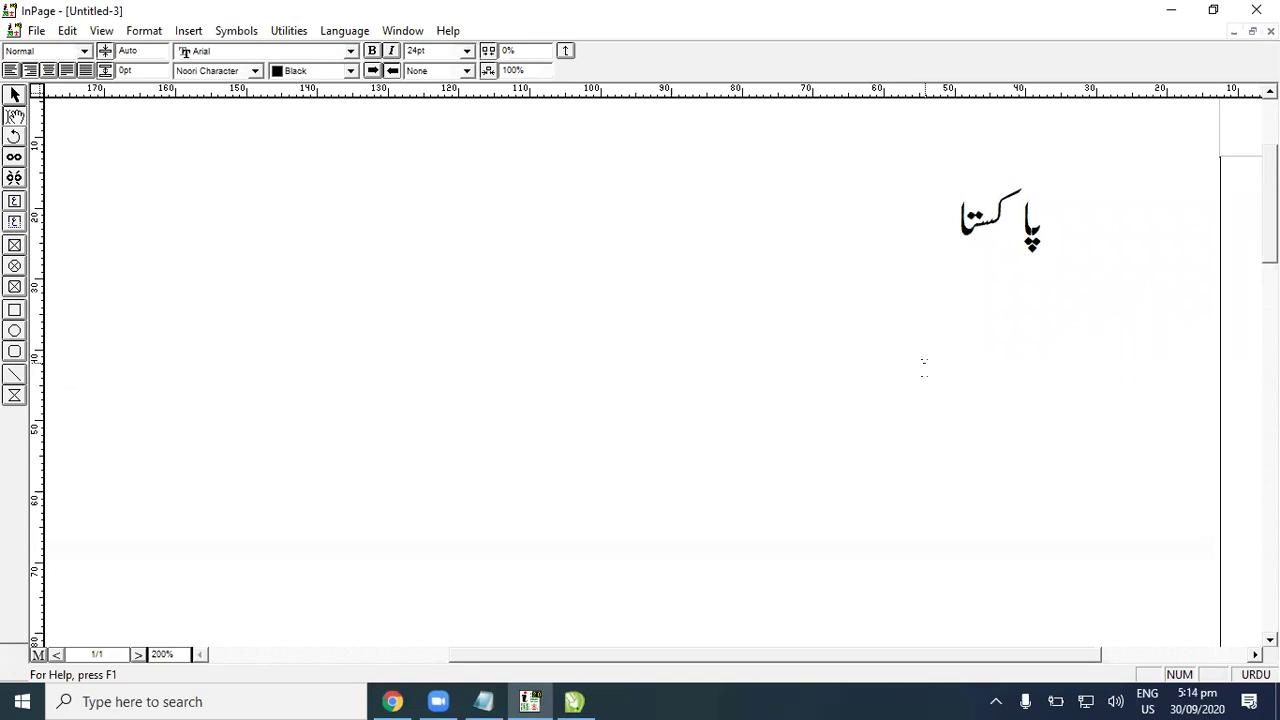
pyautogui.write('n')
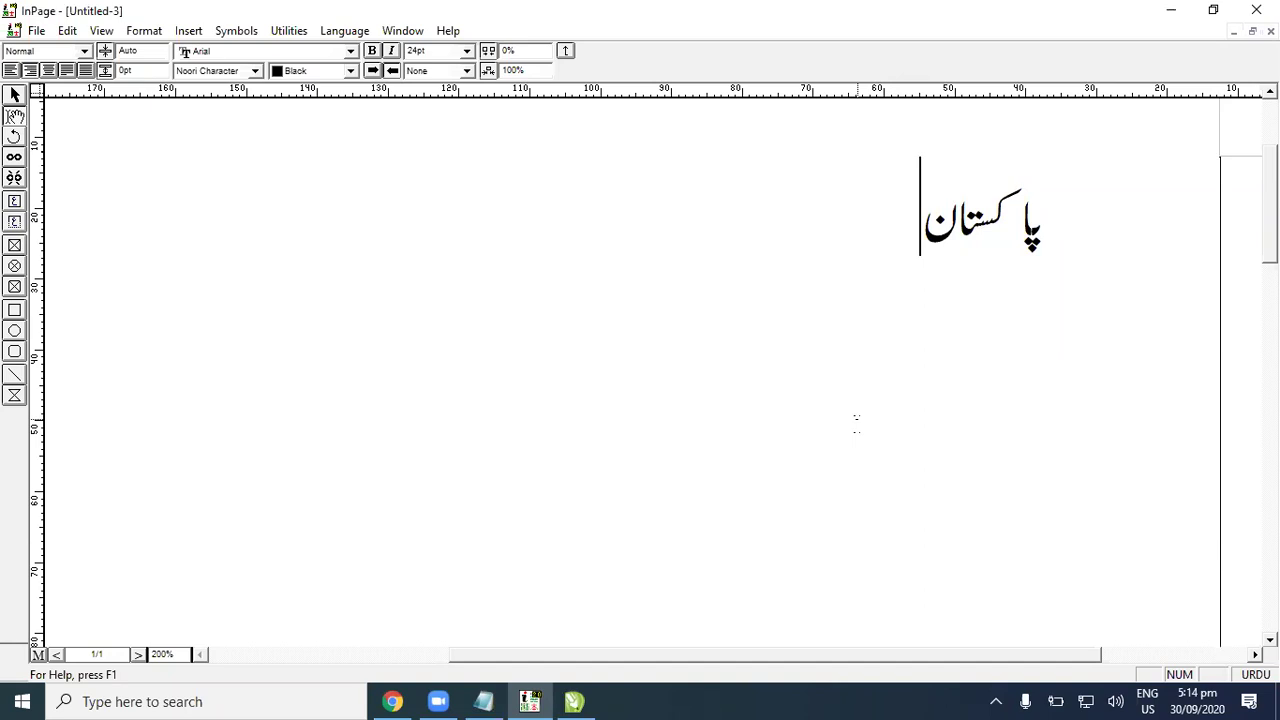
pyautogui.write('میرا')
pyautogui.press('BackSpace')
pyautogui.press('BackSpace')
pyautogui.press('BackSpace')
pyautogui.press('BackSpace')
pyautogui.press('BackSpace')
pyautogui.write('ن میراملک ہے')
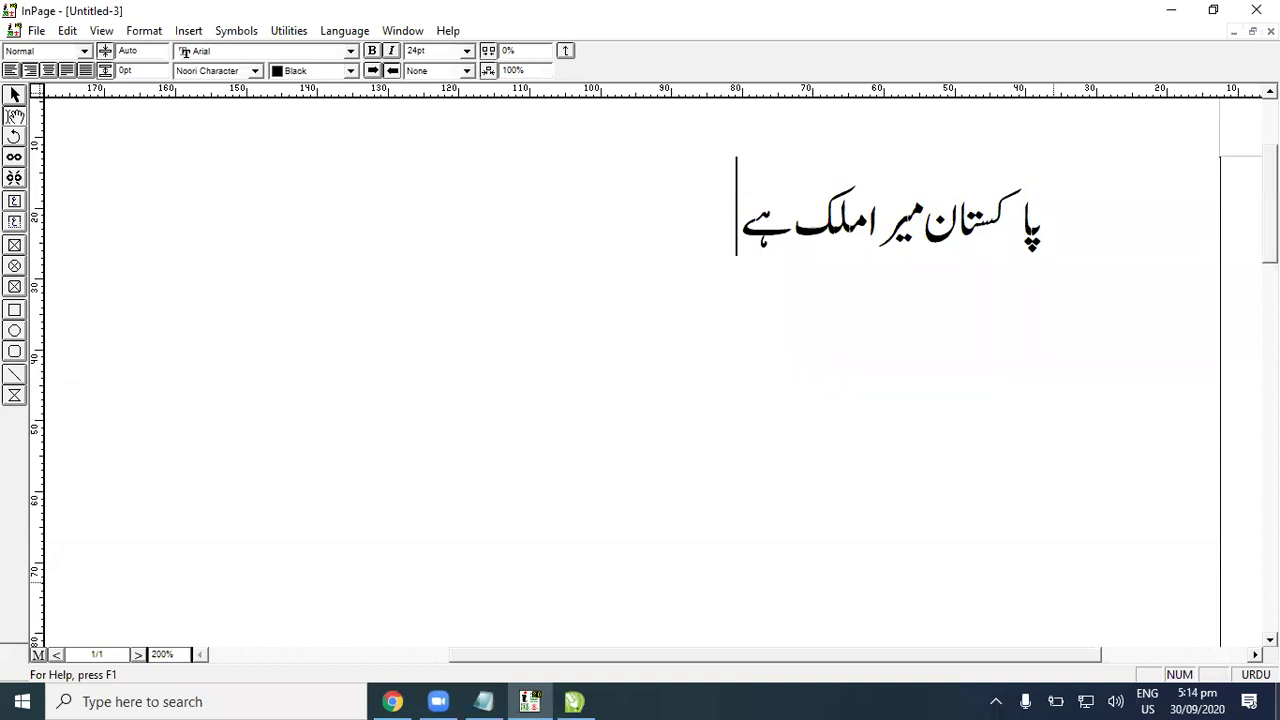
pyautogui.click(287, 31)
# Step: Delete the Urdu sentence and type اللہ in its place
pyautogui.moveTo(233, 36)
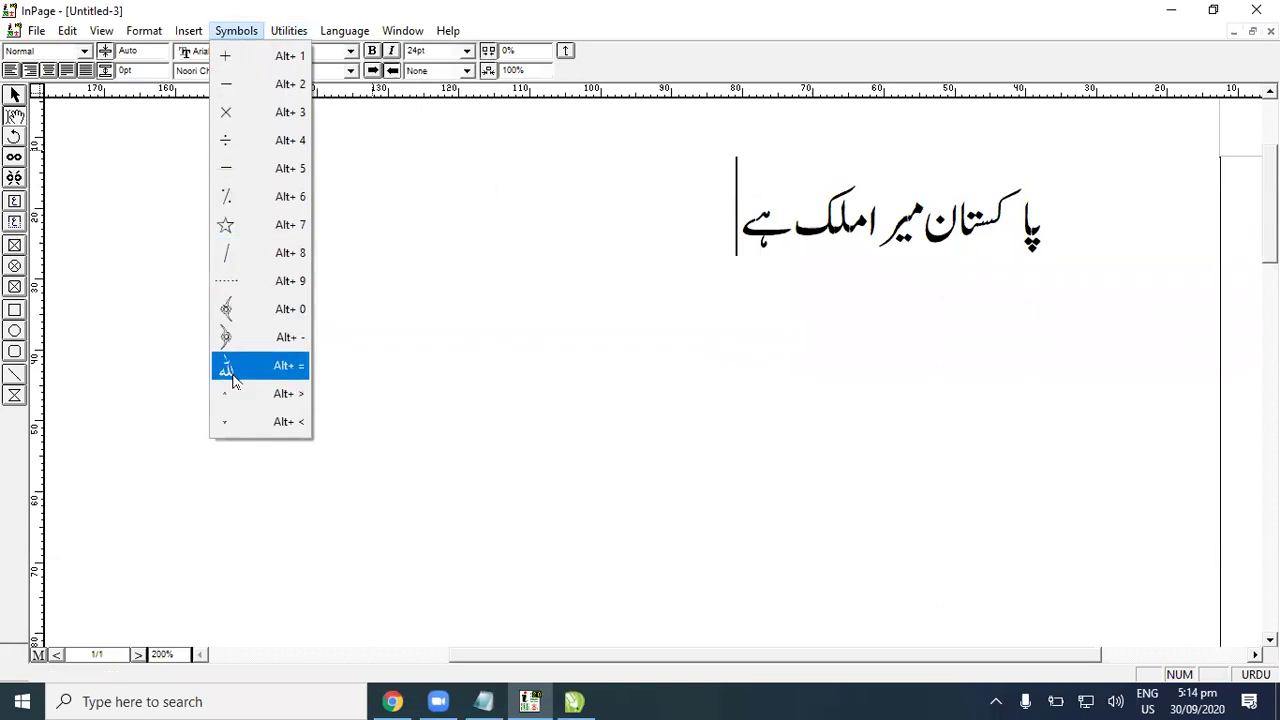
pyautogui.moveTo(738, 210); pyautogui.dragTo(1057, 214)
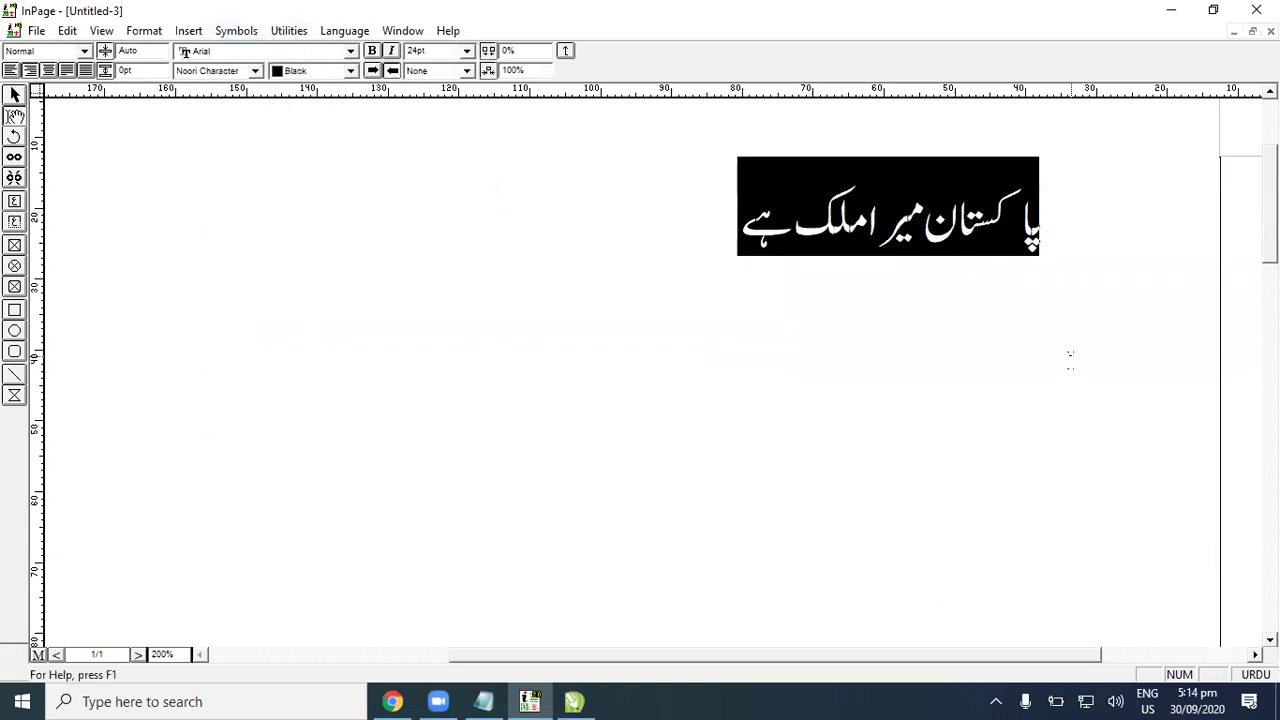
pyautogui.press('BackSpace')
pyautogui.write('ا')
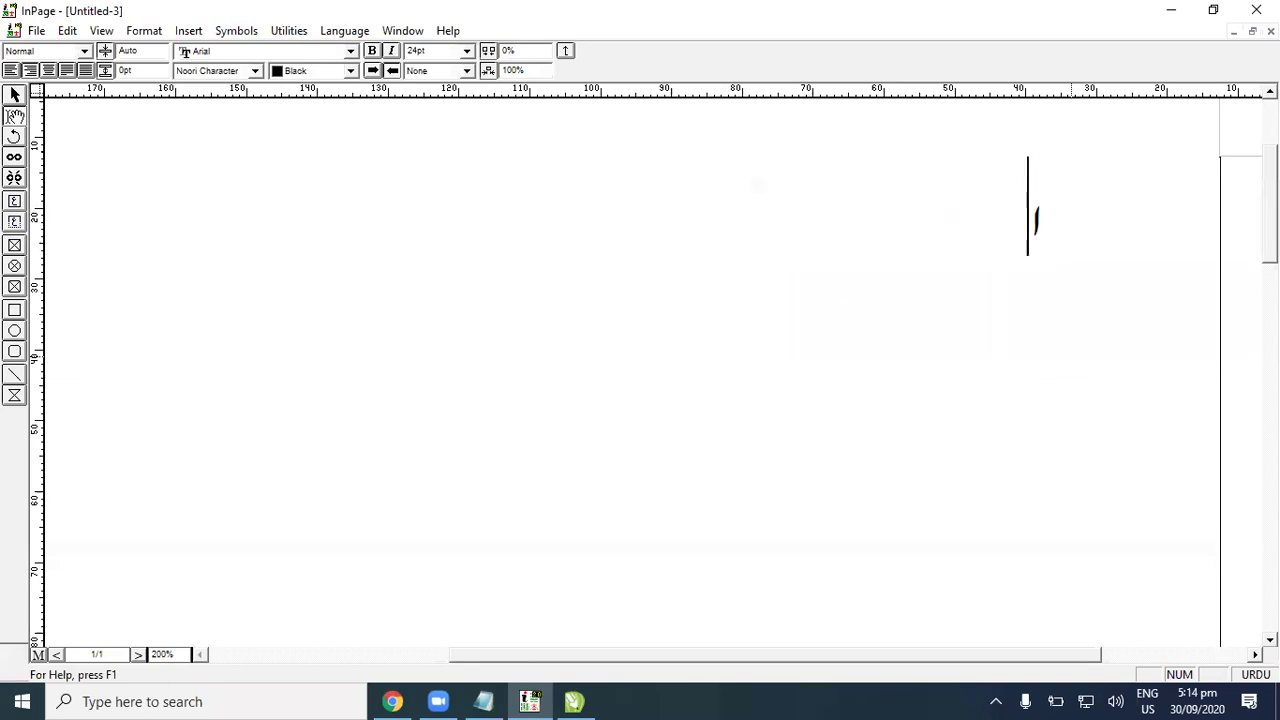
pyautogui.write('للہ')
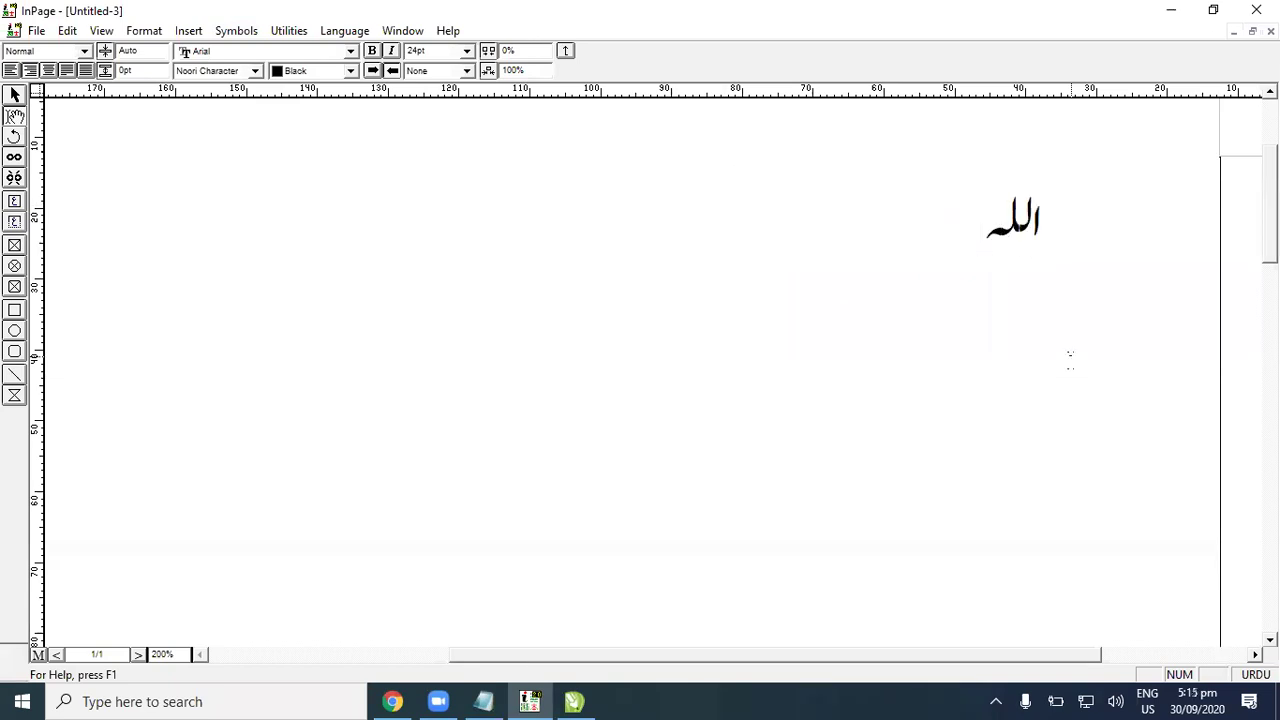
pyautogui.press('BackSpace')
pyautogui.press('BackSpace')
pyautogui.press('BackSpace')
pyautogui.press('BackSpace')
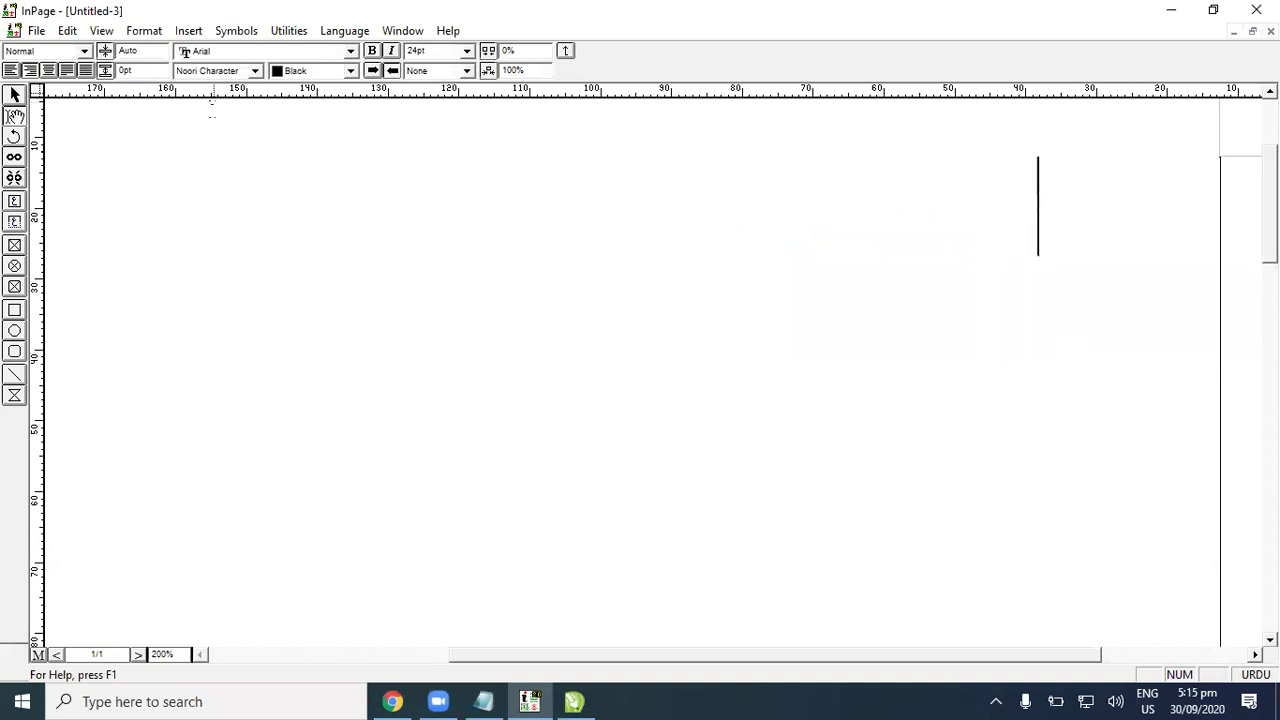
# Step: Retype the word in the Masjid font and select its glyphs
pyautogui.click(255, 71)
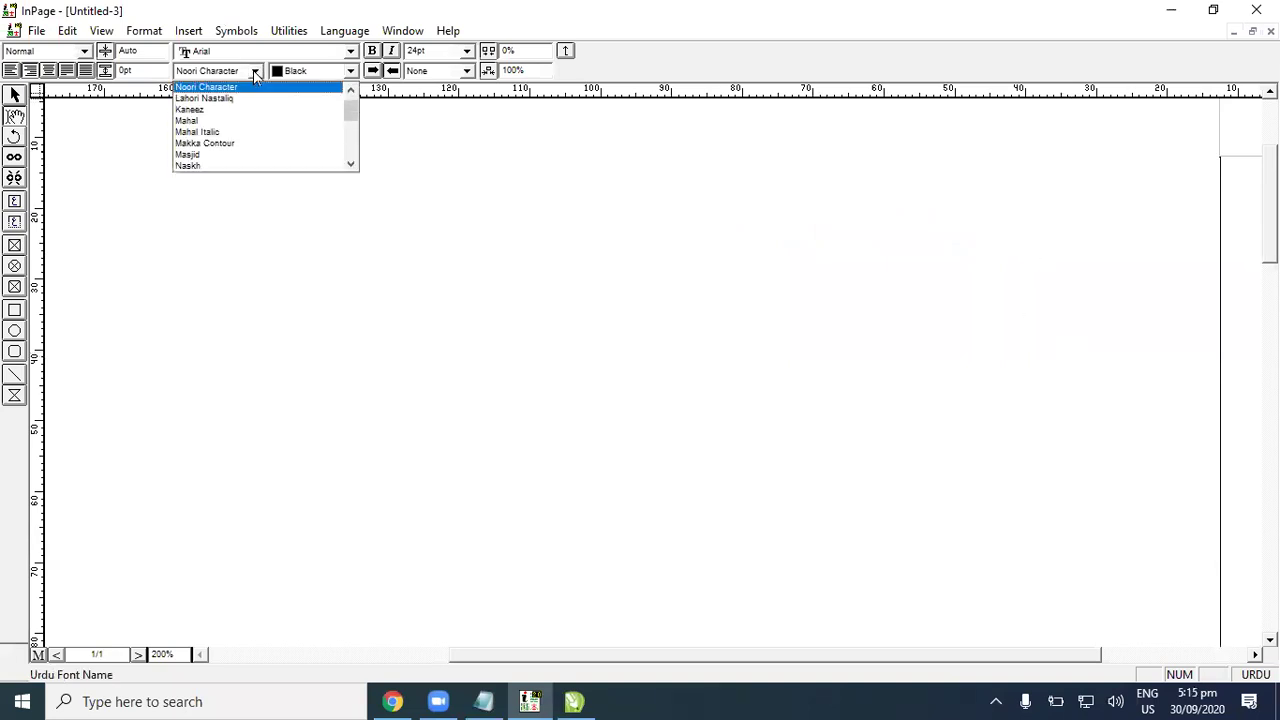
pyautogui.click(241, 155)
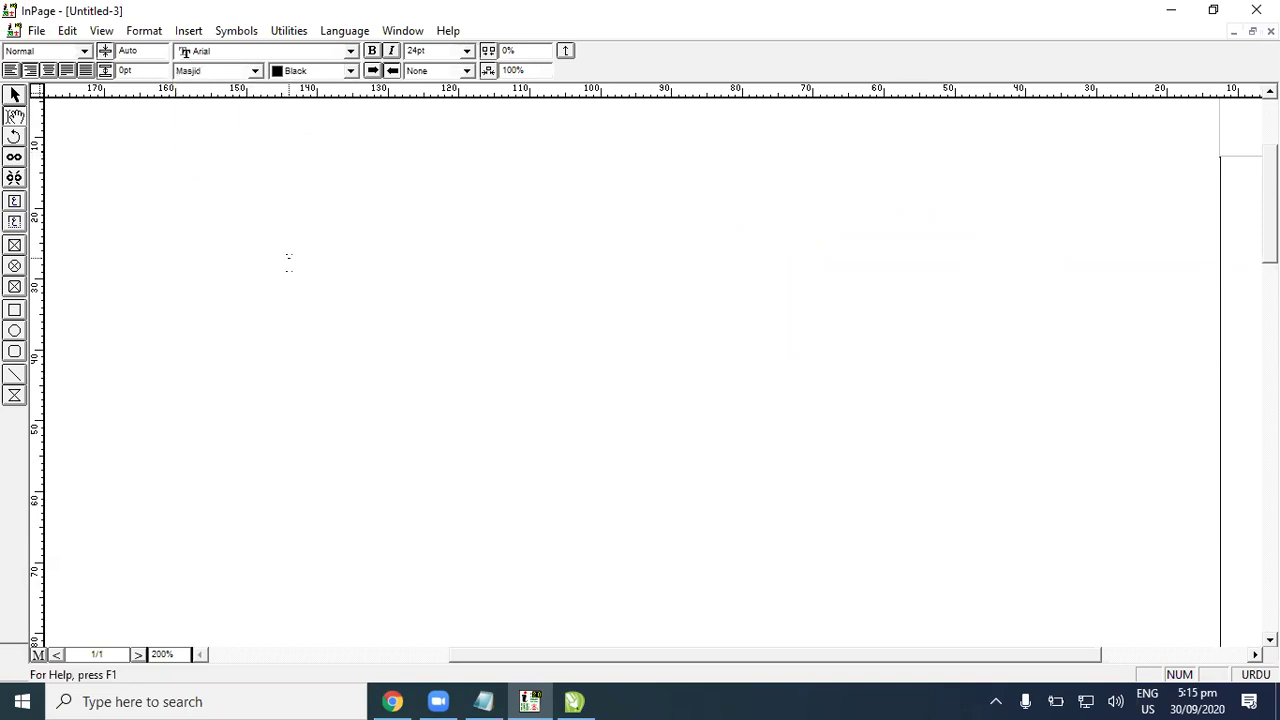
pyautogui.write('llh')
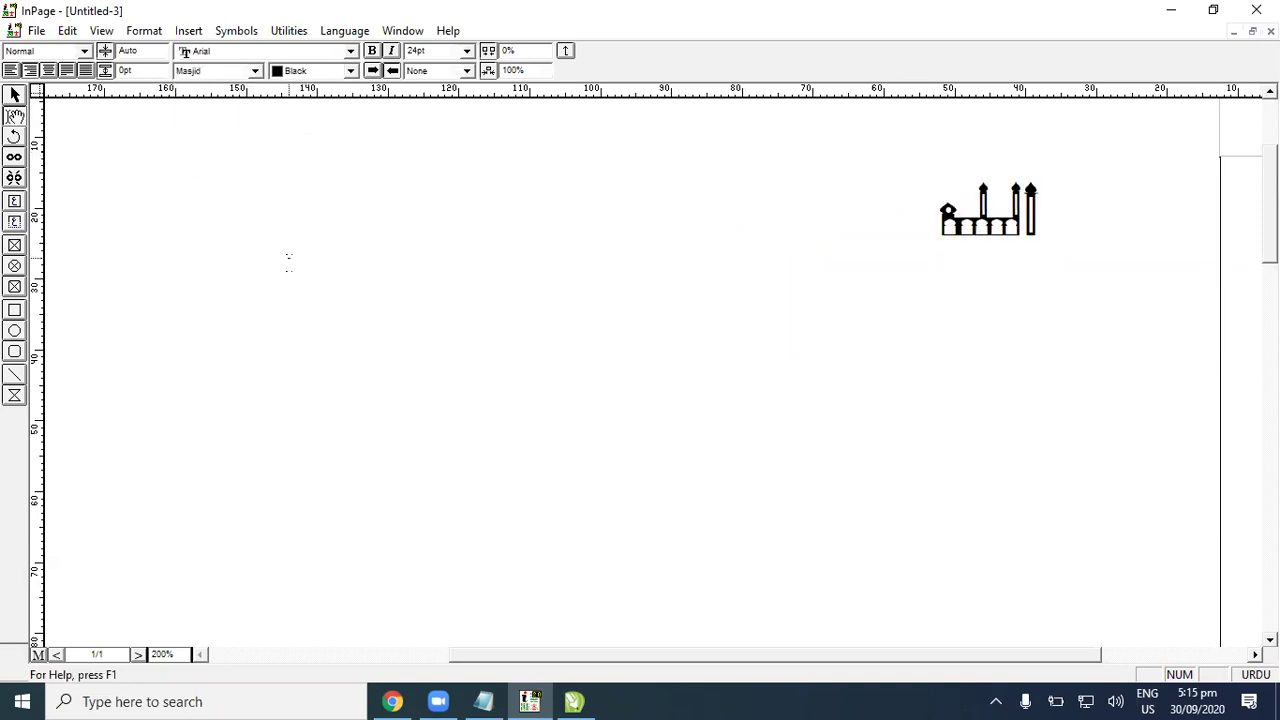
pyautogui.moveTo(946, 206); pyautogui.dragTo(1040, 190)
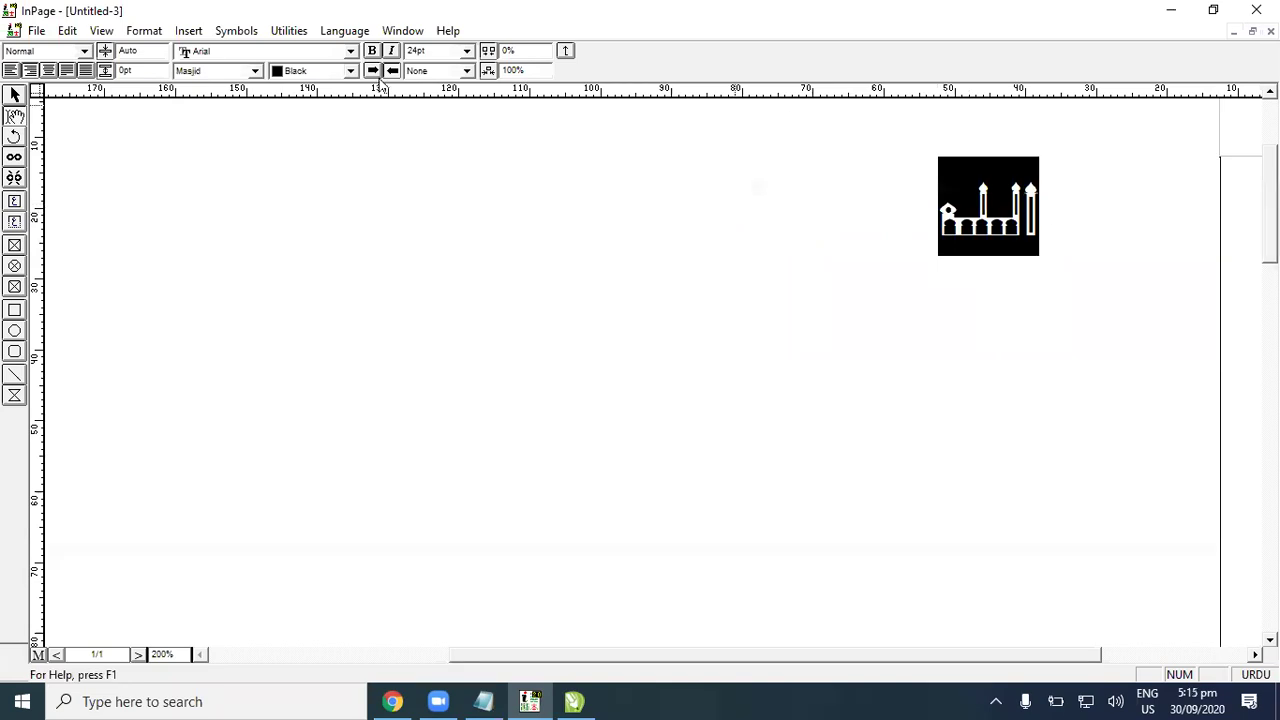
# Step: Try the word in the Shifa Italic, Zakharif and Zohar fonts
pyautogui.click(221, 72)
pyautogui.click(221, 155)
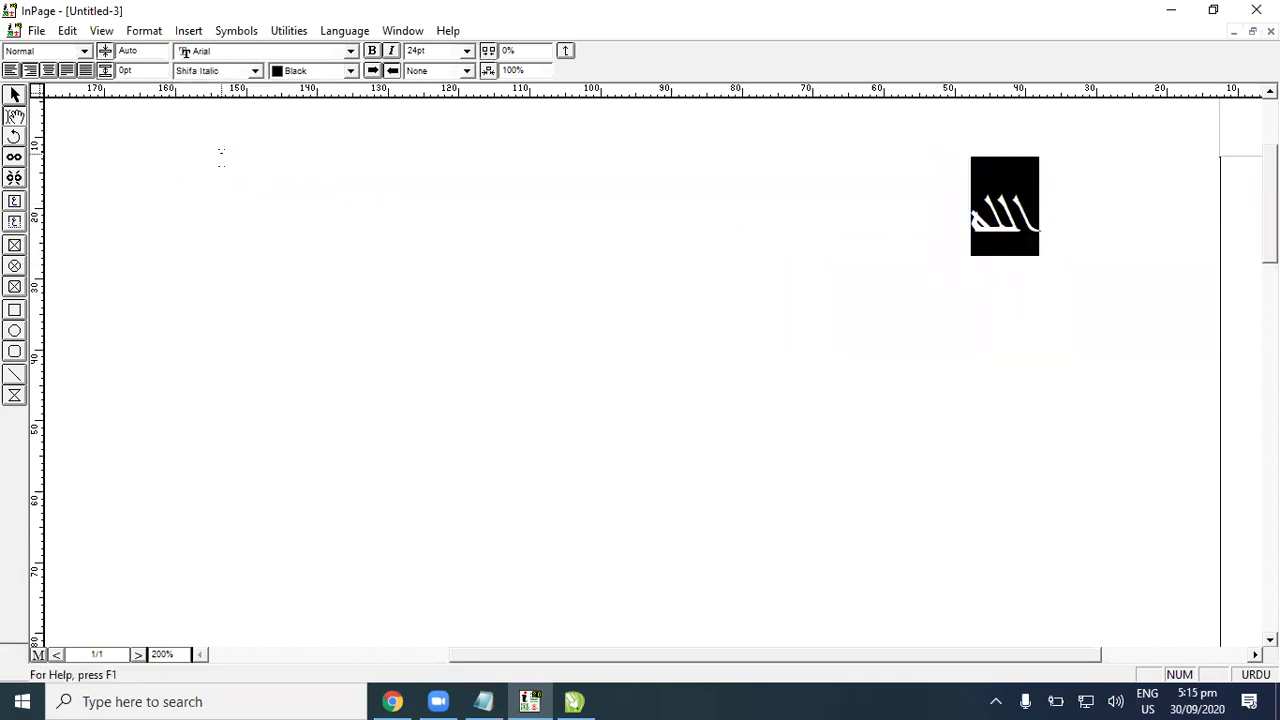
pyautogui.click(240, 71)
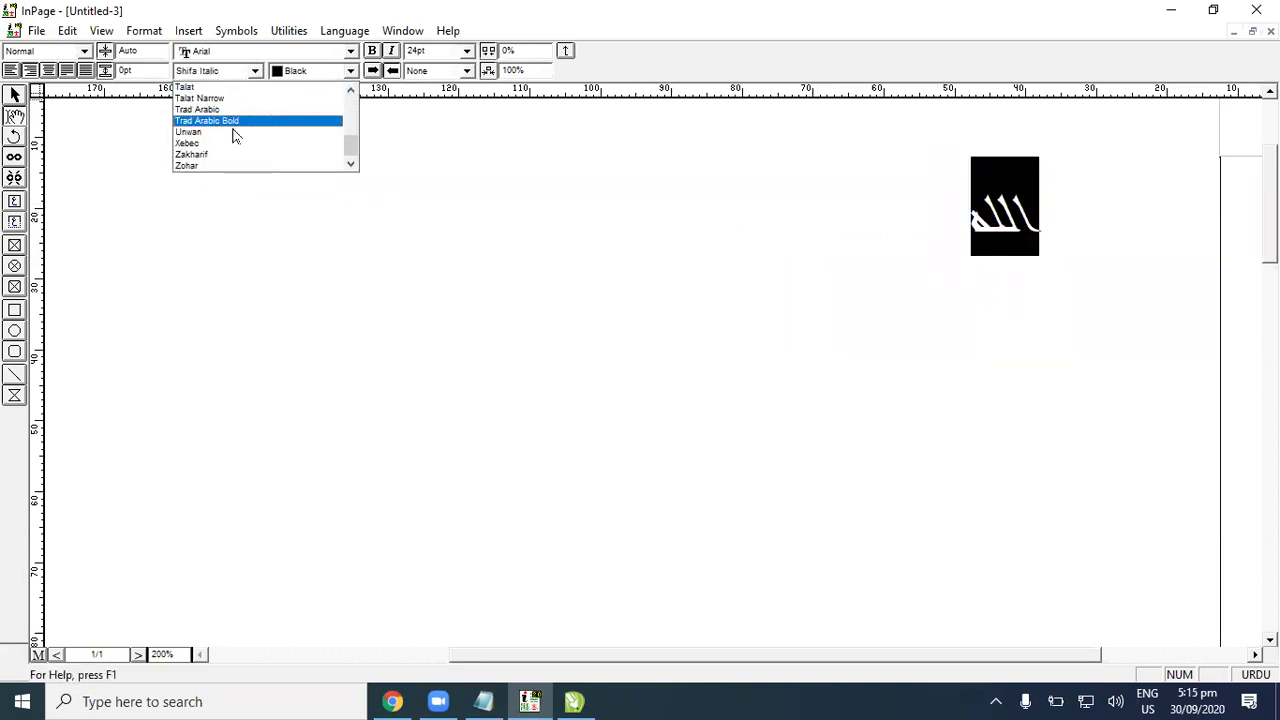
pyautogui.click(229, 160)
pyautogui.click(245, 72)
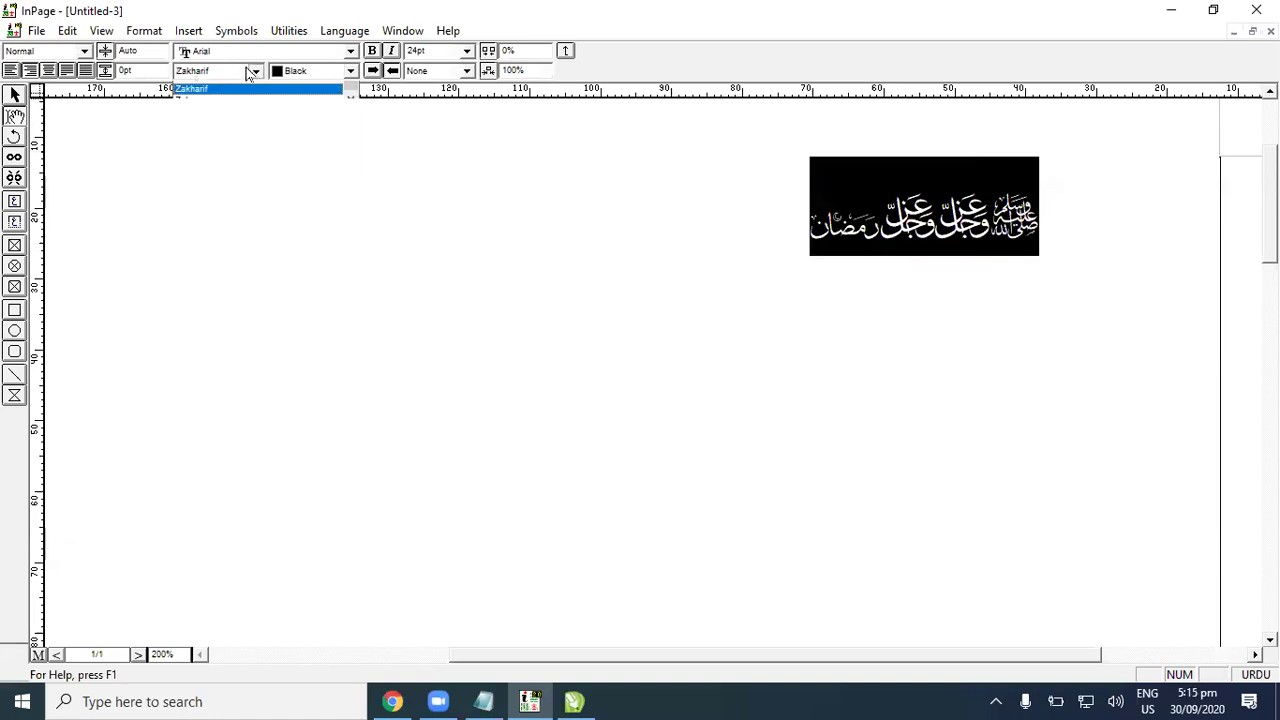
pyautogui.click(209, 166)
# Step: Change the word to Noori Nastaliq, then Lahori Nastaliq, and reselect it
pyautogui.click(256, 71)
pyautogui.scroll(5, 251, 126)
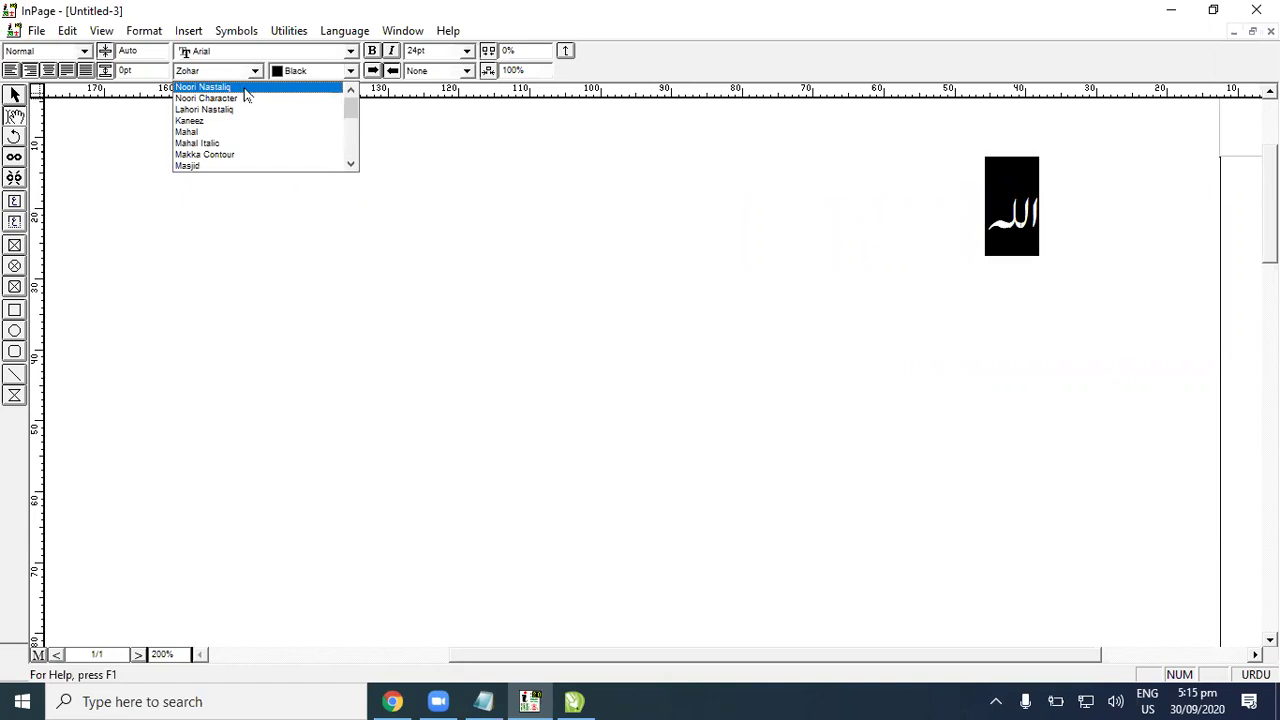
pyautogui.click(244, 92)
pyautogui.click(247, 76)
pyautogui.click(223, 114)
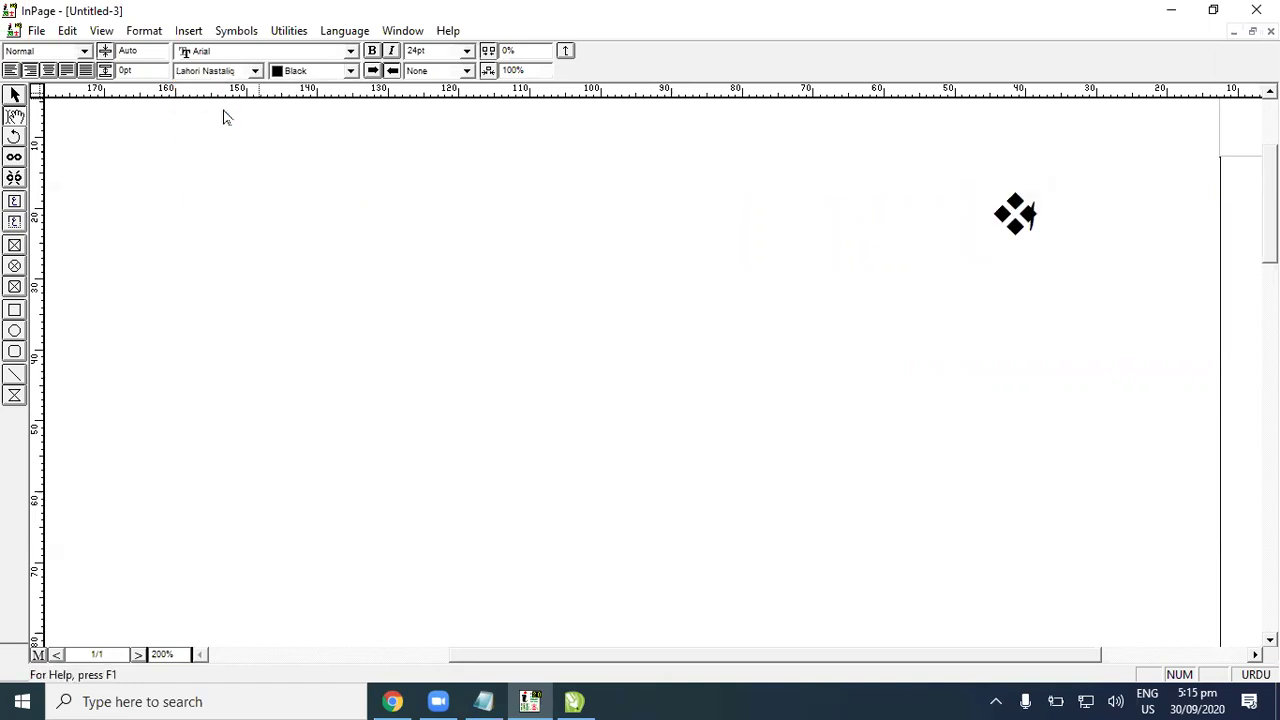
pyautogui.click(846, 177)
pyautogui.moveTo(1130, 230); pyautogui.dragTo(953, 303)
# Step: Replace the word with the Allah ligature symbol from the Symbols list
pyautogui.press('Delete')
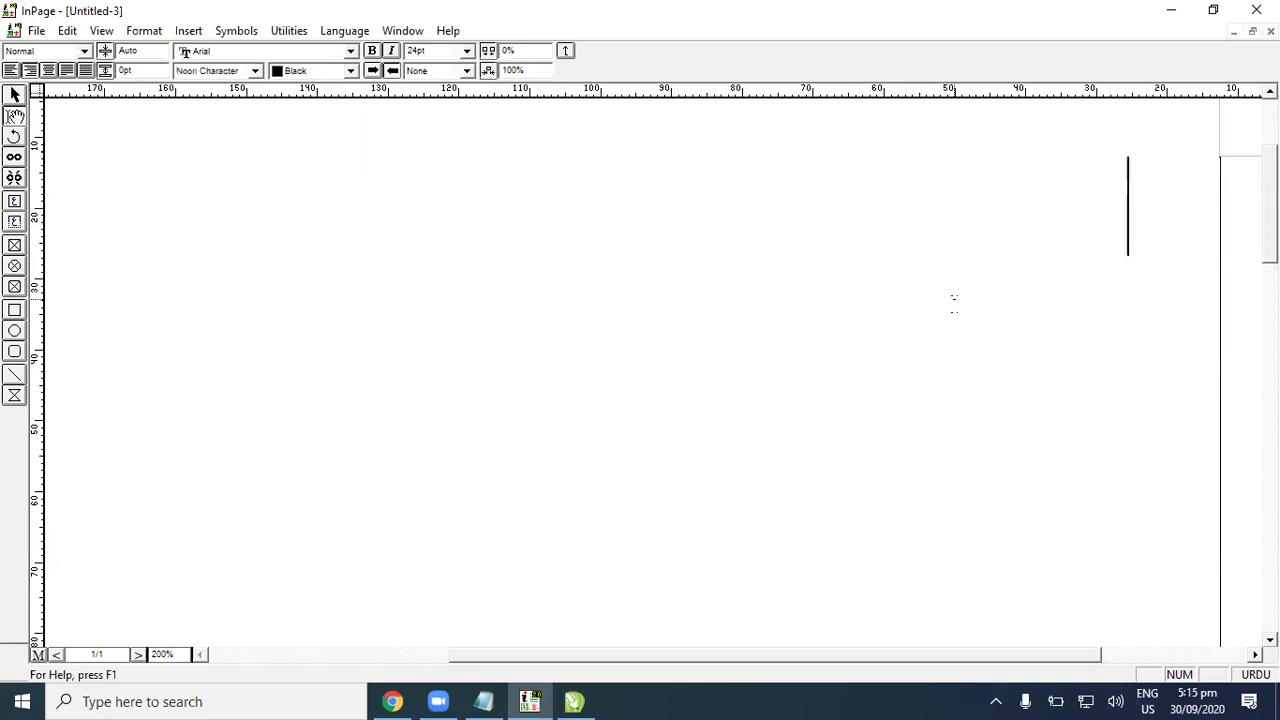
pyautogui.write('ا')
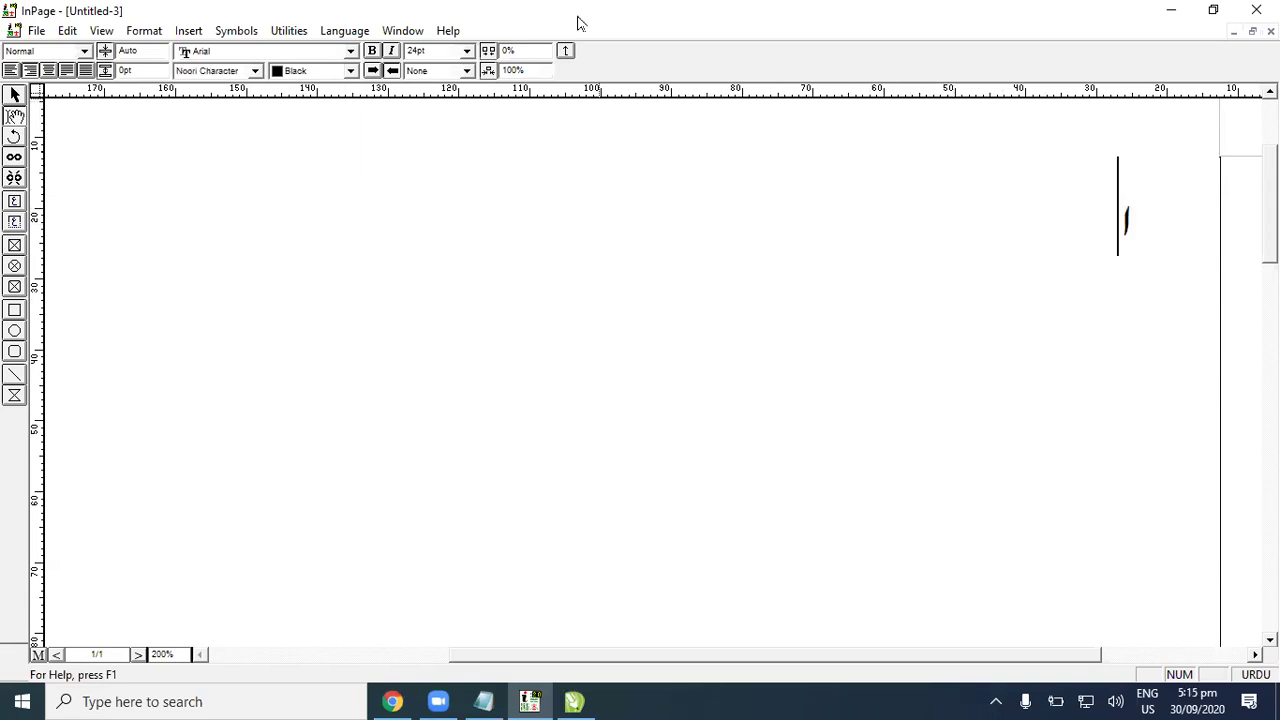
pyautogui.click(288, 30)
pyautogui.moveTo(236, 30)
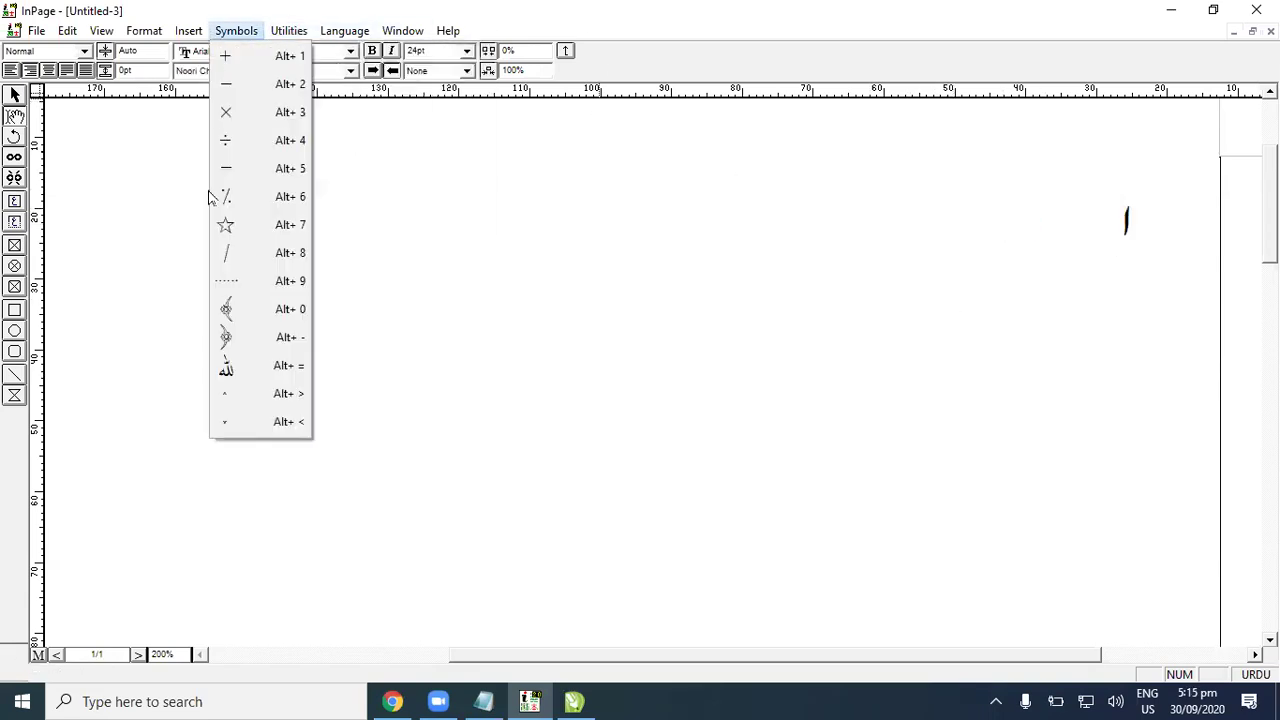
pyautogui.click(227, 367)
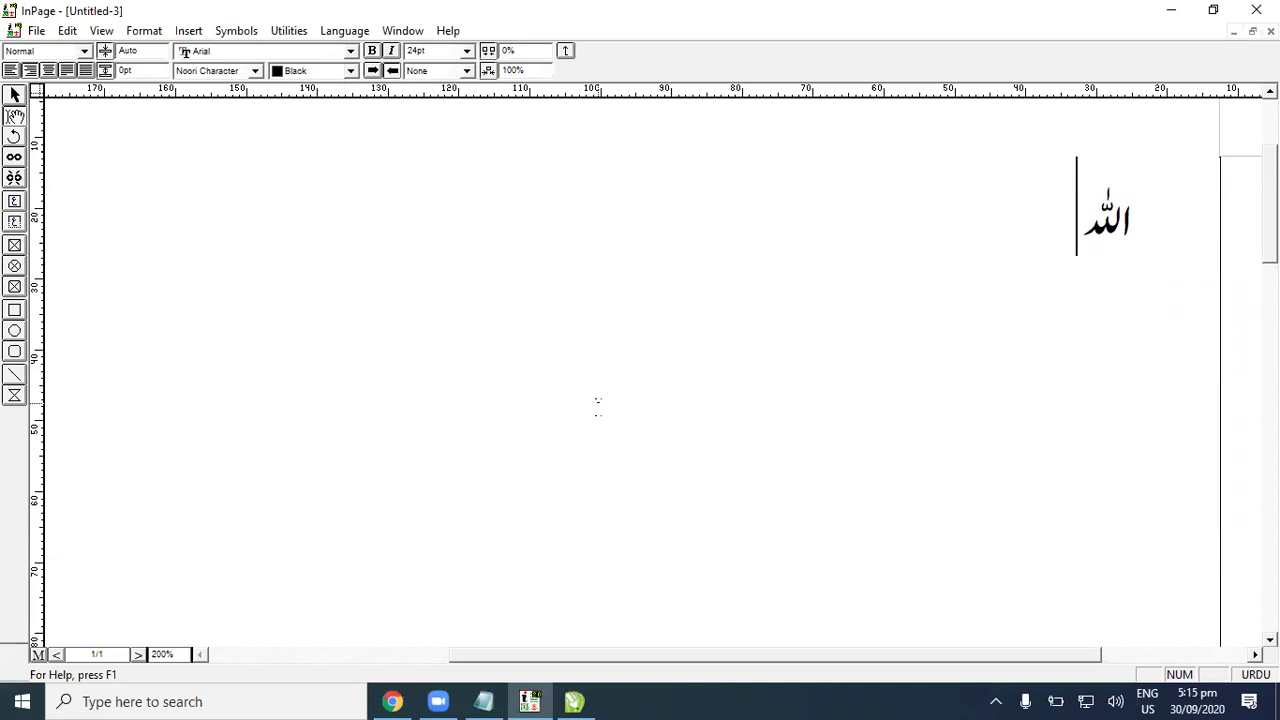
pyautogui.click(571, 701)
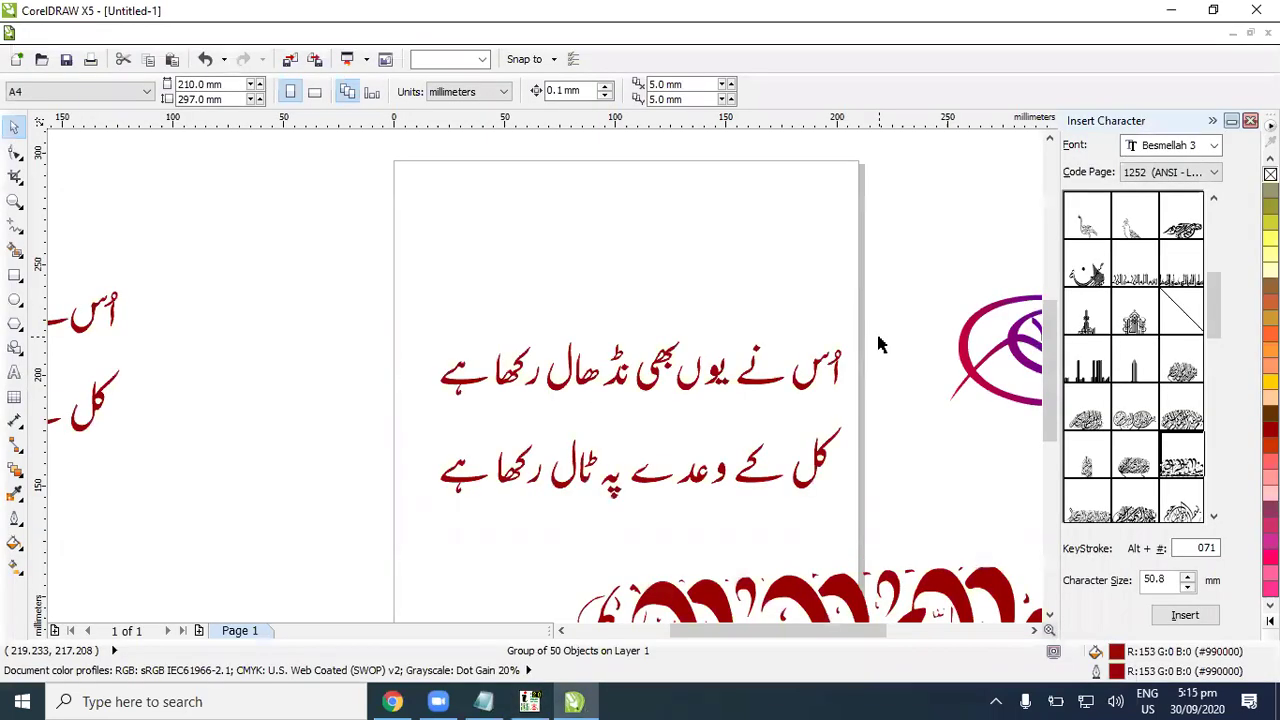
# Step: Place a bird-shaped calligraphy glyph on the canvas, filled dark red with no outline
pyautogui.scroll(-2, 926, 440)
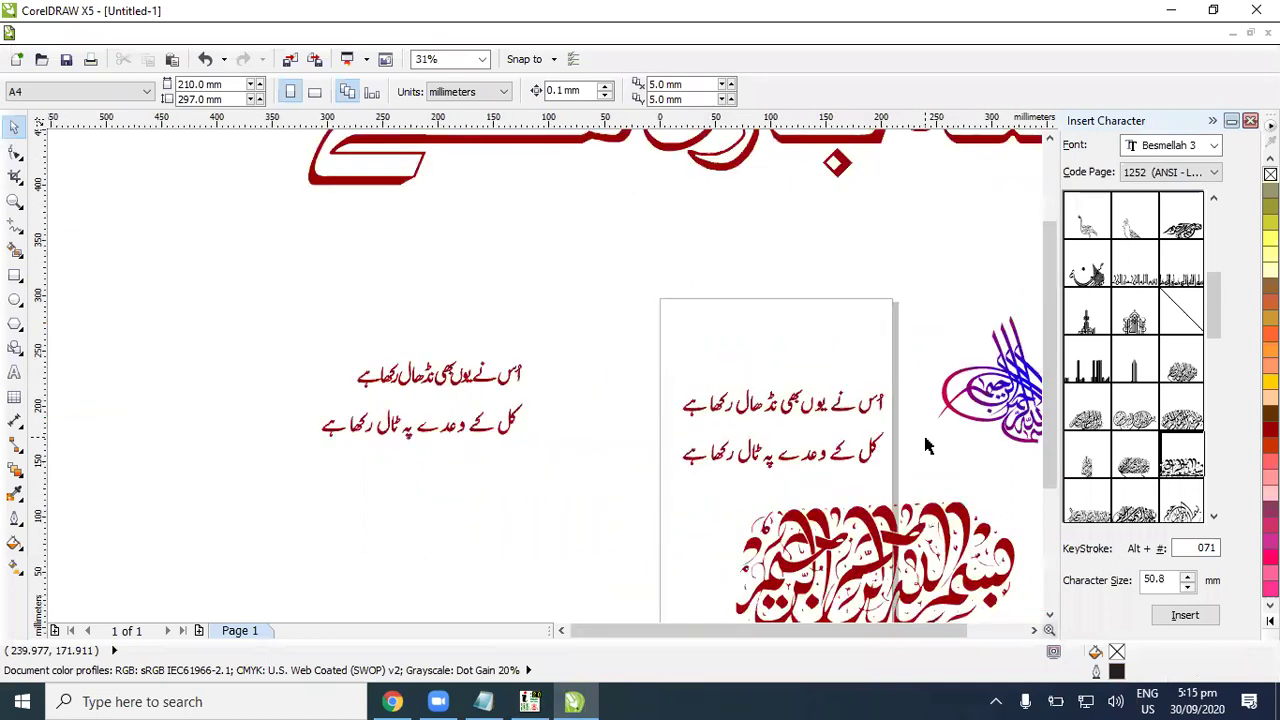
pyautogui.moveTo(1200, 212); pyautogui.dragTo(743, 257)
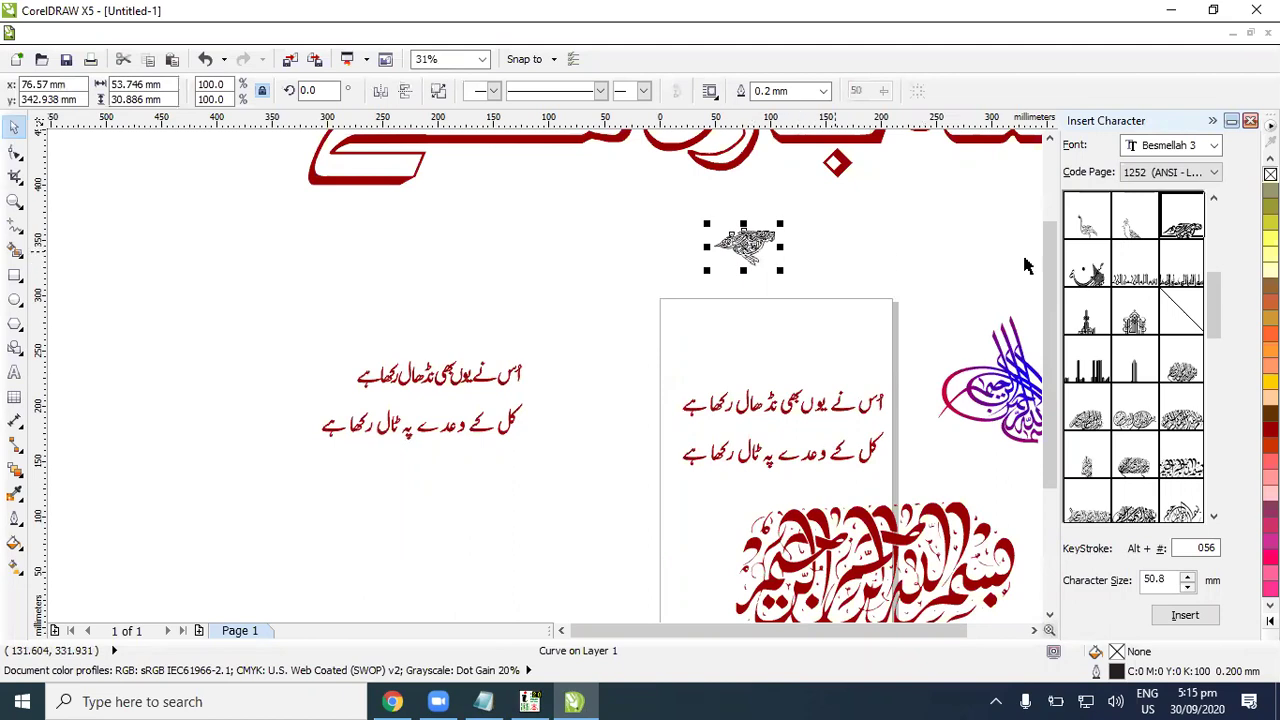
pyautogui.click(1270, 432)
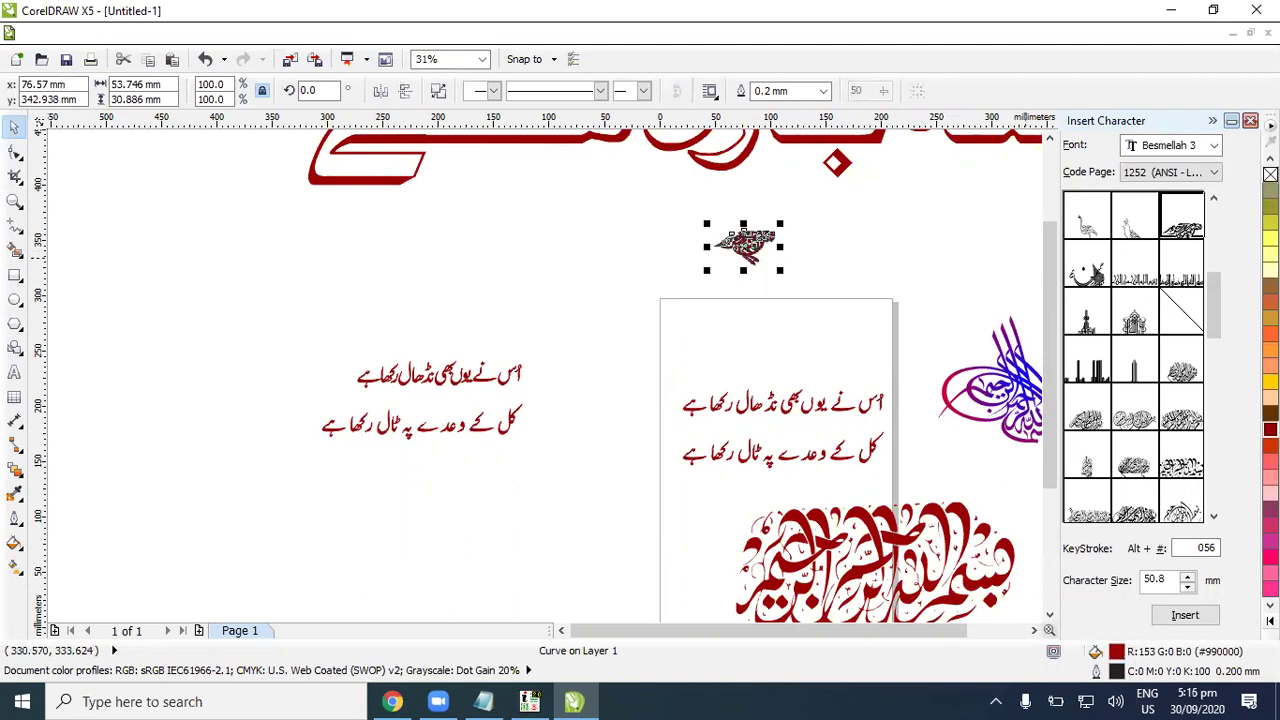
pyautogui.rightClick(1270, 174)
pyautogui.click(800, 251)
pyautogui.scroll(2, 800, 251)
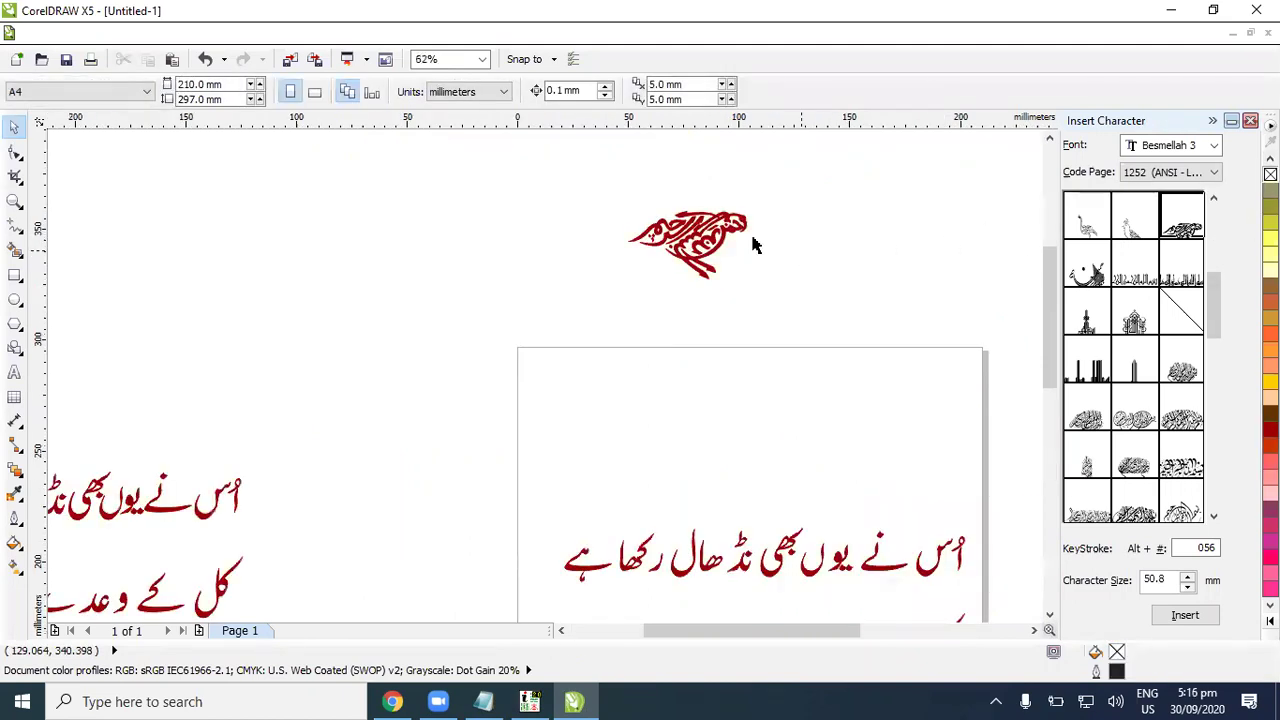
pyautogui.click(720, 232)
pyautogui.hotkey('shift', 'F2')
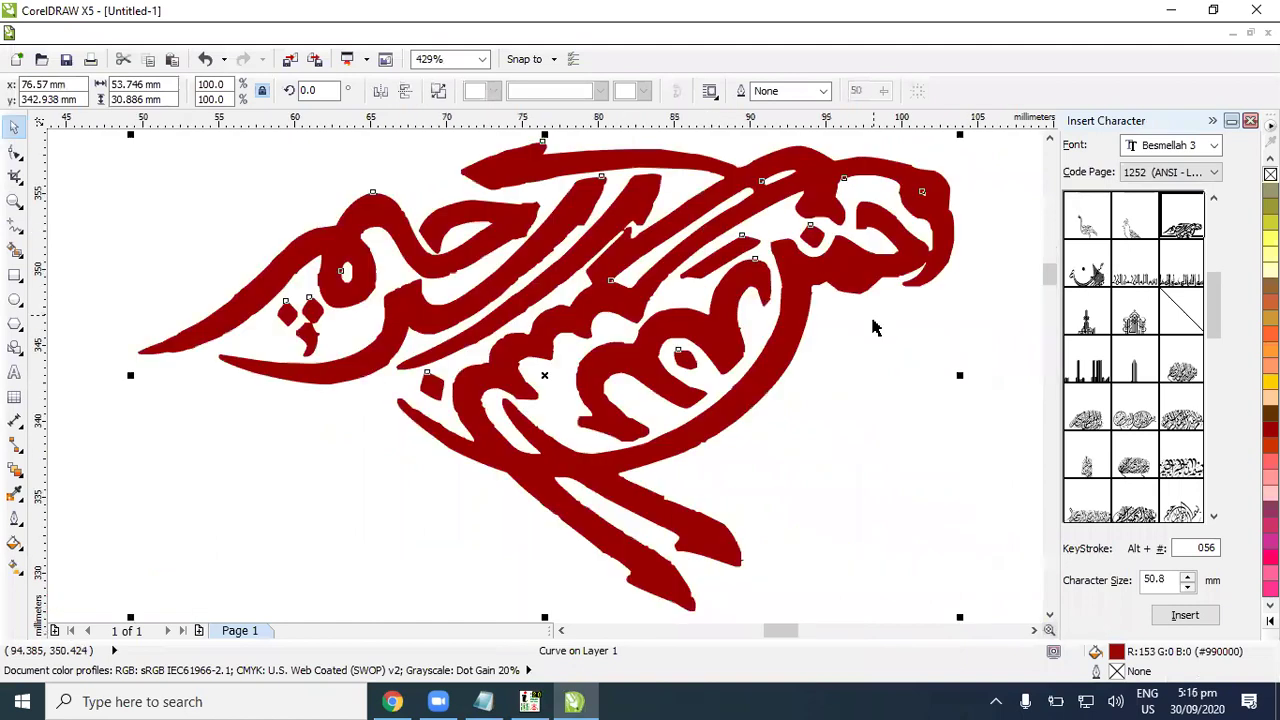
pyautogui.click(872, 328)
# Step: Delete the large calligraphy below the page and the small red bird glyph
pyautogui.scroll(-6, 872, 338)
pyautogui.scroll(-2, 872, 338)
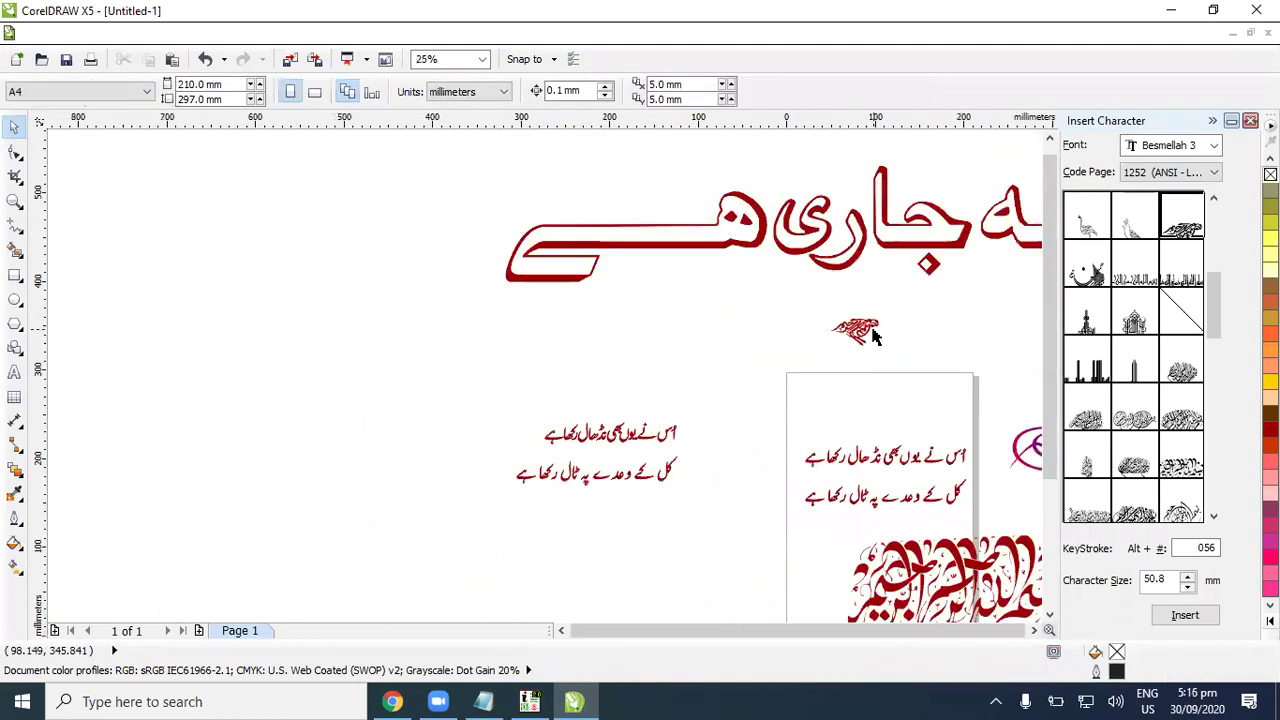
pyautogui.click(968, 556)
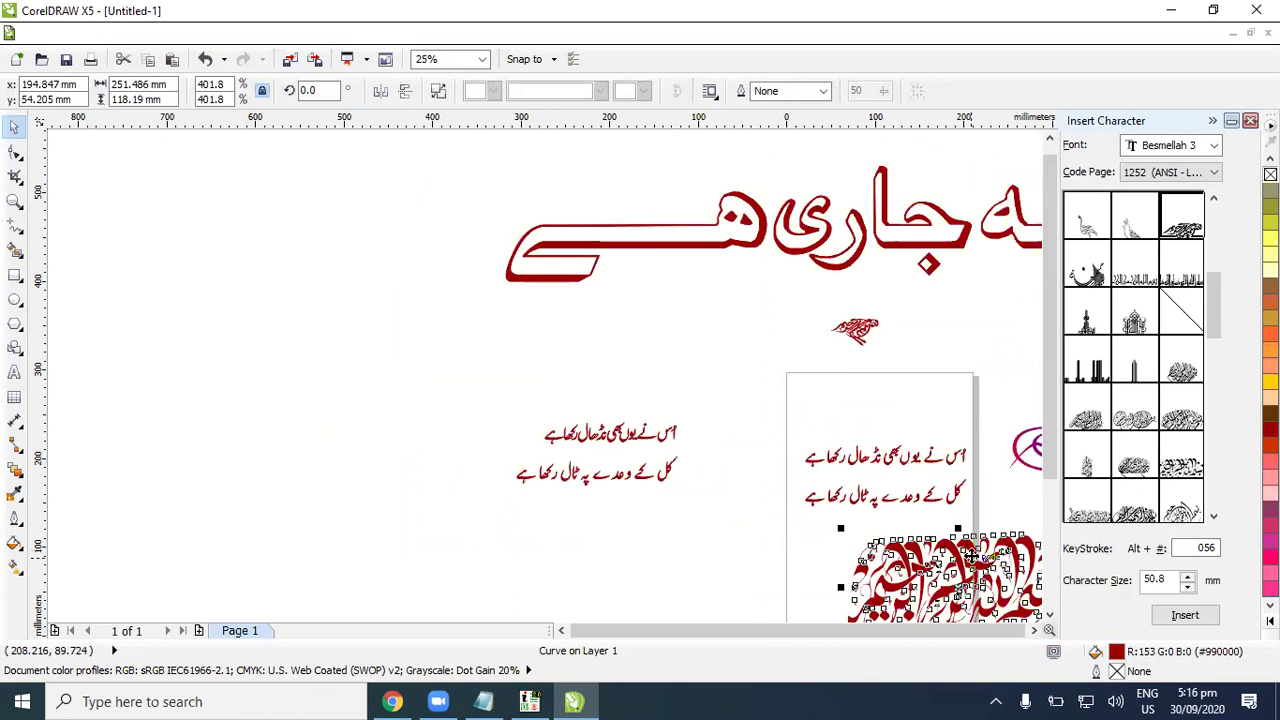
pyautogui.hscroll(3, 960, 545)
pyautogui.click(943, 523)
pyautogui.click(703, 521)
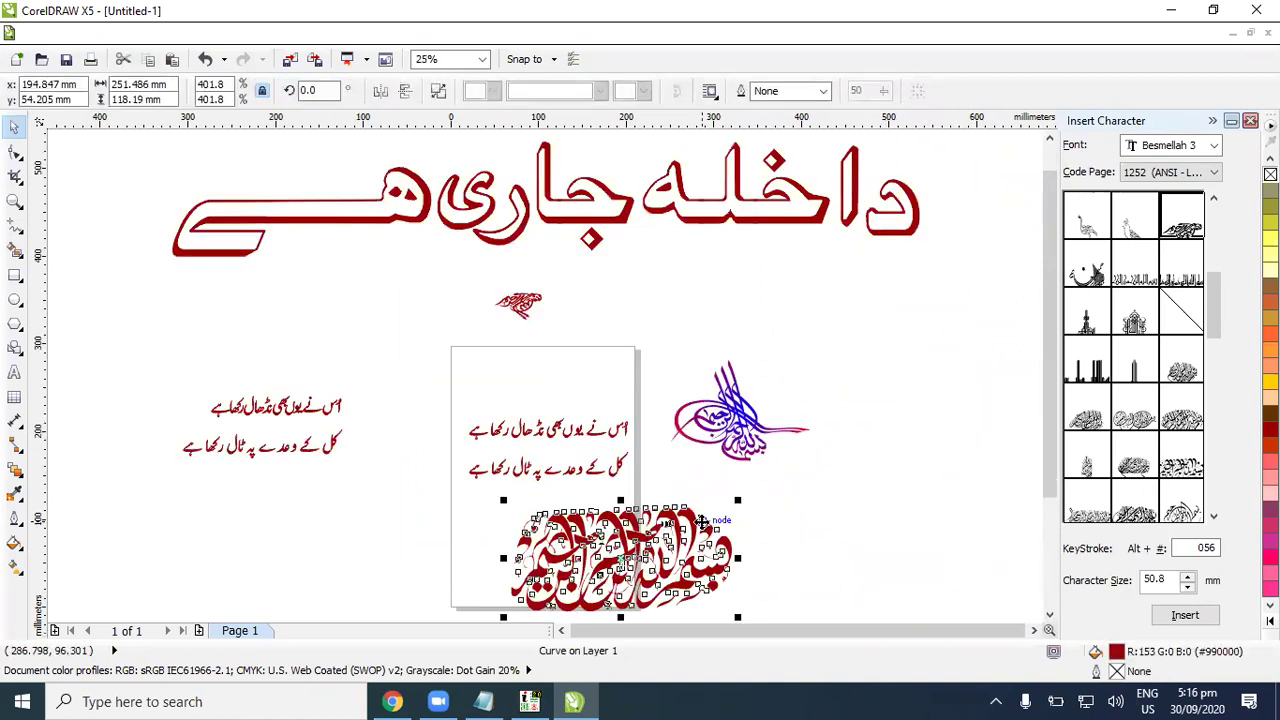
pyautogui.press('Delete')
pyautogui.click(518, 303)
pyautogui.press('Delete')
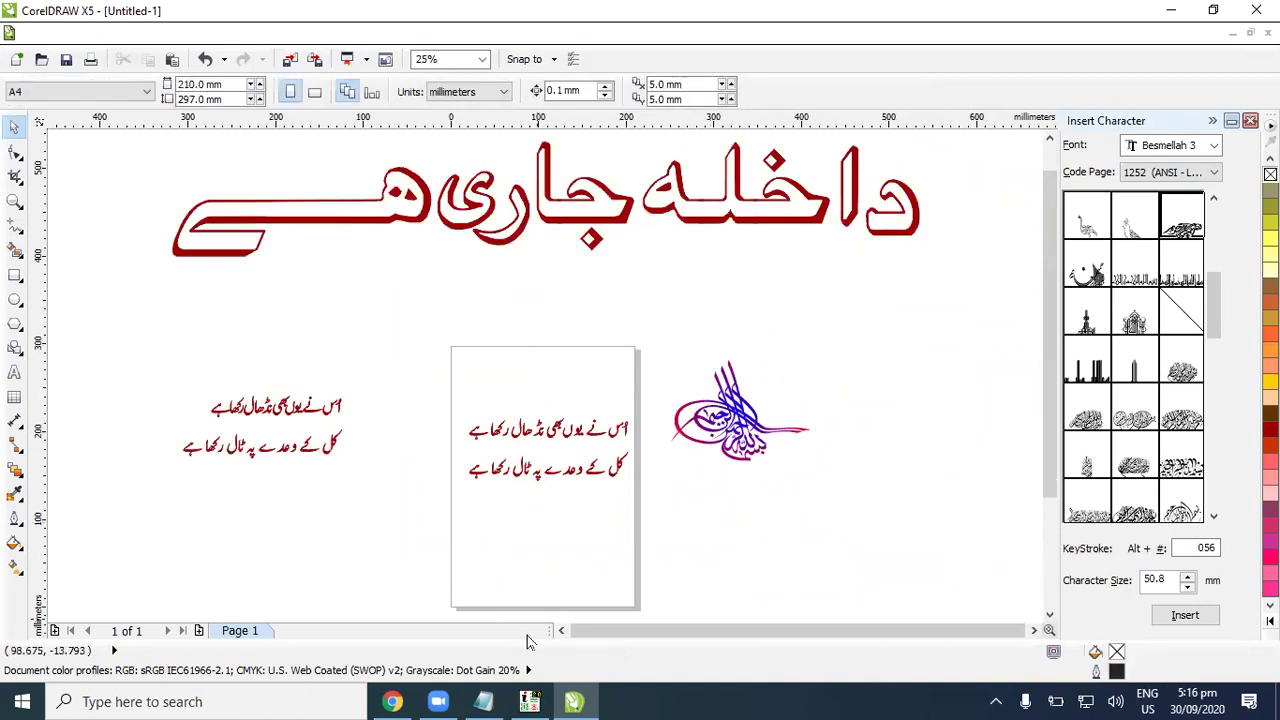
pyautogui.hotkey('alt', 'Tab')
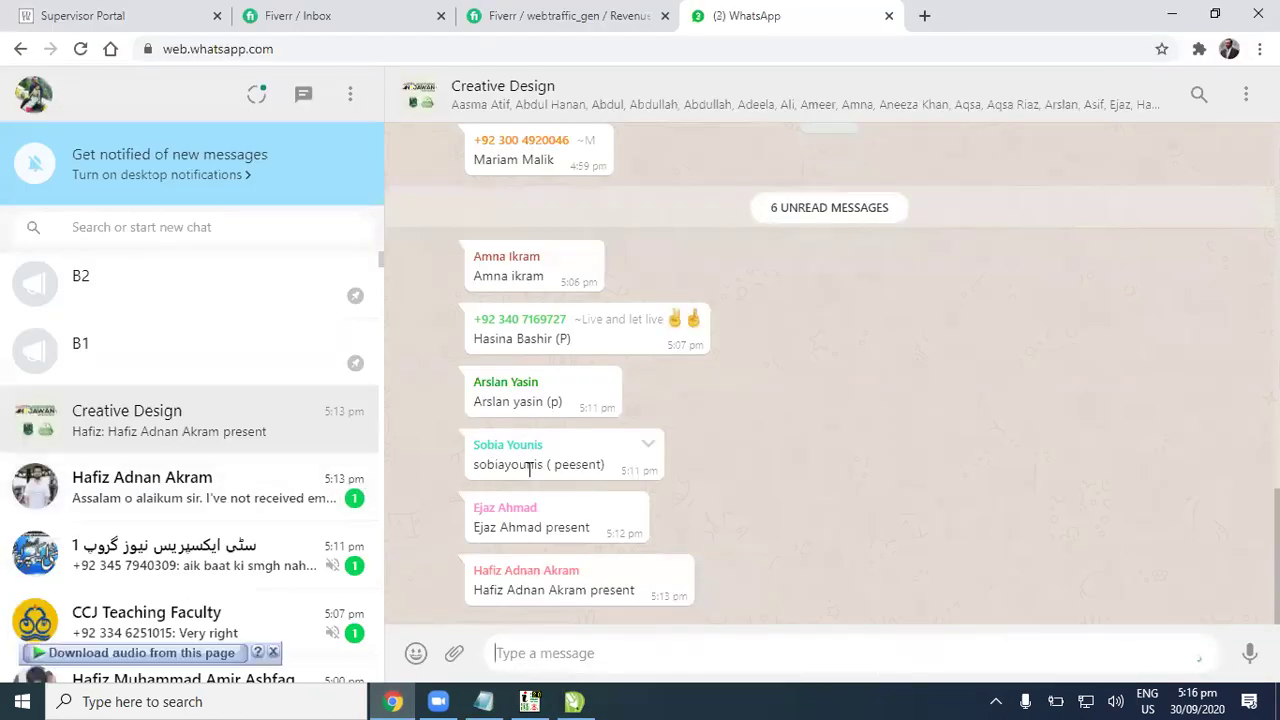
# Step: On the Fiverr tab, filter the sales orders to show only Completed ones
pyautogui.click(567, 12)
pyautogui.click(766, 12)
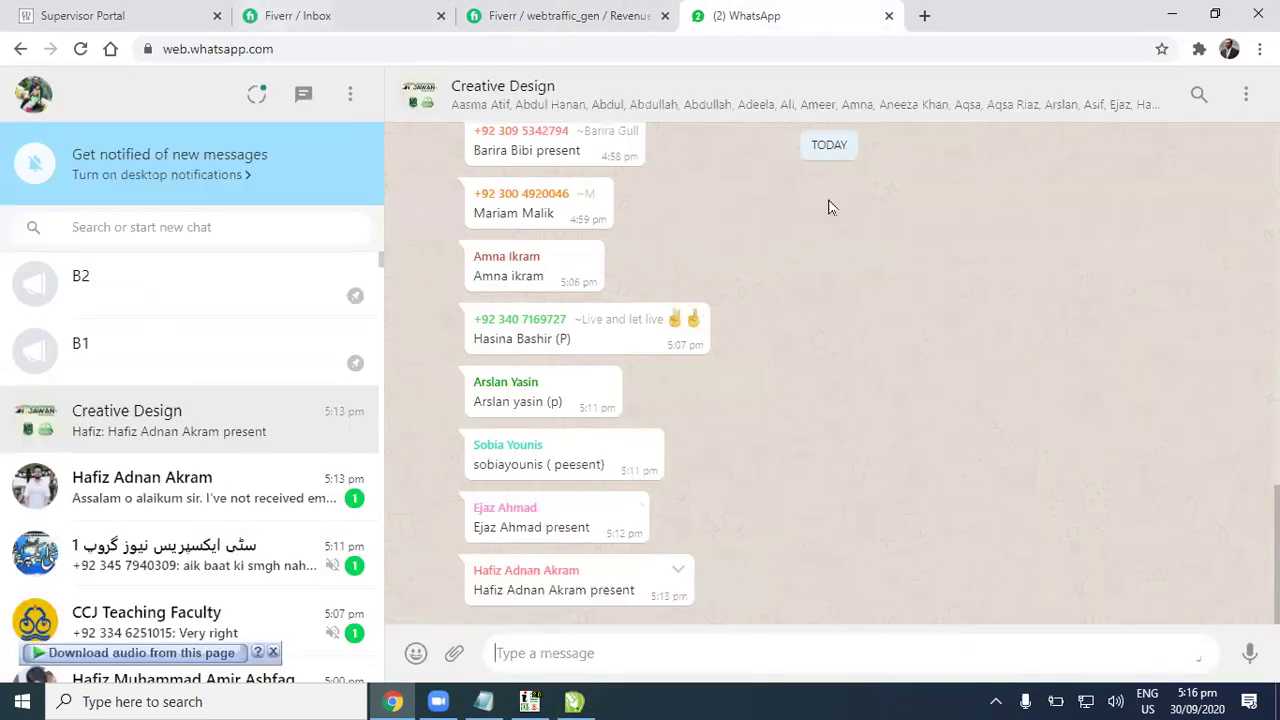
pyautogui.click(524, 13)
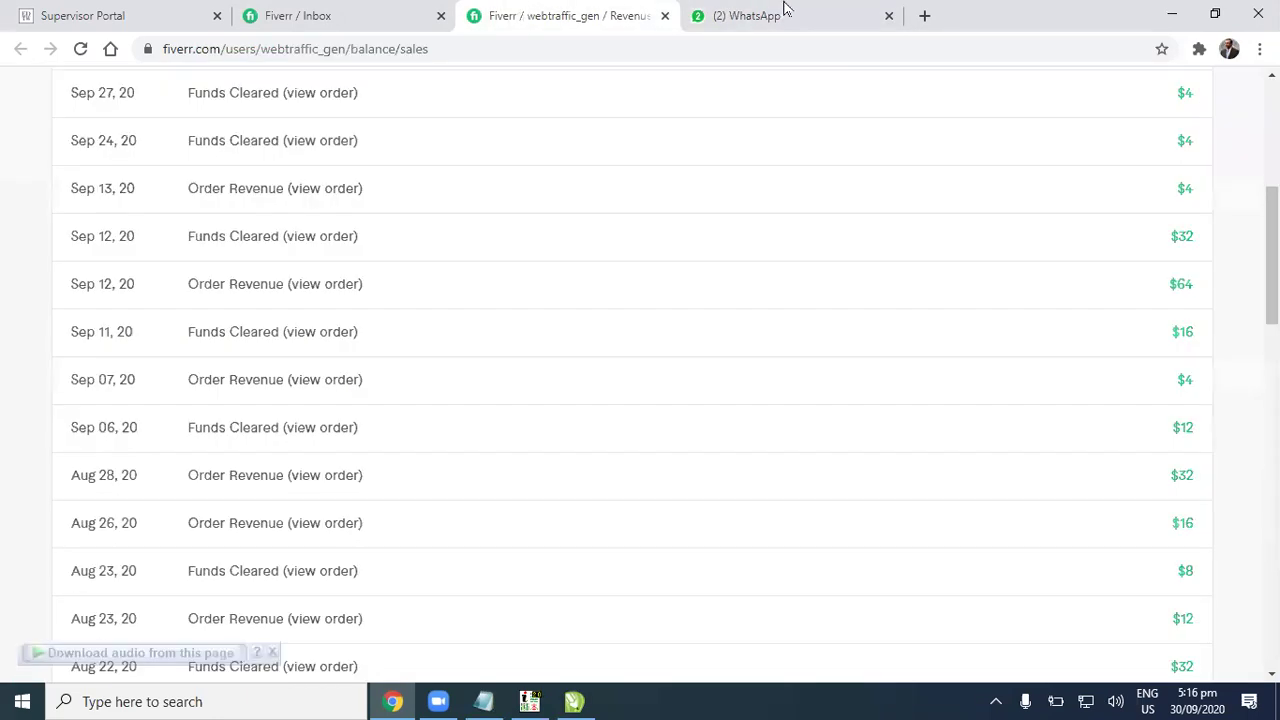
pyautogui.scroll(5, 1086, 292)
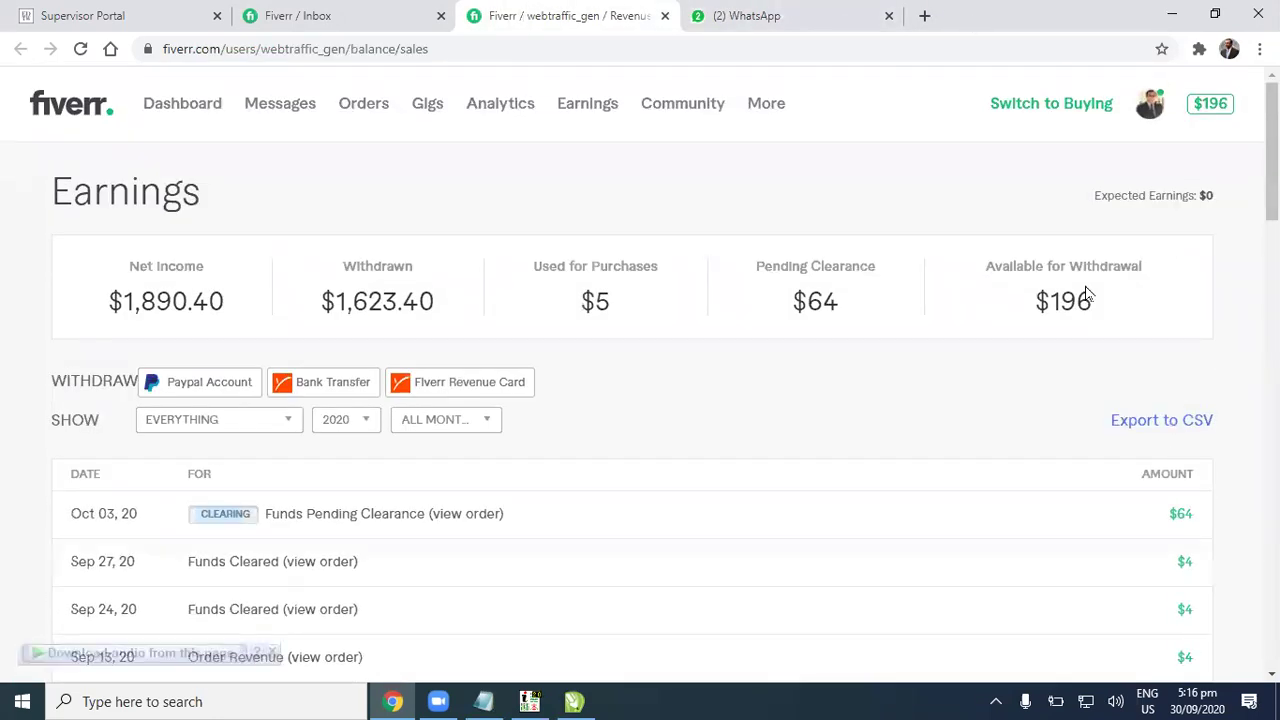
pyautogui.scroll(-2, 1086, 292)
pyautogui.scroll(2, 1086, 290)
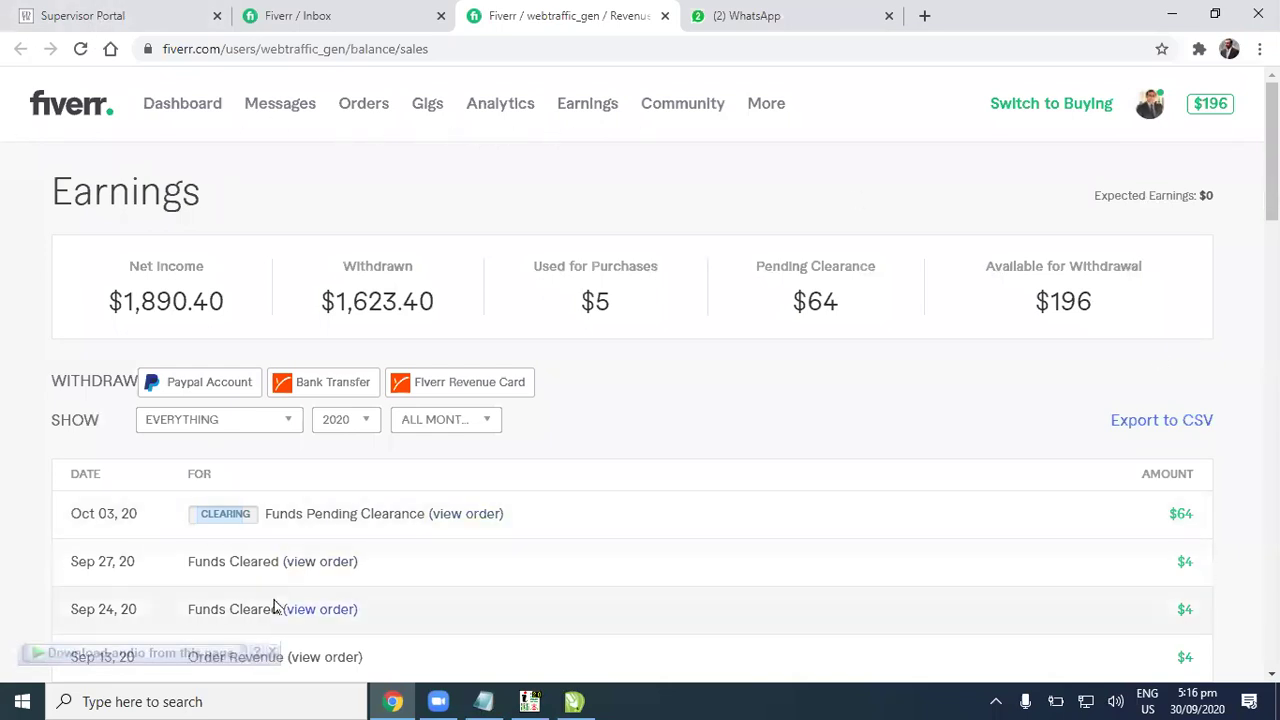
pyautogui.scroll(-1, 431, 597)
pyautogui.scroll(1, 494, 508)
pyautogui.click(372, 108)
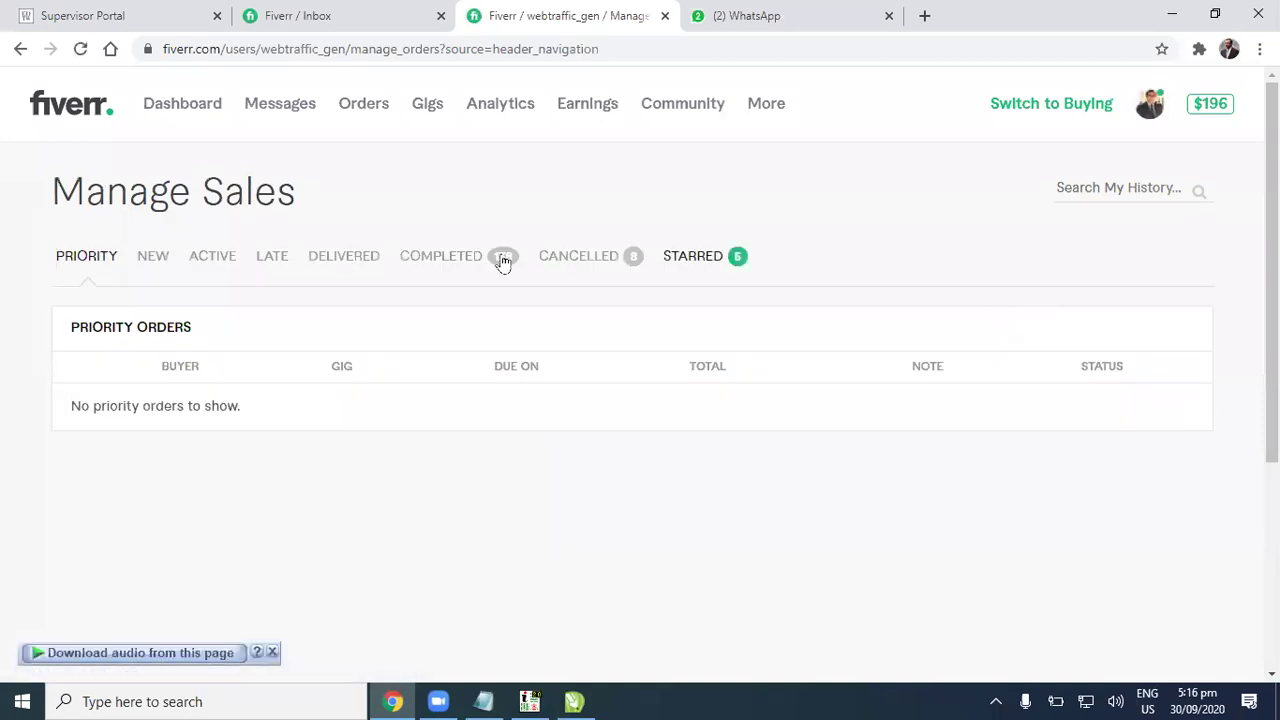
pyautogui.click(448, 262)
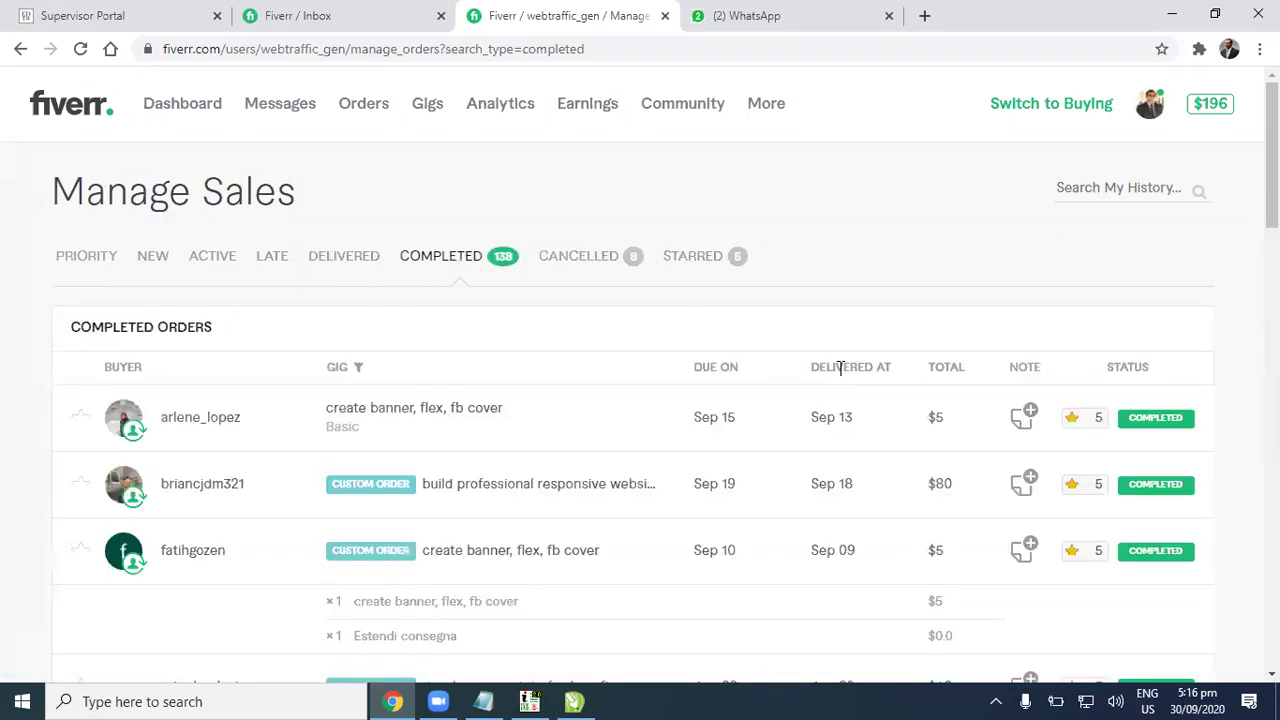
# Step: Open the completed banner, flex, fb cover order and view its attached poster image
pyautogui.scroll(-1, 792, 375)
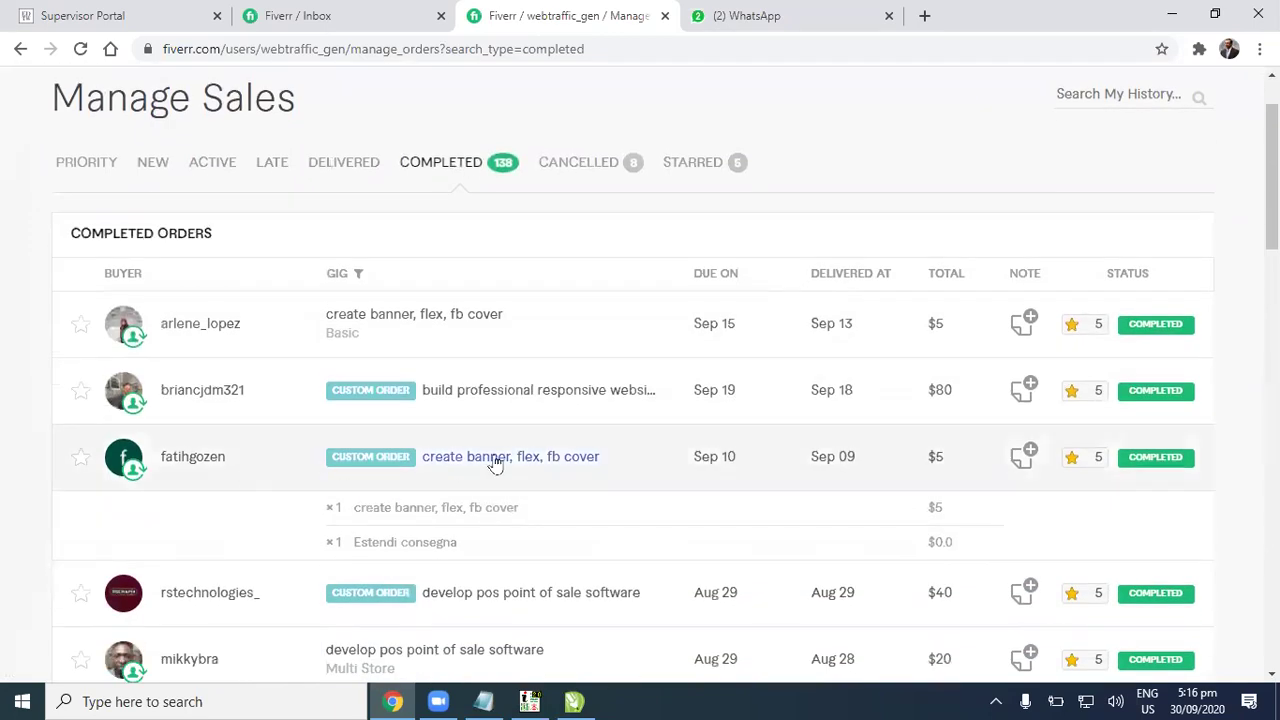
pyautogui.click(556, 465)
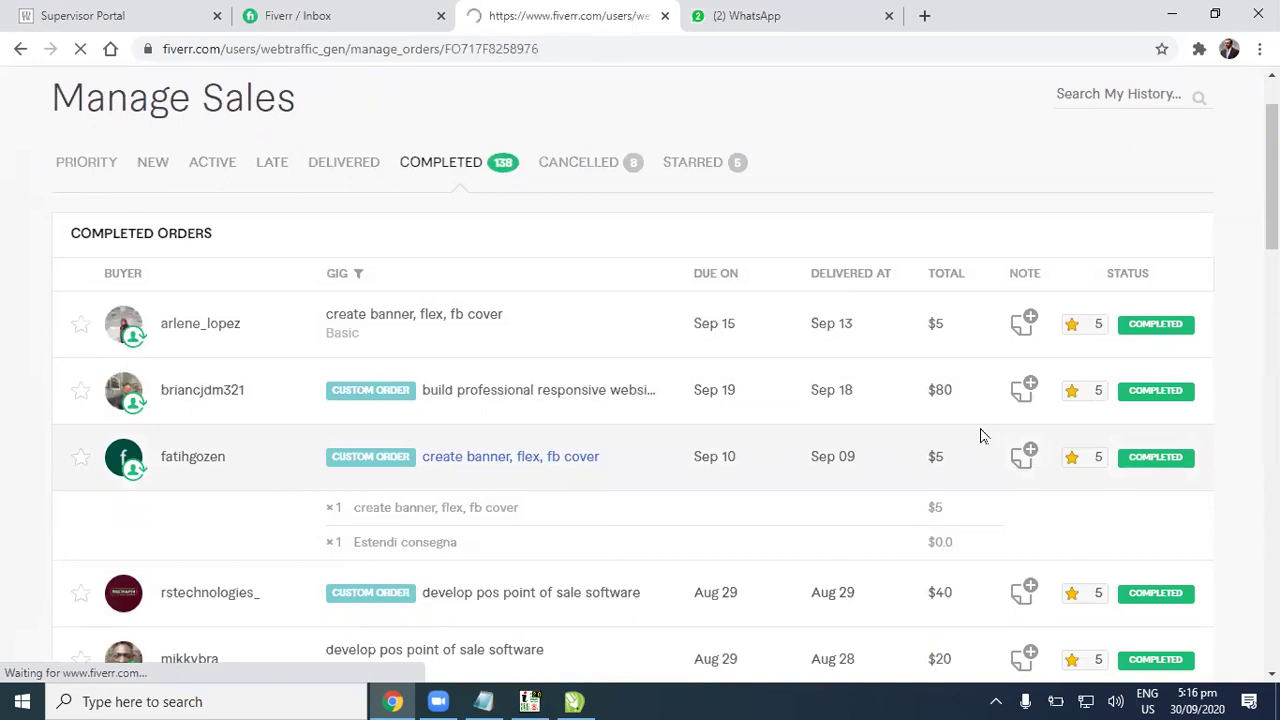
pyautogui.scroll(-6, 1118, 487)
pyautogui.scroll(-10, 1234, 131)
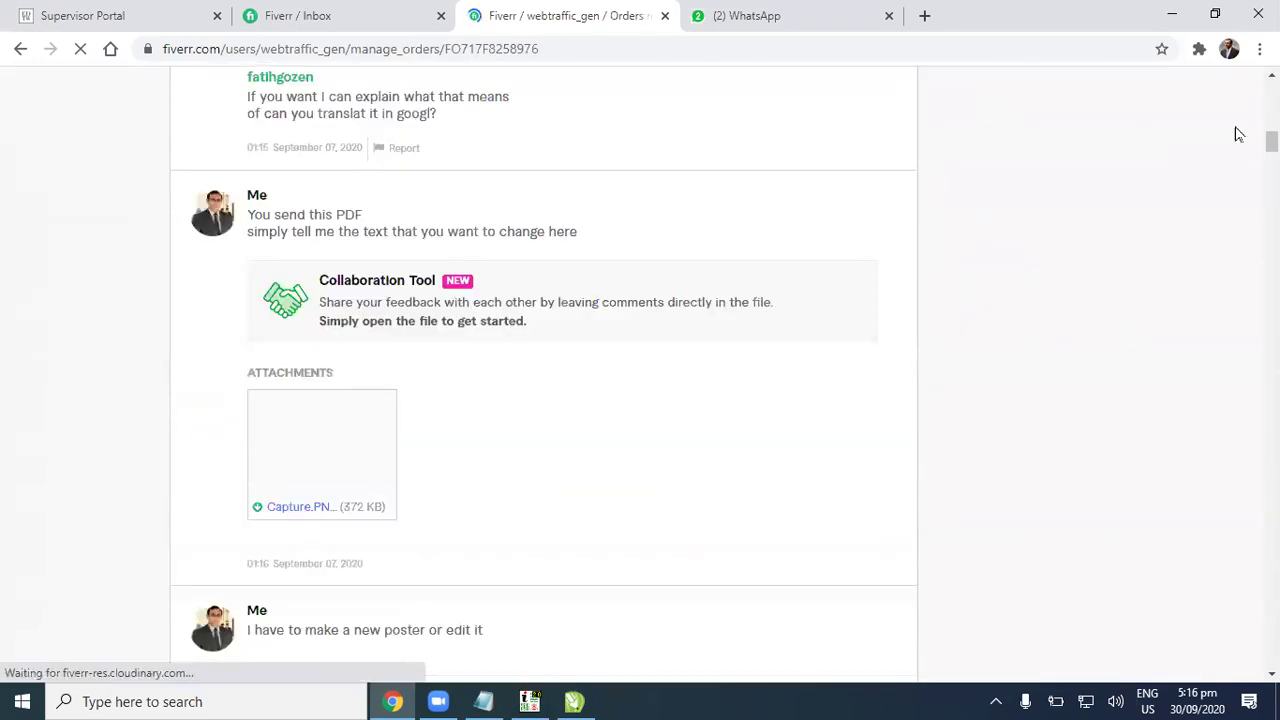
pyautogui.click(315, 427)
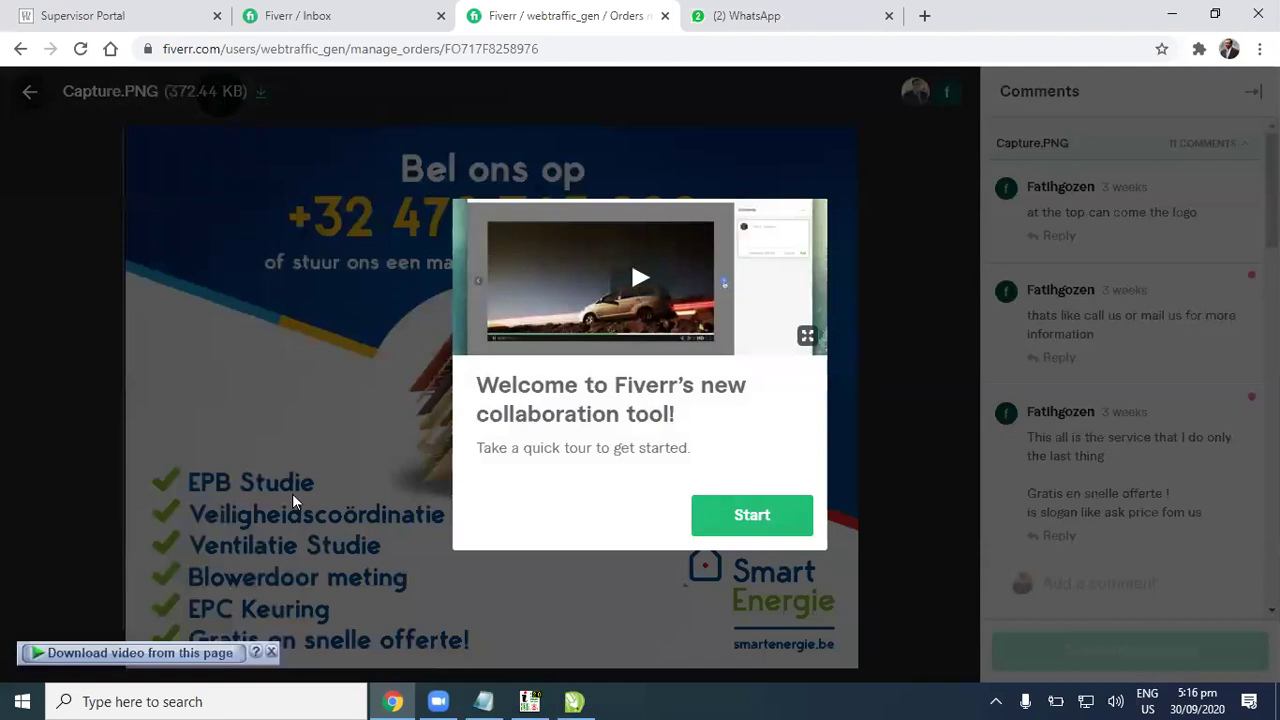
pyautogui.click(770, 520)
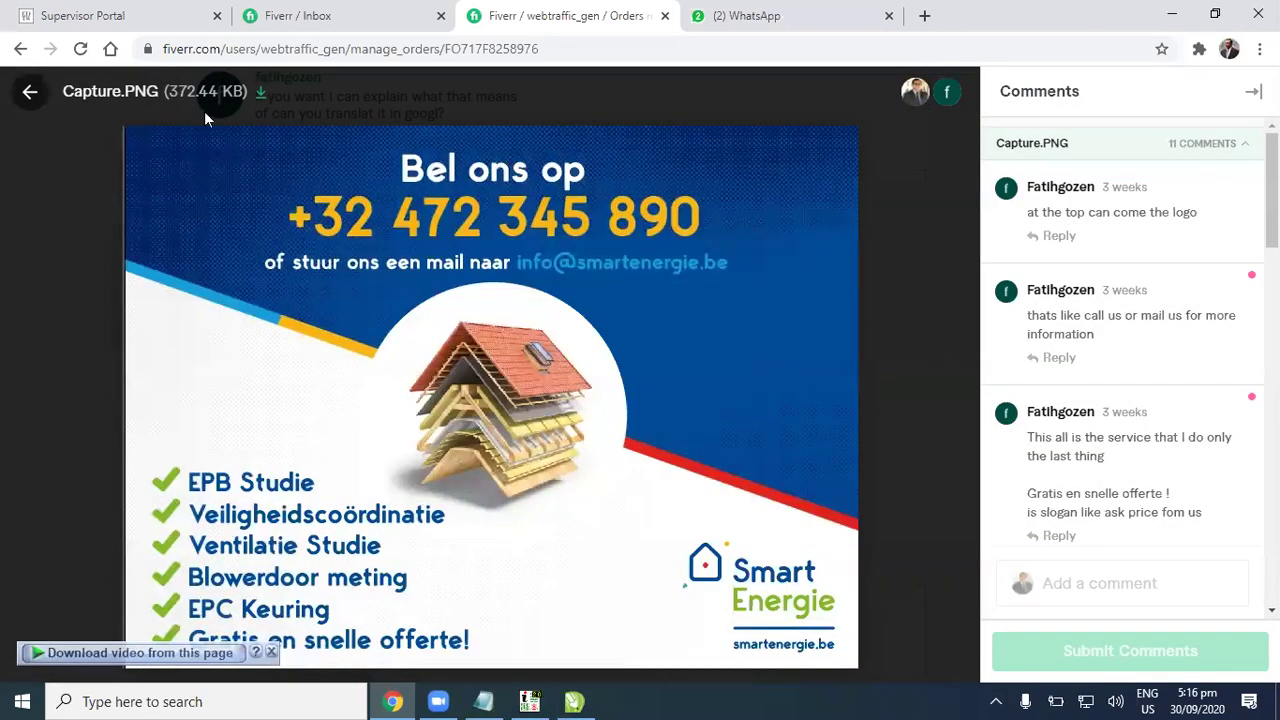
pyautogui.click(30, 91)
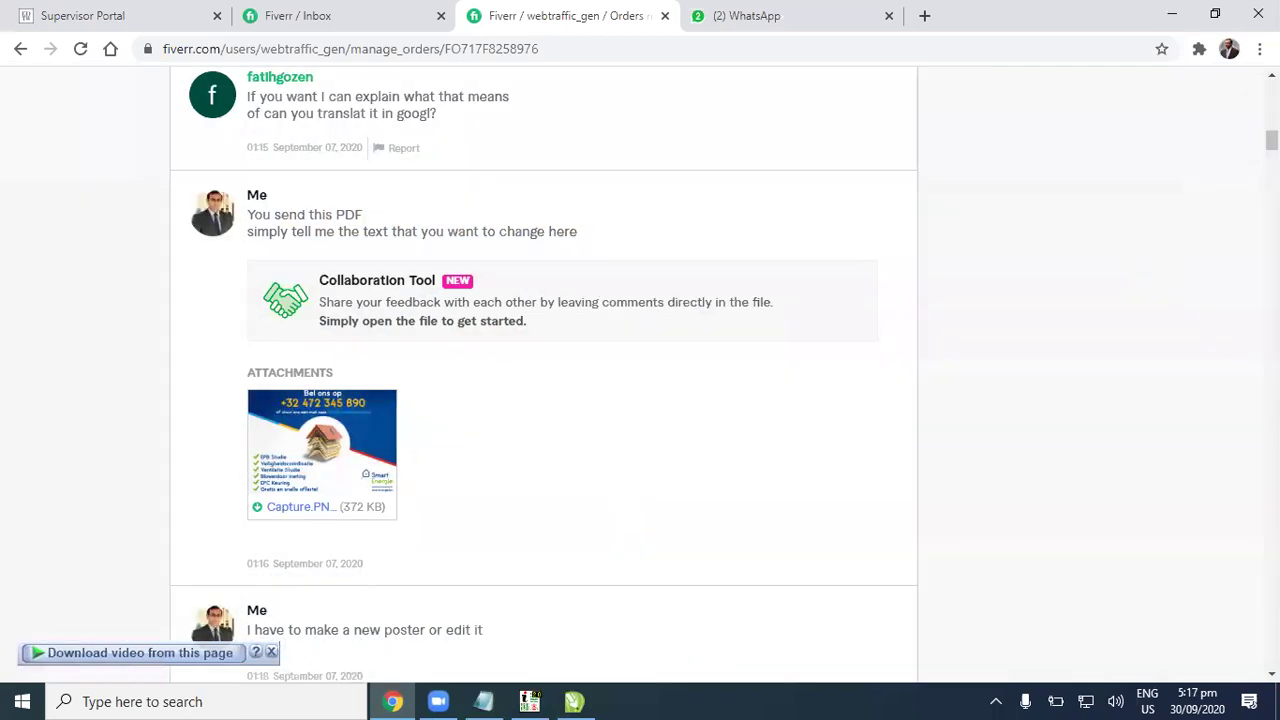
pyautogui.scroll(10, 906, 274)
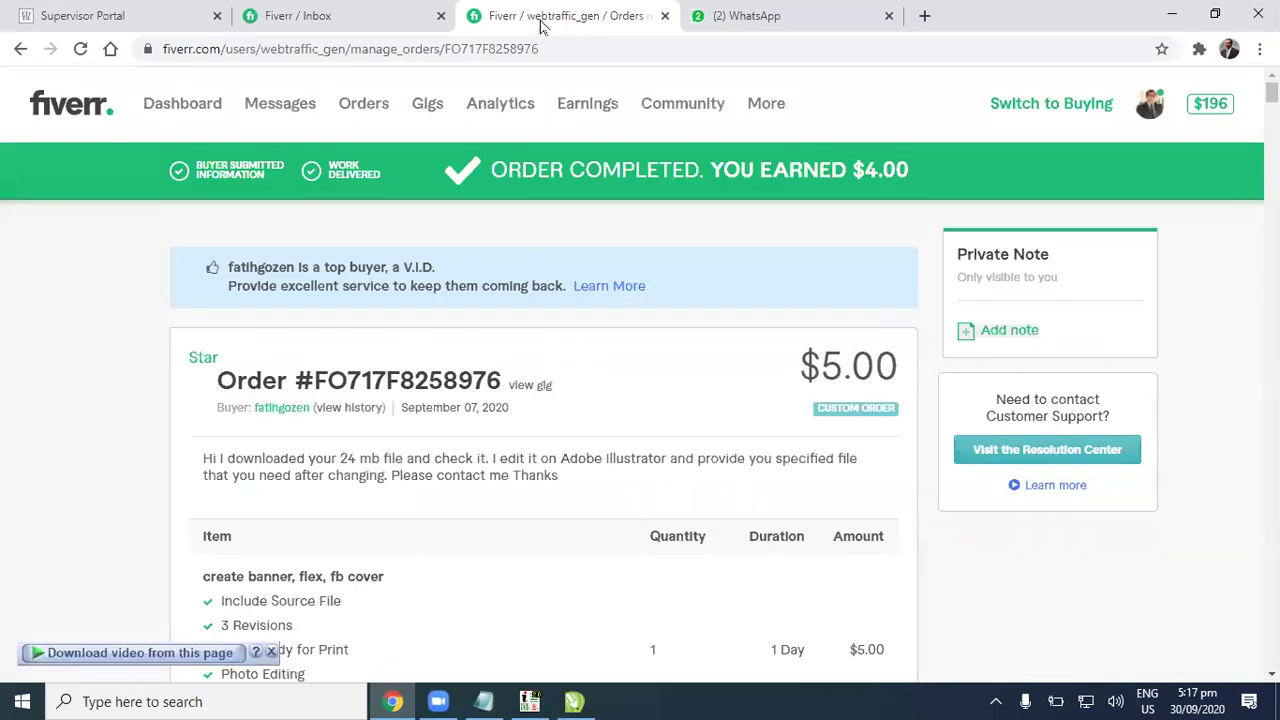
pyautogui.click(195, 103)
pyautogui.click(348, 12)
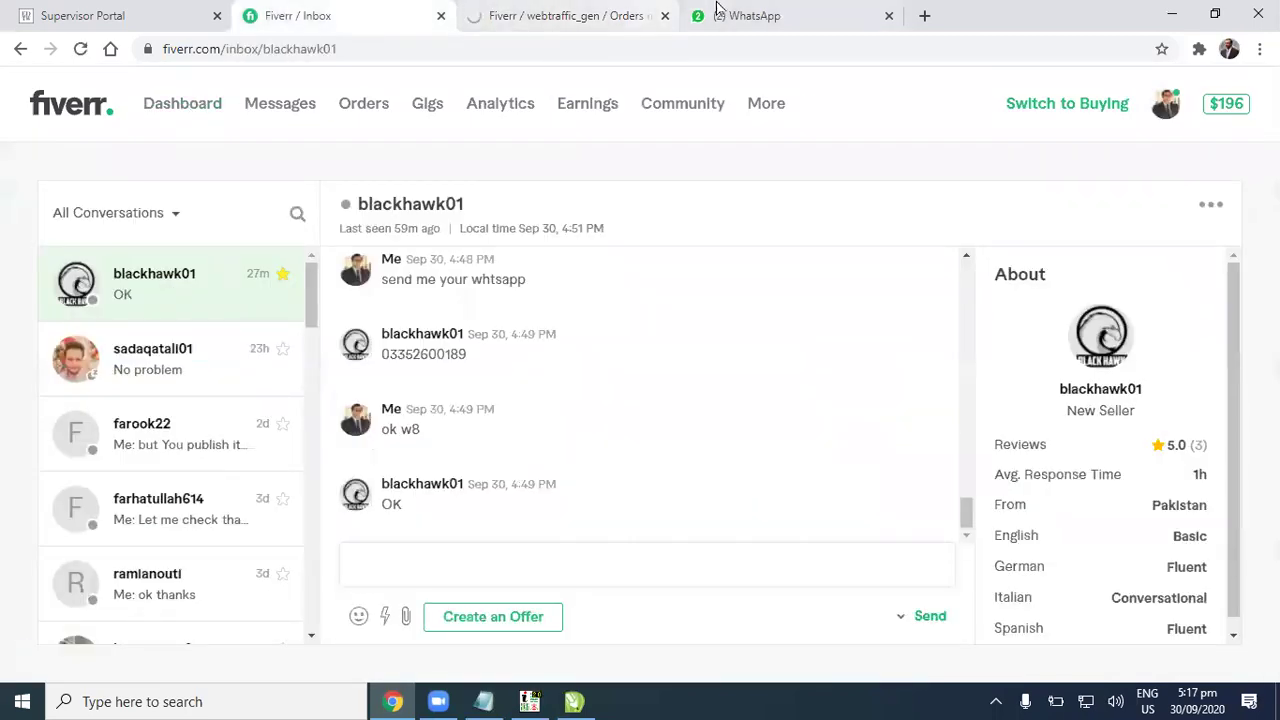
pyautogui.click(800, 10)
# Step: Shrink the Urdu heading to about 49% and move it above the page
pyautogui.click(1157, 10)
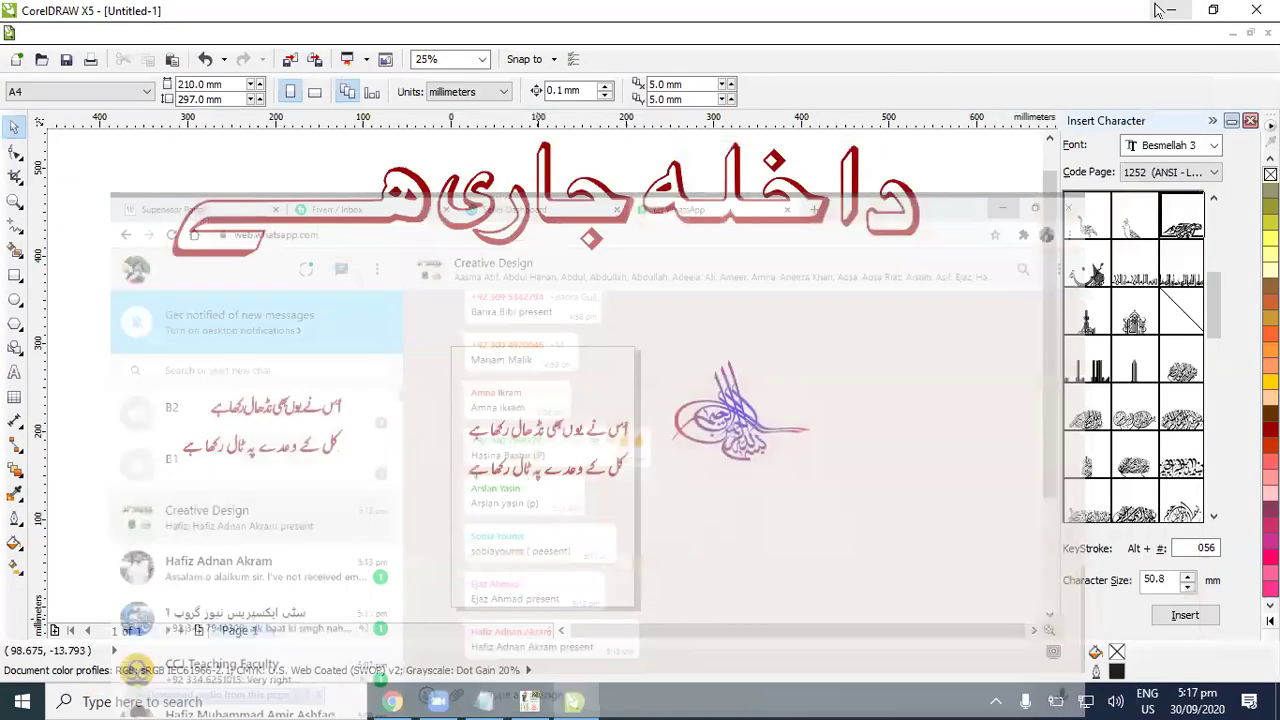
pyautogui.scroll(1, 755, 480)
pyautogui.scroll(-1, 755, 480)
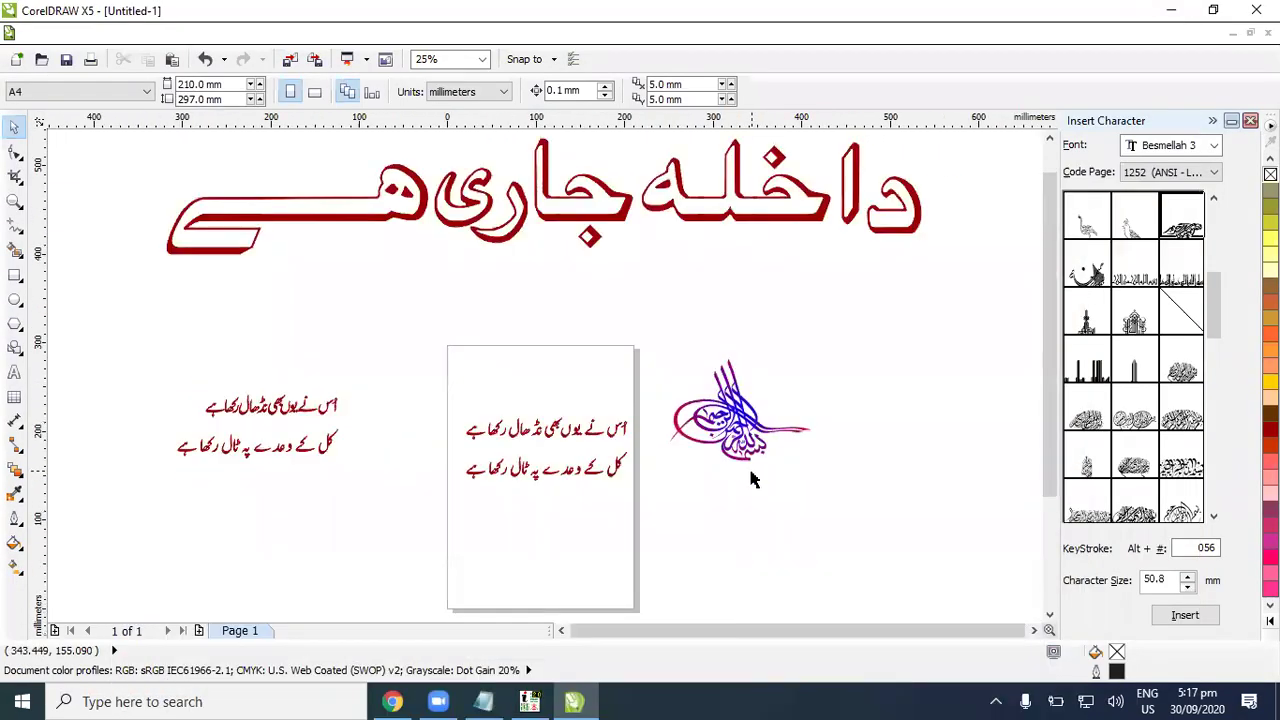
pyautogui.moveTo(589, 171); pyautogui.dragTo(593, 215)
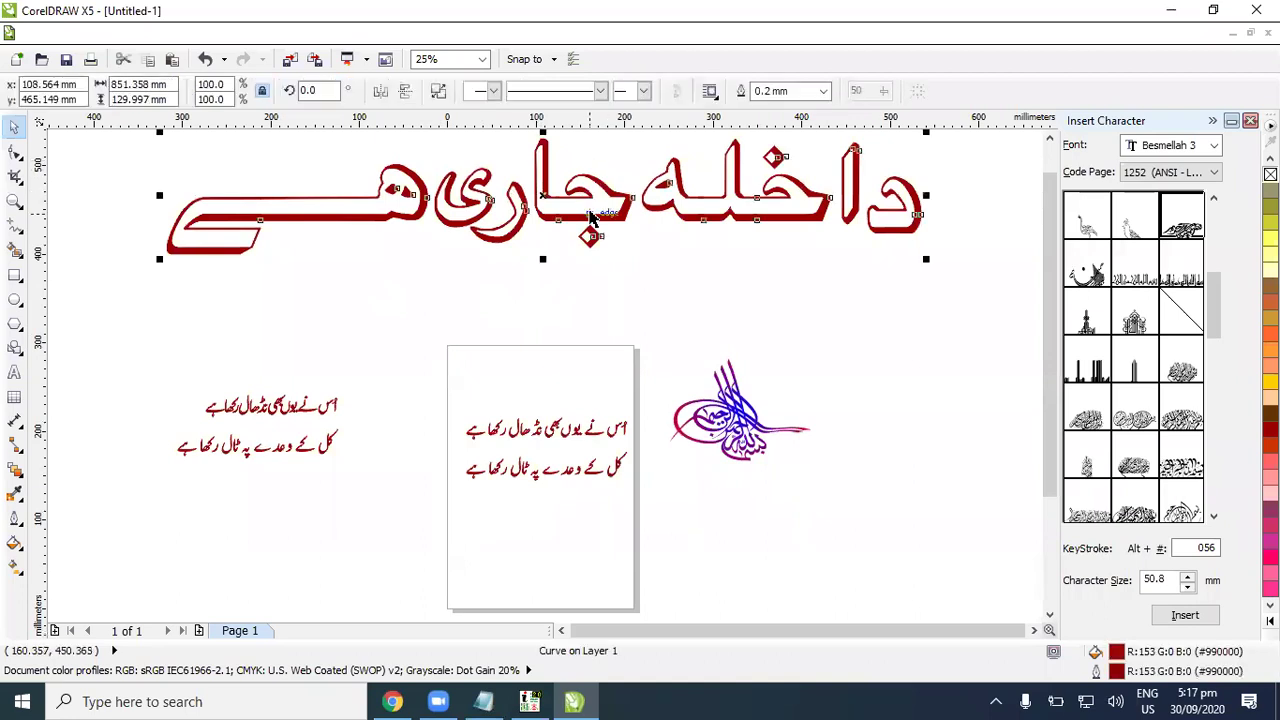
pyautogui.moveTo(928, 175); pyautogui.dragTo(640, 226)
pyautogui.moveTo(543, 286); pyautogui.dragTo(700, 330)
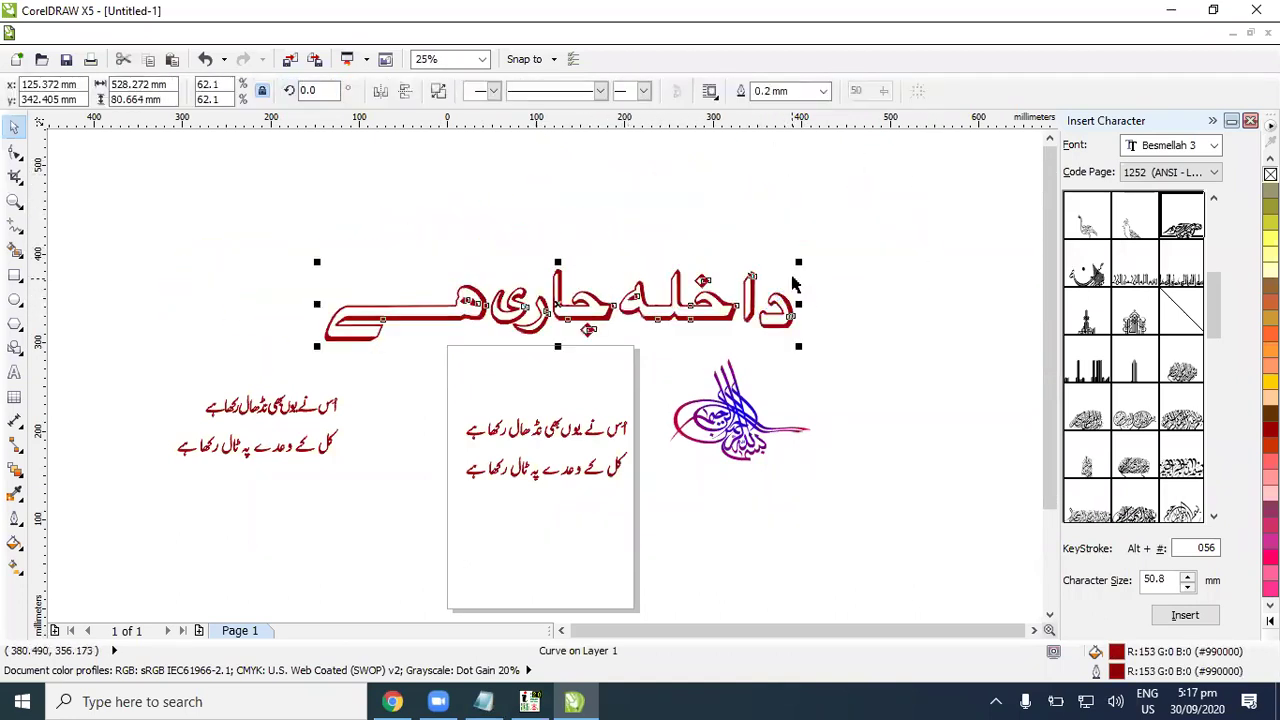
pyautogui.moveTo(800, 265); pyautogui.dragTo(700, 278)
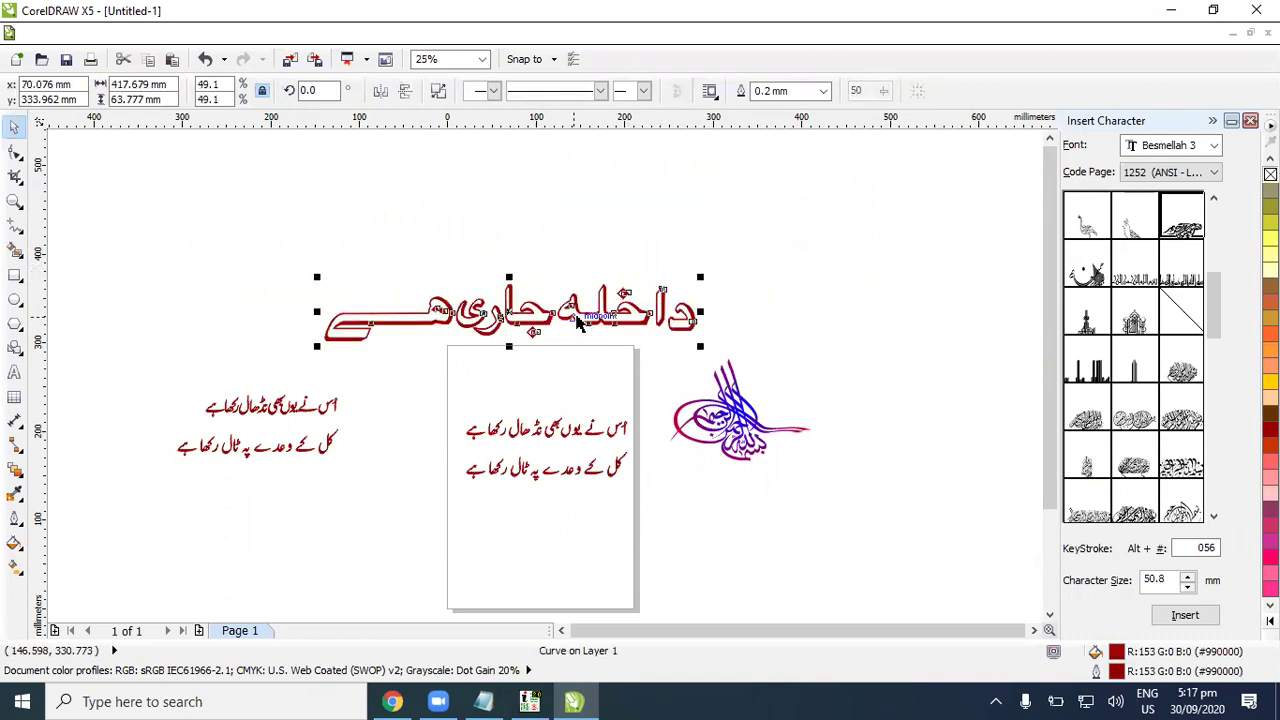
pyautogui.scroll(-2, 491, 370)
pyautogui.moveTo(512, 352); pyautogui.dragTo(549, 258)
# Step: Draw a rectangle around the Urdu heading and fill it pink
pyautogui.click(15, 275)
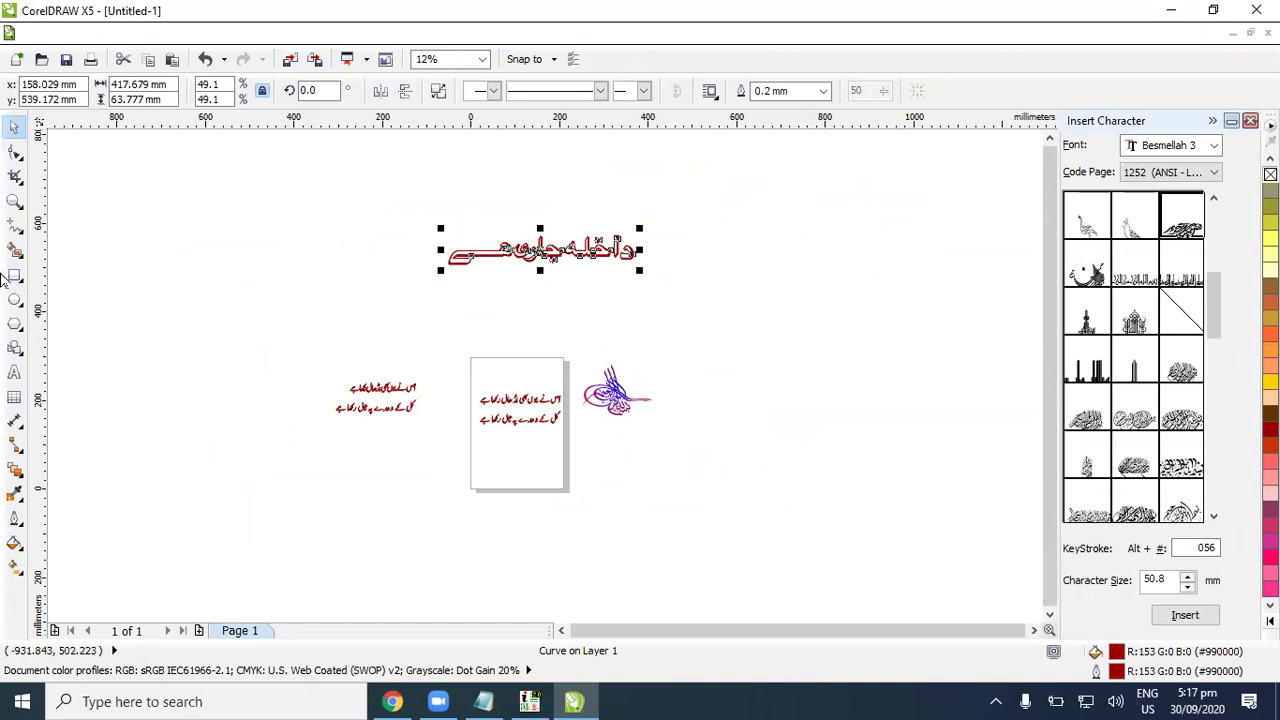
pyautogui.click(415, 218)
pyautogui.moveTo(386, 202); pyautogui.dragTo(652, 290)
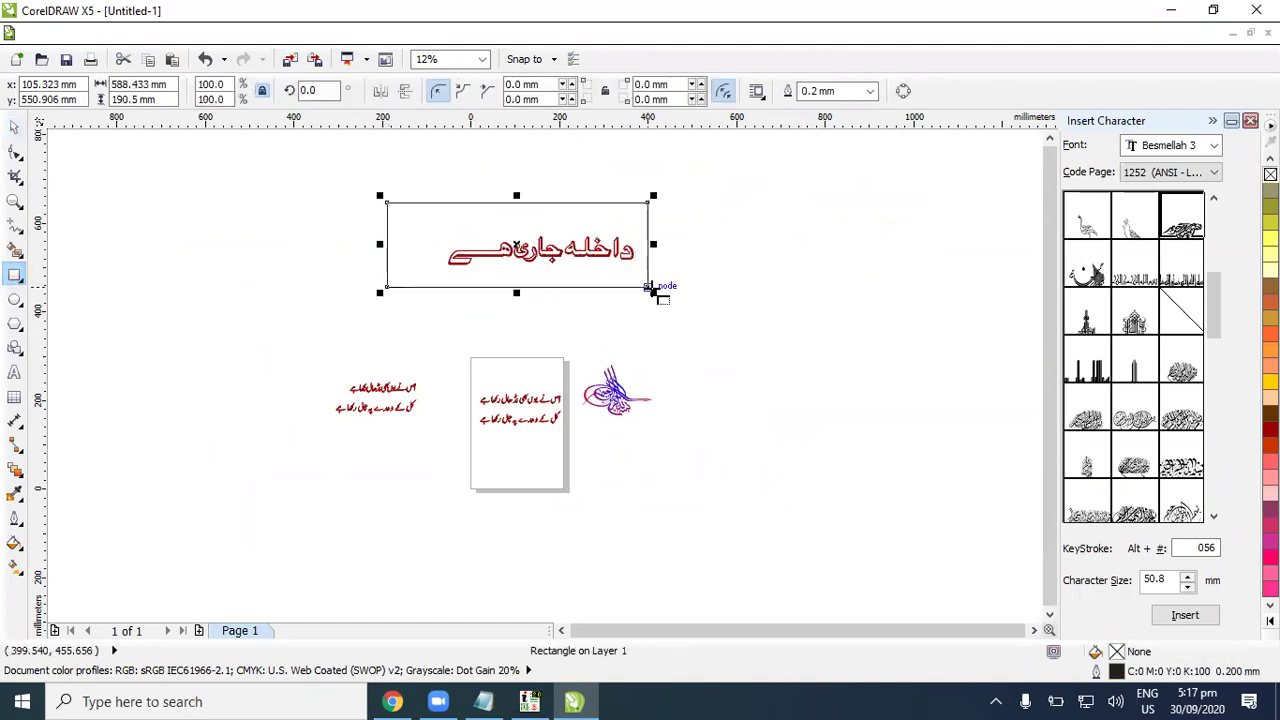
pyautogui.hotkey('shift', 'F2')
pyautogui.click(15, 128)
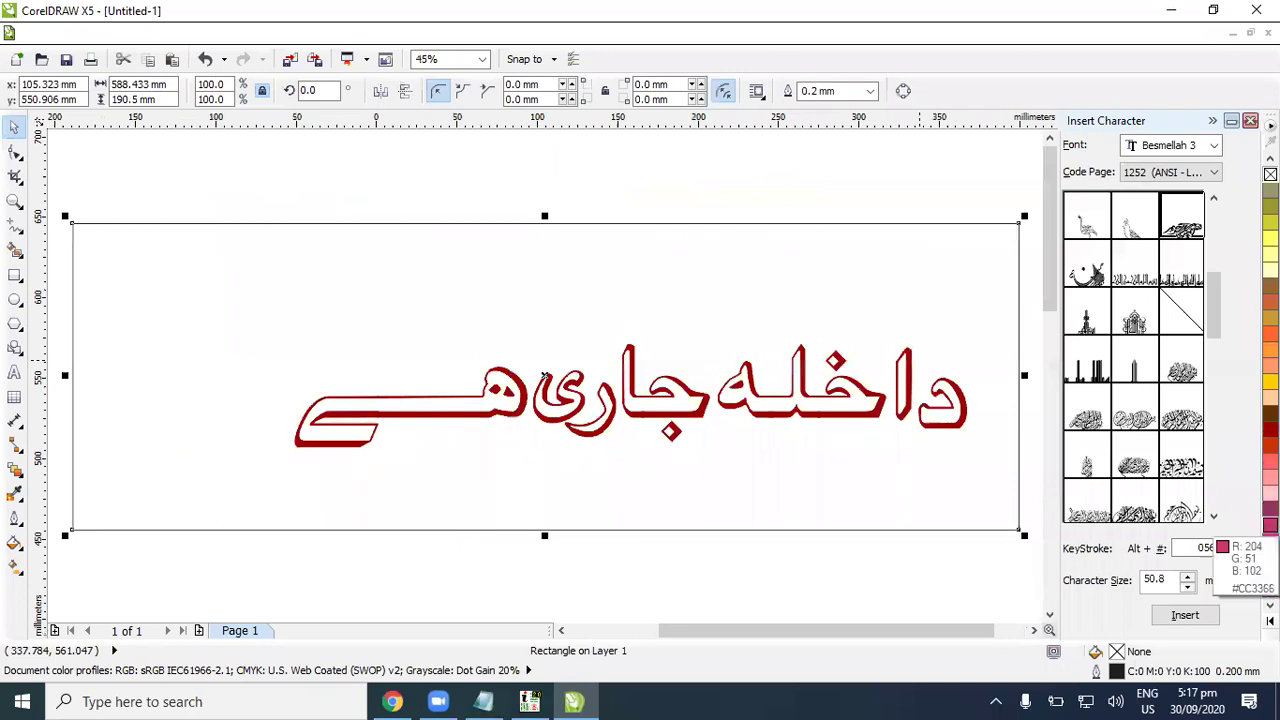
pyautogui.click(1270, 525)
# Step: Send the pink rectangle back, move the heading left, and make it white with purple outline
pyautogui.hotkey('shift', 'pagedown')
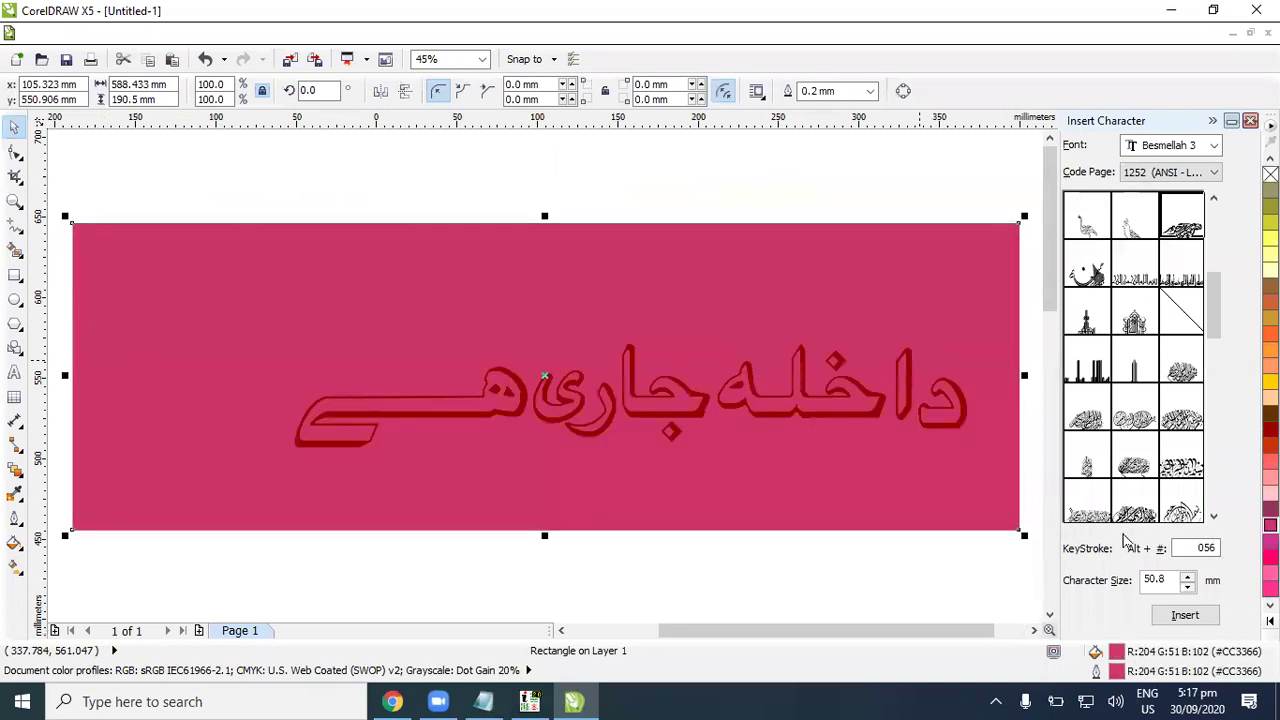
pyautogui.click(266, 134)
pyautogui.click(566, 415)
pyautogui.moveTo(566, 415); pyautogui.dragTo(412, 414)
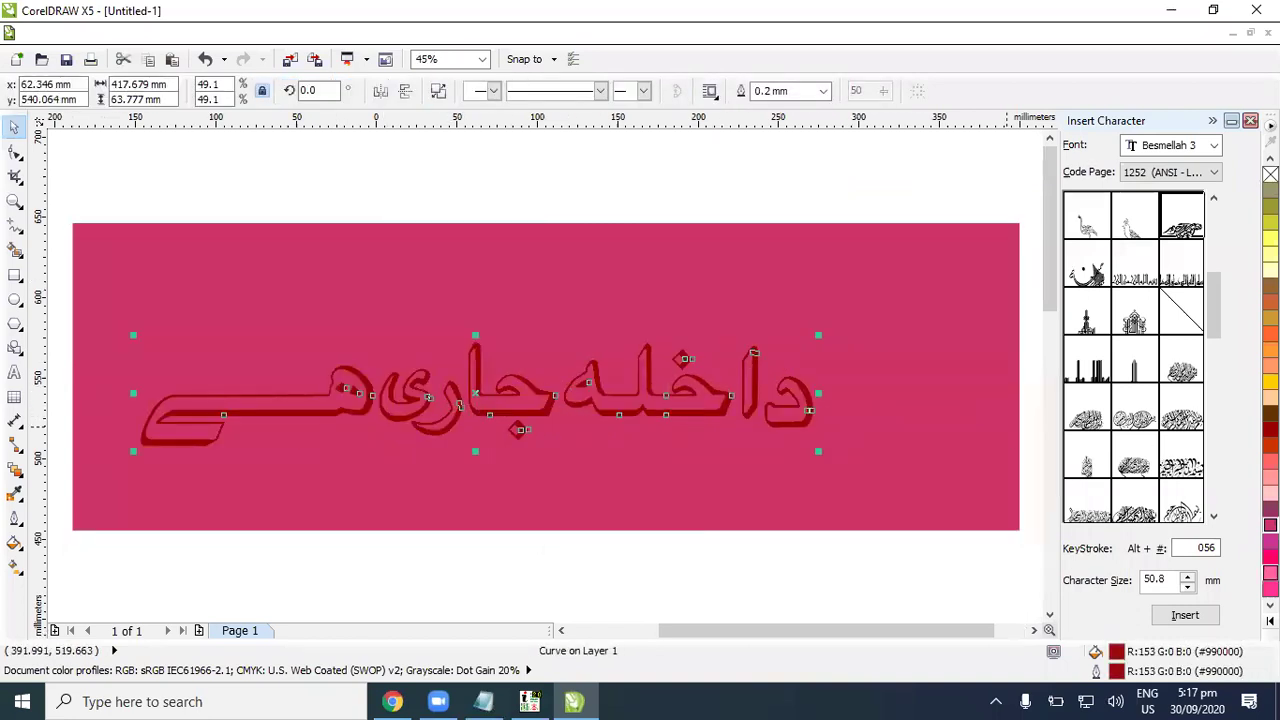
pyautogui.click(1270, 621)
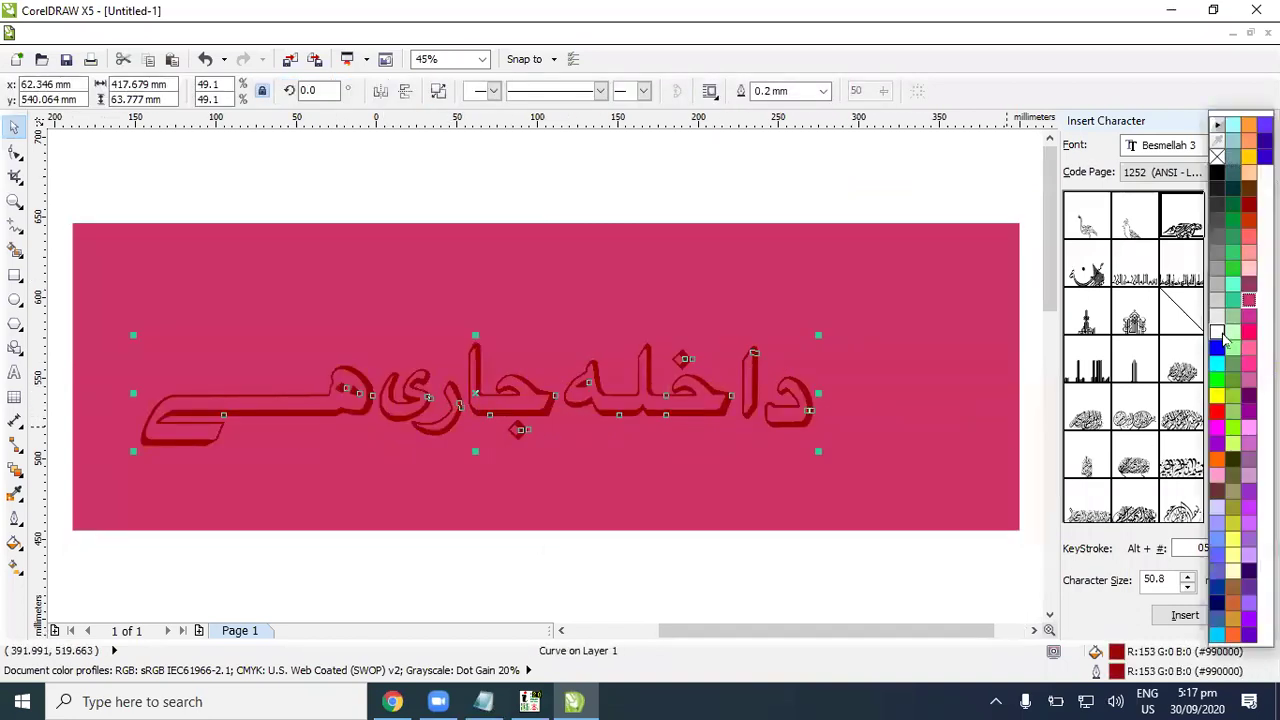
pyautogui.click(1218, 333)
pyautogui.rightClick(1248, 331)
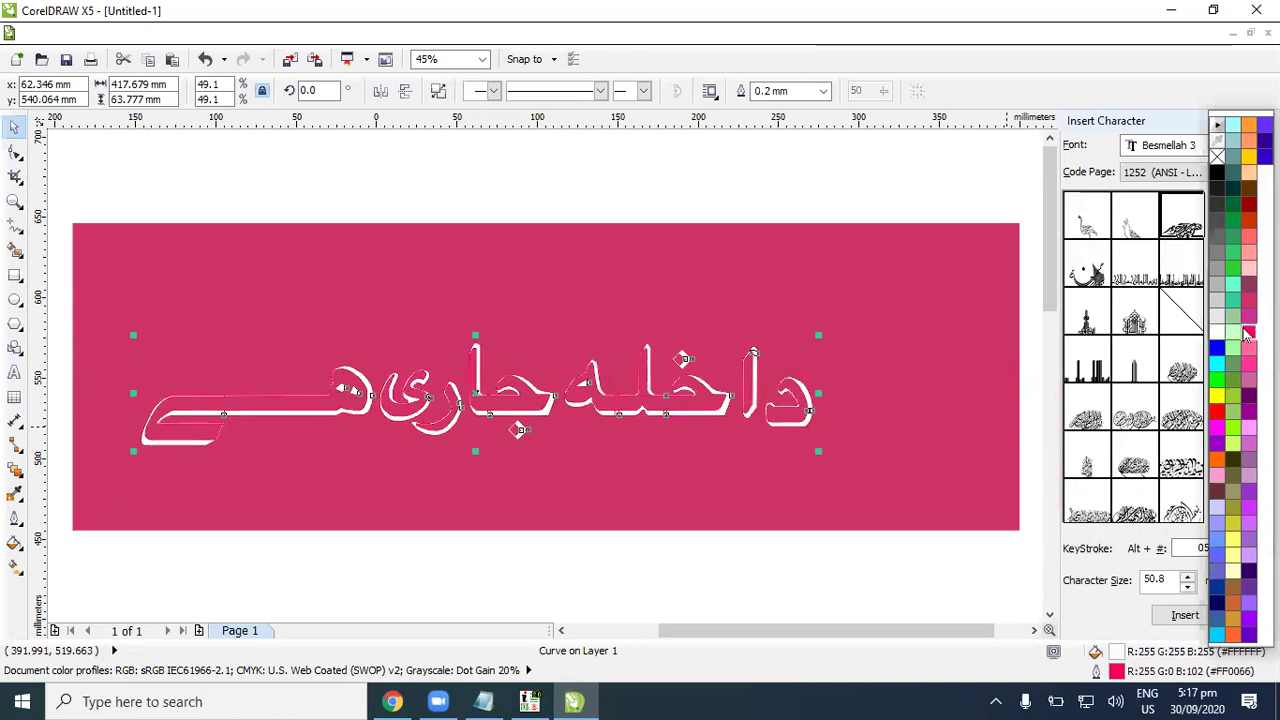
pyautogui.rightClick(1265, 141)
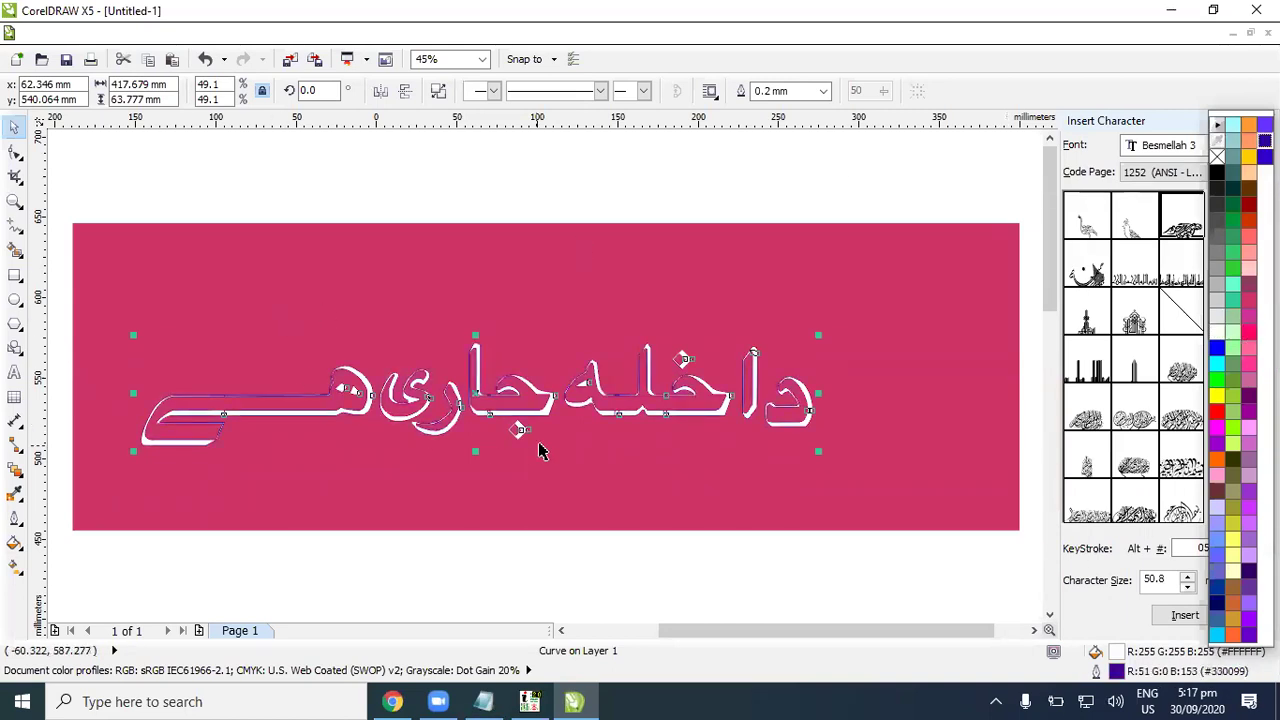
# Step: Set the heading outline to 2.0 mm with rounded corners and caps, behind the fill
pyautogui.press('F12')
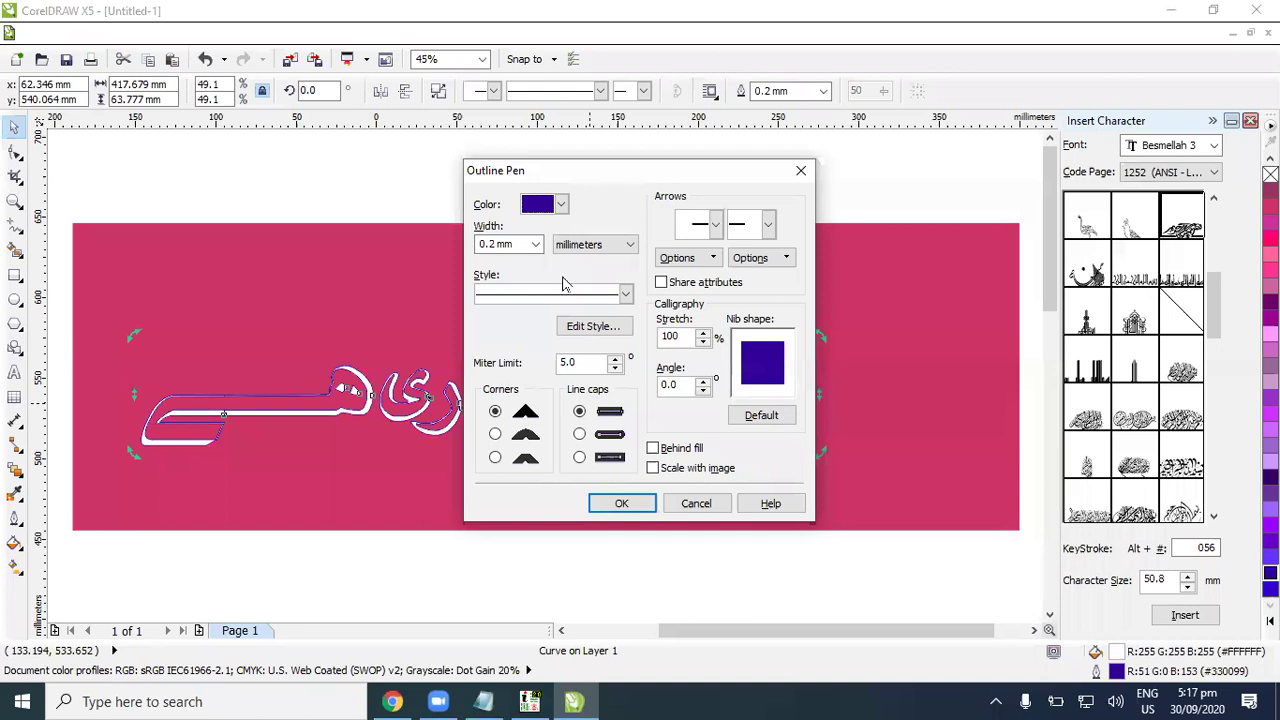
pyautogui.click(536, 245)
pyautogui.click(500, 372)
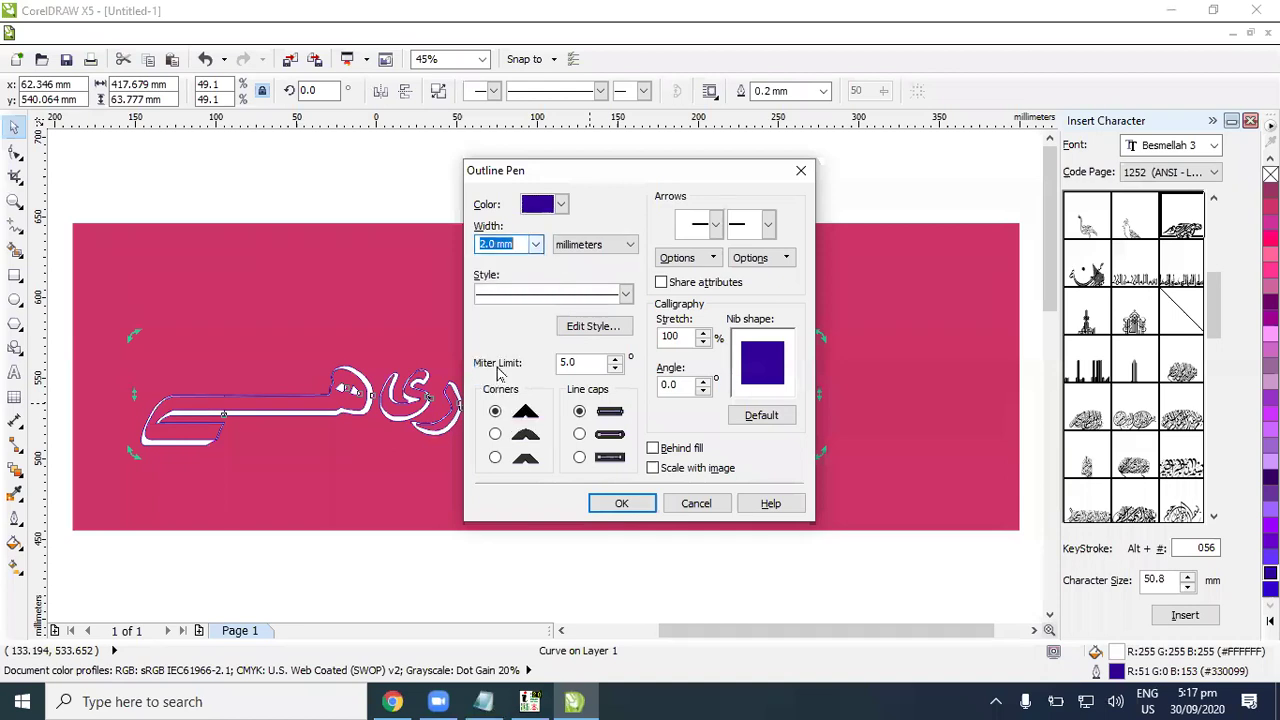
pyautogui.click(511, 435)
pyautogui.click(580, 434)
pyautogui.click(653, 448)
pyautogui.click(621, 503)
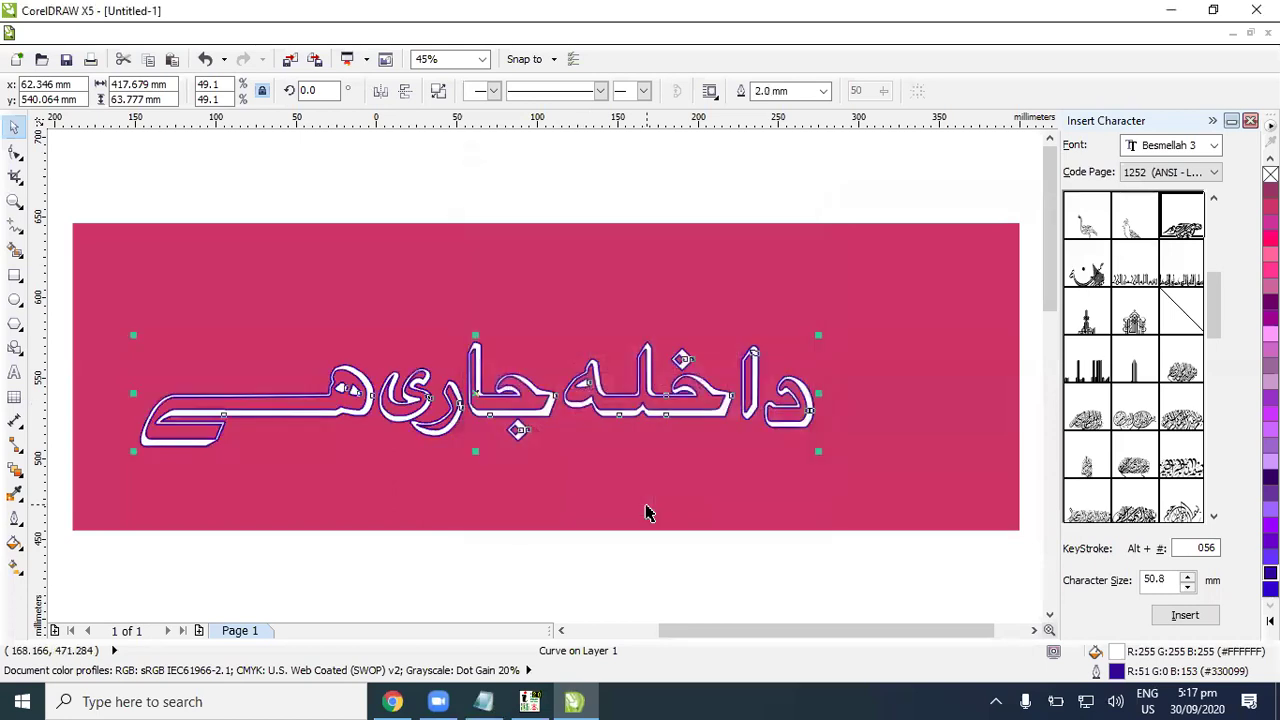
pyautogui.scroll(-2, 649, 418)
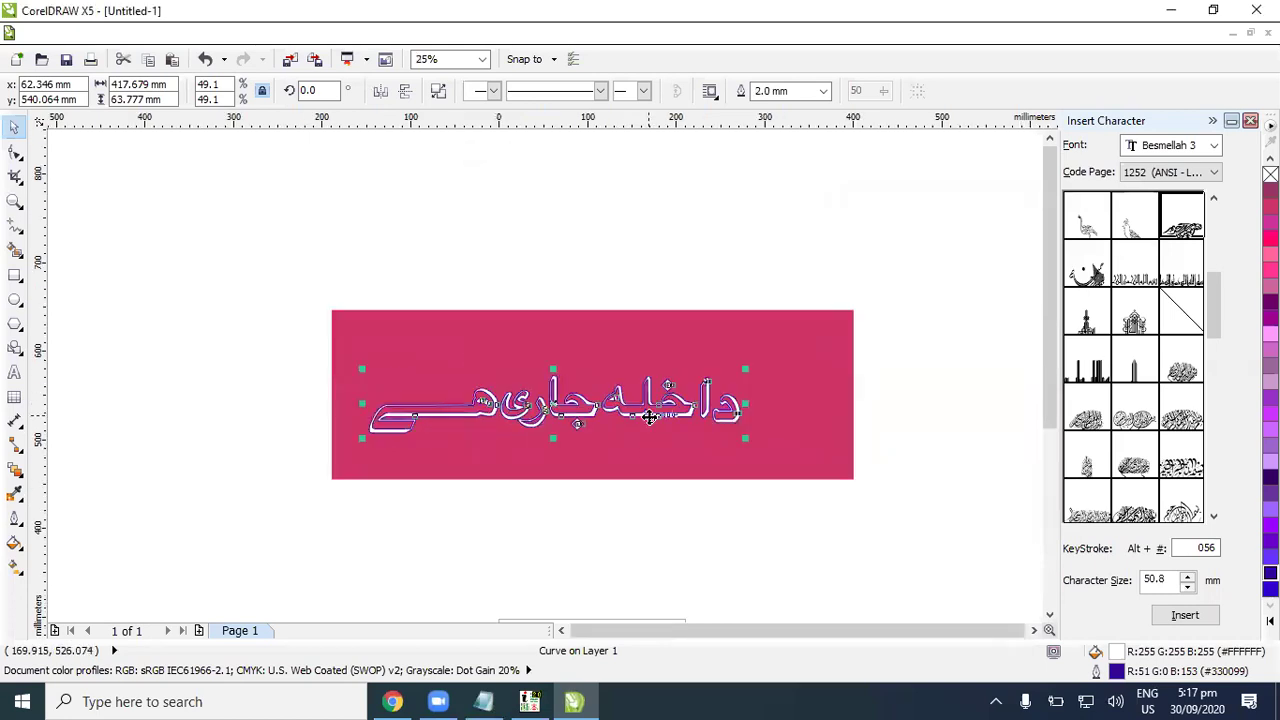
pyautogui.scroll(-1, 649, 418)
pyautogui.scroll(1, 680, 486)
pyautogui.click(830, 550)
pyautogui.click(1049, 615)
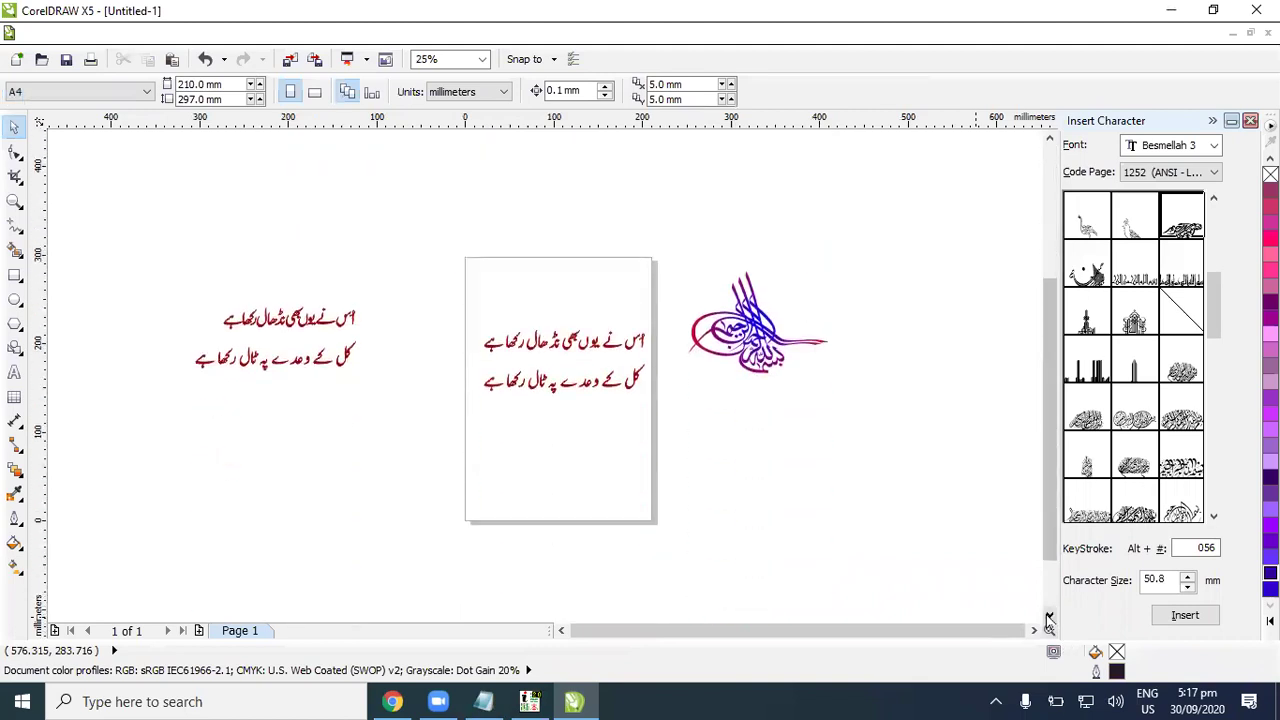
# Step: Switch the Windows keyboard input language to Urdu
pyautogui.click(1049, 617)
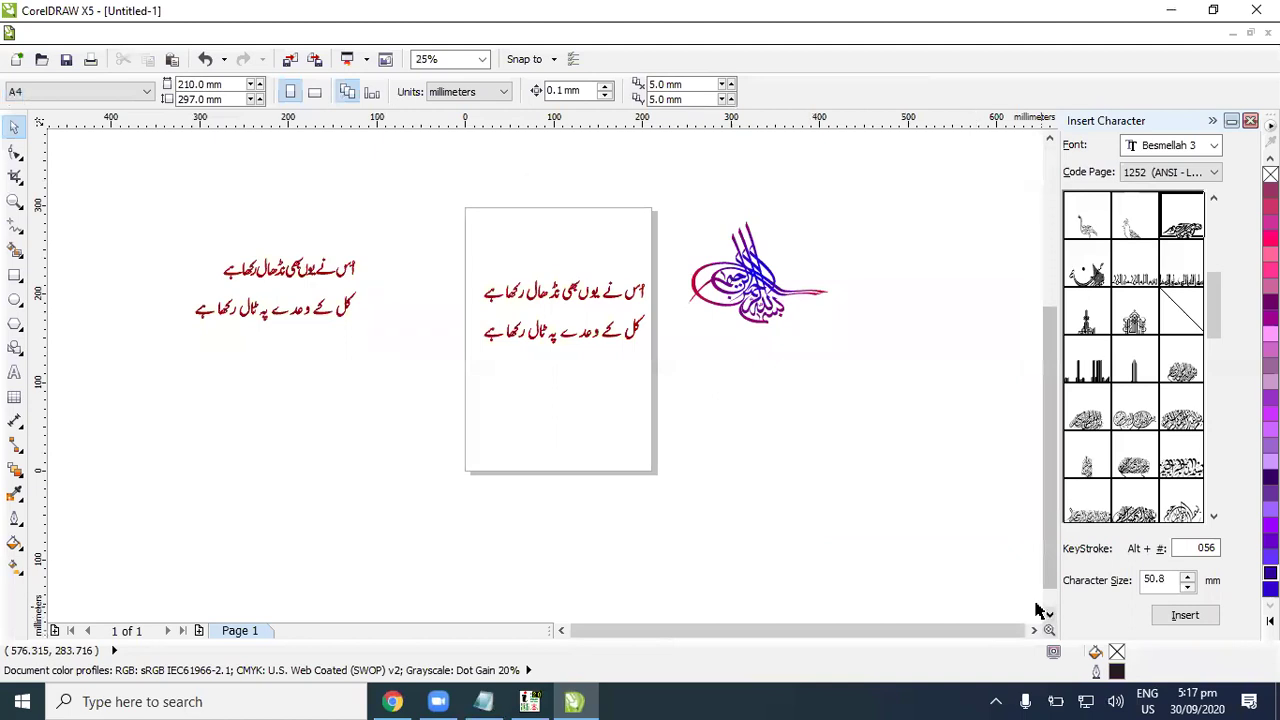
pyautogui.click(1146, 695)
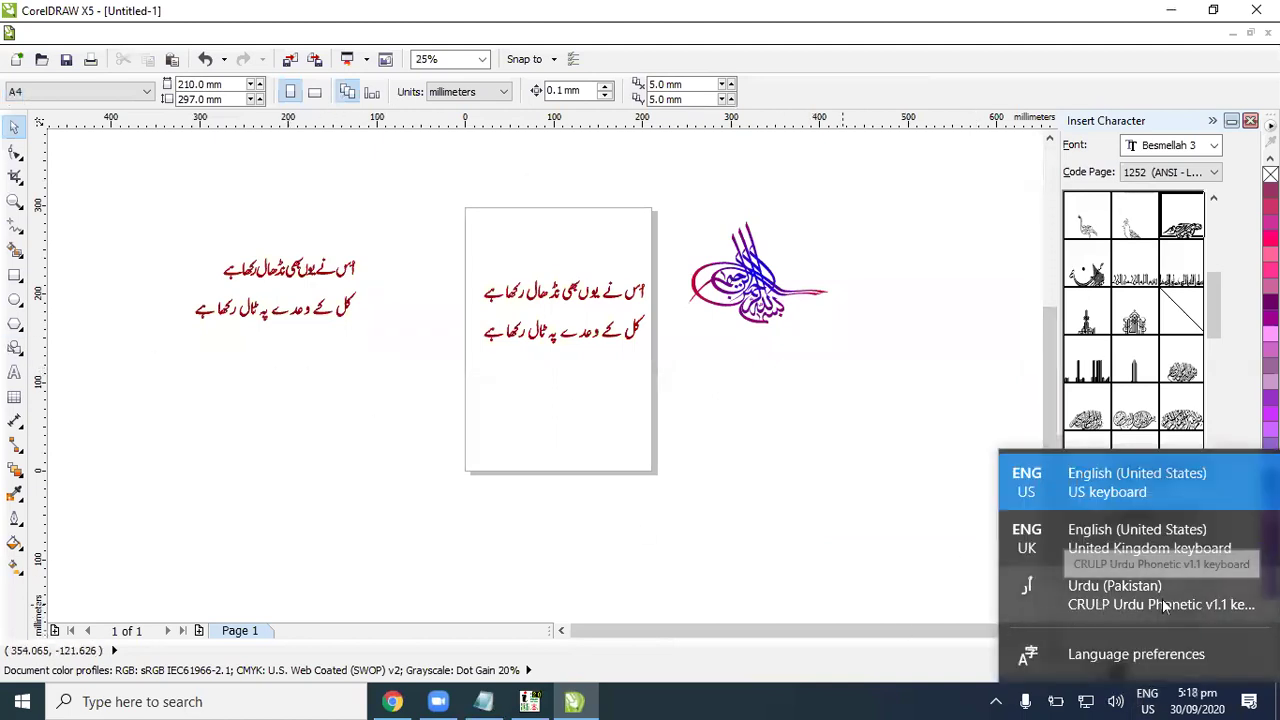
pyautogui.click(1127, 598)
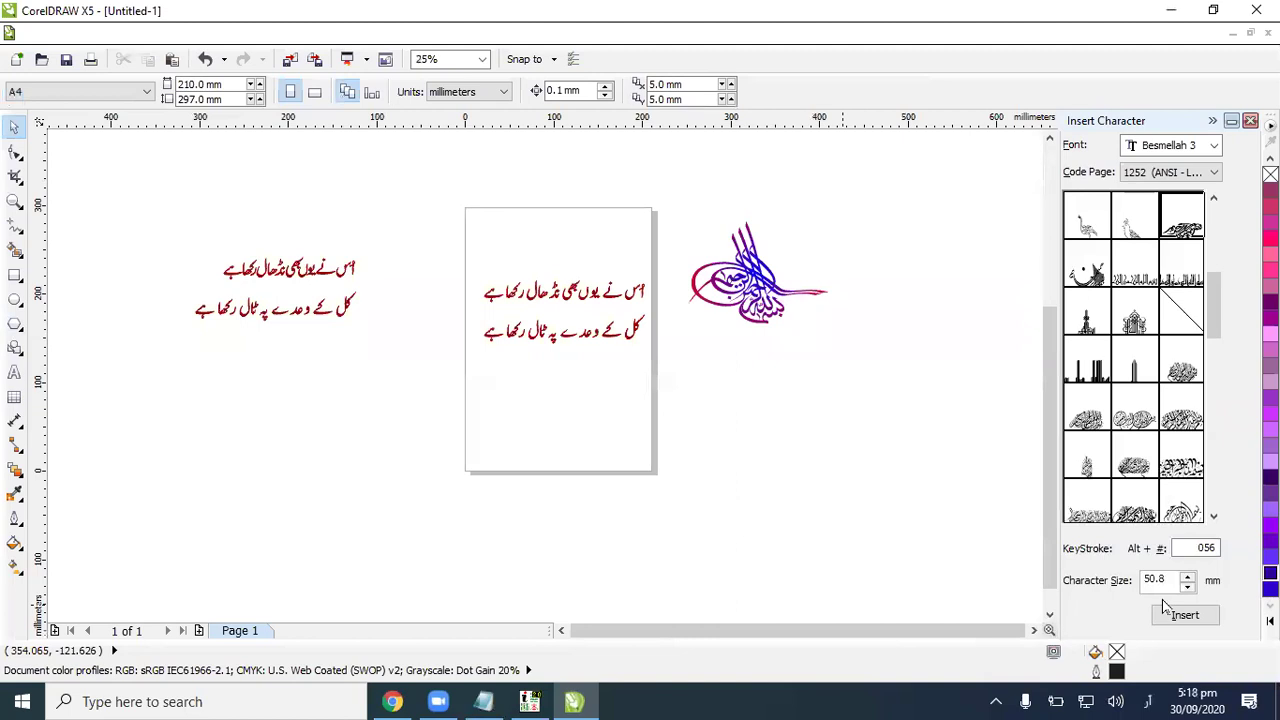
# Step: Start a new Arial text entry on the canvas beside the page, leaving the font unchanged
pyautogui.click(15, 373)
pyautogui.click(735, 452)
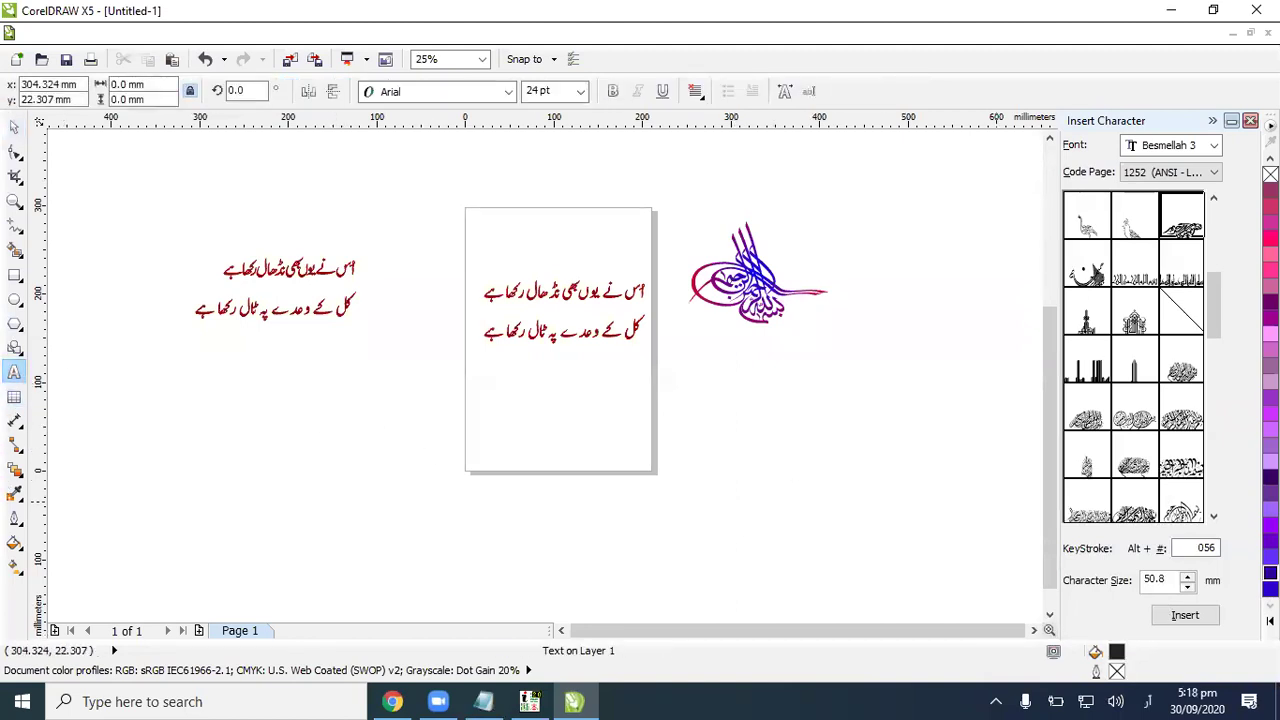
pyautogui.click(511, 92)
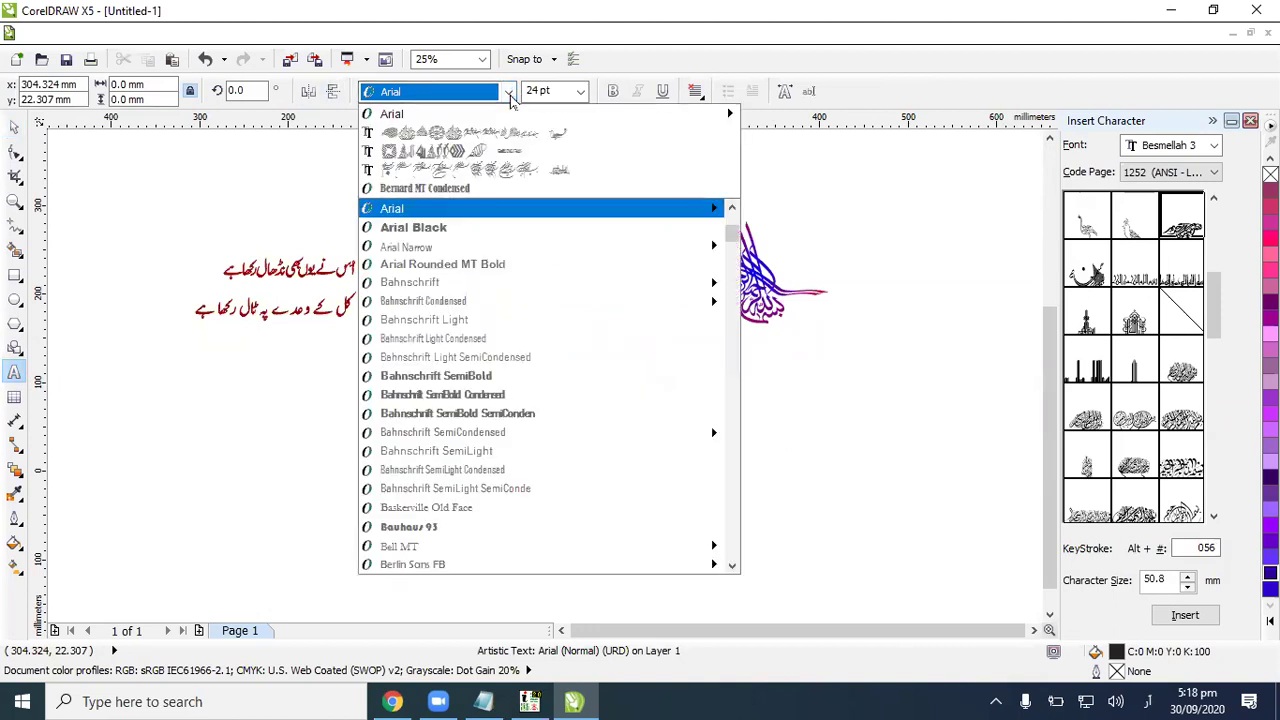
pyautogui.scroll(-10, 645, 410)
pyautogui.scroll(-2, 724, 311)
pyautogui.moveTo(729, 274); pyautogui.dragTo(733, 437)
pyautogui.scroll(9, 647, 382)
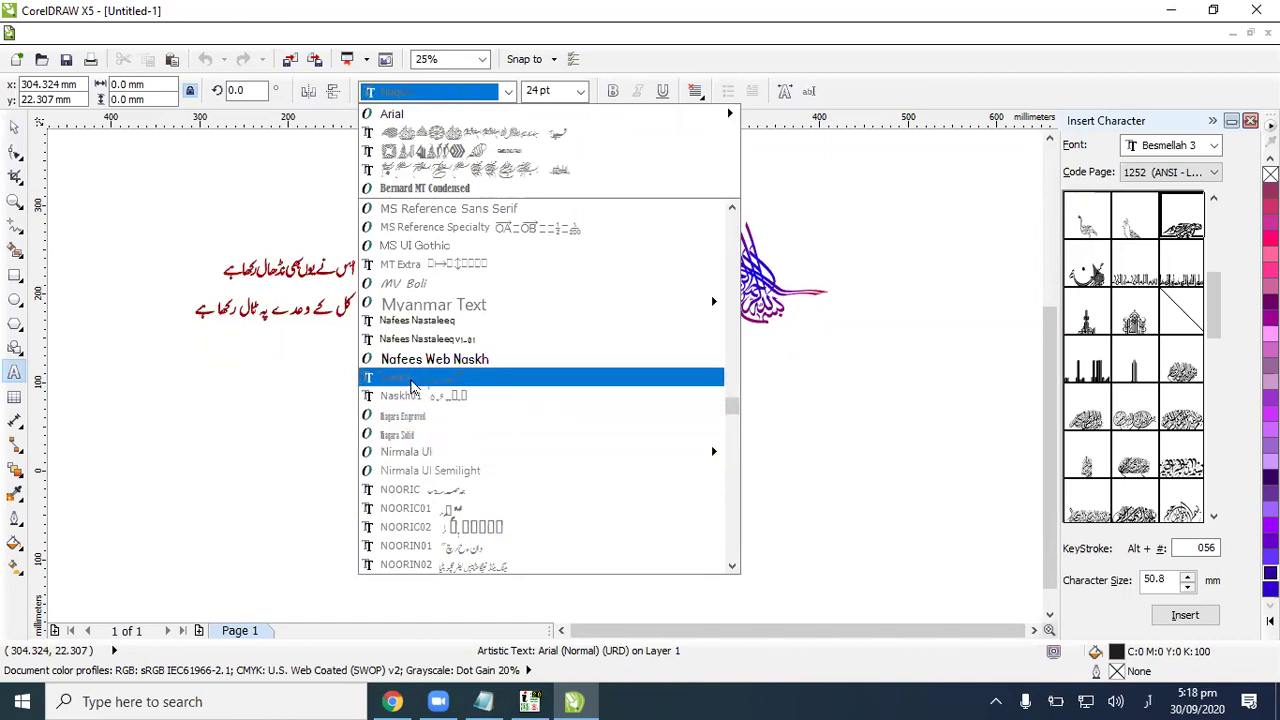
pyautogui.press('Escape')
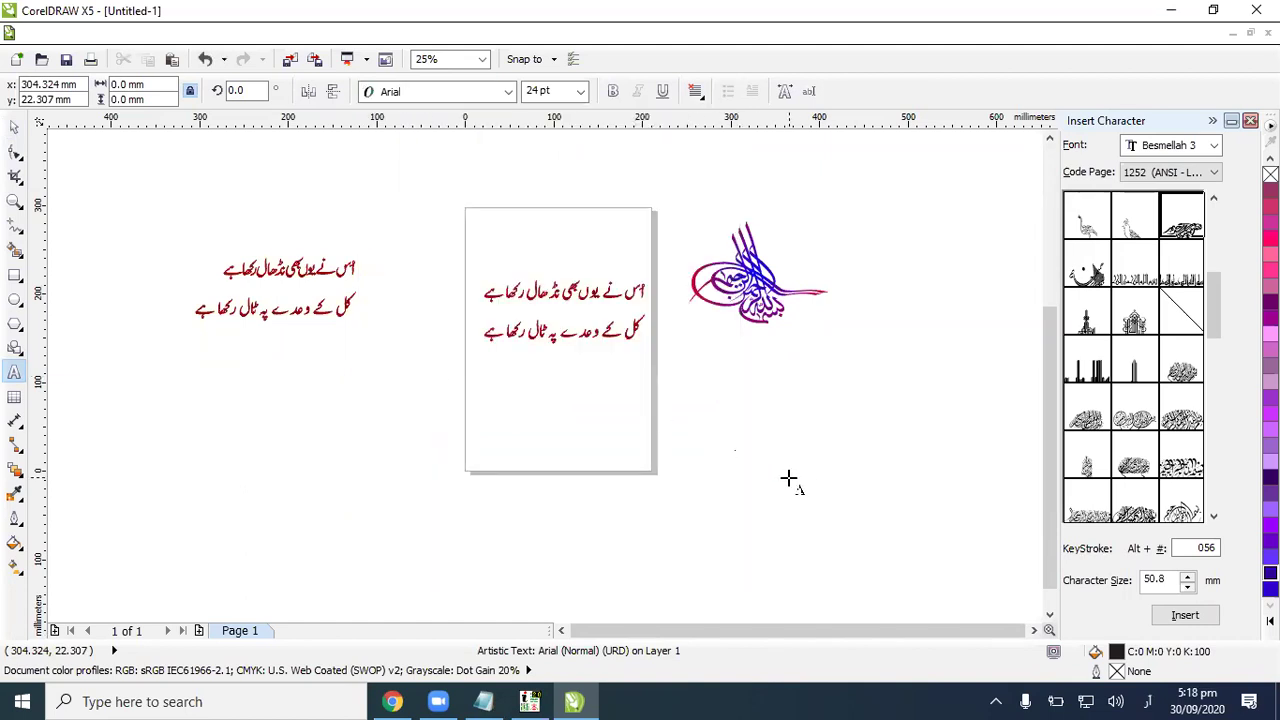
pyautogui.scroll(1, 788, 480)
pyautogui.scroll(1, 560, 432)
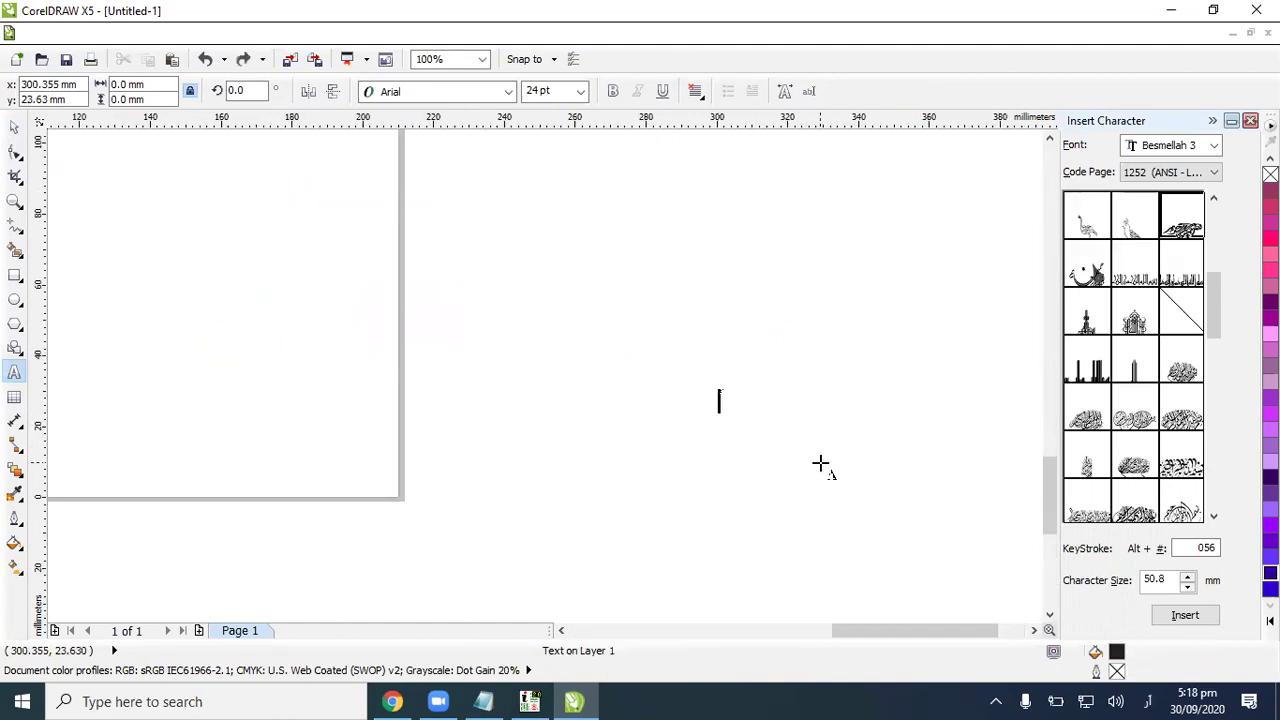
# Step: Set the text size to 72 pt, type a trial Urdu name with الله, then erase it
pyautogui.click(578, 91)
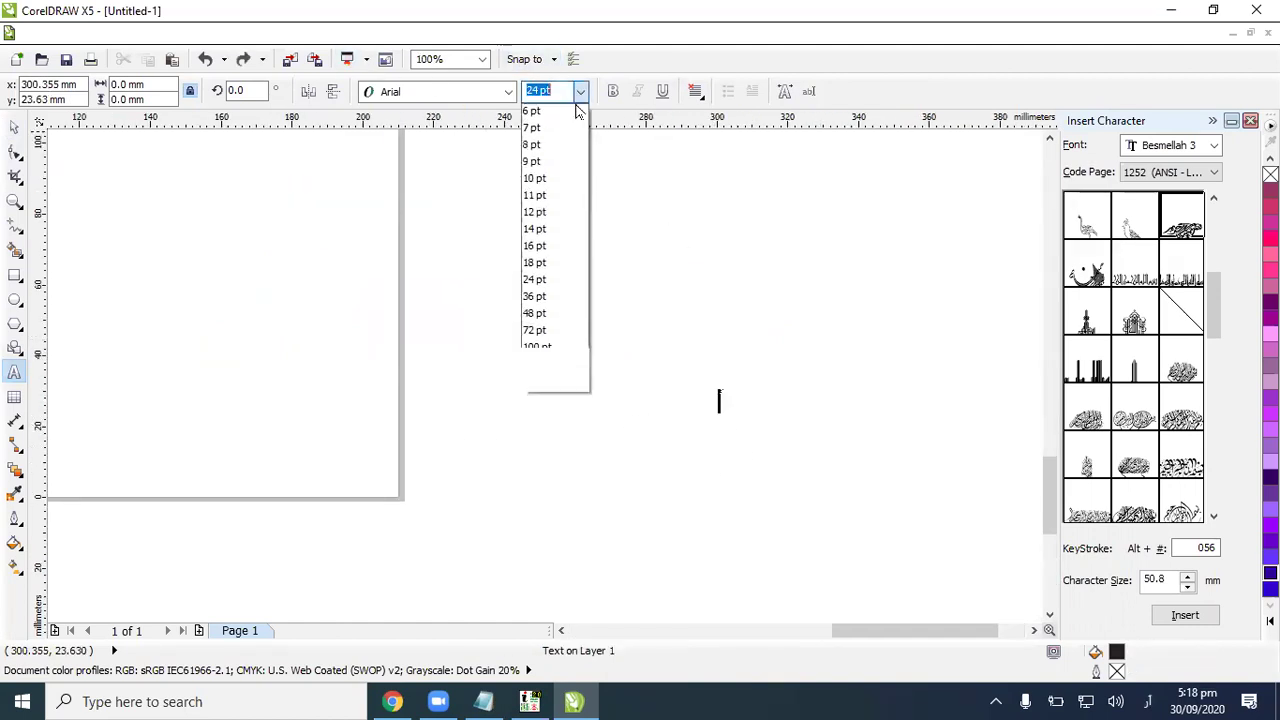
pyautogui.click(543, 329)
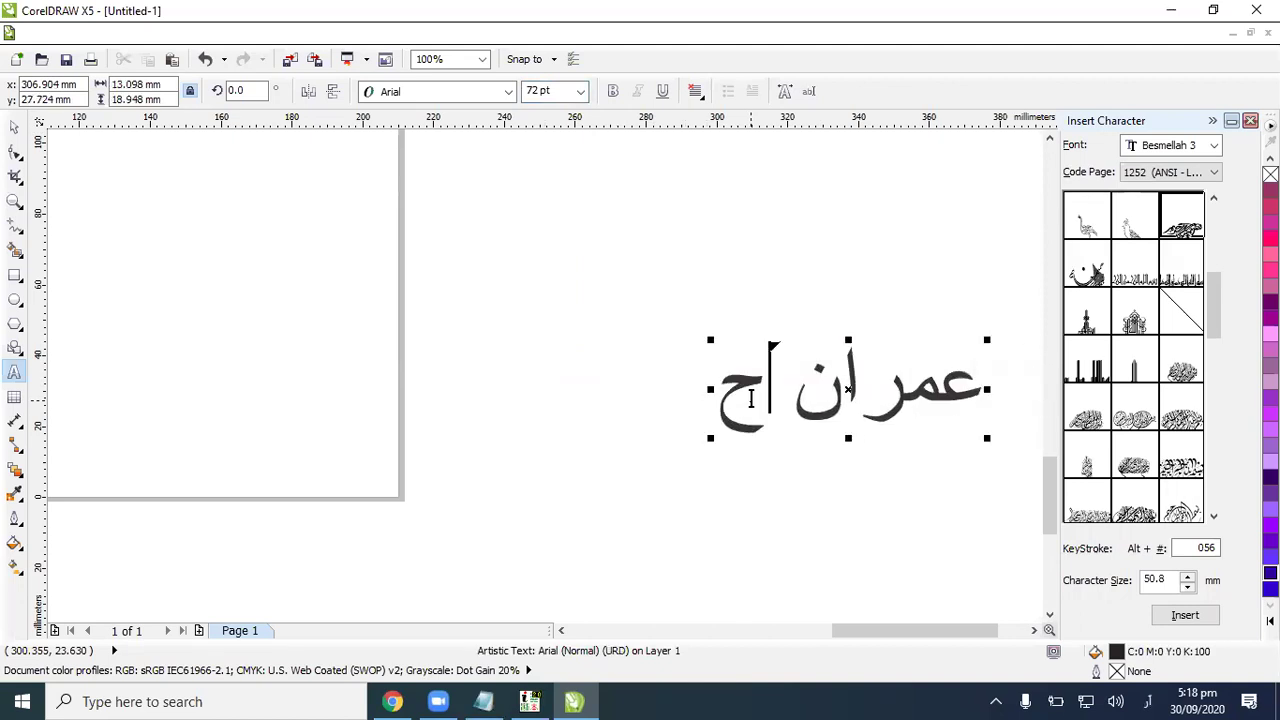
pyautogui.write('سین')
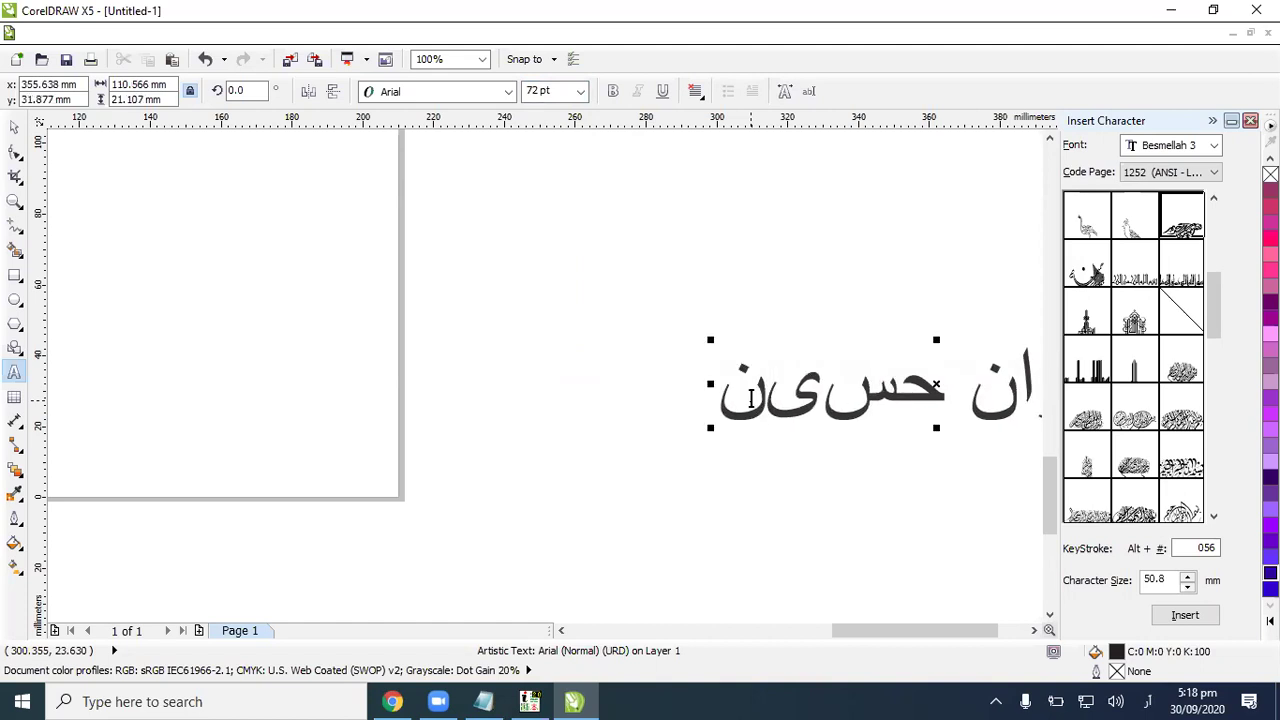
pyautogui.press('BackSpace')
pyautogui.press('BackSpace')
pyautogui.press('BackSpace')
pyautogui.press('BackSpace')
pyautogui.press('BackSpace')
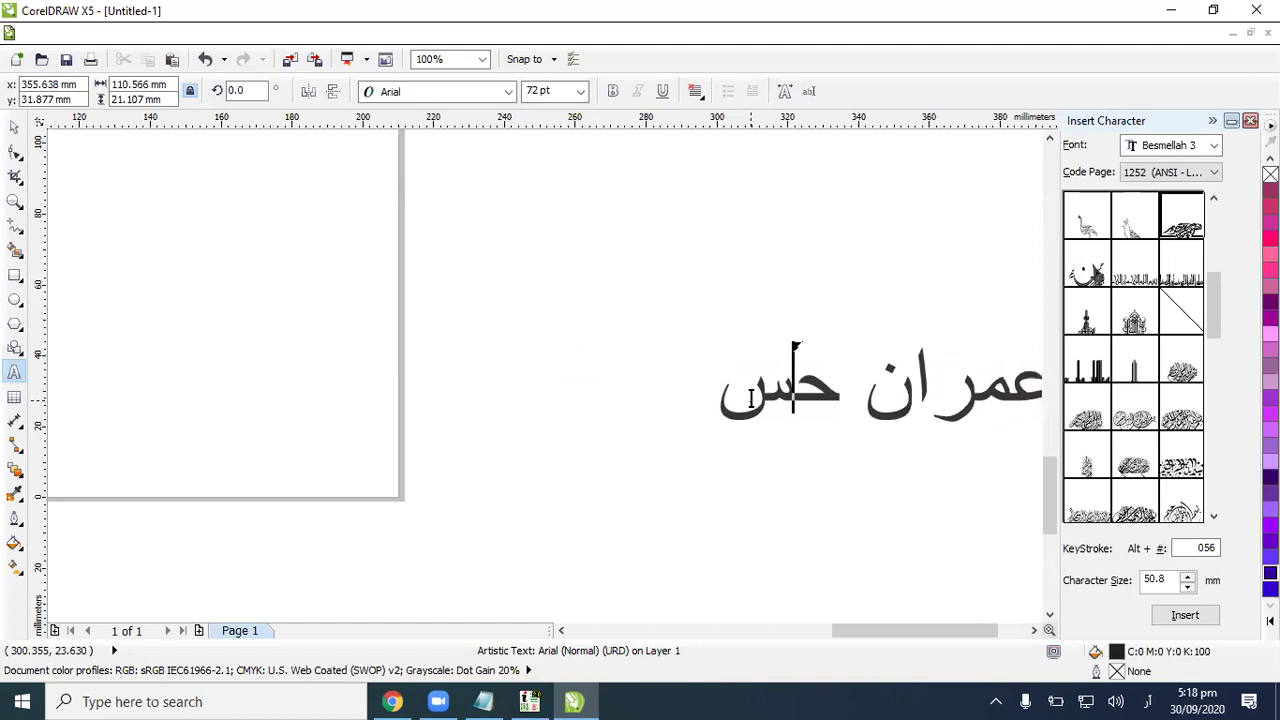
pyautogui.write('خان')
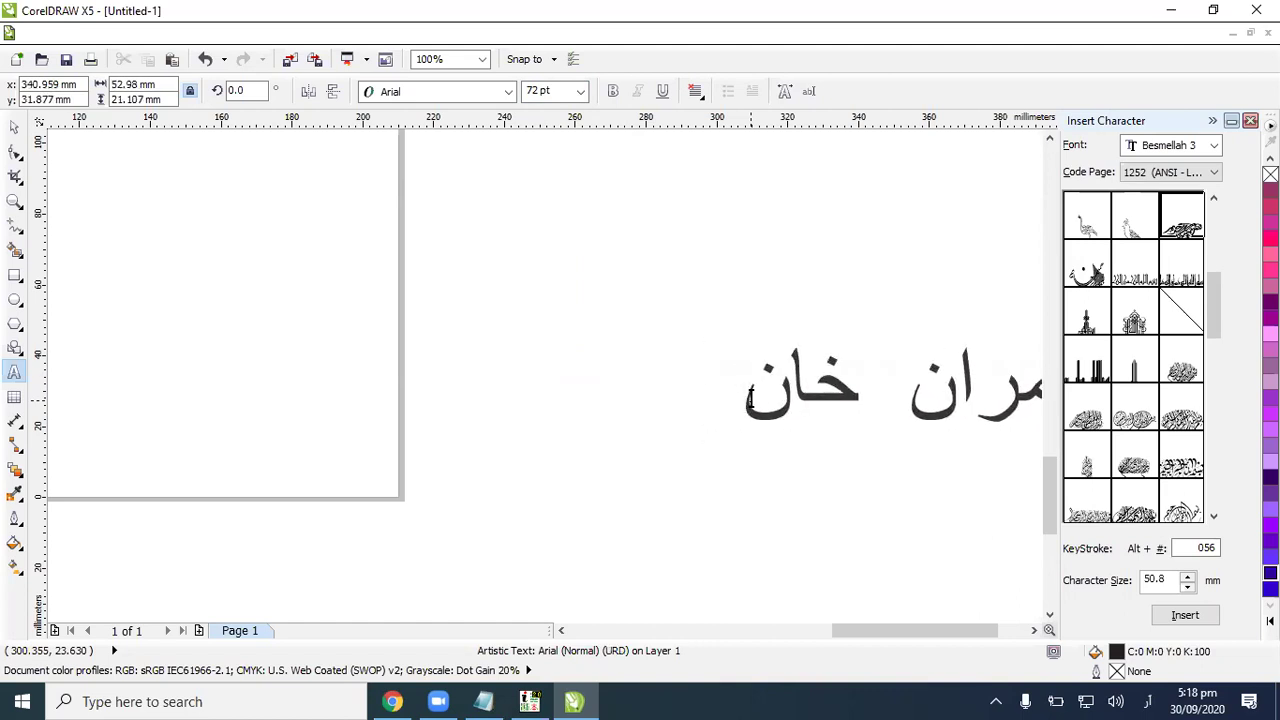
pyautogui.write('الله')
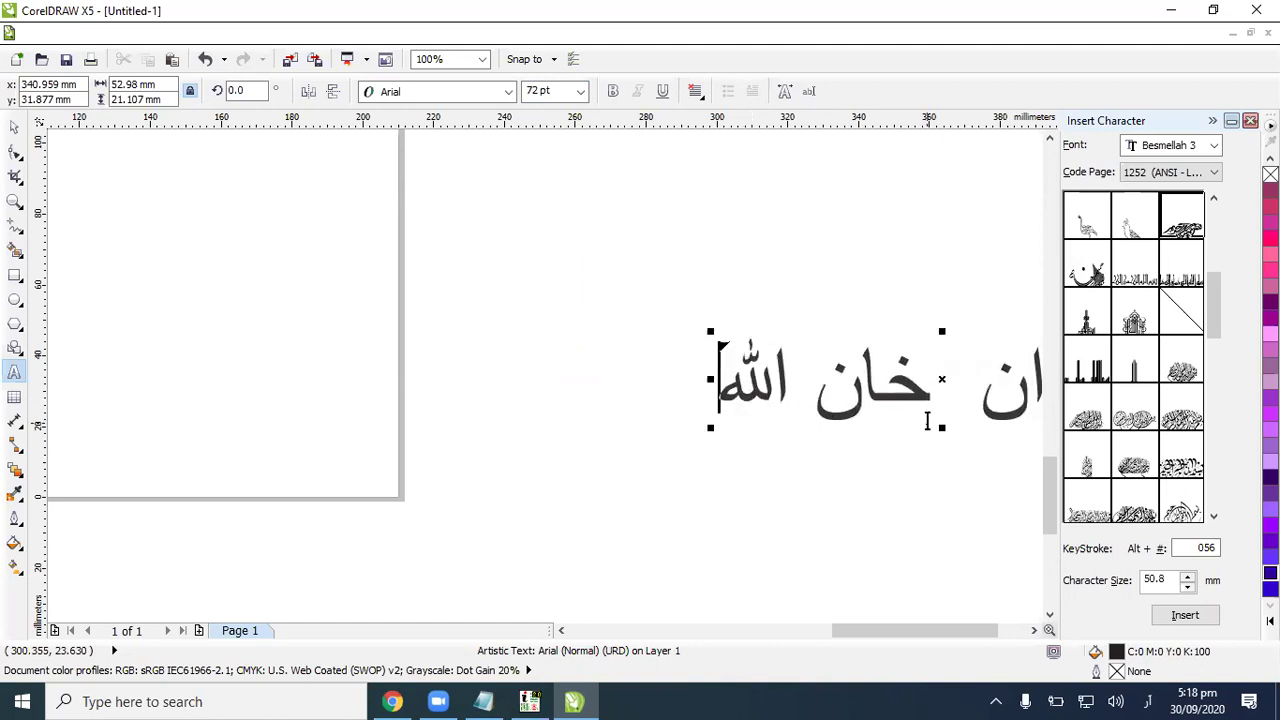
pyautogui.press('BackSpace')
pyautogui.press('BackSpace')
pyautogui.press('BackSpace')
pyautogui.press('BackSpace')
pyautogui.press('BackSpace')
pyautogui.press('BackSpace')
pyautogui.press('BackSpace')
pyautogui.press('BackSpace')
pyautogui.press('BackSpace')
pyautogui.press('BackSpace')
pyautogui.press('BackSpace')
pyautogui.press('BackSpace')
pyautogui.press('BackSpace')
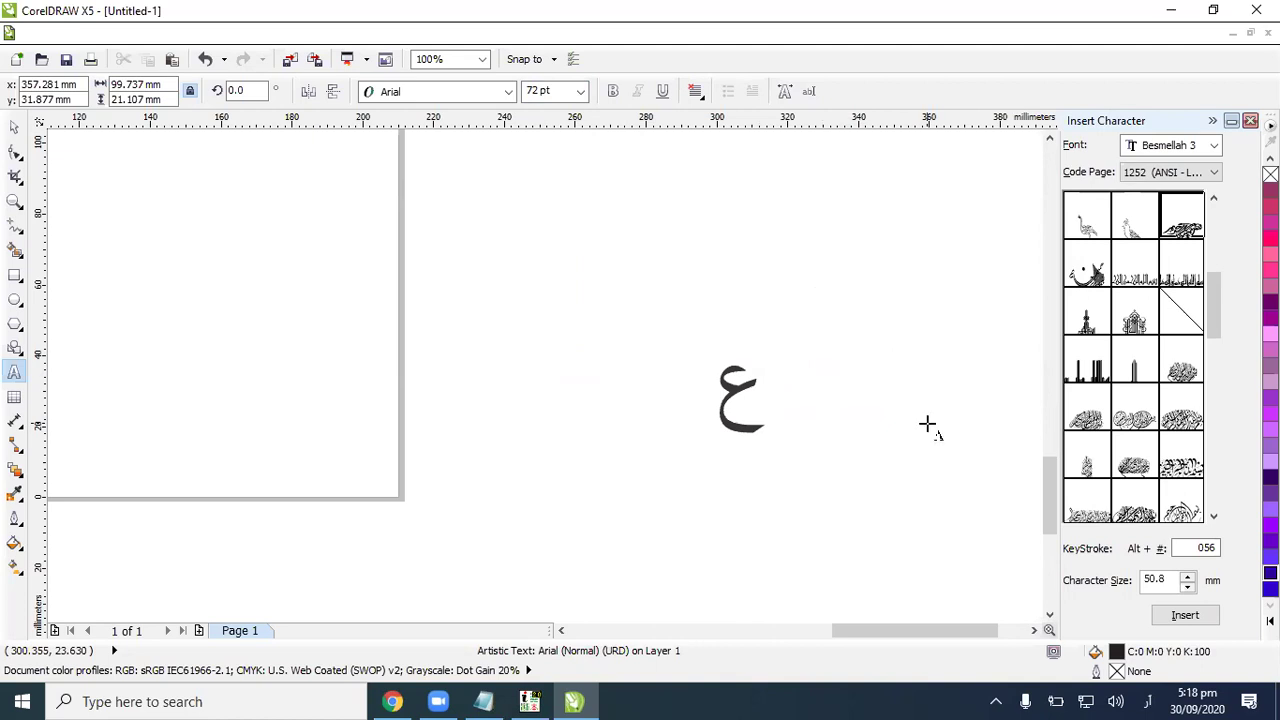
# Step: Return to the Pick tool and switch the keyboard input language back to English
pyautogui.click(16, 125)
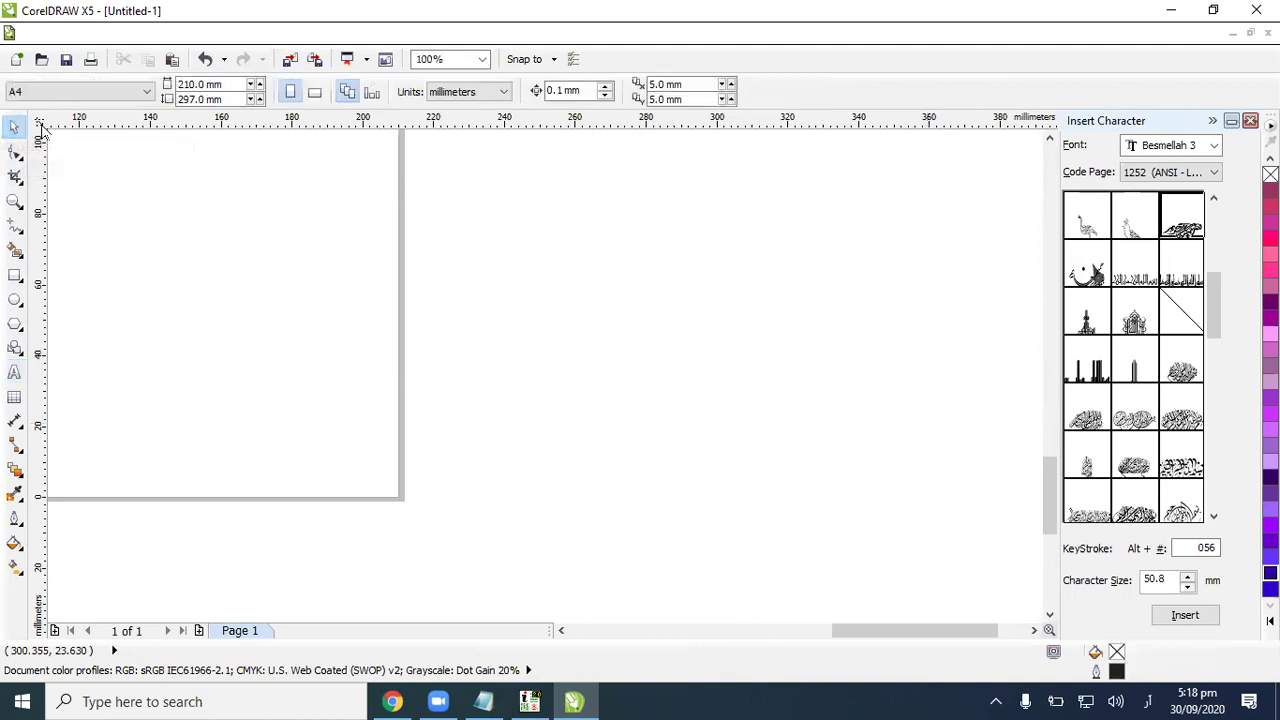
pyautogui.click(1150, 701)
pyautogui.click(1068, 490)
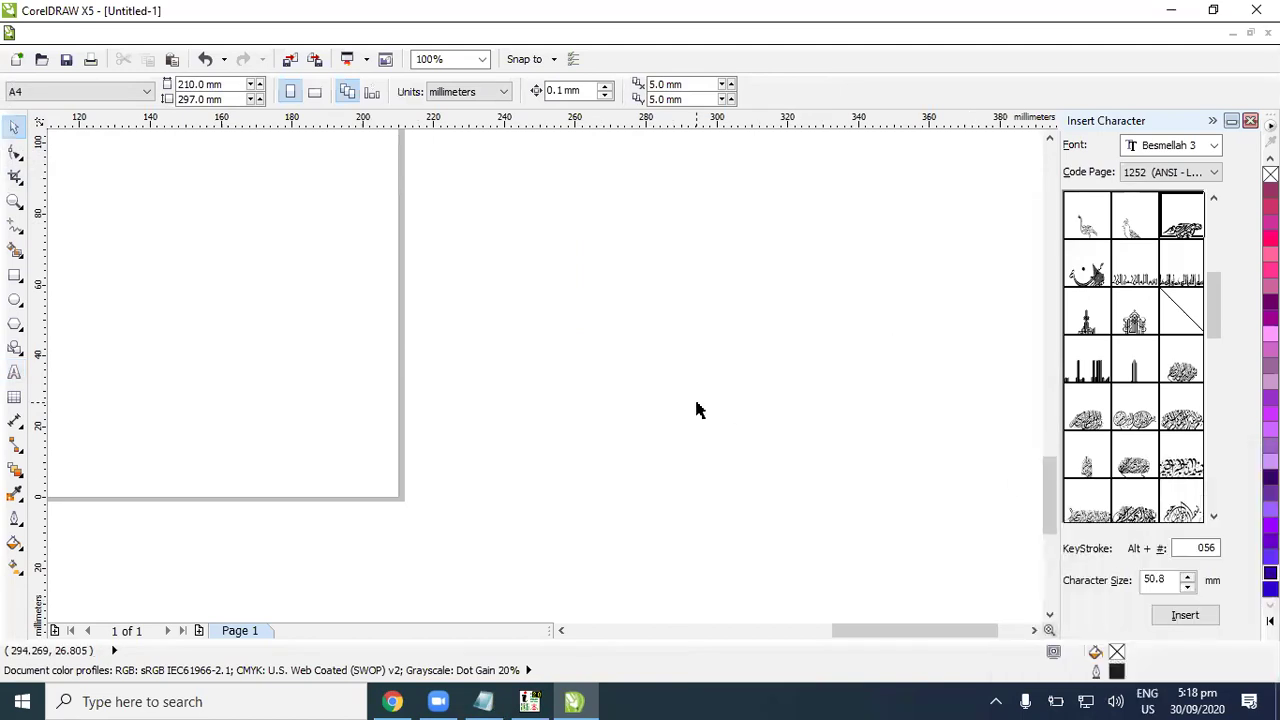
# Step: Zoom to fit all objects, zoom in and out, then bring Chrome's WhatsApp Web forward
pyautogui.press('F4')
pyautogui.press('F3')
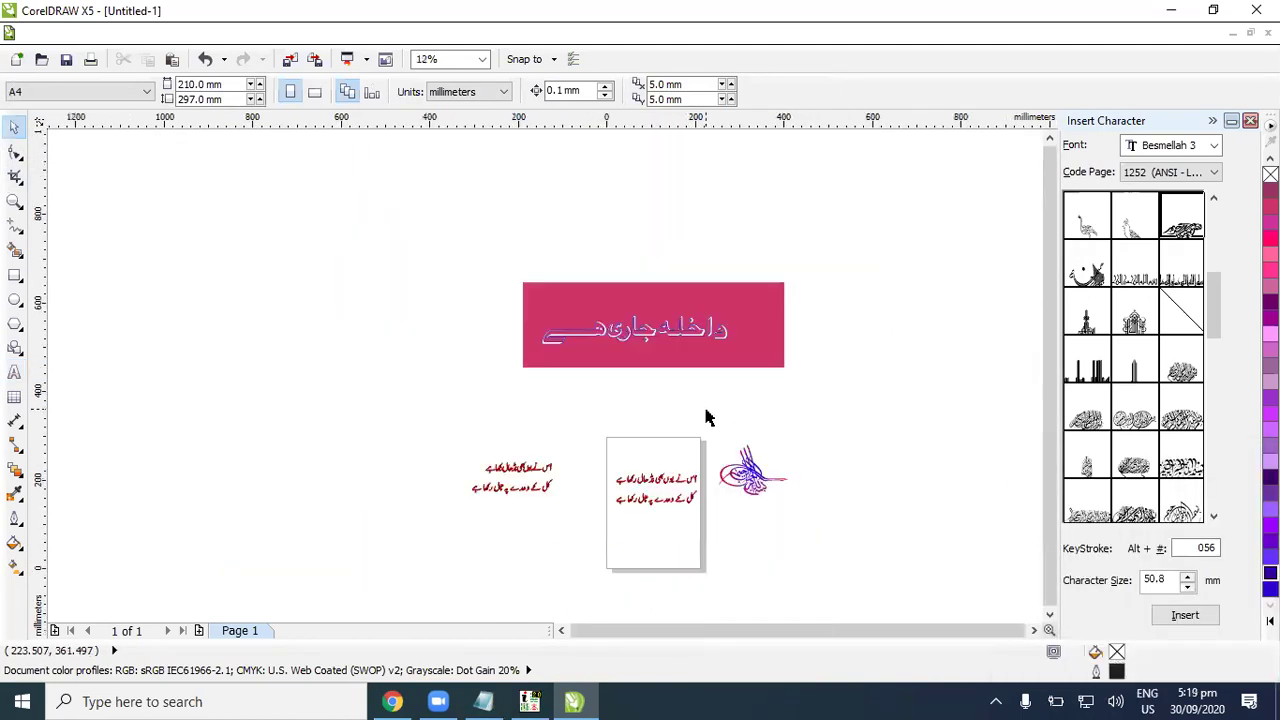
pyautogui.scroll(5, 663, 534)
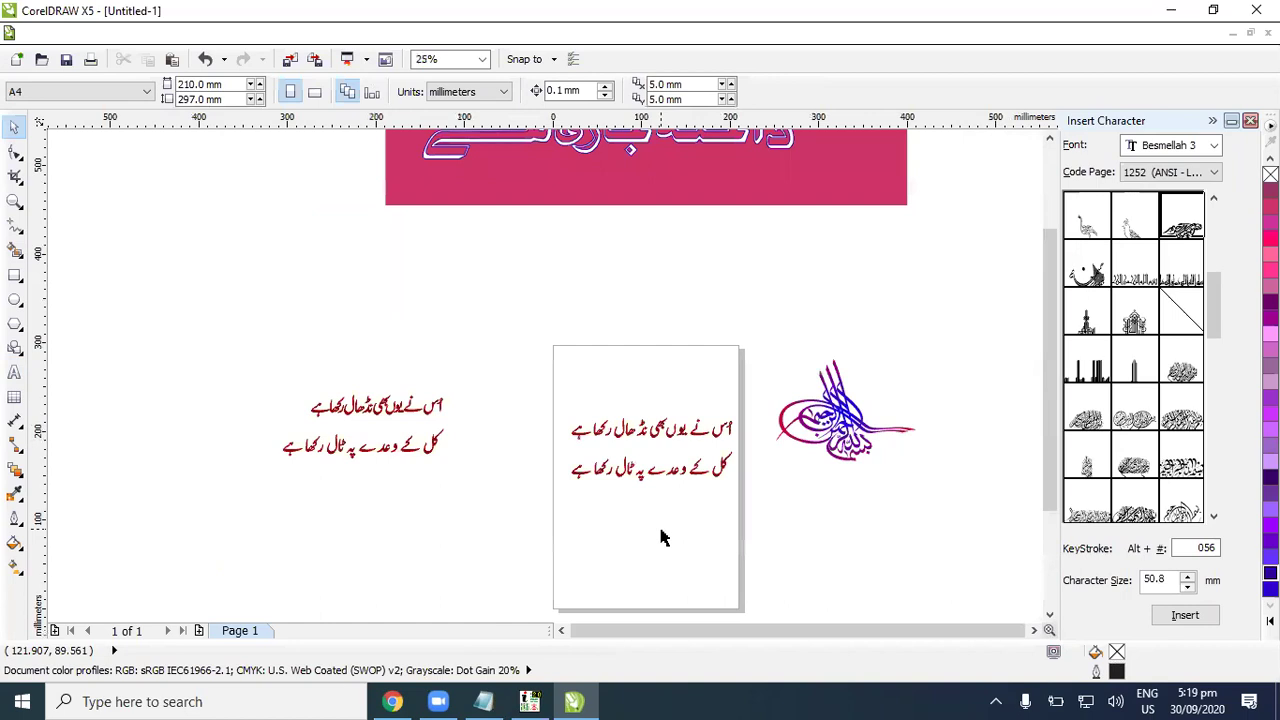
pyautogui.scroll(-3, 660, 537)
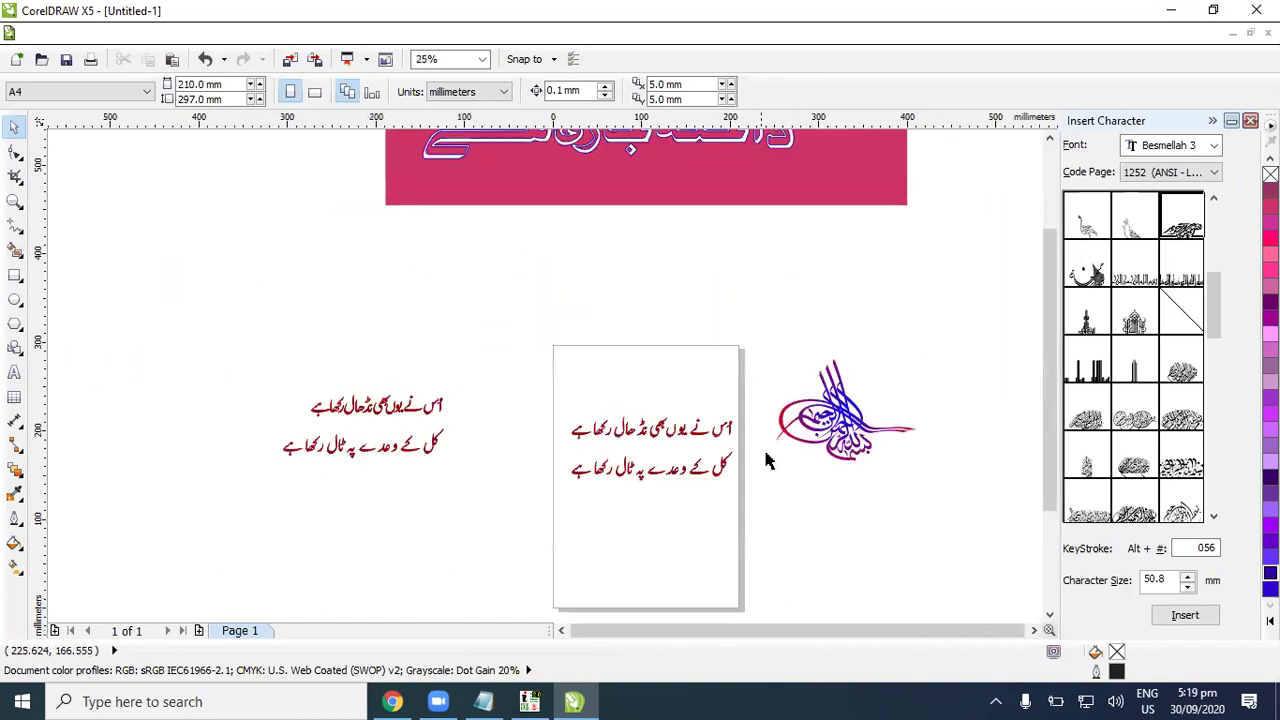
pyautogui.scroll(2, 528, 398)
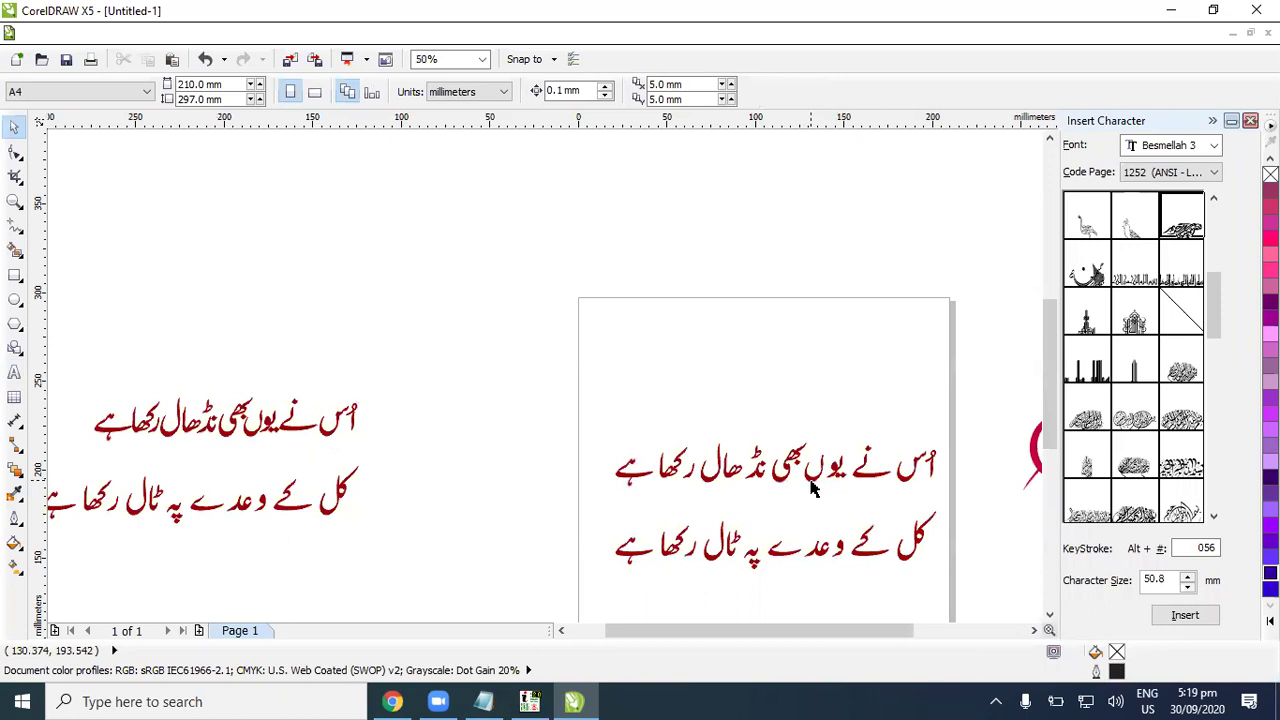
pyautogui.scroll(-1, 812, 488)
pyautogui.scroll(1, 668, 378)
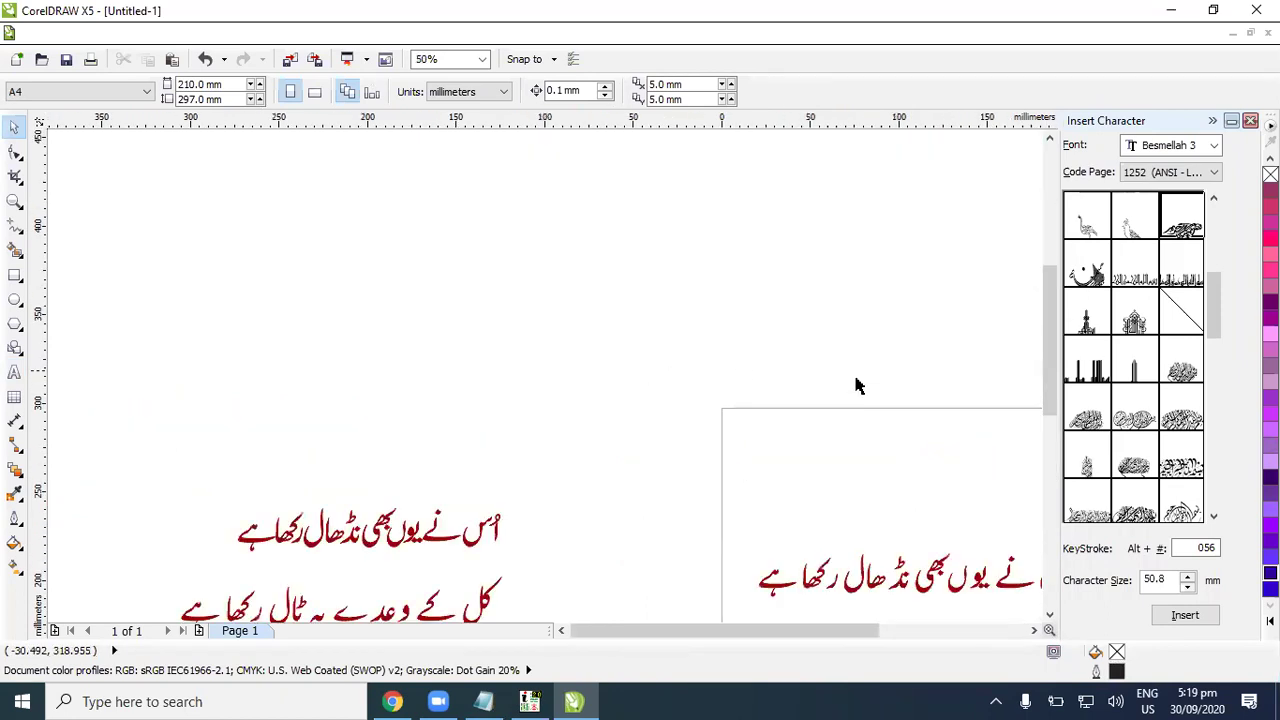
pyautogui.scroll(-1, 929, 485)
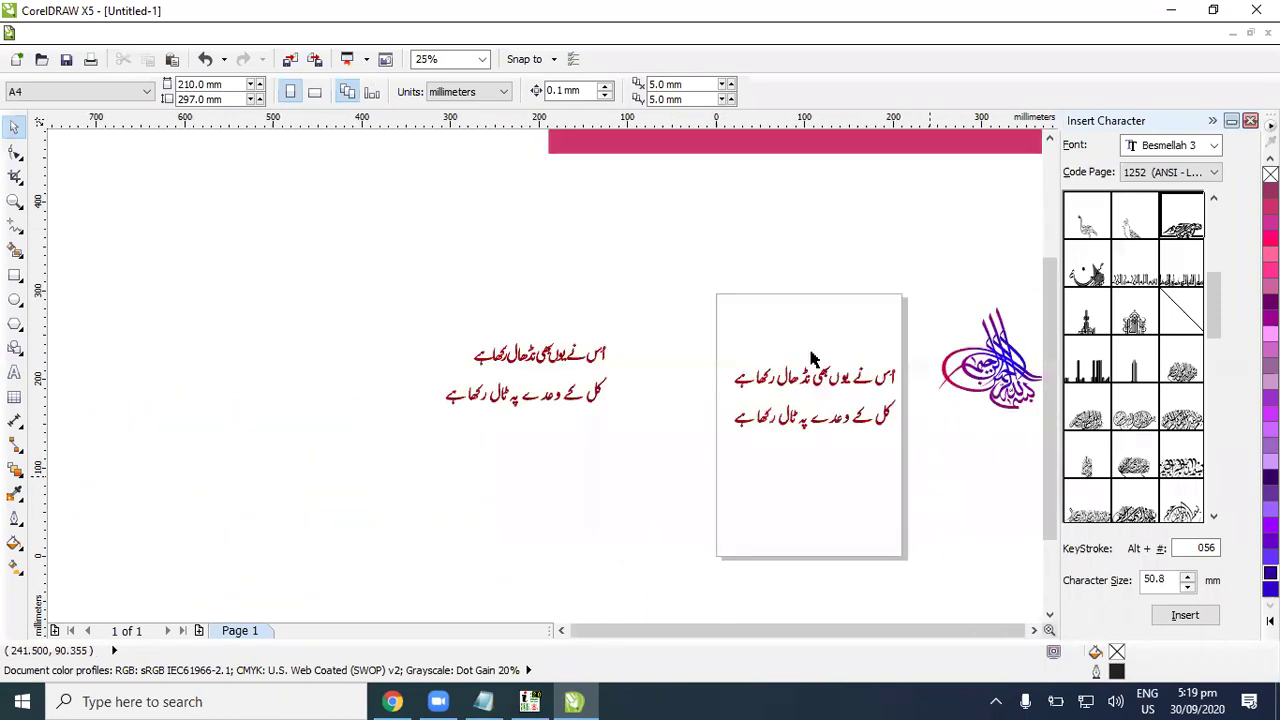
pyautogui.click(392, 701)
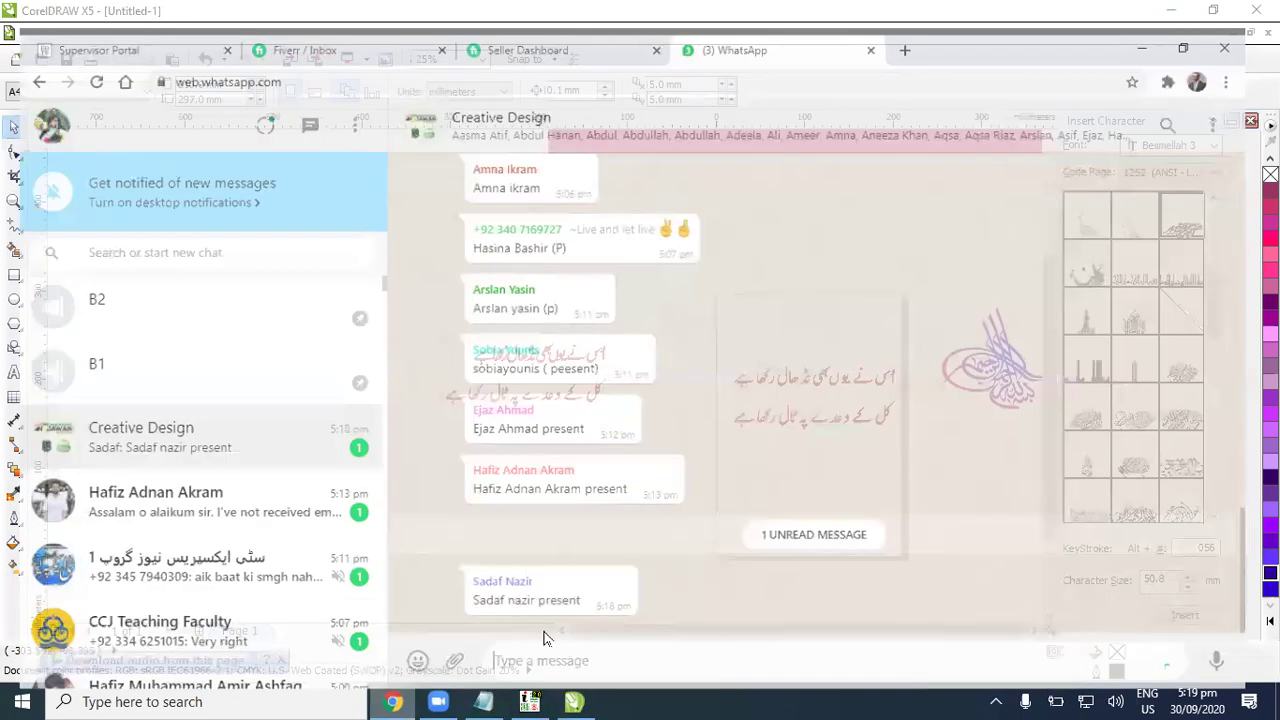
# Step: In a new tab, load the urdu.arynews.tv science and technology page and dismiss Translate
pyautogui.click(910, 28)
pyautogui.write('u')
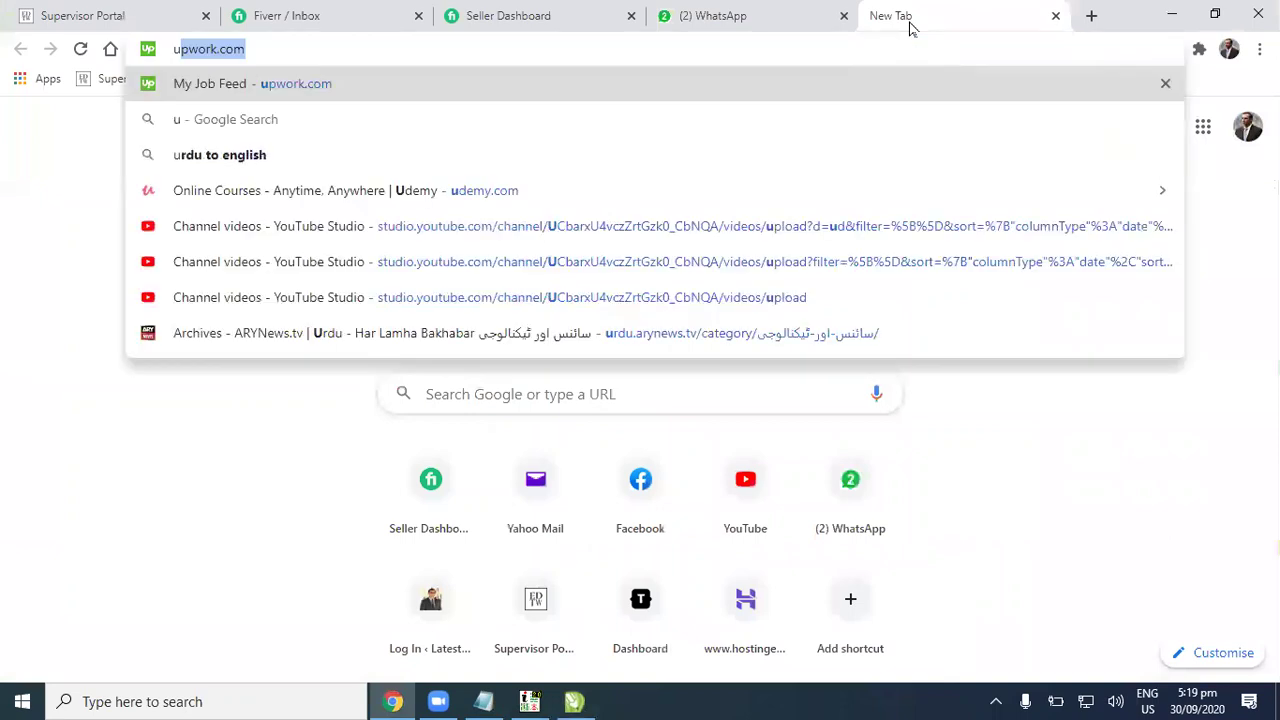
pyautogui.write('r')
pyautogui.press('BackSpace')
pyautogui.press('BackSpace')
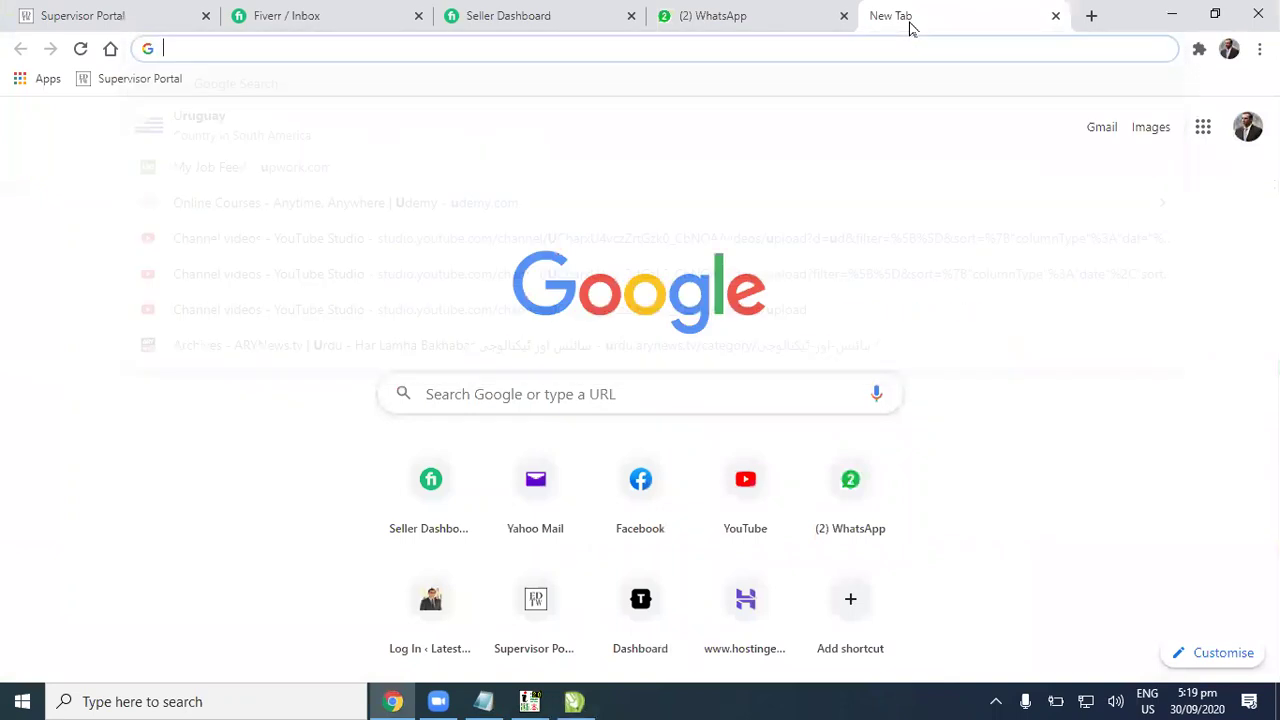
pyautogui.write('u')
pyautogui.press('Down')
pyautogui.press('Down')
pyautogui.press('Down')
pyautogui.press('Down')
pyautogui.press('Down')
pyautogui.press('Down')
pyautogui.press('Down')
pyautogui.press('Return')
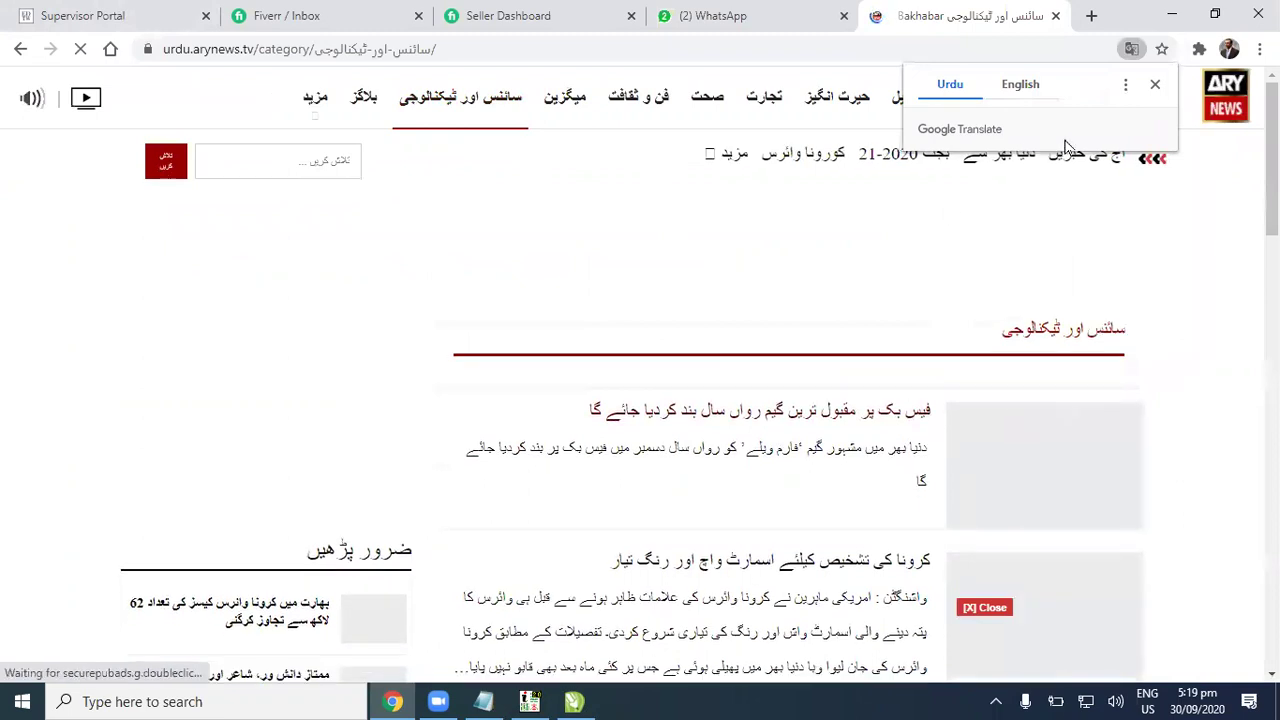
pyautogui.click(1155, 84)
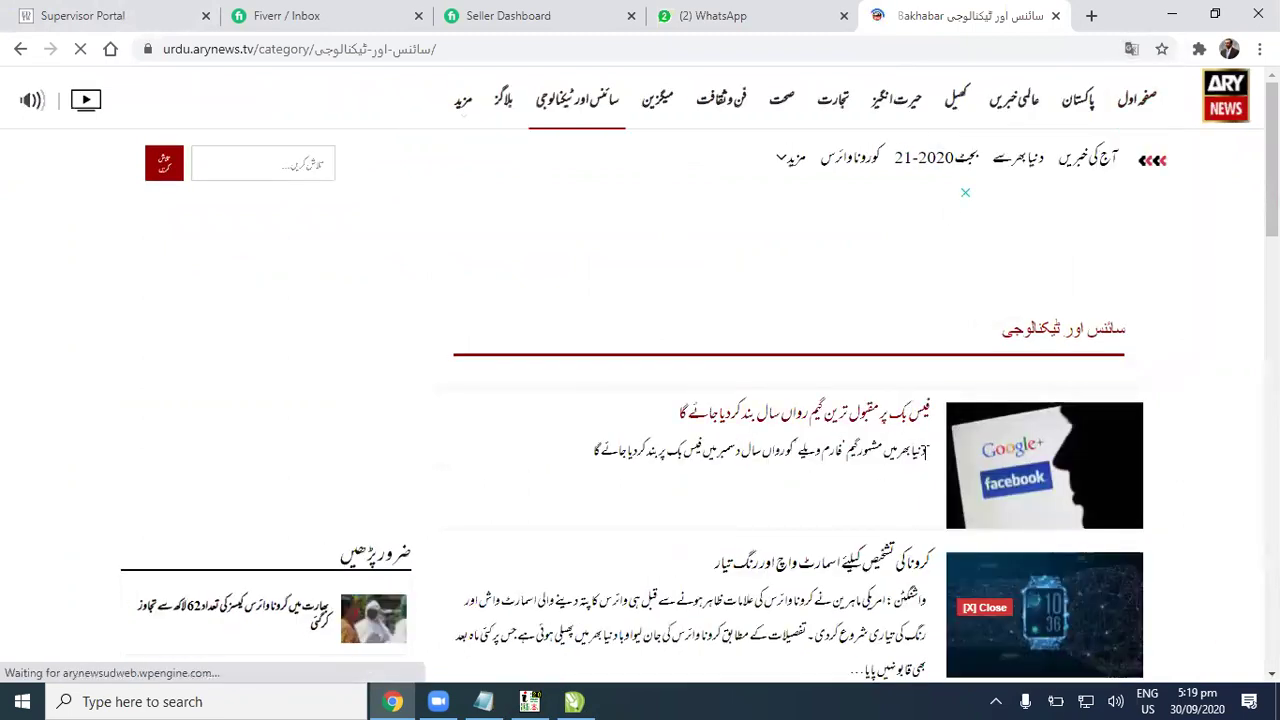
# Step: Copy the Facebook game article's Urdu summary line
pyautogui.moveTo(927, 451); pyautogui.dragTo(597, 466)
pyautogui.rightClick(603, 462)
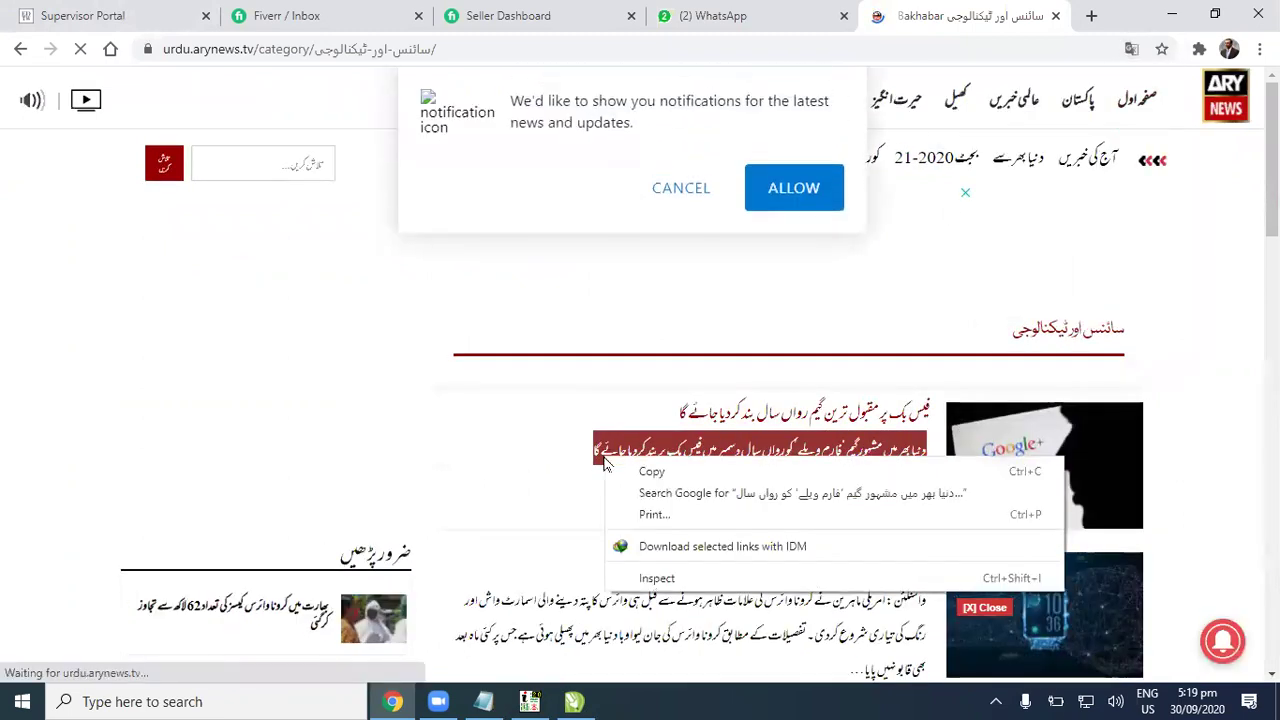
pyautogui.click(580, 634)
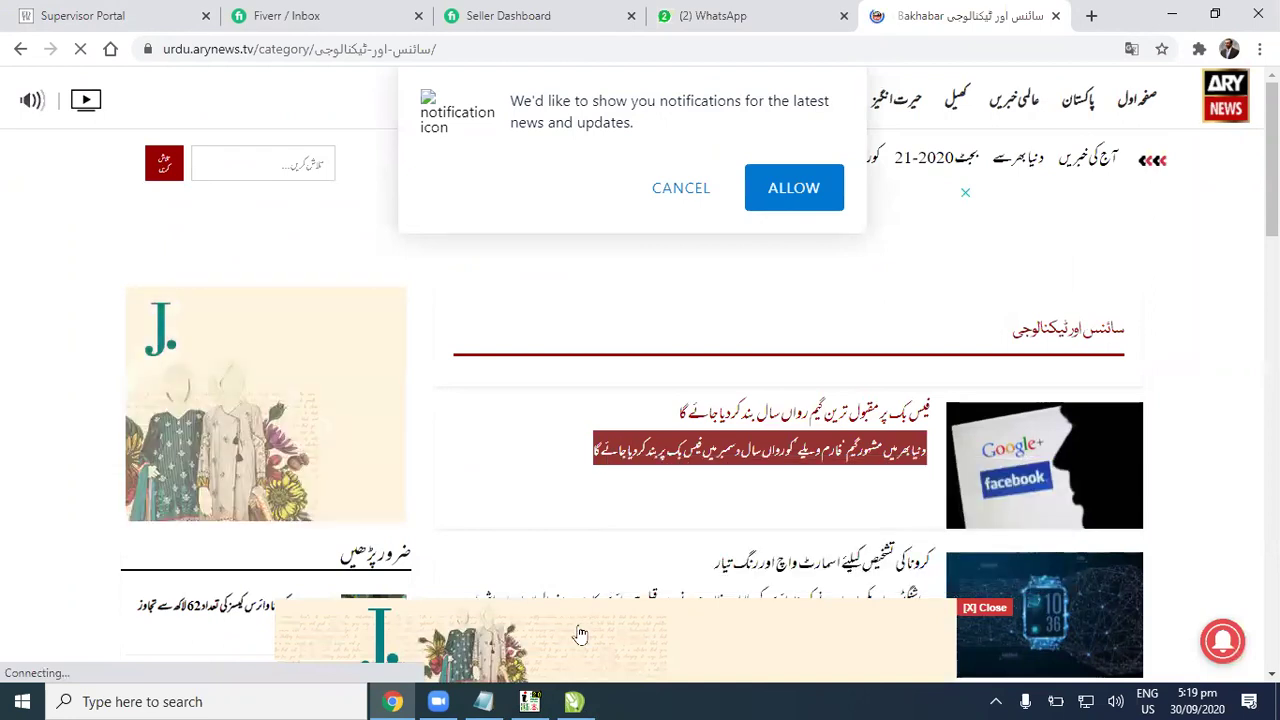
# Step: Paste the copied Urdu line into CorelDRAW and nudge it slightly right and up
pyautogui.hotkey('alt', 'Tab')
pyautogui.press('super+space')
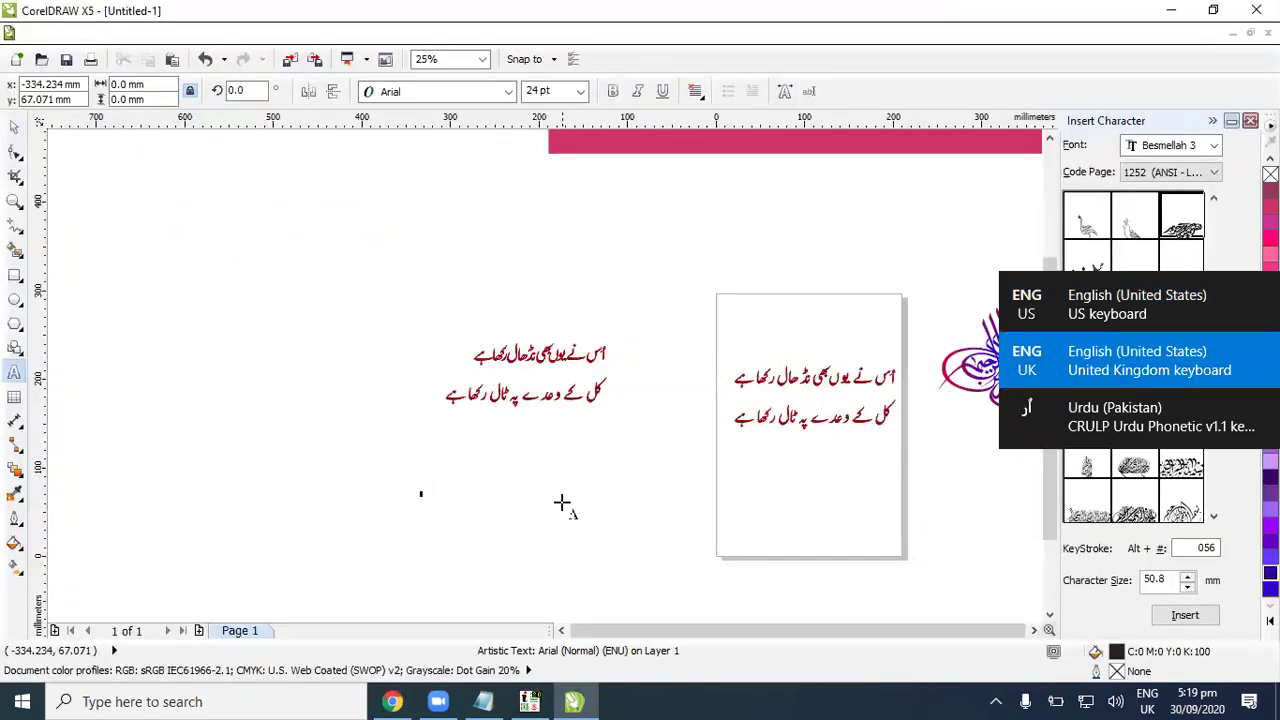
pyautogui.hotkey('ctrl', 'v')
pyautogui.click(14, 126)
pyautogui.scroll(2, 548, 532)
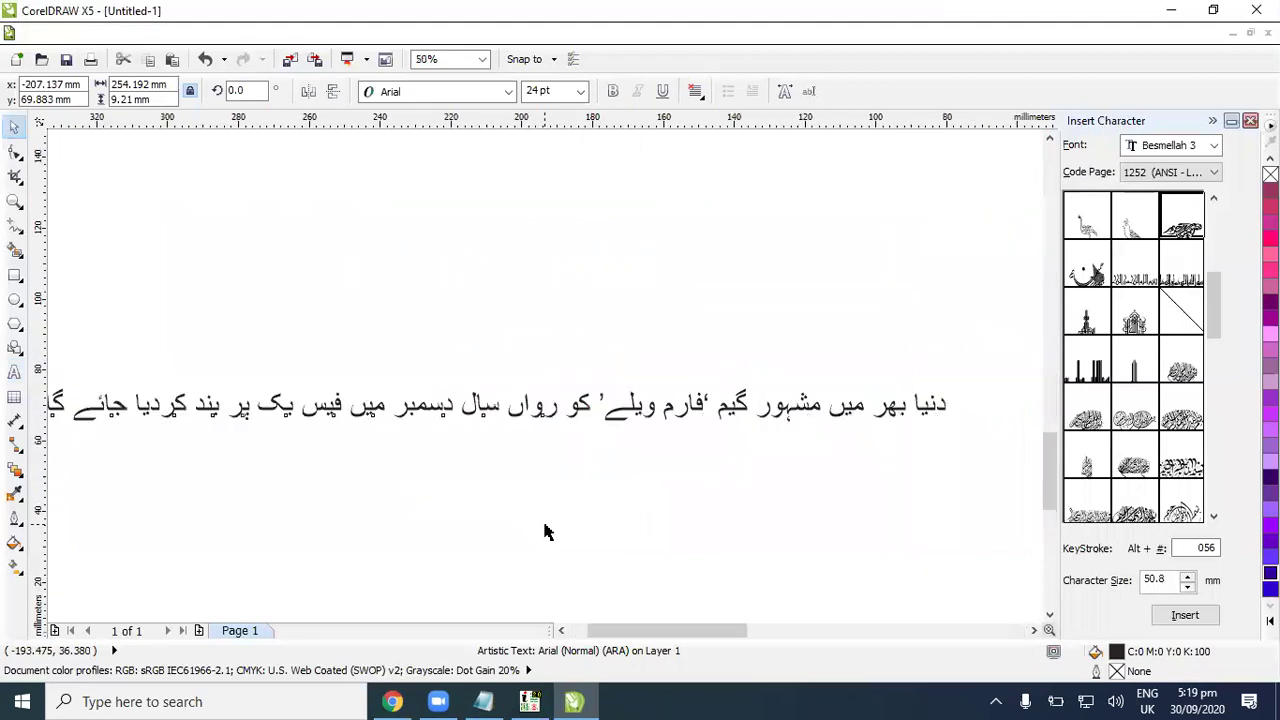
pyautogui.moveTo(361, 416); pyautogui.dragTo(391, 410)
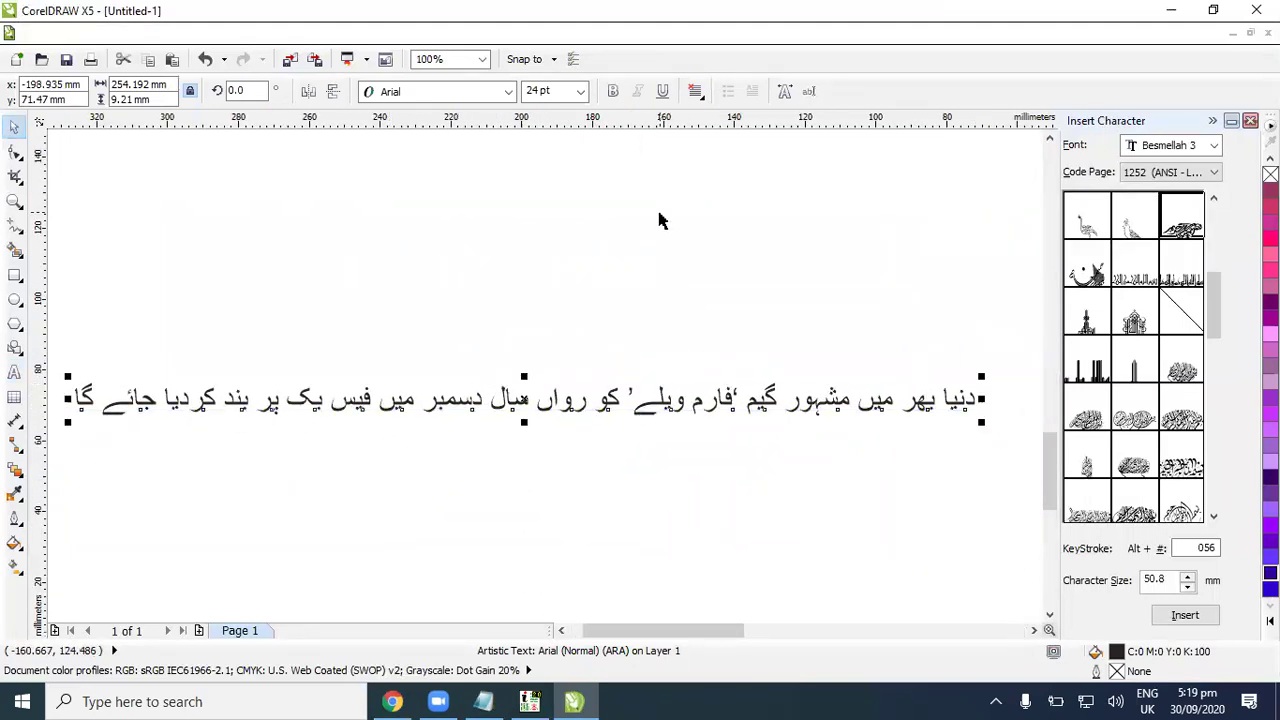
# Step: Try Aldhabi and other fonts on the Urdu text, reverting to Arial in between
pyautogui.click(510, 93)
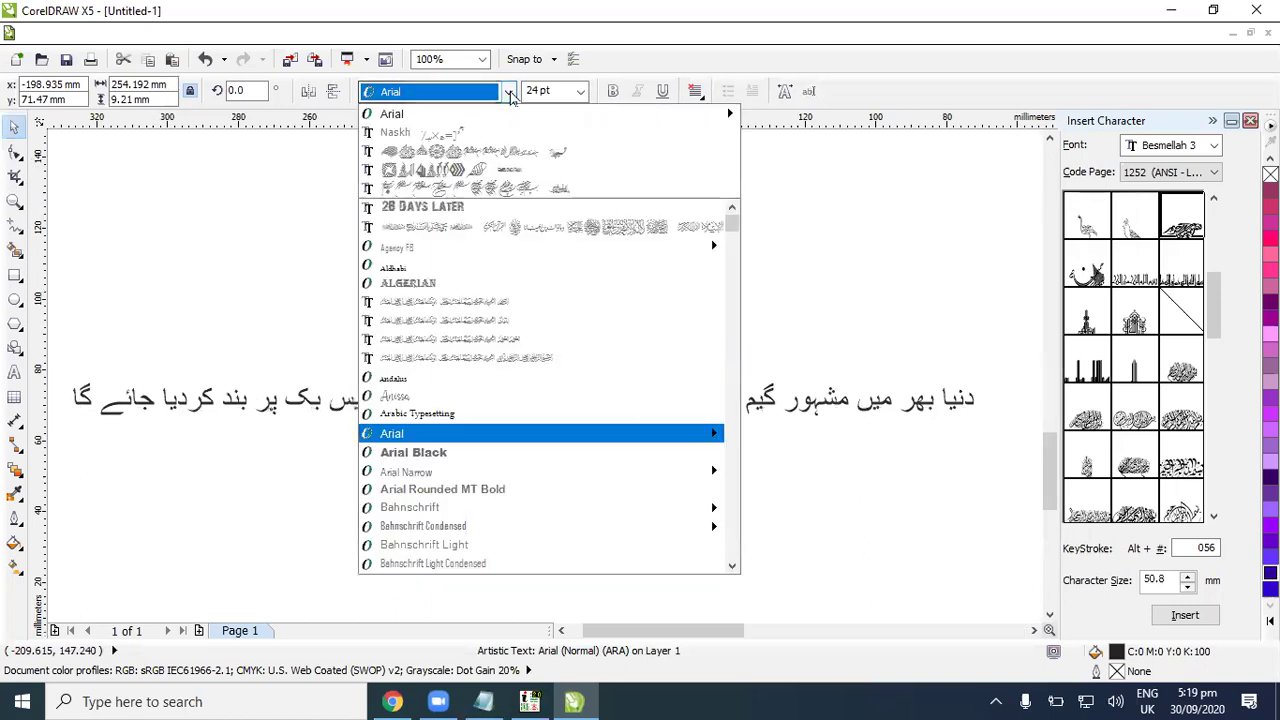
pyautogui.click(410, 268)
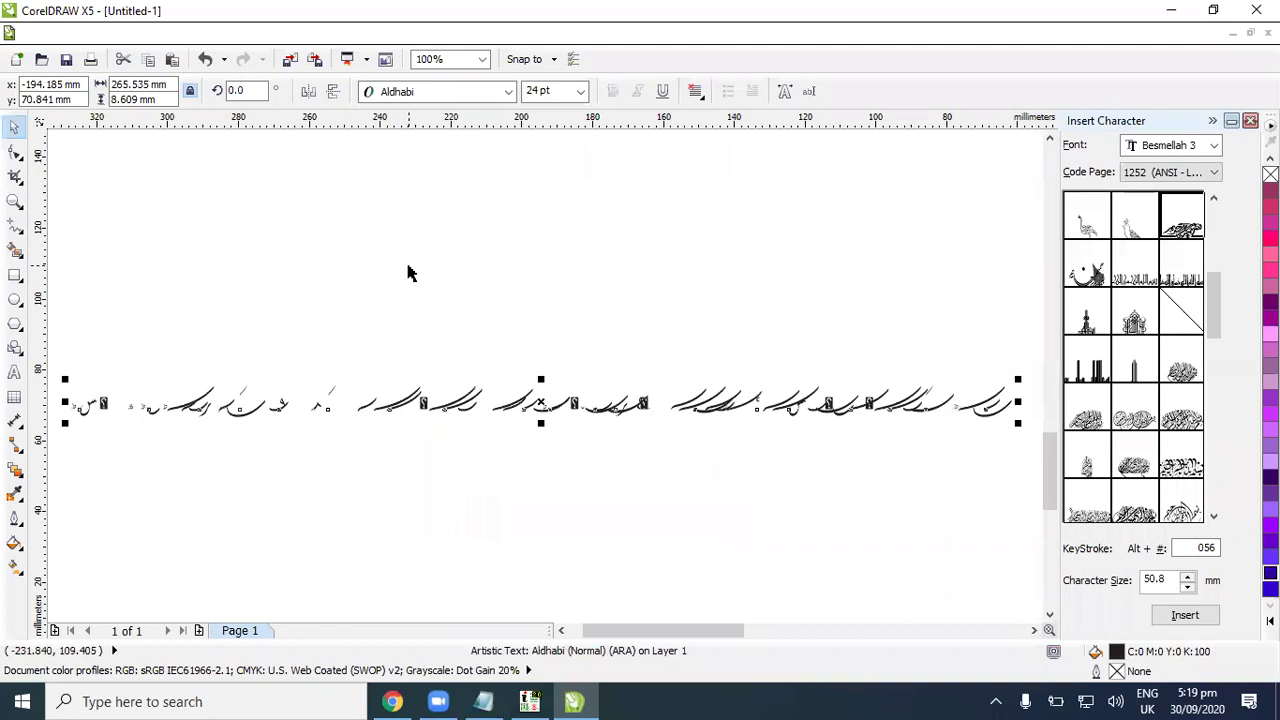
pyautogui.click(508, 91)
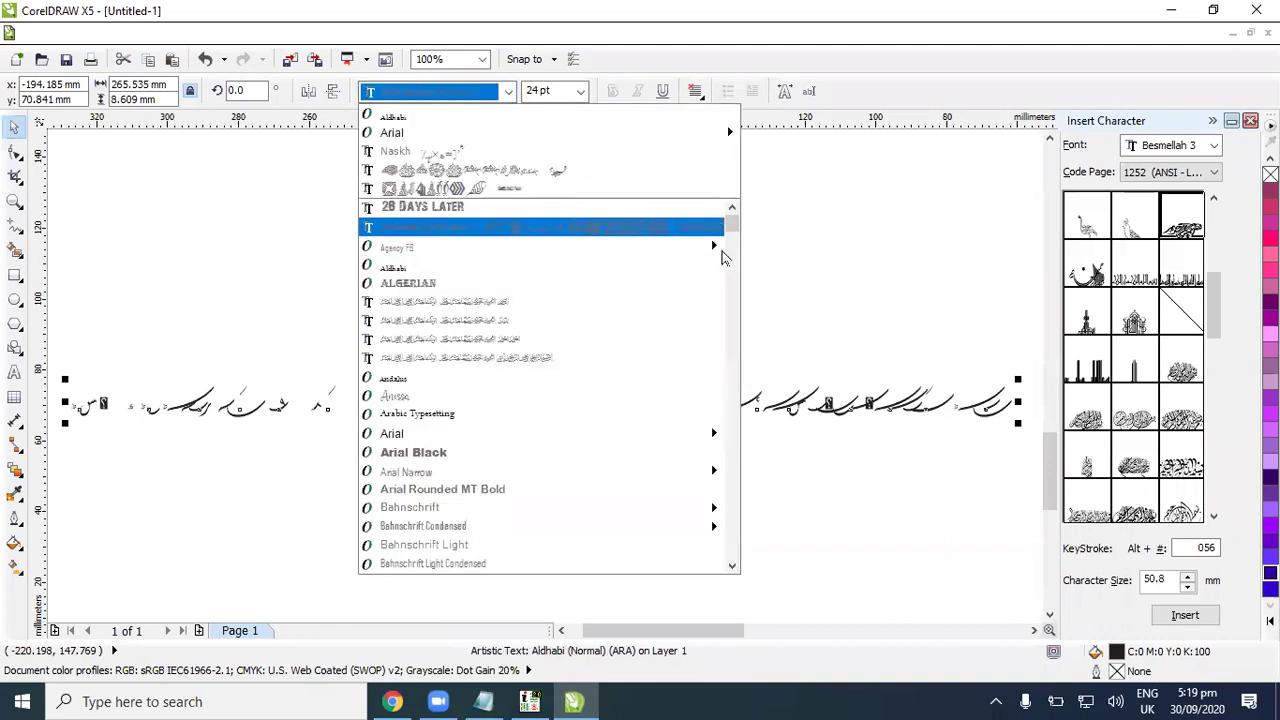
pyautogui.scroll(-20, 730, 253)
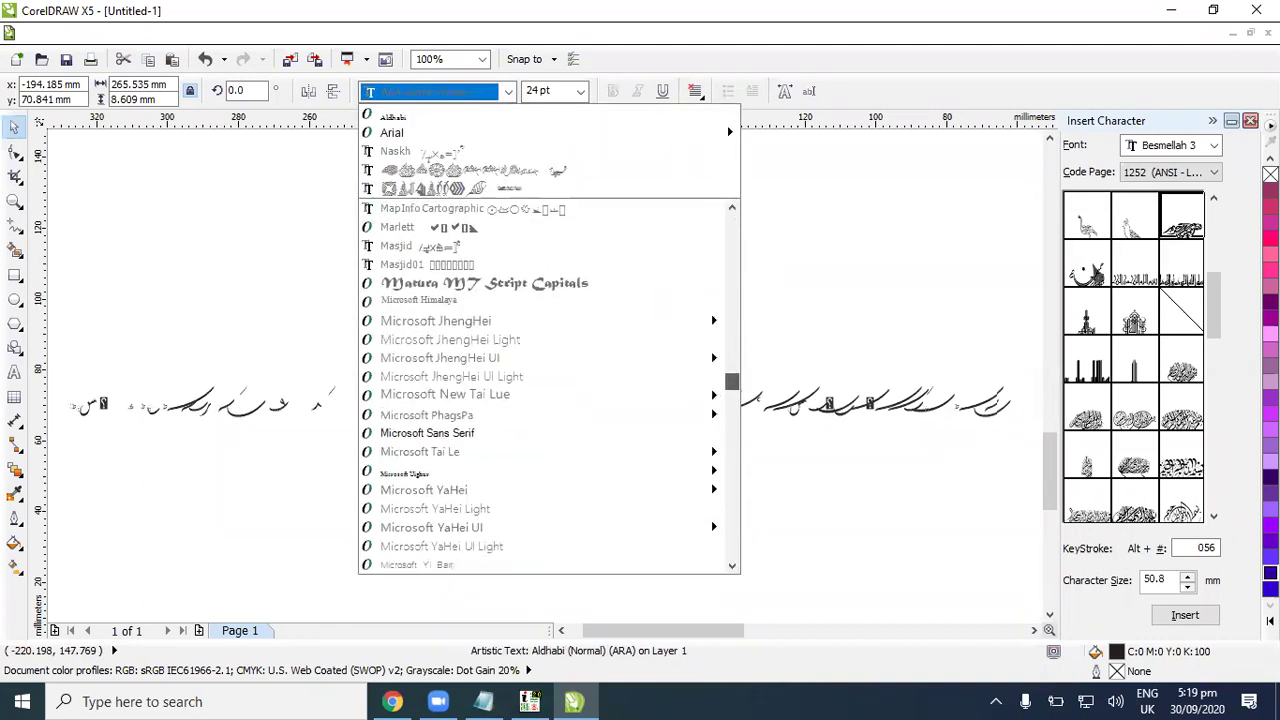
pyautogui.press('Escape')
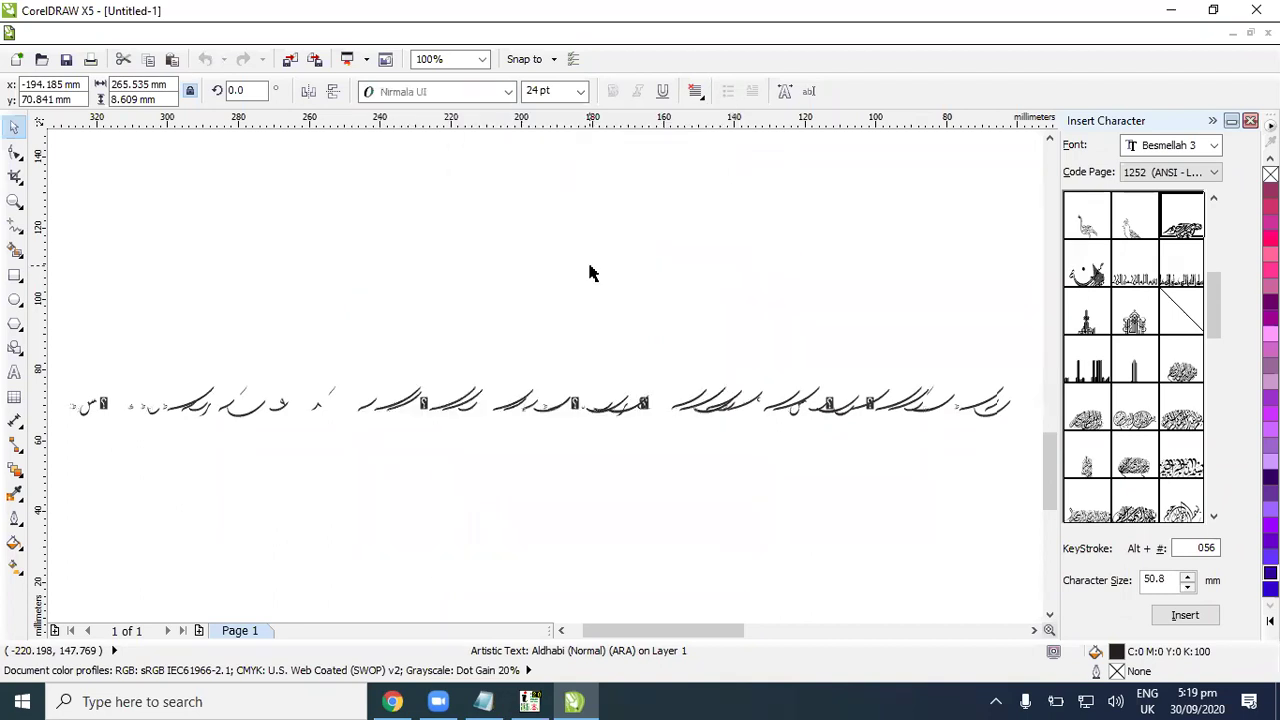
pyautogui.click(508, 91)
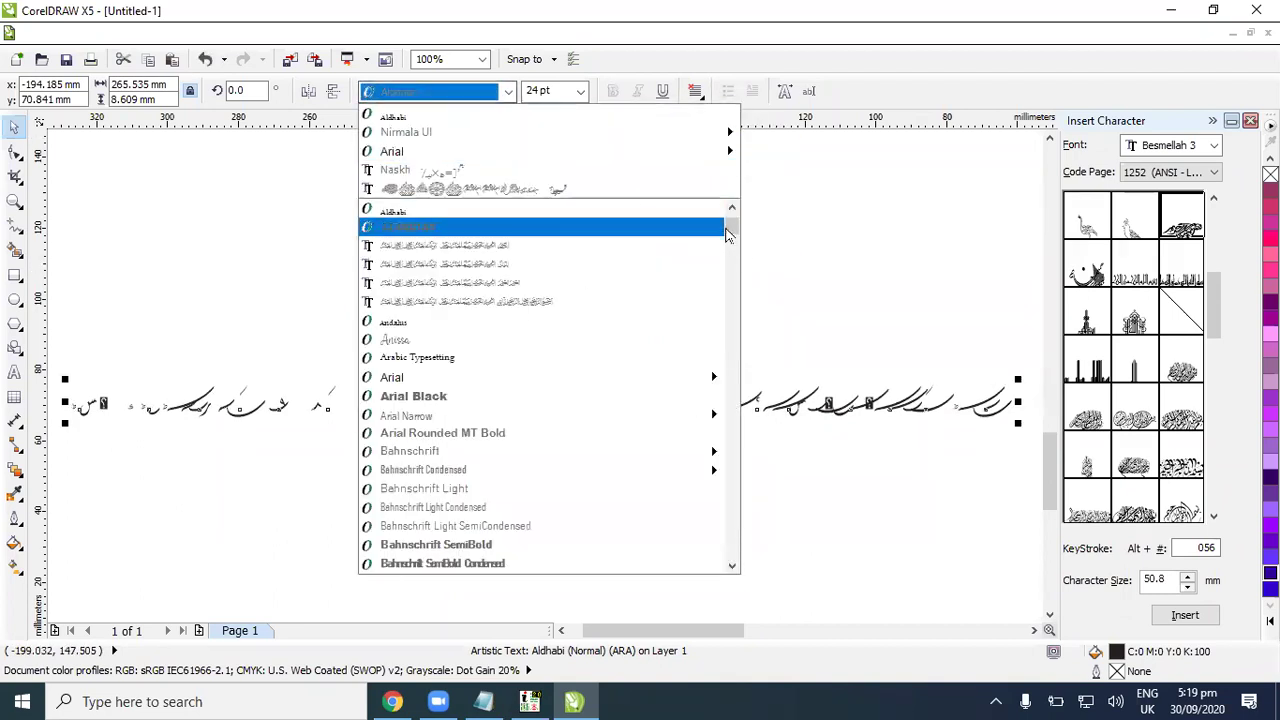
pyautogui.click(586, 151)
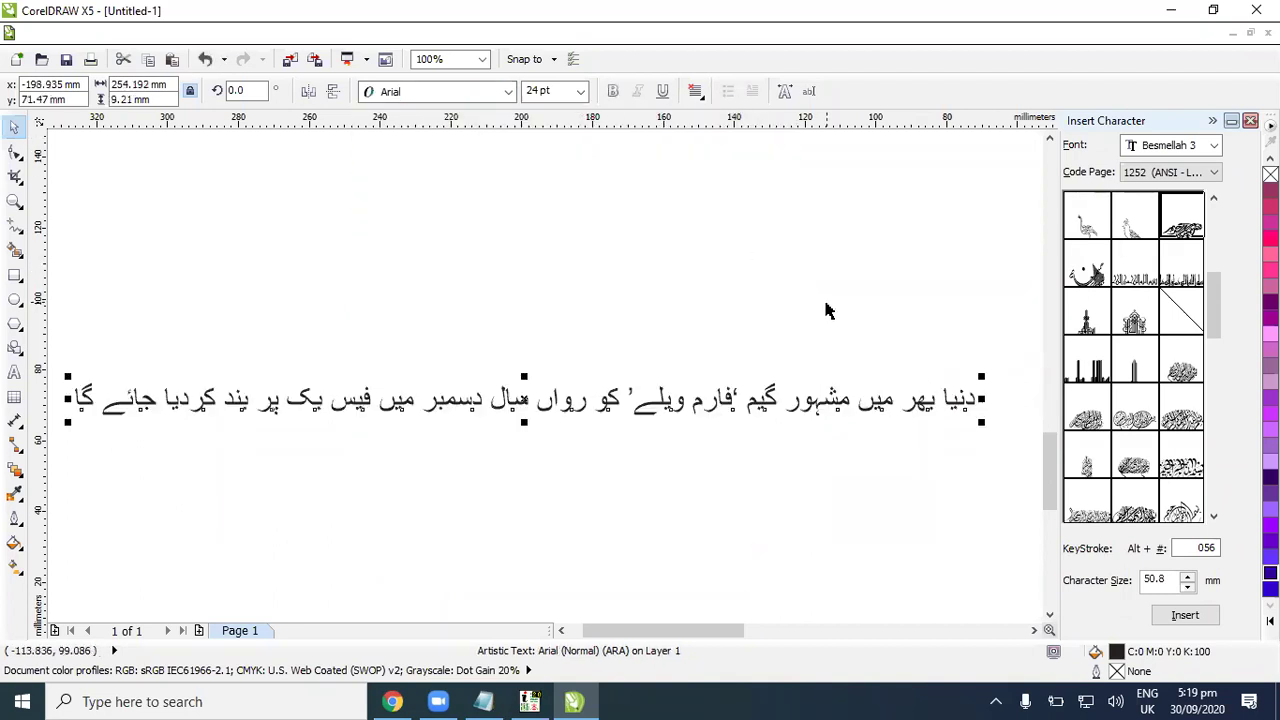
pyautogui.click(484, 92)
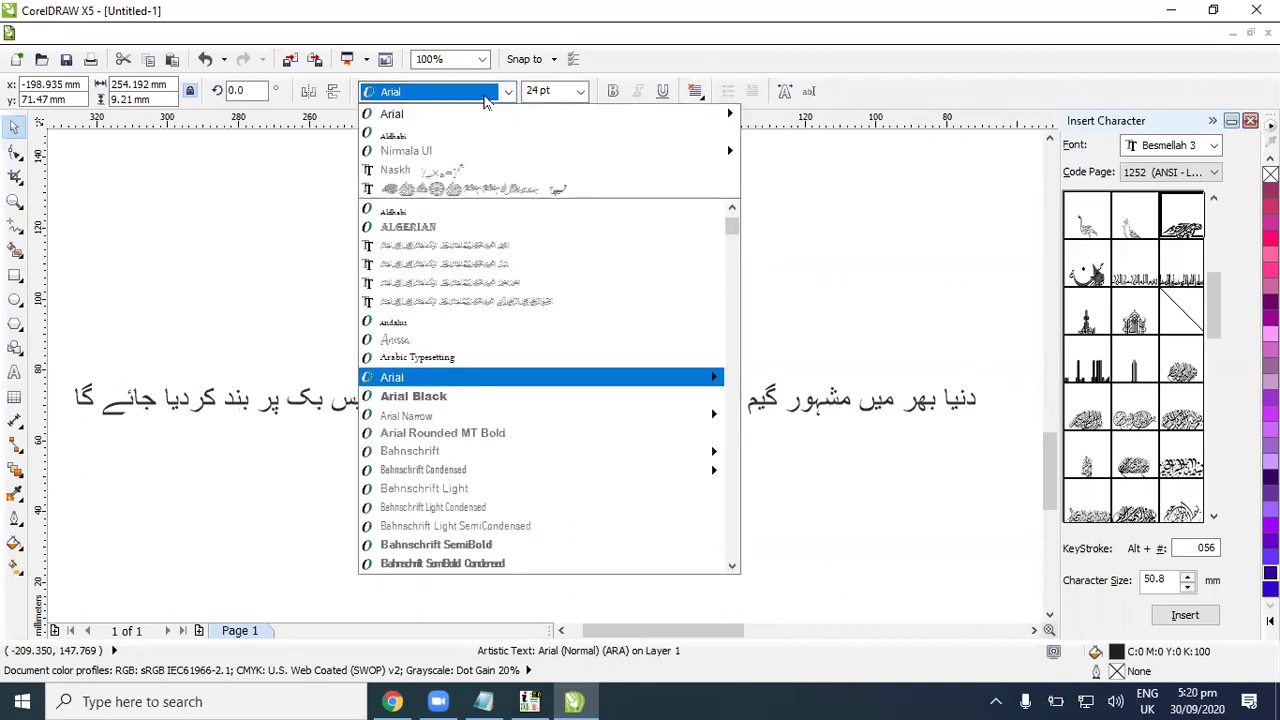
pyautogui.click(428, 150)
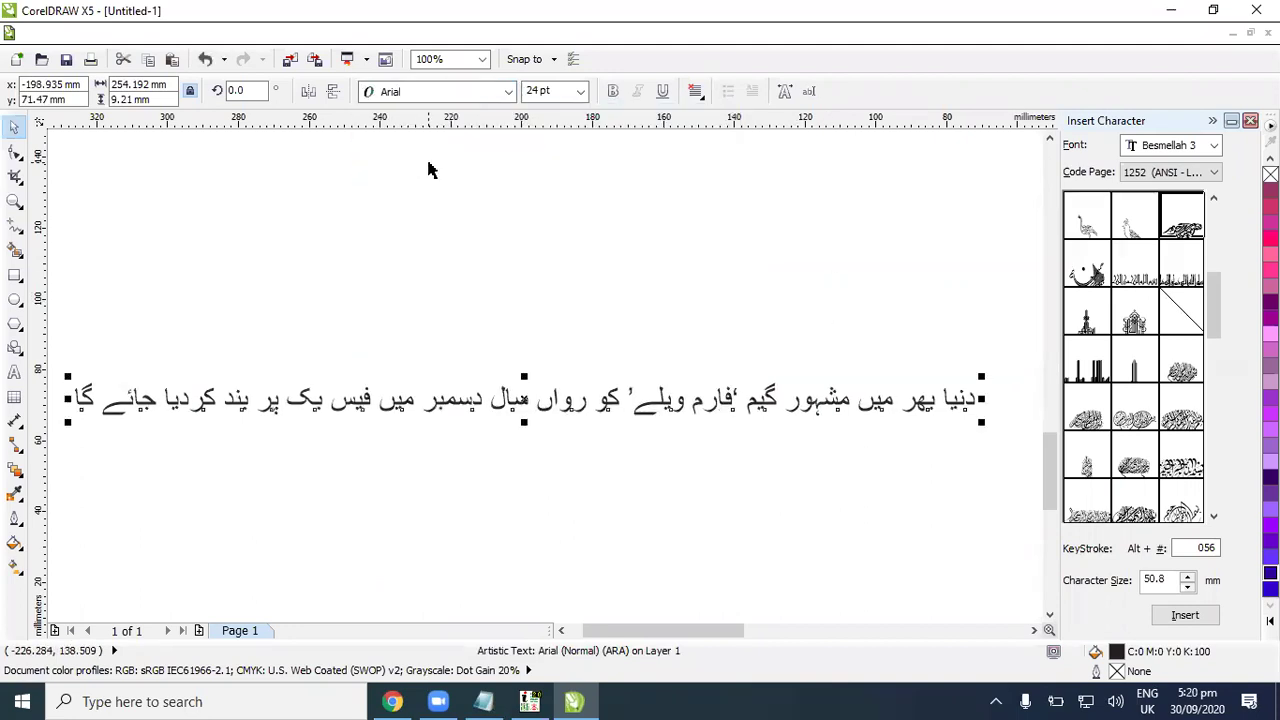
pyautogui.click(462, 92)
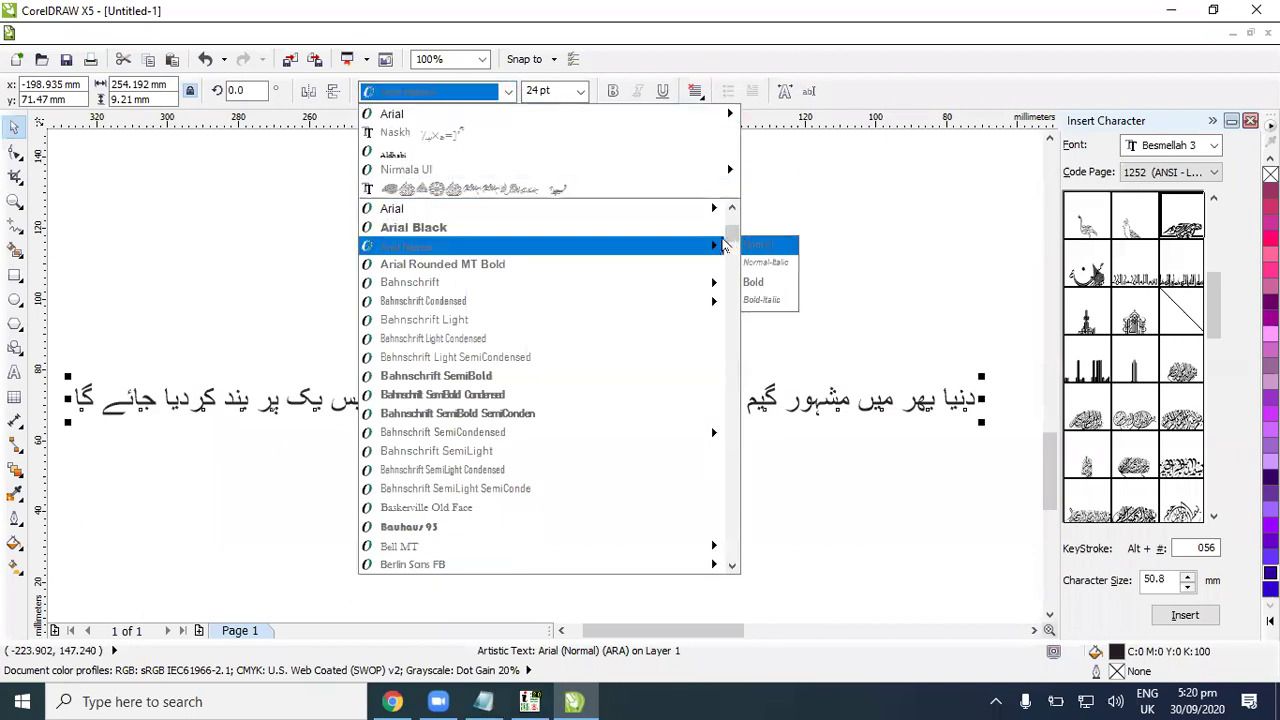
pyautogui.moveTo(732, 236); pyautogui.dragTo(718, 478)
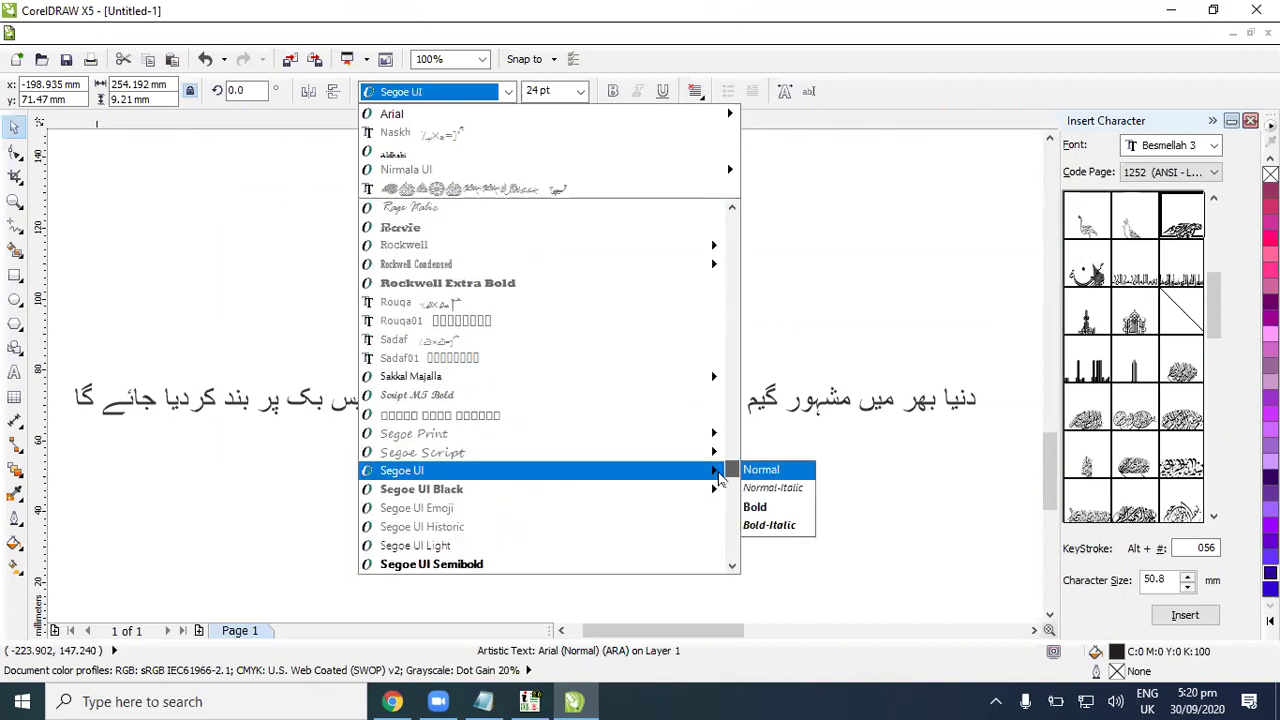
pyautogui.press('Escape')
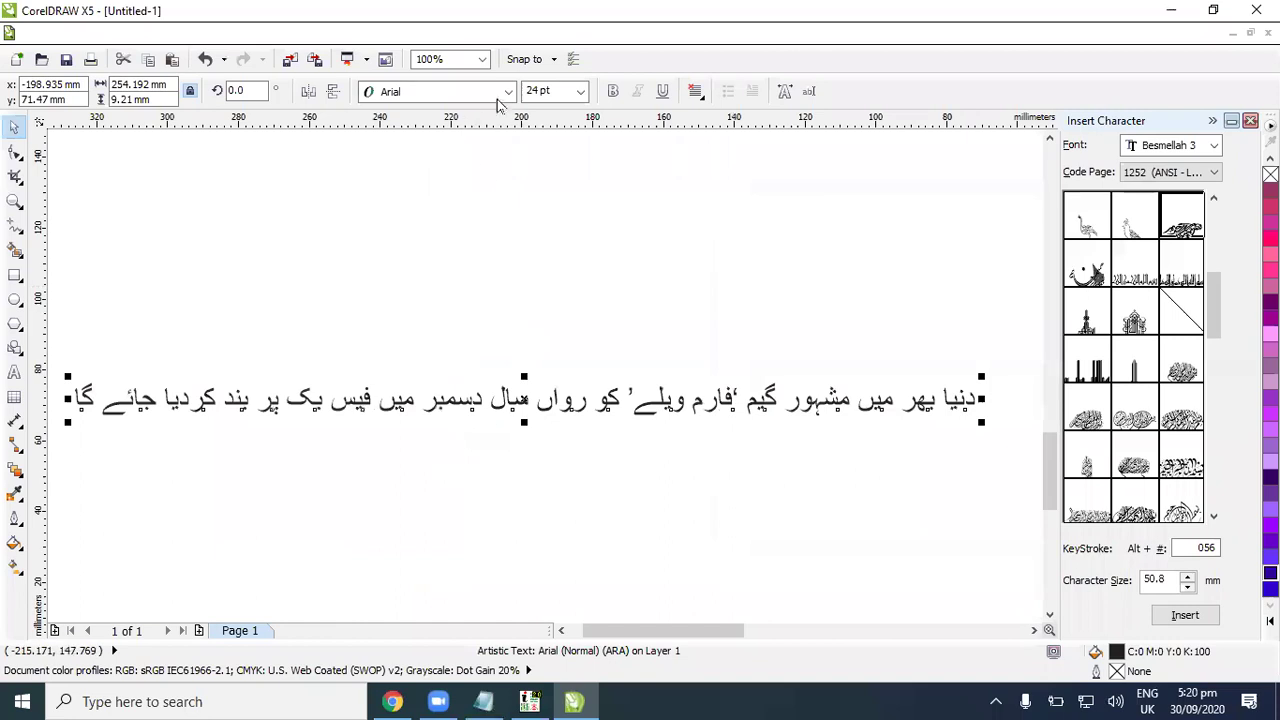
# Step: Search the font list and set the Urdu text to Nafees Web Naskh
pyautogui.click(507, 92)
pyautogui.moveTo(709, 257)
pyautogui.moveTo(732, 235); pyautogui.dragTo(733, 352)
pyautogui.press('Escape')
pyautogui.click(508, 92)
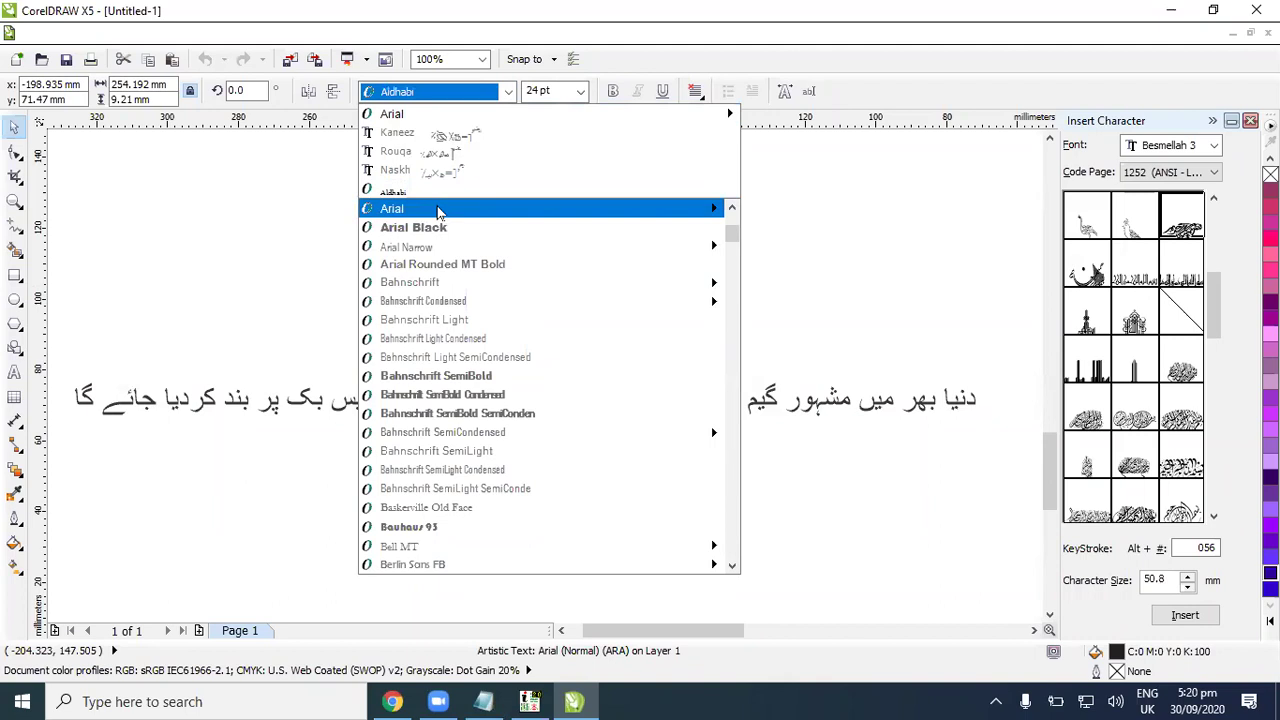
pyautogui.scroll(4, 437, 211)
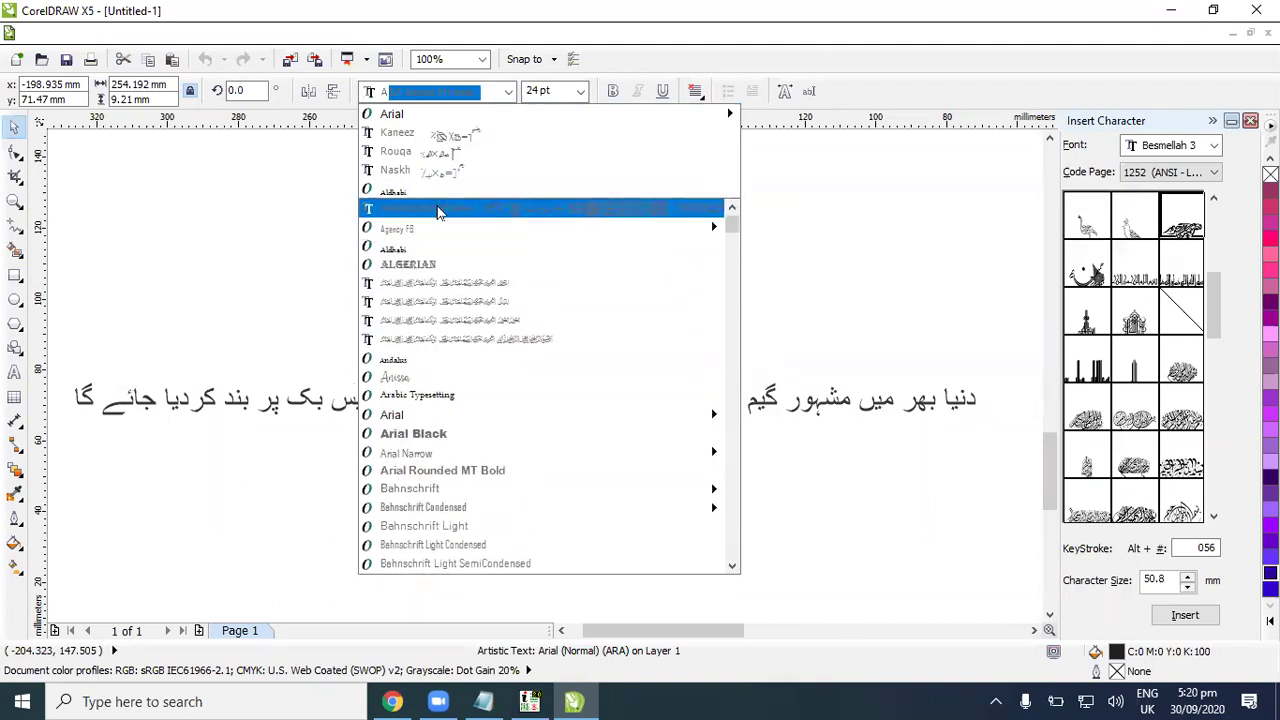
pyautogui.write('Al')
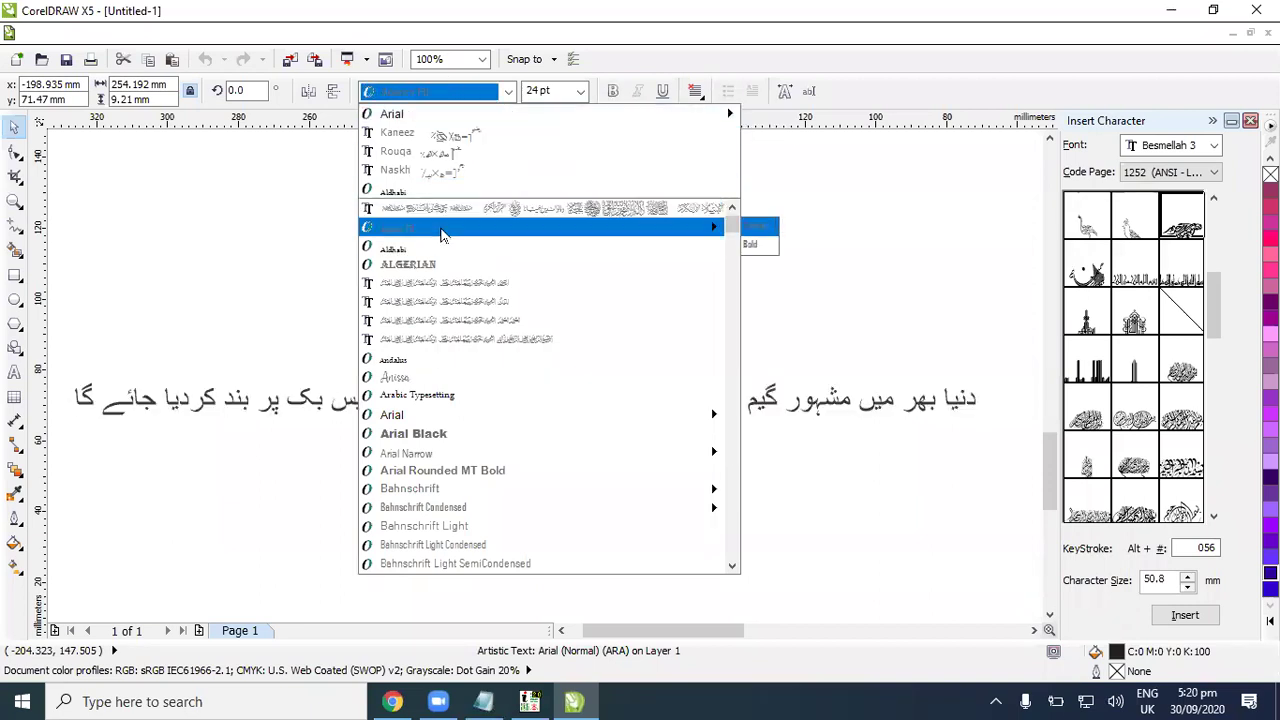
pyautogui.write('Nastaleeq v1.01')
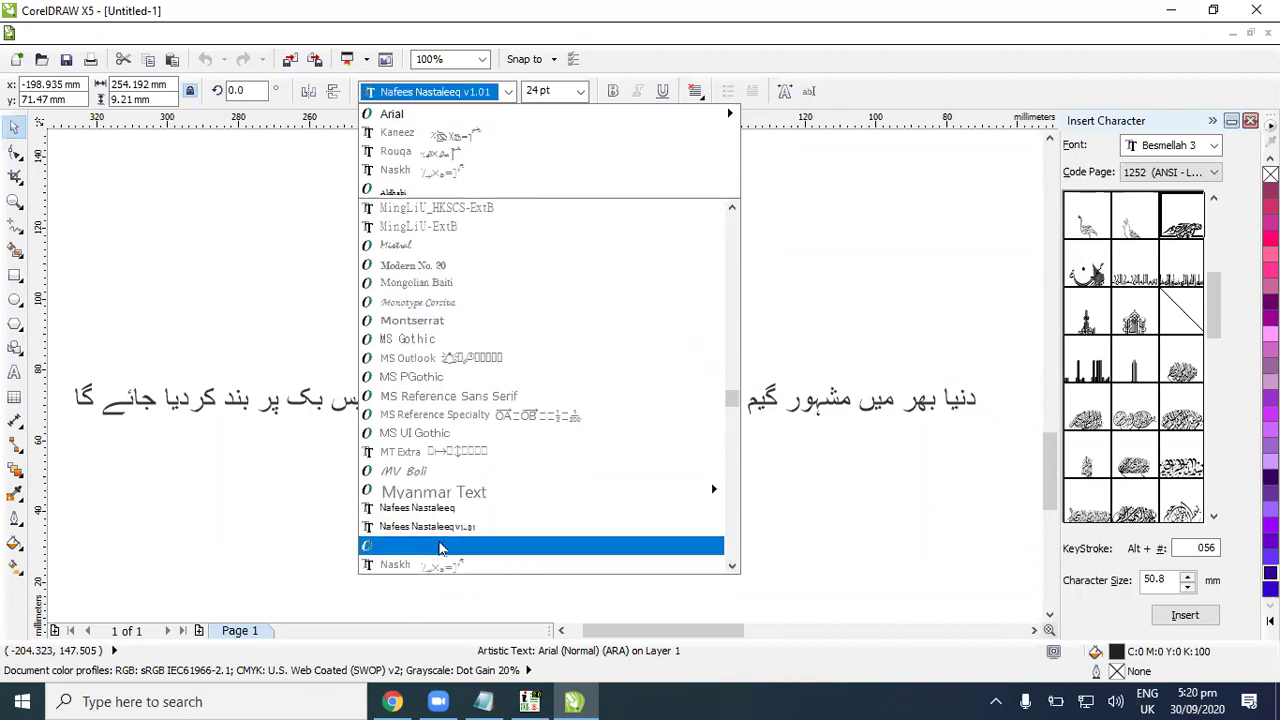
pyautogui.click(440, 546)
pyautogui.click(884, 494)
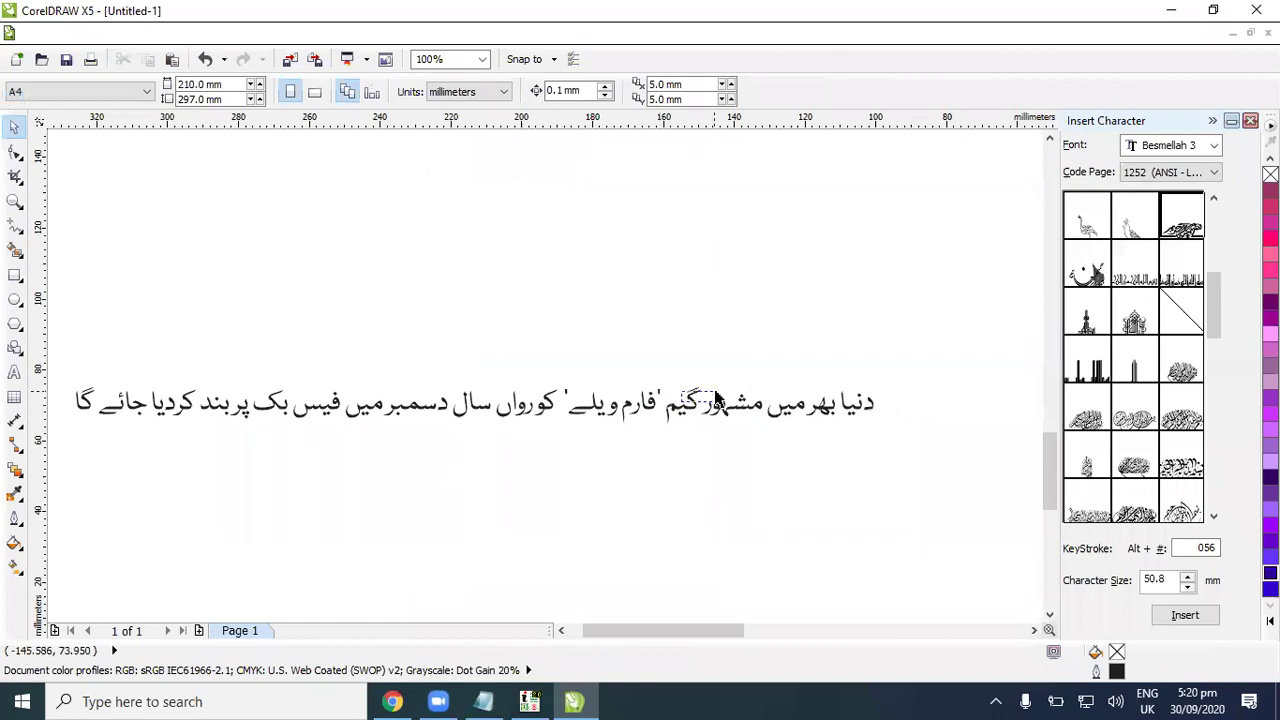
# Step: Move the Urdu line up, try converting it to curves, and undo the conversion
pyautogui.click(675, 408)
pyautogui.moveTo(675, 408); pyautogui.dragTo(665, 311)
pyautogui.hotkey('ctrl', 'q')
pyautogui.click(625, 350)
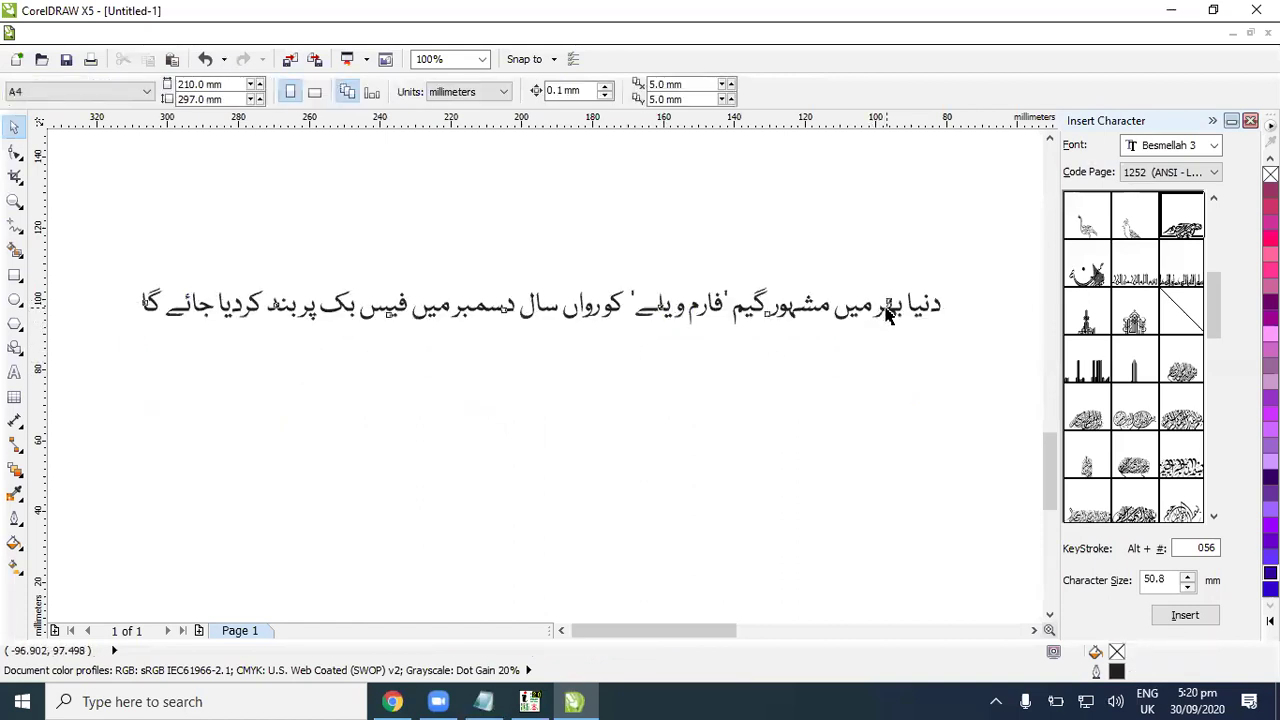
pyautogui.click(873, 303)
pyautogui.click(980, 354)
pyautogui.hotkey('ctrl', 'z')
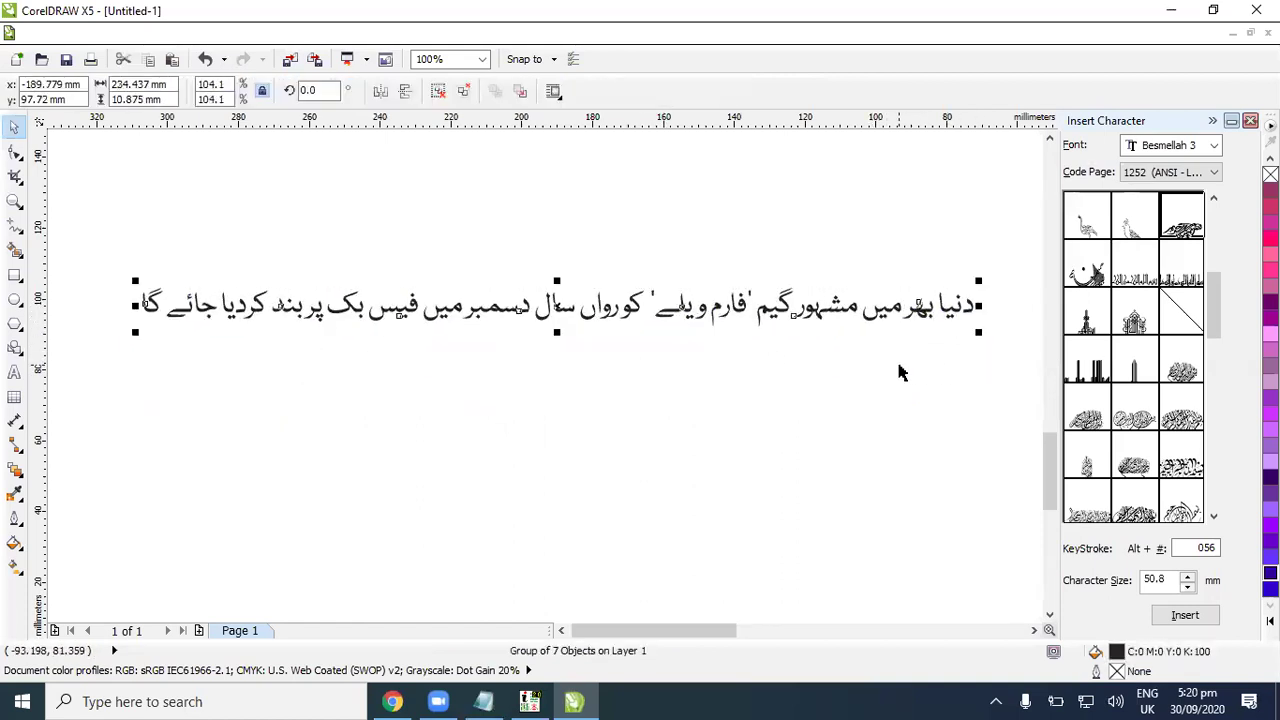
pyautogui.click(894, 357)
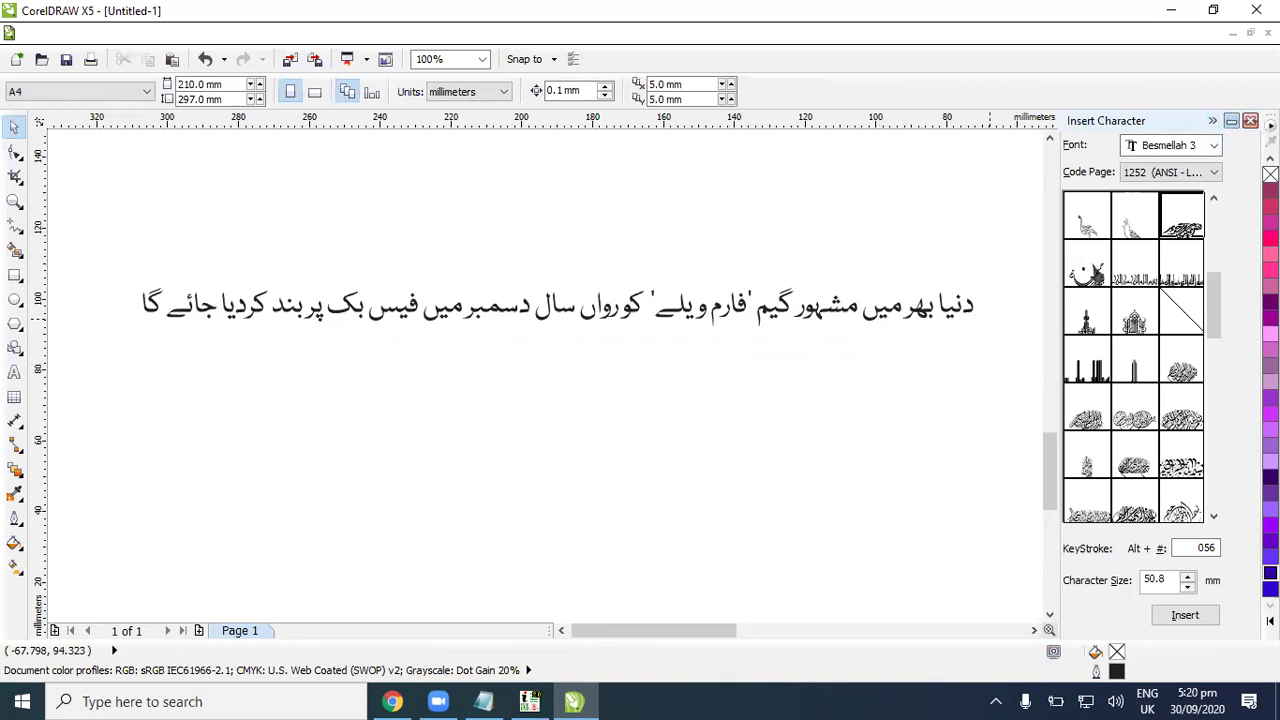
# Step: Close the Insert Character panel, adjust the view, and undo the last change to the Urdu line
pyautogui.click(1232, 120)
pyautogui.scroll(-3, 1027, 292)
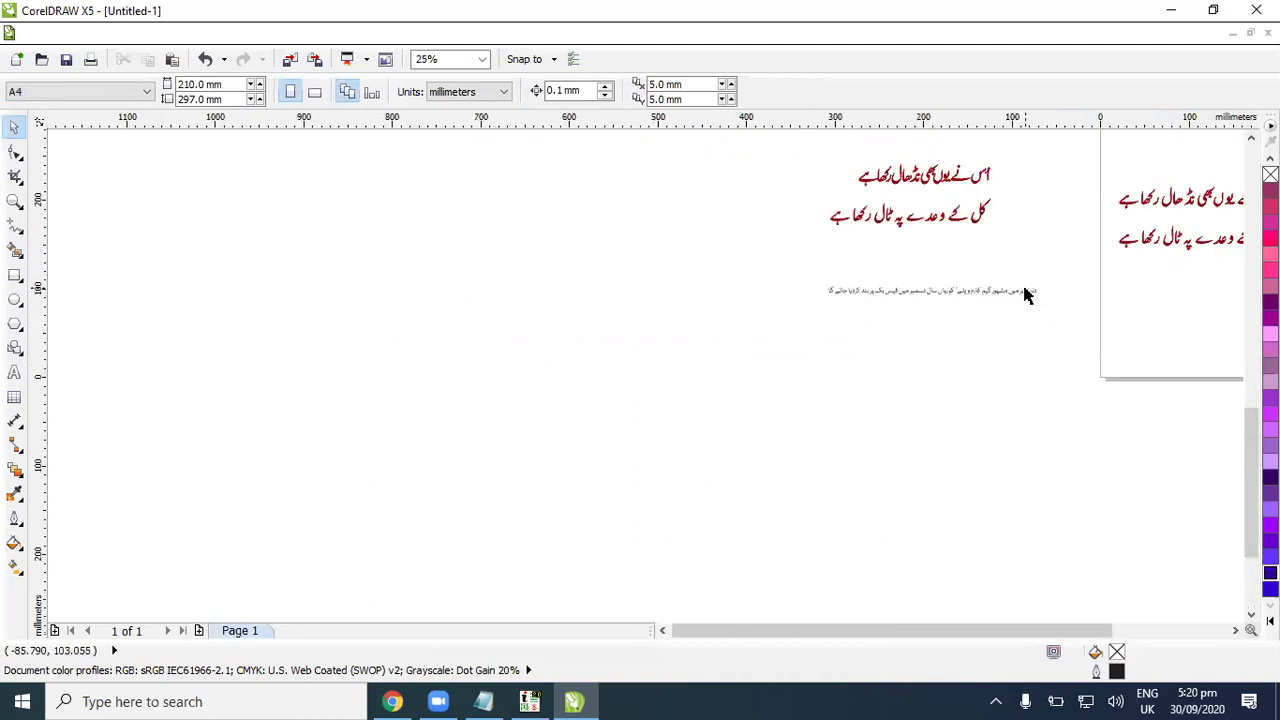
pyautogui.scroll(4, 1027, 292)
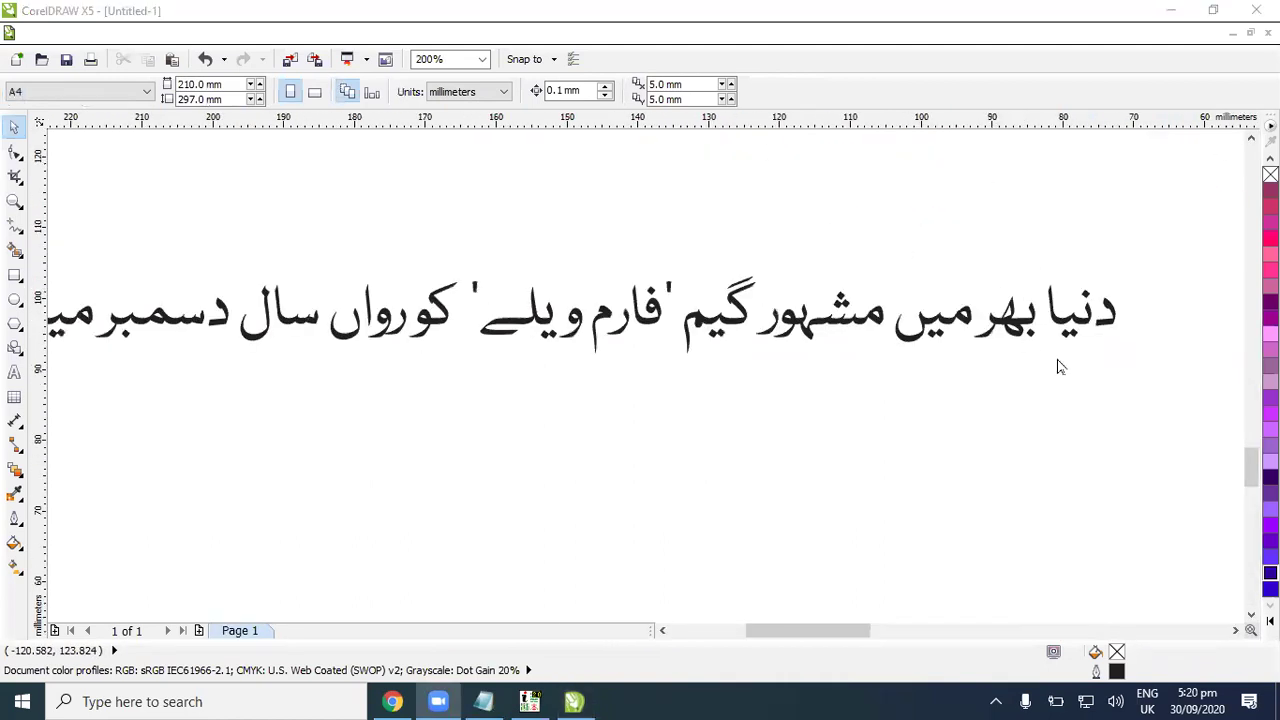
pyautogui.scroll(-2, 1060, 367)
pyautogui.hscroll(3, 1236, 630)
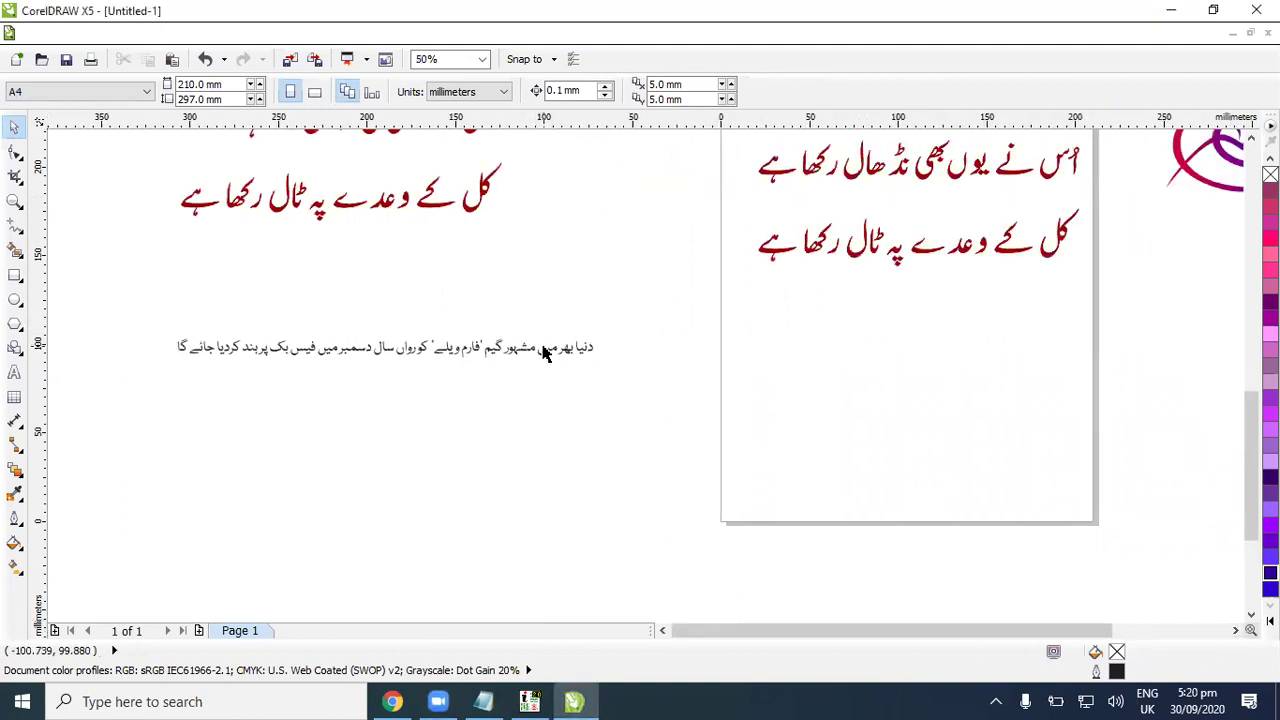
pyautogui.click(543, 352)
pyautogui.click(889, 418)
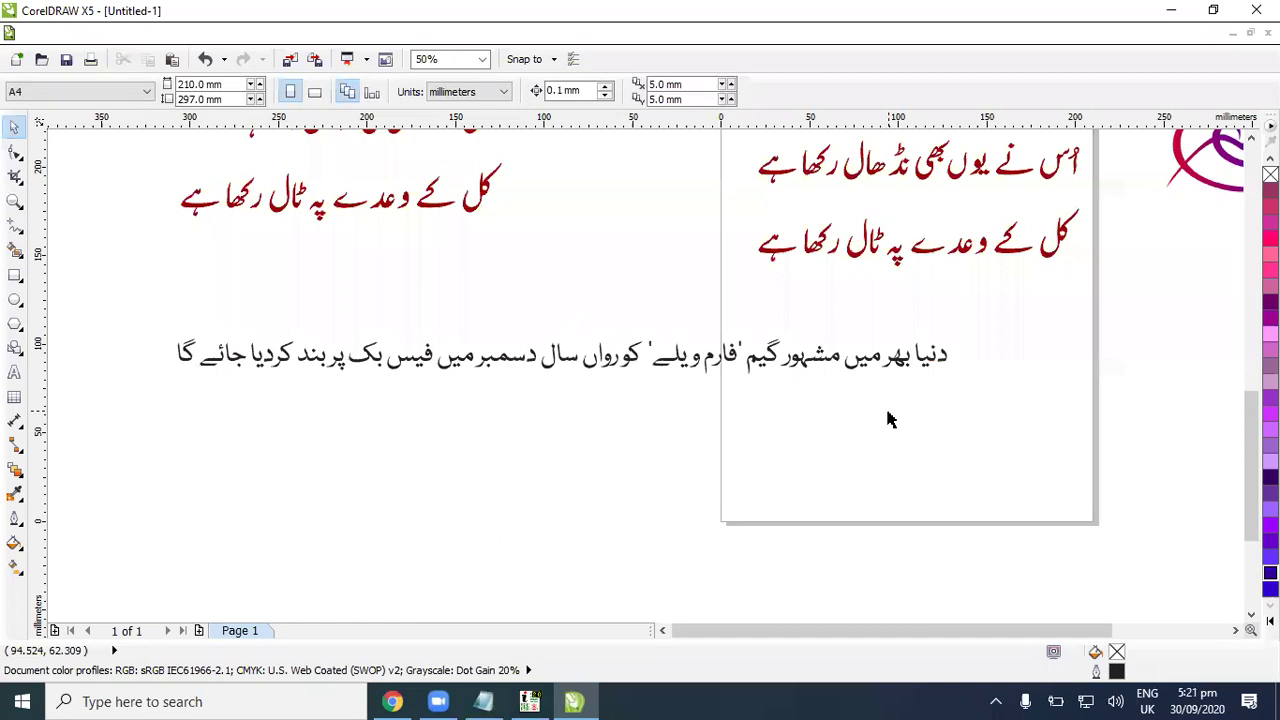
pyautogui.hotkey('ctrl', 'z')
pyautogui.hotkey('ctrl', 'z')
pyautogui.hotkey('ctrl', 'z')
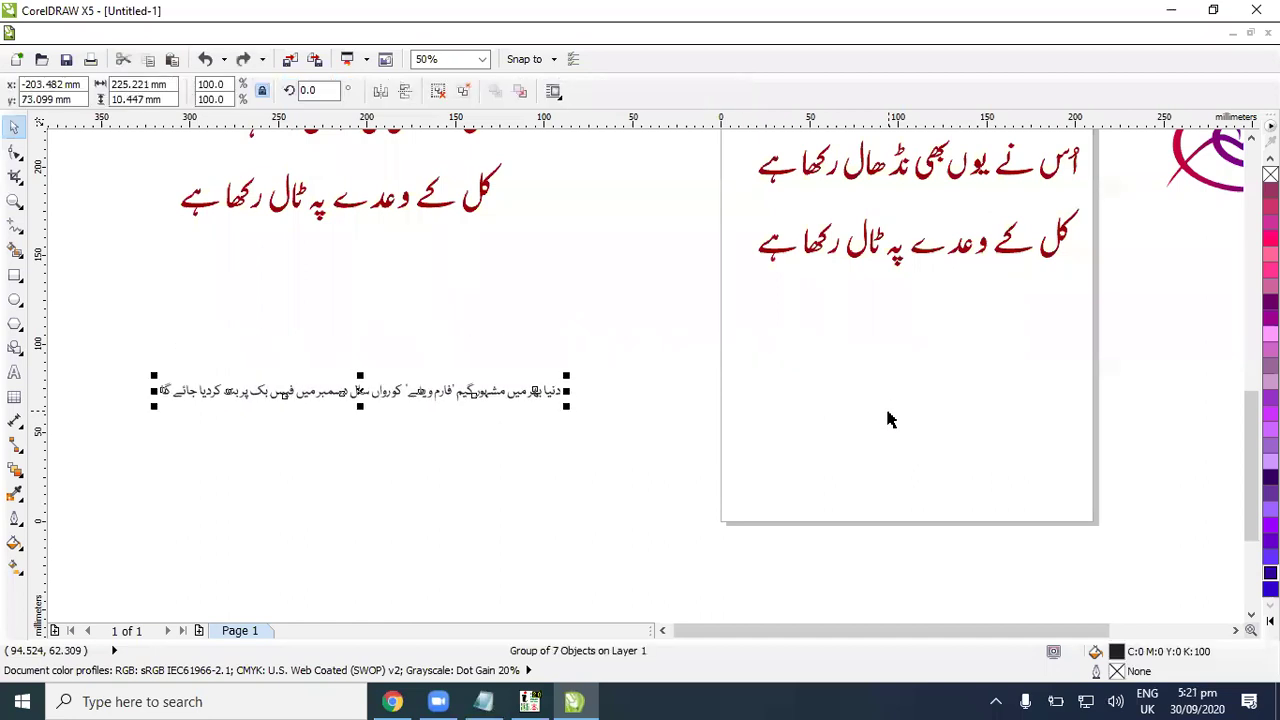
# Step: Scale the Urdu line to about double, narrow it, and move it onto the A4 page
pyautogui.moveTo(566, 405); pyautogui.dragTo(776, 416)
pyautogui.click(886, 411)
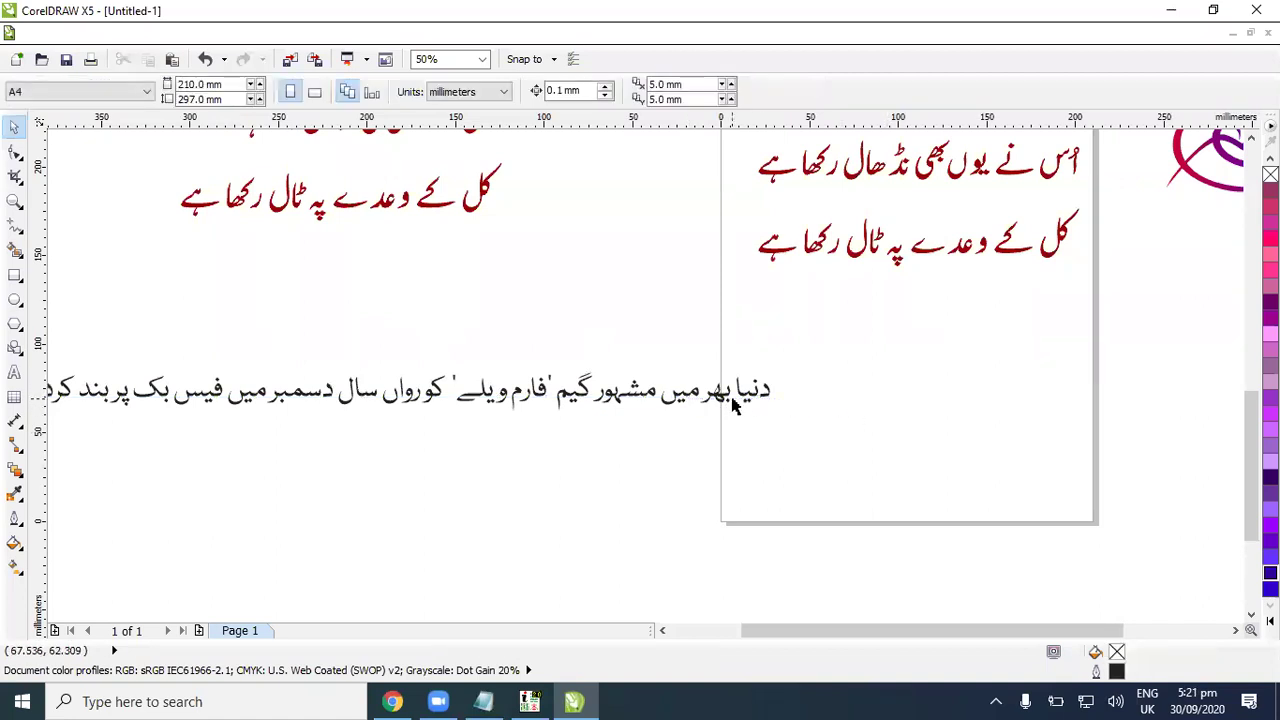
pyautogui.click(733, 400)
pyautogui.moveTo(714, 396); pyautogui.dragTo(850, 403)
pyautogui.moveTo(912, 377); pyautogui.dragTo(537, 374)
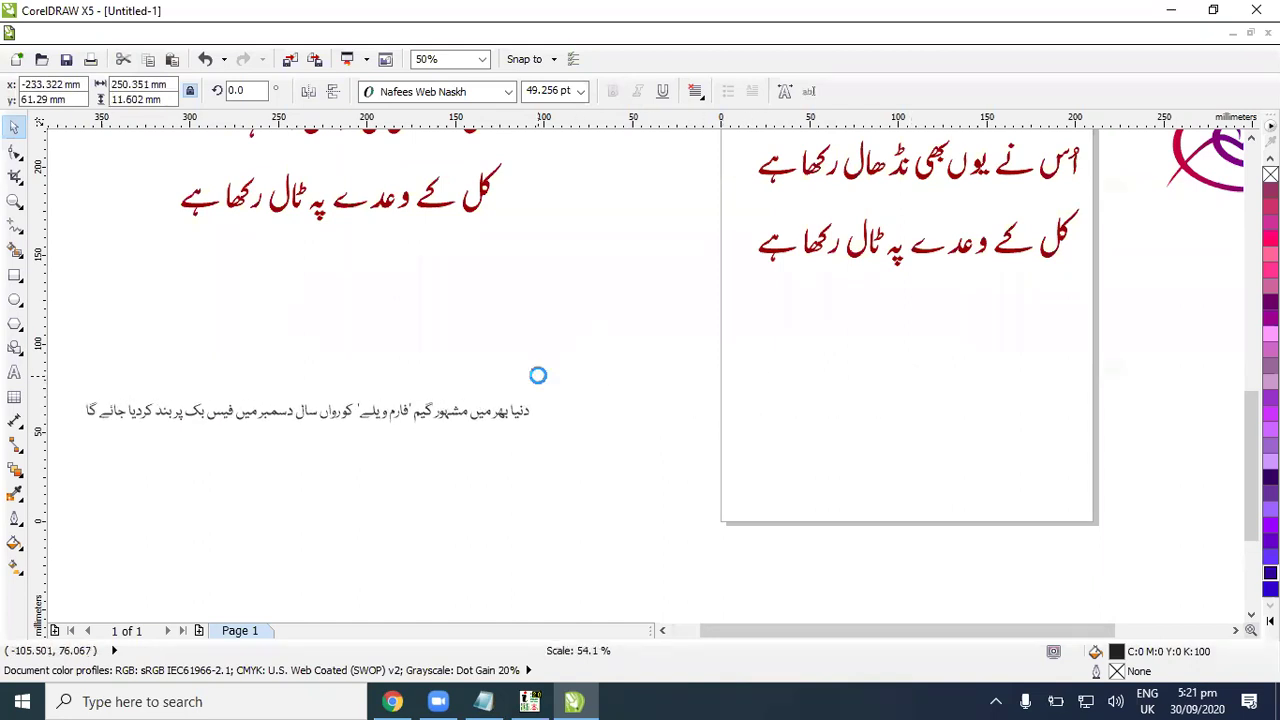
pyautogui.click(533, 388)
pyautogui.moveTo(506, 416); pyautogui.dragTo(1000, 334)
pyautogui.click(995, 371)
pyautogui.scroll(2, 997, 372)
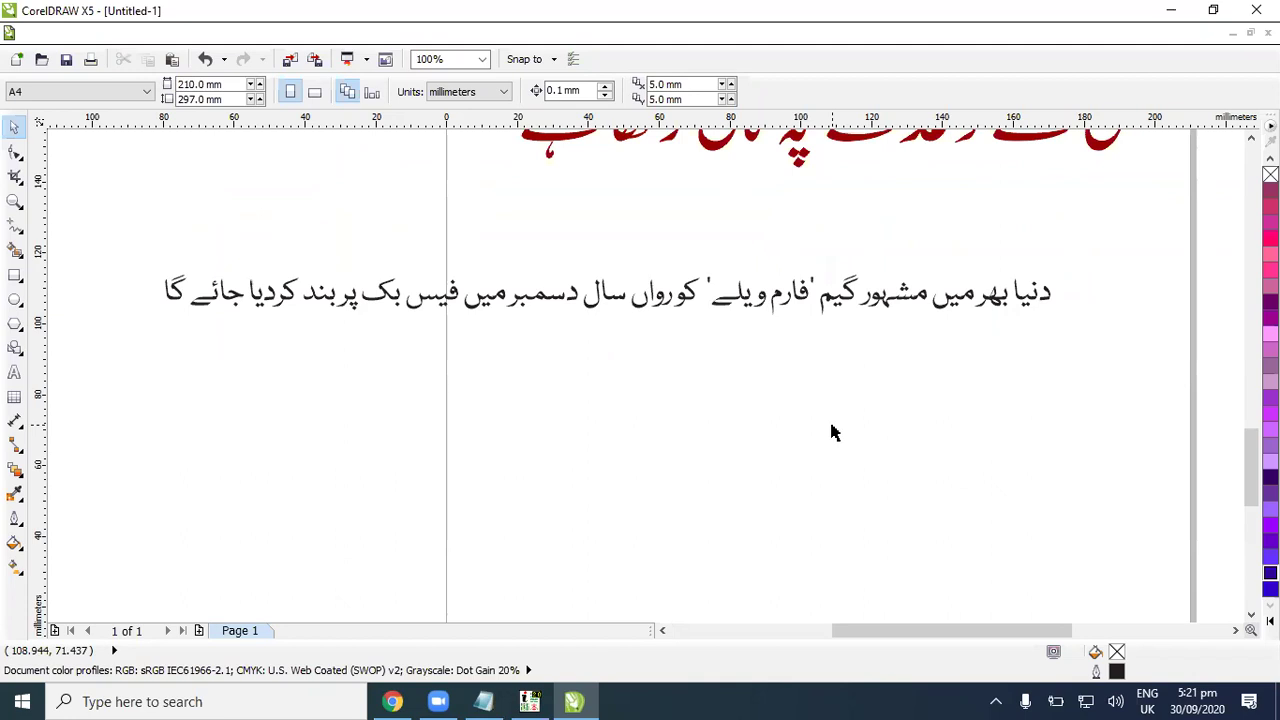
# Step: Open 'Flex for Position Holder 2014 O & A Level.cdr' from recent files, accepting font substitution
pyautogui.click(38, 36)
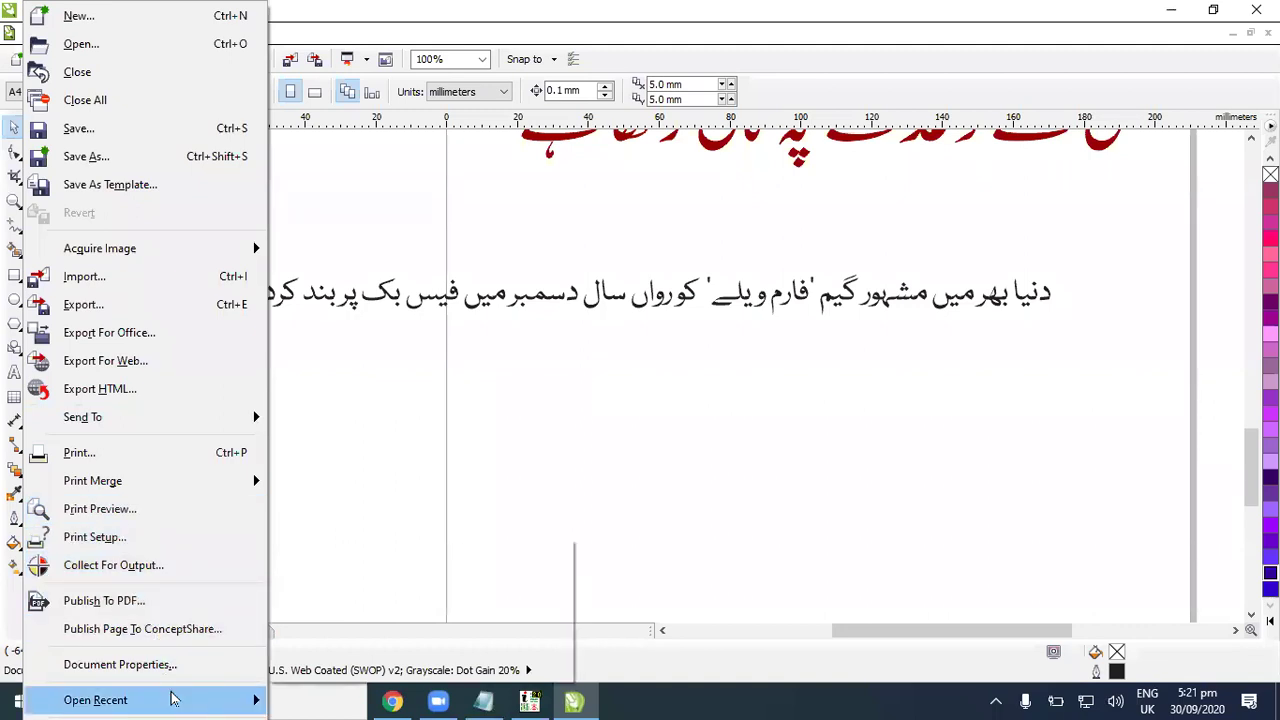
pyautogui.moveTo(171, 697)
pyautogui.click(363, 556)
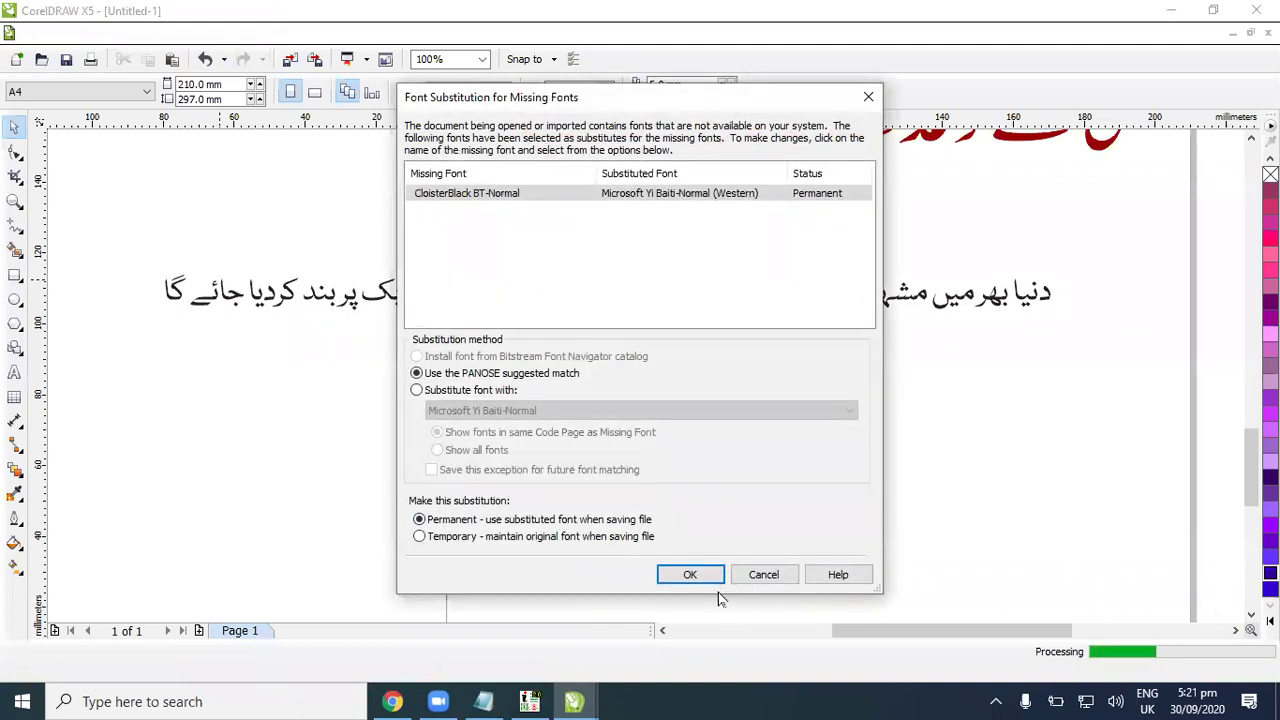
pyautogui.click(690, 575)
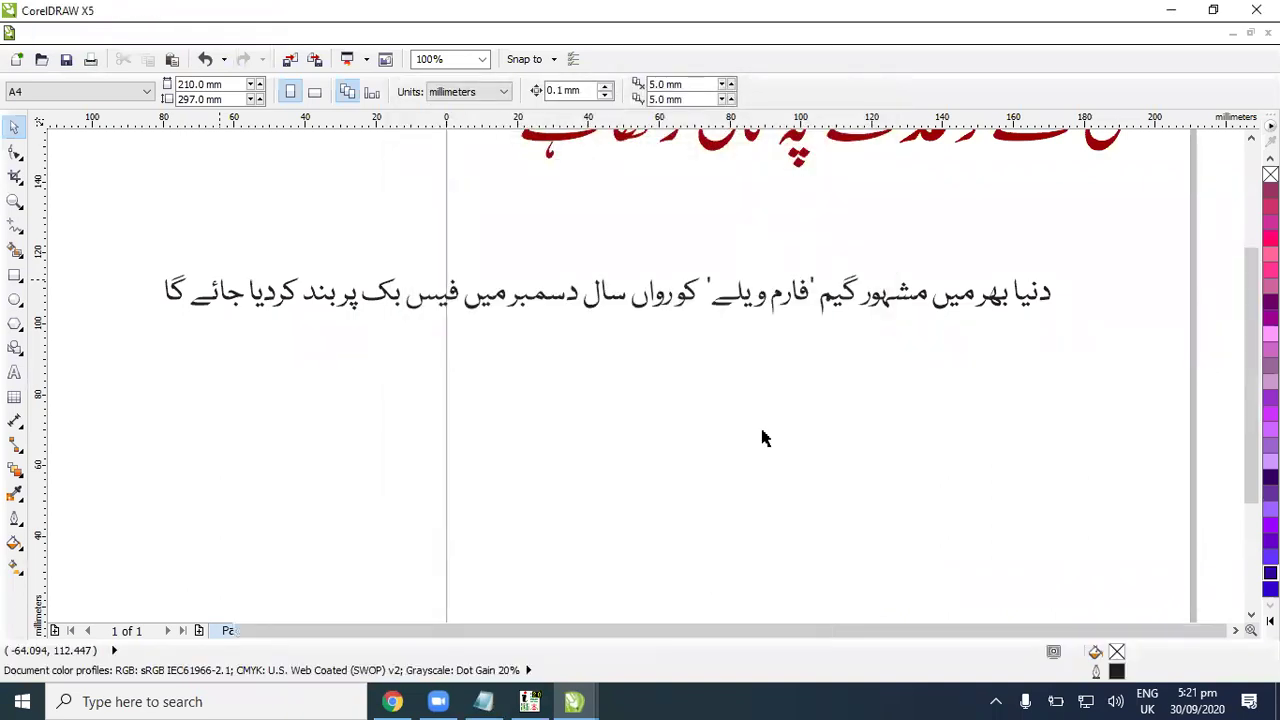
# Step: Drag one student's framed photo off the poster onto blank space
pyautogui.scroll(-4, 1020, 414)
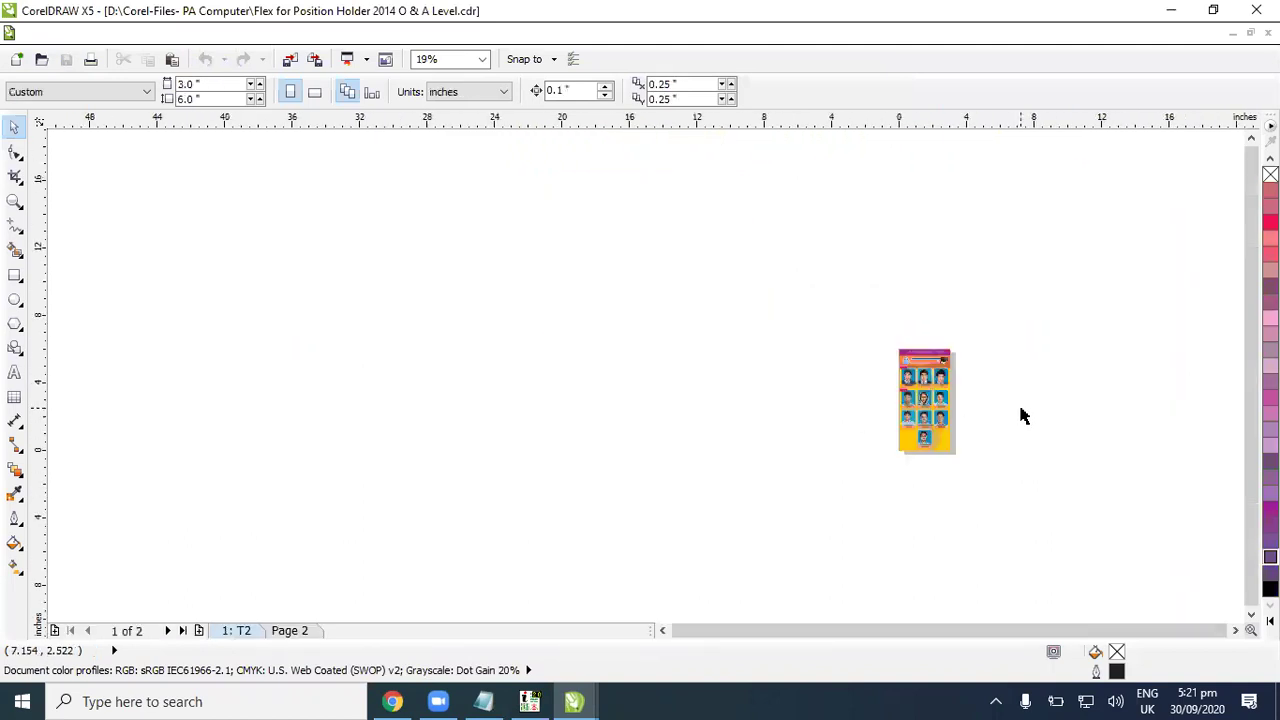
pyautogui.scroll(5, 1020, 414)
pyautogui.moveTo(423, 358); pyautogui.dragTo(669, 343)
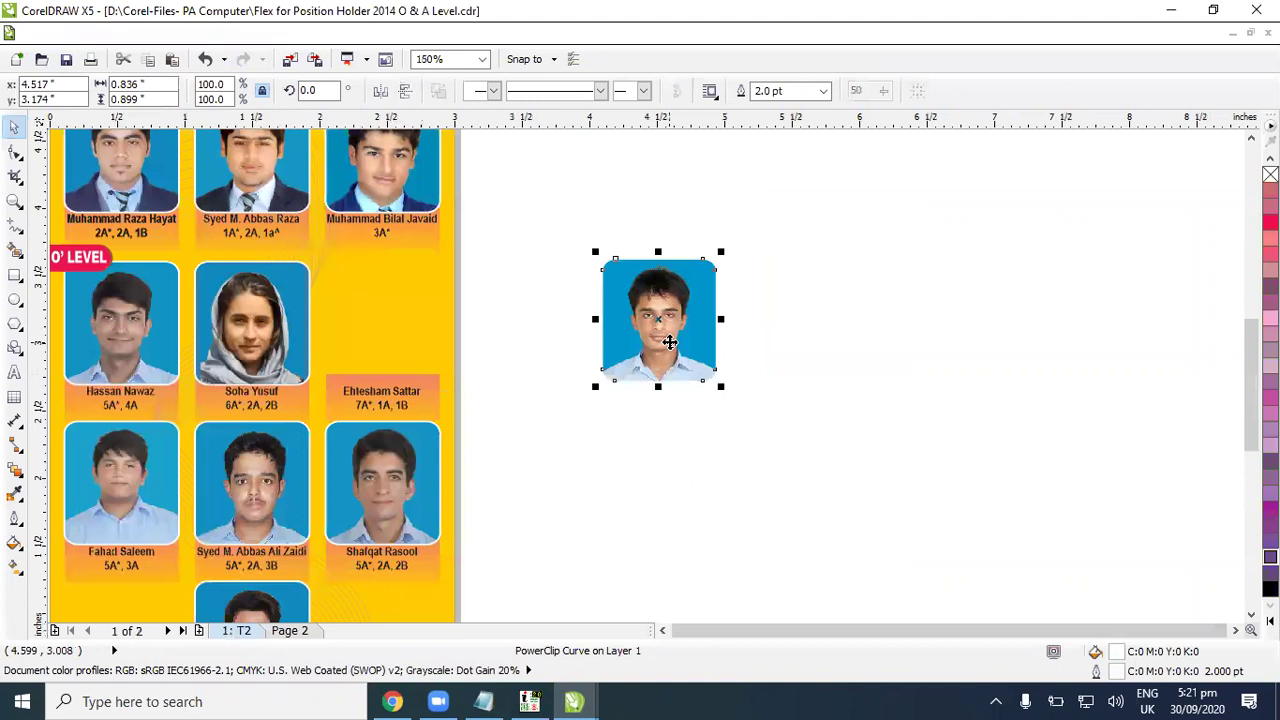
pyautogui.click(731, 329)
pyautogui.click(694, 325)
# Step: Redo the photo move off the poster and extract the photo from its rounded frame
pyautogui.hotkey('ctrl', 'z')
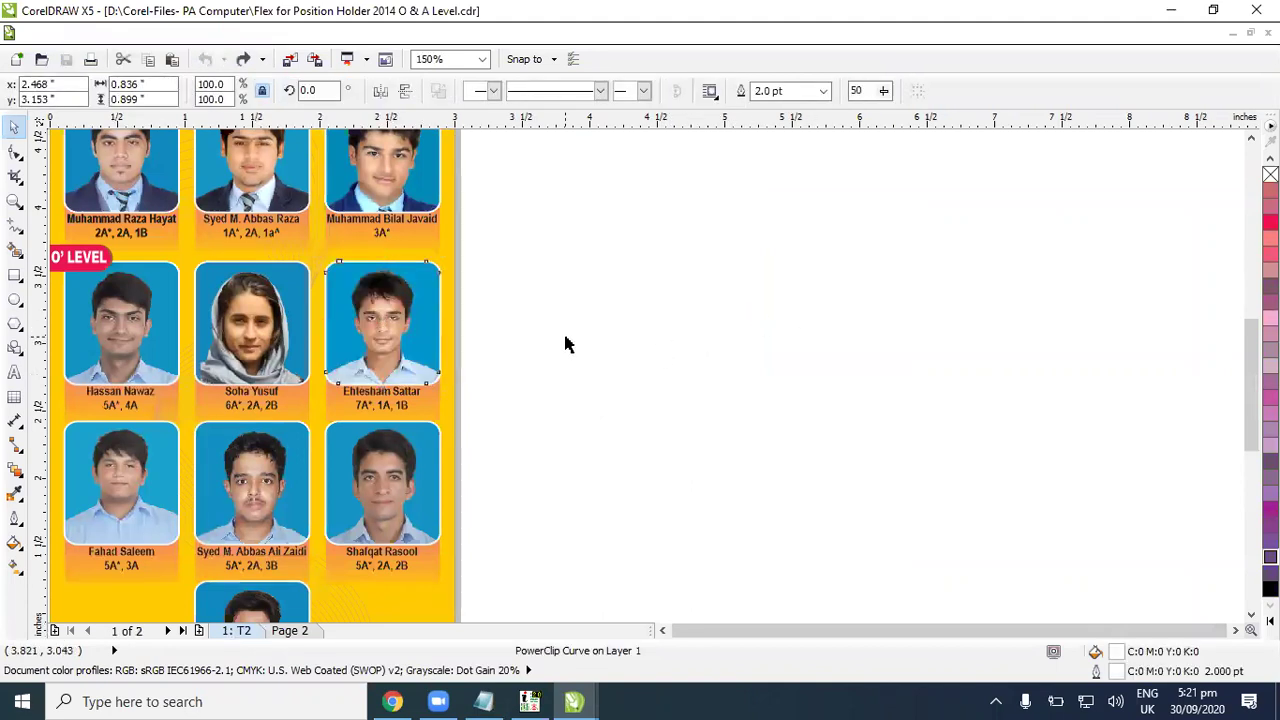
pyautogui.moveTo(411, 331); pyautogui.dragTo(806, 333)
pyautogui.click(273, 34)
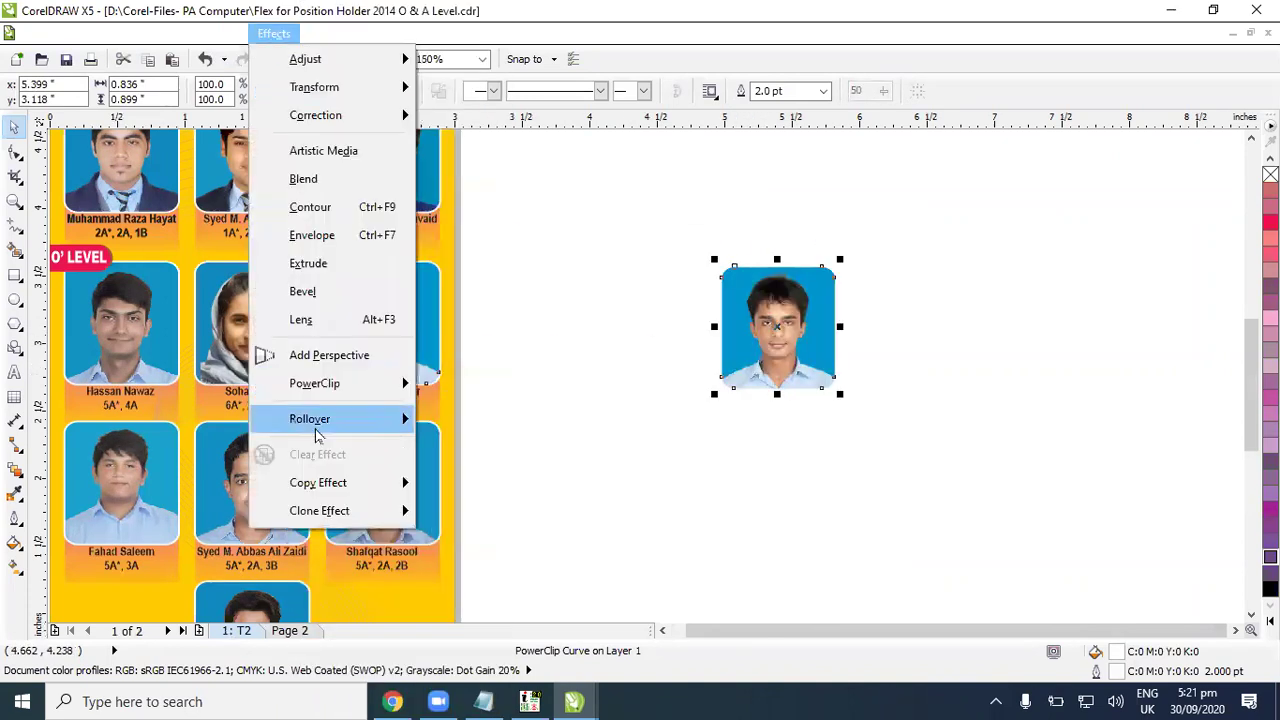
pyautogui.moveTo(360, 393)
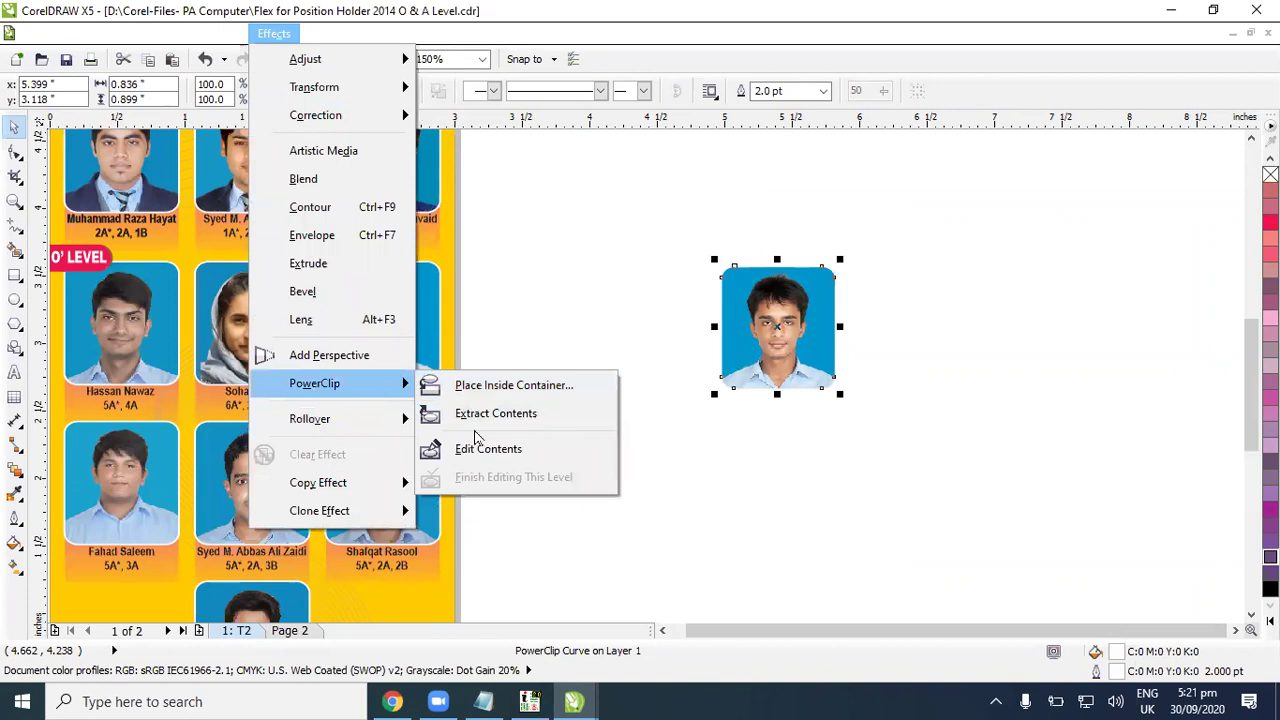
pyautogui.click(492, 416)
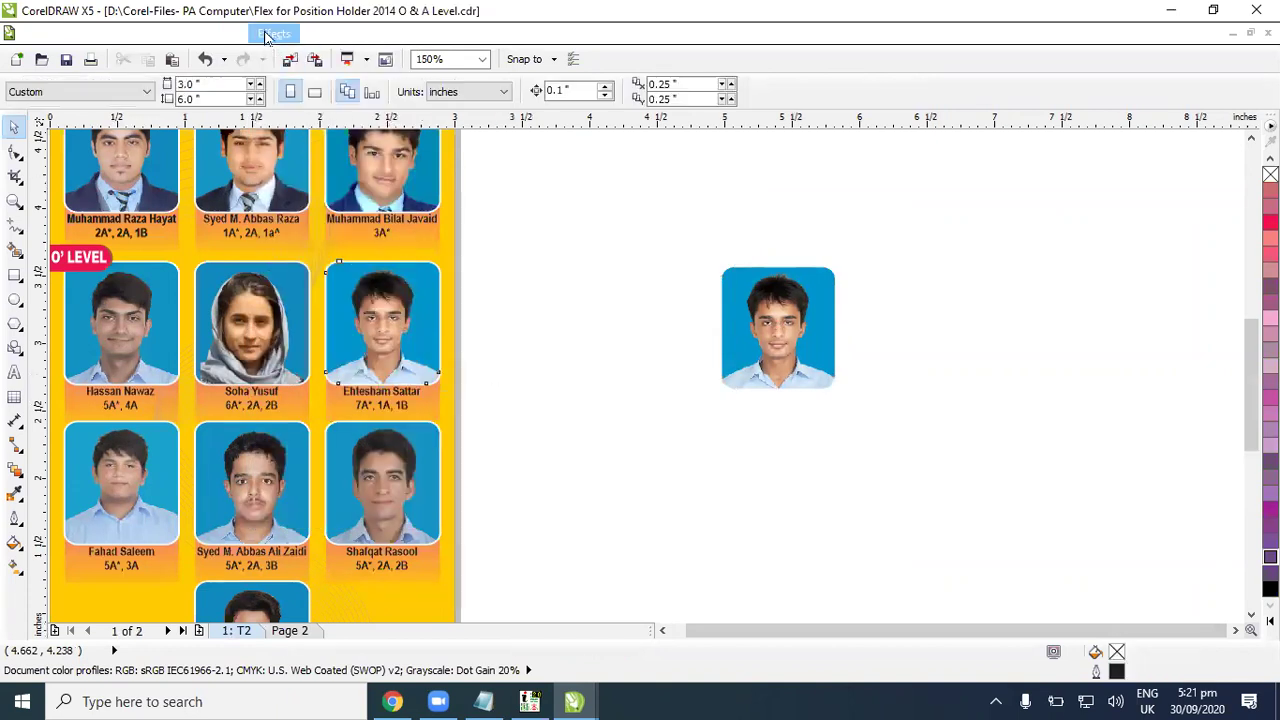
# Step: Place the photo back inside the rounded frame, then extract it again
pyautogui.click(273, 34)
pyautogui.moveTo(335, 390)
pyautogui.click(557, 375)
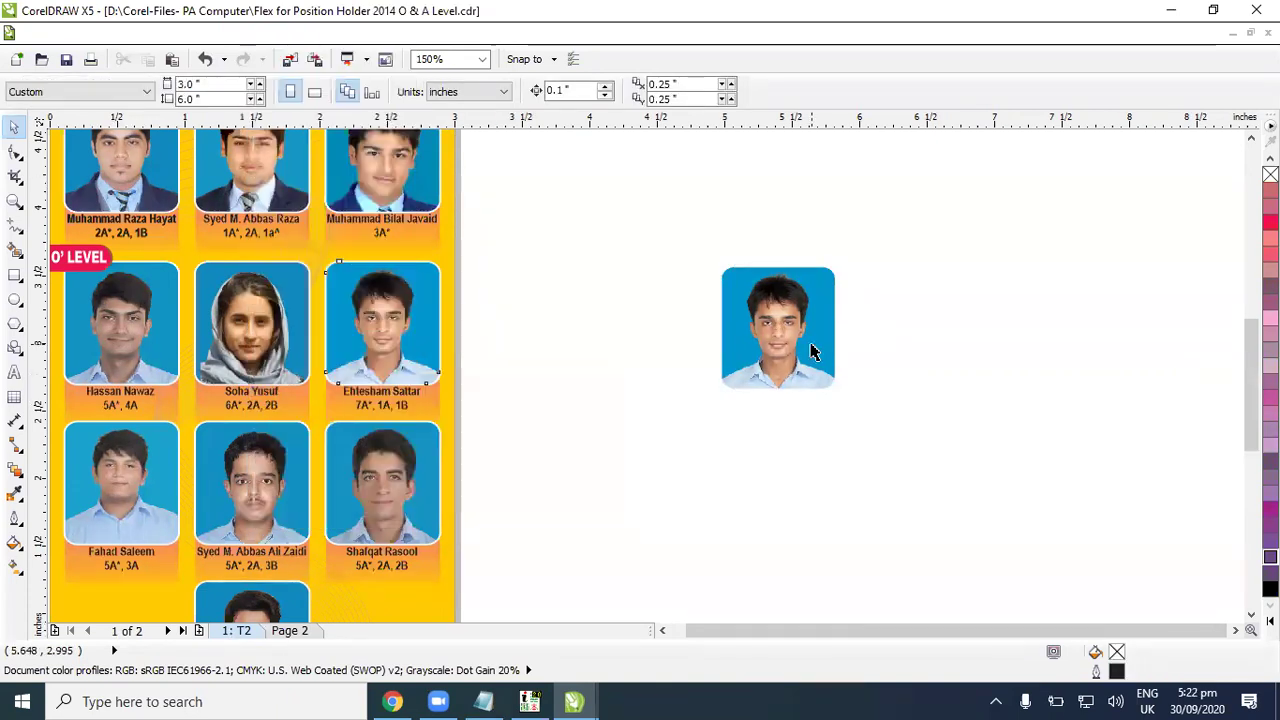
pyautogui.click(814, 349)
pyautogui.click(258, 36)
pyautogui.moveTo(334, 389)
pyautogui.click(486, 414)
# Step: Set the extracted rectangular photo beside its empty rounded frame
pyautogui.moveTo(808, 386); pyautogui.dragTo(1028, 406)
pyautogui.moveTo(637, 220); pyautogui.dragTo(903, 489)
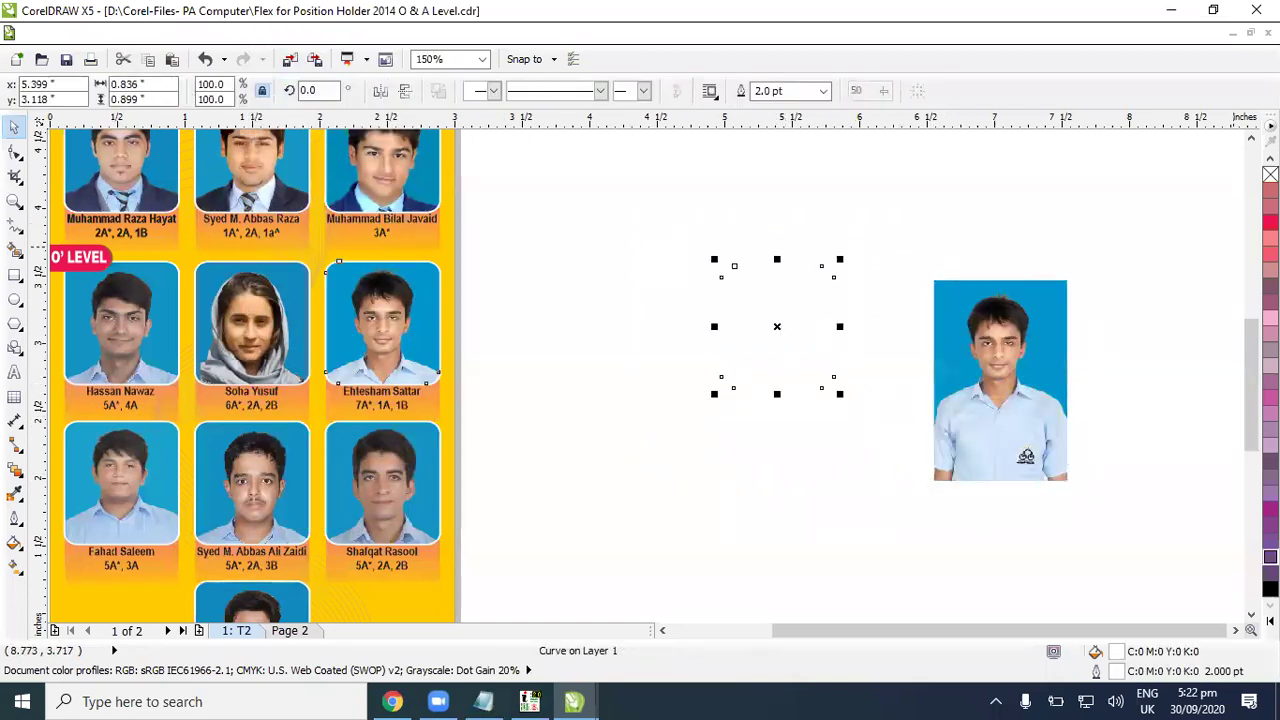
pyautogui.click(990, 437)
pyautogui.moveTo(990, 437); pyautogui.dragTo(987, 389)
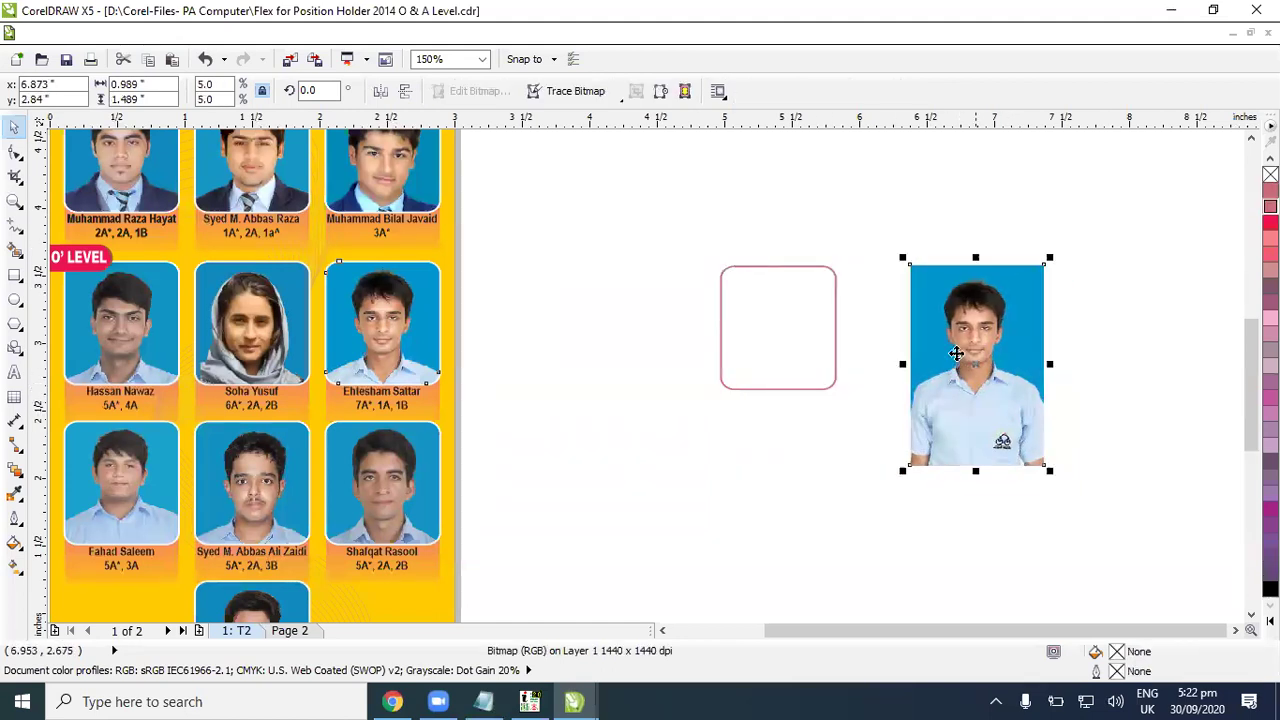
# Step: Place the photo back inside the rounded frame with PowerClip
pyautogui.click(273, 33)
pyautogui.moveTo(346, 387)
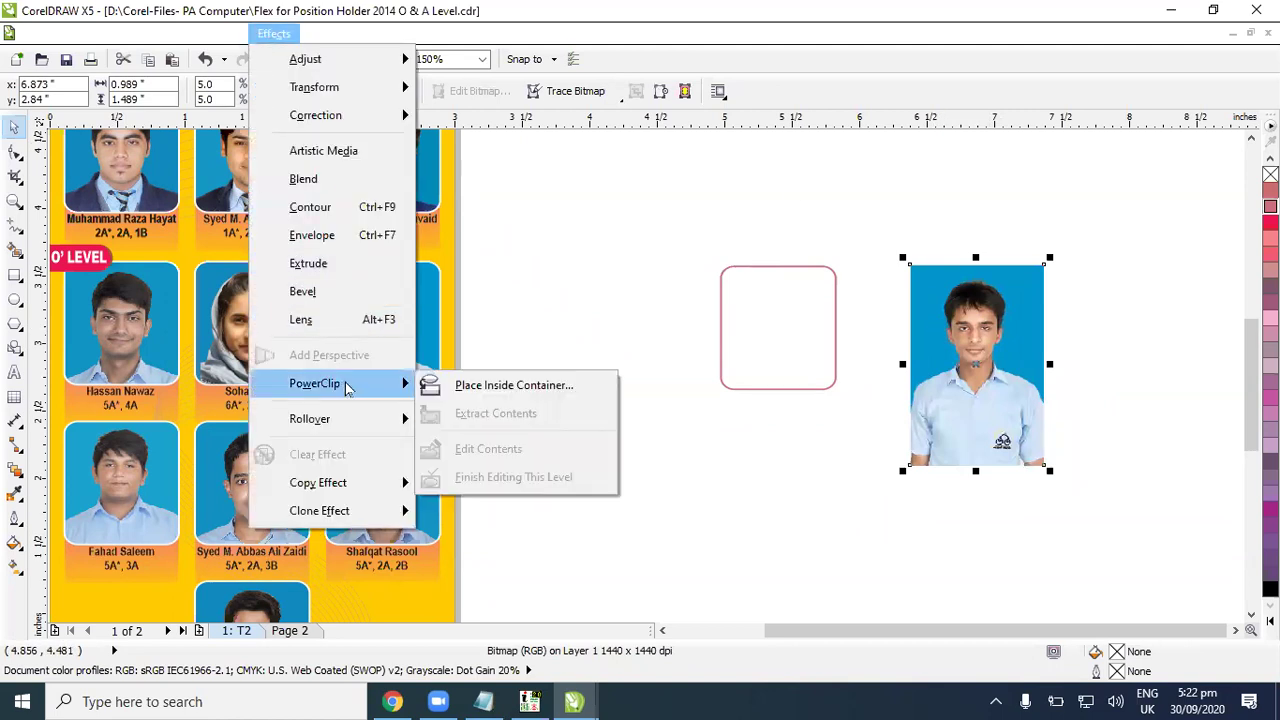
pyautogui.click(495, 385)
pyautogui.click(760, 330)
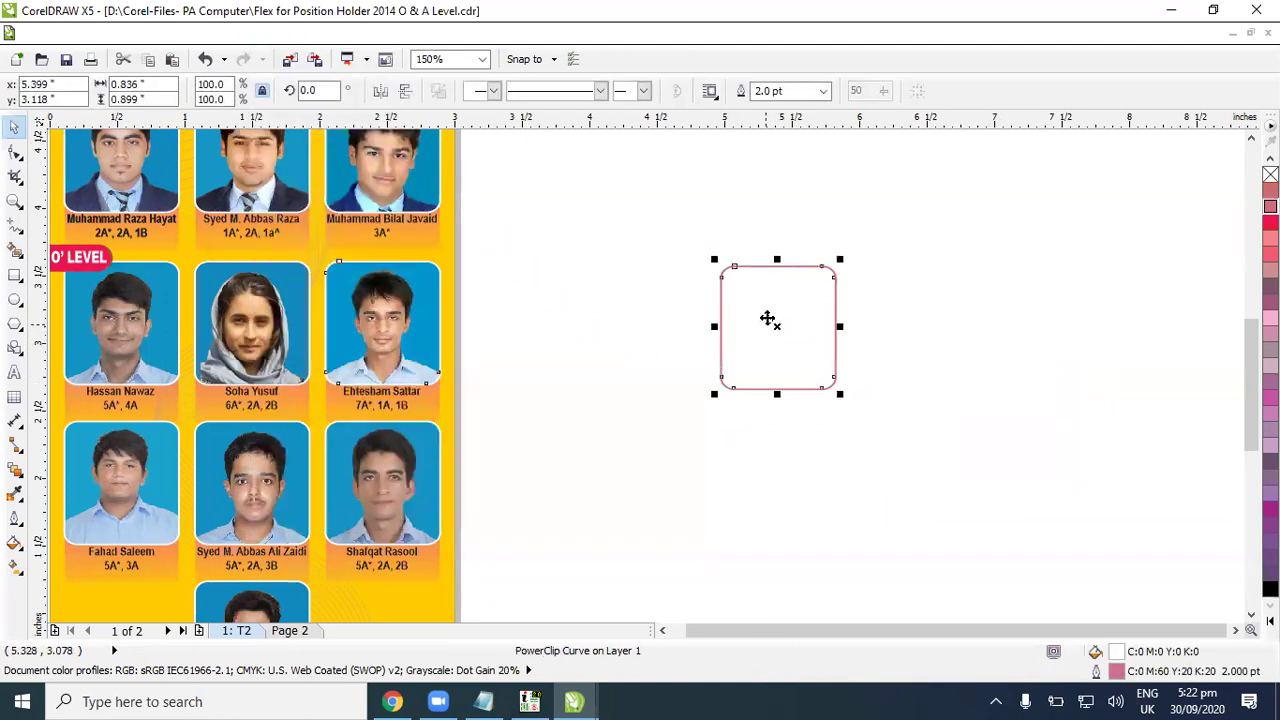
# Step: Edit the PowerClip contents to centre the photo within the frame, then finish editing
pyautogui.click(273, 33)
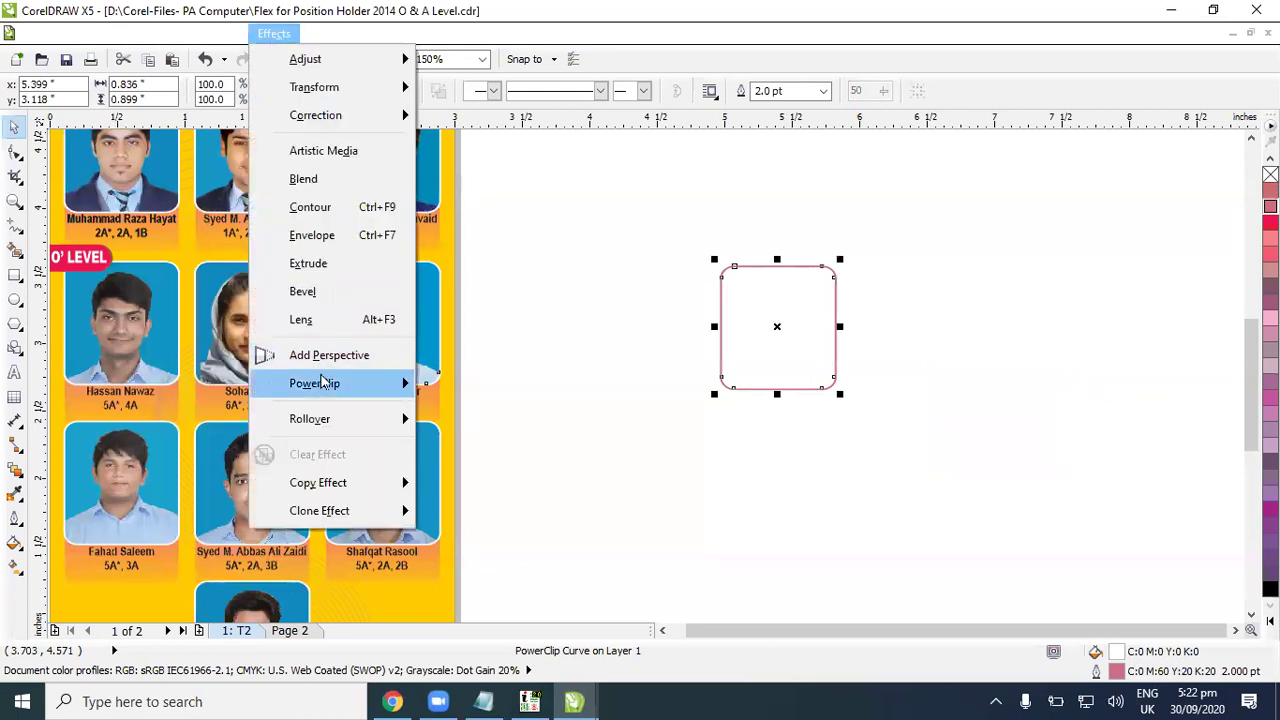
pyautogui.moveTo(330, 383)
pyautogui.click(500, 447)
pyautogui.moveTo(983, 379); pyautogui.dragTo(799, 359)
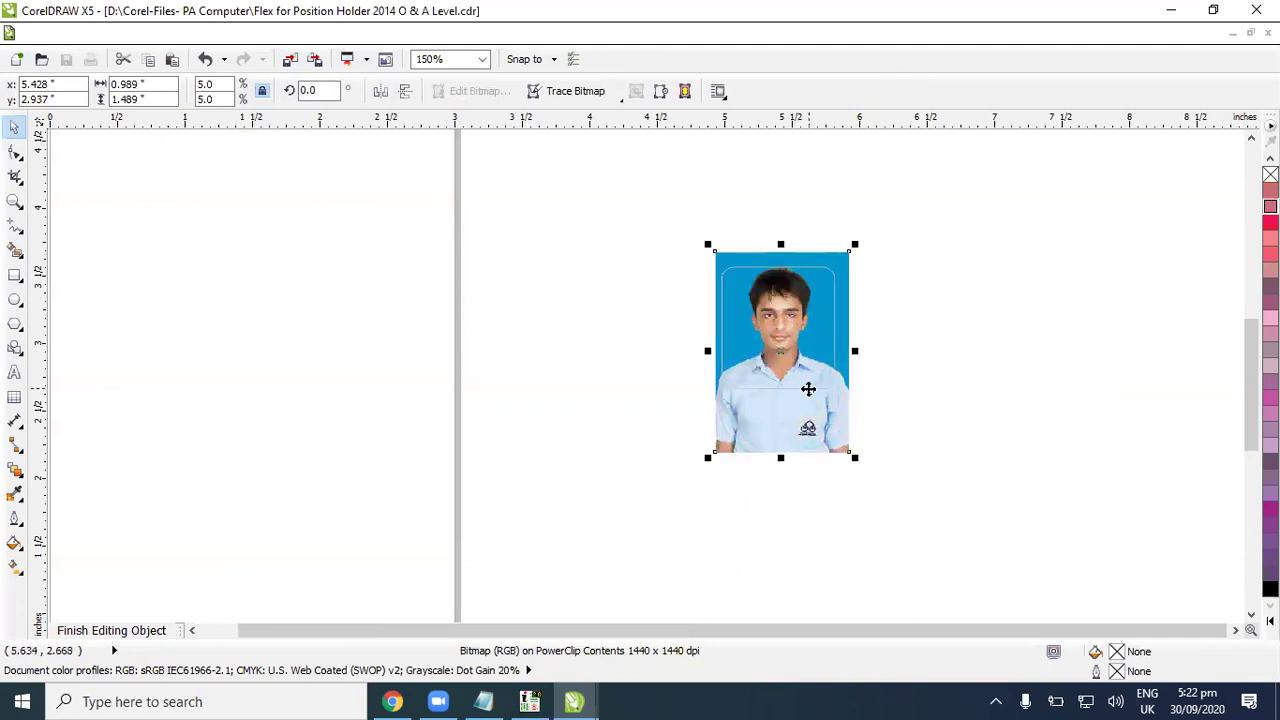
pyautogui.click(274, 34)
pyautogui.moveTo(350, 390)
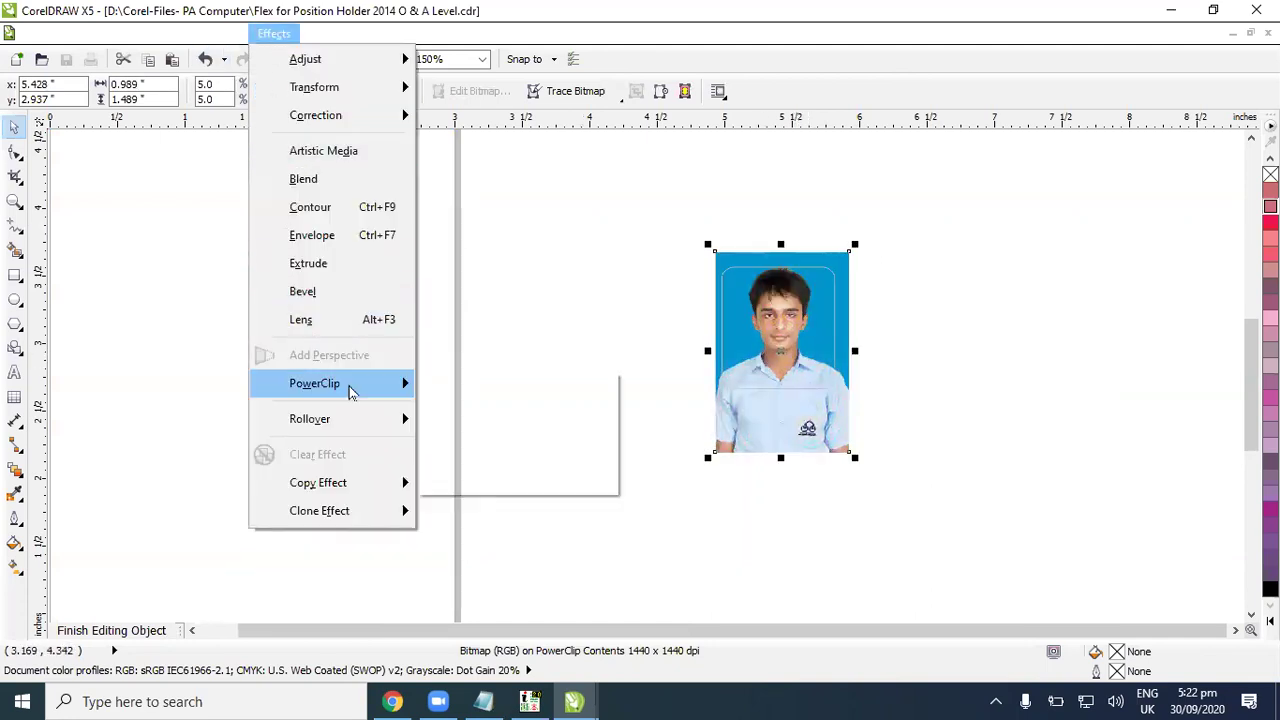
pyautogui.click(520, 476)
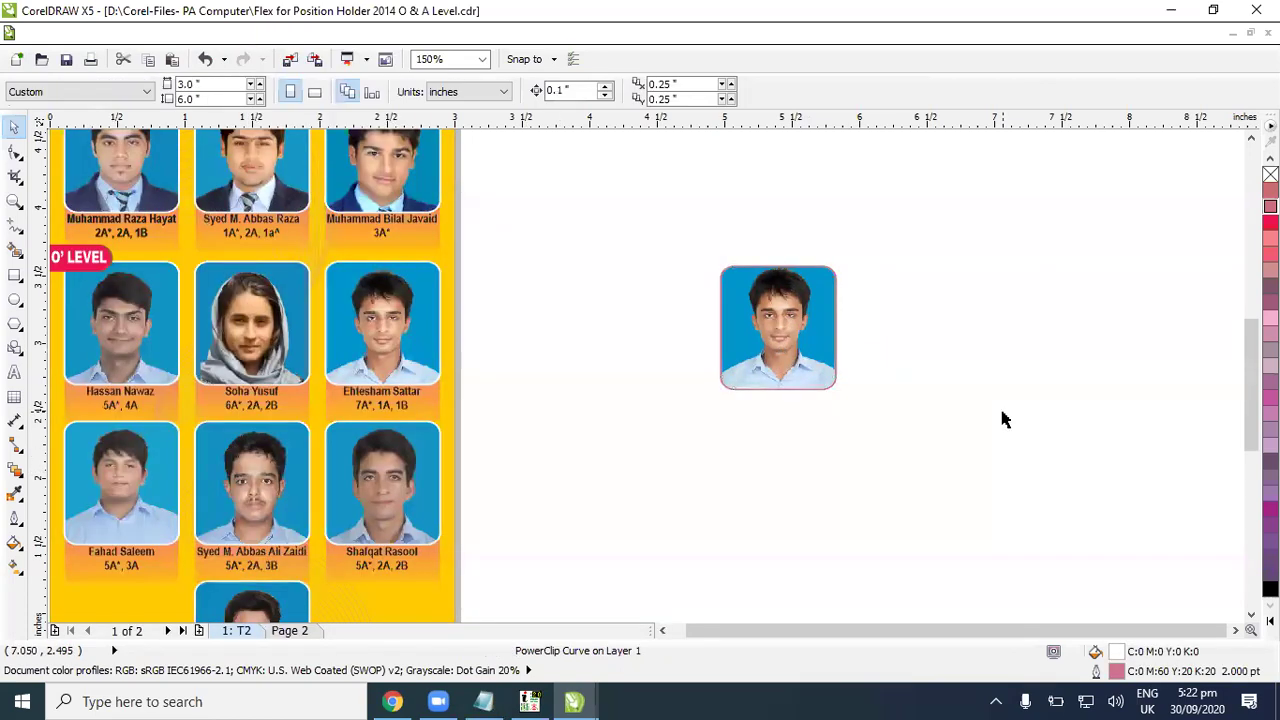
# Step: Enlarge the framed photo to about 144.1%
pyautogui.click(1005, 420)
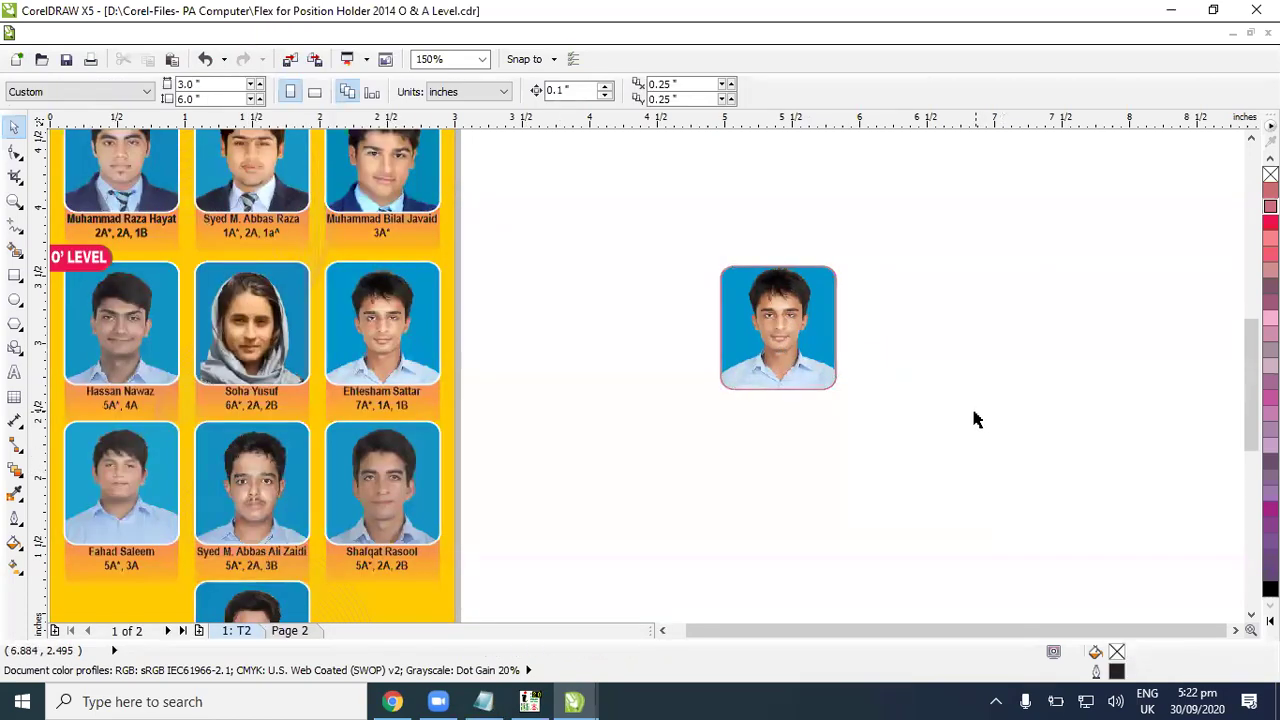
pyautogui.click(800, 371)
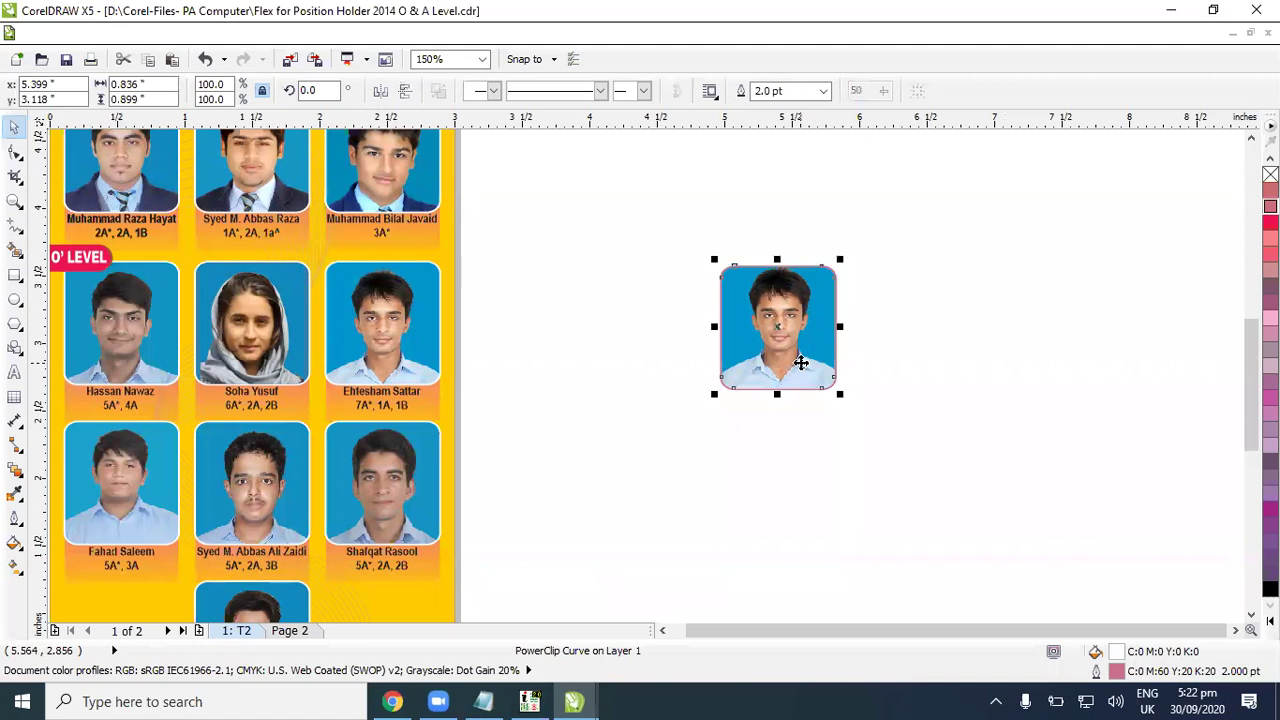
pyautogui.moveTo(840, 393); pyautogui.dragTo(892, 444)
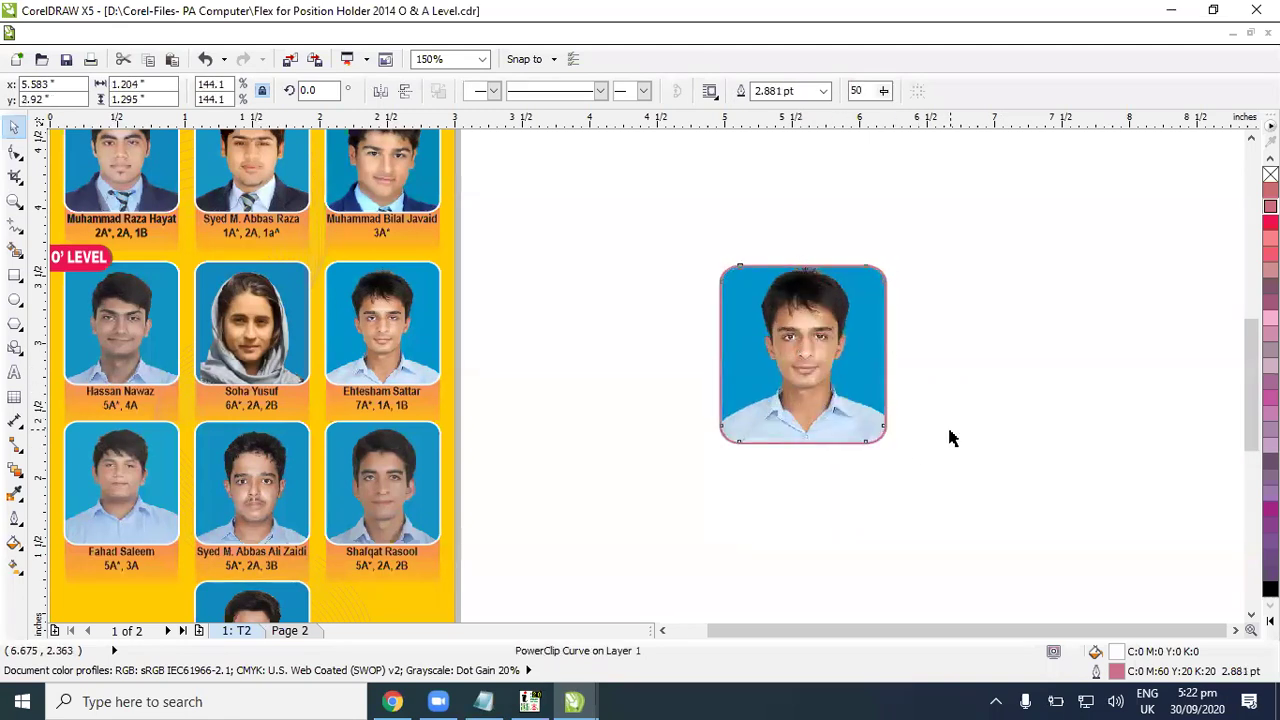
pyautogui.click(891, 409)
pyautogui.scroll(-2, 894, 410)
pyautogui.click(870, 395)
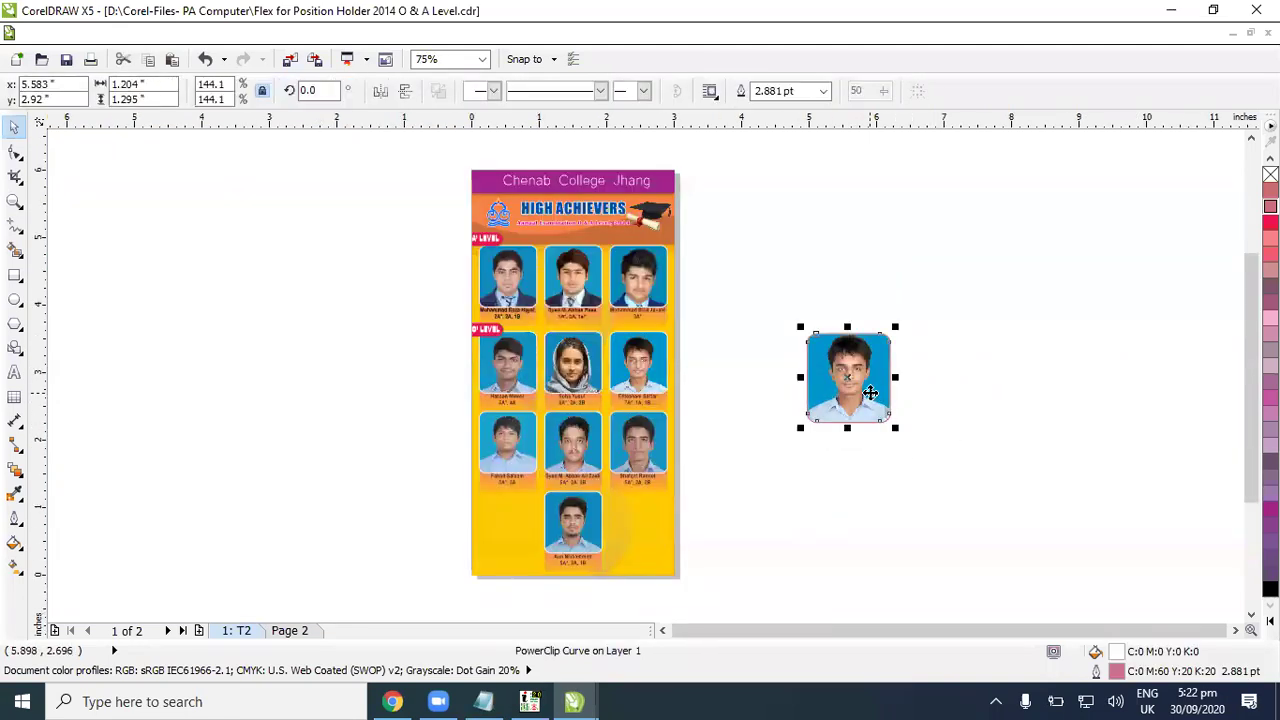
# Step: Delete the enlarged framed student photo and view the full A Level and O Level photo grid
pyautogui.press('Delete')
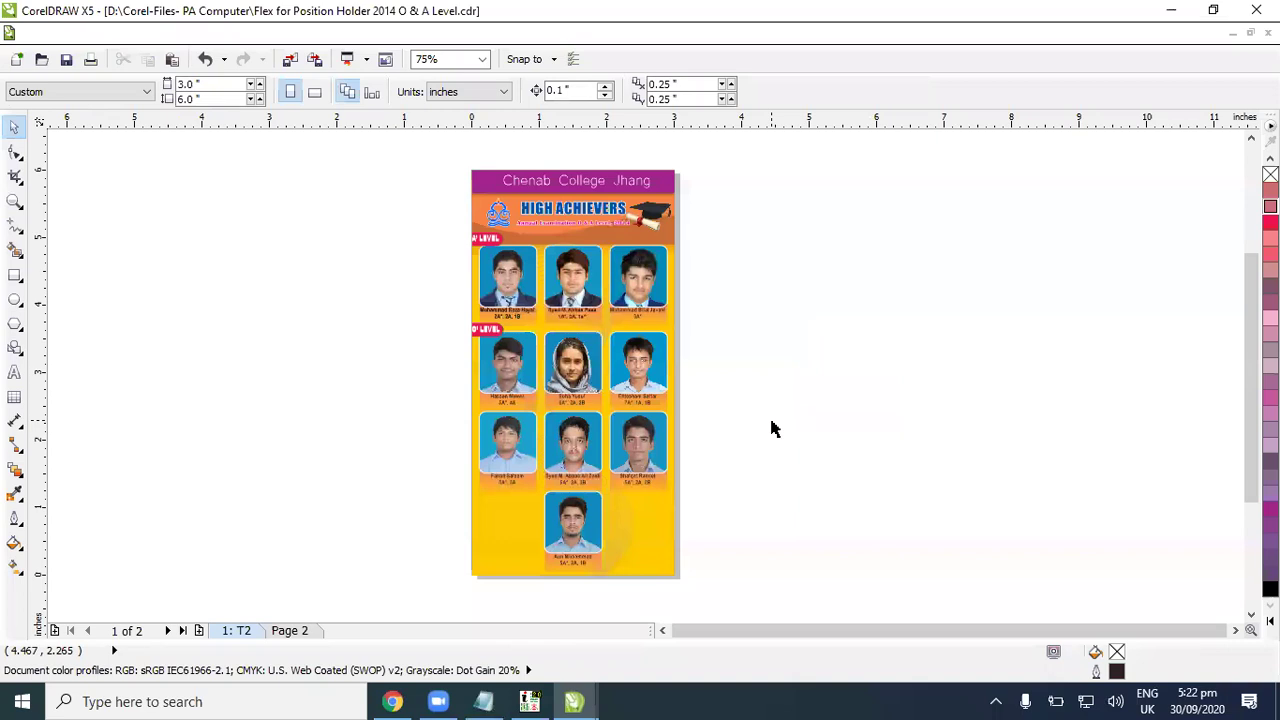
pyautogui.scroll(-1, 771, 428)
pyautogui.scroll(2, 771, 428)
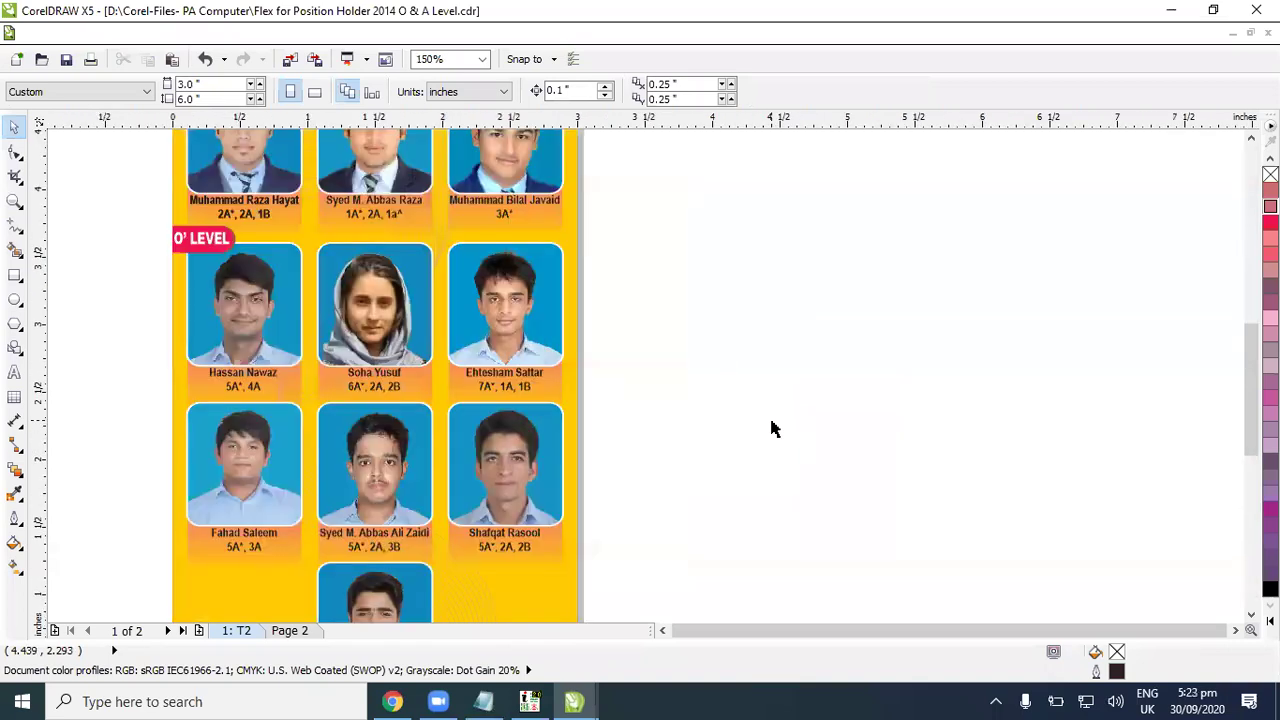
pyautogui.scroll(-1, 771, 428)
# Step: Close the flex and Urdu documents without saving changes
pyautogui.hotkey('alt', 'F4')
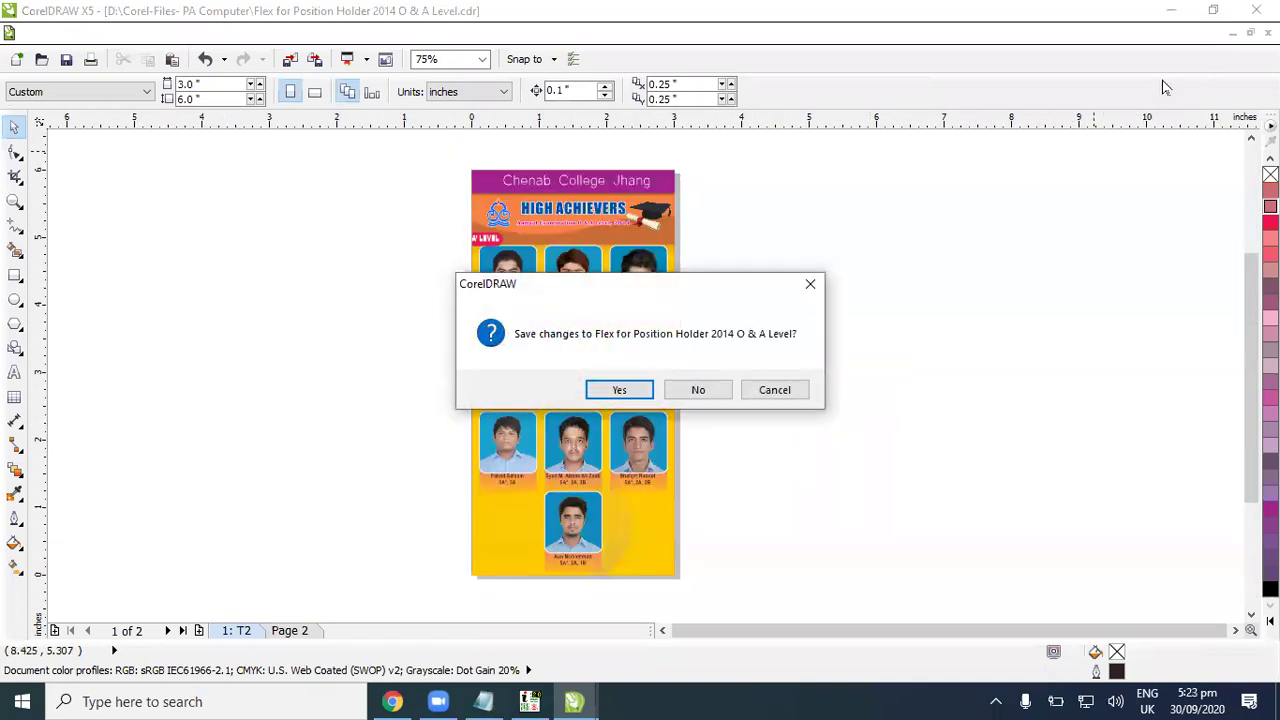
pyautogui.click(714, 389)
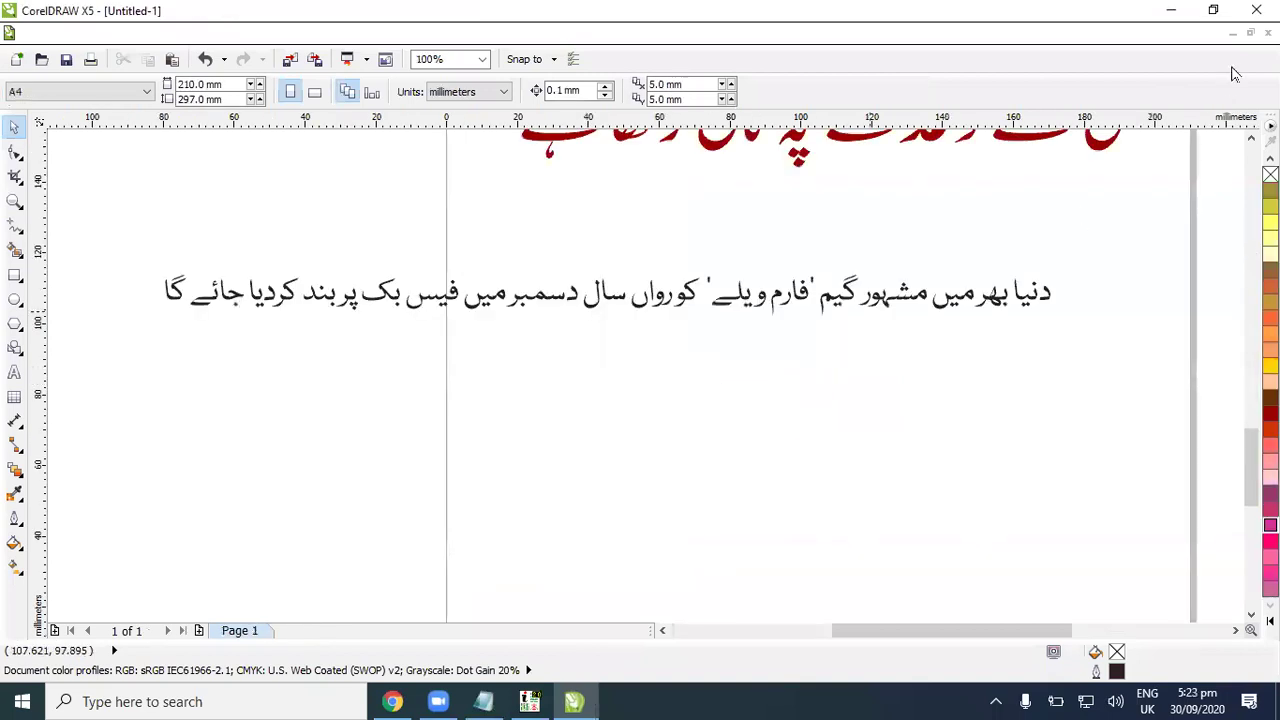
pyautogui.click(643, 391)
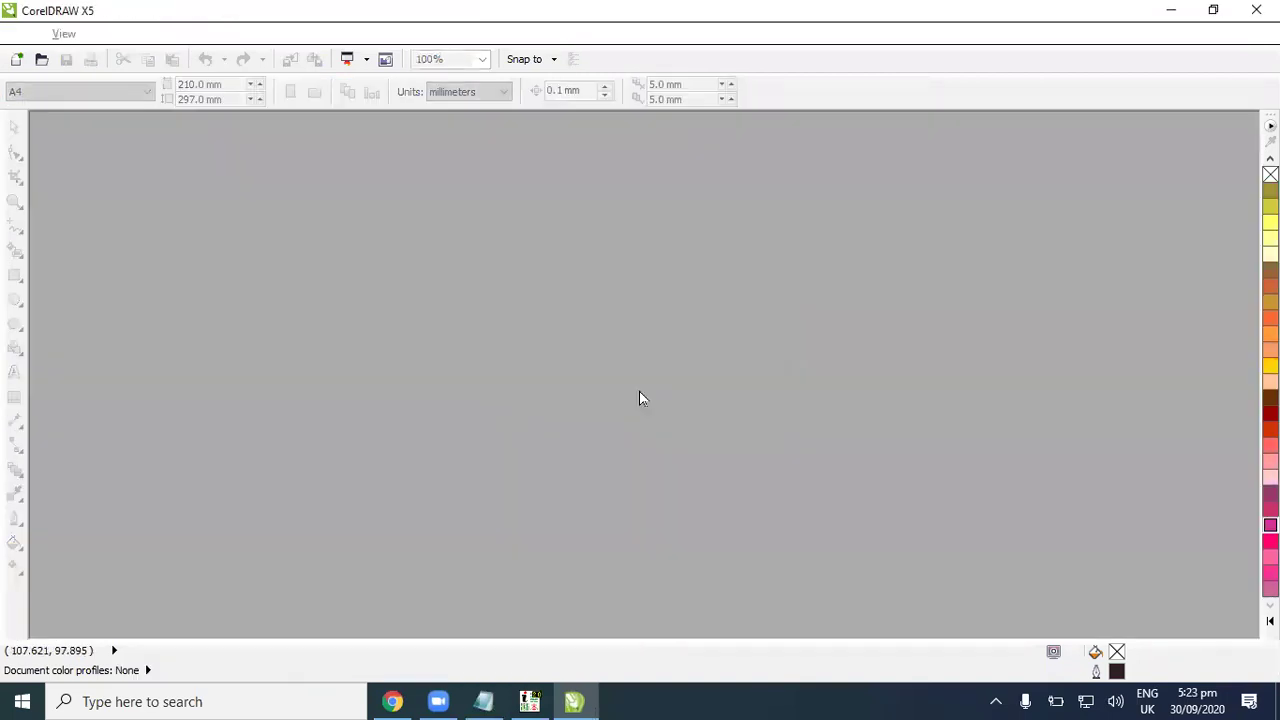
# Step: On a new A4 document, type PAKISTAN and enlarge it to about 97 pt
pyautogui.hotkey('ctrl', 'n')
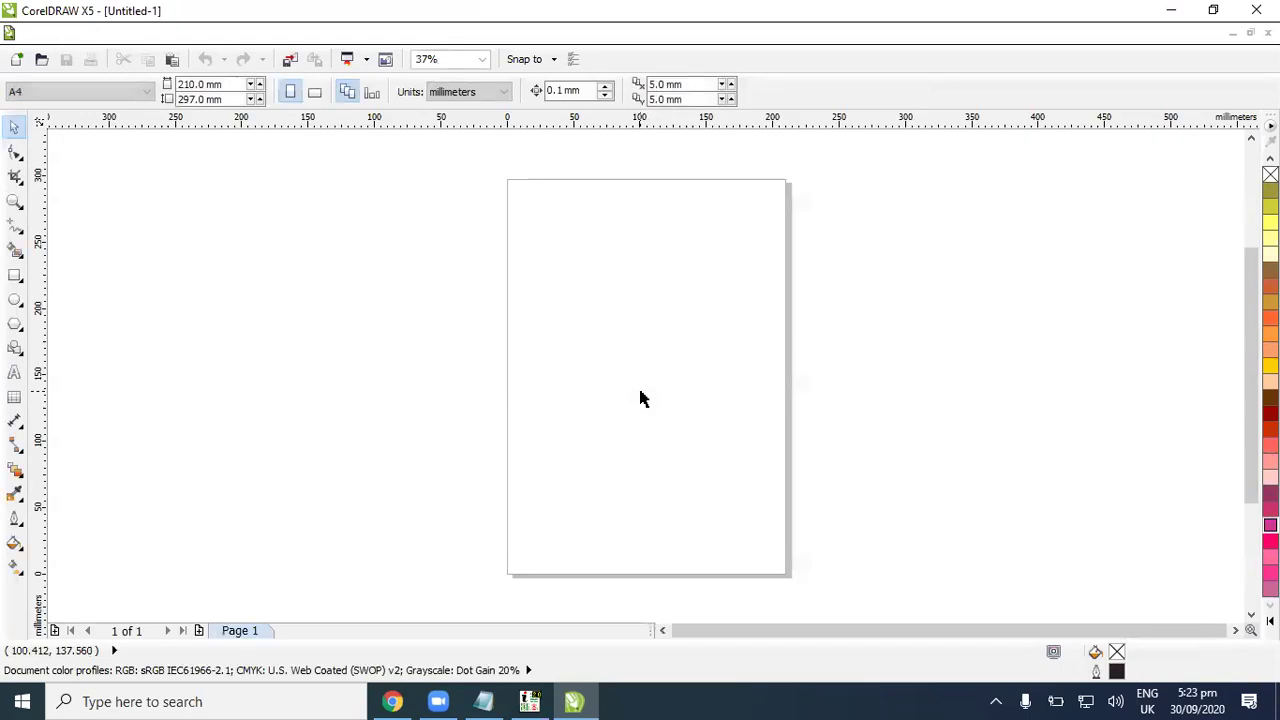
pyautogui.click(14, 372)
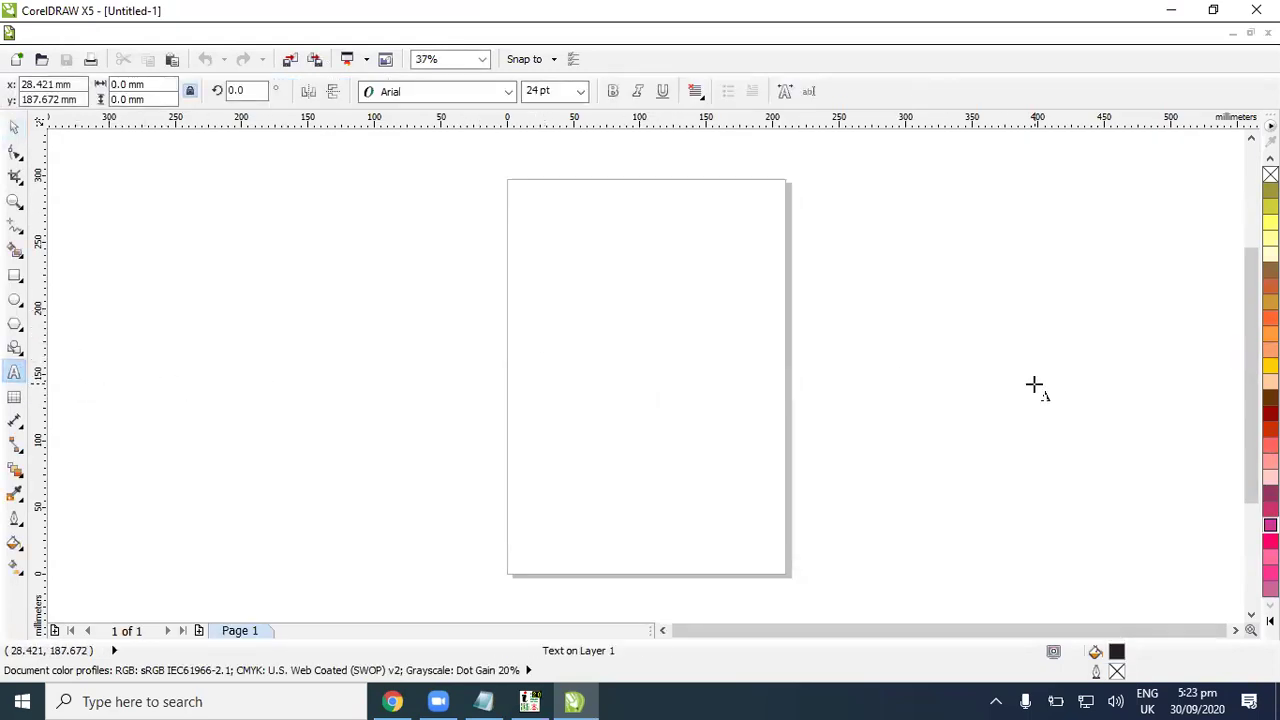
pyautogui.write('PAKISTAN')
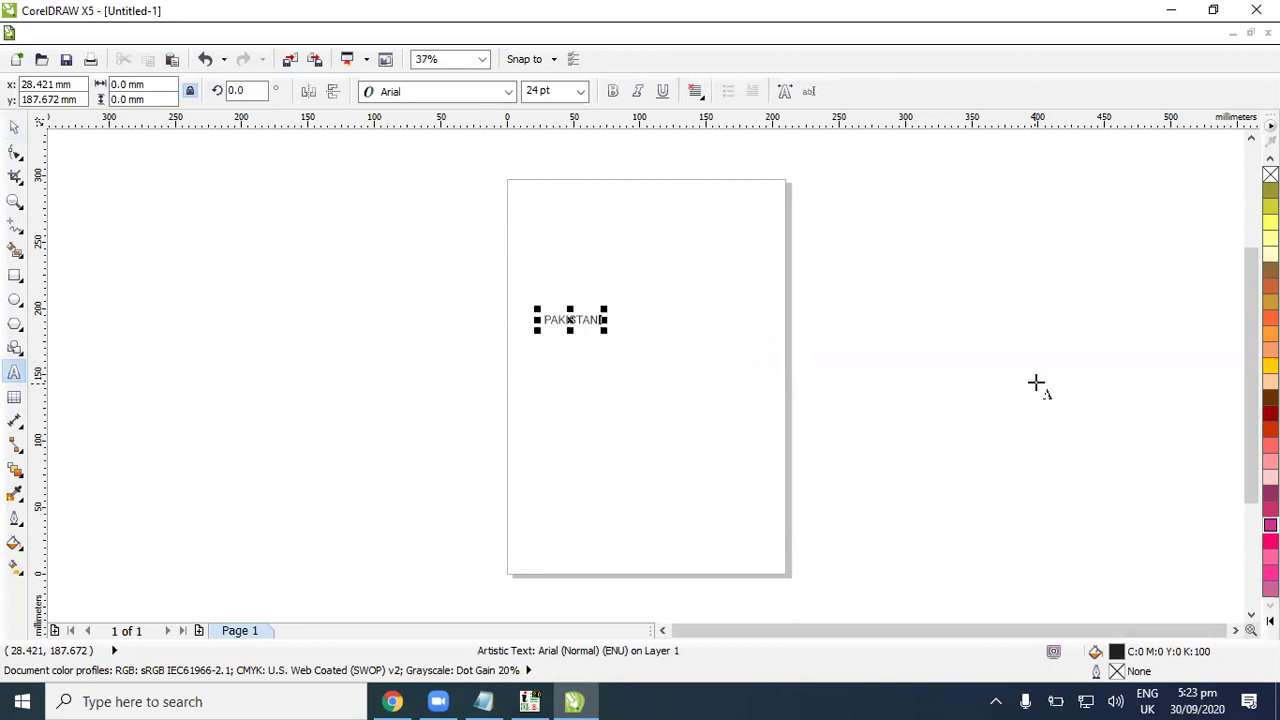
pyautogui.click(12, 130)
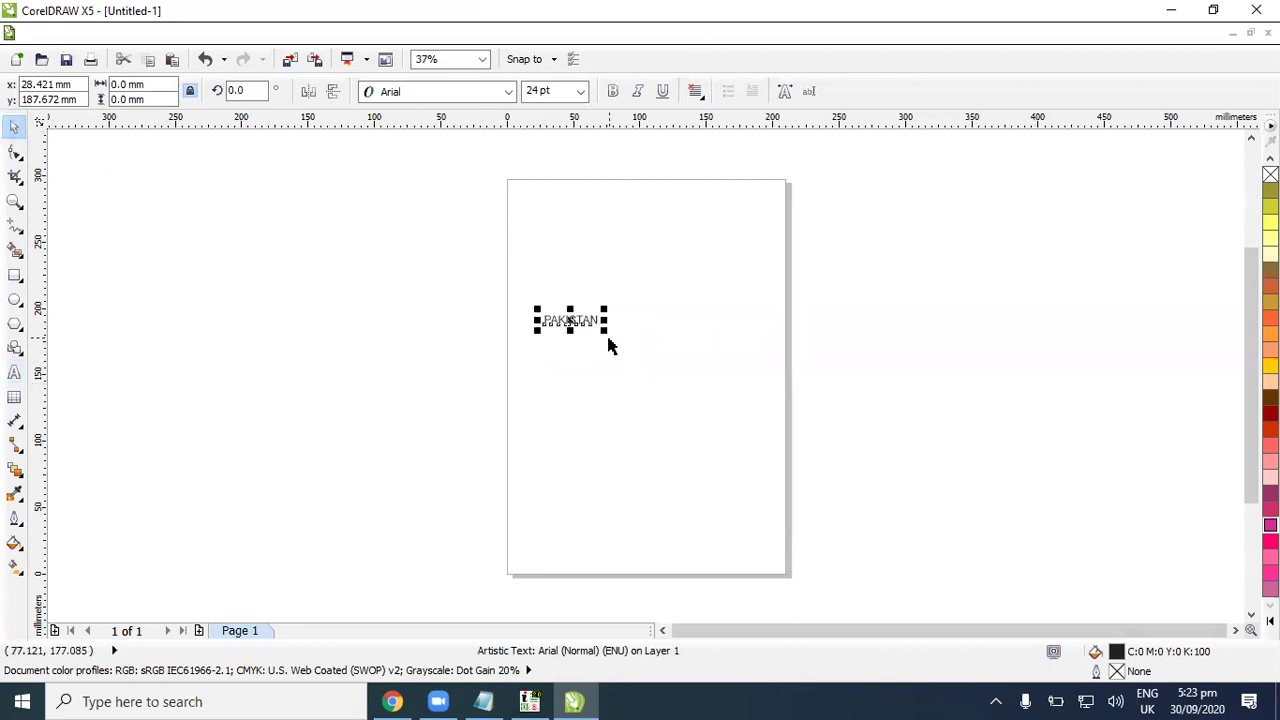
pyautogui.moveTo(606, 333); pyautogui.dragTo(766, 409)
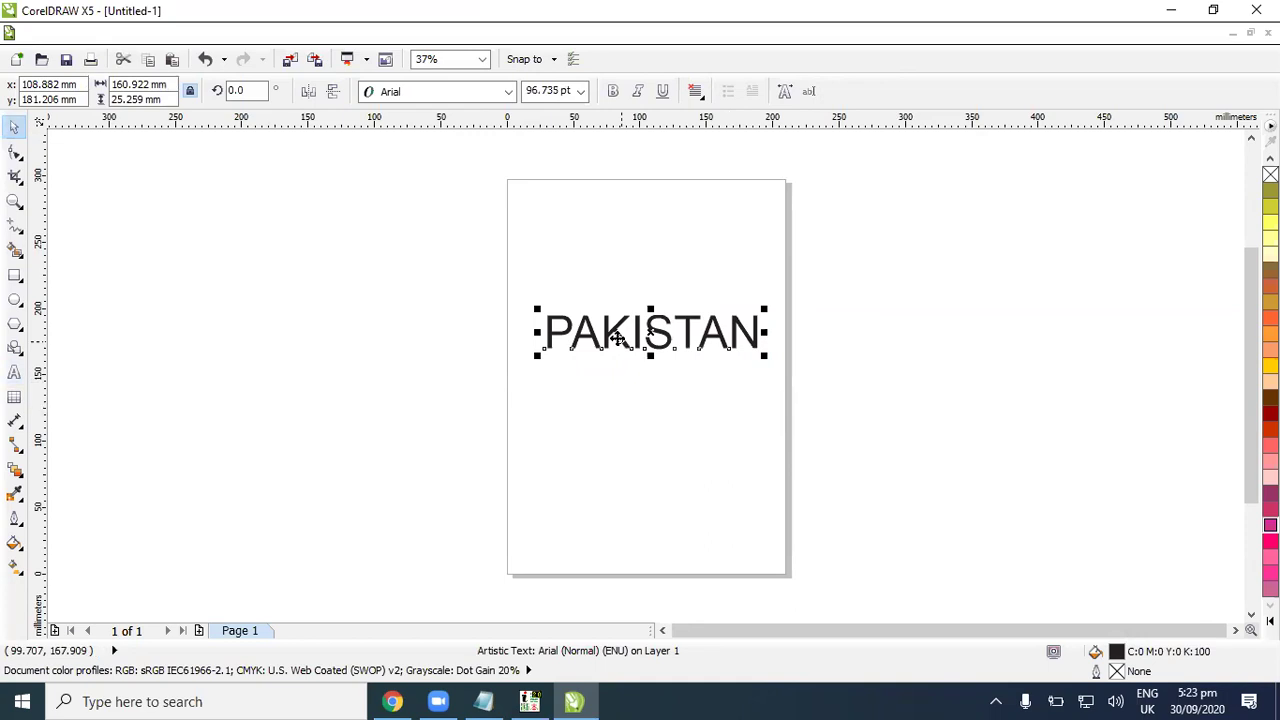
pyautogui.moveTo(545, 361); pyautogui.dragTo(527, 363)
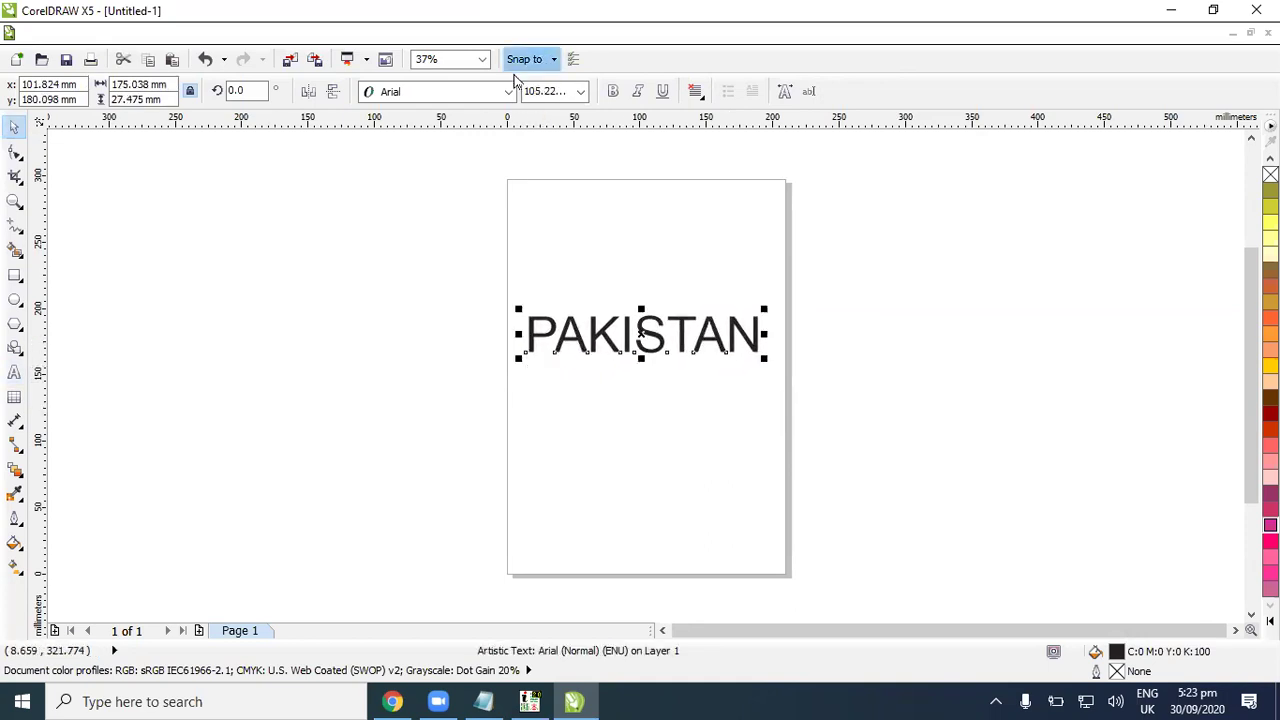
# Step: Set the PAKISTAN text to the 28 Days Later font and enlarge it further
pyautogui.click(507, 92)
pyautogui.click(507, 92)
pyautogui.click(508, 92)
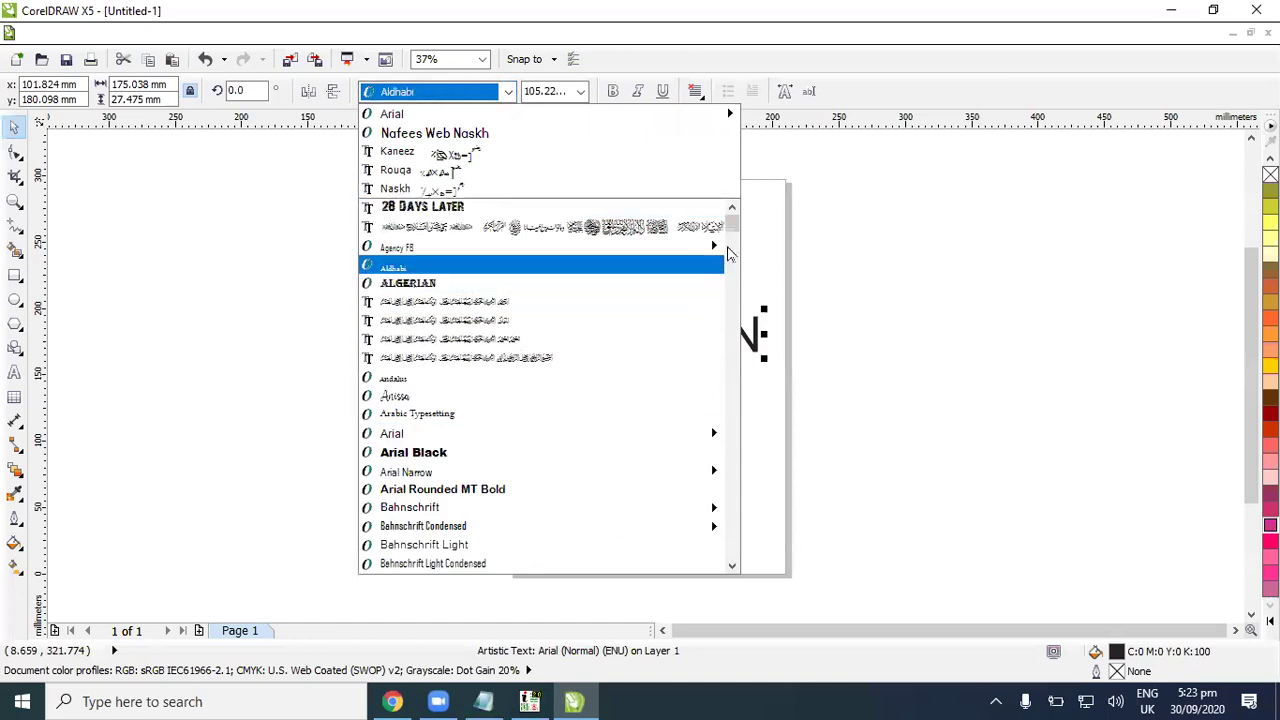
pyautogui.click(560, 205)
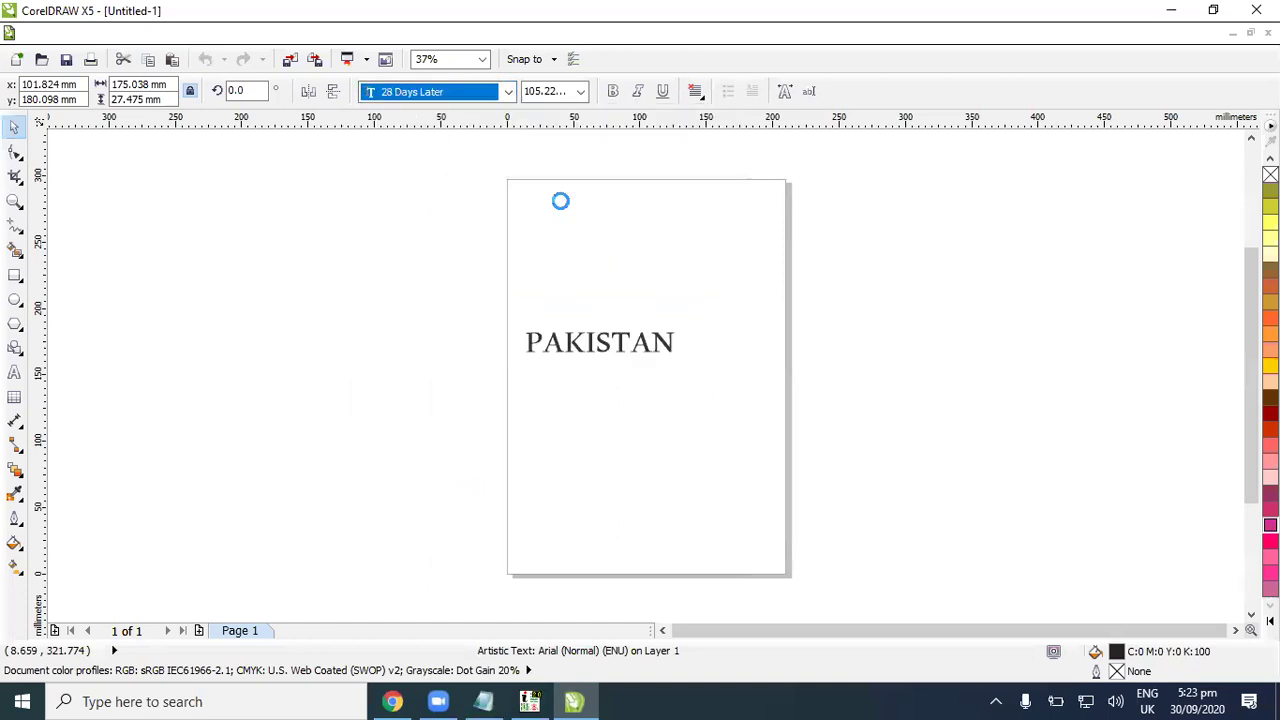
pyautogui.moveTo(728, 361); pyautogui.dragTo(774, 391)
pyautogui.click(666, 429)
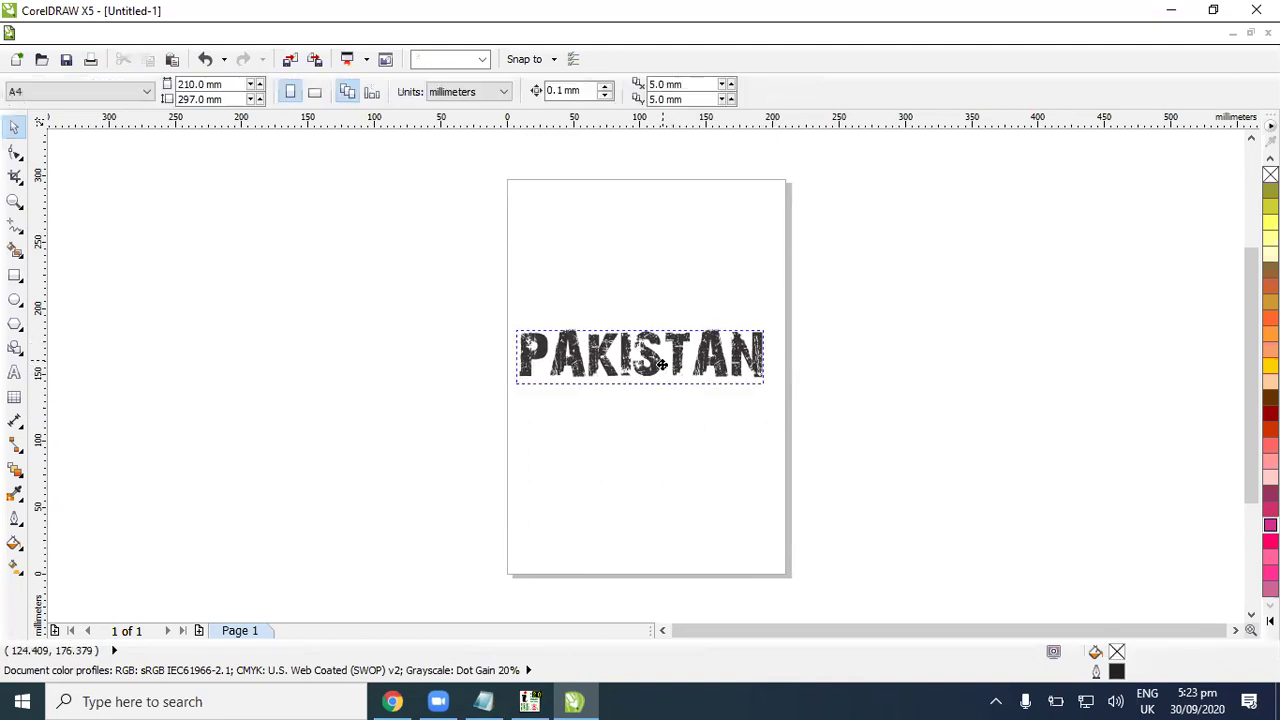
# Step: Change PAKISTAN to Rockwell Extra Bold and shrink it to about 200 mm wide
pyautogui.click(672, 352)
pyautogui.scroll(2, 620, 352)
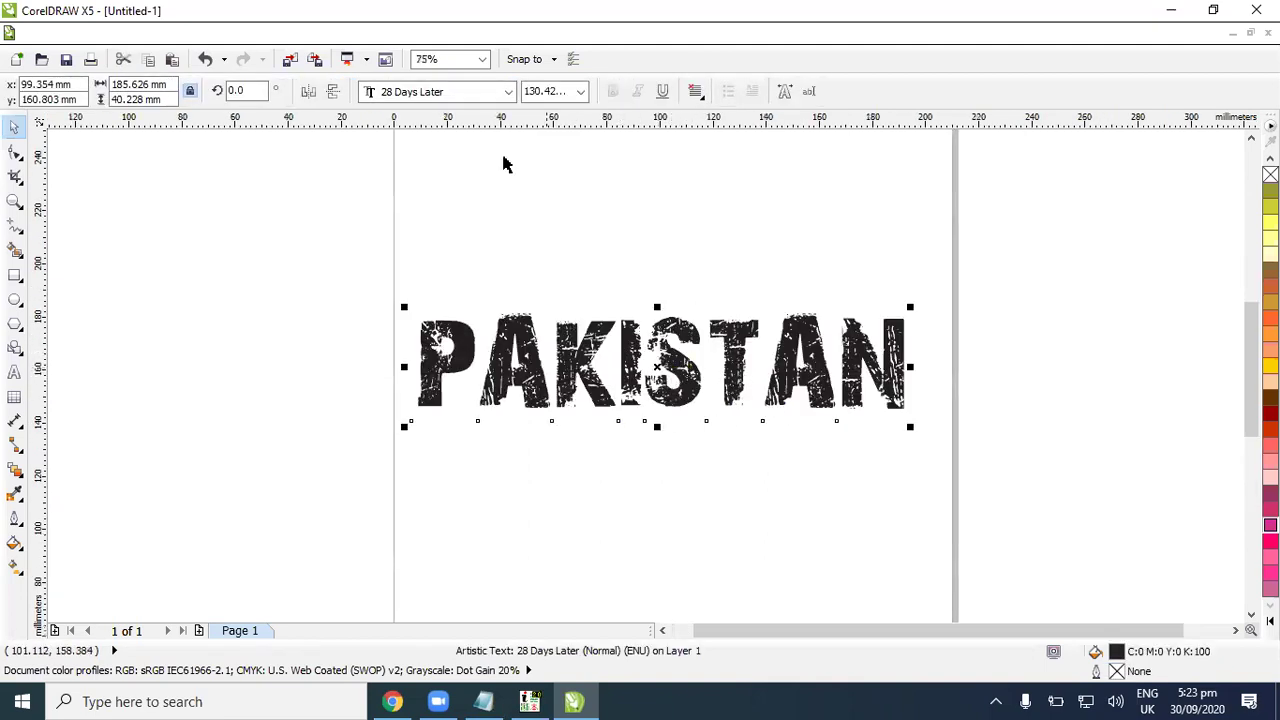
pyautogui.click(508, 91)
pyautogui.moveTo(728, 236); pyautogui.dragTo(731, 457)
pyautogui.click(615, 450)
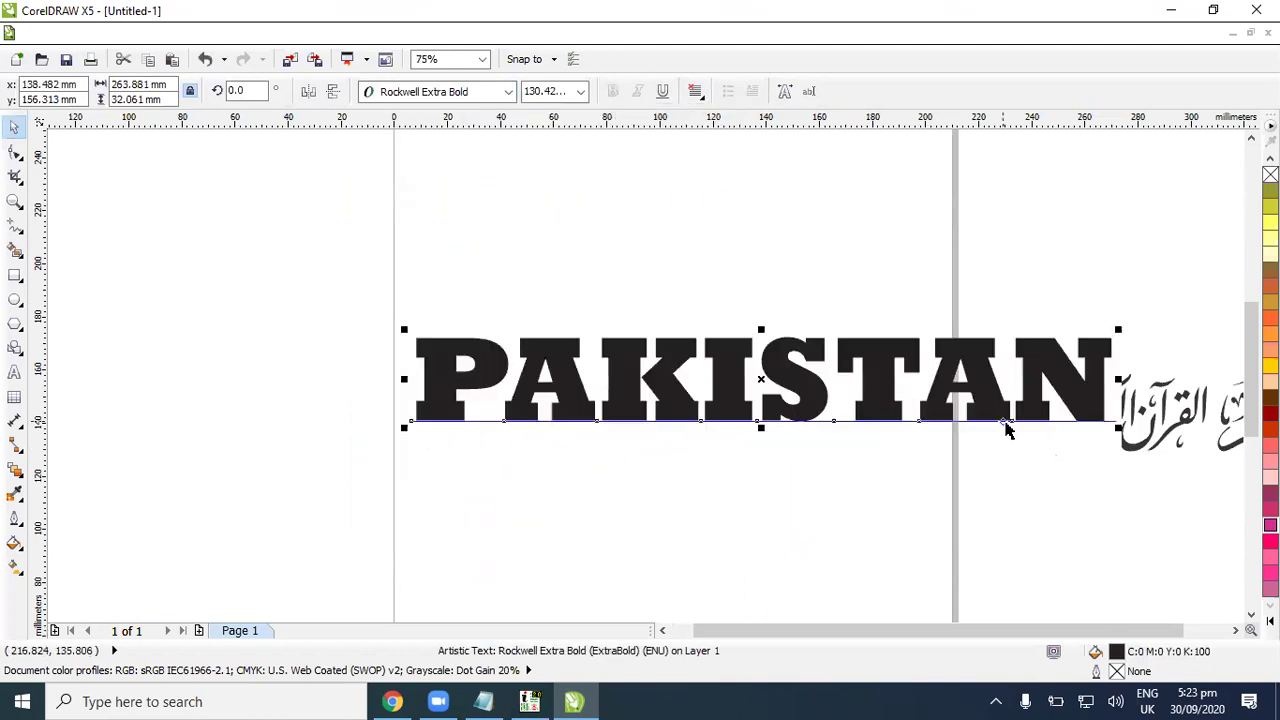
pyautogui.click(1136, 318)
pyautogui.scroll(-2, 1150, 423)
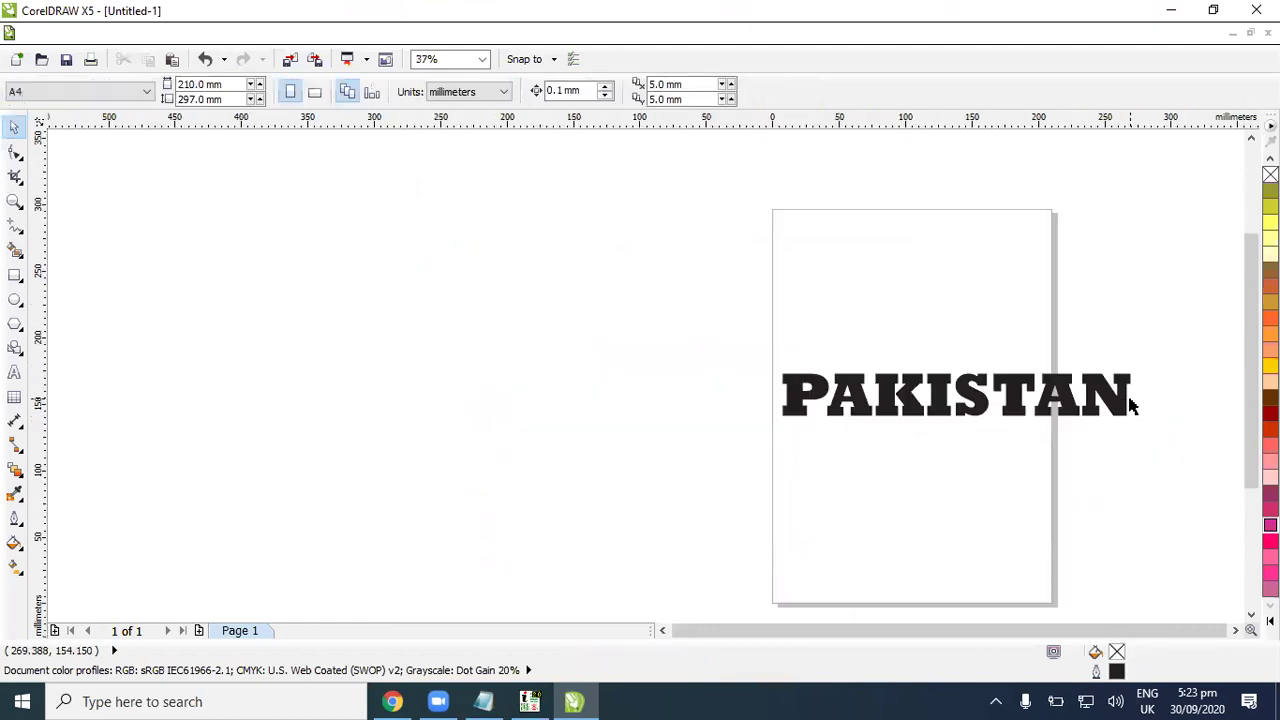
pyautogui.scroll(2, 1134, 400)
pyautogui.click(1128, 352)
pyautogui.moveTo(1141, 357); pyautogui.dragTo(970, 363)
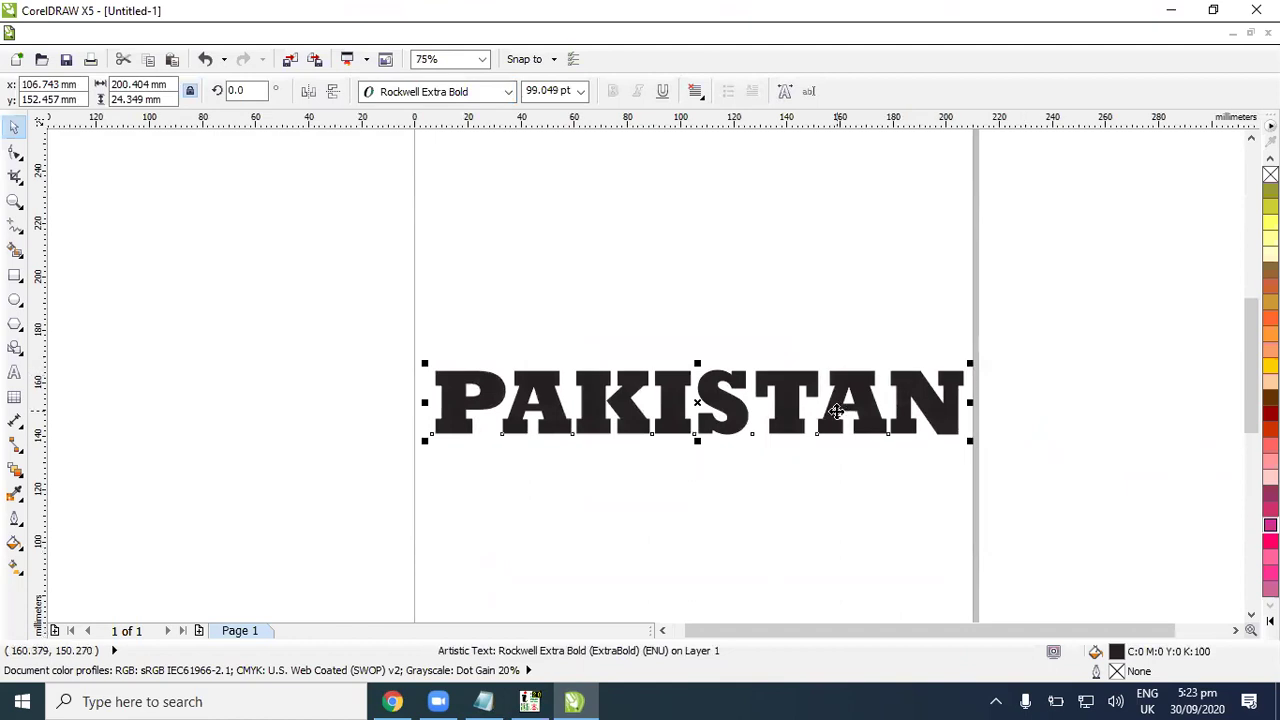
# Step: Apply an envelope to PAKISTAN, pulling its top-centre node up into a peak
pyautogui.click(19, 476)
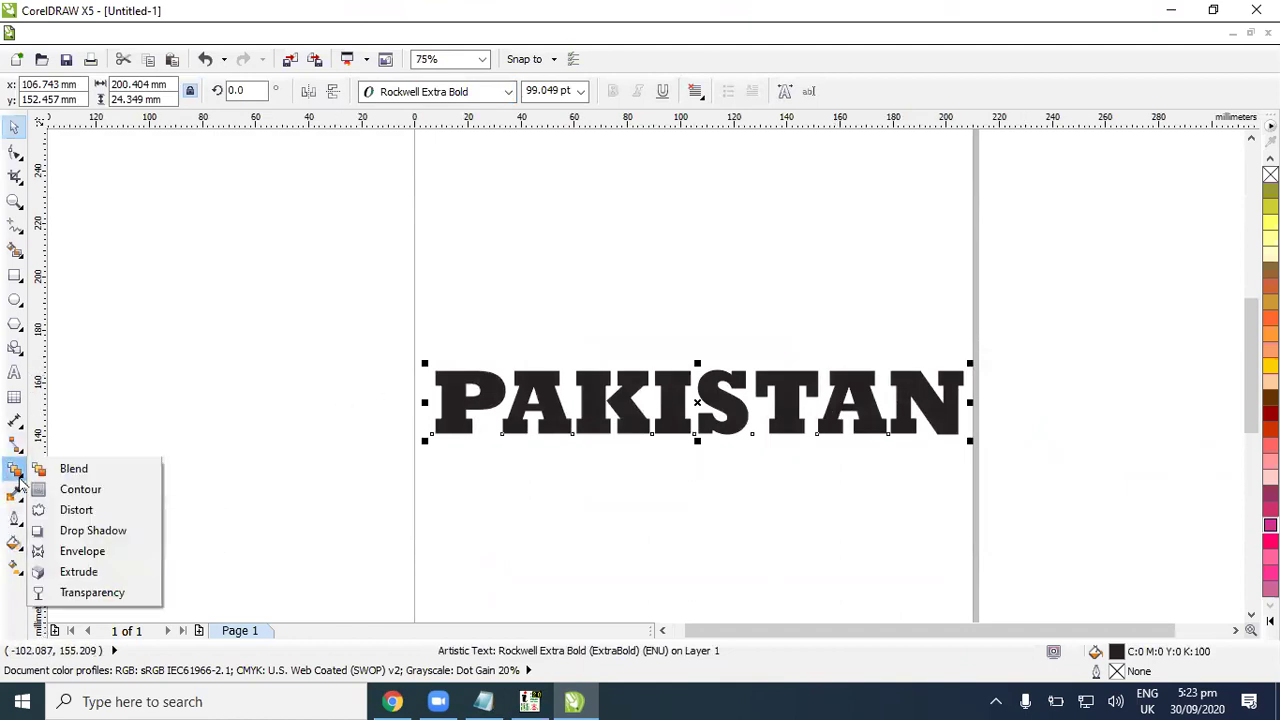
pyautogui.click(80, 551)
pyautogui.moveTo(698, 371); pyautogui.dragTo(700, 297)
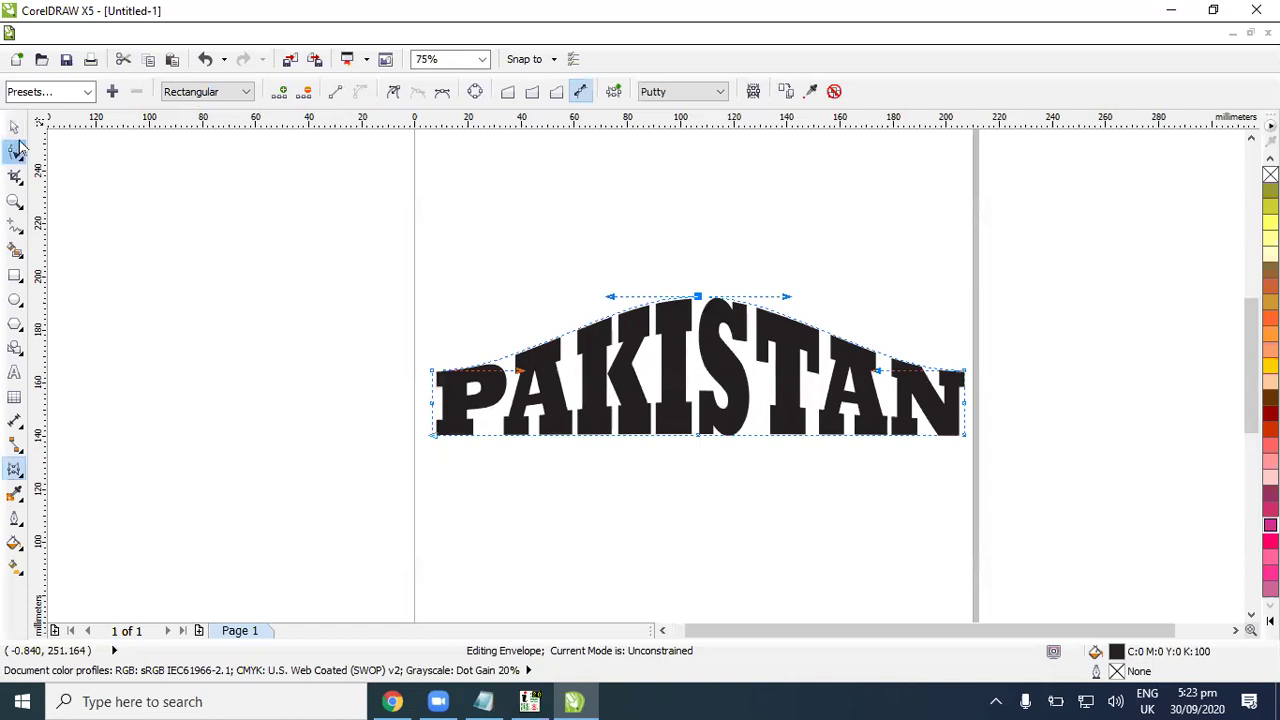
pyautogui.click(14, 127)
pyautogui.press('Escape')
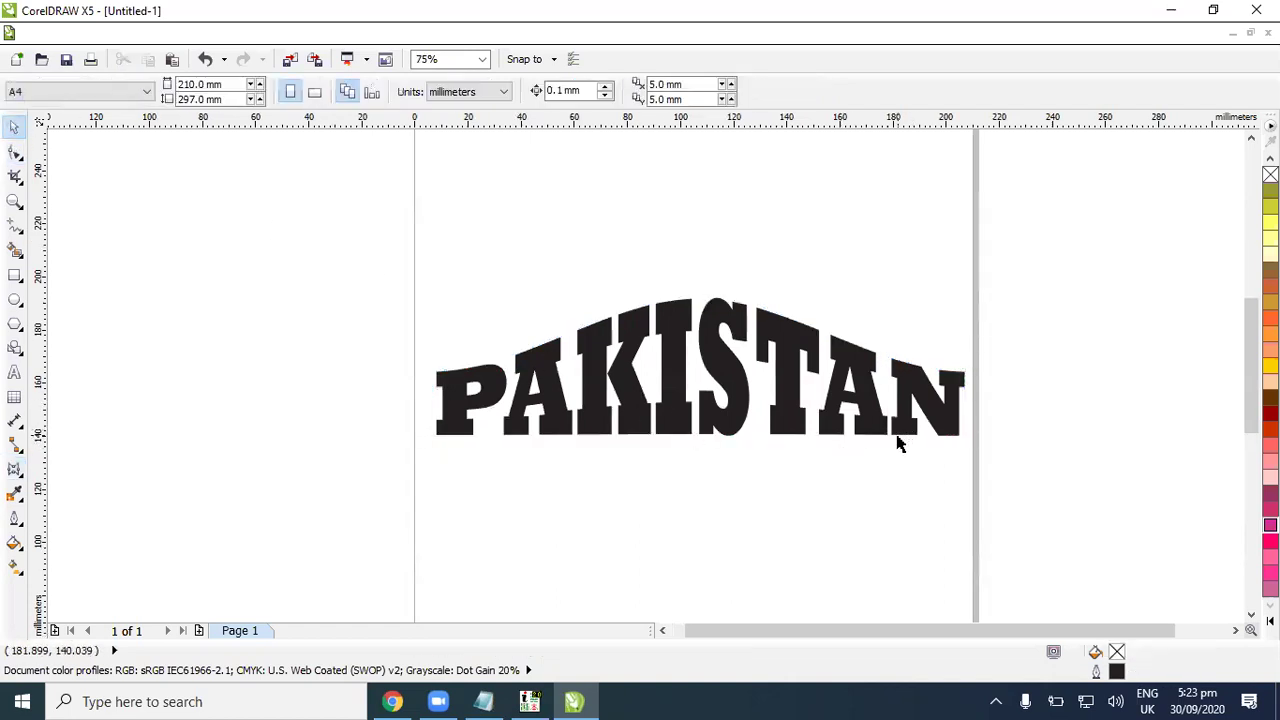
# Step: Fill the arched PAKISTAN text dark red (#990000)
pyautogui.click(920, 425)
pyautogui.click(1270, 413)
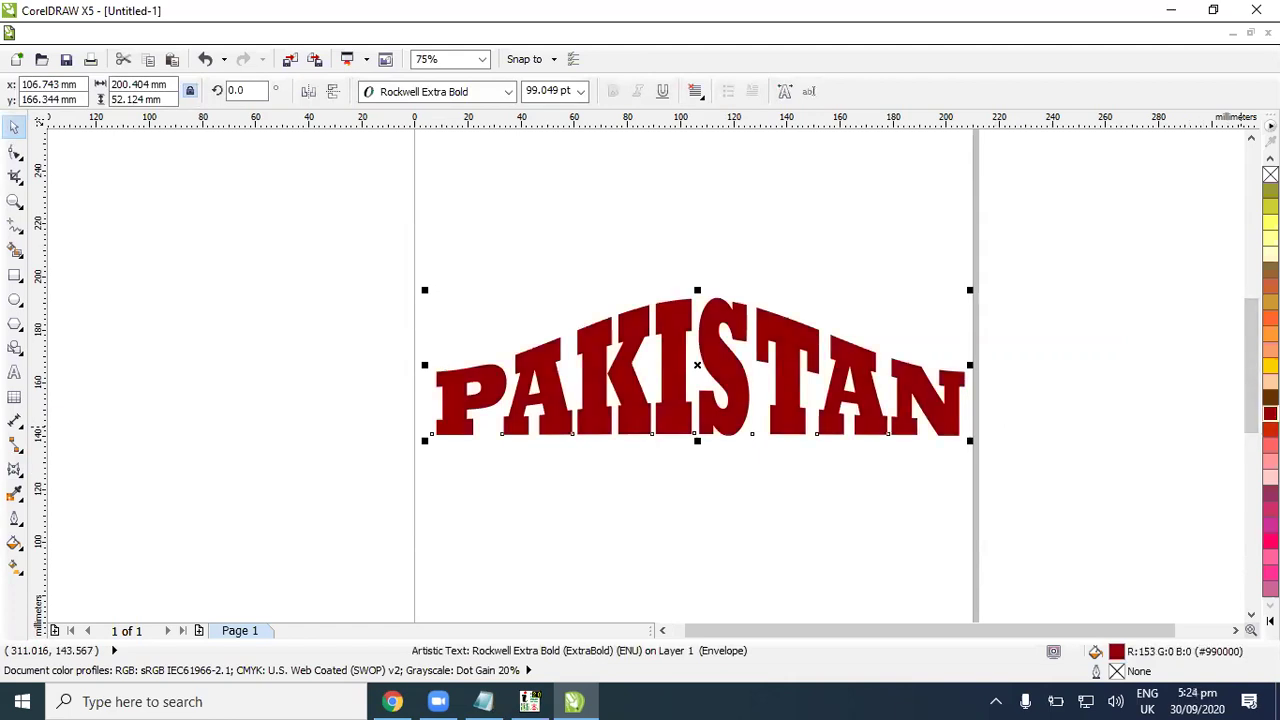
pyautogui.click(1062, 328)
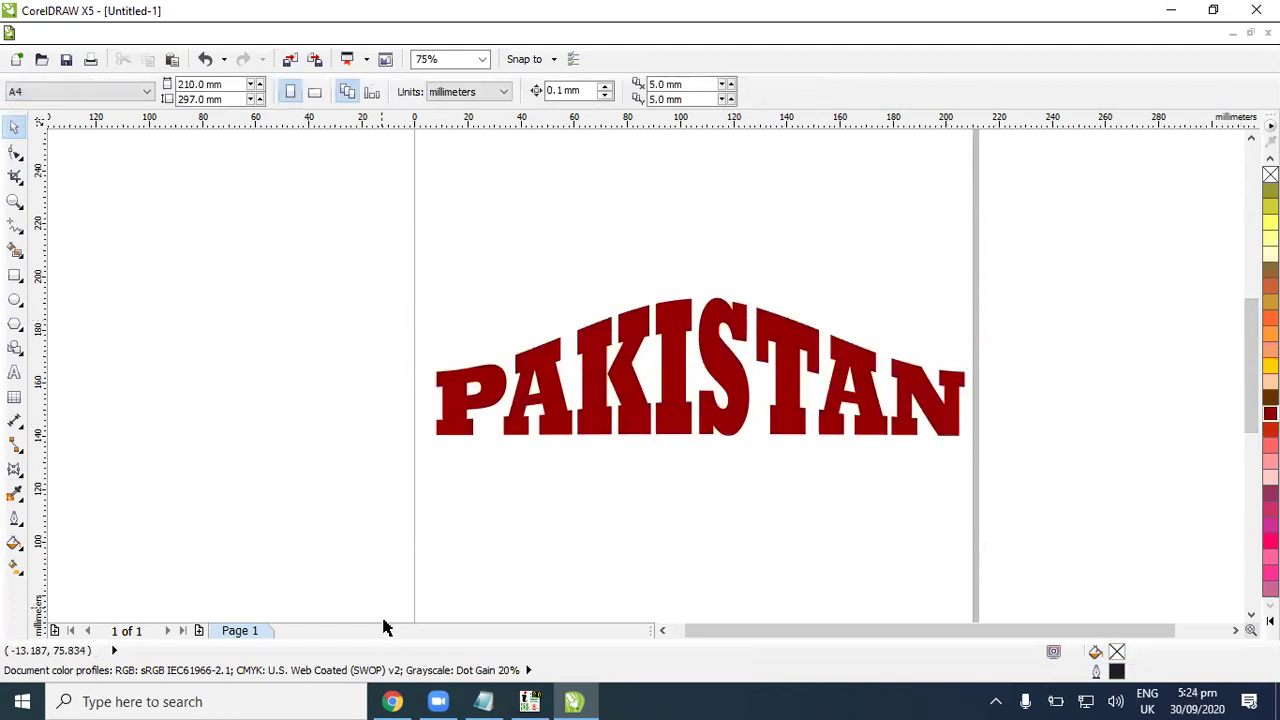
# Step: Bring up File > Import and cancel it without importing anything
pyautogui.click(38, 35)
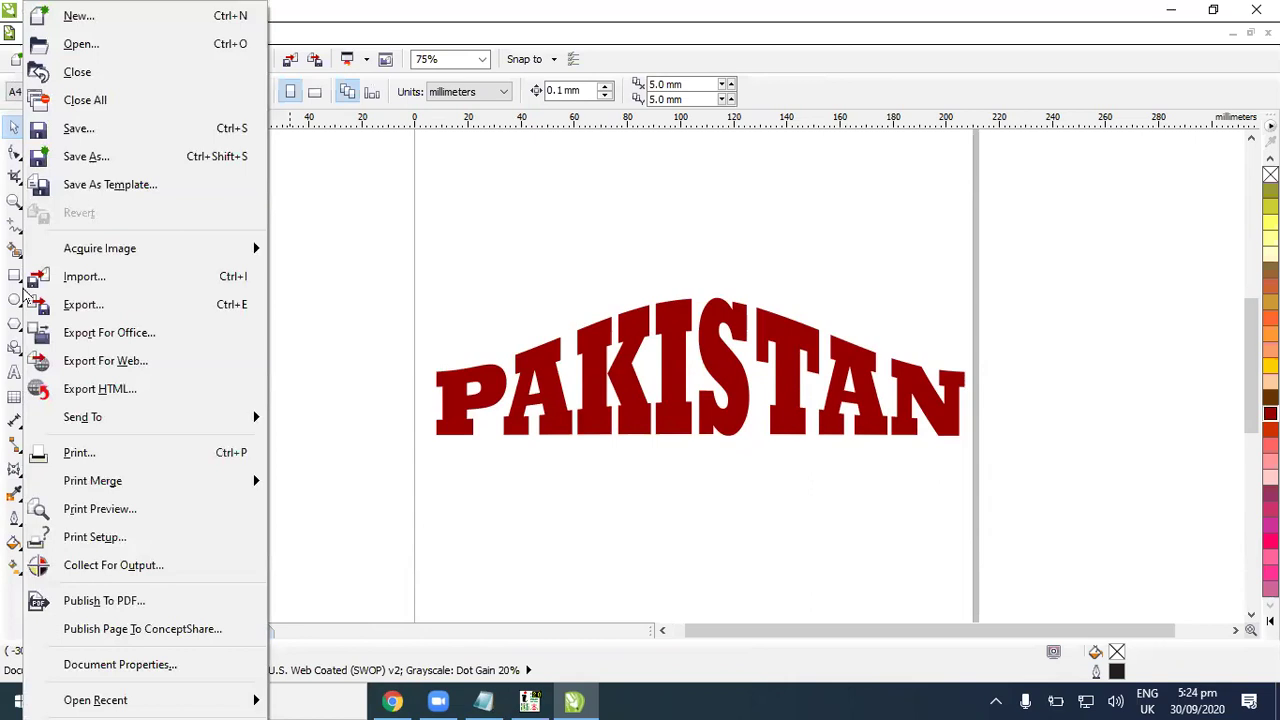
pyautogui.click(79, 272)
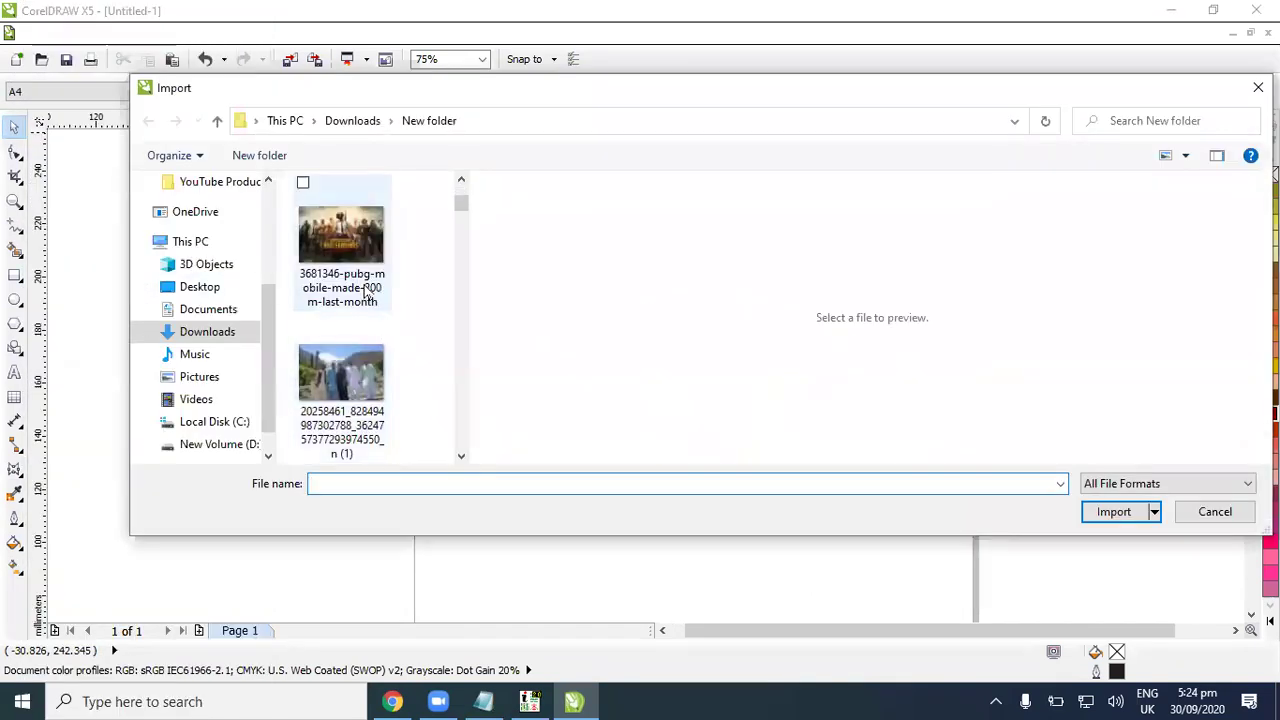
pyautogui.click(1213, 510)
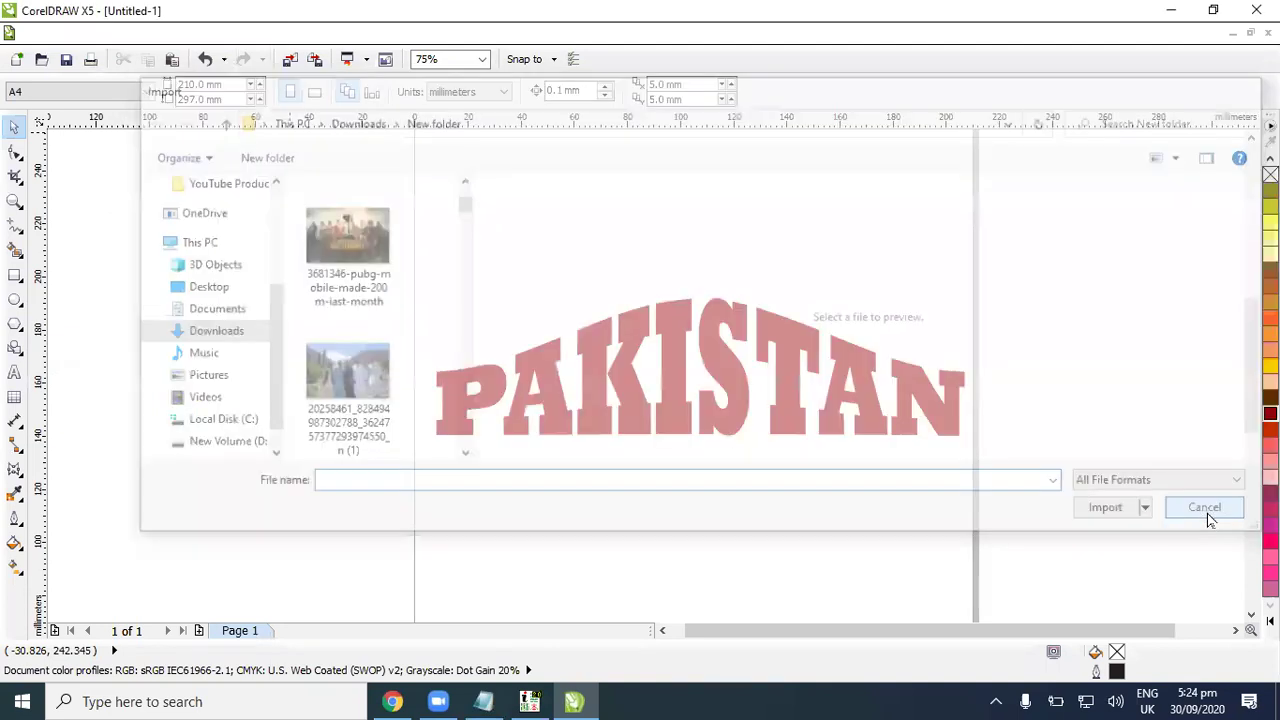
# Step: Undo the dark red fill and the envelope arch on PAKISTAN with Ctrl+Z
pyautogui.click(763, 582)
pyautogui.hotkey('ctrl', 'z')
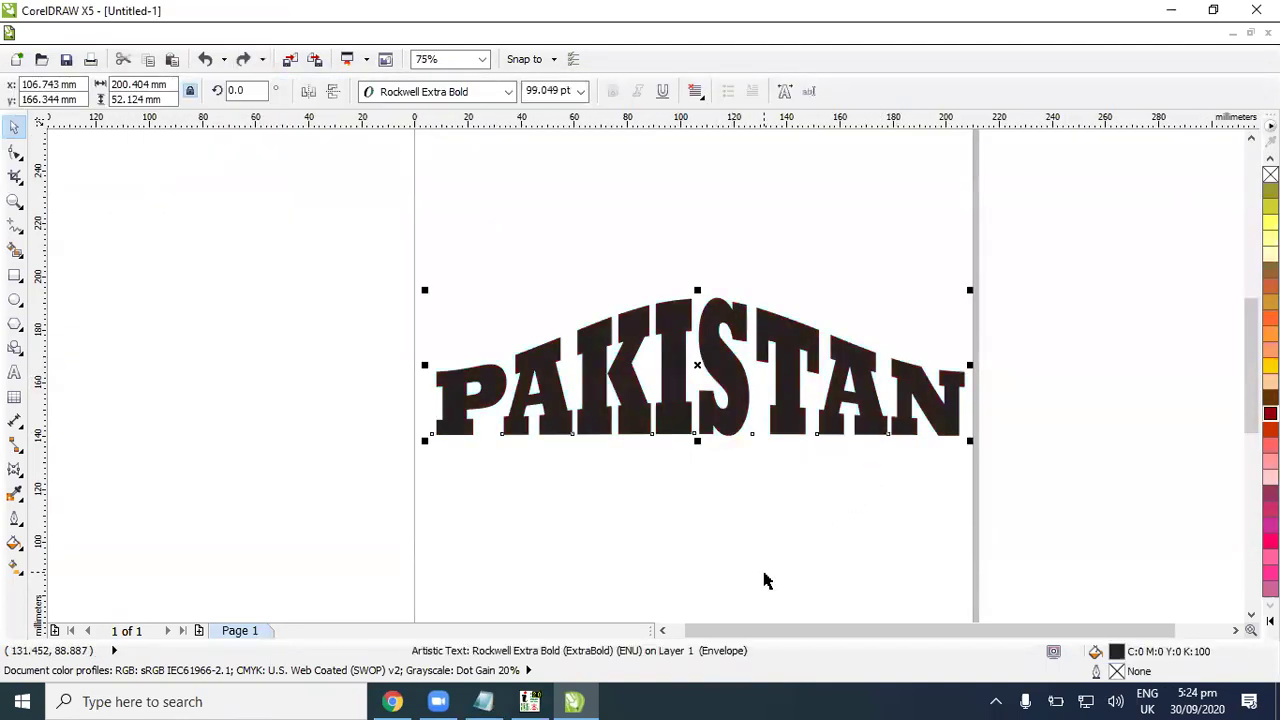
pyautogui.hotkey('ctrl', 'z')
pyautogui.click(828, 490)
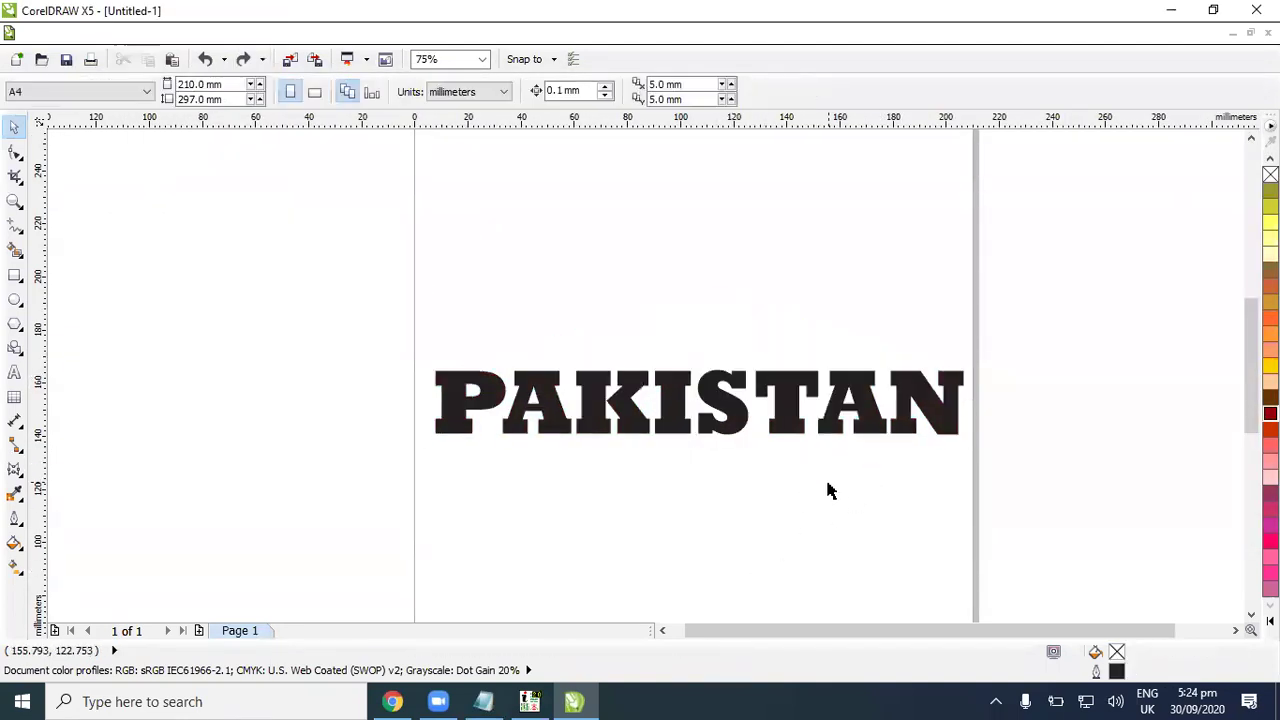
pyautogui.click(770, 422)
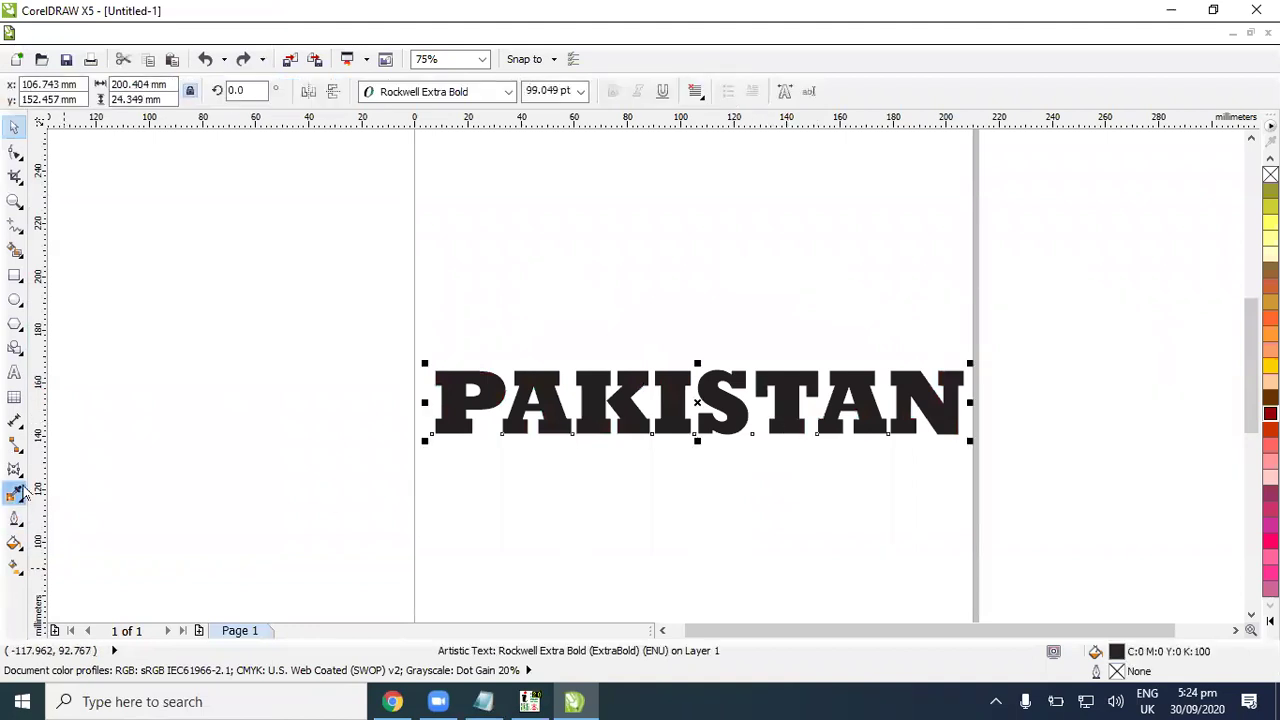